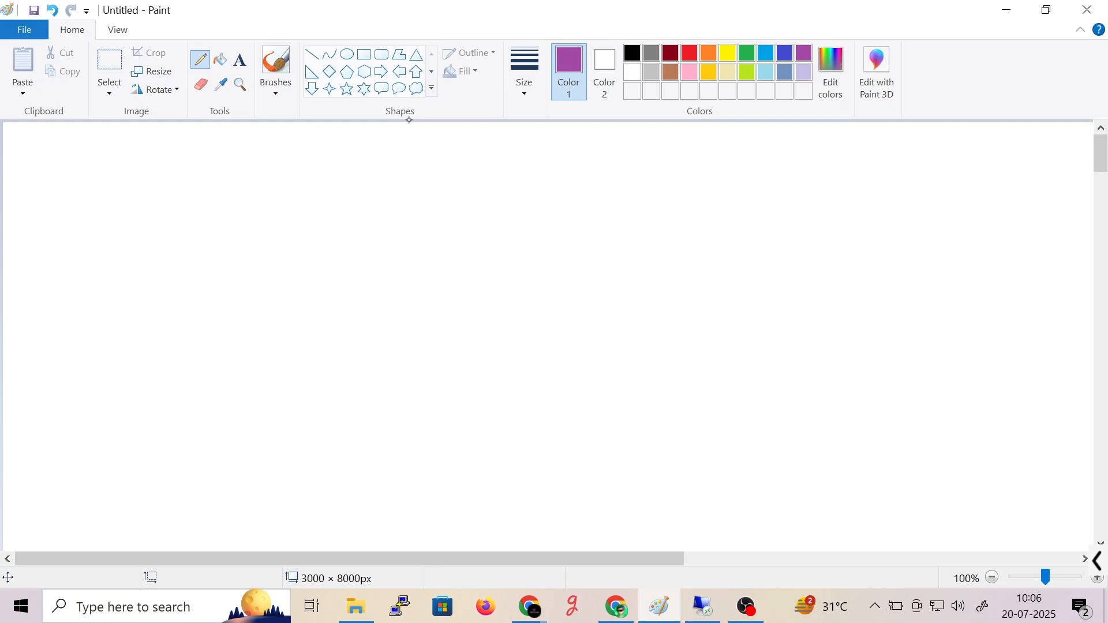
- Handwrite 'MCSA' with the purple pencil at the top of the canvas and underline it
{"action": "left_click", "coordinate": [524, 75]}
{"action": "left_click", "coordinate": [508, 222]}
{"action": "mouse_move", "coordinate": [505, 152]}
{"action": "left_mouse_down"}
{"action": "mouse_move", "coordinate": [528, 166]}
{"action": "mouse_move", "coordinate": [549, 151]}
{"action": "mouse_move", "coordinate": [555, 165]}
{"action": "left_mouse_up"}
{"action": "left_click_drag", "start_coordinate": [482, 172], "coordinate": [555, 174]}
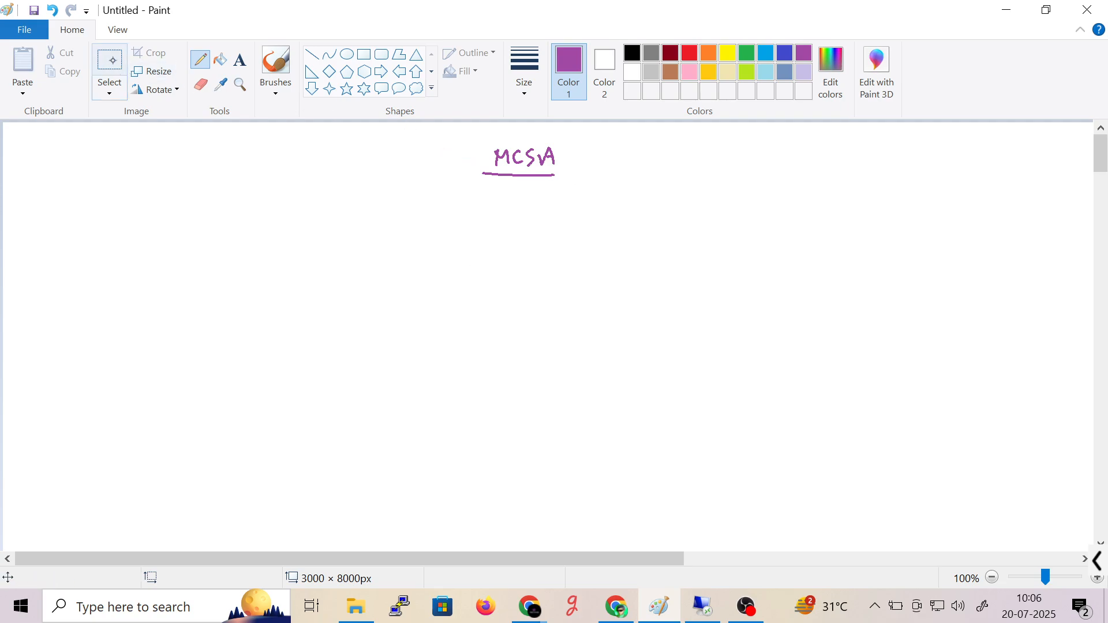
{"action": "left_click_drag", "start_coordinate": [1099, 157], "coordinate": [1099, 169]}
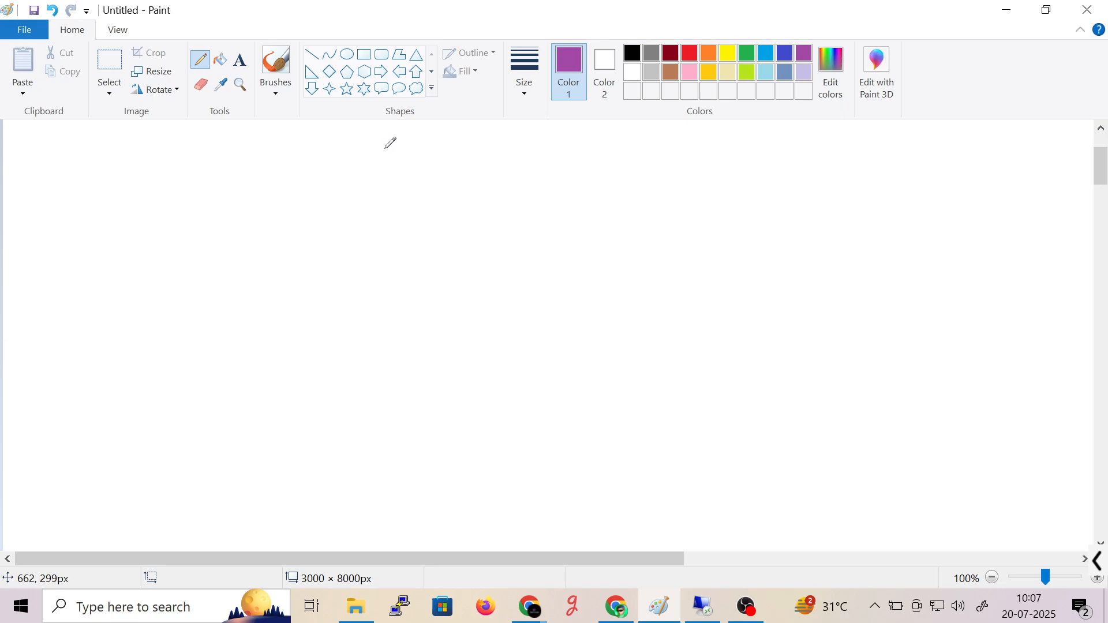
- Write the 'Network Architecture' title near the top and underline it
{"action": "left_click_drag", "start_coordinate": [348, 148], "coordinate": [348, 154]}
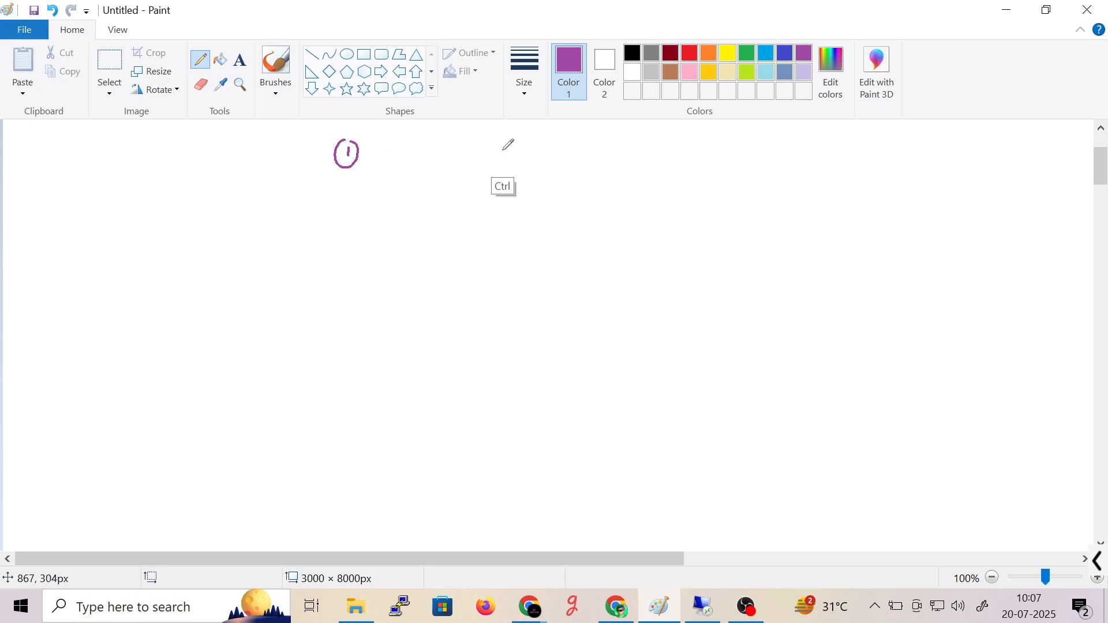
{"action": "left_click_drag", "start_coordinate": [466, 139], "coordinate": [579, 153]}
{"action": "mouse_move", "coordinate": [596, 155]}
{"action": "left_mouse_down"}
{"action": "mouse_move", "coordinate": [597, 141]}
{"action": "mouse_move", "coordinate": [613, 152]}
{"action": "mouse_move", "coordinate": [637, 133]}
{"action": "mouse_move", "coordinate": [742, 151]}
{"action": "left_mouse_up"}
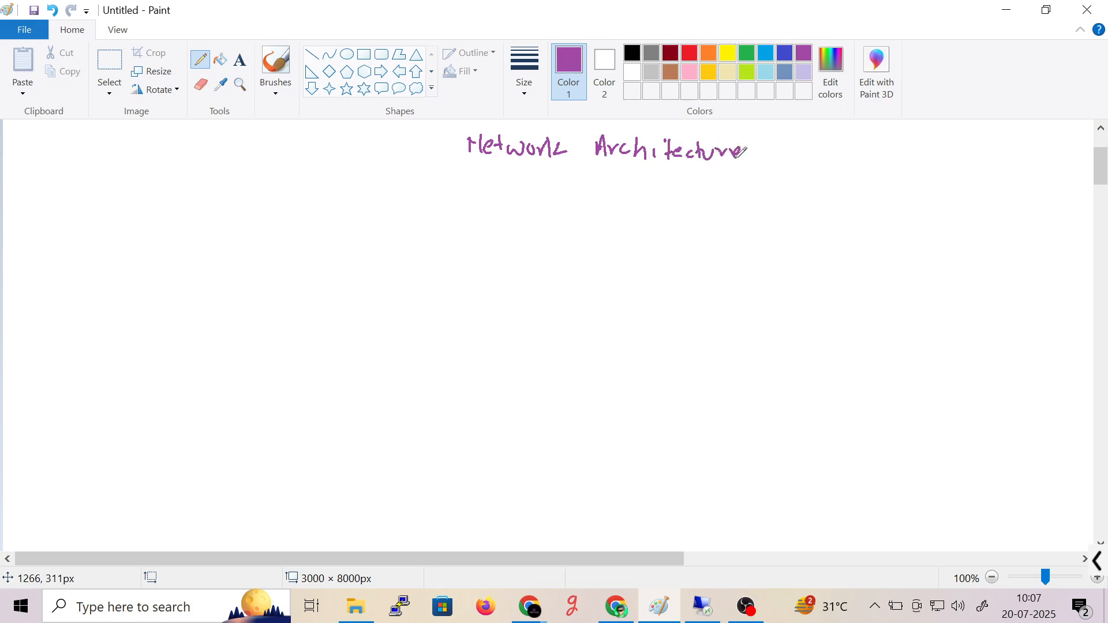
{"action": "left_click_drag", "start_coordinate": [466, 173], "coordinate": [699, 179]}
- Add item 1 'Workgroup (Peer to Peer Network)' below the title
{"action": "left_click_drag", "start_coordinate": [382, 207], "coordinate": [383, 226]}
{"action": "mouse_move", "coordinate": [390, 205]}
{"action": "left_mouse_down"}
{"action": "mouse_move", "coordinate": [448, 224]}
{"action": "mouse_move", "coordinate": [464, 206]}
{"action": "mouse_move", "coordinate": [479, 218]}
{"action": "left_mouse_up"}
{"action": "mouse_move", "coordinate": [483, 224]}
{"action": "left_mouse_down"}
{"action": "mouse_move", "coordinate": [492, 212]}
{"action": "mouse_move", "coordinate": [496, 224]}
{"action": "left_mouse_up"}
{"action": "mouse_move", "coordinate": [509, 209]}
{"action": "left_mouse_down"}
{"action": "mouse_move", "coordinate": [511, 220]}
{"action": "mouse_move", "coordinate": [586, 209]}
{"action": "mouse_move", "coordinate": [645, 224]}
{"action": "mouse_move", "coordinate": [649, 212]}
{"action": "left_mouse_up"}
{"action": "mouse_move", "coordinate": [658, 214]}
{"action": "left_mouse_down"}
{"action": "mouse_move", "coordinate": [706, 207]}
{"action": "mouse_move", "coordinate": [728, 218]}
{"action": "left_mouse_up"}
{"action": "mouse_move", "coordinate": [735, 210]}
{"action": "left_mouse_down"}
{"action": "mouse_move", "coordinate": [784, 191]}
{"action": "mouse_move", "coordinate": [799, 203]}
{"action": "mouse_move", "coordinate": [864, 207]}
{"action": "mouse_move", "coordinate": [943, 198]}
{"action": "left_mouse_up"}
{"action": "left_click_drag", "start_coordinate": [948, 184], "coordinate": [954, 217]}
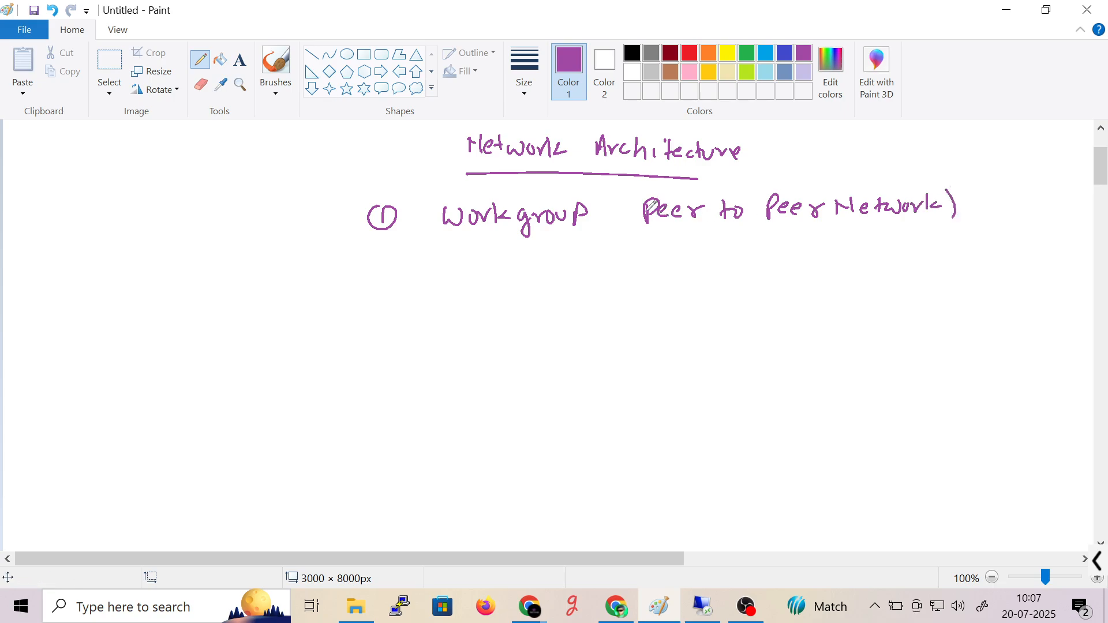
{"action": "left_click_drag", "start_coordinate": [640, 191], "coordinate": [638, 230]}
- Add item 2 'Domain' below item 1, undoing a misdrawn letter
{"action": "mouse_move", "coordinate": [370, 296]}
{"action": "left_mouse_down"}
{"action": "mouse_move", "coordinate": [384, 305]}
{"action": "mouse_move", "coordinate": [375, 287]}
{"action": "left_mouse_up"}
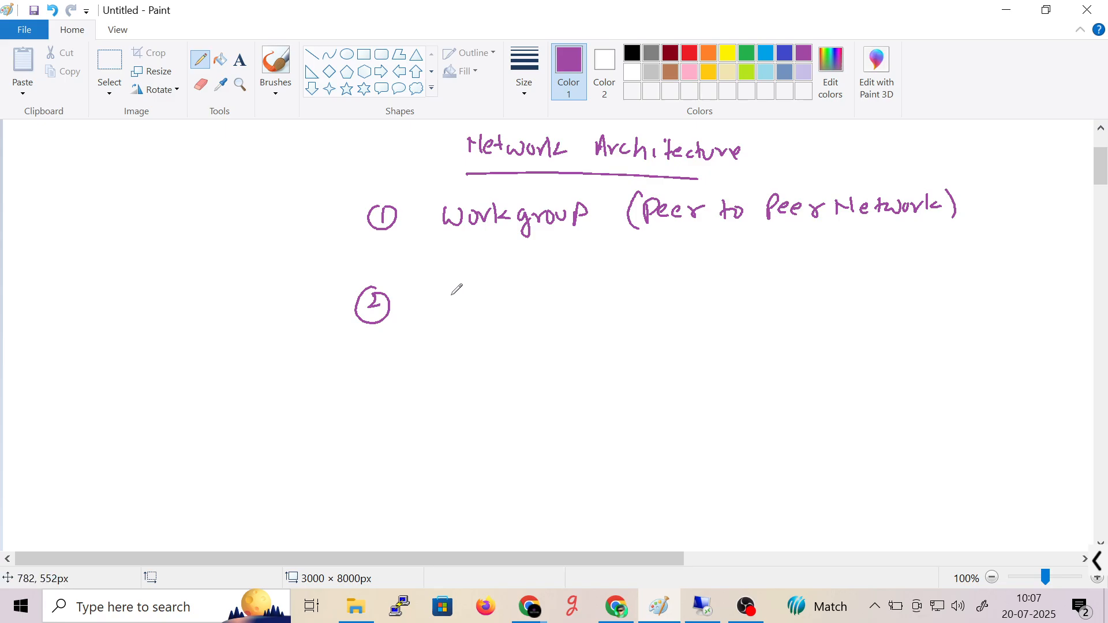
{"action": "mouse_move", "coordinate": [454, 285]}
{"action": "left_mouse_down"}
{"action": "mouse_move", "coordinate": [461, 301]}
{"action": "mouse_move", "coordinate": [502, 298]}
{"action": "mouse_move", "coordinate": [461, 309]}
{"action": "left_mouse_up"}
{"action": "key", "text": "ctrl+z"}
{"action": "key", "text": "ctrl+z"}
{"action": "key", "text": "ctrl+z"}
{"action": "left_click_drag", "start_coordinate": [476, 295], "coordinate": [568, 300]}
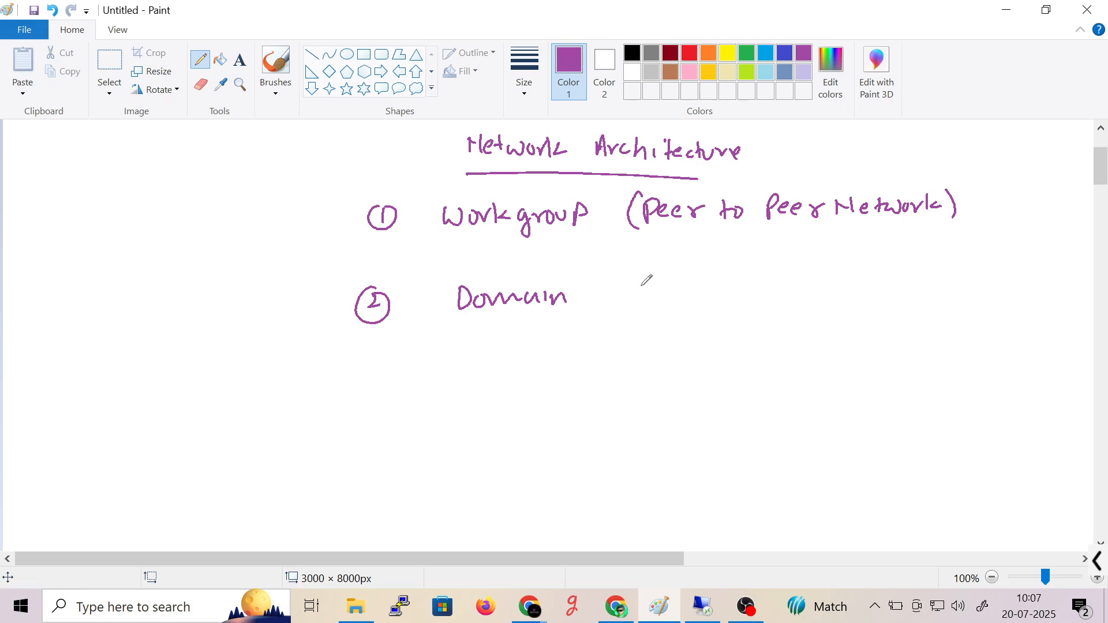
- Write the note '(Server/Client Architecture)' beside Domain
{"action": "mouse_move", "coordinate": [648, 282]}
{"action": "left_mouse_down"}
{"action": "mouse_move", "coordinate": [655, 294]}
{"action": "mouse_move", "coordinate": [640, 302]}
{"action": "left_mouse_up"}
{"action": "mouse_move", "coordinate": [658, 294]}
{"action": "left_mouse_down"}
{"action": "mouse_move", "coordinate": [751, 289]}
{"action": "mouse_move", "coordinate": [735, 317]}
{"action": "left_mouse_up"}
{"action": "mouse_move", "coordinate": [763, 287]}
{"action": "left_mouse_down"}
{"action": "mouse_move", "coordinate": [752, 289]}
{"action": "mouse_move", "coordinate": [763, 306]}
{"action": "left_mouse_up"}
{"action": "mouse_move", "coordinate": [774, 288]}
{"action": "left_mouse_down"}
{"action": "mouse_move", "coordinate": [774, 305]}
{"action": "mouse_move", "coordinate": [812, 304]}
{"action": "left_mouse_up"}
{"action": "left_click_drag", "start_coordinate": [825, 278], "coordinate": [820, 307]}
{"action": "left_click_drag", "start_coordinate": [866, 271], "coordinate": [858, 298]}
{"action": "left_click_drag", "start_coordinate": [863, 288], "coordinate": [896, 283]}
{"action": "mouse_move", "coordinate": [906, 285]}
{"action": "left_mouse_down"}
{"action": "mouse_move", "coordinate": [899, 297]}
{"action": "mouse_move", "coordinate": [929, 298]}
{"action": "left_mouse_up"}
{"action": "mouse_move", "coordinate": [936, 275]}
{"action": "left_mouse_down"}
{"action": "mouse_move", "coordinate": [937, 299]}
{"action": "mouse_move", "coordinate": [1023, 283]}
{"action": "mouse_move", "coordinate": [1027, 303]}
{"action": "left_mouse_up"}
{"action": "left_click_drag", "start_coordinate": [638, 271], "coordinate": [626, 323]}
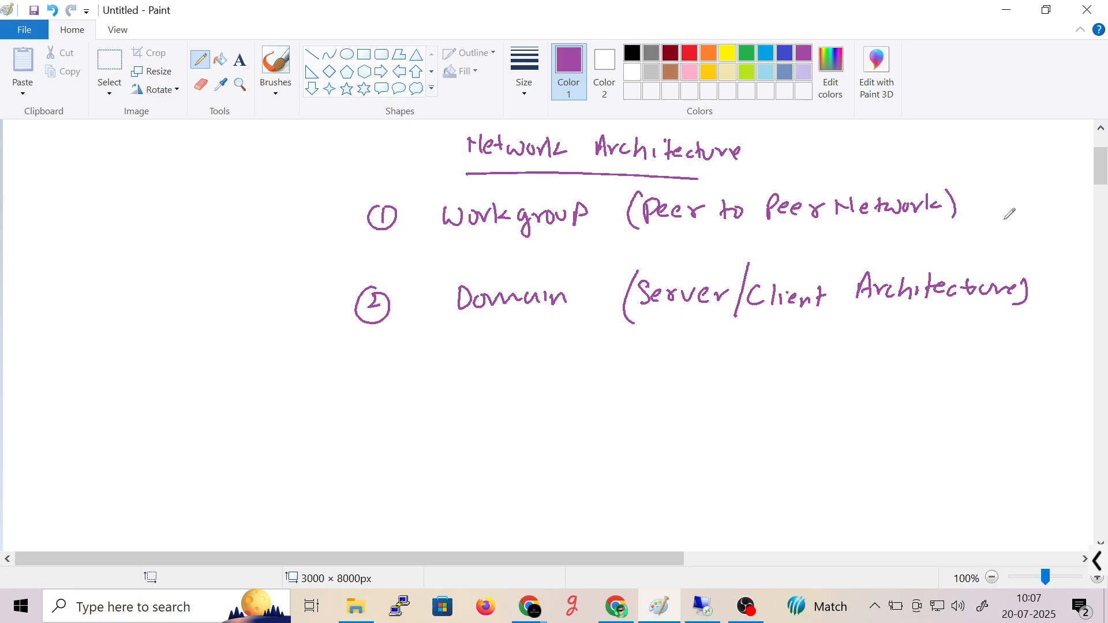
{"action": "left_click_drag", "start_coordinate": [1096, 174], "coordinate": [1095, 195]}
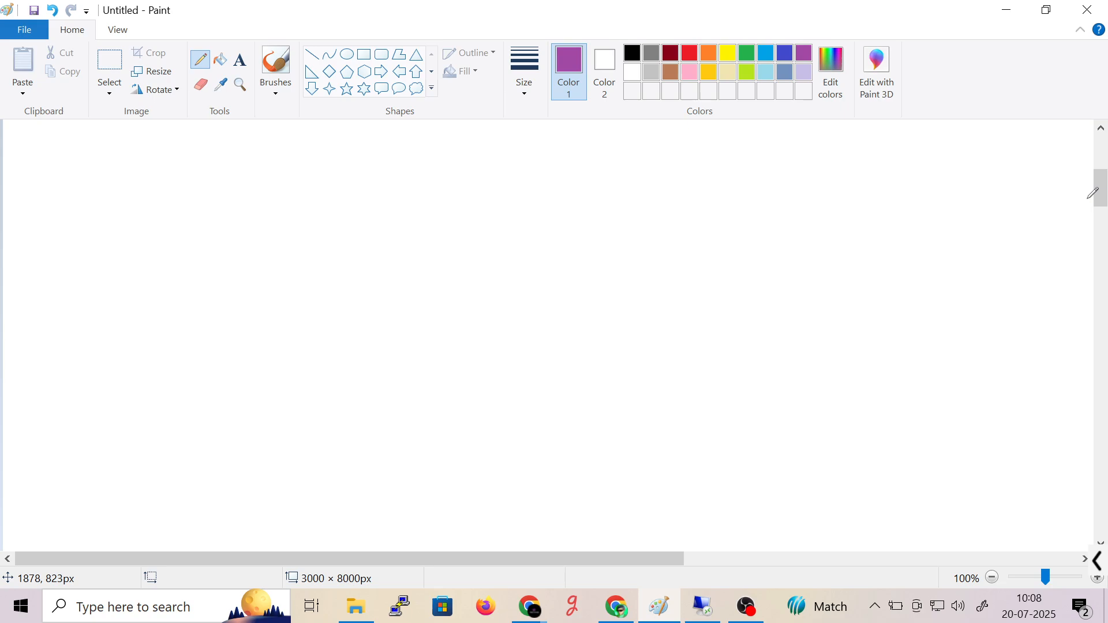
- Switch Color 1 to black and write an underlined 'Workgroup' heading
{"action": "mouse_move", "coordinate": [356, 606]}
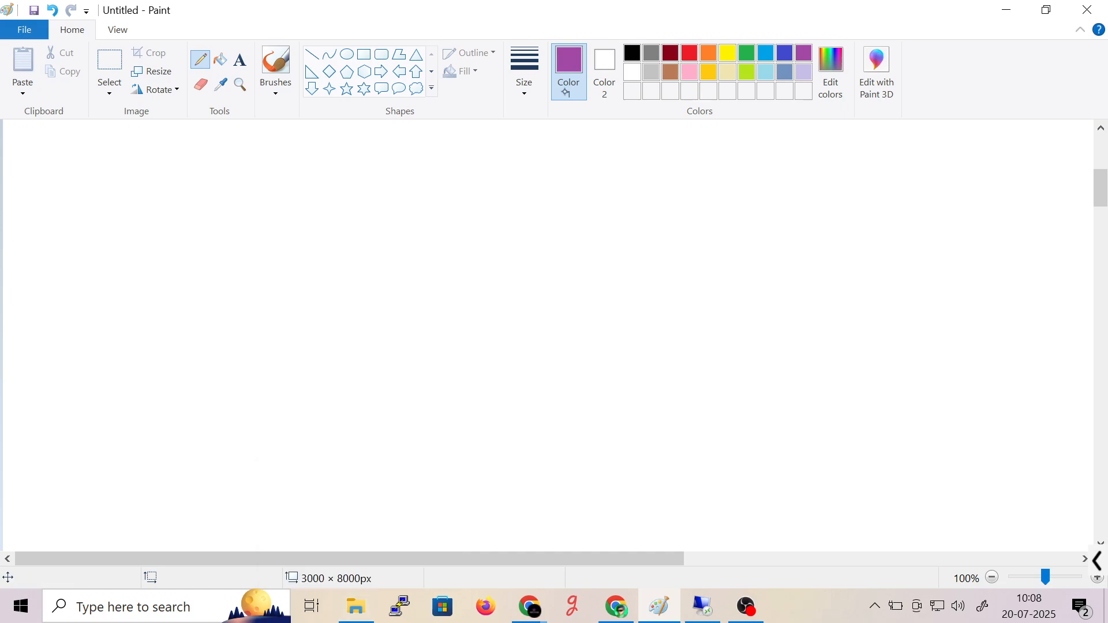
{"action": "left_click", "coordinate": [632, 53]}
{"action": "mouse_move", "coordinate": [487, 138]}
{"action": "left_mouse_down"}
{"action": "mouse_move", "coordinate": [497, 147]}
{"action": "mouse_move", "coordinate": [552, 139]}
{"action": "mouse_move", "coordinate": [540, 160]}
{"action": "mouse_move", "coordinate": [601, 154]}
{"action": "left_mouse_up"}
{"action": "left_click_drag", "start_coordinate": [452, 175], "coordinate": [626, 172]}
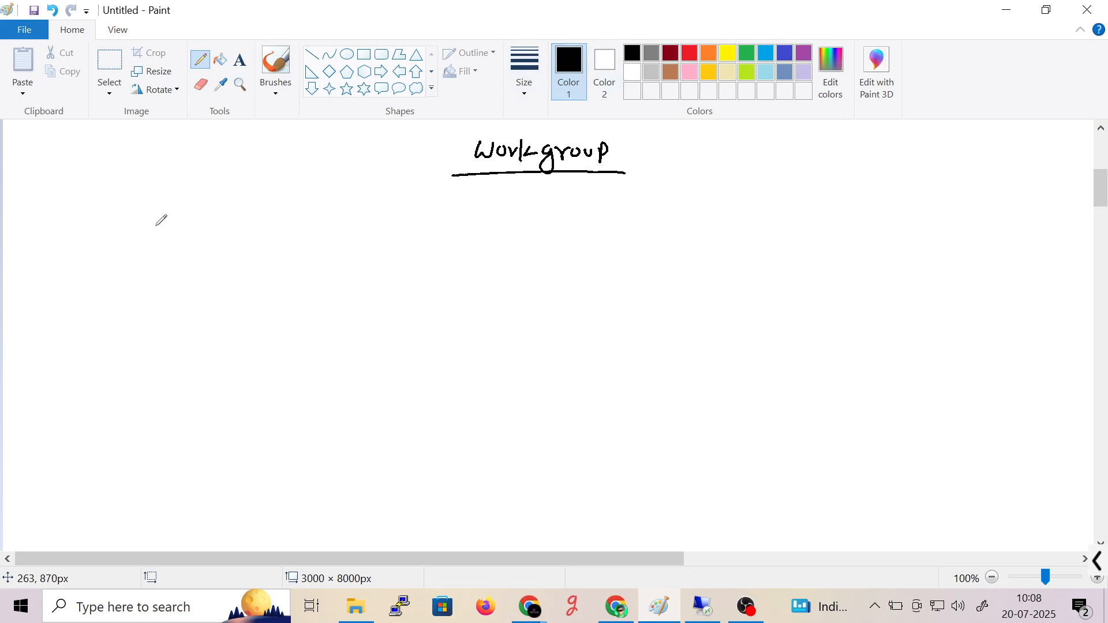
- Write '=> It is a Peer to Peer Network Model' and draw the next arrow bullet
{"action": "left_click_drag", "start_coordinate": [159, 233], "coordinate": [168, 231]}
{"action": "mouse_move", "coordinate": [164, 223]}
{"action": "left_mouse_down"}
{"action": "mouse_move", "coordinate": [165, 237]}
{"action": "mouse_move", "coordinate": [224, 236]}
{"action": "mouse_move", "coordinate": [230, 221]}
{"action": "left_mouse_up"}
{"action": "left_click_drag", "start_coordinate": [219, 236], "coordinate": [240, 233]}
{"action": "left_click_drag", "start_coordinate": [237, 227], "coordinate": [370, 233]}
{"action": "mouse_move", "coordinate": [367, 214]}
{"action": "left_mouse_down"}
{"action": "mouse_move", "coordinate": [374, 225]}
{"action": "mouse_move", "coordinate": [422, 216]}
{"action": "mouse_move", "coordinate": [445, 229]}
{"action": "left_mouse_up"}
{"action": "left_click_drag", "start_coordinate": [437, 219], "coordinate": [467, 219]}
{"action": "mouse_move", "coordinate": [485, 207]}
{"action": "left_mouse_down"}
{"action": "mouse_move", "coordinate": [486, 233]}
{"action": "mouse_move", "coordinate": [490, 223]}
{"action": "left_mouse_up"}
{"action": "left_click_drag", "start_coordinate": [492, 219], "coordinate": [737, 217]}
{"action": "left_click_drag", "start_coordinate": [741, 211], "coordinate": [757, 217]}
{"action": "mouse_move", "coordinate": [758, 204]}
{"action": "left_mouse_down"}
{"action": "mouse_move", "coordinate": [757, 219]}
{"action": "mouse_move", "coordinate": [770, 219]}
{"action": "left_mouse_up"}
{"action": "left_click_drag", "start_coordinate": [778, 202], "coordinate": [776, 221]}
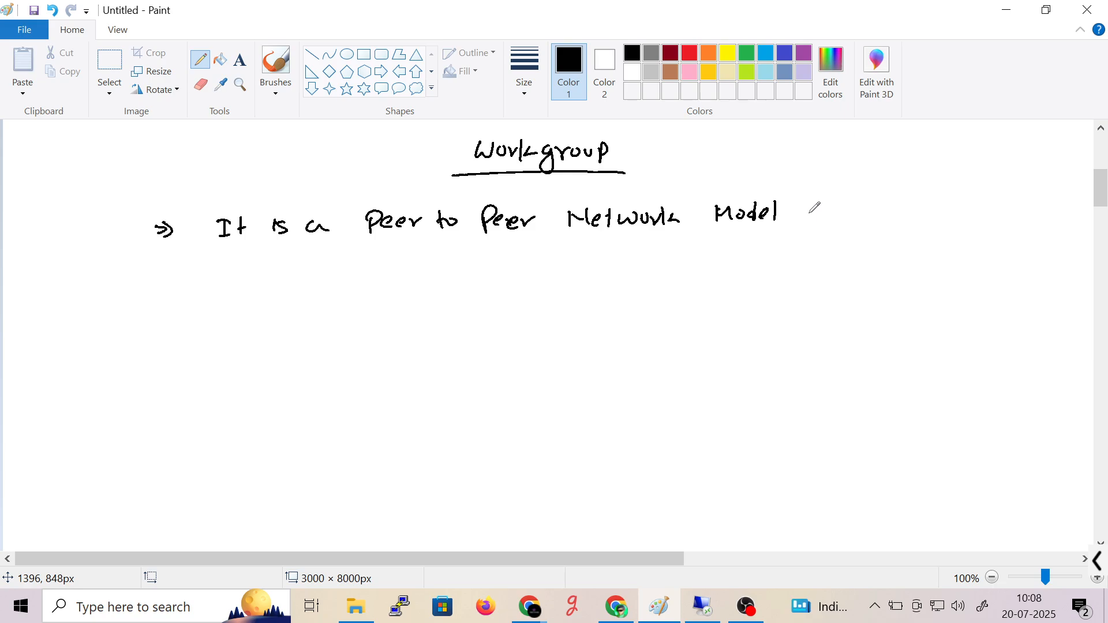
{"action": "left_click_drag", "start_coordinate": [149, 276], "coordinate": [160, 278]}
{"action": "left_click_drag", "start_coordinate": [149, 282], "coordinate": [163, 286]}
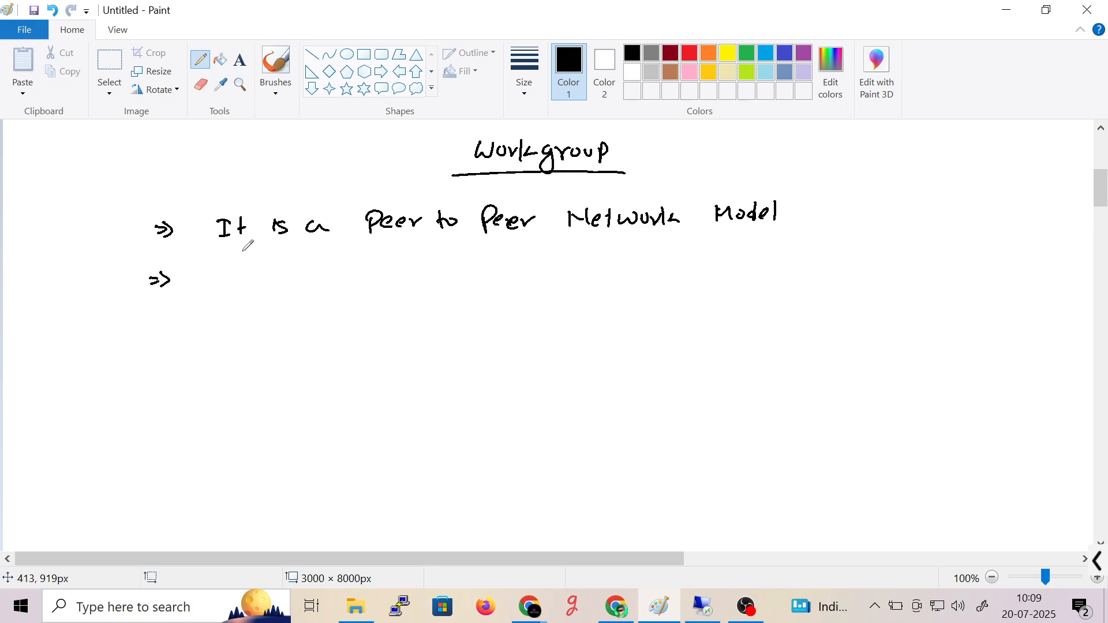
- Write 'No Centralized Control' after the second arrow, undoing a wrong letter
{"action": "mouse_move", "coordinate": [210, 287]}
{"action": "left_mouse_down"}
{"action": "mouse_move", "coordinate": [289, 276]}
{"action": "mouse_move", "coordinate": [327, 287]}
{"action": "left_mouse_up"}
{"action": "left_click_drag", "start_coordinate": [323, 278], "coordinate": [335, 276]}
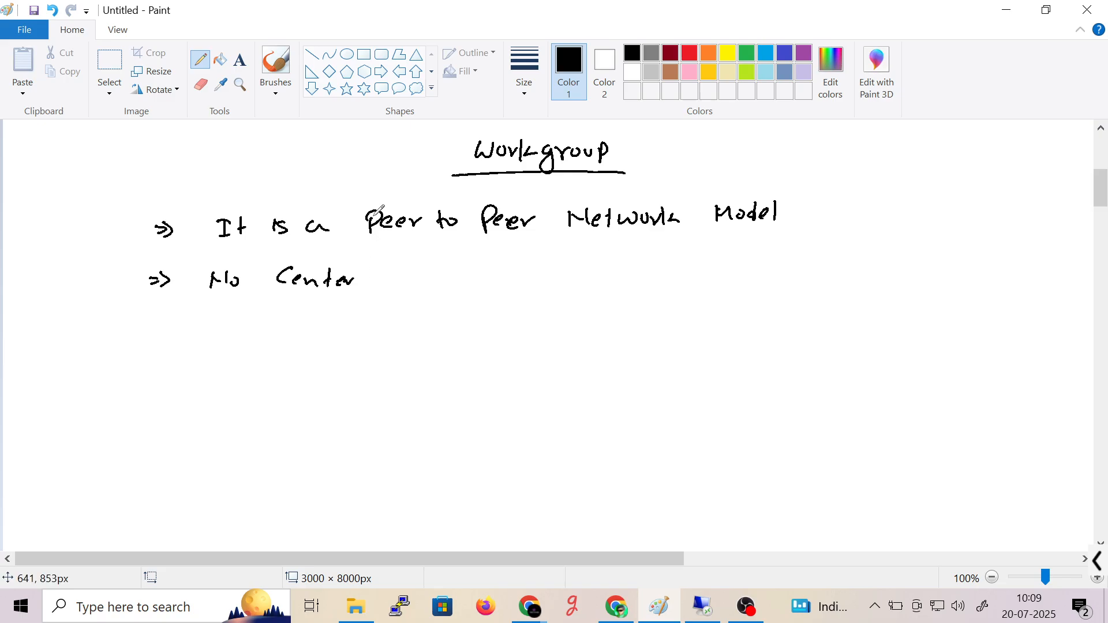
{"action": "key", "text": "ctrl+z"}
{"action": "key", "text": "ctrl+z"}
{"action": "key", "text": "ctrl+z"}
{"action": "mouse_move", "coordinate": [326, 264]}
{"action": "left_mouse_down"}
{"action": "mouse_move", "coordinate": [330, 289]}
{"action": "mouse_move", "coordinate": [350, 276]}
{"action": "mouse_move", "coordinate": [373, 286]}
{"action": "mouse_move", "coordinate": [484, 267]}
{"action": "mouse_move", "coordinate": [560, 277]}
{"action": "left_mouse_up"}
{"action": "left_click_drag", "start_coordinate": [565, 281], "coordinate": [575, 280]}
- Start a third arrow point reading 'Each Computer System is a'
{"action": "mouse_move", "coordinate": [149, 332]}
{"action": "left_mouse_down"}
{"action": "mouse_move", "coordinate": [217, 339]}
{"action": "mouse_move", "coordinate": [226, 320]}
{"action": "left_mouse_up"}
{"action": "left_click_drag", "start_coordinate": [221, 328], "coordinate": [231, 325]}
{"action": "mouse_move", "coordinate": [218, 340]}
{"action": "left_mouse_down"}
{"action": "mouse_move", "coordinate": [250, 330]}
{"action": "mouse_move", "coordinate": [281, 341]}
{"action": "mouse_move", "coordinate": [387, 339]}
{"action": "left_mouse_up"}
{"action": "mouse_move", "coordinate": [398, 320]}
{"action": "left_mouse_down"}
{"action": "mouse_move", "coordinate": [400, 342]}
{"action": "mouse_move", "coordinate": [411, 333]}
{"action": "left_mouse_up"}
{"action": "left_click_drag", "start_coordinate": [406, 334], "coordinate": [480, 341]}
{"action": "mouse_move", "coordinate": [488, 327]}
{"action": "left_mouse_down"}
{"action": "mouse_move", "coordinate": [485, 343]}
{"action": "mouse_move", "coordinate": [495, 342]}
{"action": "left_mouse_up"}
{"action": "left_click", "coordinate": [507, 334]}
{"action": "left_click_drag", "start_coordinate": [489, 333], "coordinate": [514, 337]}
{"action": "left_click_drag", "start_coordinate": [519, 341], "coordinate": [577, 340]}
{"action": "left_click_drag", "start_coordinate": [596, 330], "coordinate": [584, 342]}
{"action": "left_click_drag", "start_coordinate": [617, 330], "coordinate": [646, 337]}
- Continue the line with 'Standalone System with'
{"action": "mouse_move", "coordinate": [664, 317]}
{"action": "left_mouse_down"}
{"action": "mouse_move", "coordinate": [666, 340]}
{"action": "mouse_move", "coordinate": [670, 327]}
{"action": "left_mouse_up"}
{"action": "left_click_drag", "start_coordinate": [668, 329], "coordinate": [699, 337]}
{"action": "mouse_move", "coordinate": [712, 318]}
{"action": "left_mouse_down"}
{"action": "mouse_move", "coordinate": [709, 339]}
{"action": "mouse_move", "coordinate": [699, 337]}
{"action": "left_mouse_up"}
{"action": "mouse_move", "coordinate": [728, 329]}
{"action": "left_mouse_down"}
{"action": "mouse_move", "coordinate": [729, 341]}
{"action": "mouse_move", "coordinate": [774, 337]}
{"action": "left_mouse_up"}
{"action": "left_click_drag", "start_coordinate": [777, 332], "coordinate": [820, 331]}
{"action": "left_click_drag", "start_coordinate": [827, 324], "coordinate": [840, 335]}
{"action": "left_click_drag", "start_coordinate": [850, 318], "coordinate": [863, 334]}
{"action": "mouse_move", "coordinate": [872, 321]}
{"action": "left_mouse_down"}
{"action": "mouse_move", "coordinate": [904, 333]}
{"action": "mouse_move", "coordinate": [967, 317]}
{"action": "mouse_move", "coordinate": [978, 328]}
{"action": "left_mouse_up"}
{"action": "left_click_drag", "start_coordinate": [991, 307], "coordinate": [1002, 327]}
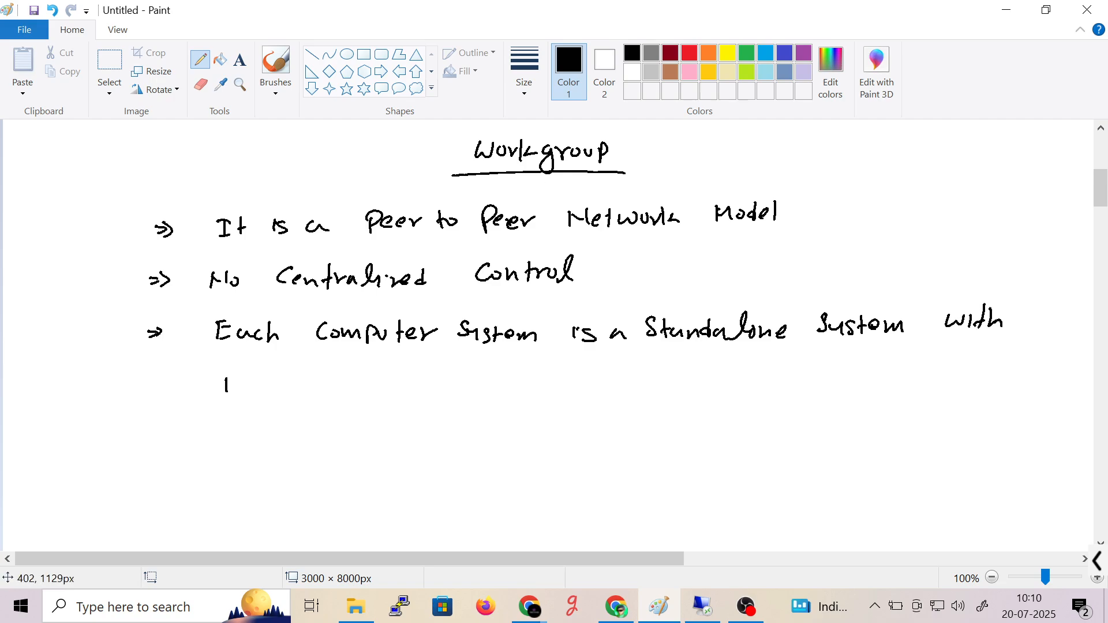
- Write 'it's own User account' on the next line, undoing extra letters
{"action": "mouse_move", "coordinate": [237, 370]}
{"action": "left_mouse_down"}
{"action": "mouse_move", "coordinate": [237, 390]}
{"action": "mouse_move", "coordinate": [246, 386]}
{"action": "left_mouse_up"}
{"action": "left_click_drag", "start_coordinate": [255, 378], "coordinate": [253, 394]}
{"action": "mouse_move", "coordinate": [293, 374]}
{"action": "left_mouse_down"}
{"action": "mouse_move", "coordinate": [289, 386]}
{"action": "mouse_move", "coordinate": [300, 381]}
{"action": "left_mouse_up"}
{"action": "left_click_drag", "start_coordinate": [304, 377], "coordinate": [343, 390]}
{"action": "left_click_drag", "start_coordinate": [346, 385], "coordinate": [365, 380]}
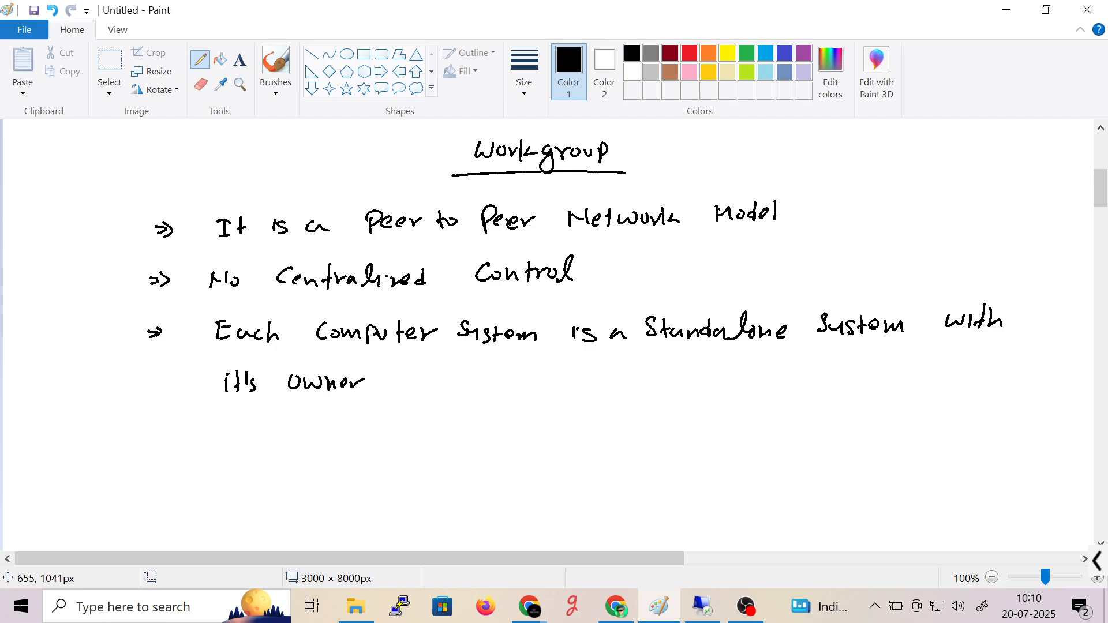
{"action": "key", "text": "ctrl+z"}
{"action": "key", "text": "ctrl+z"}
{"action": "mouse_move", "coordinate": [371, 376]}
{"action": "left_mouse_down"}
{"action": "mouse_move", "coordinate": [373, 393]}
{"action": "mouse_move", "coordinate": [382, 378]}
{"action": "left_mouse_up"}
{"action": "mouse_move", "coordinate": [392, 379]}
{"action": "left_mouse_down"}
{"action": "mouse_move", "coordinate": [386, 394]}
{"action": "mouse_move", "coordinate": [404, 389]}
{"action": "left_mouse_up"}
{"action": "left_click_drag", "start_coordinate": [405, 386], "coordinate": [489, 390]}
{"action": "left_click_drag", "start_coordinate": [498, 383], "coordinate": [503, 391]}
{"action": "left_click_drag", "start_coordinate": [515, 382], "coordinate": [579, 390]}
{"action": "left_click_drag", "start_coordinate": [570, 381], "coordinate": [587, 381]}
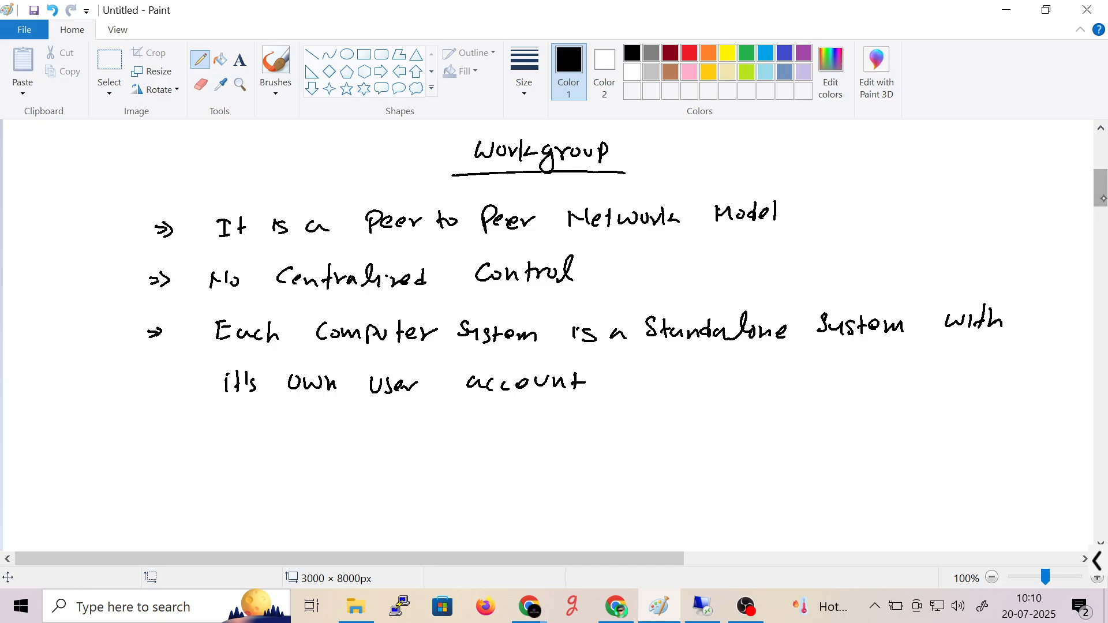
- Scroll the canvas and draw a fourth arrow bullet below the notes
{"action": "left_click_drag", "start_coordinate": [1104, 198], "coordinate": [1104, 208]}
{"action": "left_click_drag", "start_coordinate": [145, 344], "coordinate": [145, 351]}
{"action": "left_click_drag", "start_coordinate": [154, 338], "coordinate": [156, 350]}
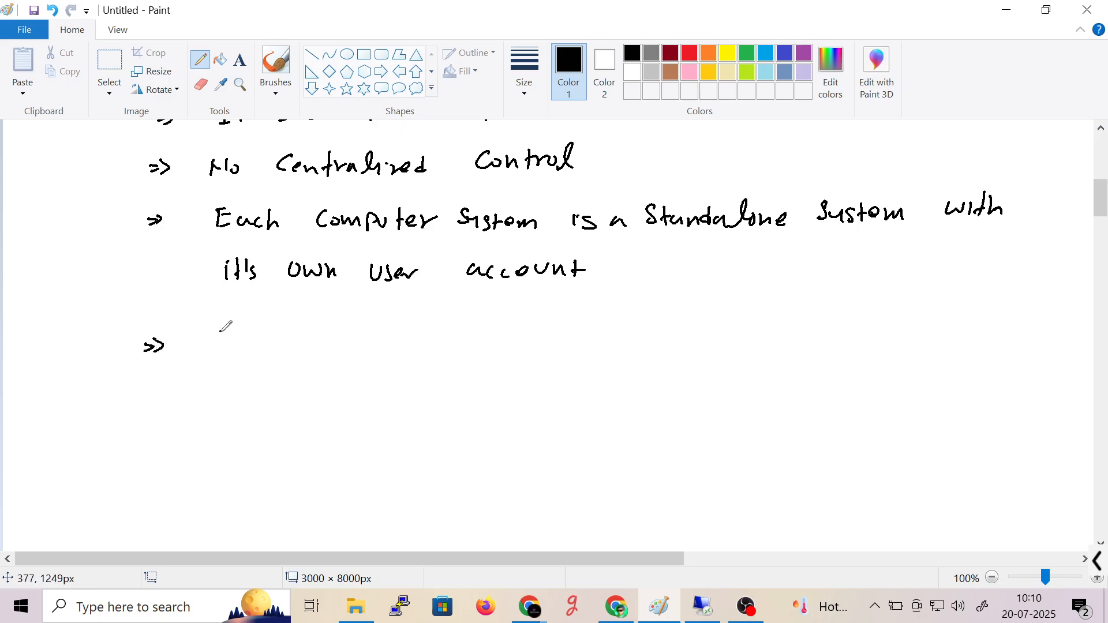
- Write 'Suitable for' after the fourth arrow, undoing mistaken strokes
{"action": "left_click", "coordinate": [221, 331]}
{"action": "left_click_drag", "start_coordinate": [223, 333], "coordinate": [210, 350]}
{"action": "left_click_drag", "start_coordinate": [225, 336], "coordinate": [306, 349]}
{"action": "mouse_move", "coordinate": [346, 338]}
{"action": "left_mouse_down"}
{"action": "mouse_move", "coordinate": [354, 349]}
{"action": "mouse_move", "coordinate": [379, 328]}
{"action": "mouse_move", "coordinate": [359, 354]}
{"action": "mouse_move", "coordinate": [372, 340]}
{"action": "left_mouse_up"}
{"action": "key", "text": "ctrl+z"}
{"action": "key", "text": "ctrl+z"}
{"action": "key", "text": "ctrl+z"}
{"action": "mouse_move", "coordinate": [376, 337]}
{"action": "left_mouse_down"}
{"action": "mouse_move", "coordinate": [382, 347]}
{"action": "mouse_move", "coordinate": [388, 336]}
{"action": "left_mouse_up"}
{"action": "mouse_move", "coordinate": [391, 349]}
{"action": "left_mouse_down"}
{"action": "mouse_move", "coordinate": [397, 339]}
{"action": "mouse_move", "coordinate": [402, 350]}
{"action": "mouse_move", "coordinate": [486, 338]}
{"action": "mouse_move", "coordinate": [498, 348]}
{"action": "left_mouse_up"}
{"action": "key", "text": "ctrl+z"}
- Continue the point with 'Small organization where'
{"action": "mouse_move", "coordinate": [495, 345]}
{"action": "left_mouse_down"}
{"action": "mouse_move", "coordinate": [559, 334]}
{"action": "mouse_move", "coordinate": [554, 363]}
{"action": "mouse_move", "coordinate": [606, 348]}
{"action": "left_mouse_up"}
{"action": "left_click_drag", "start_coordinate": [614, 337], "coordinate": [638, 348]}
{"action": "left_click_drag", "start_coordinate": [647, 327], "coordinate": [649, 348]}
{"action": "left_click_drag", "start_coordinate": [641, 337], "coordinate": [673, 335]}
{"action": "left_click_drag", "start_coordinate": [682, 338], "coordinate": [696, 348]}
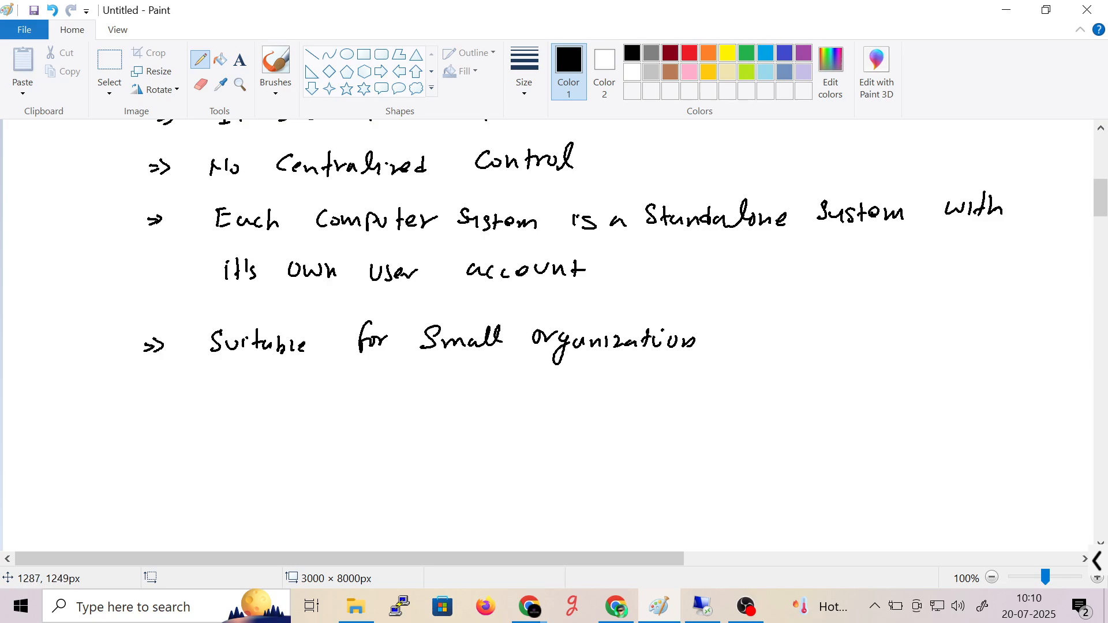
{"action": "left_click_drag", "start_coordinate": [736, 334], "coordinate": [747, 334]}
{"action": "left_click_drag", "start_coordinate": [751, 329], "coordinate": [770, 345]}
{"action": "left_click_drag", "start_coordinate": [779, 334], "coordinate": [805, 345]}
- Finish the line with '10-20 System', undoing a stray stroke
{"action": "left_click_drag", "start_coordinate": [832, 332], "coordinate": [835, 349]}
{"action": "left_click_drag", "start_coordinate": [849, 336], "coordinate": [844, 349]}
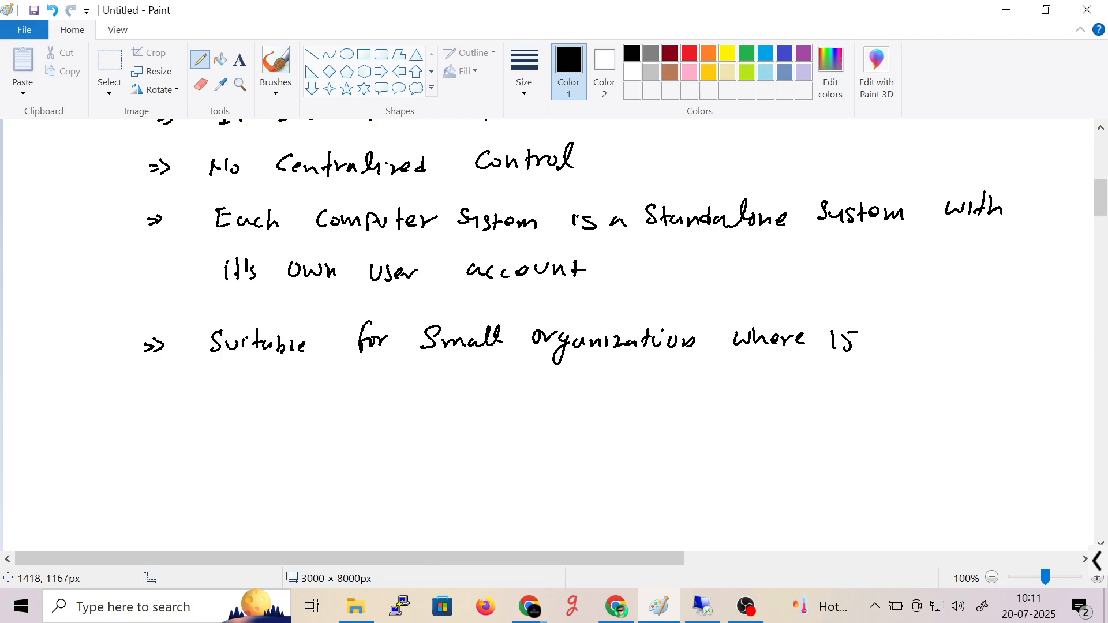
{"action": "key", "text": "ctrl+z"}
{"action": "left_click_drag", "start_coordinate": [845, 331], "coordinate": [847, 331]}
{"action": "left_click_drag", "start_coordinate": [858, 337], "coordinate": [865, 335]}
{"action": "left_click_drag", "start_coordinate": [874, 329], "coordinate": [883, 343]}
{"action": "left_click_drag", "start_coordinate": [893, 334], "coordinate": [894, 335]}
{"action": "left_click", "coordinate": [929, 341]}
{"action": "mouse_move", "coordinate": [924, 330]}
{"action": "left_mouse_down"}
{"action": "mouse_move", "coordinate": [915, 340]}
{"action": "mouse_move", "coordinate": [942, 335]}
{"action": "left_mouse_up"}
{"action": "left_click_drag", "start_coordinate": [951, 330], "coordinate": [946, 342]}
{"action": "left_click_drag", "start_coordinate": [959, 324], "coordinate": [960, 343]}
{"action": "left_click_drag", "start_coordinate": [963, 333], "coordinate": [997, 343]}
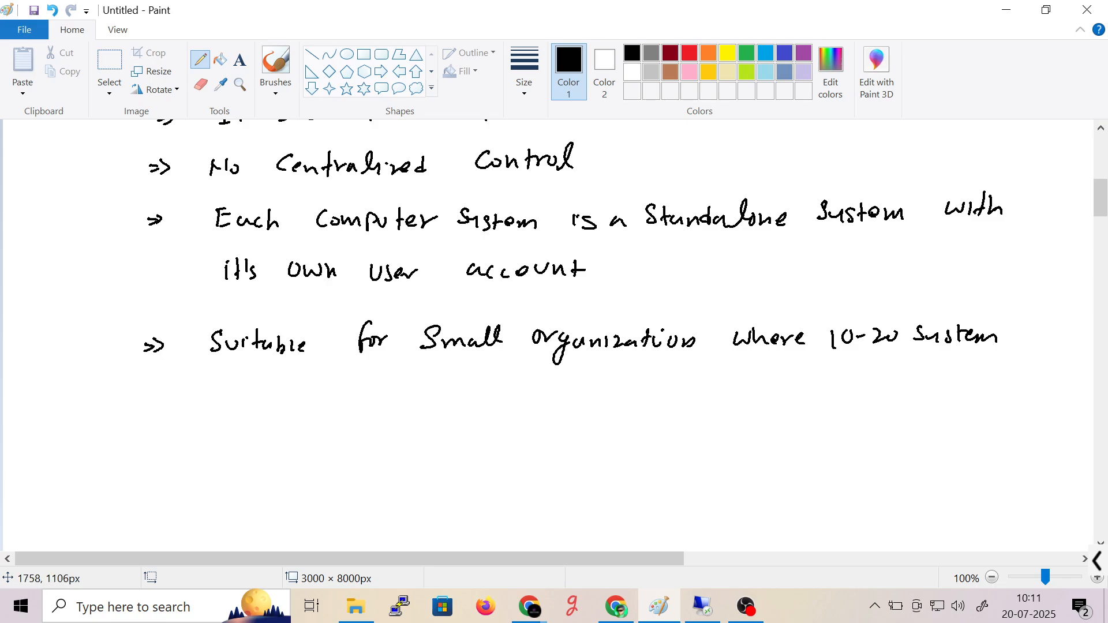
- Scroll down, start a new arrow point beginning 'Each Compu', then show the browser windows
{"action": "scroll", "coordinate": [487, 236], "scroll_direction": "down", "scroll_amount": 3}
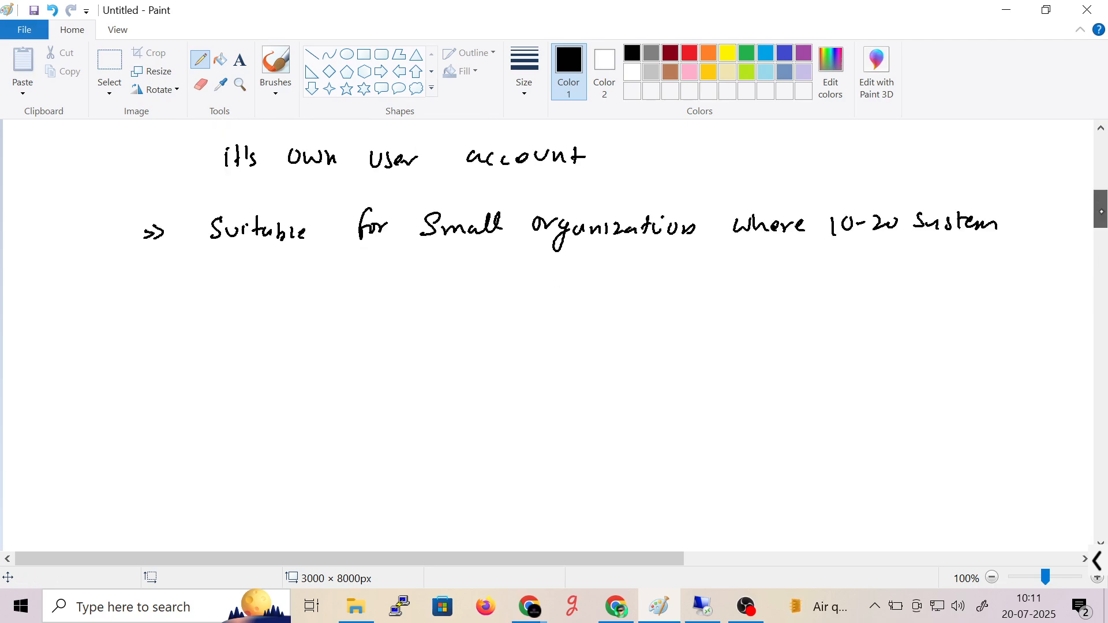
{"action": "mouse_move", "coordinate": [143, 261]}
{"action": "left_mouse_down"}
{"action": "mouse_move", "coordinate": [161, 278]}
{"action": "mouse_move", "coordinate": [199, 263]}
{"action": "mouse_move", "coordinate": [200, 282]}
{"action": "left_mouse_up"}
{"action": "mouse_move", "coordinate": [202, 272]}
{"action": "left_mouse_down"}
{"action": "mouse_move", "coordinate": [357, 272]}
{"action": "mouse_move", "coordinate": [345, 293]}
{"action": "left_mouse_up"}
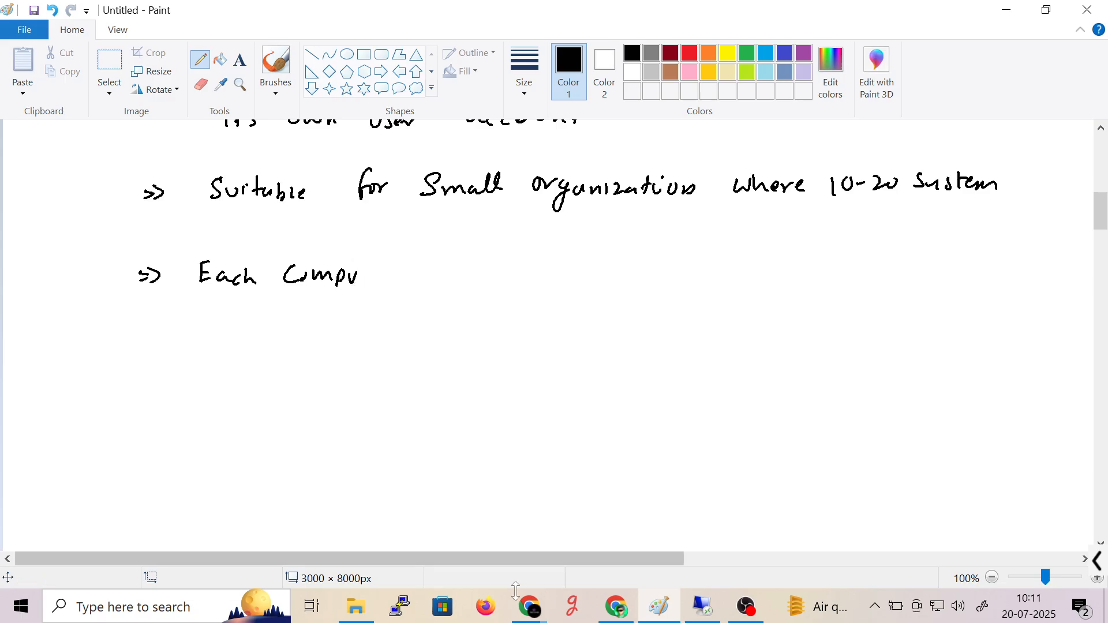
{"action": "left_click", "coordinate": [530, 607]}
{"action": "left_click", "coordinate": [521, 554]}
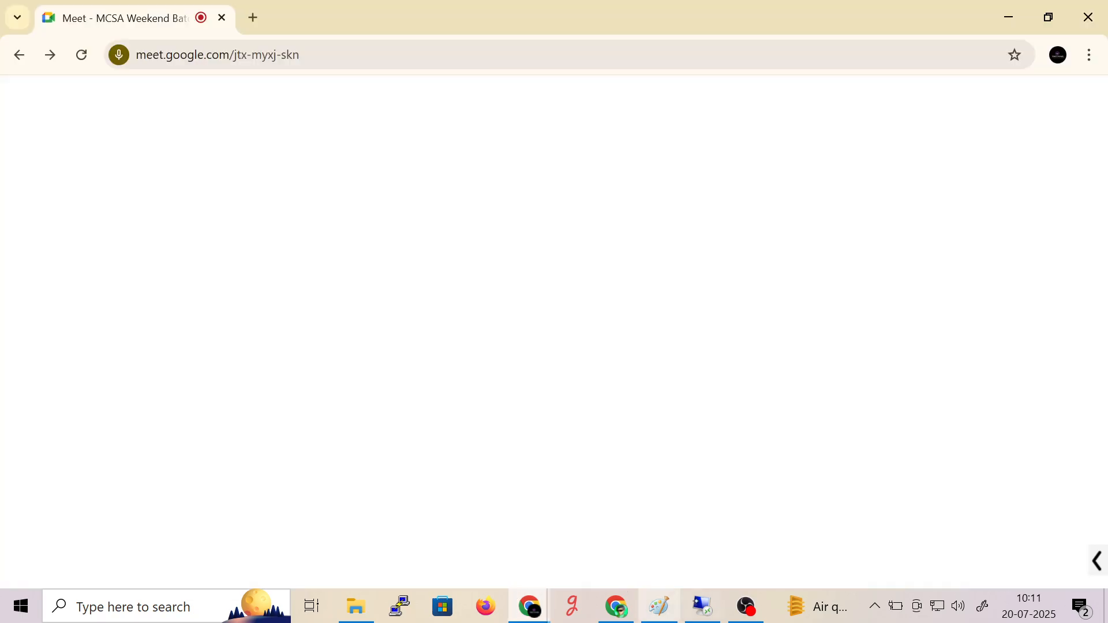
{"action": "left_click", "coordinate": [746, 607]}
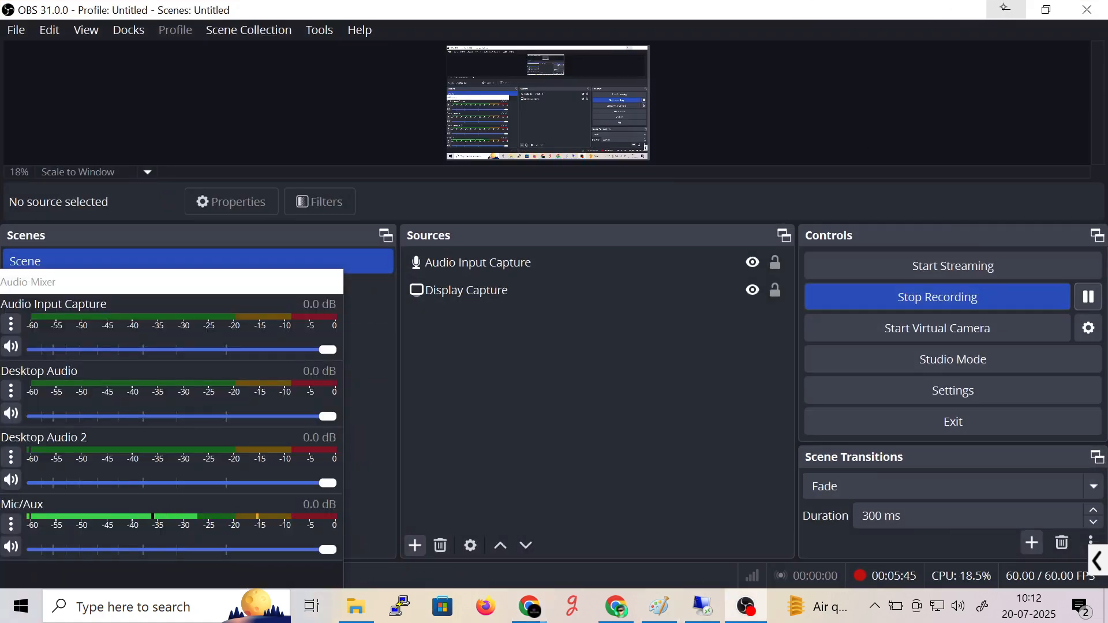
{"action": "left_click", "coordinate": [1005, 8]}
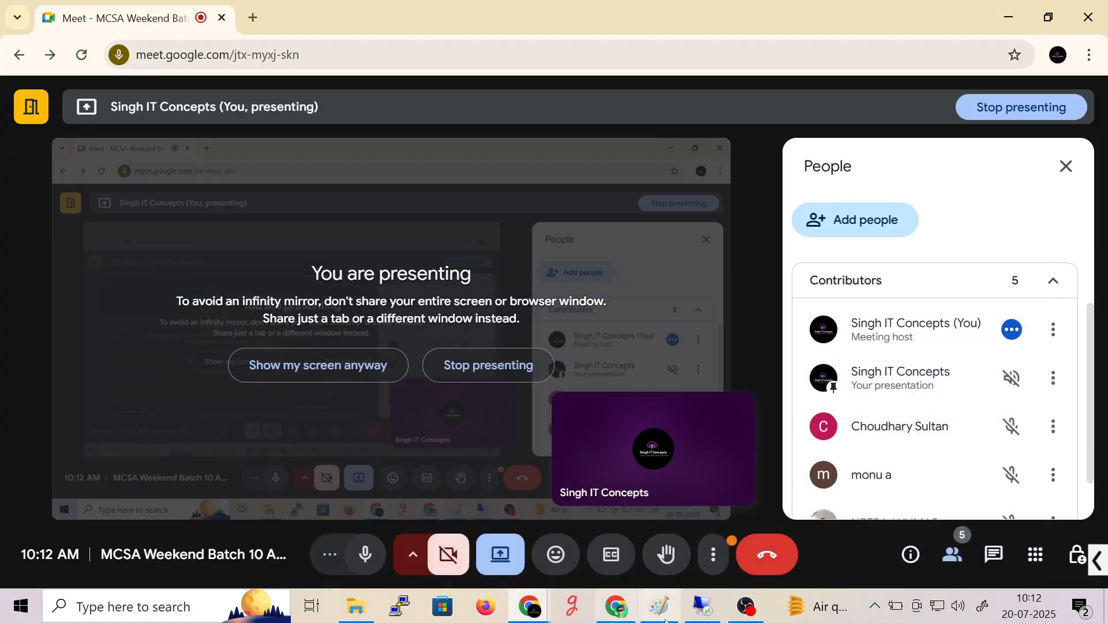
{"action": "left_click", "coordinate": [669, 618]}
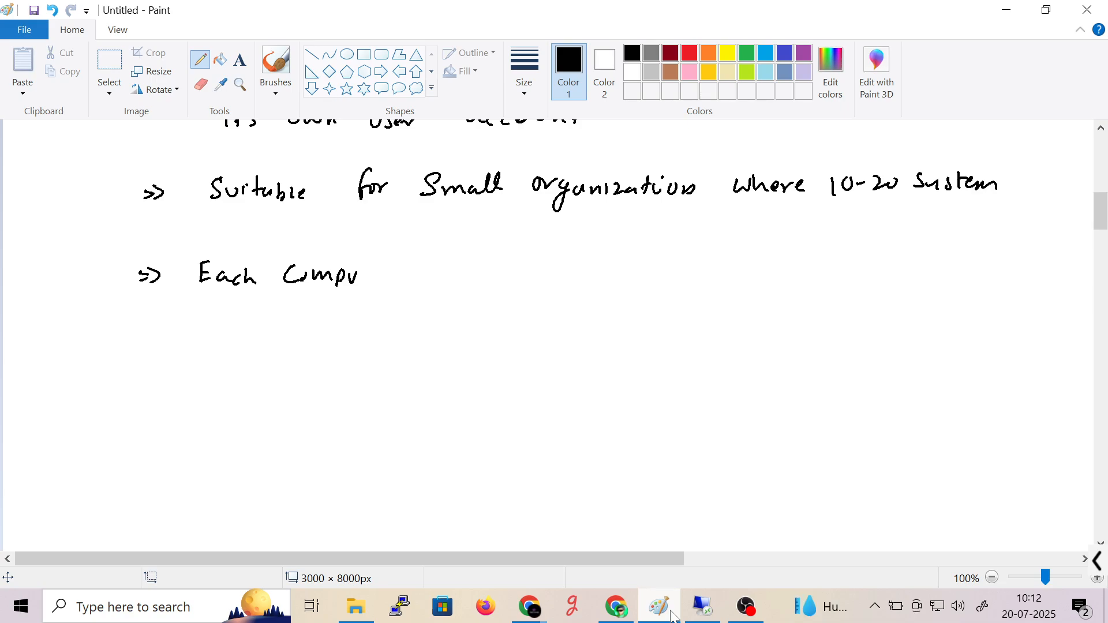
- Handwrite 'Computer manages its own Security' in the last Workgroup bullet
{"action": "left_click_drag", "start_coordinate": [370, 261], "coordinate": [379, 283]}
{"action": "left_click_drag", "start_coordinate": [387, 283], "coordinate": [482, 283]}
{"action": "left_click_drag", "start_coordinate": [483, 273], "coordinate": [496, 283]}
{"action": "mouse_move", "coordinate": [507, 272]}
{"action": "left_mouse_down"}
{"action": "mouse_move", "coordinate": [515, 298]}
{"action": "mouse_move", "coordinate": [549, 272]}
{"action": "mouse_move", "coordinate": [551, 285]}
{"action": "mouse_move", "coordinate": [593, 288]}
{"action": "left_mouse_up"}
{"action": "mouse_move", "coordinate": [603, 265]}
{"action": "left_mouse_down"}
{"action": "mouse_move", "coordinate": [605, 287]}
{"action": "mouse_move", "coordinate": [692, 270]}
{"action": "mouse_move", "coordinate": [754, 267]}
{"action": "mouse_move", "coordinate": [760, 283]}
{"action": "left_mouse_up"}
{"action": "left_click_drag", "start_coordinate": [767, 275], "coordinate": [777, 281]}
{"action": "mouse_move", "coordinate": [788, 269]}
{"action": "left_mouse_down"}
{"action": "mouse_move", "coordinate": [791, 282]}
{"action": "mouse_move", "coordinate": [809, 277]}
{"action": "left_mouse_up"}
{"action": "left_click_drag", "start_coordinate": [811, 276], "coordinate": [840, 285]}
{"action": "left_click_drag", "start_coordinate": [832, 271], "coordinate": [845, 270]}
{"action": "left_click_drag", "start_coordinate": [844, 276], "coordinate": [889, 278]}
- Finish the bullet with 'and Resources'
{"action": "left_click_drag", "start_coordinate": [899, 269], "coordinate": [902, 281]}
{"action": "left_click_drag", "start_coordinate": [904, 280], "coordinate": [916, 278]}
{"action": "mouse_move", "coordinate": [932, 260]}
{"action": "left_mouse_down"}
{"action": "mouse_move", "coordinate": [933, 280]}
{"action": "mouse_move", "coordinate": [923, 278]}
{"action": "left_mouse_up"}
{"action": "left_click_drag", "start_coordinate": [952, 267], "coordinate": [975, 272]}
{"action": "left_click_drag", "start_coordinate": [976, 263], "coordinate": [983, 279]}
{"action": "left_click_drag", "start_coordinate": [987, 267], "coordinate": [1006, 279]}
{"action": "mouse_move", "coordinate": [1008, 278]}
{"action": "left_mouse_down"}
{"action": "mouse_move", "coordinate": [1016, 268]}
{"action": "mouse_move", "coordinate": [1029, 282]}
{"action": "left_mouse_up"}
{"action": "left_click", "coordinate": [1023, 273]}
{"action": "left_click_drag", "start_coordinate": [1039, 272], "coordinate": [1046, 281]}
{"action": "left_click_drag", "start_coordinate": [1057, 266], "coordinate": [1051, 282]}
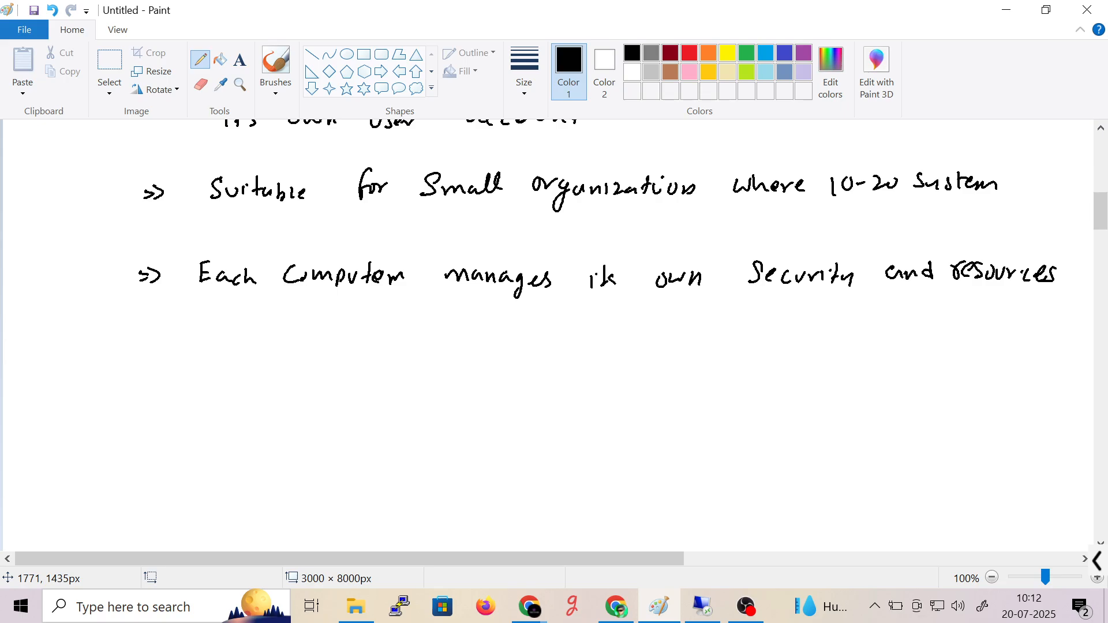
- Correct the misspelled ending of 'Computer', then scroll up to review and back down
{"action": "left_click_drag", "start_coordinate": [391, 283], "coordinate": [408, 273]}
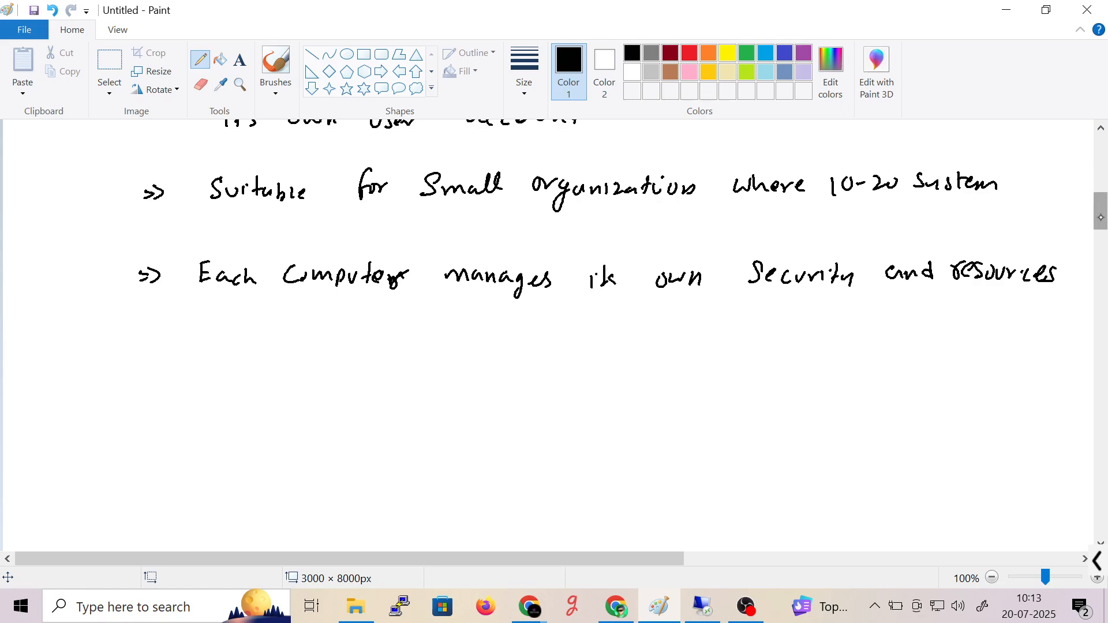
{"action": "left_click_drag", "start_coordinate": [1095, 220], "coordinate": [1100, 189]}
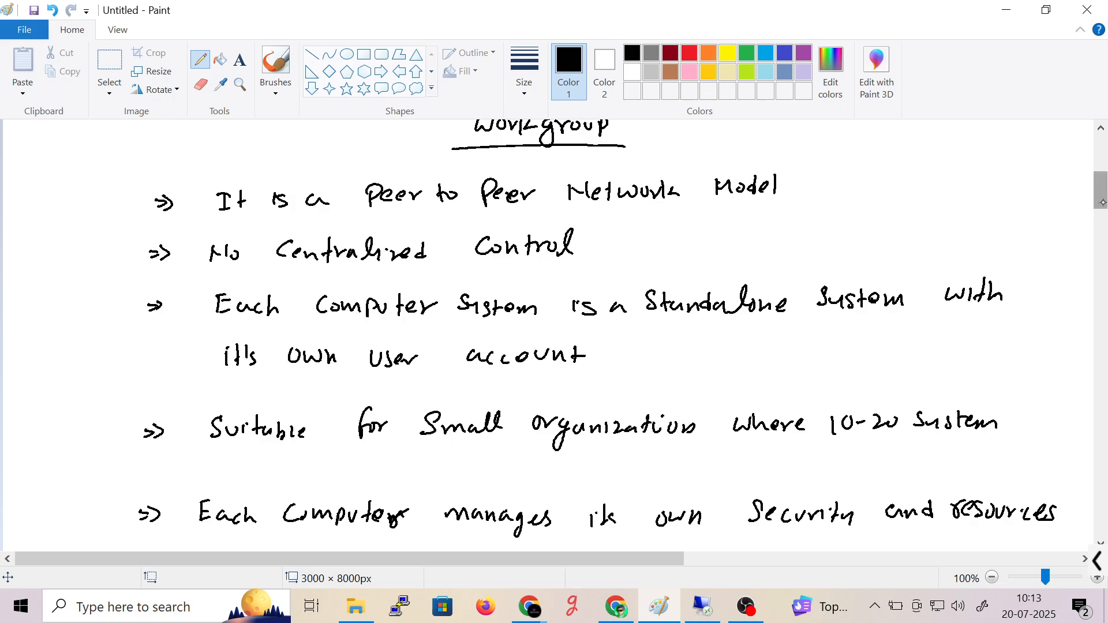
{"action": "left_click_drag", "start_coordinate": [1103, 202], "coordinate": [1104, 229]}
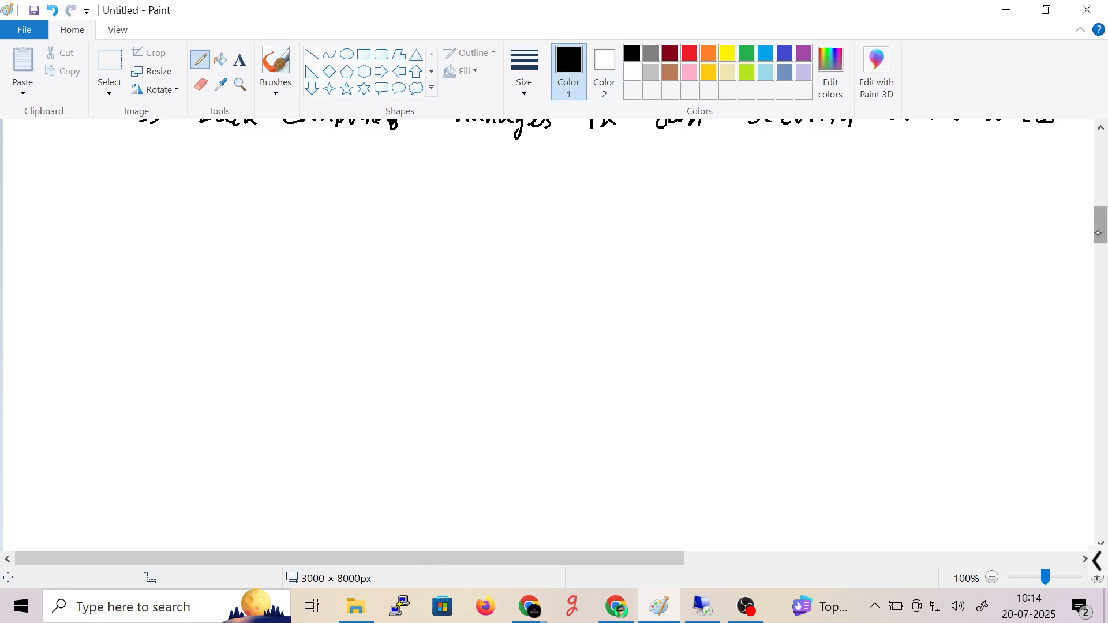
- Underline the Domain heading and draw the first arrow bullet, undoing two stray strokes
{"action": "left_click_drag", "start_coordinate": [1102, 225], "coordinate": [1102, 231]}
{"action": "mouse_move", "coordinate": [463, 170]}
{"action": "left_mouse_down"}
{"action": "mouse_move", "coordinate": [461, 152]}
{"action": "mouse_move", "coordinate": [563, 176]}
{"action": "left_mouse_up"}
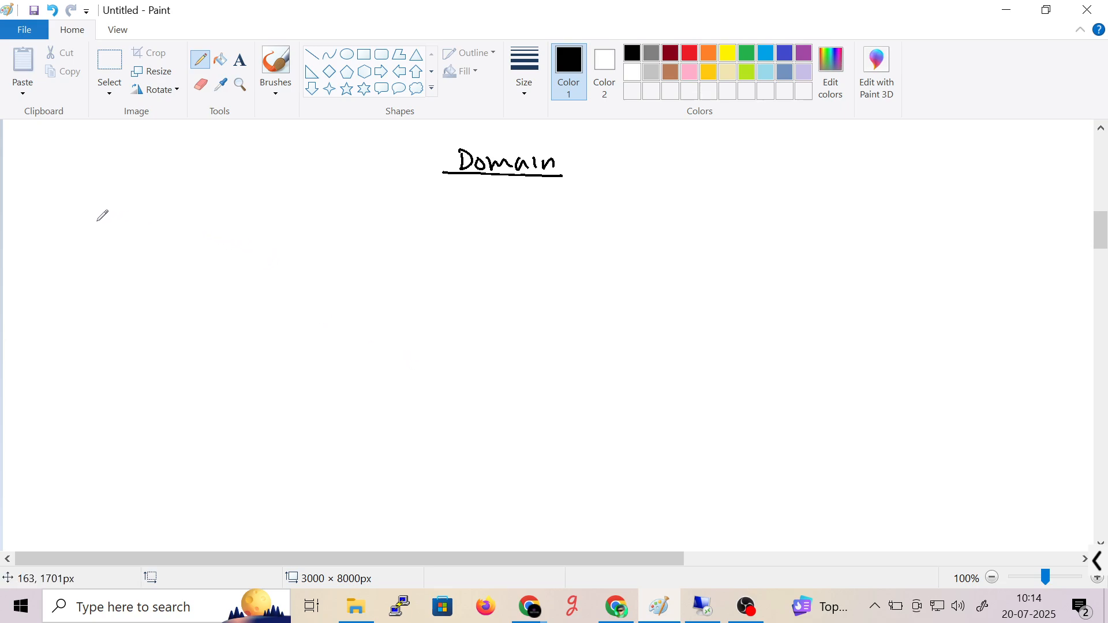
{"action": "mouse_move", "coordinate": [92, 222]}
{"action": "left_mouse_down"}
{"action": "mouse_move", "coordinate": [141, 218]}
{"action": "mouse_move", "coordinate": [151, 237]}
{"action": "mouse_move", "coordinate": [179, 225]}
{"action": "mouse_move", "coordinate": [206, 237]}
{"action": "mouse_move", "coordinate": [326, 222]}
{"action": "left_mouse_up"}
{"action": "key", "text": "ctrl+z"}
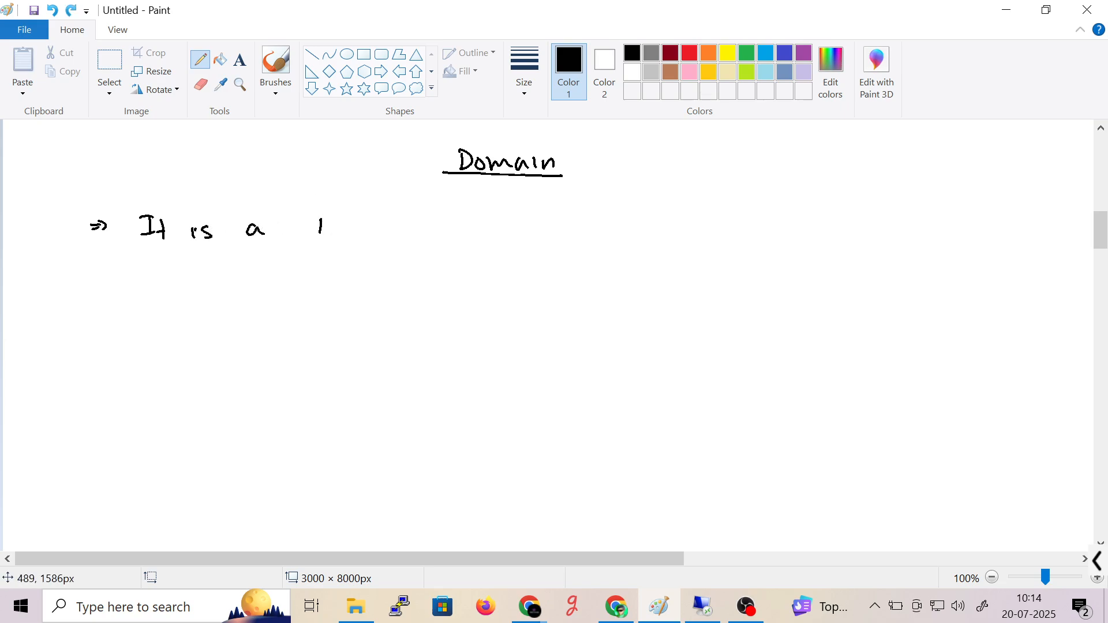
{"action": "key", "text": "ctrl+z"}
- Write 'Client and Server' after 'It is a'
{"action": "mouse_move", "coordinate": [324, 209]}
{"action": "left_mouse_down"}
{"action": "mouse_move", "coordinate": [327, 225]}
{"action": "mouse_move", "coordinate": [370, 227]}
{"action": "left_mouse_up"}
{"action": "mouse_move", "coordinate": [378, 207]}
{"action": "left_mouse_down"}
{"action": "mouse_move", "coordinate": [380, 226]}
{"action": "mouse_move", "coordinate": [421, 227]}
{"action": "left_mouse_up"}
{"action": "mouse_move", "coordinate": [429, 228]}
{"action": "left_mouse_down"}
{"action": "mouse_move", "coordinate": [450, 213]}
{"action": "mouse_move", "coordinate": [471, 224]}
{"action": "mouse_move", "coordinate": [522, 210]}
{"action": "mouse_move", "coordinate": [534, 223]}
{"action": "left_mouse_up"}
{"action": "left_click_drag", "start_coordinate": [537, 223], "coordinate": [600, 218]}
{"action": "left_click_drag", "start_coordinate": [589, 211], "coordinate": [619, 208]}
{"action": "mouse_move", "coordinate": [629, 206]}
{"action": "left_mouse_down"}
{"action": "mouse_move", "coordinate": [631, 217]}
{"action": "mouse_move", "coordinate": [664, 216]}
{"action": "left_mouse_up"}
{"action": "left_click_drag", "start_coordinate": [670, 204], "coordinate": [682, 217]}
- Write 'Architecture Model', redoing the misspelled ending of Architecture
{"action": "mouse_move", "coordinate": [692, 208]}
{"action": "left_mouse_down"}
{"action": "mouse_move", "coordinate": [692, 219]}
{"action": "mouse_move", "coordinate": [714, 214]}
{"action": "left_mouse_up"}
{"action": "left_click_drag", "start_coordinate": [709, 203], "coordinate": [734, 200]}
{"action": "left_click_drag", "start_coordinate": [734, 207], "coordinate": [745, 207]}
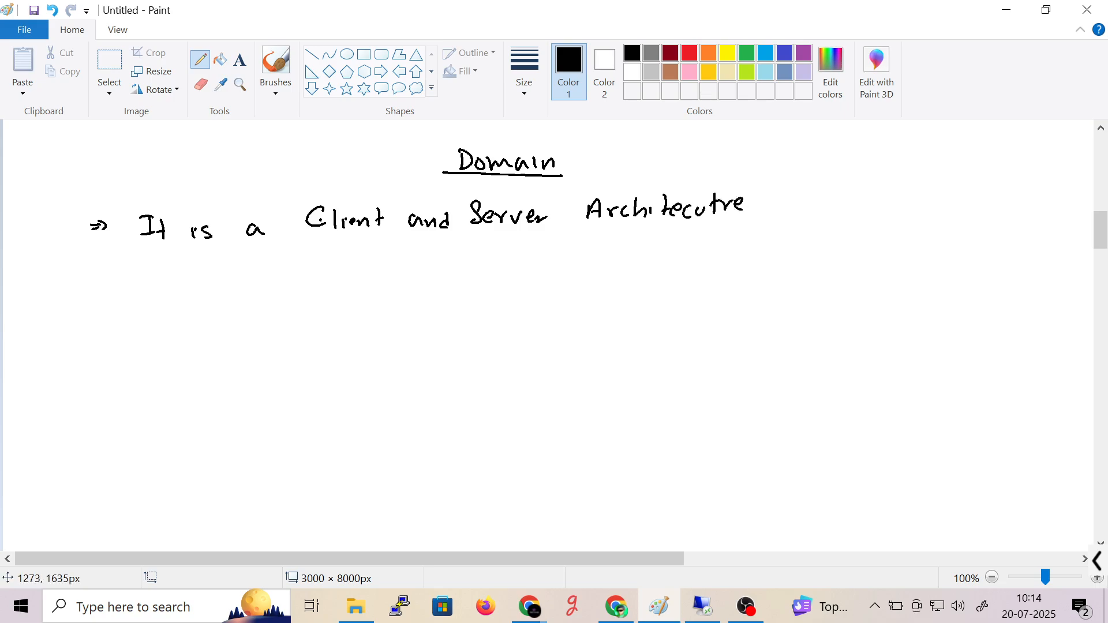
{"action": "key", "text": "ctrl+z"}
{"action": "key", "text": "ctrl+z"}
{"action": "key", "text": "ctrl+z"}
{"action": "key", "text": "ctrl+z"}
{"action": "key", "text": "ctrl+z"}
{"action": "left_click_drag", "start_coordinate": [702, 190], "coordinate": [701, 220]}
{"action": "left_click_drag", "start_coordinate": [697, 203], "coordinate": [708, 201]}
{"action": "left_click_drag", "start_coordinate": [708, 206], "coordinate": [748, 215]}
{"action": "mouse_move", "coordinate": [787, 197]}
{"action": "left_mouse_down"}
{"action": "mouse_move", "coordinate": [788, 212]}
{"action": "mouse_move", "coordinate": [808, 213]}
{"action": "left_mouse_up"}
{"action": "mouse_move", "coordinate": [809, 204]}
{"action": "left_mouse_down"}
{"action": "mouse_move", "coordinate": [821, 210]}
{"action": "mouse_move", "coordinate": [817, 198]}
{"action": "left_mouse_up"}
{"action": "left_click_drag", "start_coordinate": [831, 189], "coordinate": [832, 210]}
{"action": "left_click_drag", "start_coordinate": [831, 202], "coordinate": [859, 212]}
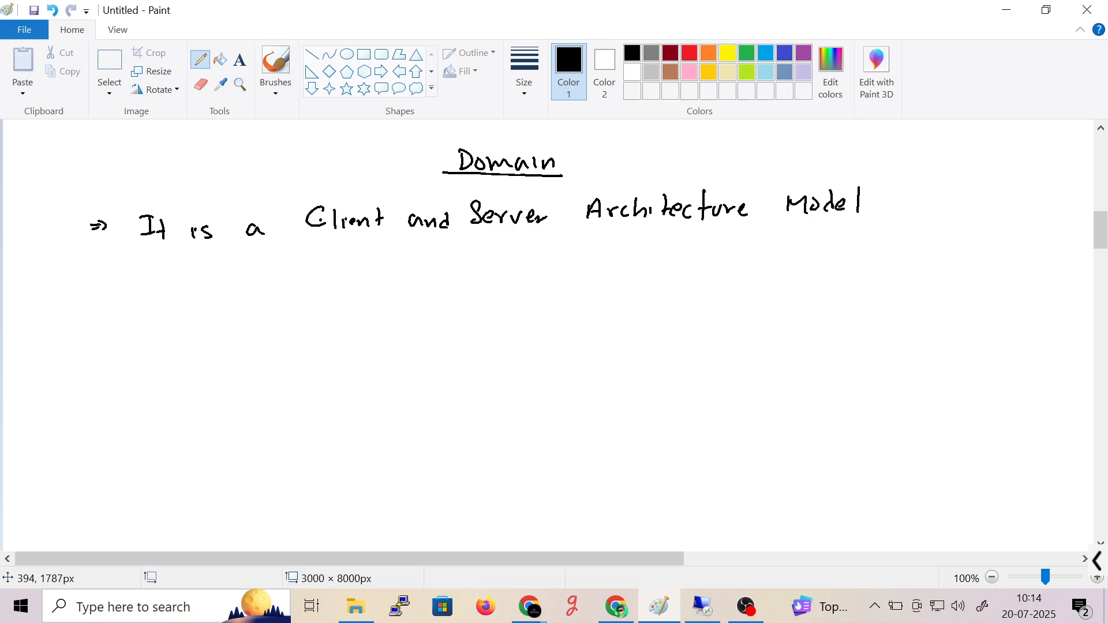
- Add a second arrow bullet reading 'Centralized control'
{"action": "left_click_drag", "start_coordinate": [86, 285], "coordinate": [98, 288]}
{"action": "mouse_move", "coordinate": [99, 281]}
{"action": "left_mouse_down"}
{"action": "mouse_move", "coordinate": [100, 291]}
{"action": "mouse_move", "coordinate": [160, 294]}
{"action": "mouse_move", "coordinate": [176, 280]}
{"action": "mouse_move", "coordinate": [173, 294]}
{"action": "left_mouse_up"}
{"action": "left_click_drag", "start_coordinate": [177, 294], "coordinate": [196, 295]}
{"action": "left_click_drag", "start_coordinate": [191, 284], "coordinate": [202, 283]}
{"action": "mouse_move", "coordinate": [202, 296]}
{"action": "left_mouse_down"}
{"action": "mouse_move", "coordinate": [215, 285]}
{"action": "mouse_move", "coordinate": [300, 285]}
{"action": "left_mouse_up"}
{"action": "mouse_move", "coordinate": [340, 277]}
{"action": "left_mouse_down"}
{"action": "mouse_move", "coordinate": [341, 291]}
{"action": "mouse_move", "coordinate": [349, 281]}
{"action": "left_mouse_up"}
{"action": "left_click_drag", "start_coordinate": [351, 282], "coordinate": [376, 291]}
{"action": "left_click_drag", "start_coordinate": [372, 282], "coordinate": [384, 281]}
{"action": "left_click_drag", "start_coordinate": [383, 284], "coordinate": [416, 288]}
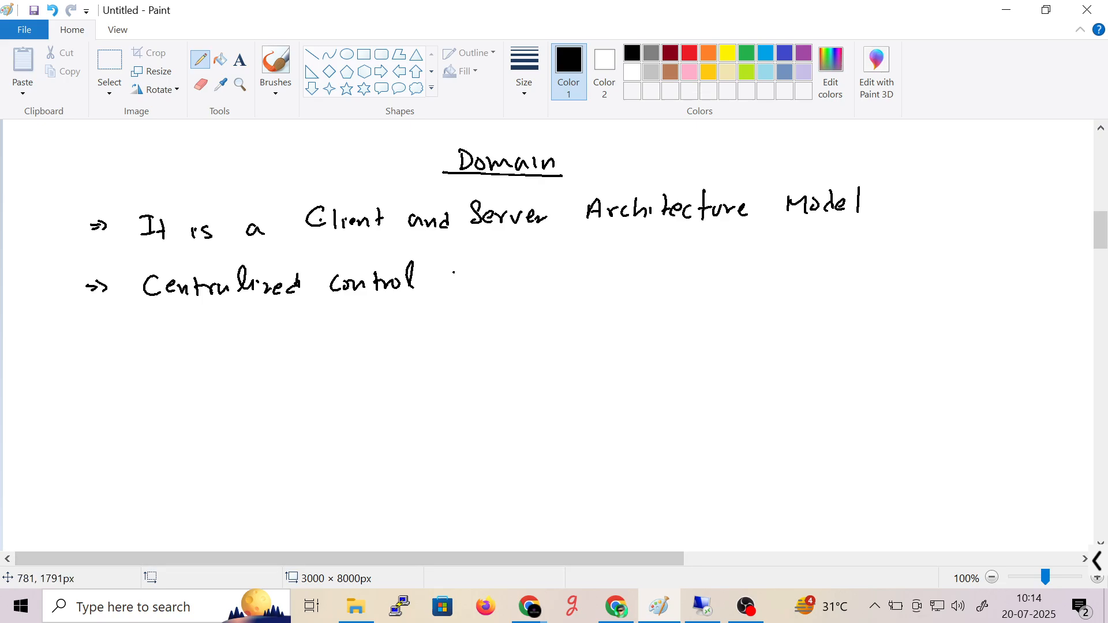
- Write 'via a Domain Controller Server' after 'Centralized control'
{"action": "mouse_move", "coordinate": [453, 266]}
{"action": "left_mouse_down"}
{"action": "mouse_move", "coordinate": [468, 284]}
{"action": "mouse_move", "coordinate": [588, 284]}
{"action": "mouse_move", "coordinate": [616, 273]}
{"action": "left_mouse_up"}
{"action": "left_click_drag", "start_coordinate": [622, 281], "coordinate": [749, 281]}
{"action": "mouse_move", "coordinate": [757, 264]}
{"action": "left_mouse_down"}
{"action": "mouse_move", "coordinate": [756, 283]}
{"action": "mouse_move", "coordinate": [763, 269]}
{"action": "left_mouse_up"}
{"action": "left_click_drag", "start_coordinate": [763, 271], "coordinate": [772, 272]}
{"action": "left_click_drag", "start_coordinate": [777, 271], "coordinate": [784, 281]}
{"action": "mouse_move", "coordinate": [793, 263]}
{"action": "left_mouse_down"}
{"action": "mouse_move", "coordinate": [792, 281]}
{"action": "mouse_move", "coordinate": [887, 265]}
{"action": "left_mouse_up"}
{"action": "mouse_move", "coordinate": [890, 262]}
{"action": "left_mouse_down"}
{"action": "mouse_move", "coordinate": [890, 275]}
{"action": "mouse_move", "coordinate": [899, 263]}
{"action": "left_mouse_up"}
{"action": "left_click_drag", "start_coordinate": [901, 272], "coordinate": [924, 280]}
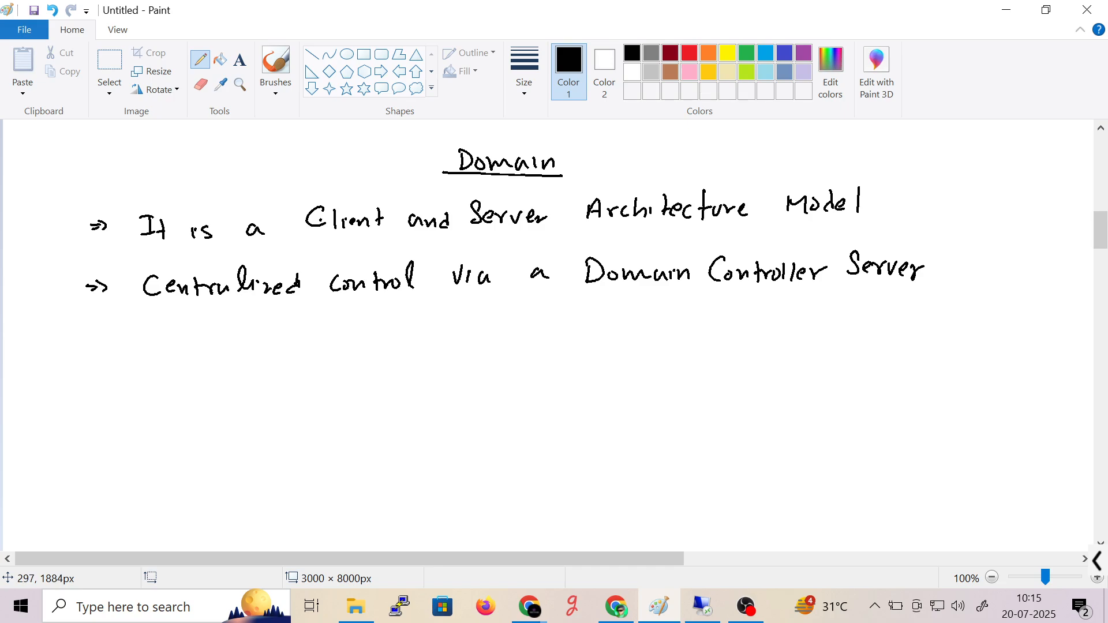
- Start the note on the line below with '(typically'
{"action": "left_click_drag", "start_coordinate": [180, 317], "coordinate": [180, 347]}
{"action": "left_click_drag", "start_coordinate": [194, 321], "coordinate": [198, 335]}
{"action": "left_click_drag", "start_coordinate": [203, 333], "coordinate": [214, 340]}
{"action": "left_click_drag", "start_coordinate": [225, 332], "coordinate": [257, 343]}
{"action": "mouse_move", "coordinate": [267, 324]}
{"action": "left_mouse_down"}
{"action": "mouse_move", "coordinate": [269, 342]}
{"action": "mouse_move", "coordinate": [328, 341]}
{"action": "mouse_move", "coordinate": [345, 326]}
{"action": "mouse_move", "coordinate": [351, 342]}
{"action": "left_mouse_up"}
- Write 'a Windows', undoing and redoing the first Windows strokes
{"action": "left_click_drag", "start_coordinate": [361, 332], "coordinate": [379, 342]}
{"action": "mouse_move", "coordinate": [387, 322]}
{"action": "left_mouse_down"}
{"action": "mouse_move", "coordinate": [388, 344]}
{"action": "mouse_move", "coordinate": [402, 335]}
{"action": "left_mouse_up"}
{"action": "left_click_drag", "start_coordinate": [407, 333], "coordinate": [409, 335]}
{"action": "key", "text": "ctrl+z"}
{"action": "key", "text": "ctrl+z"}
{"action": "key", "text": "ctrl+z"}
{"action": "key", "text": "ctrl+z"}
{"action": "key", "text": "ctrl+z"}
{"action": "key", "text": "ctrl+z"}
{"action": "key", "text": "ctrl+z"}
{"action": "key", "text": "ctrl+z"}
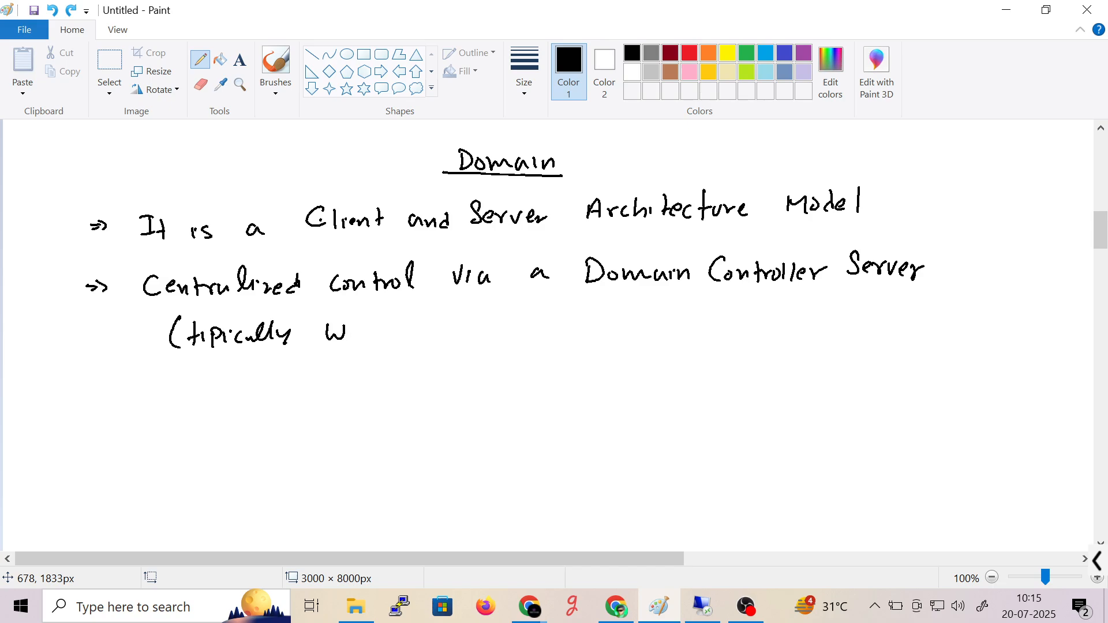
{"action": "mouse_move", "coordinate": [334, 332]}
{"action": "left_mouse_down"}
{"action": "mouse_move", "coordinate": [328, 341]}
{"action": "mouse_move", "coordinate": [383, 323]}
{"action": "mouse_move", "coordinate": [389, 341]}
{"action": "left_mouse_up"}
{"action": "left_click_drag", "start_coordinate": [394, 341], "coordinate": [406, 340]}
{"action": "left_click_drag", "start_coordinate": [416, 332], "coordinate": [411, 340]}
{"action": "mouse_move", "coordinate": [419, 320]}
{"action": "left_mouse_down"}
{"action": "mouse_move", "coordinate": [420, 341]}
{"action": "mouse_move", "coordinate": [427, 334]}
{"action": "left_mouse_up"}
{"action": "mouse_move", "coordinate": [434, 330]}
{"action": "left_mouse_down"}
{"action": "mouse_move", "coordinate": [441, 340]}
{"action": "mouse_move", "coordinate": [452, 331]}
{"action": "mouse_move", "coordinate": [453, 343]}
{"action": "left_mouse_up"}
- Finish the note with 'Server with Active Directory)'
{"action": "mouse_move", "coordinate": [508, 319]}
{"action": "left_mouse_down"}
{"action": "mouse_move", "coordinate": [500, 341]}
{"action": "mouse_move", "coordinate": [520, 339]}
{"action": "left_mouse_up"}
{"action": "left_click_drag", "start_coordinate": [523, 339], "coordinate": [550, 327]}
{"action": "mouse_move", "coordinate": [554, 332]}
{"action": "left_mouse_down"}
{"action": "mouse_move", "coordinate": [632, 334]}
{"action": "mouse_move", "coordinate": [639, 320]}
{"action": "left_mouse_up"}
{"action": "left_click_drag", "start_coordinate": [647, 323], "coordinate": [648, 334]}
{"action": "mouse_move", "coordinate": [662, 315]}
{"action": "left_mouse_down"}
{"action": "mouse_move", "coordinate": [662, 337]}
{"action": "mouse_move", "coordinate": [704, 327]}
{"action": "mouse_move", "coordinate": [723, 304]}
{"action": "left_mouse_up"}
{"action": "mouse_move", "coordinate": [734, 318]}
{"action": "left_mouse_down"}
{"action": "mouse_move", "coordinate": [728, 329]}
{"action": "mouse_move", "coordinate": [745, 331]}
{"action": "left_mouse_up"}
{"action": "left_click_drag", "start_coordinate": [739, 319], "coordinate": [748, 319]}
{"action": "mouse_move", "coordinate": [752, 318]}
{"action": "left_mouse_down"}
{"action": "mouse_move", "coordinate": [753, 329]}
{"action": "mouse_move", "coordinate": [780, 326]}
{"action": "left_mouse_up"}
{"action": "mouse_move", "coordinate": [809, 328]}
{"action": "left_mouse_down"}
{"action": "mouse_move", "coordinate": [823, 313]}
{"action": "mouse_move", "coordinate": [811, 328]}
{"action": "left_mouse_up"}
{"action": "mouse_move", "coordinate": [834, 319]}
{"action": "left_mouse_down"}
{"action": "mouse_move", "coordinate": [836, 328]}
{"action": "mouse_move", "coordinate": [848, 318]}
{"action": "left_mouse_up"}
{"action": "left_click_drag", "start_coordinate": [851, 323], "coordinate": [866, 326]}
{"action": "left_click_drag", "start_coordinate": [883, 308], "coordinate": [889, 326]}
{"action": "mouse_move", "coordinate": [894, 328]}
{"action": "left_mouse_down"}
{"action": "mouse_move", "coordinate": [910, 318]}
{"action": "mouse_move", "coordinate": [905, 344]}
{"action": "left_mouse_up"}
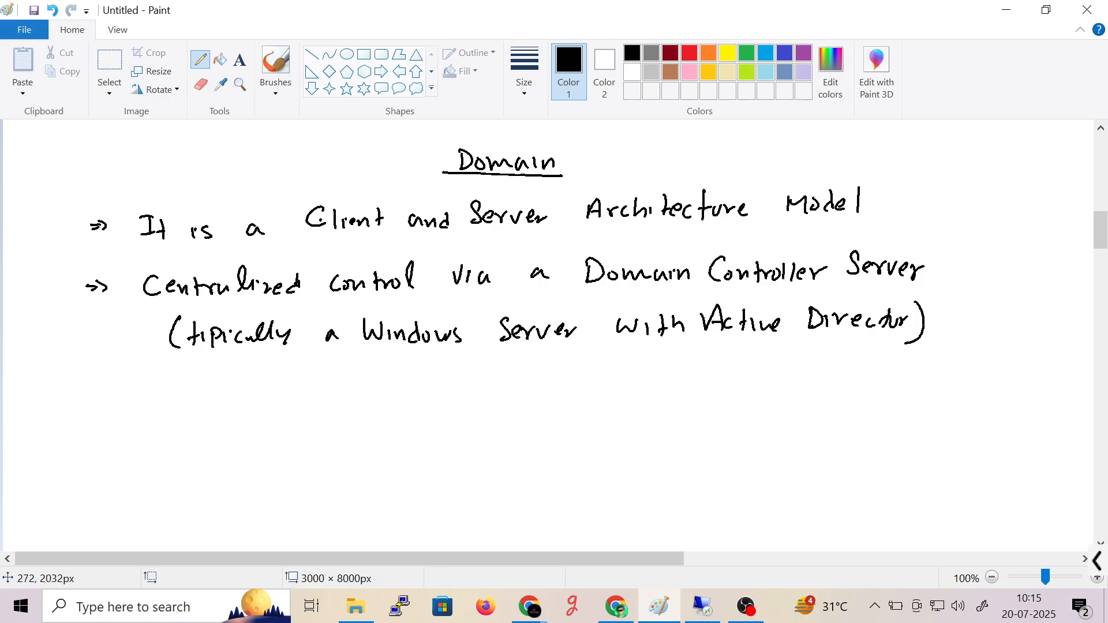
- Draw a new arrow bullet below and scroll the canvas down
{"action": "left_click_drag", "start_coordinate": [82, 421], "coordinate": [93, 422]}
{"action": "left_click_drag", "start_coordinate": [92, 412], "coordinate": [91, 427]}
{"action": "left_click_drag", "start_coordinate": [1099, 225], "coordinate": [1097, 244]}
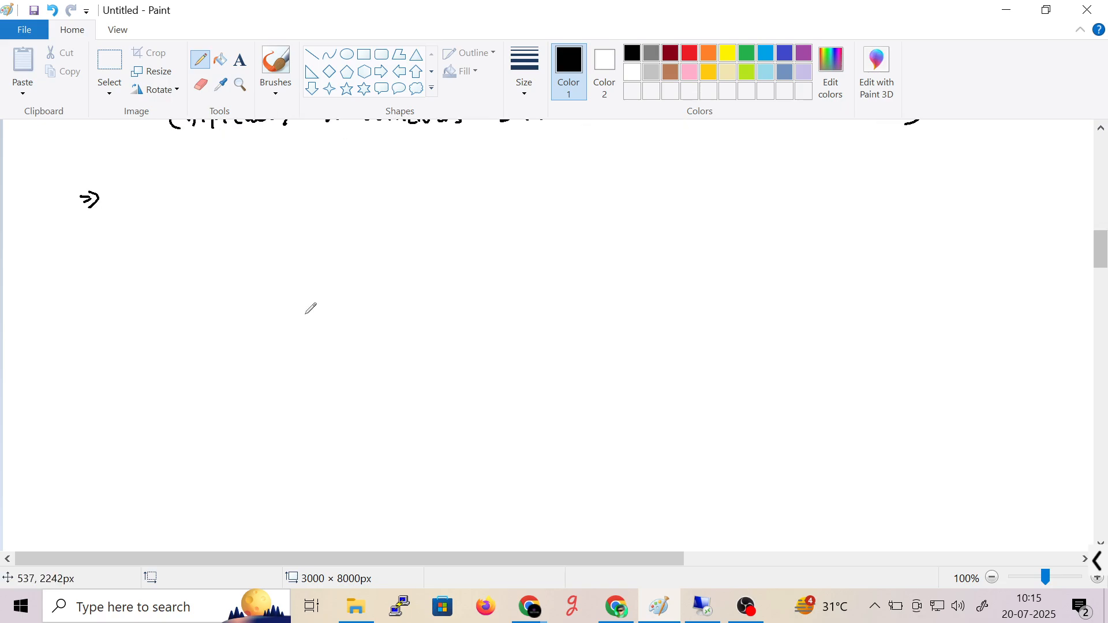
- Write 'Users login with', rewriting the miswritten Login
{"action": "mouse_move", "coordinate": [120, 190]}
{"action": "left_mouse_down"}
{"action": "mouse_move", "coordinate": [183, 188]}
{"action": "mouse_move", "coordinate": [180, 206]}
{"action": "mouse_move", "coordinate": [272, 192]}
{"action": "mouse_move", "coordinate": [285, 210]}
{"action": "left_mouse_up"}
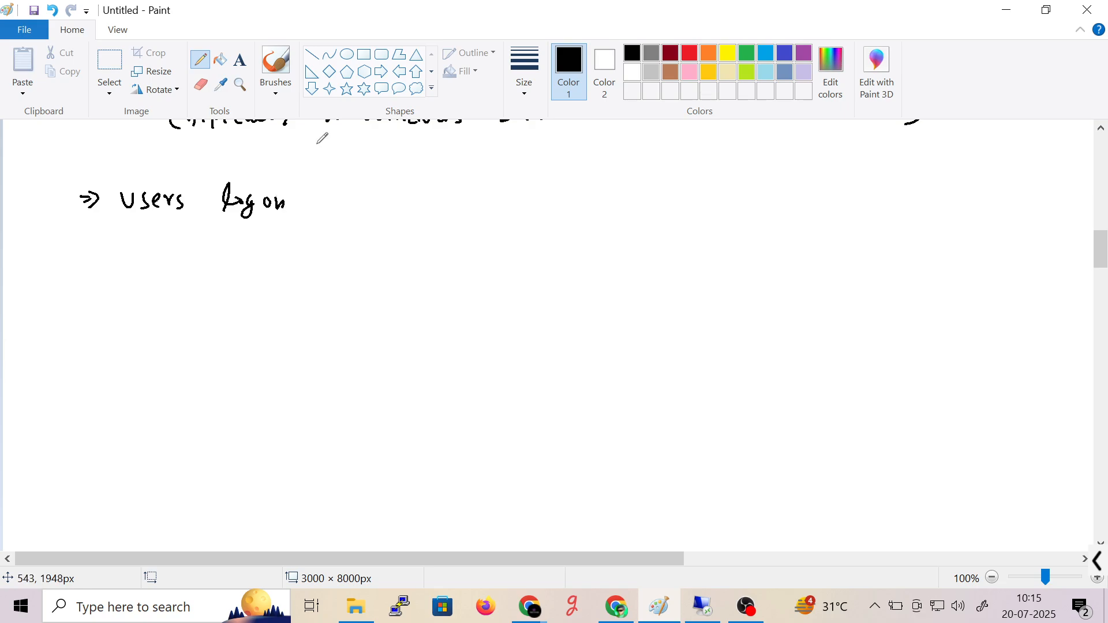
{"action": "key", "text": "ctrl+z"}
{"action": "key", "text": "ctrl+z"}
{"action": "key", "text": "ctrl+z"}
{"action": "key", "text": "ctrl+z"}
{"action": "mouse_move", "coordinate": [253, 190]}
{"action": "left_mouse_down"}
{"action": "mouse_move", "coordinate": [253, 218]}
{"action": "mouse_move", "coordinate": [275, 203]}
{"action": "left_mouse_up"}
{"action": "mouse_move", "coordinate": [281, 205]}
{"action": "left_mouse_down"}
{"action": "mouse_move", "coordinate": [351, 194]}
{"action": "mouse_move", "coordinate": [371, 209]}
{"action": "mouse_move", "coordinate": [376, 194]}
{"action": "left_mouse_up"}
{"action": "mouse_move", "coordinate": [383, 188]}
{"action": "left_mouse_down"}
{"action": "mouse_move", "coordinate": [382, 208]}
{"action": "mouse_move", "coordinate": [483, 197]}
{"action": "left_mouse_up"}
{"action": "left_click", "coordinate": [448, 198]}
- Continue with 'a Single Domain Account'
{"action": "left_click_drag", "start_coordinate": [500, 189], "coordinate": [501, 198]}
{"action": "left_click_drag", "start_coordinate": [506, 189], "coordinate": [522, 213]}
{"action": "left_click_drag", "start_coordinate": [547, 185], "coordinate": [555, 200]}
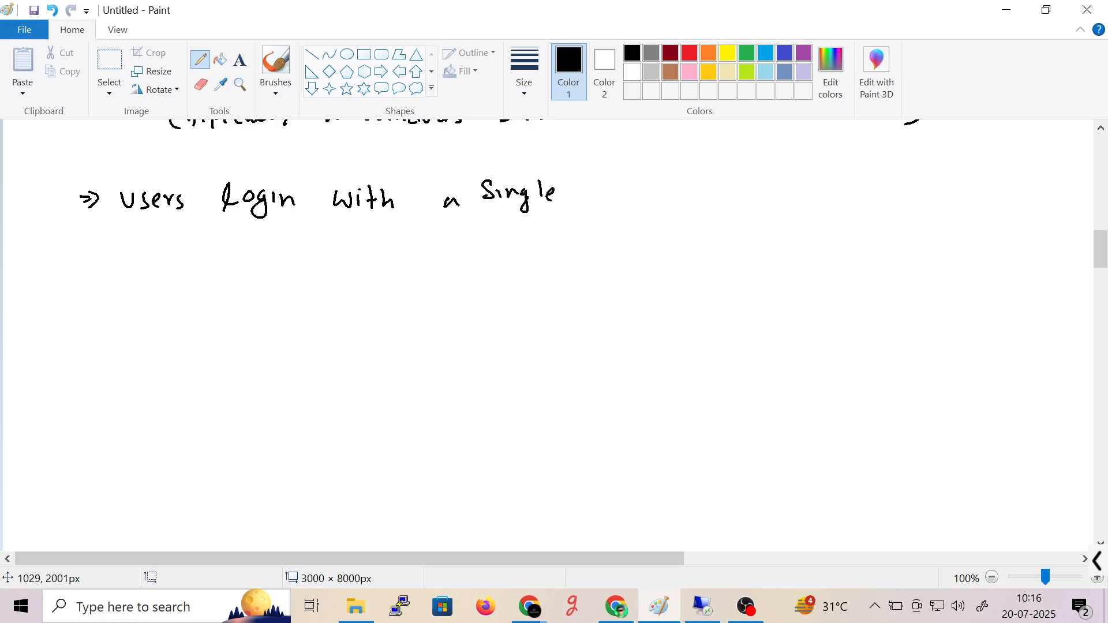
{"action": "left_click_drag", "start_coordinate": [601, 172], "coordinate": [601, 193]}
{"action": "left_click_drag", "start_coordinate": [617, 181], "coordinate": [681, 192]}
{"action": "left_click_drag", "start_coordinate": [690, 184], "coordinate": [690, 193]}
{"action": "left_click_drag", "start_coordinate": [694, 193], "coordinate": [776, 185]}
{"action": "left_click_drag", "start_coordinate": [792, 184], "coordinate": [837, 196]}
{"action": "mouse_move", "coordinate": [844, 172]}
{"action": "left_mouse_down"}
{"action": "mouse_move", "coordinate": [841, 195]}
{"action": "mouse_move", "coordinate": [855, 182]}
{"action": "left_mouse_up"}
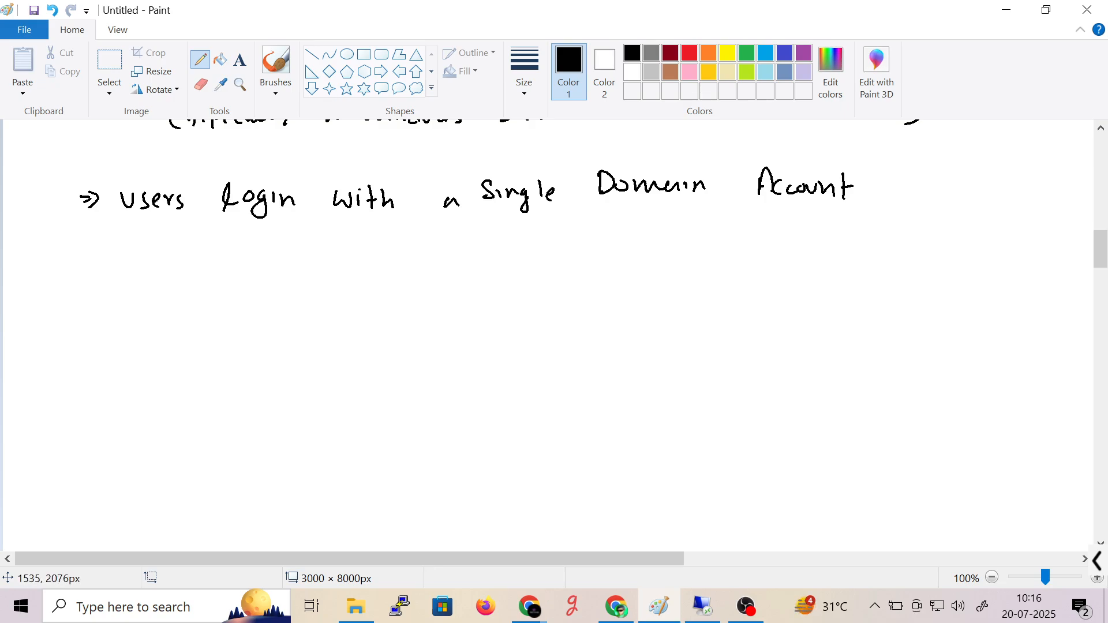
- Write 'that works' after Account
{"action": "left_click_drag", "start_coordinate": [896, 170], "coordinate": [894, 196]}
{"action": "left_click_drag", "start_coordinate": [890, 186], "coordinate": [902, 184]}
{"action": "mouse_move", "coordinate": [909, 170]}
{"action": "left_mouse_down"}
{"action": "mouse_move", "coordinate": [918, 191]}
{"action": "mouse_move", "coordinate": [942, 192]}
{"action": "left_mouse_up"}
{"action": "left_click_drag", "start_coordinate": [936, 182], "coordinate": [945, 180]}
{"action": "mouse_move", "coordinate": [976, 181]}
{"action": "left_mouse_down"}
{"action": "mouse_move", "coordinate": [975, 195]}
{"action": "mouse_move", "coordinate": [1010, 183]}
{"action": "mouse_move", "coordinate": [1016, 196]}
{"action": "left_mouse_up"}
{"action": "left_click_drag", "start_coordinate": [1026, 182], "coordinate": [1030, 197]}
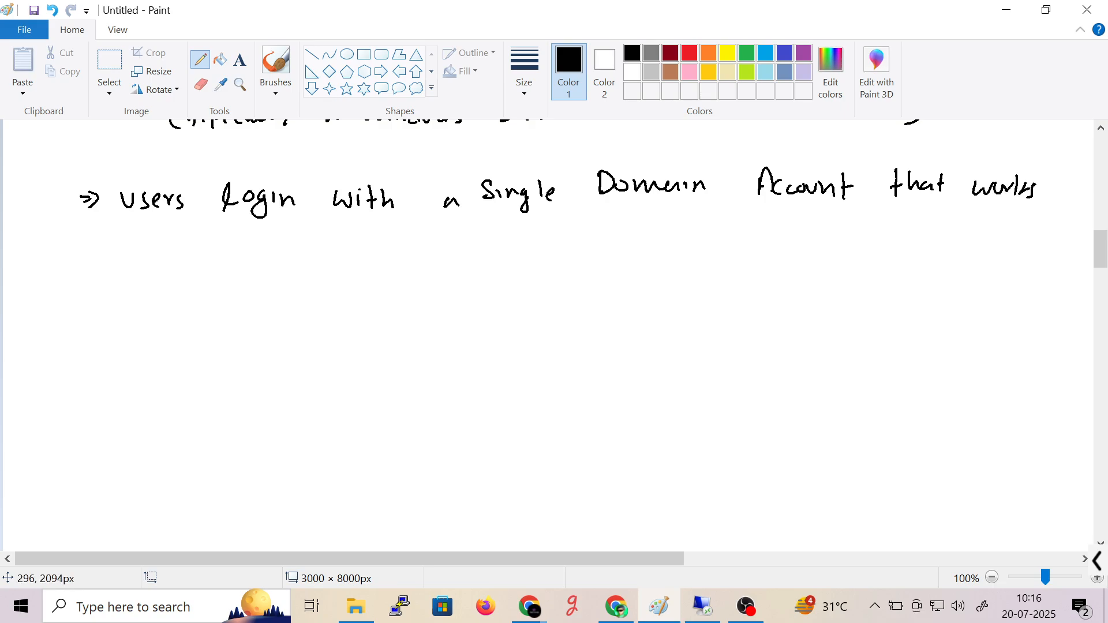
- On a new line write 'all across all computers'
{"action": "left_click_drag", "start_coordinate": [127, 242], "coordinate": [131, 254]}
{"action": "left_click_drag", "start_coordinate": [136, 239], "coordinate": [137, 256]}
{"action": "mouse_move", "coordinate": [142, 238]}
{"action": "left_mouse_down"}
{"action": "mouse_move", "coordinate": [142, 255]}
{"action": "mouse_move", "coordinate": [177, 256]}
{"action": "left_mouse_up"}
{"action": "mouse_move", "coordinate": [190, 244]}
{"action": "left_mouse_down"}
{"action": "mouse_move", "coordinate": [190, 255]}
{"action": "mouse_move", "coordinate": [202, 245]}
{"action": "left_mouse_up"}
{"action": "left_click_drag", "start_coordinate": [206, 245], "coordinate": [233, 259]}
{"action": "left_click_drag", "start_coordinate": [308, 245], "coordinate": [389, 250]}
{"action": "left_click_drag", "start_coordinate": [393, 243], "coordinate": [422, 252]}
{"action": "left_click_drag", "start_coordinate": [429, 246], "coordinate": [530, 254]}
- Finish with 'in the Domain', redoing Domain with a capital D, and scroll down
{"action": "left_click_drag", "start_coordinate": [536, 241], "coordinate": [589, 250]}
{"action": "left_click", "coordinate": [534, 236]}
{"action": "left_click_drag", "start_coordinate": [583, 239], "coordinate": [595, 238]}
{"action": "left_click_drag", "start_coordinate": [601, 232], "coordinate": [626, 251]}
{"action": "left_click_drag", "start_coordinate": [676, 225], "coordinate": [677, 246]}
{"action": "left_click_drag", "start_coordinate": [670, 238], "coordinate": [674, 244]}
{"action": "left_click_drag", "start_coordinate": [687, 239], "coordinate": [689, 238]}
{"action": "mouse_move", "coordinate": [696, 236]}
{"action": "left_mouse_down"}
{"action": "mouse_move", "coordinate": [699, 246]}
{"action": "mouse_move", "coordinate": [728, 241]}
{"action": "left_mouse_up"}
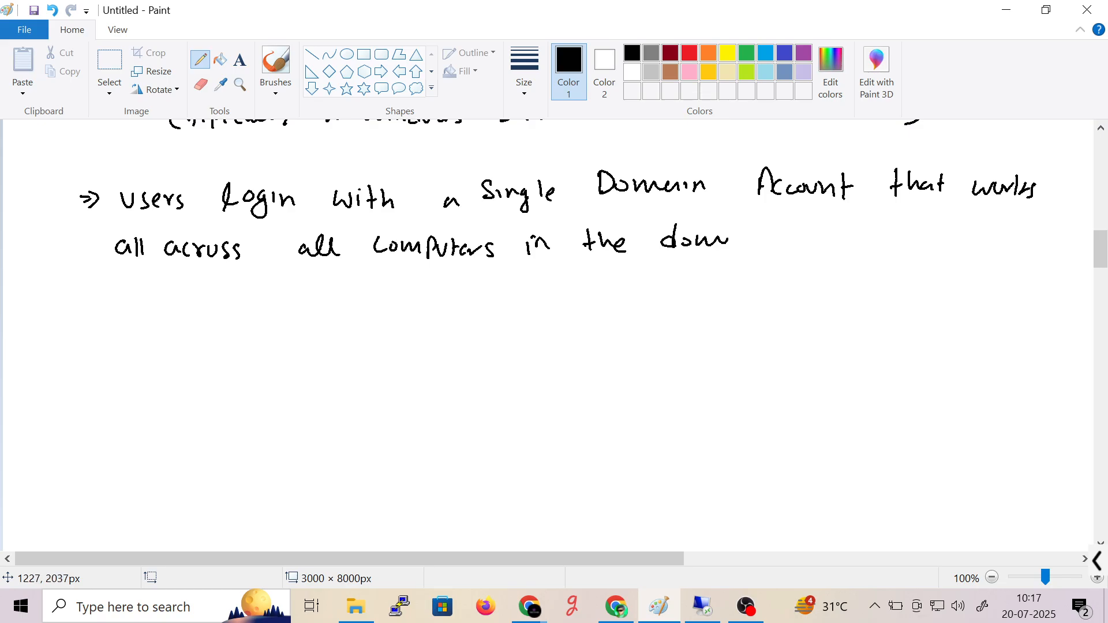
{"action": "key", "text": "ctrl+z"}
{"action": "key", "text": "ctrl+z"}
{"action": "key", "text": "ctrl+z"}
{"action": "key", "text": "ctrl+z"}
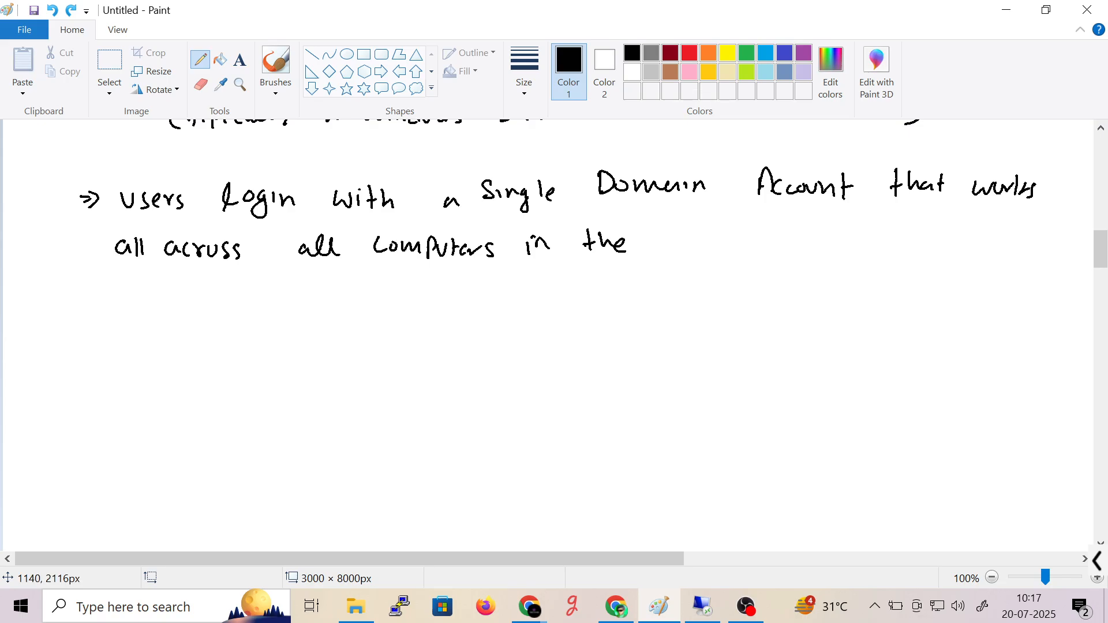
{"action": "mouse_move", "coordinate": [665, 230]}
{"action": "left_mouse_down"}
{"action": "mouse_move", "coordinate": [661, 249]}
{"action": "mouse_move", "coordinate": [695, 247]}
{"action": "left_mouse_up"}
{"action": "mouse_move", "coordinate": [699, 252]}
{"action": "left_mouse_down"}
{"action": "mouse_move", "coordinate": [708, 240]}
{"action": "mouse_move", "coordinate": [762, 254]}
{"action": "mouse_move", "coordinate": [771, 243]}
{"action": "left_mouse_up"}
{"action": "left_click_drag", "start_coordinate": [1103, 258], "coordinate": [1104, 237]}
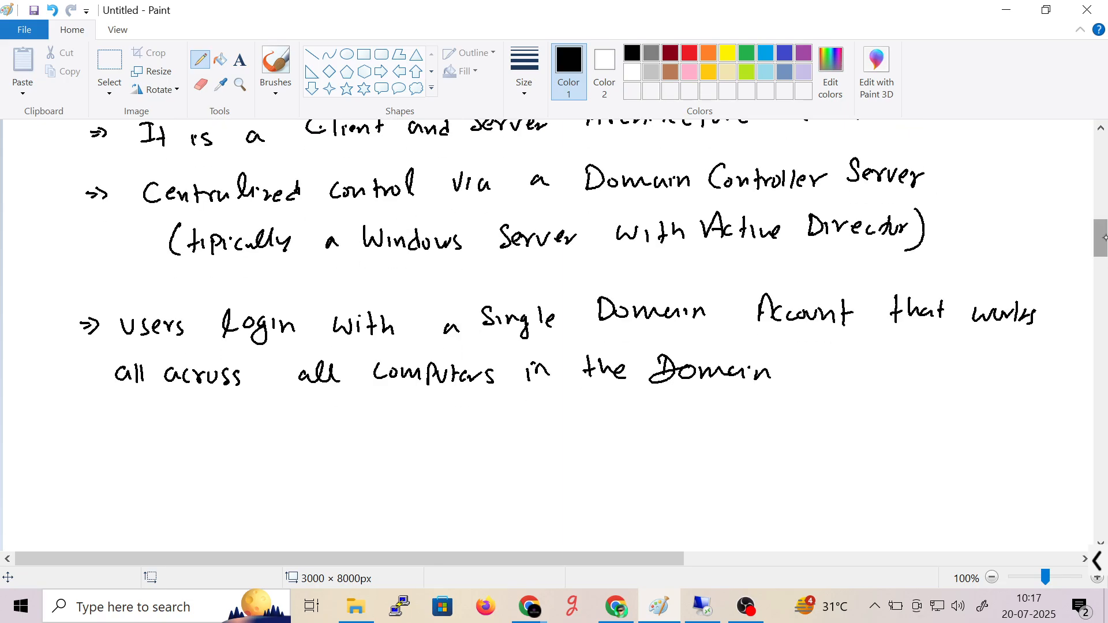
{"action": "scroll", "coordinate": [1104, 237], "scroll_direction": "down", "scroll_amount": 3}
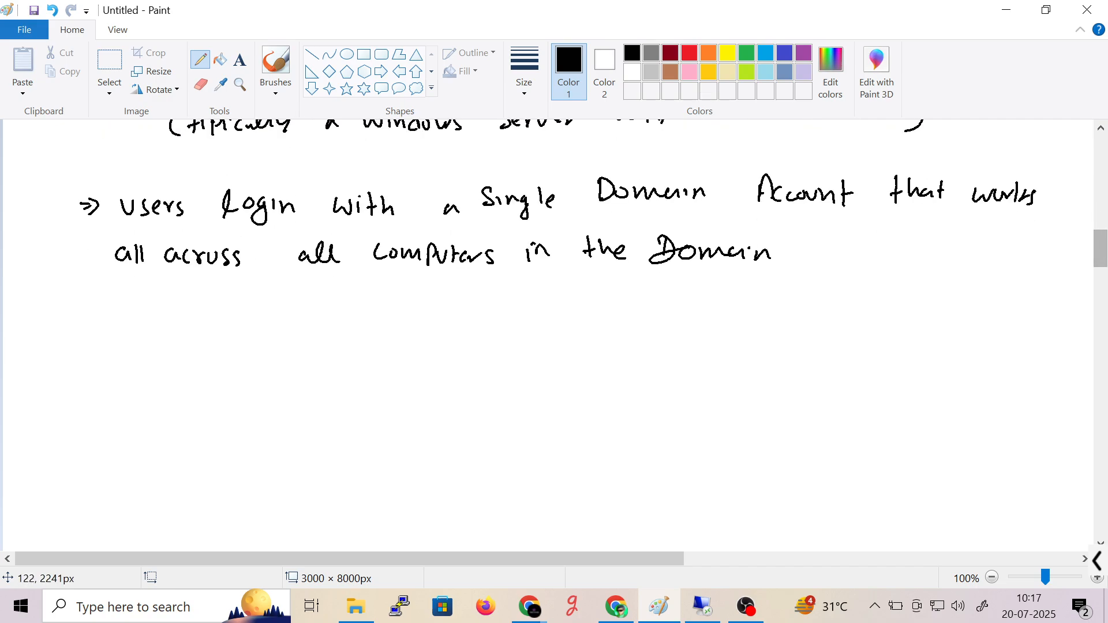
- Handwrite an arrow '=>' followed by 'Suitable for Large' with the Pencil
{"action": "left_click_drag", "start_coordinate": [67, 355], "coordinate": [76, 354]}
{"action": "left_click_drag", "start_coordinate": [69, 360], "coordinate": [79, 360]}
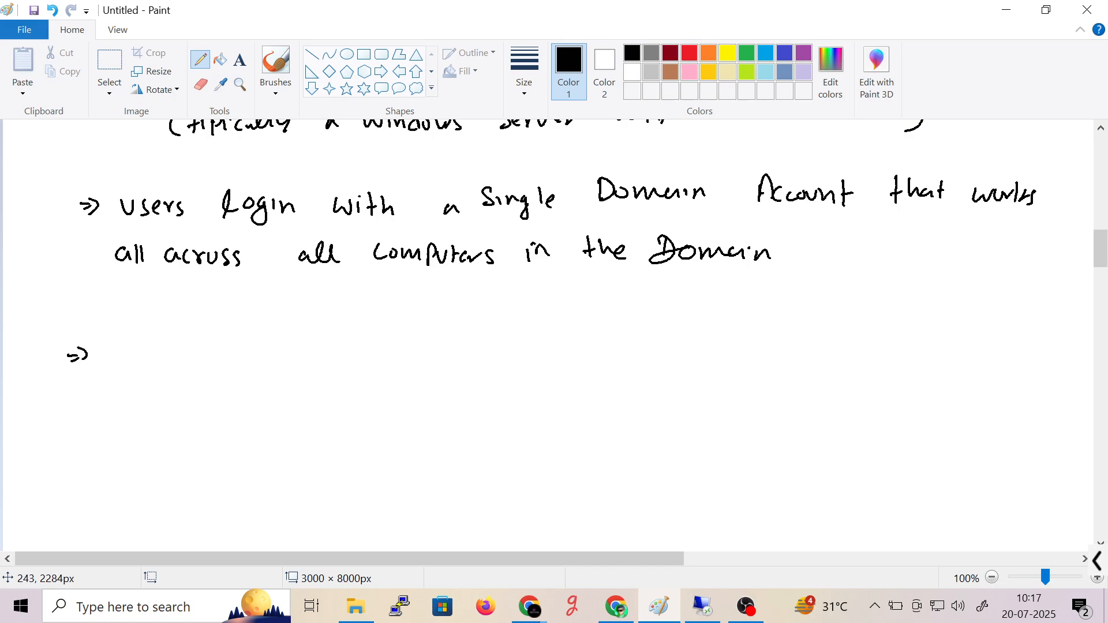
{"action": "left_click_drag", "start_coordinate": [135, 337], "coordinate": [123, 361]}
{"action": "left_click_drag", "start_coordinate": [134, 349], "coordinate": [167, 364]}
{"action": "left_click_drag", "start_coordinate": [162, 350], "coordinate": [189, 364]}
{"action": "left_click_drag", "start_coordinate": [193, 343], "coordinate": [196, 363]}
{"action": "mouse_move", "coordinate": [207, 345]}
{"action": "left_mouse_down"}
{"action": "mouse_move", "coordinate": [208, 365]}
{"action": "mouse_move", "coordinate": [223, 363]}
{"action": "left_mouse_up"}
{"action": "left_click_drag", "start_coordinate": [276, 334], "coordinate": [266, 358]}
{"action": "left_click_drag", "start_coordinate": [264, 346], "coordinate": [283, 353]}
{"action": "left_click_drag", "start_coordinate": [284, 346], "coordinate": [334, 352]}
{"action": "mouse_move", "coordinate": [342, 343]}
{"action": "left_mouse_down"}
{"action": "mouse_move", "coordinate": [368, 365]}
{"action": "mouse_move", "coordinate": [446, 338]}
{"action": "mouse_move", "coordinate": [456, 363]}
{"action": "left_mouse_up"}
- Write 'Organization', undoing and redrawing its misdrawn ending
{"action": "left_click_drag", "start_coordinate": [470, 337], "coordinate": [509, 342]}
{"action": "left_click", "coordinate": [526, 342]}
{"action": "left_click_drag", "start_coordinate": [511, 340], "coordinate": [608, 346]}
{"action": "key", "text": "ctrl+z"}
{"action": "key", "text": "ctrl+z"}
{"action": "key", "text": "ctrl+z"}
{"action": "key", "text": "ctrl+z"}
{"action": "key", "text": "ctrl+z"}
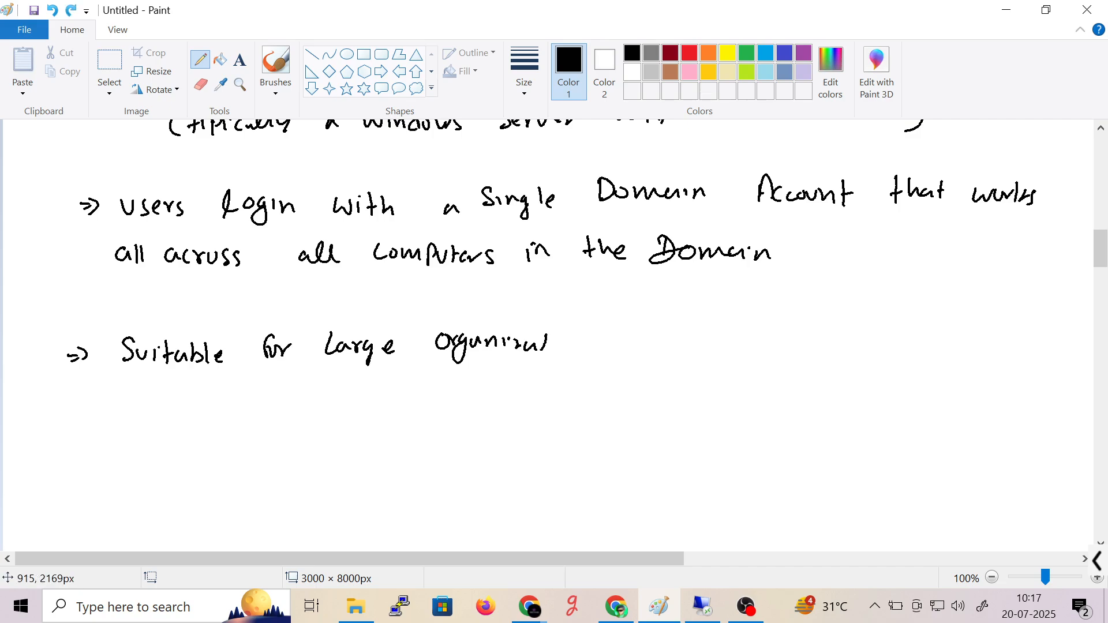
{"action": "left_click", "coordinate": [512, 342]}
{"action": "mouse_move", "coordinate": [501, 349]}
{"action": "left_mouse_down"}
{"action": "mouse_move", "coordinate": [524, 357]}
{"action": "mouse_move", "coordinate": [551, 345]}
{"action": "left_mouse_up"}
{"action": "mouse_move", "coordinate": [556, 330]}
{"action": "left_mouse_down"}
{"action": "mouse_move", "coordinate": [555, 341]}
{"action": "mouse_move", "coordinate": [614, 347]}
{"action": "left_mouse_up"}
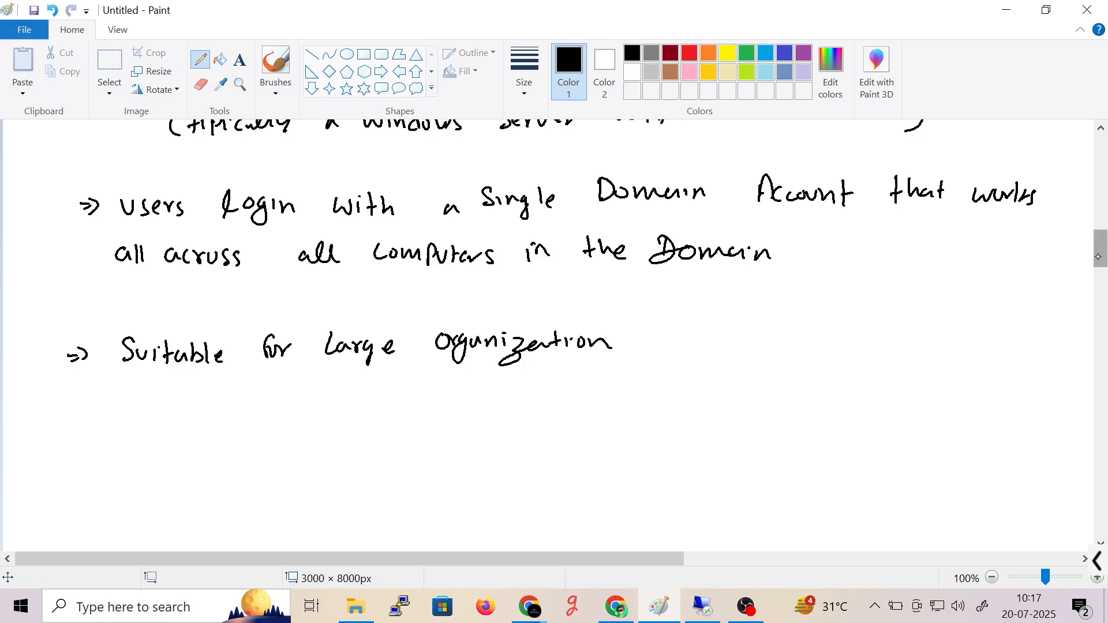
{"action": "left_click_drag", "start_coordinate": [1102, 256], "coordinate": [1101, 267]}
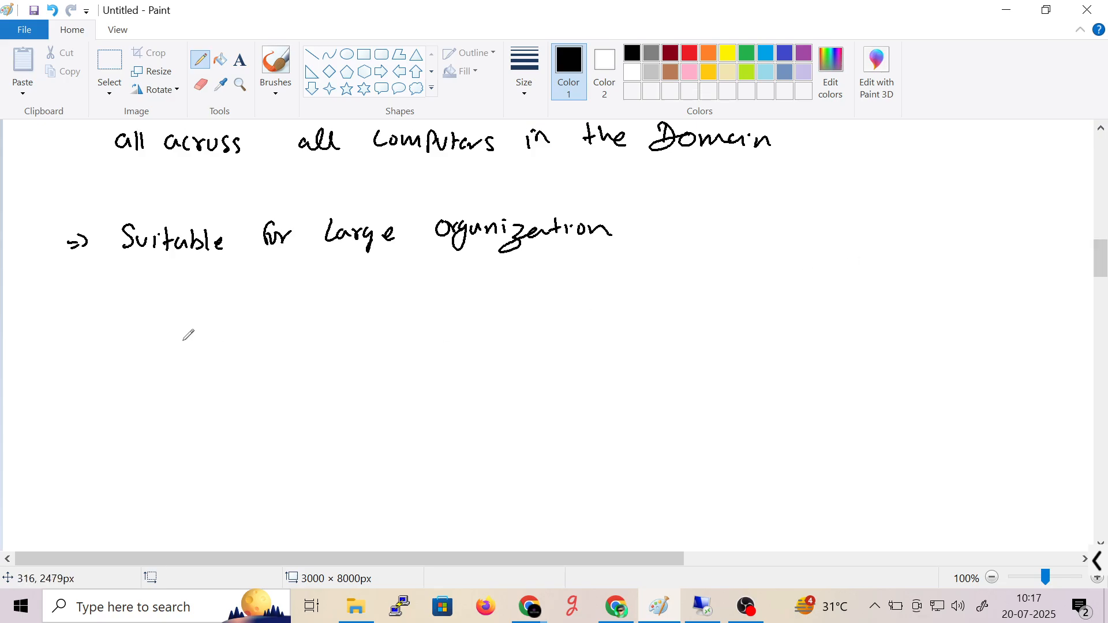
- Start a new point reading 'More Secure and Scalable,'
{"action": "mouse_move", "coordinate": [67, 301]}
{"action": "left_mouse_down"}
{"action": "mouse_move", "coordinate": [134, 289]}
{"action": "mouse_move", "coordinate": [162, 305]}
{"action": "mouse_move", "coordinate": [211, 309]}
{"action": "left_mouse_up"}
{"action": "left_click_drag", "start_coordinate": [227, 302], "coordinate": [241, 306]}
{"action": "left_click_drag", "start_coordinate": [244, 307], "coordinate": [296, 311]}
{"action": "left_click_drag", "start_coordinate": [339, 312], "coordinate": [354, 312]}
{"action": "left_click_drag", "start_coordinate": [355, 312], "coordinate": [370, 311]}
{"action": "left_click_drag", "start_coordinate": [381, 299], "coordinate": [382, 312]}
{"action": "left_click_drag", "start_coordinate": [448, 291], "coordinate": [427, 309]}
{"action": "left_click_drag", "start_coordinate": [461, 301], "coordinate": [460, 311]}
{"action": "left_click_drag", "start_coordinate": [463, 300], "coordinate": [480, 310]}
{"action": "left_click_drag", "start_coordinate": [494, 299], "coordinate": [498, 310]}
{"action": "mouse_move", "coordinate": [504, 309]}
{"action": "left_mouse_down"}
{"action": "mouse_move", "coordinate": [503, 294]}
{"action": "mouse_move", "coordinate": [512, 311]}
{"action": "left_mouse_up"}
{"action": "left_click_drag", "start_coordinate": [521, 291], "coordinate": [522, 312]}
{"action": "left_click_drag", "start_coordinate": [525, 306], "coordinate": [551, 316]}
- Continue with 'but require more Setup and', correcting a miswritten 'requires'
{"action": "left_click_drag", "start_coordinate": [590, 287], "coordinate": [598, 310]}
{"action": "mouse_move", "coordinate": [603, 298]}
{"action": "left_mouse_down"}
{"action": "mouse_move", "coordinate": [618, 309]}
{"action": "mouse_move", "coordinate": [629, 285]}
{"action": "mouse_move", "coordinate": [634, 296]}
{"action": "left_mouse_up"}
{"action": "left_click_drag", "start_coordinate": [662, 301], "coordinate": [676, 292]}
{"action": "left_click_drag", "start_coordinate": [677, 295], "coordinate": [775, 296]}
{"action": "left_click_drag", "start_coordinate": [855, 299], "coordinate": [880, 296]}
{"action": "left_click_drag", "start_coordinate": [882, 289], "coordinate": [884, 298]}
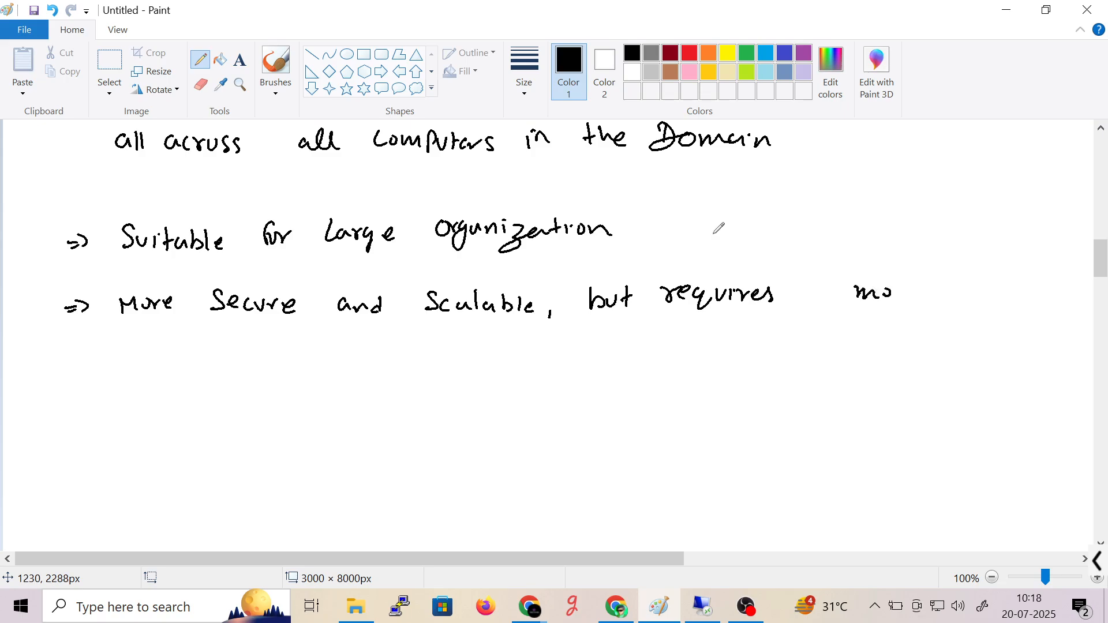
{"action": "key", "text": "ctrl+z"}
{"action": "key", "text": "ctrl+z"}
{"action": "key", "text": "ctrl+z"}
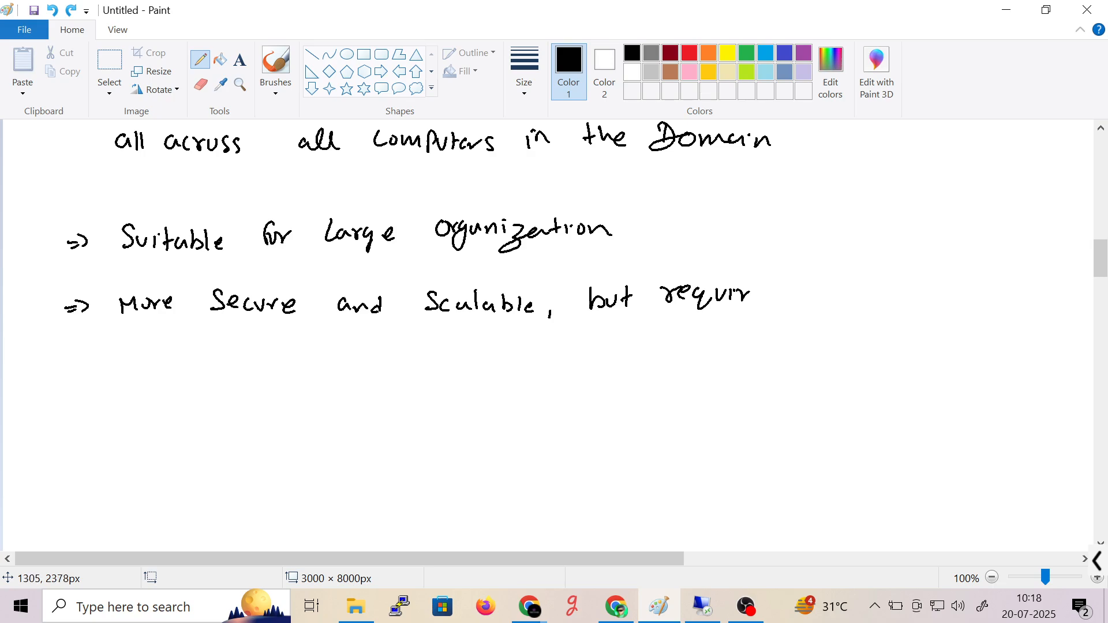
{"action": "left_click_drag", "start_coordinate": [750, 294], "coordinate": [763, 291]}
{"action": "left_click_drag", "start_coordinate": [787, 298], "coordinate": [809, 296]}
{"action": "left_click_drag", "start_coordinate": [813, 288], "coordinate": [843, 290]}
{"action": "left_click_drag", "start_coordinate": [873, 276], "coordinate": [908, 292]}
{"action": "left_click", "coordinate": [902, 285]}
{"action": "left_click_drag", "start_coordinate": [912, 282], "coordinate": [929, 283]}
{"action": "left_click_drag", "start_coordinate": [974, 271], "coordinate": [975, 284]}
{"action": "left_click_drag", "start_coordinate": [979, 272], "coordinate": [996, 285]}
{"action": "left_click_drag", "start_coordinate": [1004, 272], "coordinate": [1009, 286]}
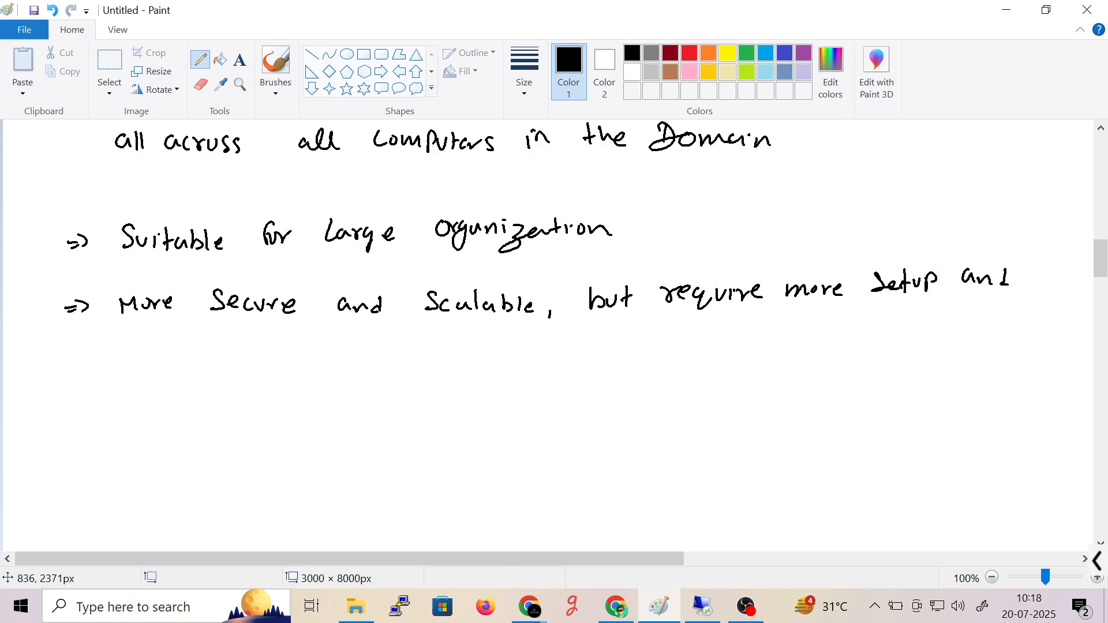
- Write 'maintenance' on the next line, redoing its miswritten ending
{"action": "left_click_drag", "start_coordinate": [122, 364], "coordinate": [192, 359]}
{"action": "left_click_drag", "start_coordinate": [198, 342], "coordinate": [200, 360]}
{"action": "left_click_drag", "start_coordinate": [192, 350], "coordinate": [220, 362]}
{"action": "left_click_drag", "start_coordinate": [223, 363], "coordinate": [234, 361]}
{"action": "left_click_drag", "start_coordinate": [247, 353], "coordinate": [261, 359]}
{"action": "left_click_drag", "start_coordinate": [266, 360], "coordinate": [277, 359]}
{"action": "key", "text": "ctrl+z"}
{"action": "key", "text": "ctrl+z"}
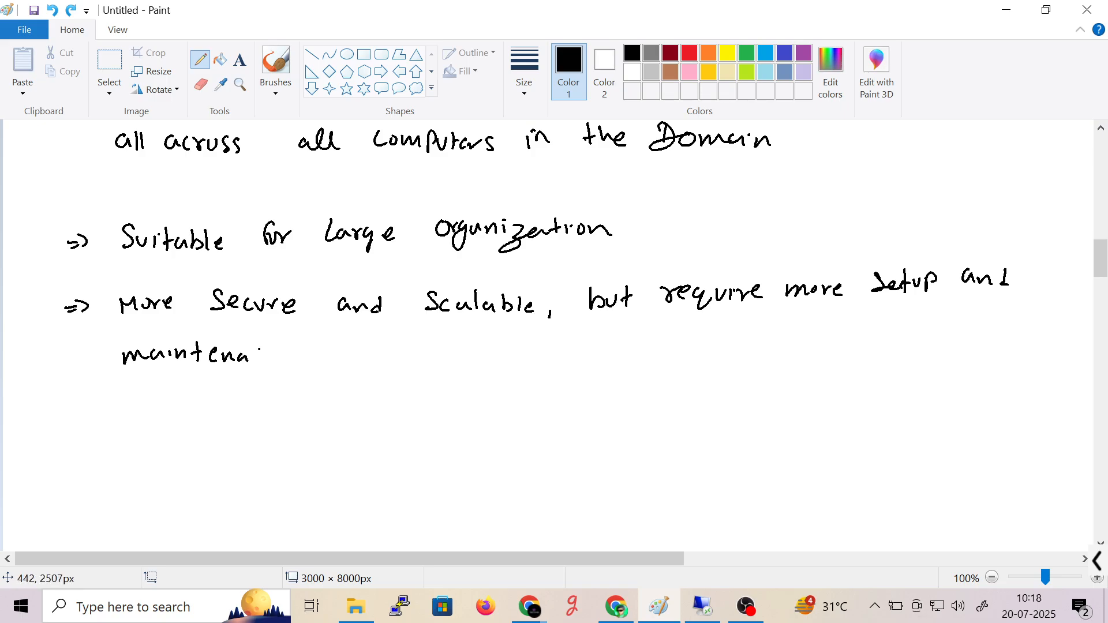
{"action": "left_click_drag", "start_coordinate": [253, 365], "coordinate": [284, 364]}
{"action": "left_click_drag", "start_coordinate": [296, 360], "coordinate": [308, 364]}
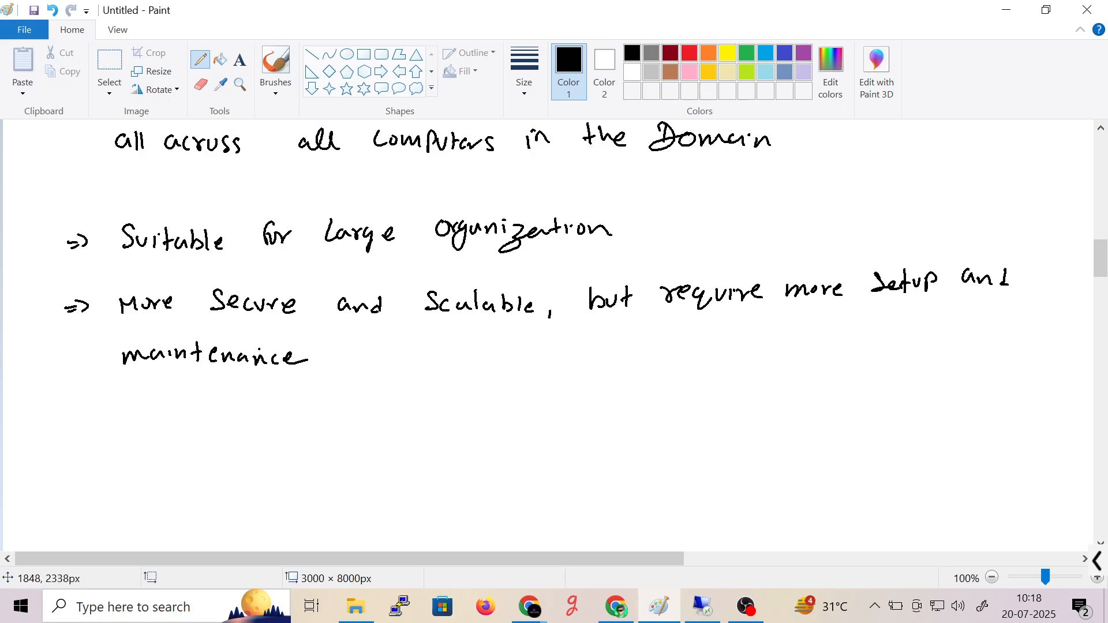
{"action": "left_click_drag", "start_coordinate": [1103, 258], "coordinate": [1051, 298]}
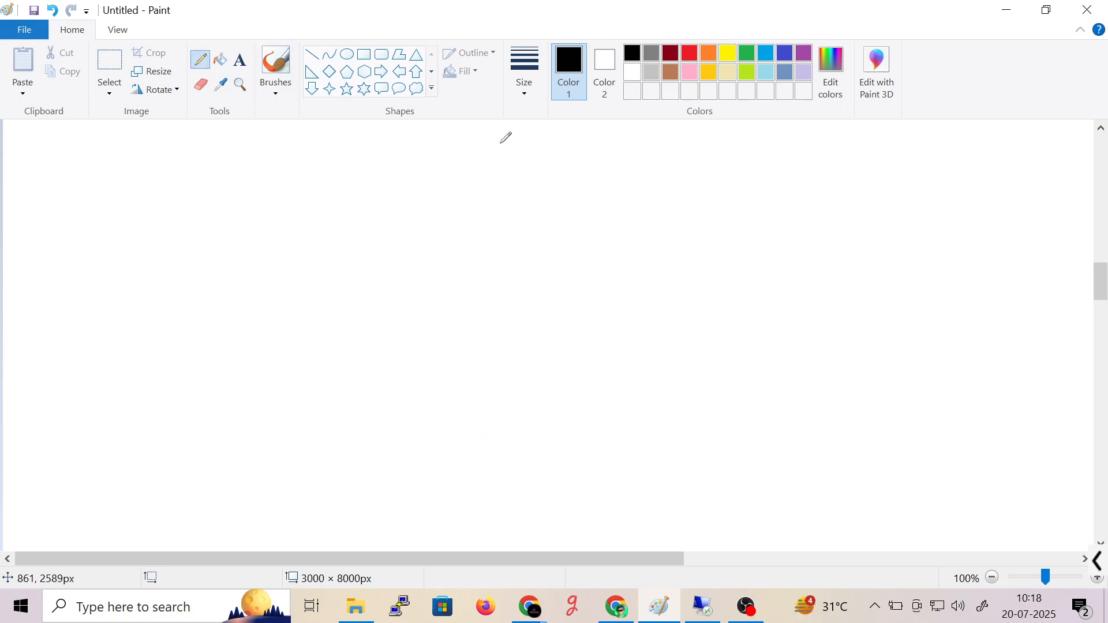
- Handwrite an underlined 'LAB' heading on the blank page
{"action": "left_click_drag", "start_coordinate": [499, 140], "coordinate": [508, 160]}
{"action": "mouse_move", "coordinate": [515, 160]}
{"action": "left_mouse_down"}
{"action": "mouse_move", "coordinate": [527, 151]}
{"action": "mouse_move", "coordinate": [528, 162]}
{"action": "left_mouse_up"}
{"action": "key", "text": "ctrl+z"}
{"action": "left_click_drag", "start_coordinate": [537, 141], "coordinate": [539, 164]}
{"action": "left_click_drag", "start_coordinate": [460, 164], "coordinate": [569, 169]}
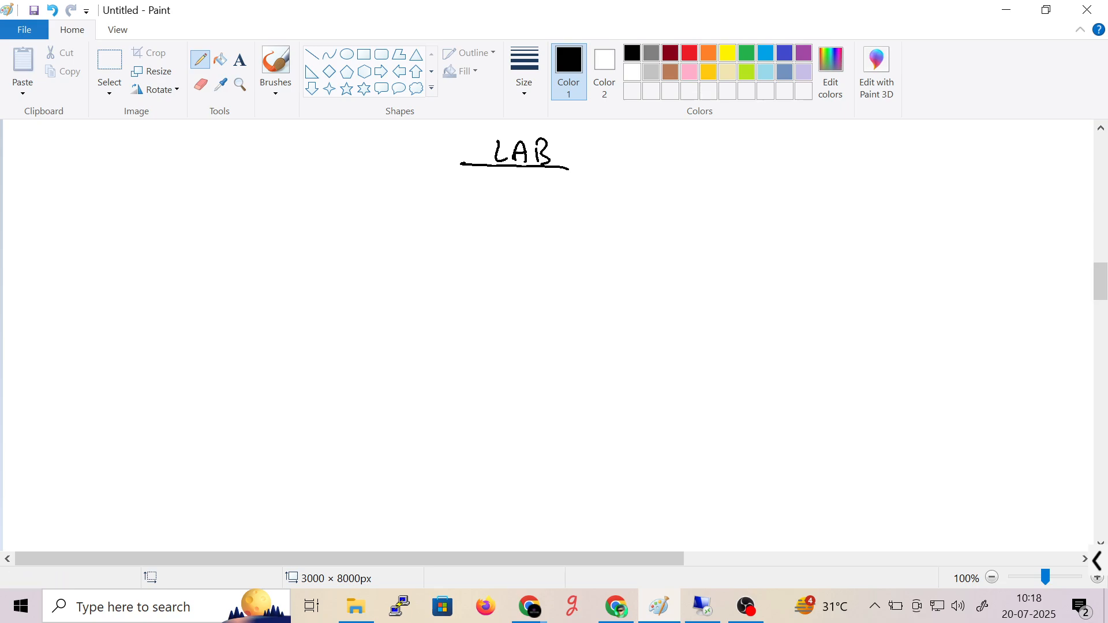
- Below the heading, draw a circled 1 and write 'Create'
{"action": "mouse_move", "coordinate": [119, 216]}
{"action": "left_mouse_down"}
{"action": "mouse_move", "coordinate": [107, 243]}
{"action": "mouse_move", "coordinate": [118, 216]}
{"action": "left_mouse_up"}
{"action": "left_click_drag", "start_coordinate": [114, 222], "coordinate": [114, 236]}
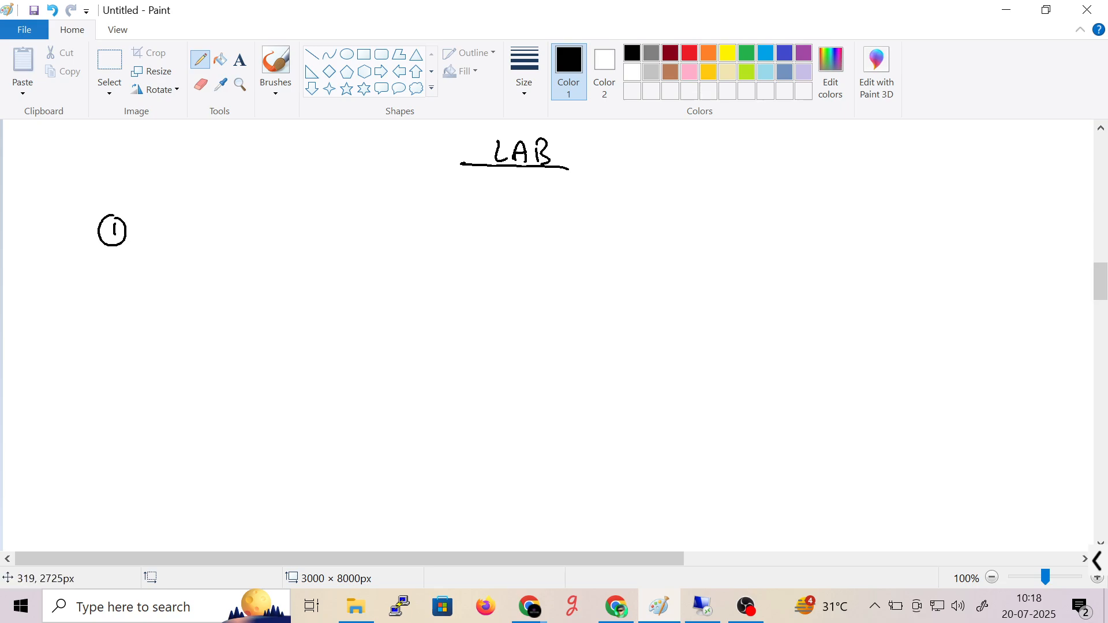
{"action": "left_click_drag", "start_coordinate": [198, 219], "coordinate": [192, 238]}
{"action": "left_click_drag", "start_coordinate": [201, 229], "coordinate": [226, 237]}
{"action": "mouse_move", "coordinate": [238, 230]}
{"action": "left_mouse_down"}
{"action": "mouse_move", "coordinate": [254, 243]}
{"action": "mouse_move", "coordinate": [263, 229]}
{"action": "left_mouse_up"}
{"action": "left_click_drag", "start_coordinate": [267, 233], "coordinate": [336, 224]}
- Finish the item with 'one Domain Controller'
{"action": "left_click_drag", "start_coordinate": [342, 225], "coordinate": [416, 232]}
{"action": "mouse_move", "coordinate": [417, 212]}
{"action": "left_mouse_down"}
{"action": "mouse_move", "coordinate": [418, 232]}
{"action": "mouse_move", "coordinate": [443, 222]}
{"action": "mouse_move", "coordinate": [495, 229]}
{"action": "left_mouse_up"}
{"action": "left_click_drag", "start_coordinate": [500, 219], "coordinate": [521, 231]}
{"action": "mouse_move", "coordinate": [577, 207]}
{"action": "left_mouse_down"}
{"action": "mouse_move", "coordinate": [578, 230]}
{"action": "mouse_move", "coordinate": [603, 231]}
{"action": "left_mouse_up"}
{"action": "mouse_move", "coordinate": [612, 207]}
{"action": "left_mouse_down"}
{"action": "mouse_move", "coordinate": [614, 231]}
{"action": "mouse_move", "coordinate": [627, 220]}
{"action": "left_mouse_up"}
{"action": "mouse_move", "coordinate": [631, 219]}
{"action": "left_mouse_down"}
{"action": "mouse_move", "coordinate": [638, 230]}
{"action": "mouse_move", "coordinate": [680, 229]}
{"action": "left_mouse_up"}
{"action": "left_click_drag", "start_coordinate": [683, 229], "coordinate": [691, 220]}
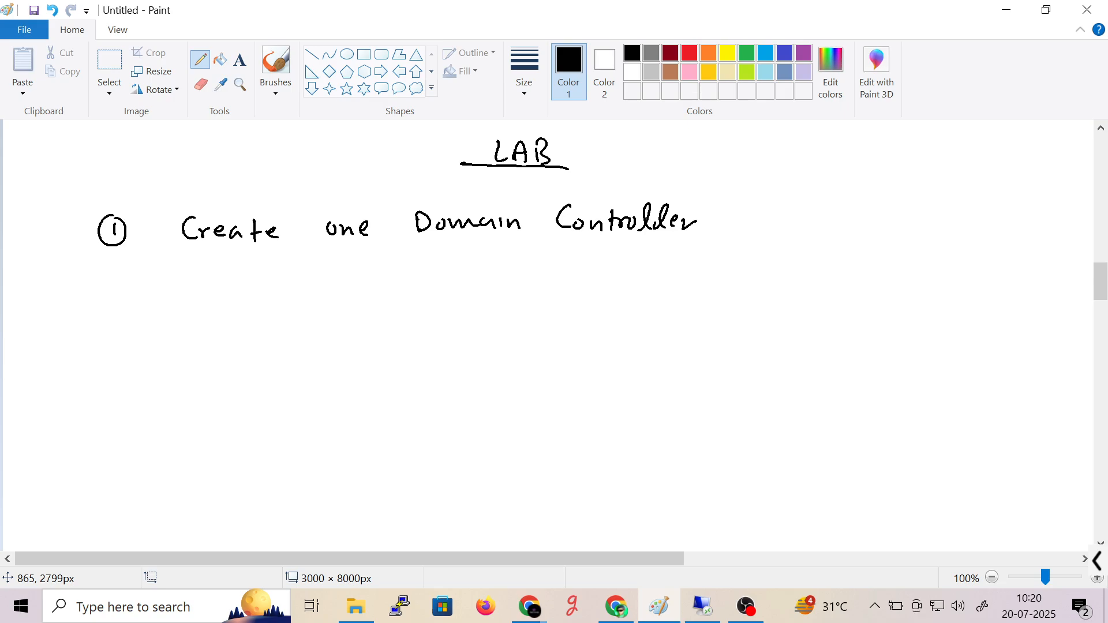
{"action": "left_click_drag", "start_coordinate": [1101, 281], "coordinate": [1101, 294]}
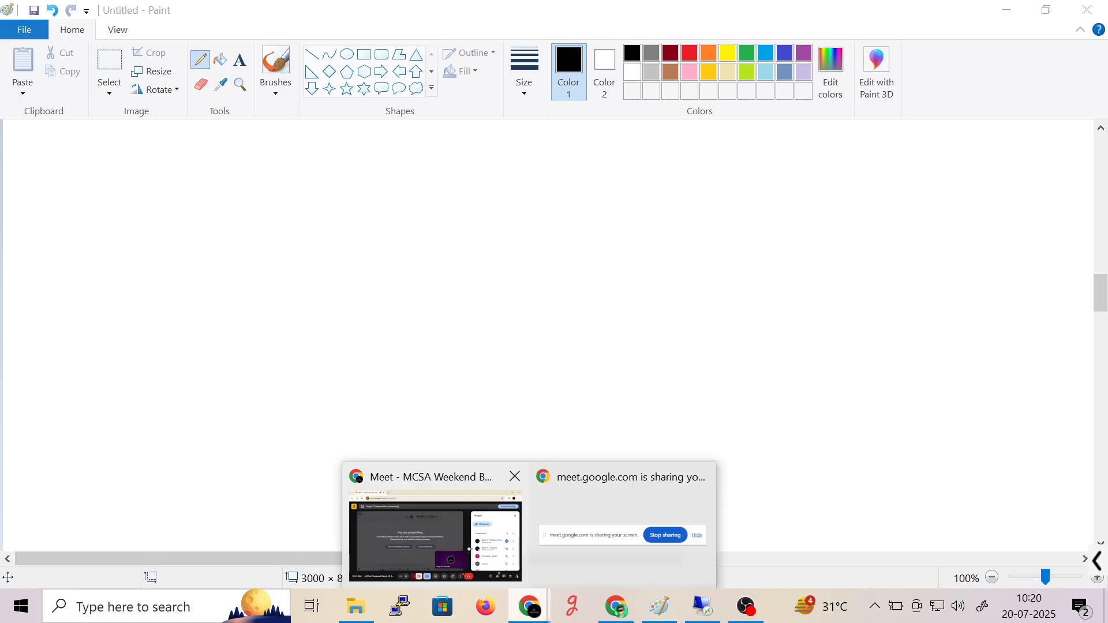
{"action": "left_click", "coordinate": [439, 526]}
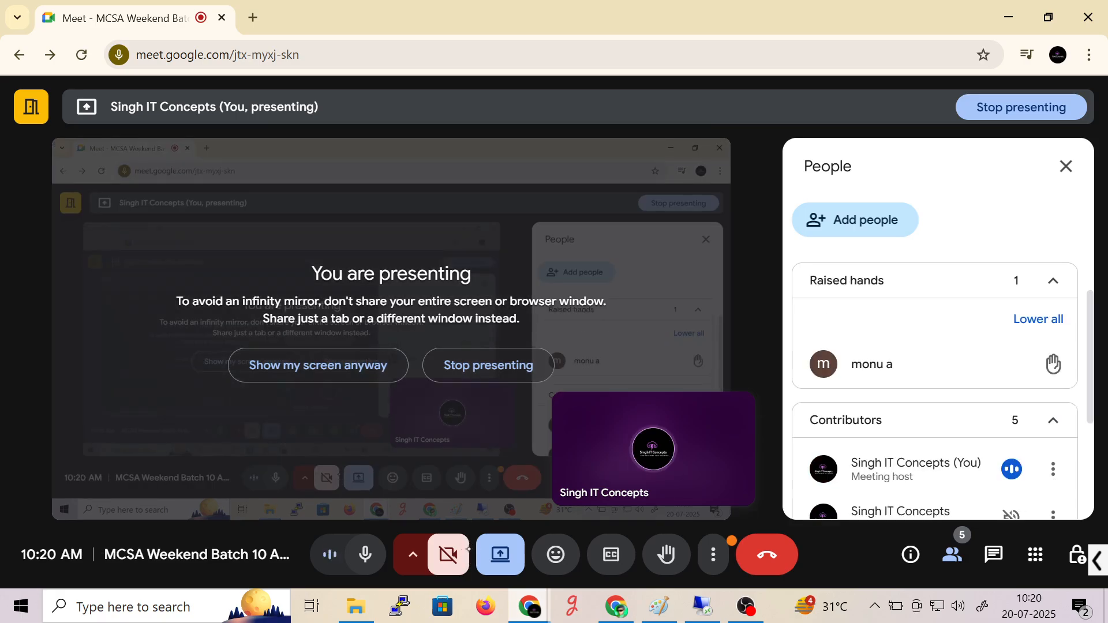
{"action": "key", "text": "alt+Tab"}
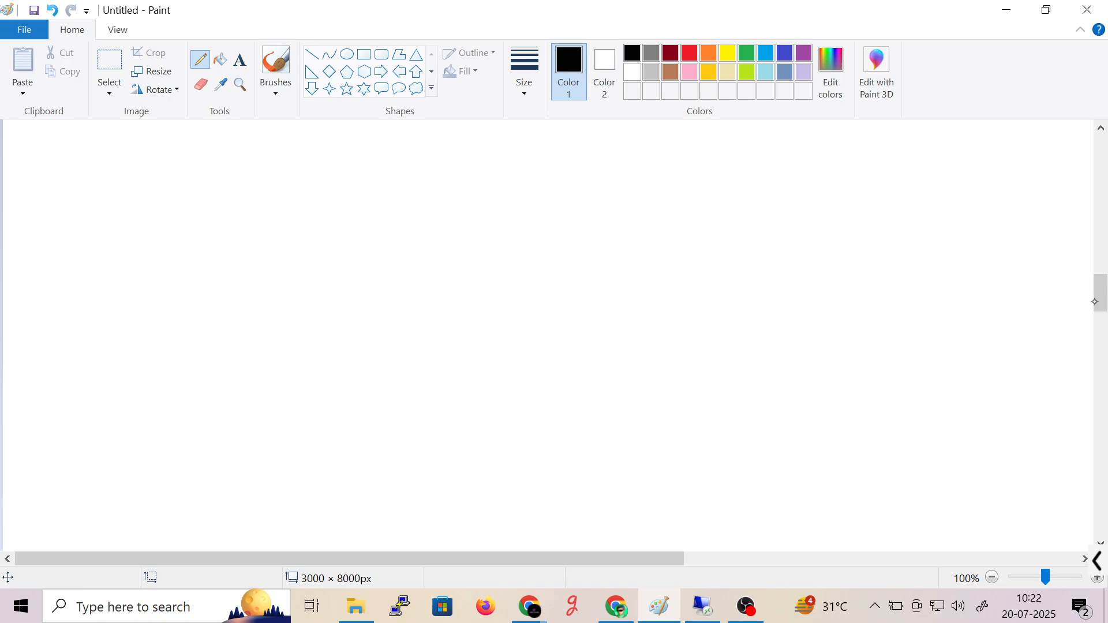
- Handwrite the years '2012, 2016' under the Create one item
{"action": "left_click_drag", "start_coordinate": [1100, 302], "coordinate": [1100, 294]}
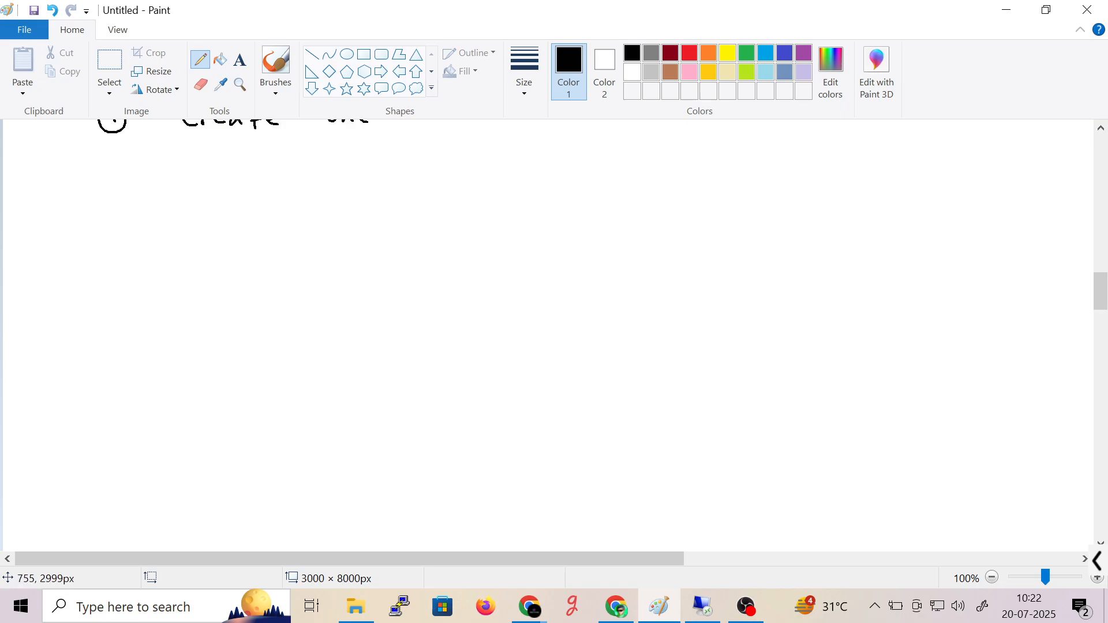
{"action": "left_click_drag", "start_coordinate": [340, 181], "coordinate": [348, 197]}
{"action": "left_click_drag", "start_coordinate": [355, 185], "coordinate": [364, 198]}
{"action": "mouse_move", "coordinate": [370, 180]}
{"action": "left_mouse_down"}
{"action": "mouse_move", "coordinate": [369, 200]}
{"action": "mouse_move", "coordinate": [385, 201]}
{"action": "left_mouse_up"}
{"action": "left_click_drag", "start_coordinate": [395, 193], "coordinate": [393, 204]}
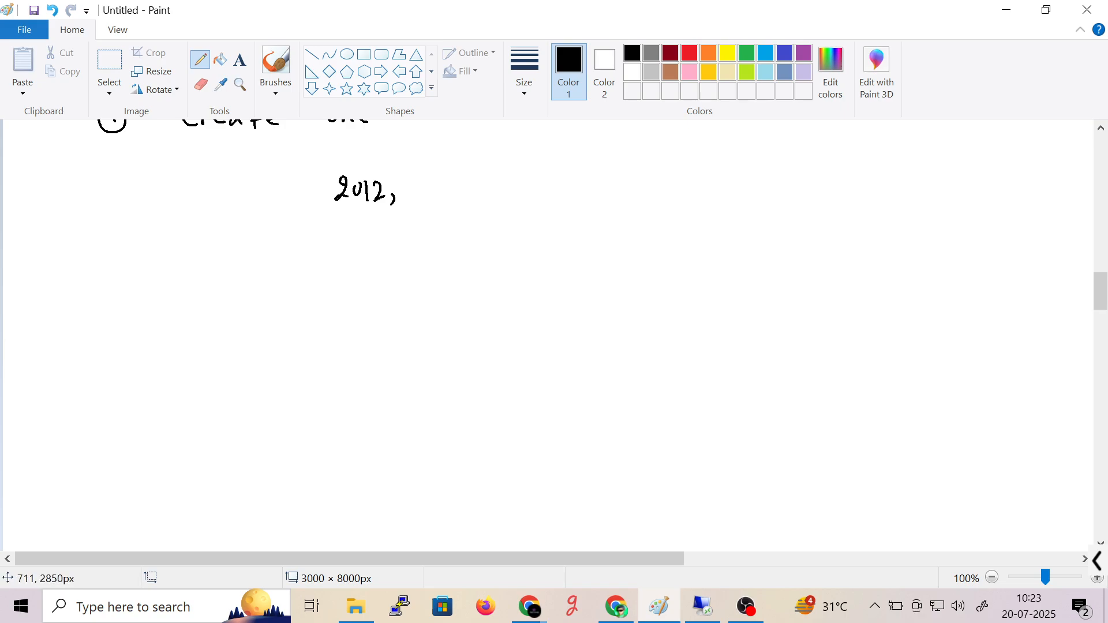
{"action": "mouse_move", "coordinate": [414, 177]}
{"action": "left_mouse_down"}
{"action": "mouse_move", "coordinate": [412, 194]}
{"action": "mouse_move", "coordinate": [428, 193]}
{"action": "left_mouse_up"}
{"action": "key", "text": "ctrl+z"}
{"action": "key", "text": "ctrl+z"}
{"action": "left_click_drag", "start_coordinate": [436, 178], "coordinate": [451, 192]}
{"action": "mouse_move", "coordinate": [459, 186]}
{"action": "left_mouse_down"}
{"action": "mouse_move", "coordinate": [504, 196]}
{"action": "mouse_move", "coordinate": [511, 178]}
{"action": "mouse_move", "coordinate": [520, 194]}
{"action": "left_mouse_up"}
- Add '2019, 2022, 2025' and draw a rounded box around the years
{"action": "mouse_move", "coordinate": [536, 180]}
{"action": "left_mouse_down"}
{"action": "mouse_move", "coordinate": [527, 184]}
{"action": "mouse_move", "coordinate": [537, 197]}
{"action": "left_mouse_up"}
{"action": "mouse_move", "coordinate": [543, 188]}
{"action": "left_mouse_down"}
{"action": "mouse_move", "coordinate": [542, 199]}
{"action": "mouse_move", "coordinate": [584, 197]}
{"action": "mouse_move", "coordinate": [590, 185]}
{"action": "mouse_move", "coordinate": [611, 193]}
{"action": "left_mouse_up"}
{"action": "mouse_move", "coordinate": [614, 180]}
{"action": "left_mouse_down"}
{"action": "mouse_move", "coordinate": [631, 194]}
{"action": "mouse_move", "coordinate": [664, 188]}
{"action": "left_mouse_up"}
{"action": "left_click_drag", "start_coordinate": [670, 180], "coordinate": [671, 182]}
{"action": "left_click_drag", "start_coordinate": [679, 174], "coordinate": [699, 190]}
{"action": "left_click_drag", "start_coordinate": [696, 173], "coordinate": [707, 172]}
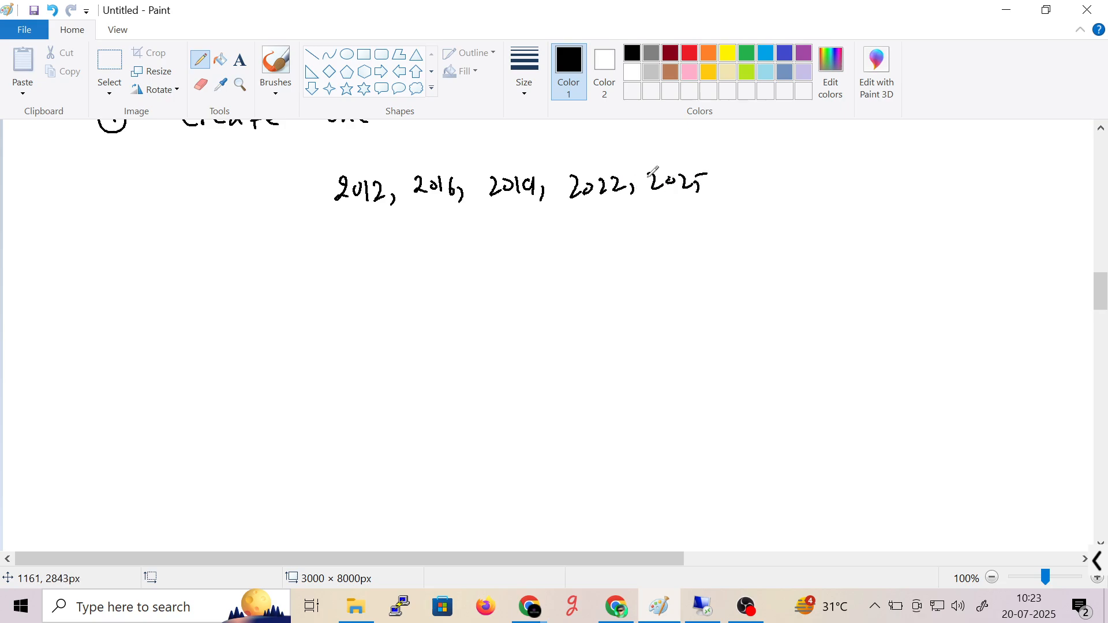
{"action": "mouse_move", "coordinate": [304, 164]}
{"action": "left_mouse_down"}
{"action": "mouse_move", "coordinate": [396, 240]}
{"action": "mouse_move", "coordinate": [628, 249]}
{"action": "mouse_move", "coordinate": [317, 144]}
{"action": "left_mouse_up"}
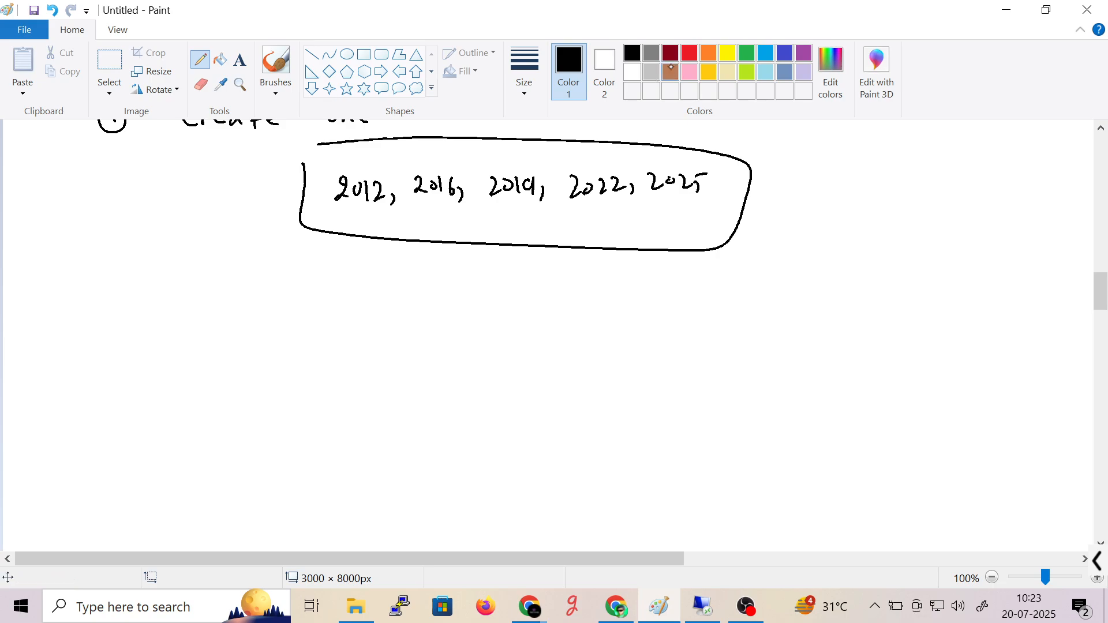
- Switch the pencil to red and mark 2012, undoing a stray arrow
{"action": "left_click", "coordinate": [689, 52]}
{"action": "left_click_drag", "start_coordinate": [337, 223], "coordinate": [357, 164]}
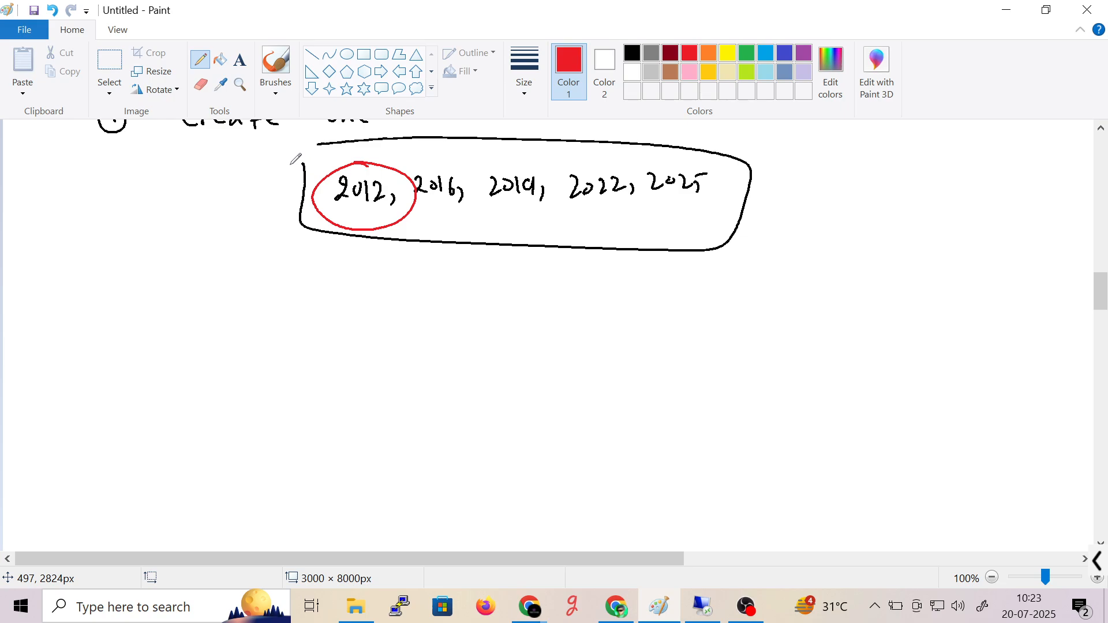
{"action": "left_click_drag", "start_coordinate": [335, 211], "coordinate": [376, 214]}
{"action": "mouse_move", "coordinate": [356, 278]}
{"action": "left_mouse_down"}
{"action": "mouse_move", "coordinate": [349, 260]}
{"action": "mouse_move", "coordinate": [372, 246]}
{"action": "mouse_move", "coordinate": [511, 221]}
{"action": "mouse_move", "coordinate": [516, 207]}
{"action": "mouse_move", "coordinate": [560, 249]}
{"action": "mouse_move", "coordinate": [603, 212]}
{"action": "left_mouse_up"}
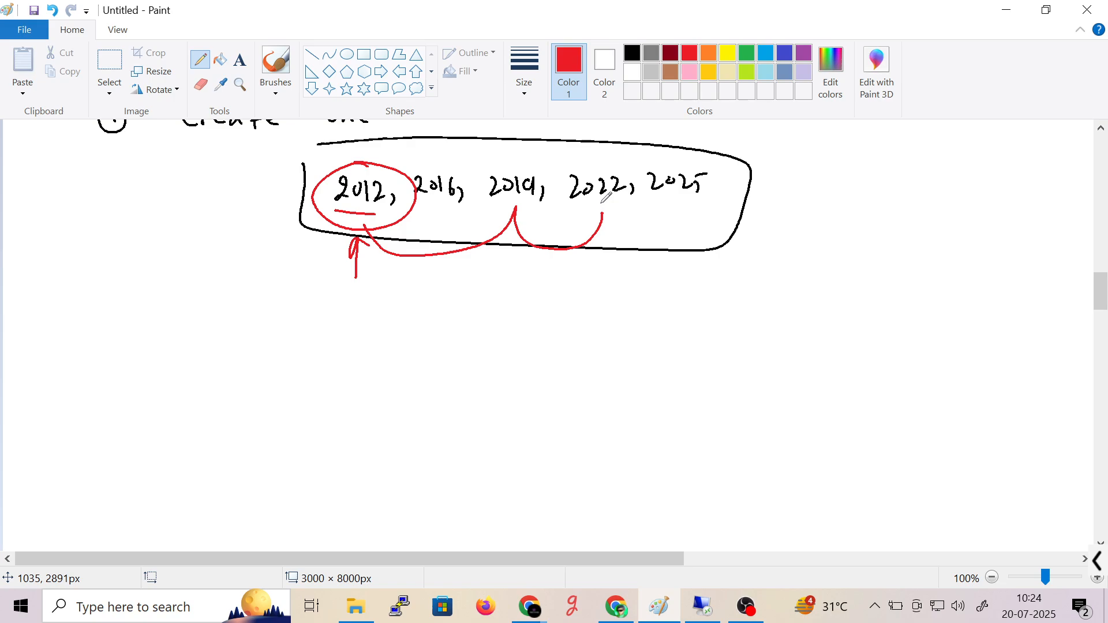
{"action": "key", "text": "ctrl+z"}
{"action": "key", "text": "ctrl+z"}
{"action": "key", "text": "ctrl+z"}
{"action": "key", "text": "ctrl+z"}
{"action": "key", "text": "ctrl+z"}
{"action": "key", "text": "ctrl+z"}
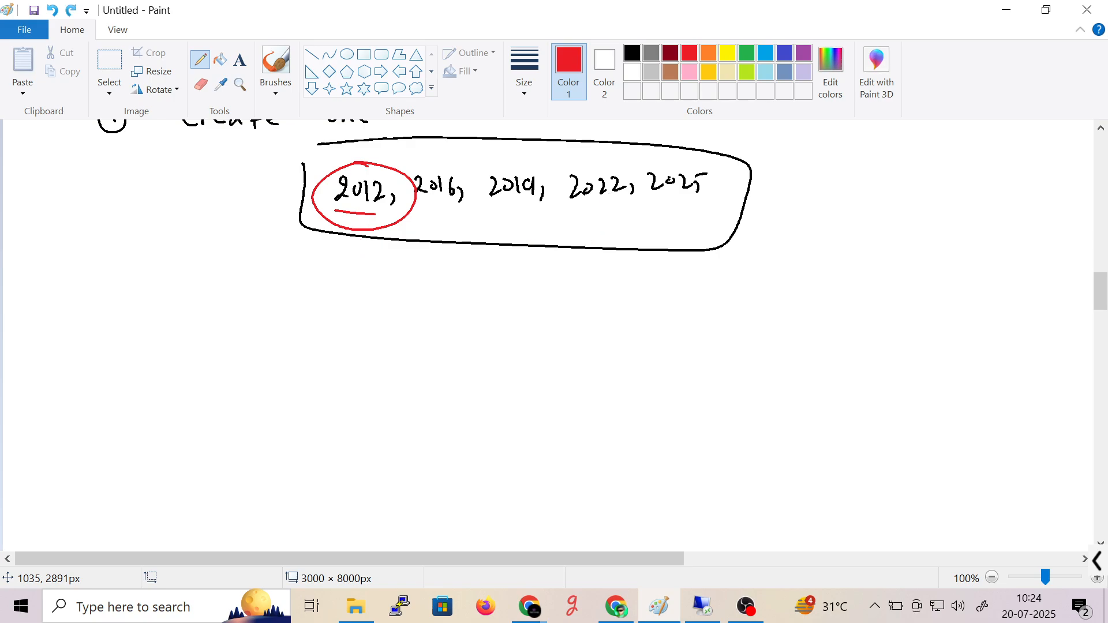
- Write a circled red '95%' note beside the version box
{"action": "left_click_drag", "start_coordinate": [828, 209], "coordinate": [829, 232]}
{"action": "left_click_drag", "start_coordinate": [838, 211], "coordinate": [841, 232]}
{"action": "mouse_move", "coordinate": [840, 210]}
{"action": "left_mouse_down"}
{"action": "mouse_move", "coordinate": [852, 209]}
{"action": "mouse_move", "coordinate": [857, 239]}
{"action": "left_mouse_up"}
{"action": "left_click", "coordinate": [868, 227]}
{"action": "mouse_move", "coordinate": [875, 195]}
{"action": "left_mouse_down"}
{"action": "mouse_move", "coordinate": [852, 190]}
{"action": "mouse_move", "coordinate": [859, 236]}
{"action": "left_mouse_up"}
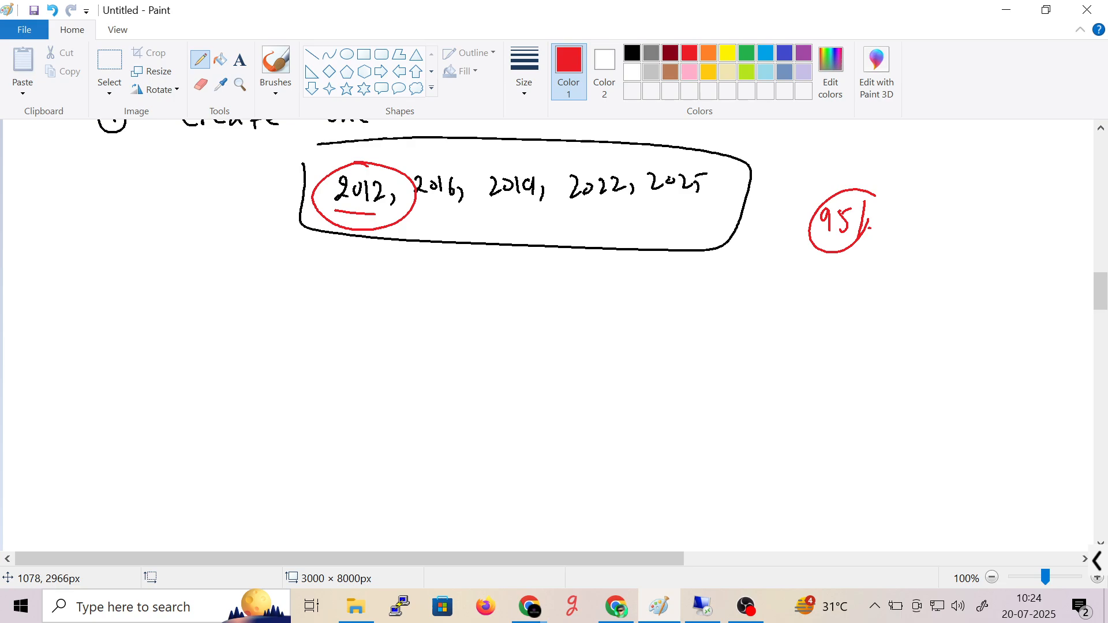
- Circle 2025, outline 2012 through 2022, and draw a red arrow down from 2025
{"action": "mouse_move", "coordinate": [697, 162]}
{"action": "left_mouse_down"}
{"action": "mouse_move", "coordinate": [642, 198]}
{"action": "mouse_move", "coordinate": [683, 164]}
{"action": "left_mouse_up"}
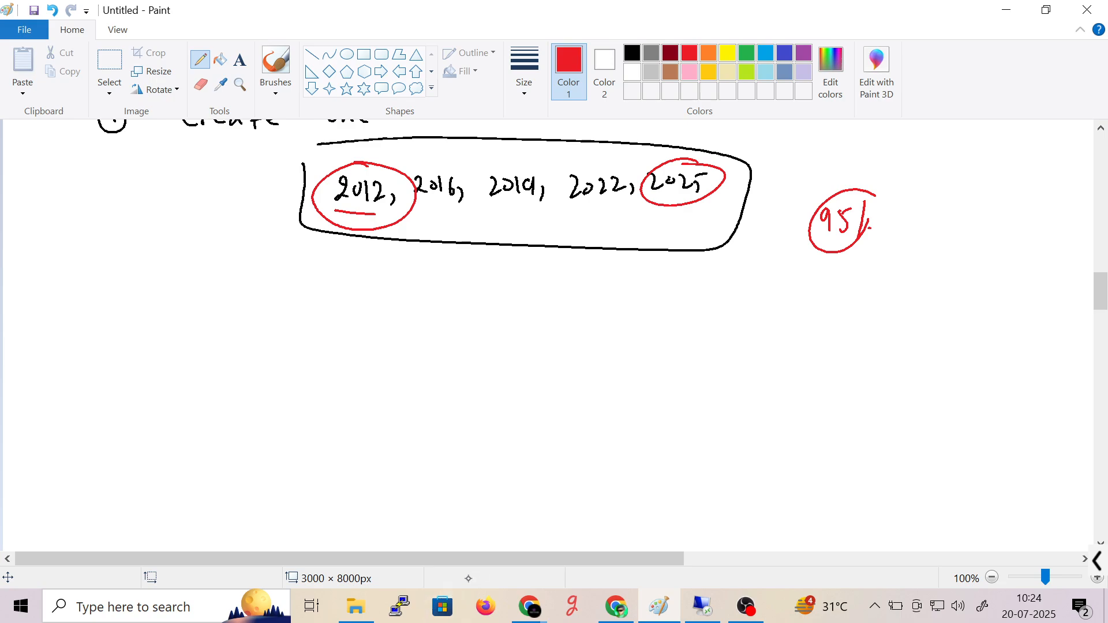
{"action": "mouse_move", "coordinate": [595, 620]}
{"action": "mouse_move", "coordinate": [633, 141]}
{"action": "left_mouse_down"}
{"action": "mouse_move", "coordinate": [612, 253]}
{"action": "mouse_move", "coordinate": [270, 138]}
{"action": "mouse_move", "coordinate": [605, 167]}
{"action": "left_mouse_up"}
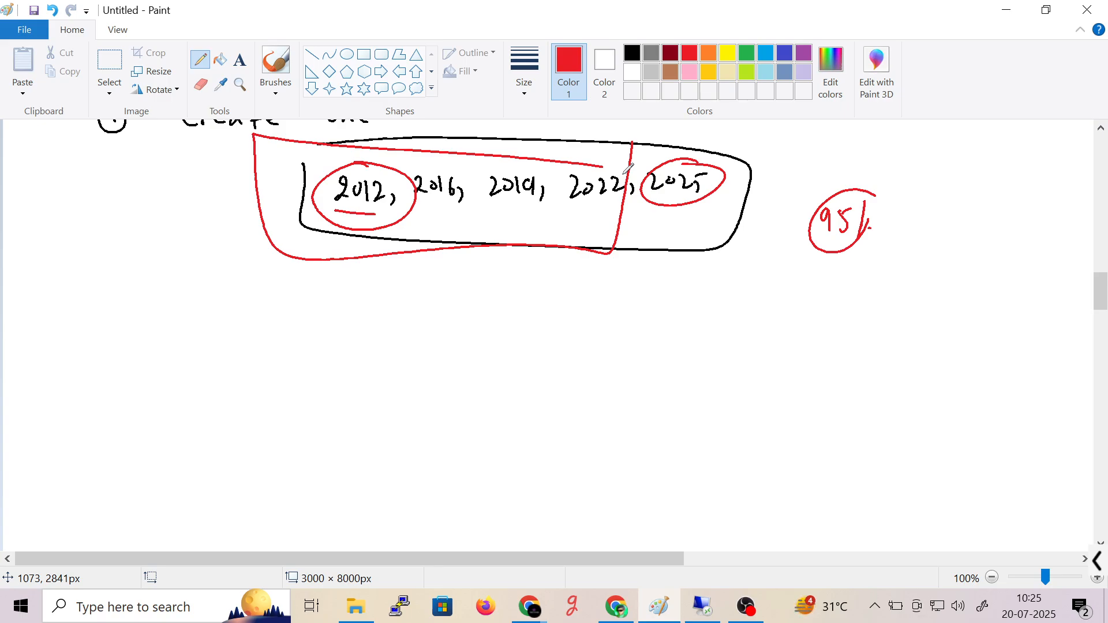
{"action": "left_click_drag", "start_coordinate": [676, 211], "coordinate": [685, 244]}
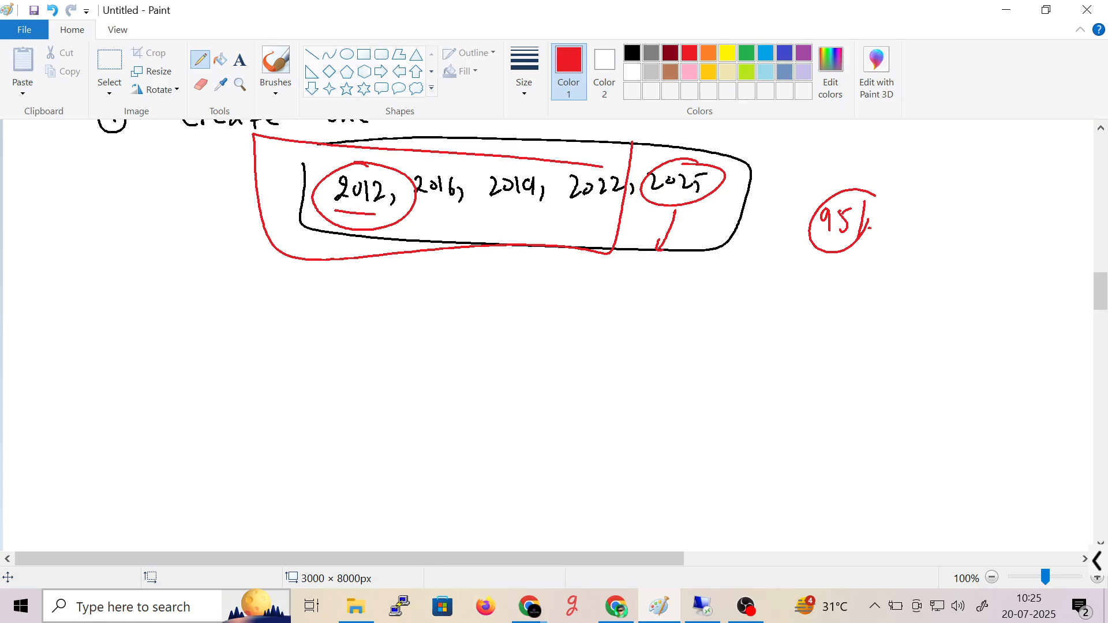
{"action": "mouse_move", "coordinate": [257, 607]}
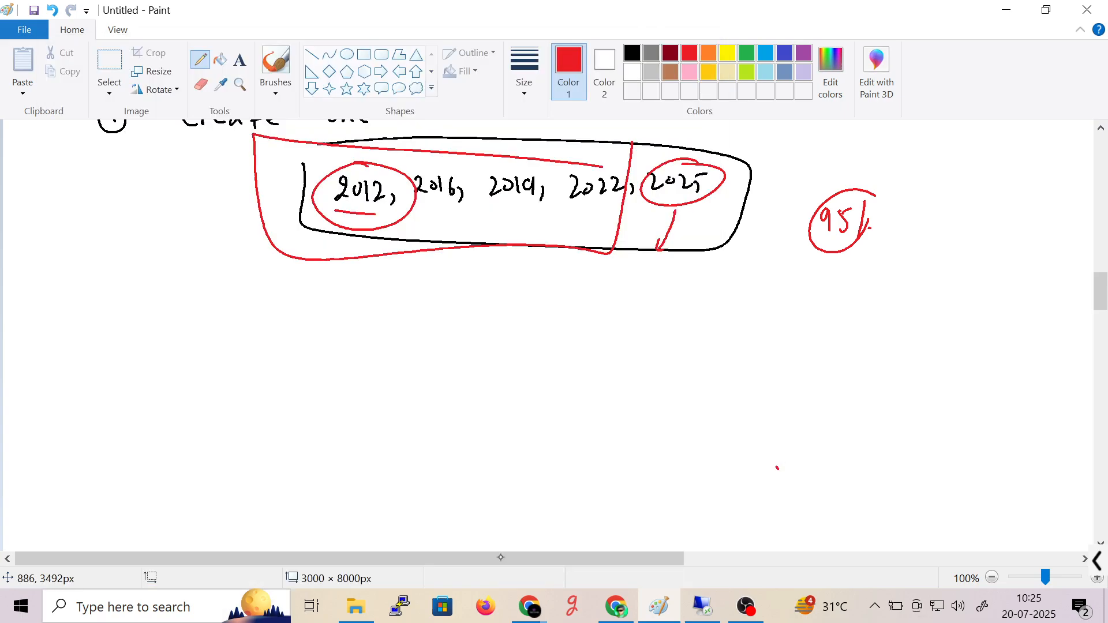
{"action": "left_click", "coordinate": [530, 606]}
{"action": "left_click", "coordinate": [420, 547]}
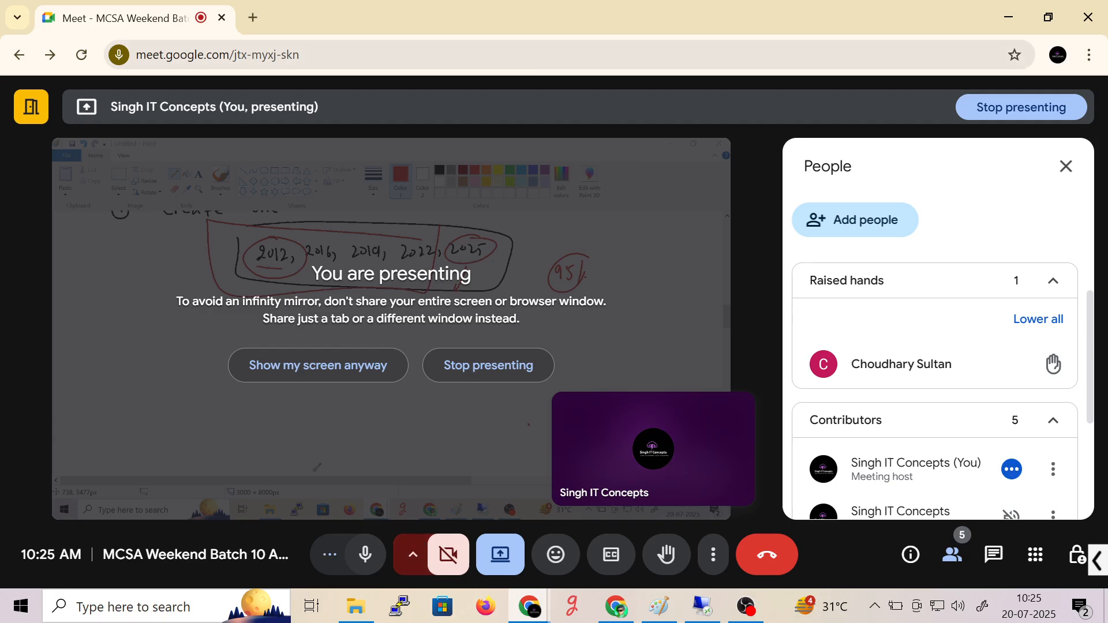
{"action": "left_click", "coordinate": [1009, 17]}
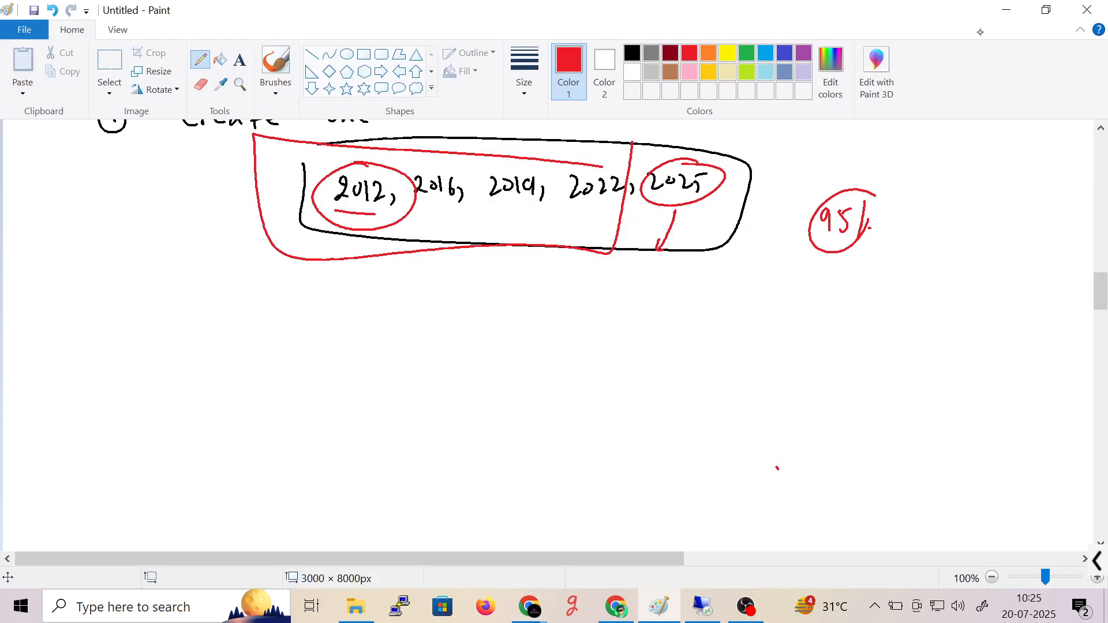
- Scroll up to the LAB heading, dismiss the search panel, and pick rectangular selection
{"action": "left_click_drag", "start_coordinate": [1101, 294], "coordinate": [1101, 284]}
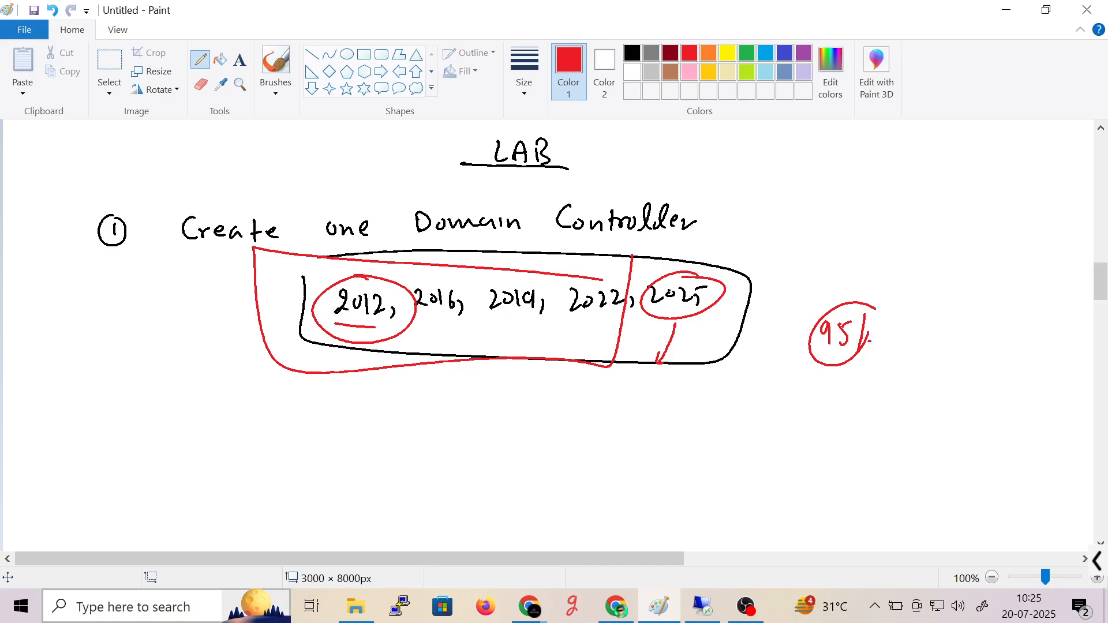
{"action": "left_click", "coordinate": [133, 608]}
{"action": "left_click", "coordinate": [768, 429]}
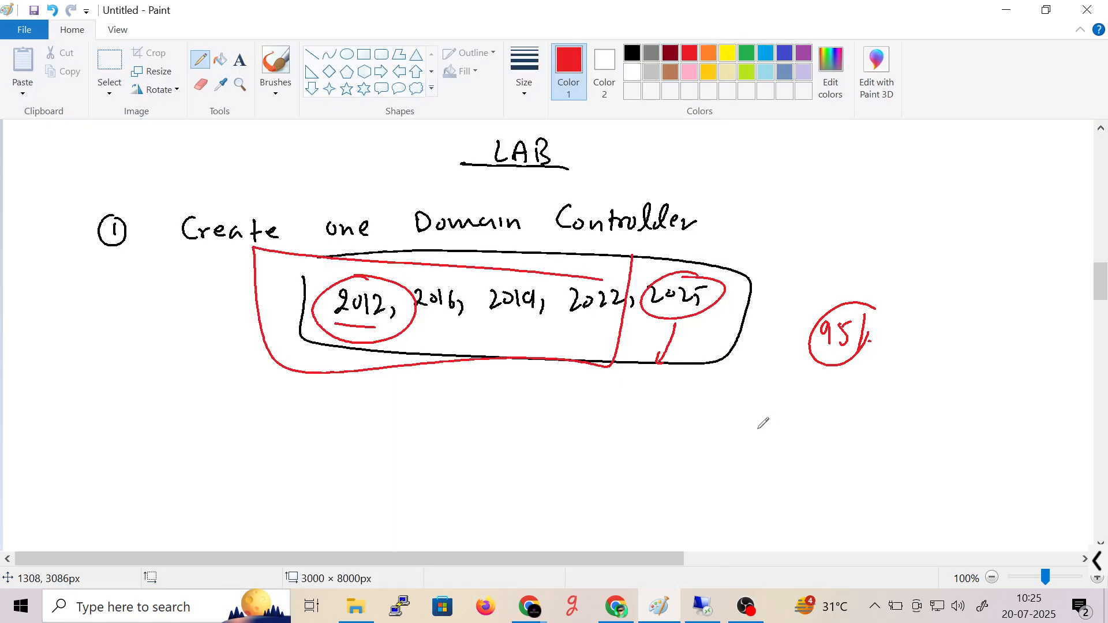
{"action": "left_click", "coordinate": [109, 60]}
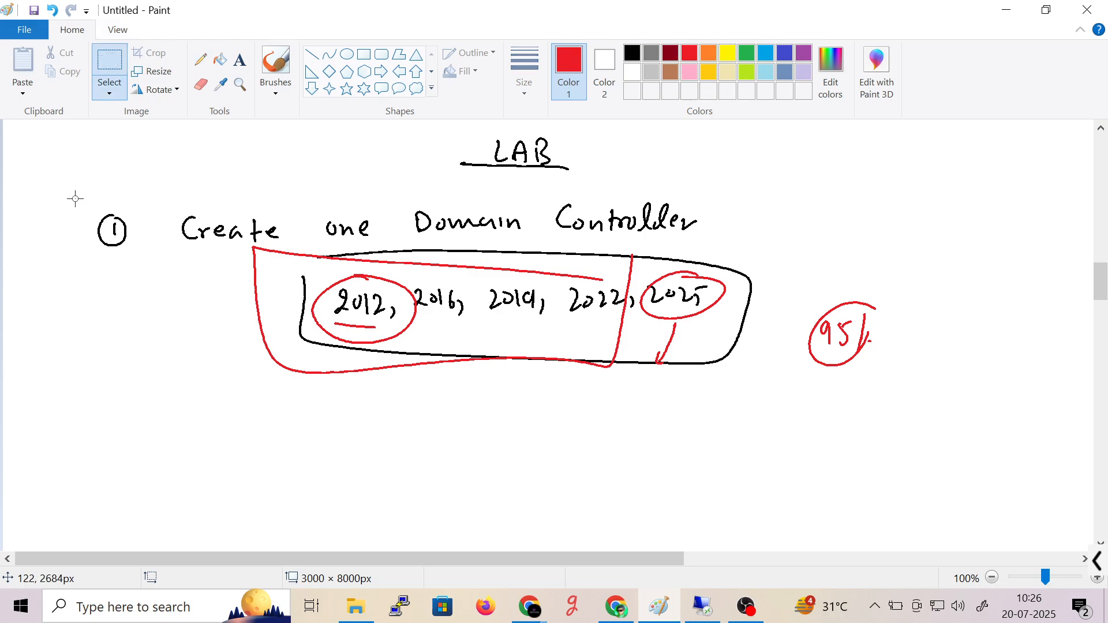
- Erase the version list and 95% note, then write an underlined red 'Window OS Type' heading
{"action": "left_click_drag", "start_coordinate": [230, 245], "coordinate": [880, 459]}
{"action": "key", "text": "Delete"}
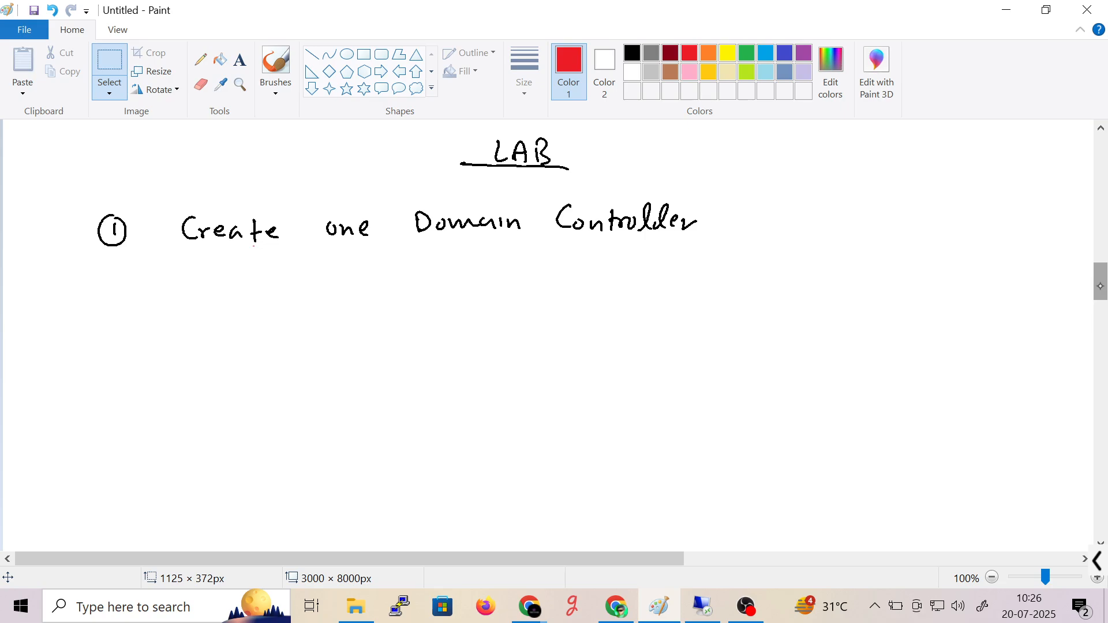
{"action": "left_click_drag", "start_coordinate": [1101, 283], "coordinate": [1101, 295]}
{"action": "left_click_drag", "start_coordinate": [473, 153], "coordinate": [537, 161]}
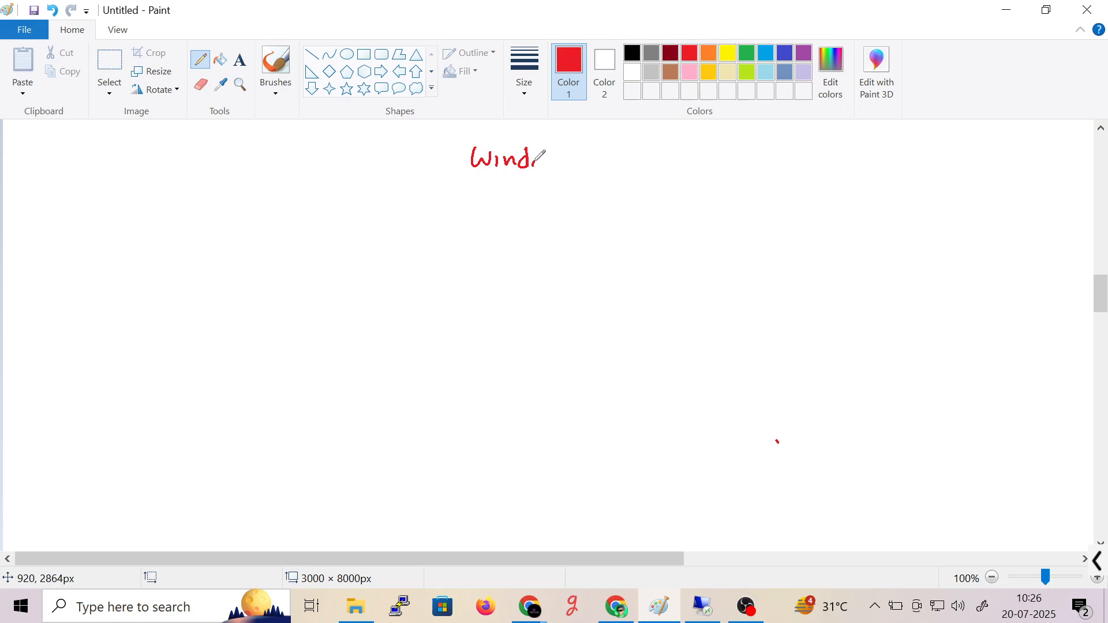
{"action": "left_click_drag", "start_coordinate": [534, 161], "coordinate": [698, 166]}
{"action": "left_click_drag", "start_coordinate": [445, 186], "coordinate": [721, 185]}
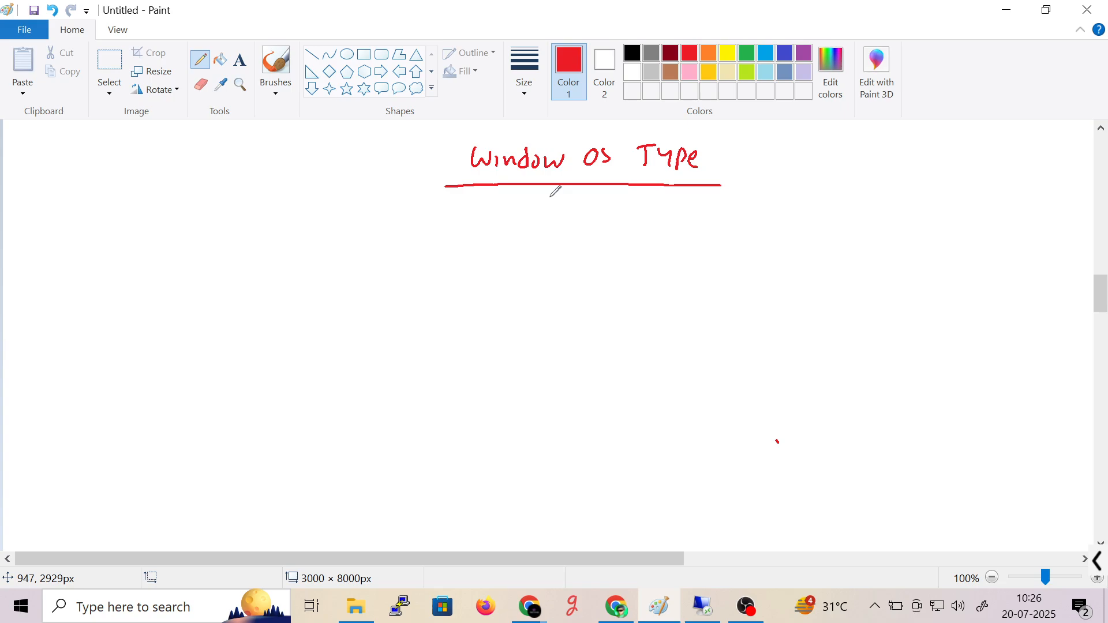
- Branch arrows to 'Client OS' and 'Network OS', box Client OS, and write 'Home' below
{"action": "left_click_drag", "start_coordinate": [545, 190], "coordinate": [444, 255]}
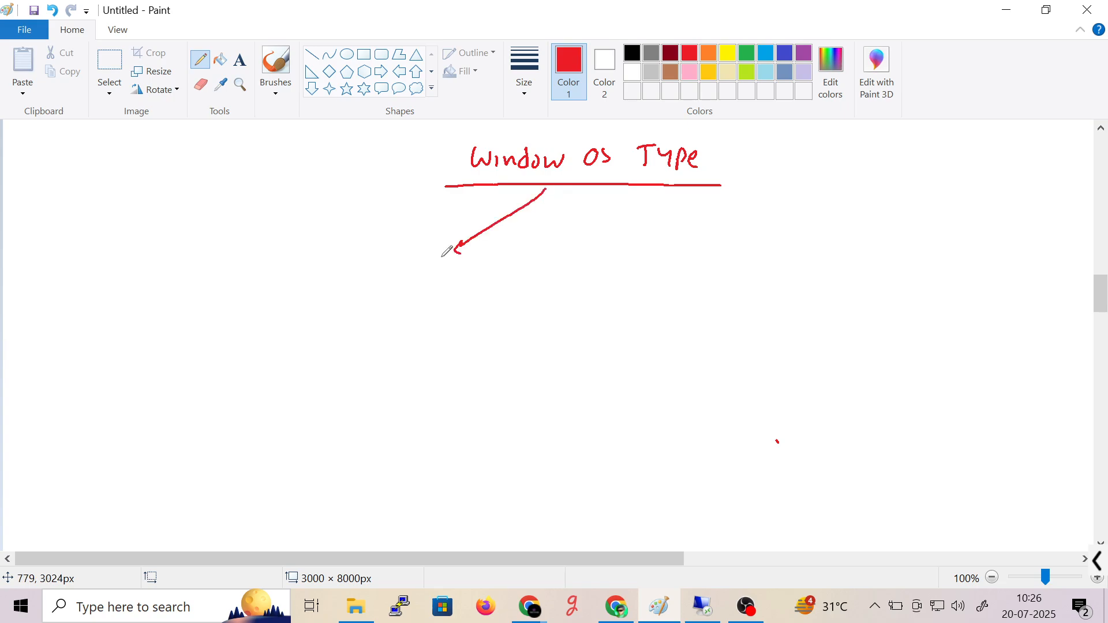
{"action": "left_click_drag", "start_coordinate": [353, 277], "coordinate": [445, 288]}
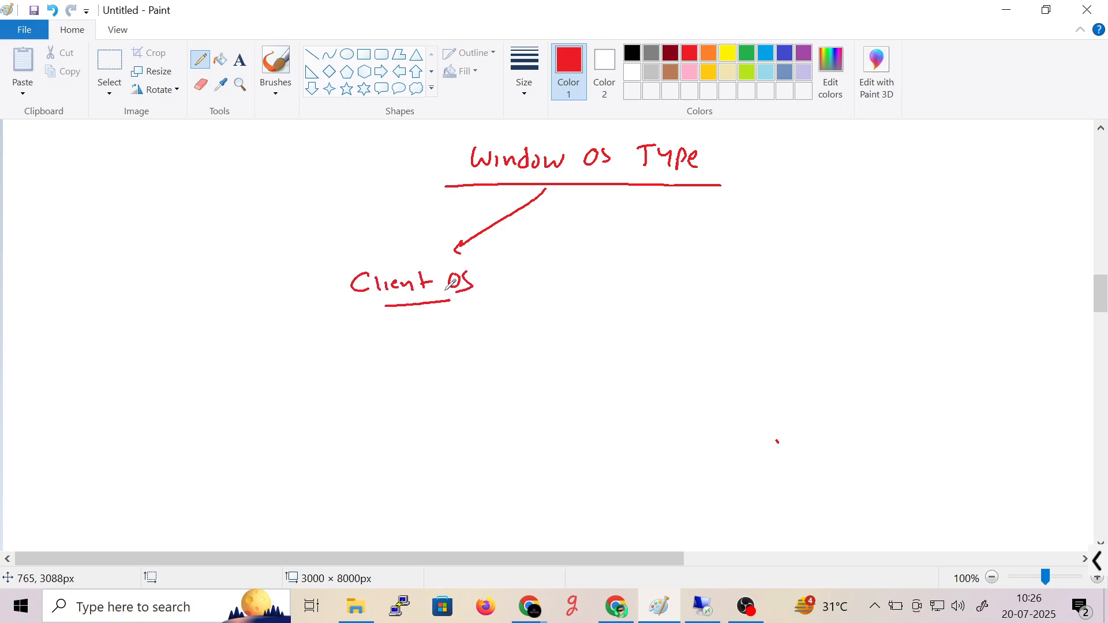
{"action": "key", "text": "ctrl+z"}
{"action": "left_click_drag", "start_coordinate": [542, 190], "coordinate": [652, 239]}
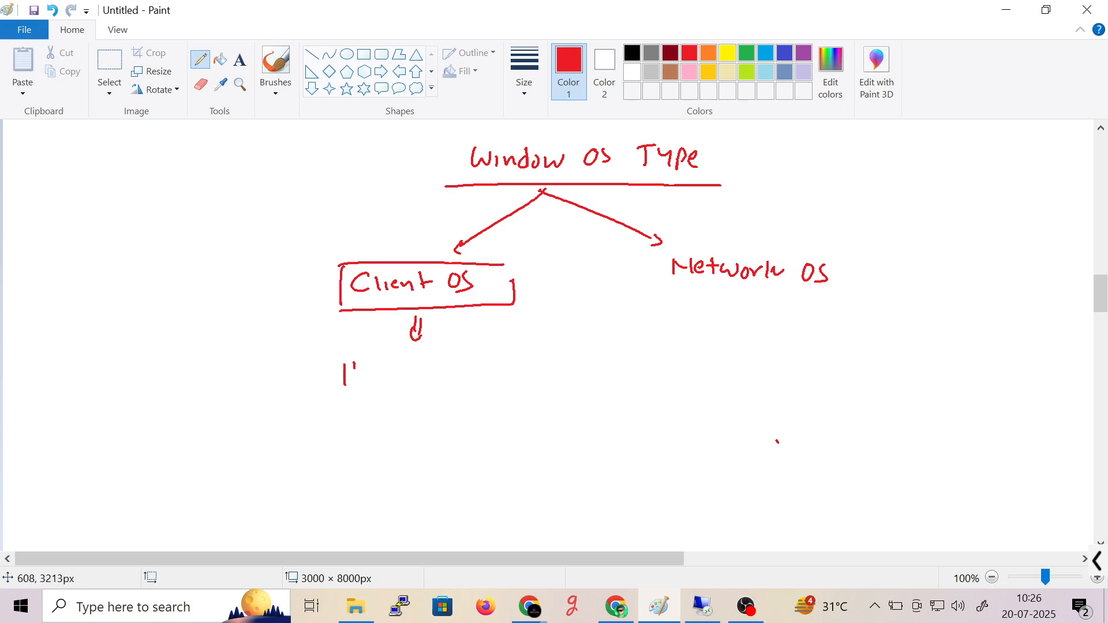
{"action": "left_click_drag", "start_coordinate": [351, 369], "coordinate": [354, 383]}
{"action": "mouse_move", "coordinate": [363, 371]}
{"action": "left_mouse_down"}
{"action": "mouse_move", "coordinate": [362, 381]}
{"action": "mouse_move", "coordinate": [394, 382]}
{"action": "left_mouse_up"}
{"action": "left_click_drag", "start_coordinate": [396, 376], "coordinate": [407, 381]}
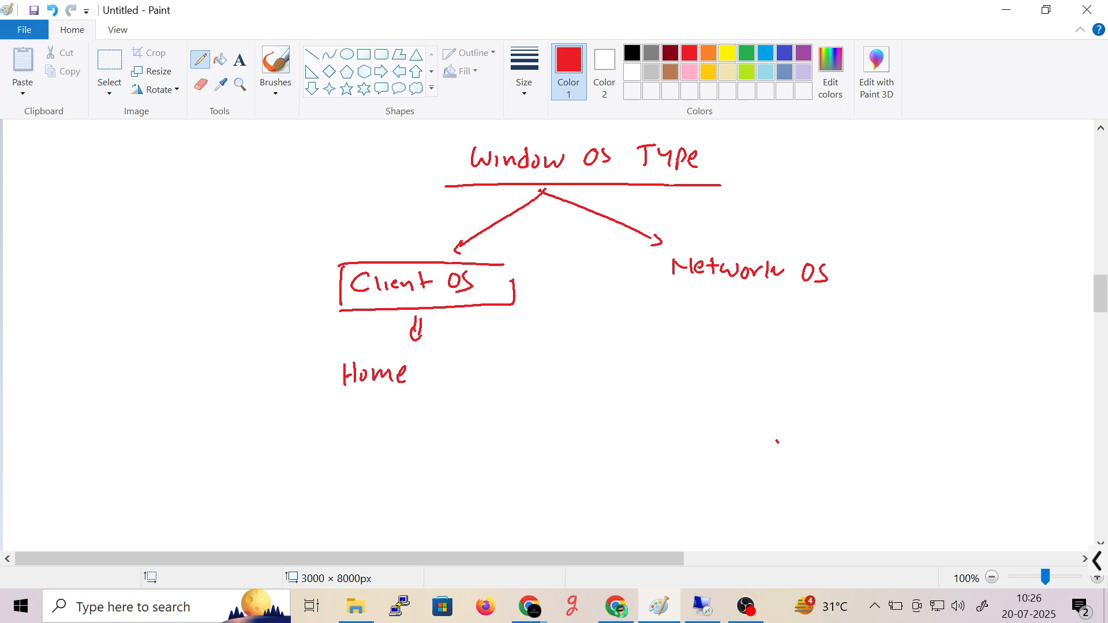
- Write 'Users' after Home in red pencil and start the word 'Window' beneath it
{"action": "left_click_drag", "start_coordinate": [435, 363], "coordinate": [446, 378]}
{"action": "left_click_drag", "start_coordinate": [451, 365], "coordinate": [458, 378]}
{"action": "left_click_drag", "start_coordinate": [460, 368], "coordinate": [477, 378]}
{"action": "left_click_drag", "start_coordinate": [480, 364], "coordinate": [489, 378]}
{"action": "left_click_drag", "start_coordinate": [198, 416], "coordinate": [237, 433]}
{"action": "mouse_move", "coordinate": [239, 430]}
{"action": "left_mouse_down"}
{"action": "mouse_move", "coordinate": [242, 416]}
{"action": "mouse_move", "coordinate": [259, 433]}
{"action": "left_mouse_up"}
{"action": "left_click_drag", "start_coordinate": [272, 419], "coordinate": [275, 433]}
{"action": "left_click_drag", "start_coordinate": [277, 426], "coordinate": [296, 420]}
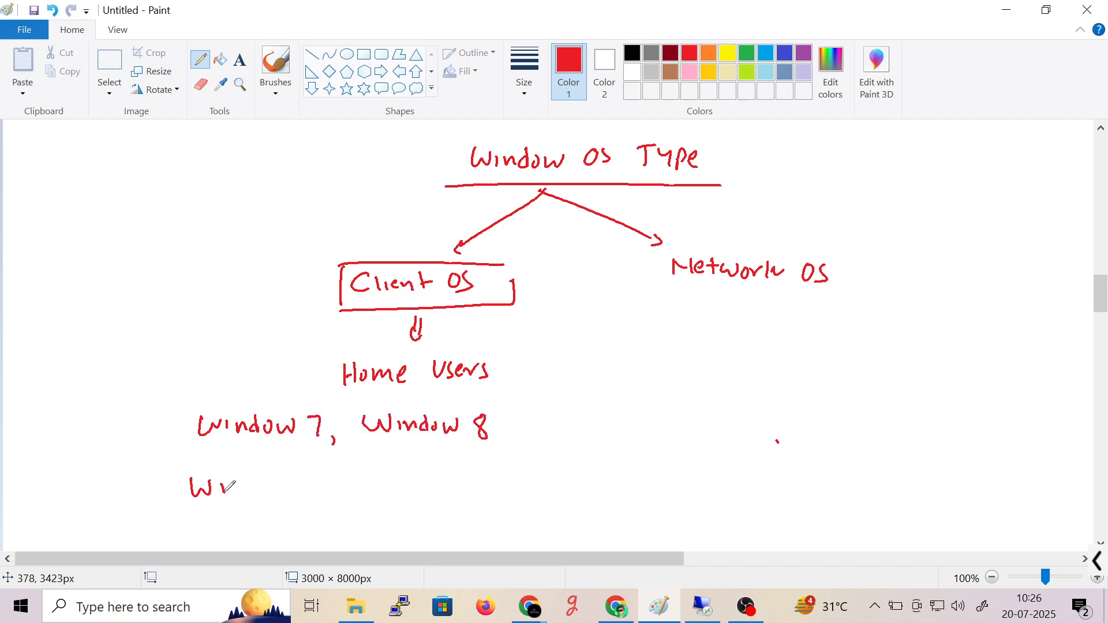
- List Window 7, 8 and 10, then draw a curved arrow pointing to Home Users
{"action": "left_click_drag", "start_coordinate": [224, 495], "coordinate": [243, 495]}
{"action": "left_click_drag", "start_coordinate": [256, 485], "coordinate": [294, 479]}
{"action": "left_click_drag", "start_coordinate": [324, 476], "coordinate": [325, 494]}
{"action": "left_click_drag", "start_coordinate": [337, 478], "coordinate": [340, 479]}
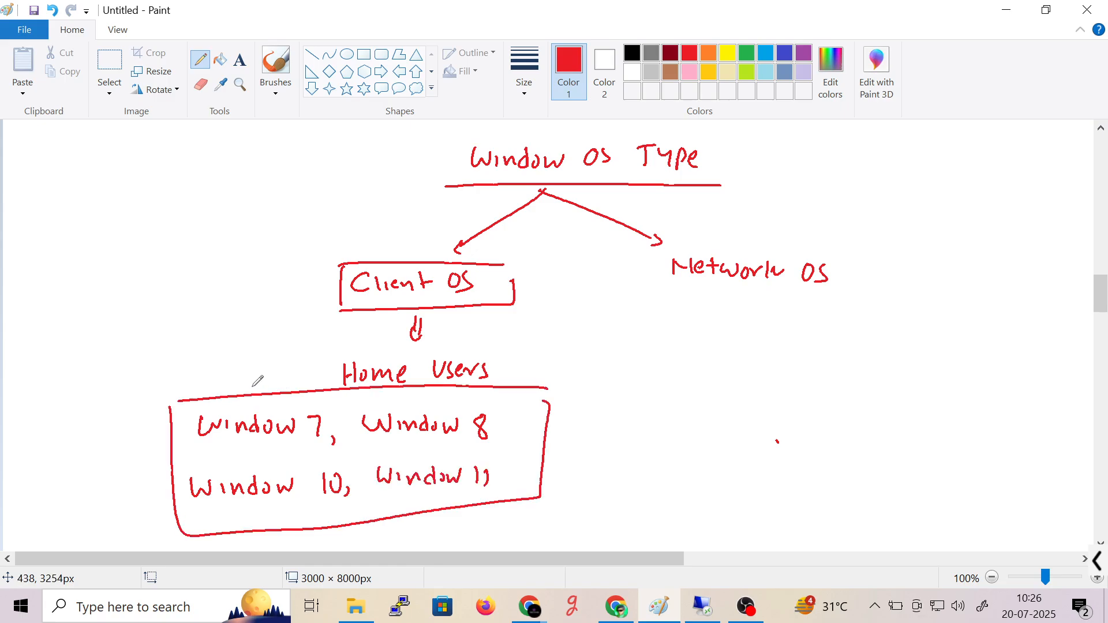
{"action": "left_click_drag", "start_coordinate": [249, 391], "coordinate": [289, 374]}
- Extend the label to 'Home Users/office User' and start a box around Network OS
{"action": "left_click_drag", "start_coordinate": [501, 340], "coordinate": [493, 394]}
{"action": "left_click_drag", "start_coordinate": [511, 364], "coordinate": [513, 365]}
{"action": "left_click_drag", "start_coordinate": [524, 354], "coordinate": [516, 378]}
{"action": "left_click_drag", "start_coordinate": [536, 356], "coordinate": [529, 376]}
{"action": "mouse_move", "coordinate": [544, 368]}
{"action": "left_mouse_down"}
{"action": "mouse_move", "coordinate": [543, 379]}
{"action": "mouse_move", "coordinate": [559, 380]}
{"action": "left_mouse_up"}
{"action": "mouse_move", "coordinate": [560, 374]}
{"action": "left_mouse_down"}
{"action": "mouse_move", "coordinate": [590, 361]}
{"action": "mouse_move", "coordinate": [600, 368]}
{"action": "left_mouse_up"}
{"action": "left_click_drag", "start_coordinate": [607, 368], "coordinate": [604, 380]}
{"action": "left_click_drag", "start_coordinate": [612, 374], "coordinate": [622, 378]}
{"action": "left_click_drag", "start_coordinate": [625, 371], "coordinate": [639, 369]}
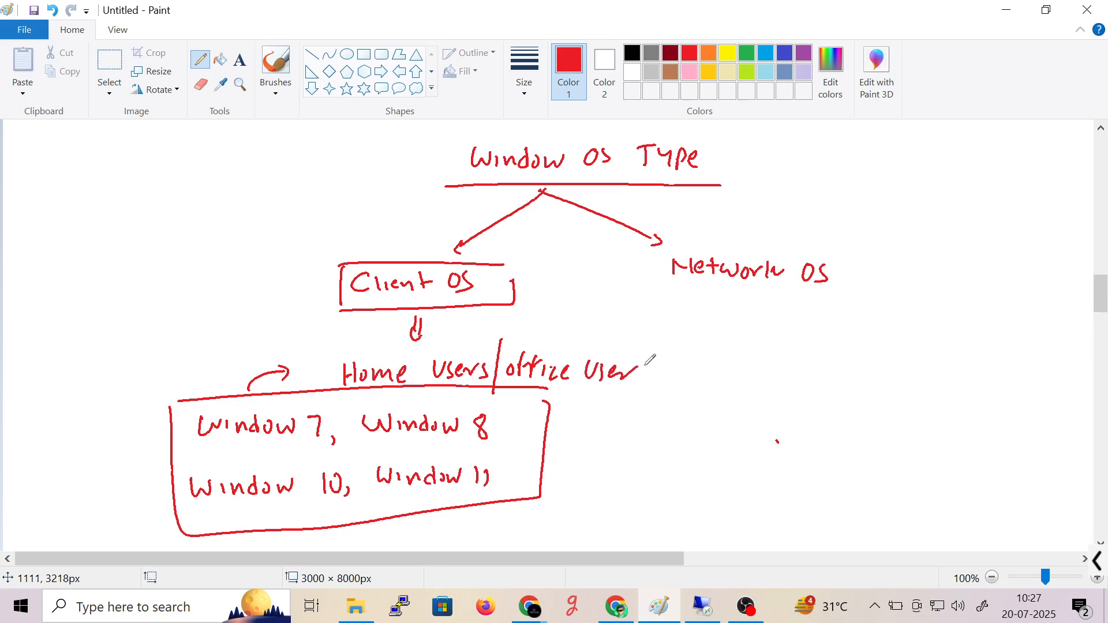
{"action": "left_click_drag", "start_coordinate": [661, 246], "coordinate": [830, 247]}
{"action": "mouse_move", "coordinate": [662, 253]}
{"action": "left_mouse_down"}
{"action": "mouse_move", "coordinate": [663, 300]}
{"action": "mouse_move", "coordinate": [833, 241]}
{"action": "left_mouse_up"}
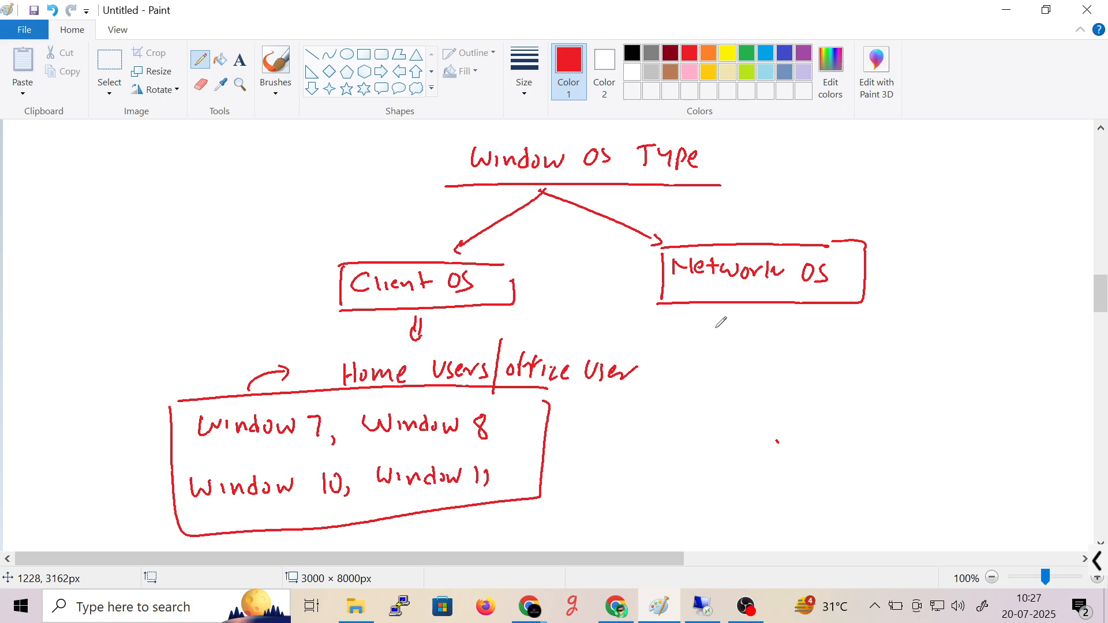
- Write 'windows Server 2012' below Network OS and label the box 'Server OS'
{"action": "left_click_drag", "start_coordinate": [705, 311], "coordinate": [724, 333]}
{"action": "mouse_move", "coordinate": [750, 319]}
{"action": "left_mouse_down"}
{"action": "mouse_move", "coordinate": [742, 331]}
{"action": "mouse_move", "coordinate": [763, 327]}
{"action": "left_mouse_up"}
{"action": "left_click_drag", "start_coordinate": [769, 330], "coordinate": [770, 341]}
{"action": "mouse_move", "coordinate": [774, 340]}
{"action": "left_mouse_down"}
{"action": "mouse_move", "coordinate": [796, 330]}
{"action": "mouse_move", "coordinate": [875, 342]}
{"action": "mouse_move", "coordinate": [957, 334]}
{"action": "left_mouse_up"}
{"action": "mouse_move", "coordinate": [979, 321]}
{"action": "left_mouse_down"}
{"action": "mouse_move", "coordinate": [979, 342]}
{"action": "mouse_move", "coordinate": [997, 327]}
{"action": "left_mouse_up"}
{"action": "left_click_drag", "start_coordinate": [1015, 325], "coordinate": [1015, 341]}
{"action": "left_click_drag", "start_coordinate": [1023, 327], "coordinate": [1038, 339]}
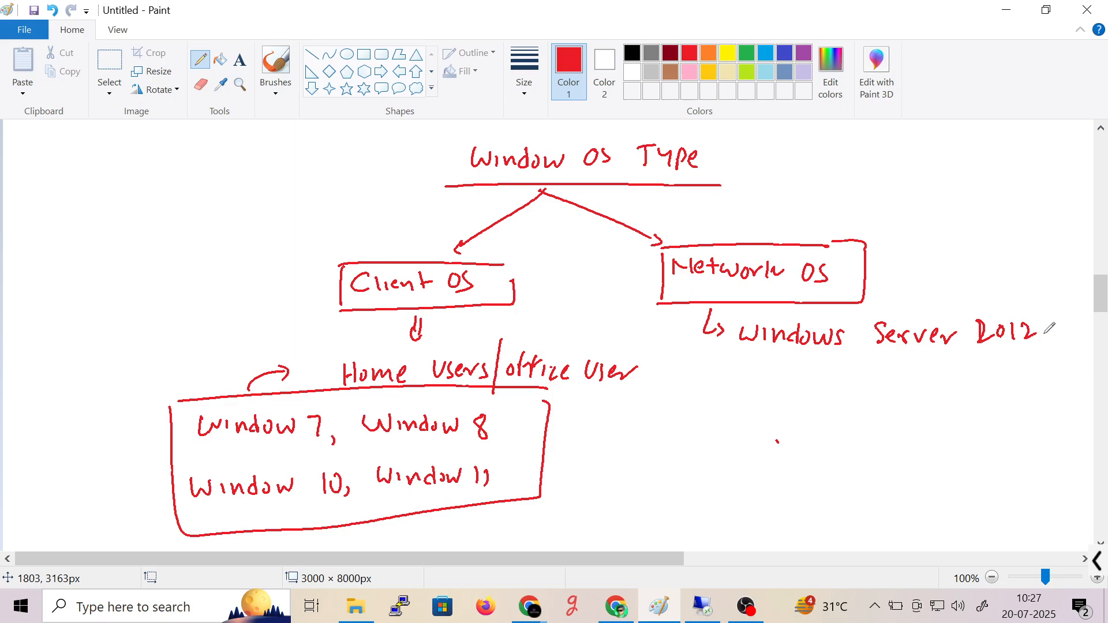
{"action": "left_click_drag", "start_coordinate": [876, 355], "coordinate": [930, 360]}
{"action": "key", "text": "ctrl+z"}
{"action": "mouse_move", "coordinate": [700, 243]}
{"action": "left_mouse_down"}
{"action": "mouse_move", "coordinate": [746, 220]}
{"action": "mouse_move", "coordinate": [837, 203]}
{"action": "mouse_move", "coordinate": [859, 219]}
{"action": "left_mouse_up"}
{"action": "left_click_drag", "start_coordinate": [832, 229], "coordinate": [858, 226]}
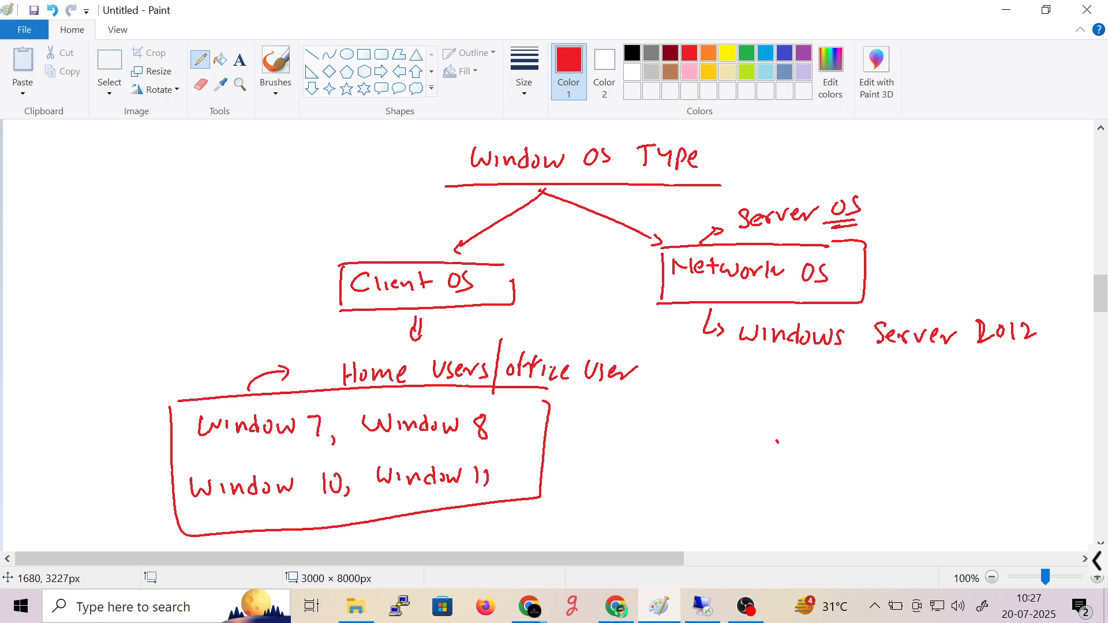
- Add 2016 and 2019 under Server 2012, undoing a stray stroke along the way
{"action": "left_click_drag", "start_coordinate": [972, 375], "coordinate": [987, 388]}
{"action": "left_click_drag", "start_coordinate": [993, 374], "coordinate": [1007, 388]}
{"action": "left_click_drag", "start_coordinate": [1019, 372], "coordinate": [1014, 387]}
{"action": "left_click", "coordinate": [971, 418]}
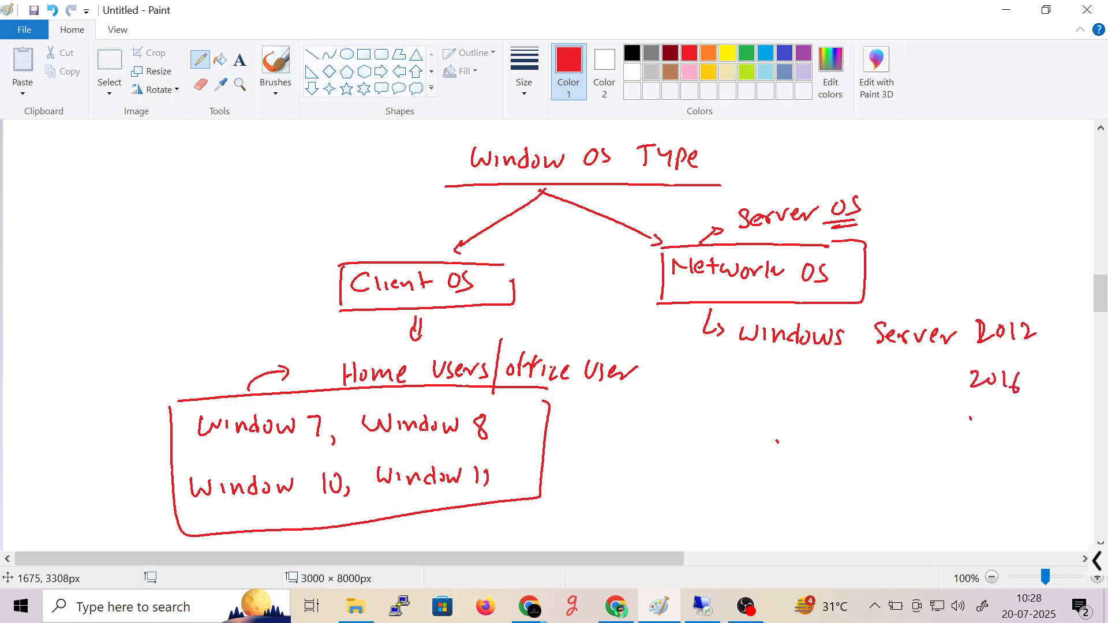
{"action": "left_click_drag", "start_coordinate": [971, 418], "coordinate": [971, 439]}
{"action": "left_click_drag", "start_coordinate": [977, 422], "coordinate": [983, 436]}
{"action": "key", "text": "ctrl+z"}
{"action": "key", "text": "ctrl+z"}
{"action": "left_click_drag", "start_coordinate": [989, 422], "coordinate": [1004, 435]}
{"action": "left_click_drag", "start_coordinate": [1027, 419], "coordinate": [1019, 449]}
{"action": "left_click_drag", "start_coordinate": [970, 477], "coordinate": [1021, 491]}
- Finish the Windows Server version list with 2022 and 2020
{"action": "left_click_drag", "start_coordinate": [1024, 479], "coordinate": [1042, 488]}
{"action": "left_click_drag", "start_coordinate": [968, 516], "coordinate": [981, 526]}
{"action": "left_click_drag", "start_coordinate": [984, 527], "coordinate": [994, 523]}
{"action": "left_click_drag", "start_coordinate": [1003, 523], "coordinate": [1017, 534]}
{"action": "left_click_drag", "start_coordinate": [1022, 523], "coordinate": [1040, 518]}
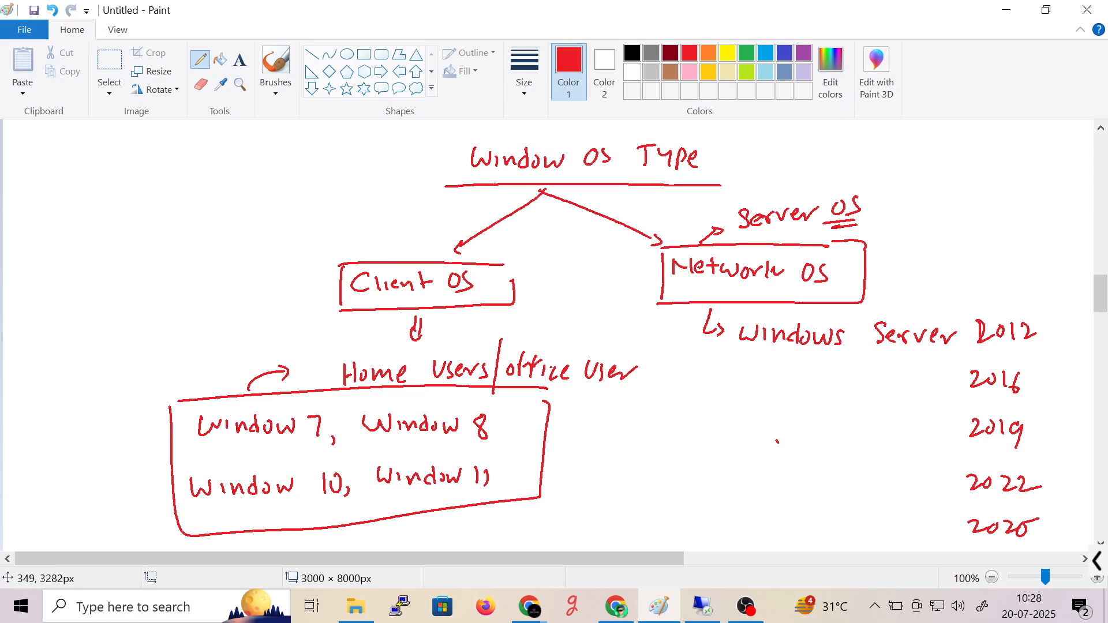
{"action": "left_click_drag", "start_coordinate": [625, 558], "coordinate": [662, 558]}
- Draw an arrow from the Network OS box to an underlined 'System Engineer' label
{"action": "mouse_move", "coordinate": [804, 253]}
{"action": "left_mouse_down"}
{"action": "mouse_move", "coordinate": [827, 234]}
{"action": "mouse_move", "coordinate": [831, 246]}
{"action": "left_mouse_up"}
{"action": "left_click_drag", "start_coordinate": [864, 221], "coordinate": [947, 230]}
{"action": "mouse_move", "coordinate": [981, 199]}
{"action": "left_mouse_down"}
{"action": "mouse_move", "coordinate": [982, 221]}
{"action": "mouse_move", "coordinate": [1007, 207]}
{"action": "mouse_move", "coordinate": [1005, 232]}
{"action": "left_mouse_up"}
{"action": "left_click_drag", "start_coordinate": [1024, 214], "coordinate": [1074, 198]}
{"action": "left_click_drag", "start_coordinate": [1037, 229], "coordinate": [862, 253]}
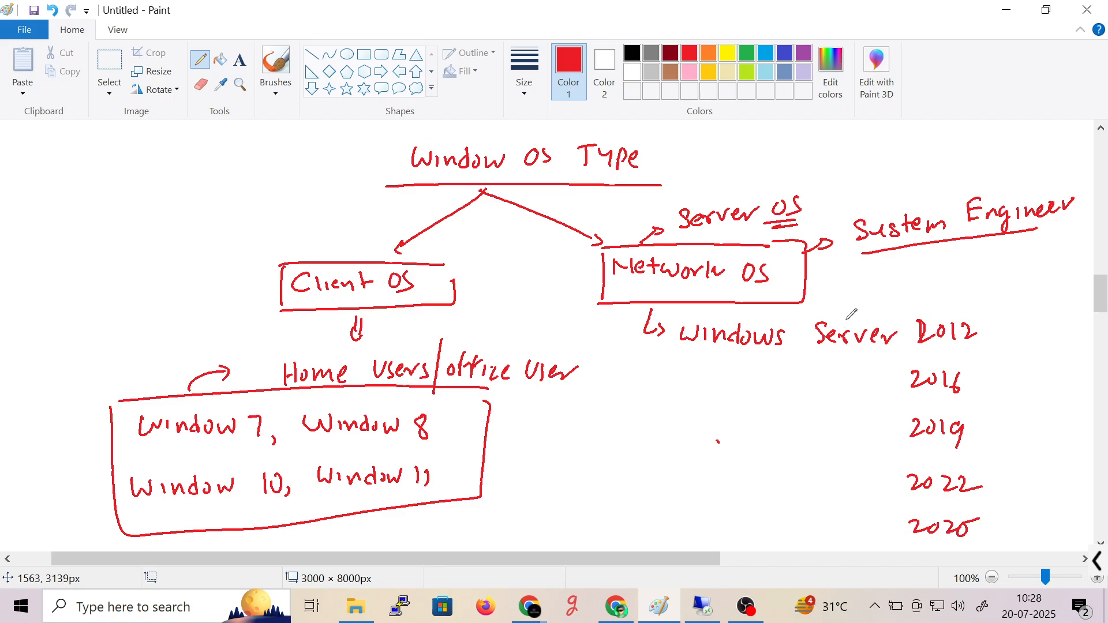
- Circle 2012 in blue
{"action": "mouse_move", "coordinate": [1101, 294]}
{"action": "left_mouse_down"}
{"action": "mouse_move", "coordinate": [1101, 315]}
{"action": "mouse_move", "coordinate": [1101, 298]}
{"action": "left_mouse_up"}
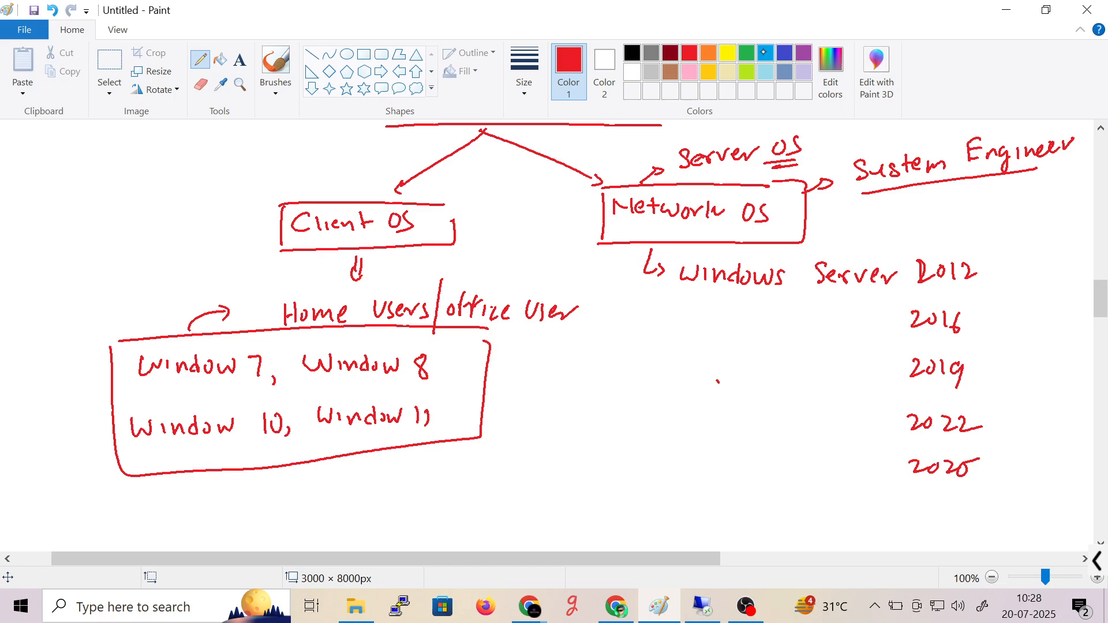
{"action": "left_click", "coordinate": [784, 53]}
{"action": "mouse_move", "coordinate": [947, 251]}
{"action": "left_mouse_down"}
{"action": "mouse_move", "coordinate": [923, 287]}
{"action": "mouse_move", "coordinate": [911, 249]}
{"action": "left_mouse_up"}
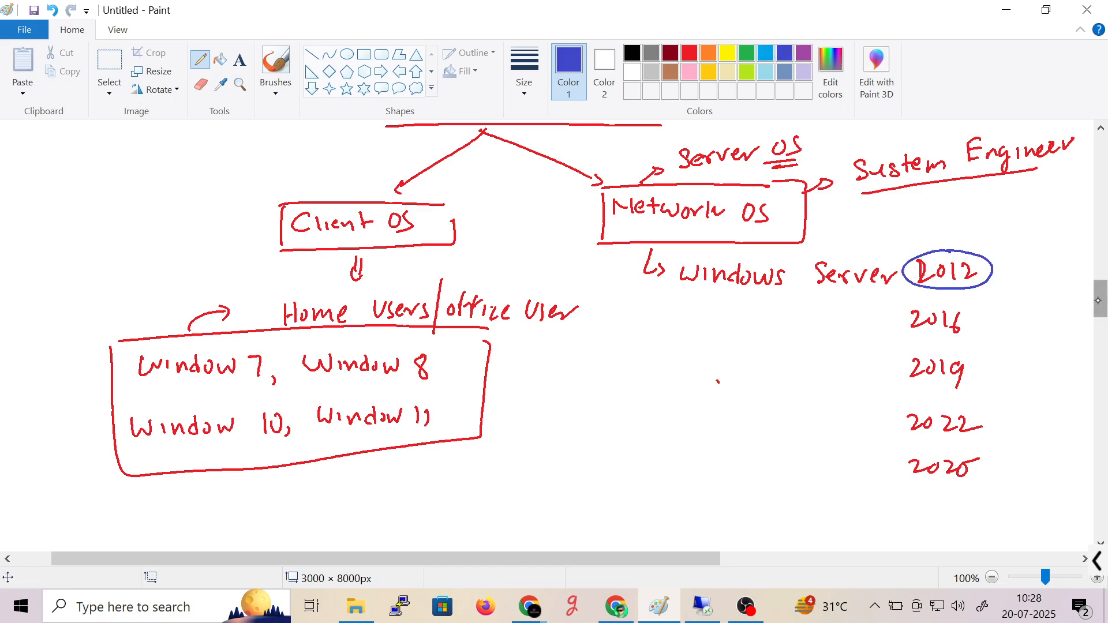
{"action": "left_click_drag", "start_coordinate": [1096, 308], "coordinate": [1100, 330]}
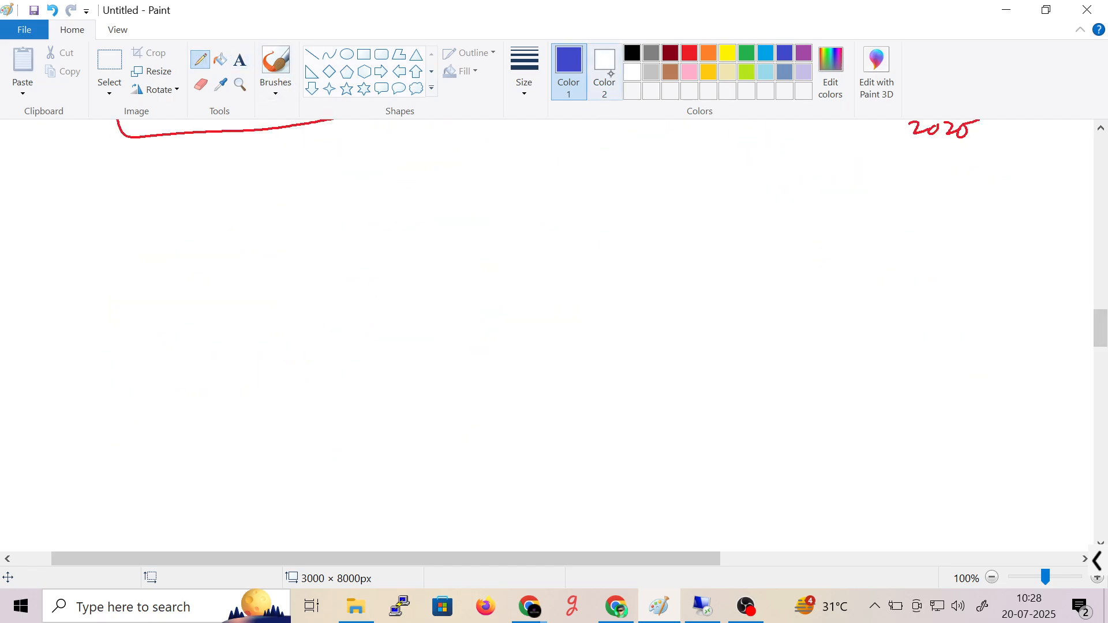
- Handwrite a boxed black 'VM Wave WorkStation' heading with two arrows, then switch to the Remote Desktop session
{"action": "left_click", "coordinate": [633, 55]}
{"action": "mouse_move", "coordinate": [469, 153]}
{"action": "left_mouse_down"}
{"action": "mouse_move", "coordinate": [466, 168]}
{"action": "mouse_move", "coordinate": [493, 164]}
{"action": "mouse_move", "coordinate": [508, 176]}
{"action": "mouse_move", "coordinate": [587, 156]}
{"action": "mouse_move", "coordinate": [605, 168]}
{"action": "mouse_move", "coordinate": [692, 154]}
{"action": "mouse_move", "coordinate": [772, 176]}
{"action": "left_mouse_up"}
{"action": "mouse_move", "coordinate": [440, 146]}
{"action": "left_mouse_down"}
{"action": "mouse_move", "coordinate": [748, 200]}
{"action": "mouse_move", "coordinate": [461, 140]}
{"action": "left_mouse_up"}
{"action": "left_click_drag", "start_coordinate": [389, 200], "coordinate": [411, 196]}
{"action": "left_click_drag", "start_coordinate": [382, 247], "coordinate": [401, 247]}
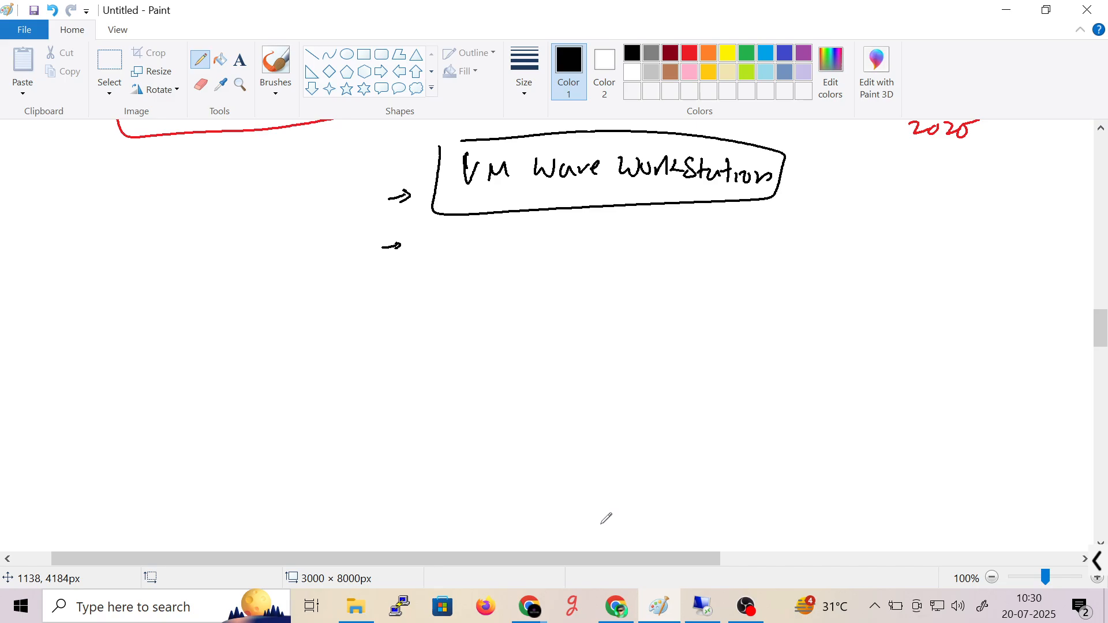
{"action": "left_click", "coordinate": [703, 606]}
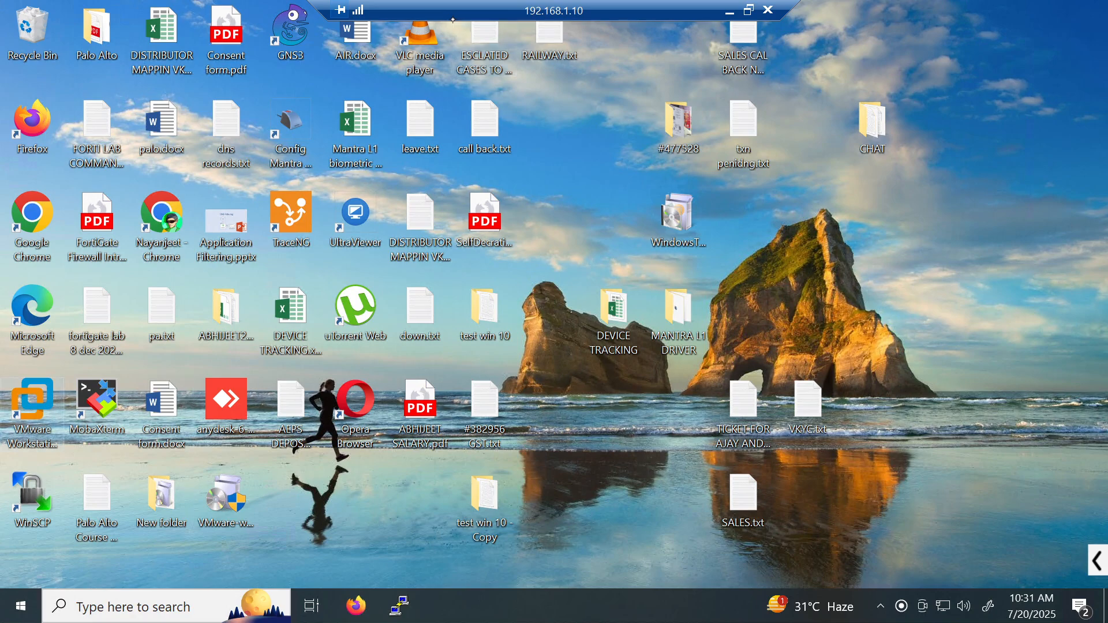
- Launch VMware Workstation, show TEST-PNET-LAB's summary, and start File Explorer from the Start menu
{"action": "left_click", "coordinate": [32, 404]}
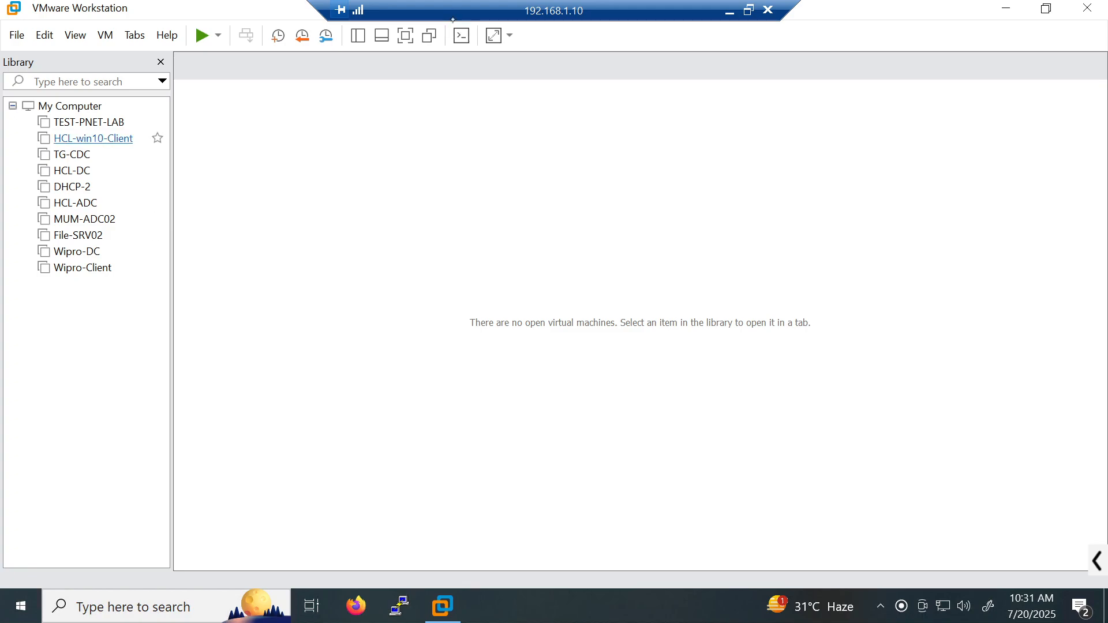
{"action": "left_click", "coordinate": [86, 122]}
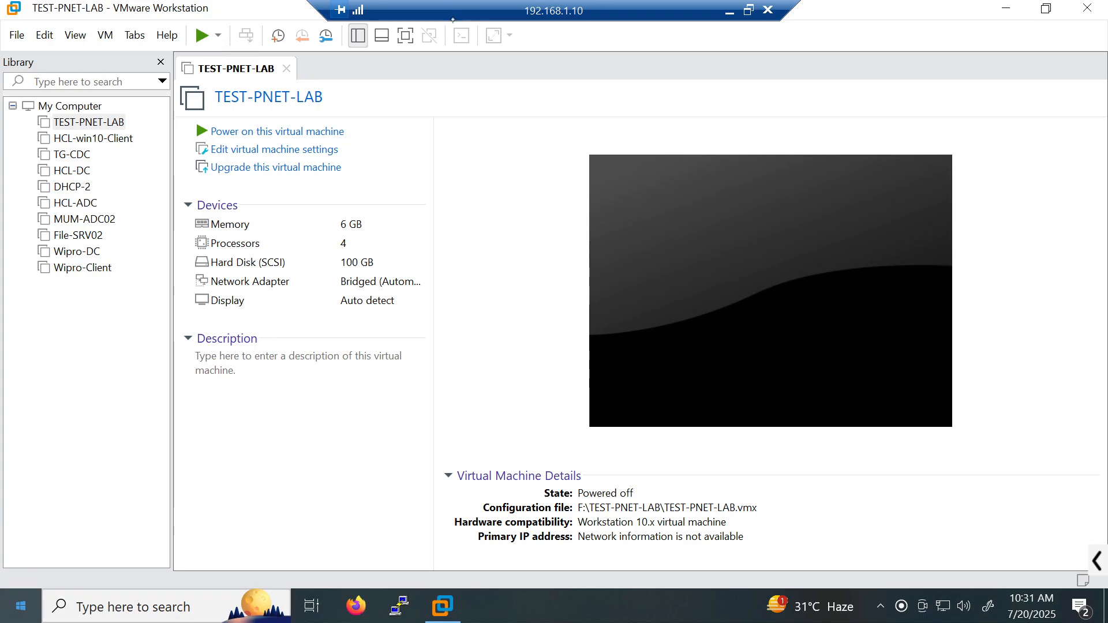
{"action": "left_click", "coordinate": [20, 606]}
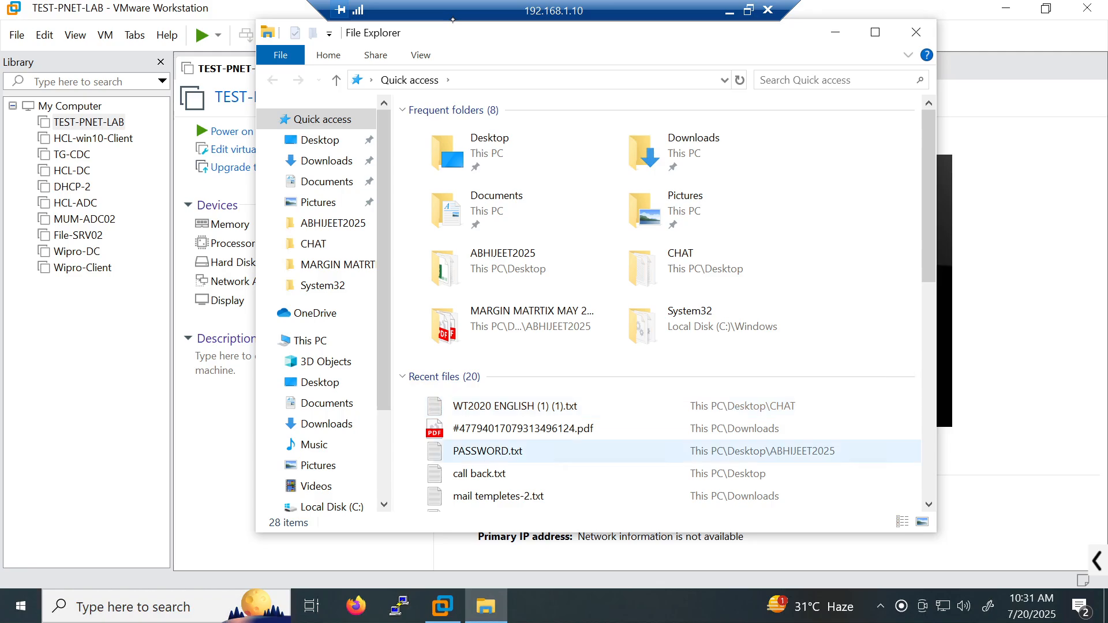
- Create an empty TEST-DC folder on Local Disk (E:), open it, select its path, and close Explorer
{"action": "left_click", "coordinate": [310, 340]}
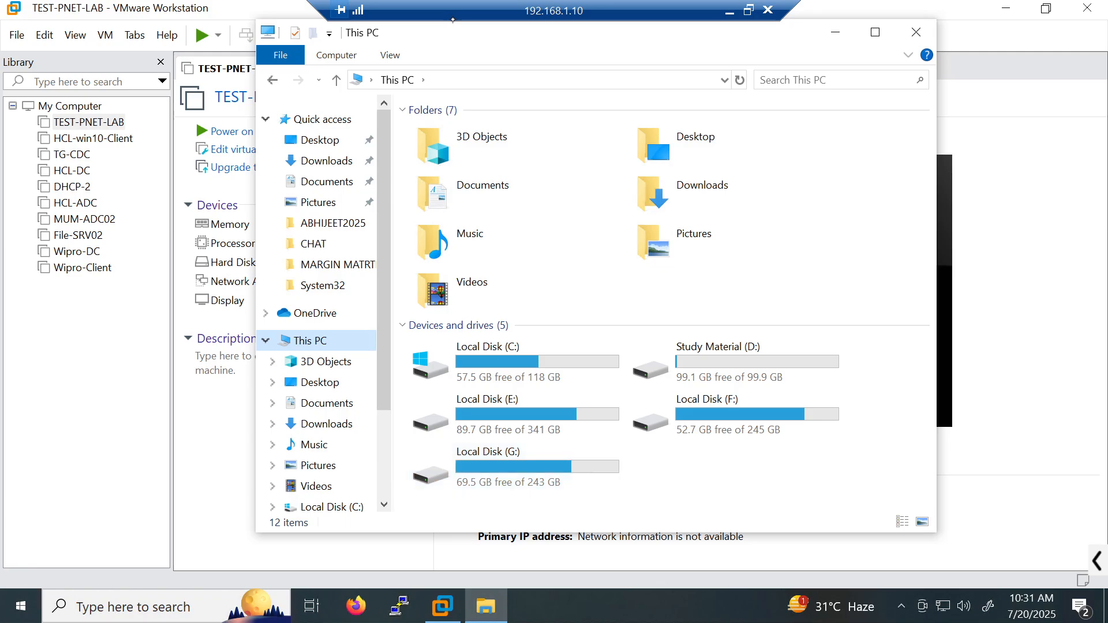
{"action": "left_click", "coordinate": [504, 424]}
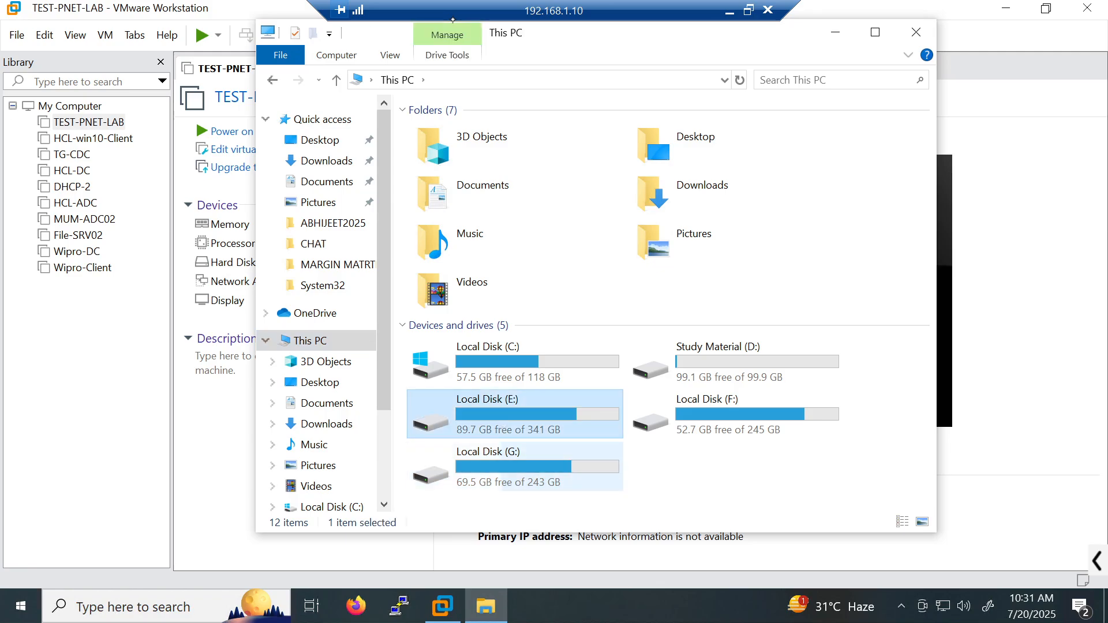
{"action": "double_click", "coordinate": [504, 425]}
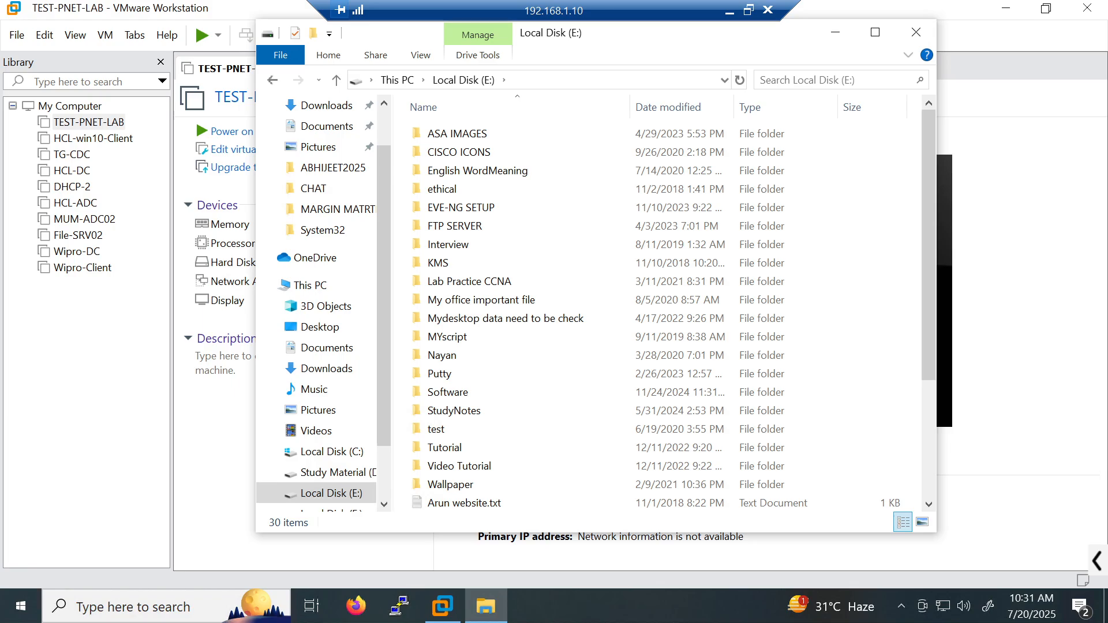
{"action": "key", "text": "ctrl+shift+n"}
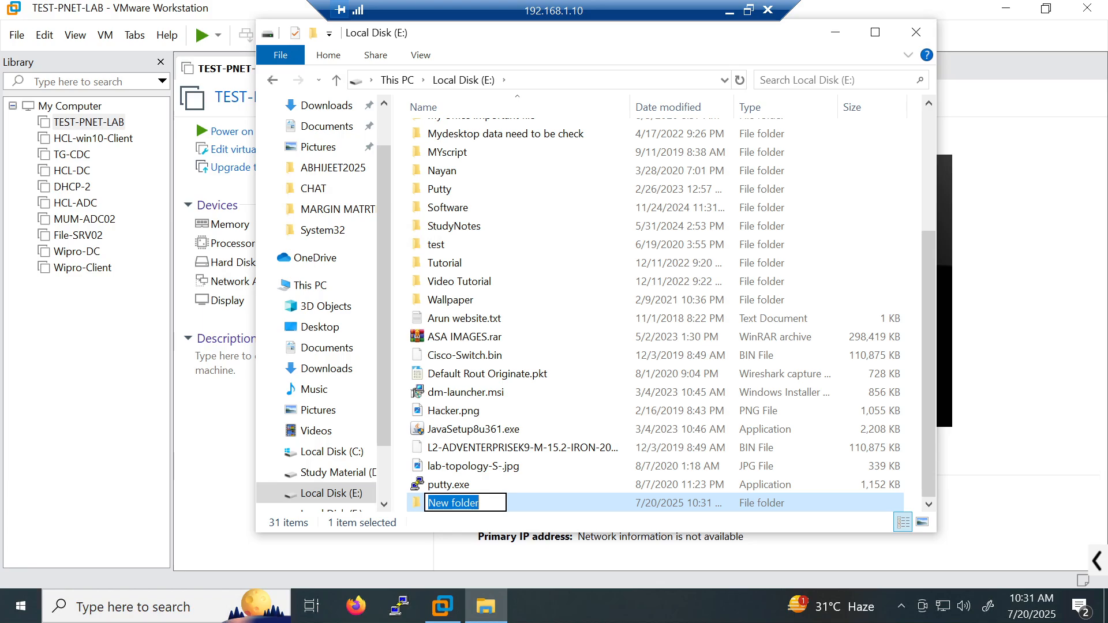
{"action": "type", "text": "TEST-DC"}
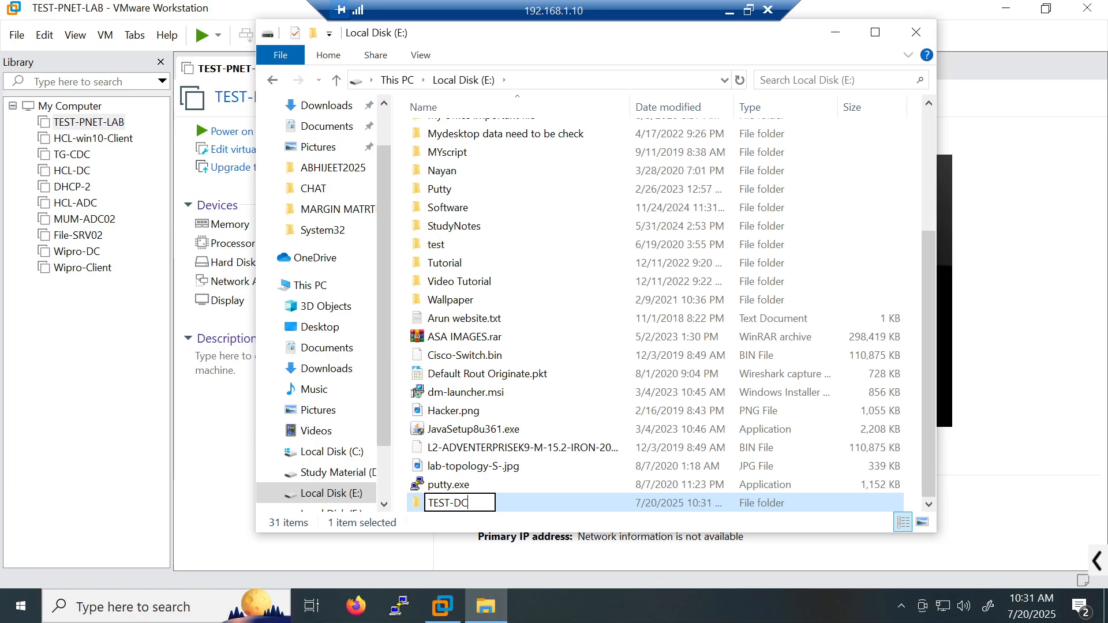
{"action": "key", "text": "Return"}
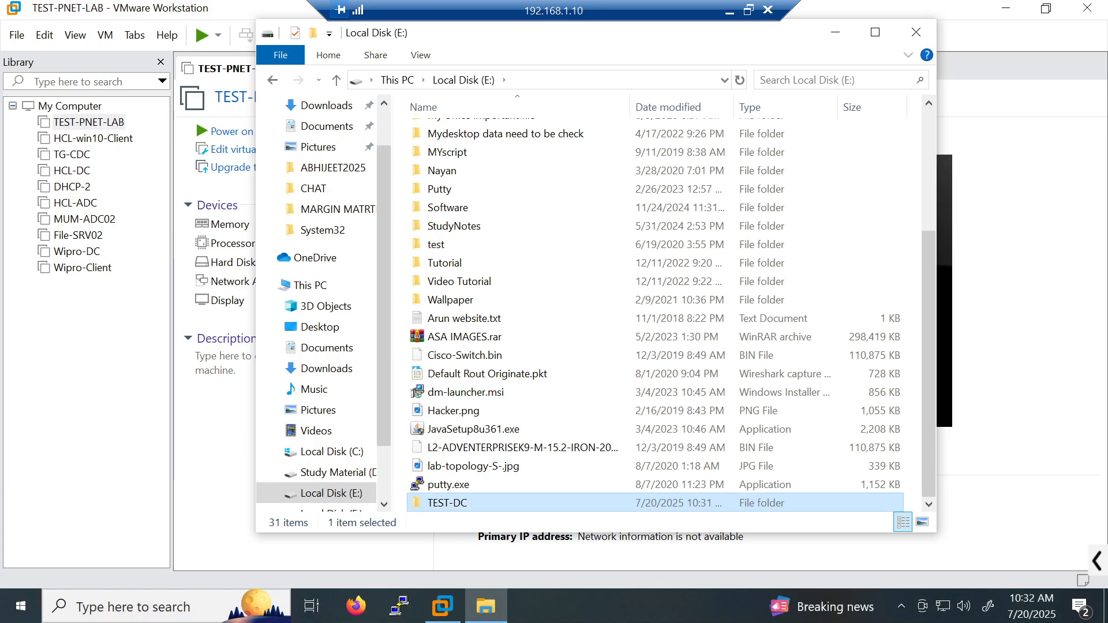
{"action": "key", "text": "Return"}
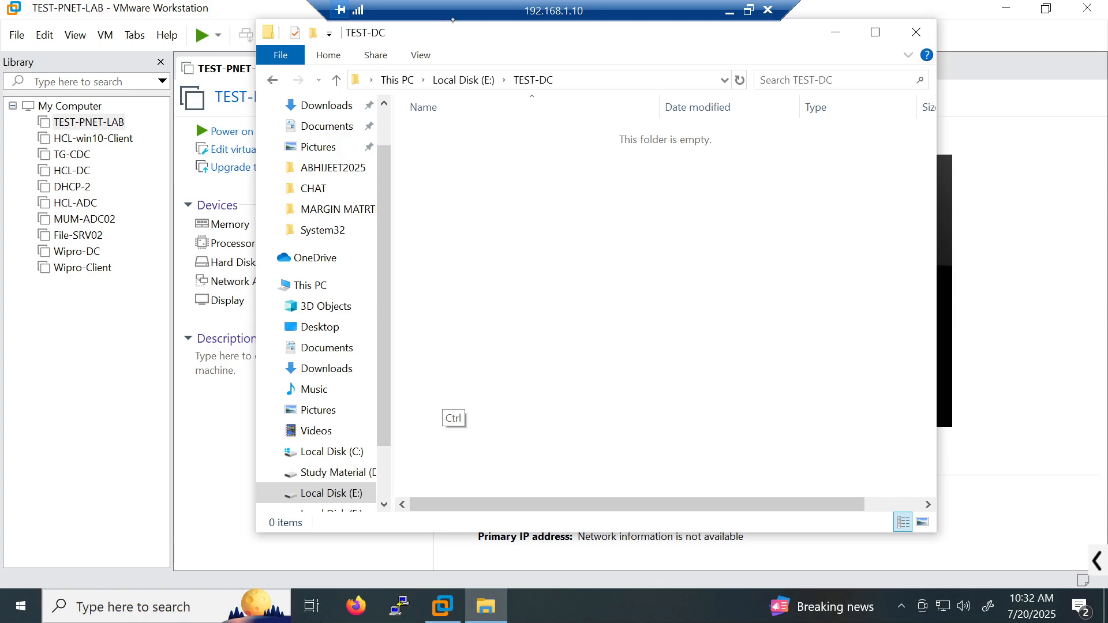
{"action": "key", "text": "ctrl+l"}
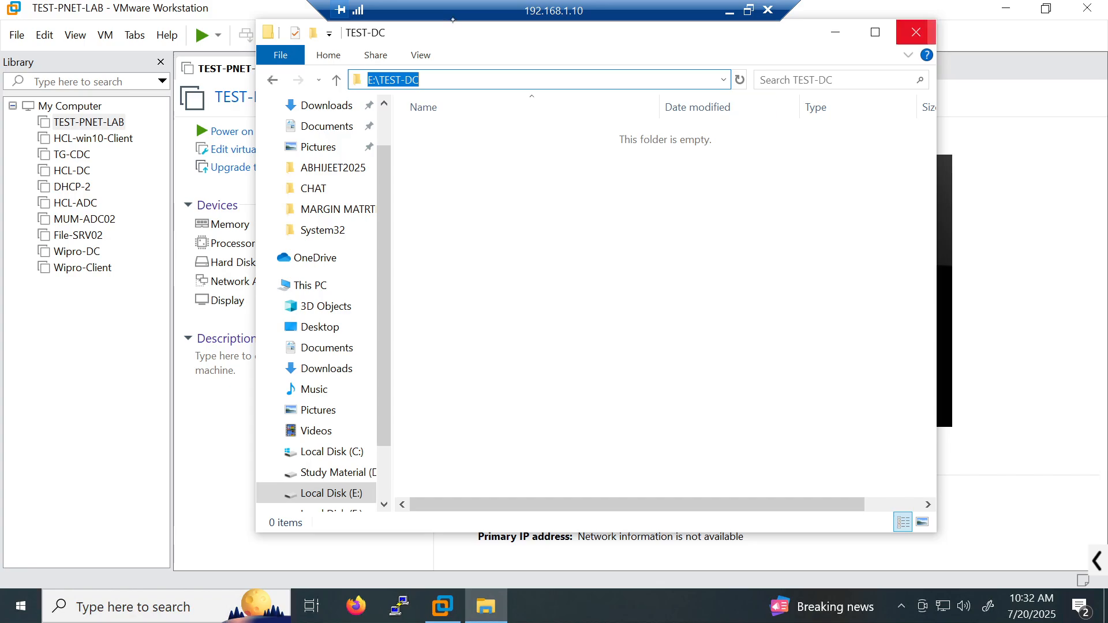
{"action": "left_click", "coordinate": [917, 32]}
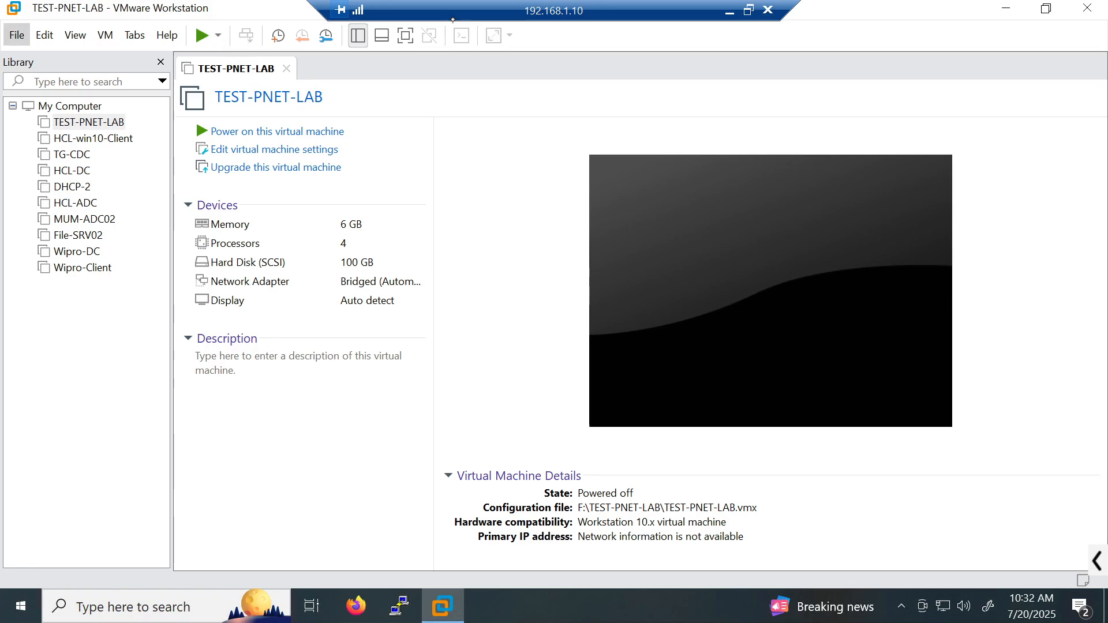
- Start a new Typical virtual machine from the File menu
{"action": "left_click", "coordinate": [16, 35]}
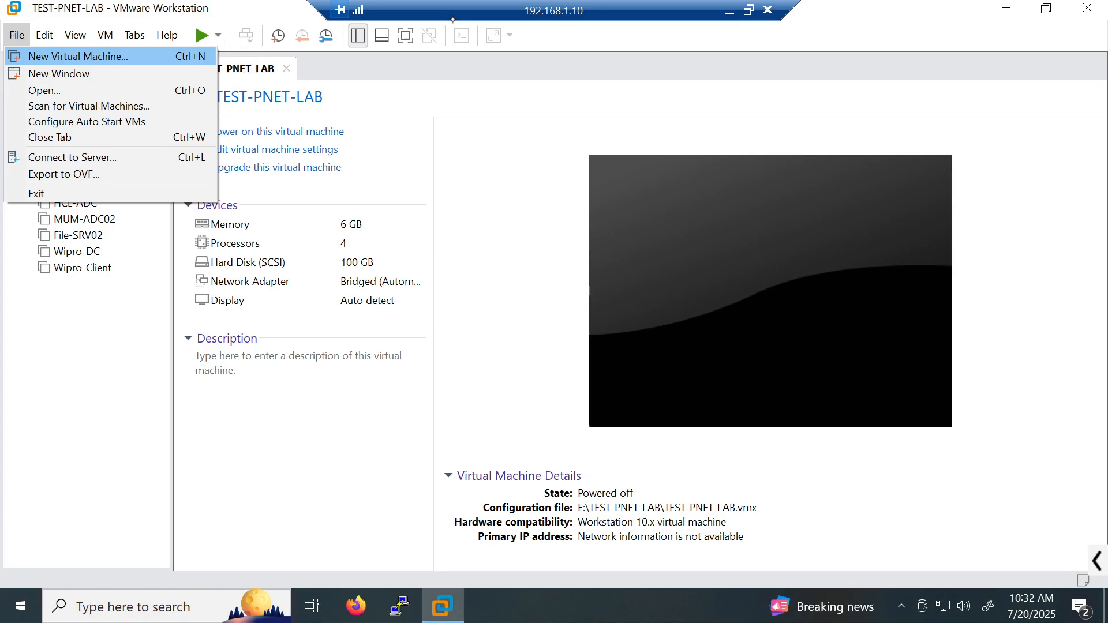
{"action": "left_click", "coordinate": [78, 56]}
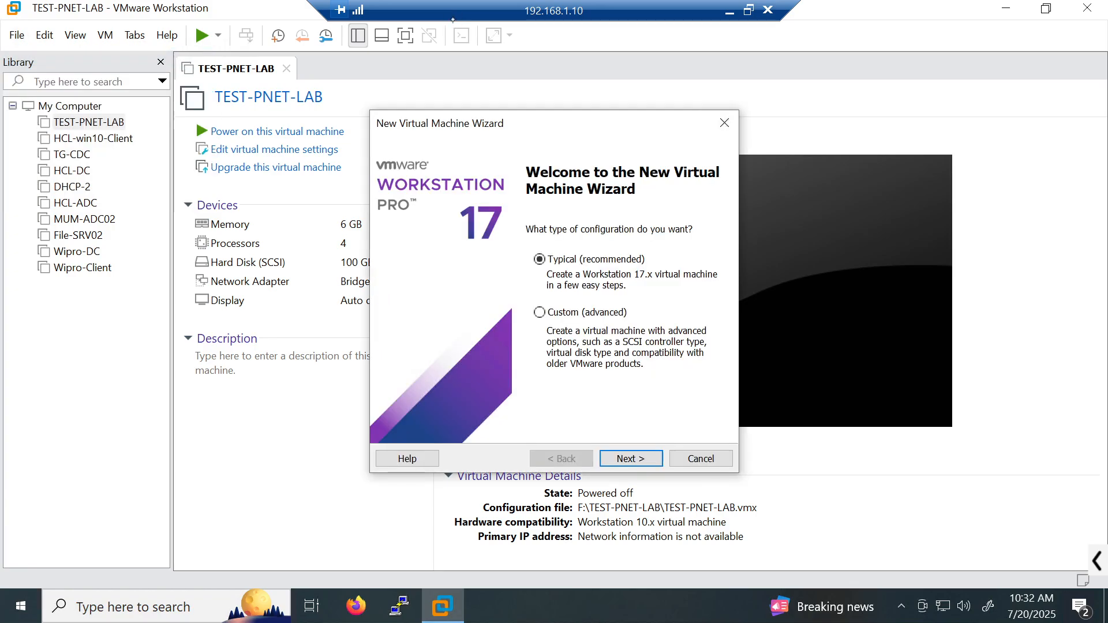
{"action": "left_click", "coordinate": [629, 459]}
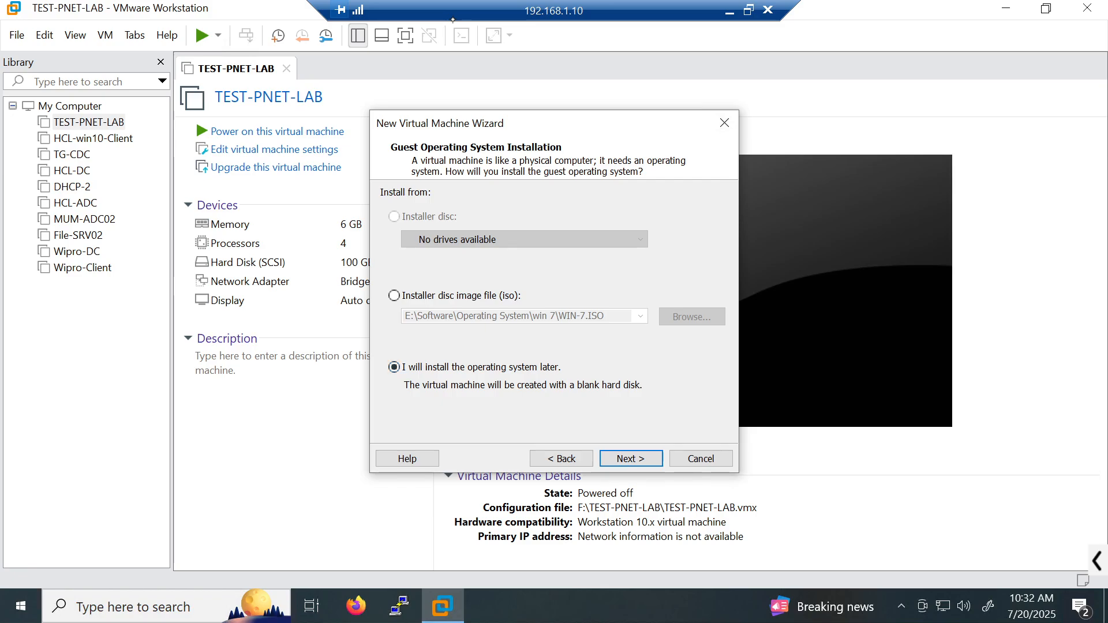
- Highlight the disc-image and install-later options in red, choose install later, then open File Explorer
{"action": "left_click", "coordinate": [1098, 561]}
{"action": "left_click", "coordinate": [666, 561]}
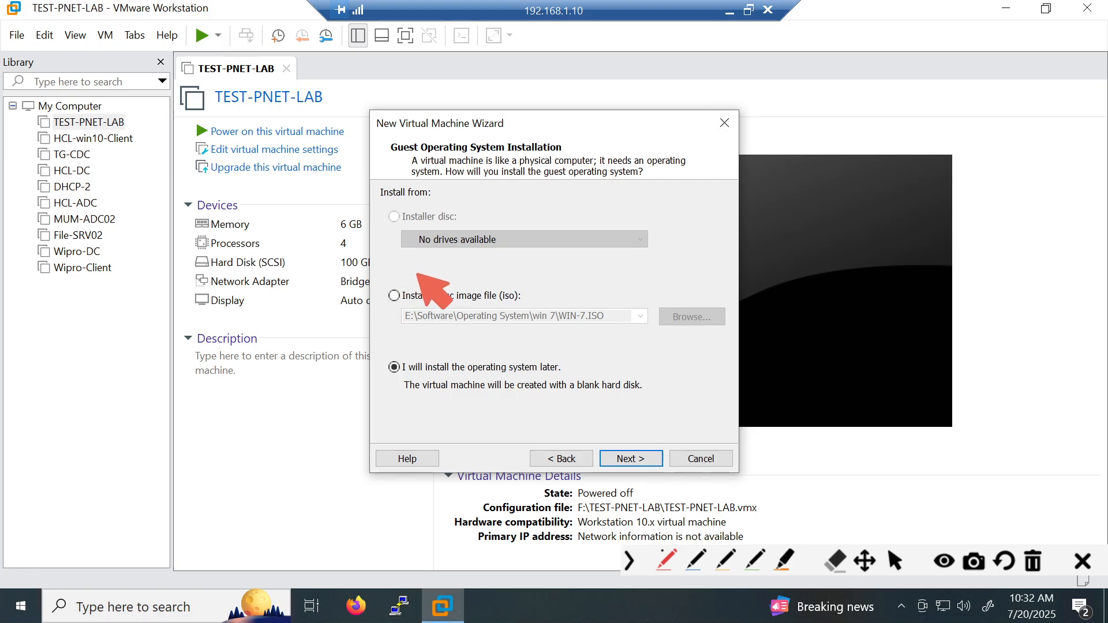
{"action": "mouse_move", "coordinate": [417, 273]}
{"action": "left_mouse_down"}
{"action": "mouse_move", "coordinate": [381, 333]}
{"action": "mouse_move", "coordinate": [623, 349]}
{"action": "mouse_move", "coordinate": [352, 270]}
{"action": "left_mouse_up"}
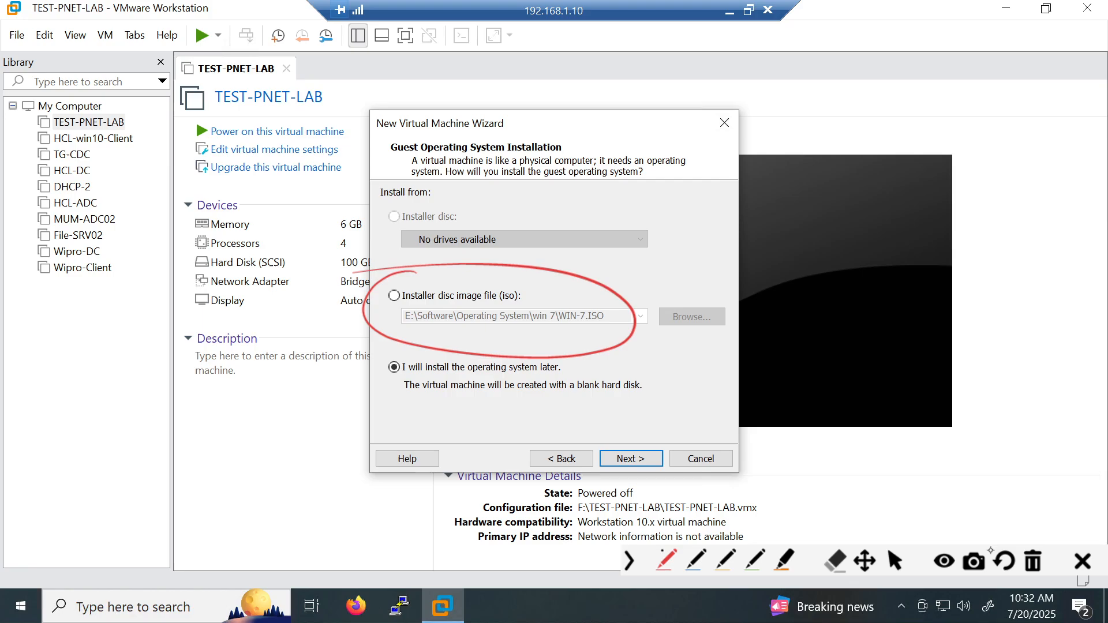
{"action": "left_click", "coordinate": [1033, 561]}
{"action": "mouse_move", "coordinate": [403, 367]}
{"action": "left_mouse_down"}
{"action": "mouse_move", "coordinate": [427, 364]}
{"action": "mouse_move", "coordinate": [397, 390]}
{"action": "mouse_move", "coordinate": [573, 375]}
{"action": "left_mouse_up"}
{"action": "left_click", "coordinate": [1033, 561]}
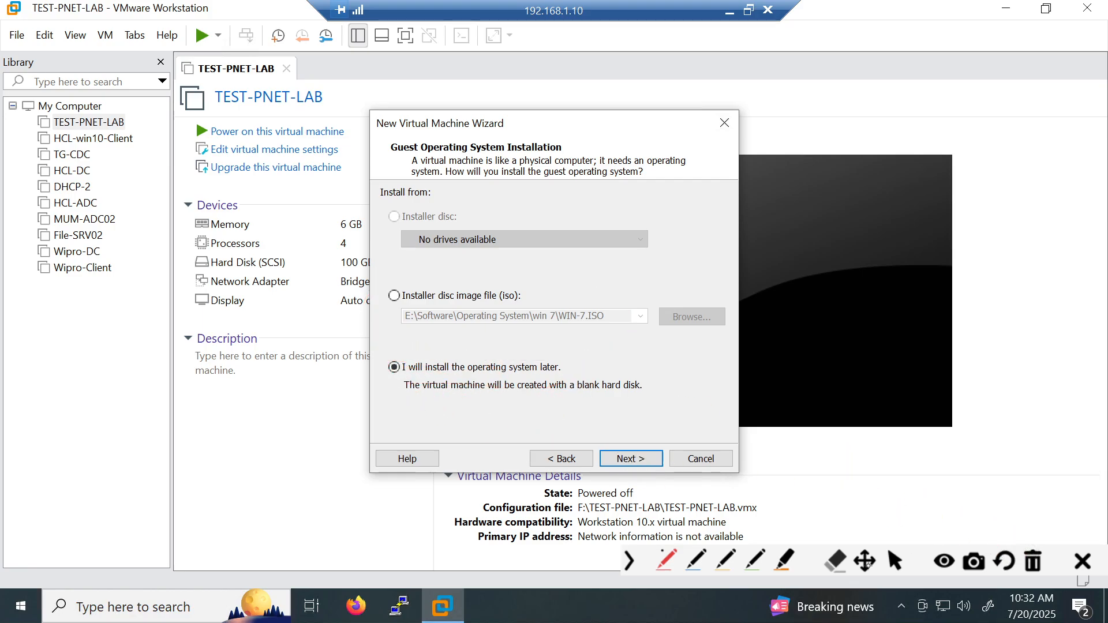
{"action": "left_click", "coordinate": [895, 561]}
{"action": "left_click", "coordinate": [631, 459]}
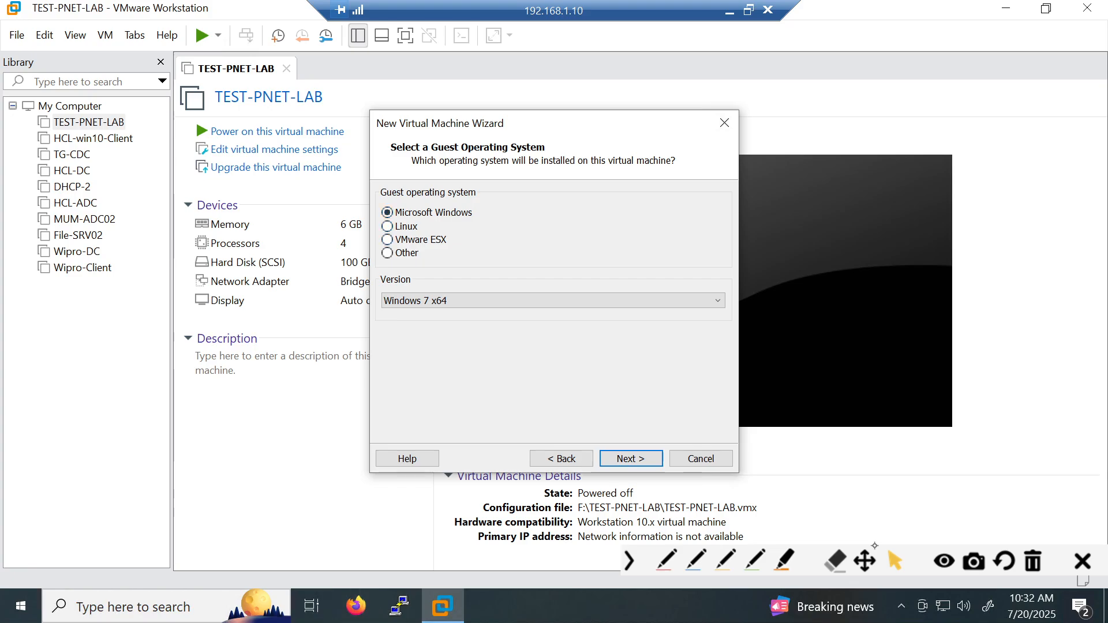
{"action": "key", "text": "super+e"}
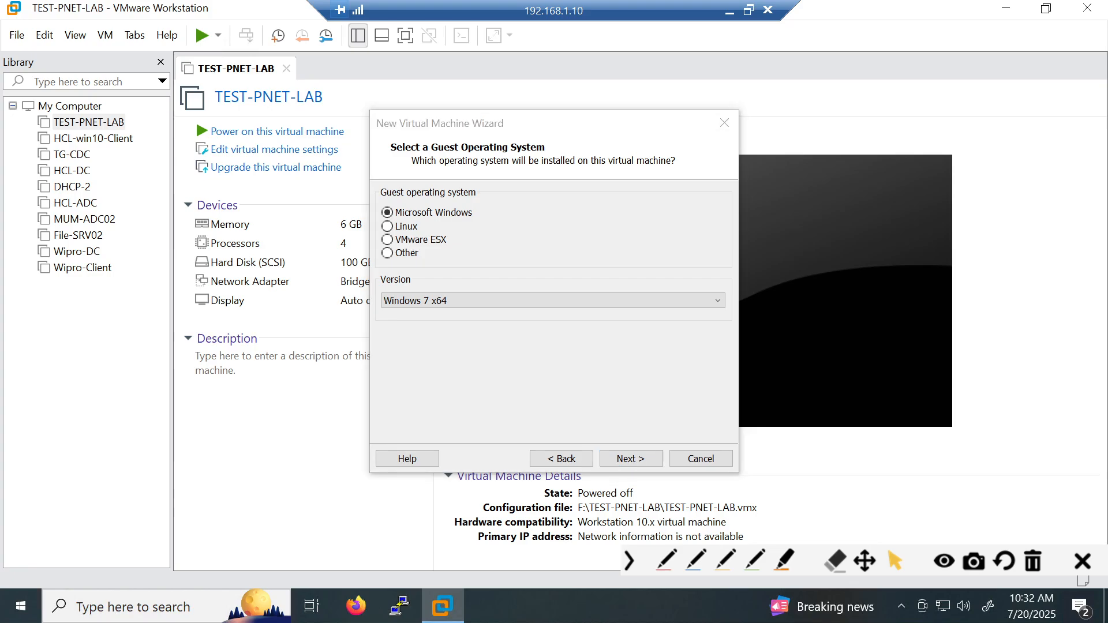
{"action": "scroll", "coordinate": [317, 288], "scroll_direction": "down", "scroll_amount": 3}
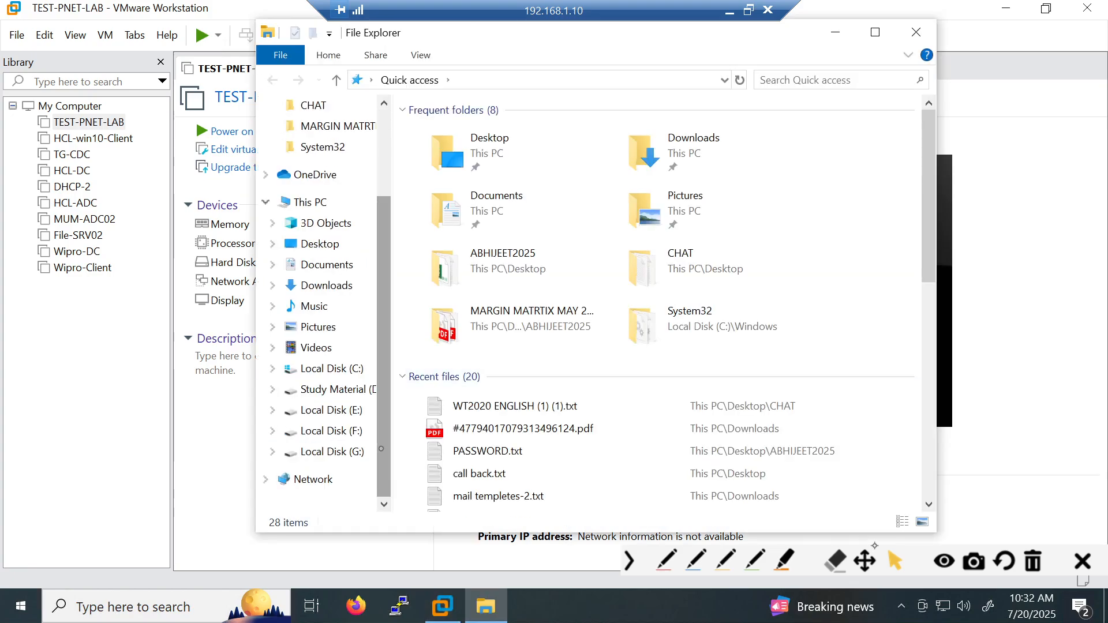
- Locate Server 2012 R2.ISO in E:\Software\Operating System, select that folder path, and close Explorer
{"action": "left_click", "coordinate": [332, 410]}
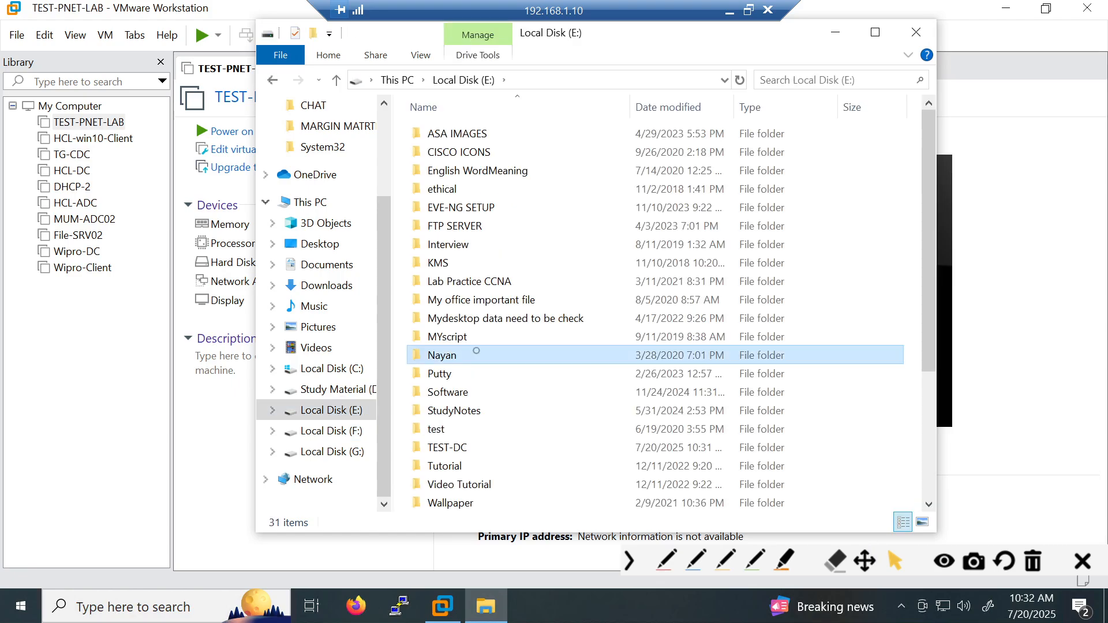
{"action": "double_click", "coordinate": [462, 392]}
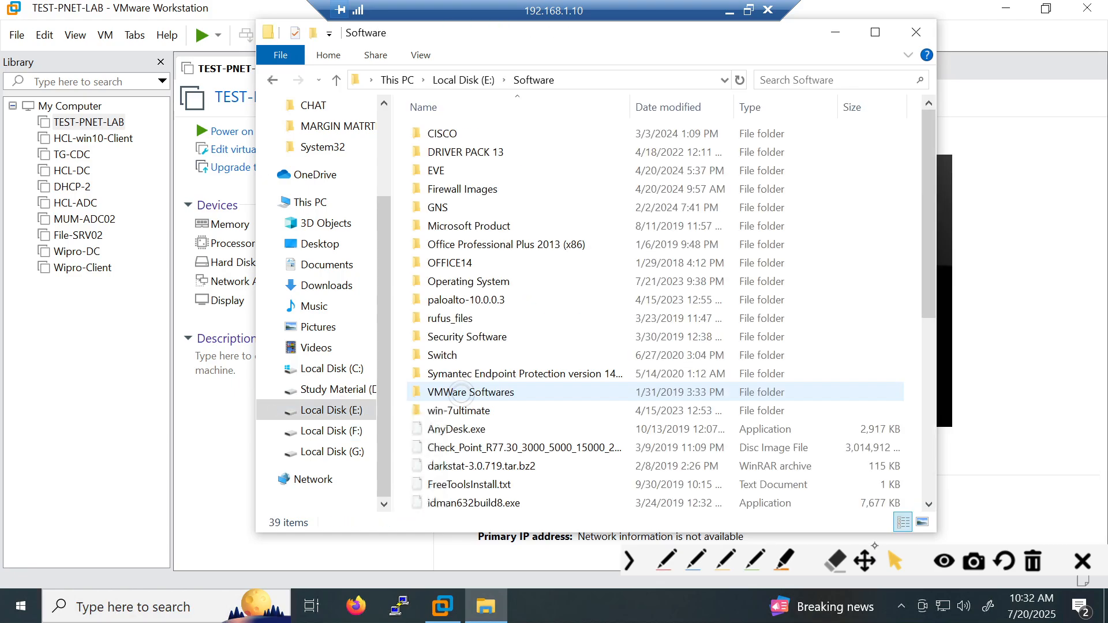
{"action": "left_click", "coordinate": [457, 283]}
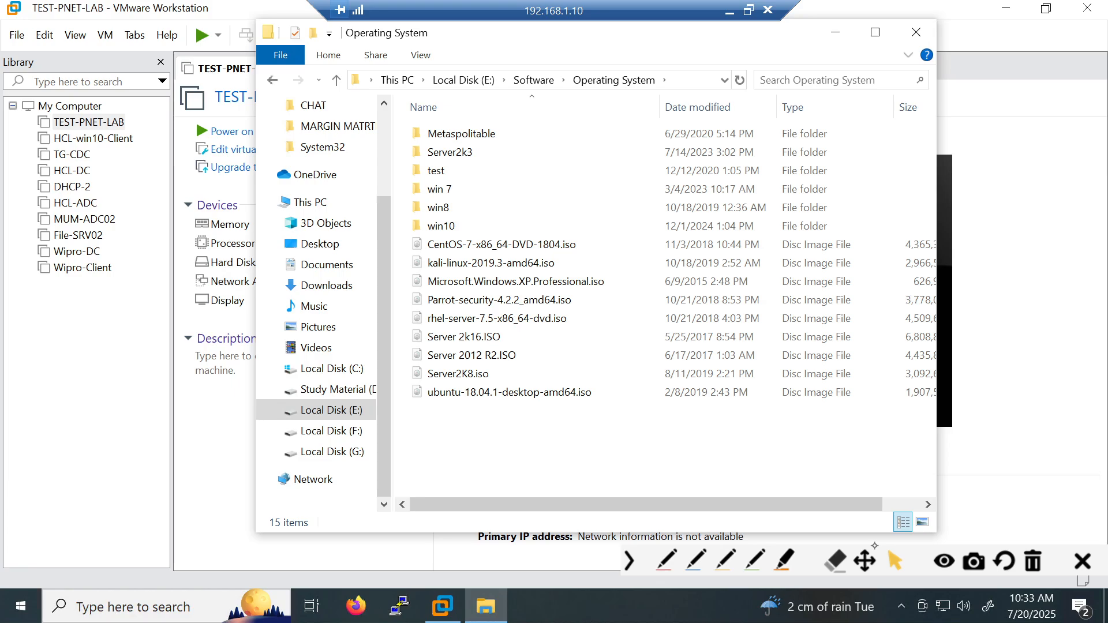
{"action": "left_click", "coordinate": [461, 356]}
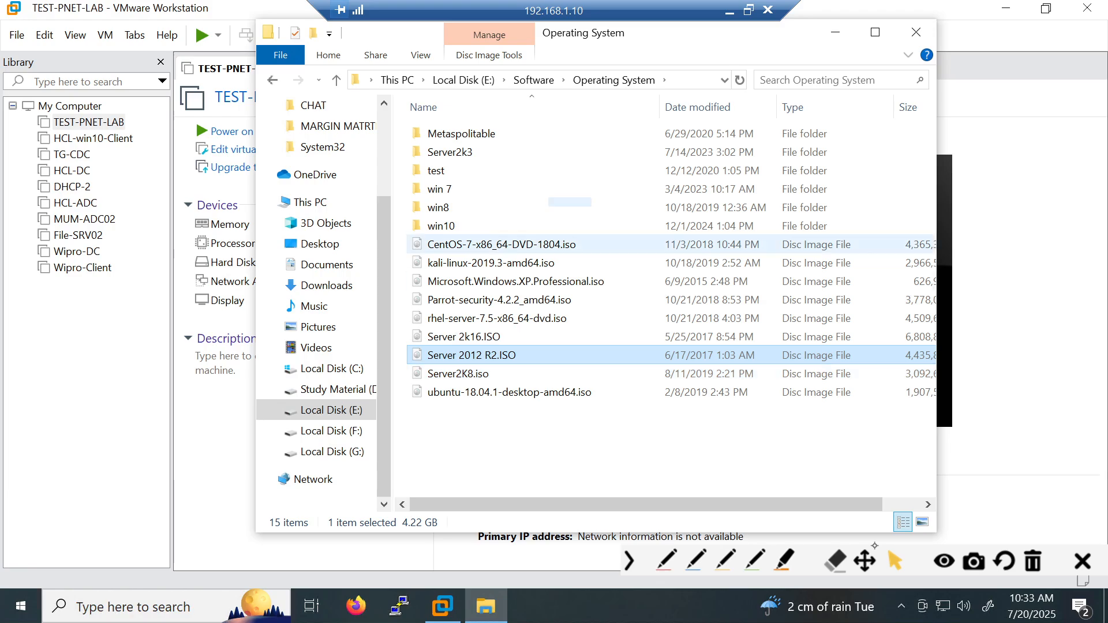
{"action": "left_click", "coordinate": [674, 80]}
{"action": "key", "text": "ctrl+c"}
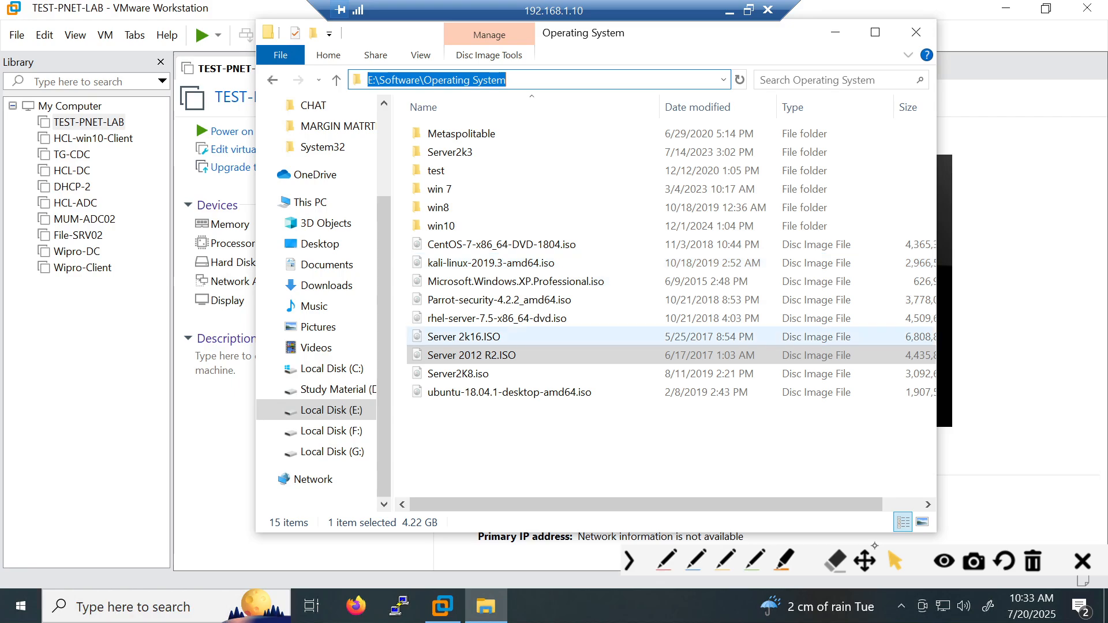
{"action": "left_click", "coordinate": [917, 33]}
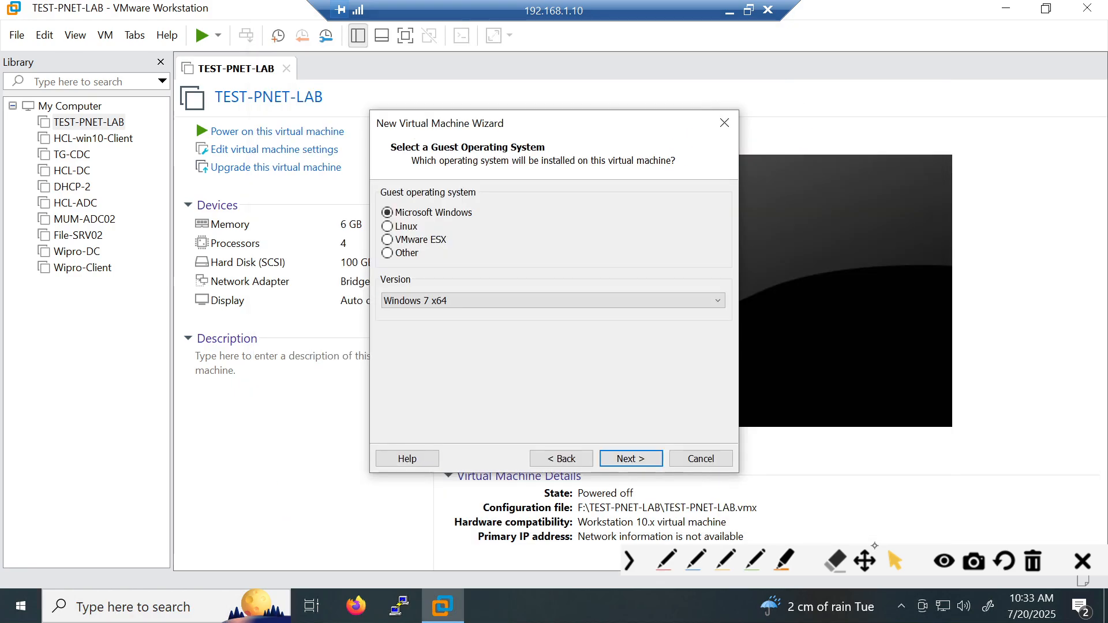
- Pick Windows Server 2012 from the Version list and continue to the naming page
{"action": "left_click", "coordinate": [430, 301]}
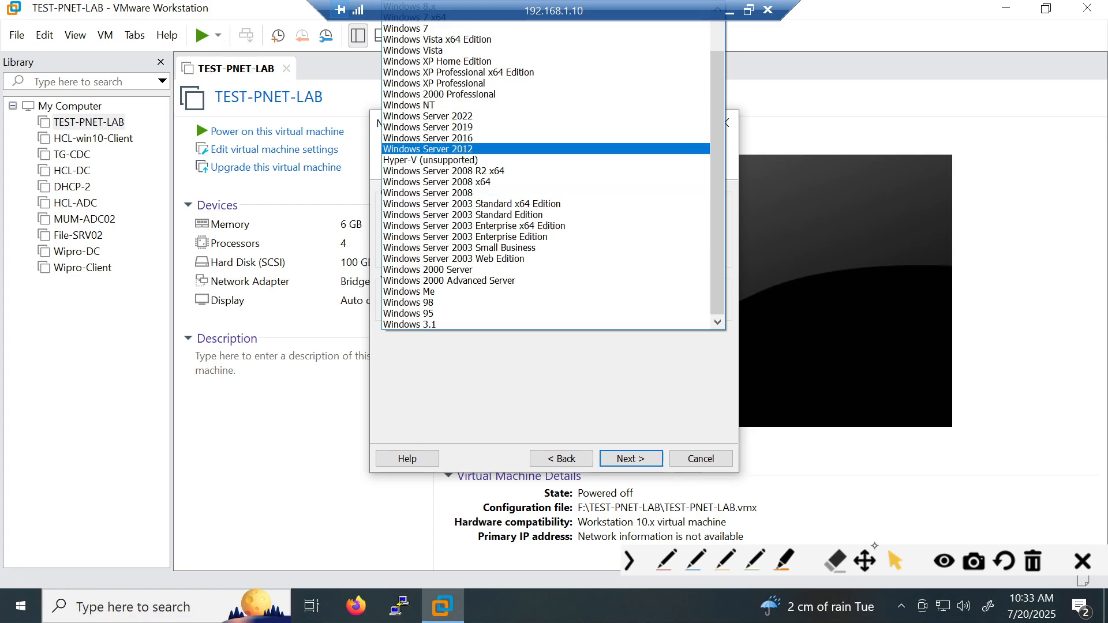
{"action": "left_click", "coordinate": [491, 149]}
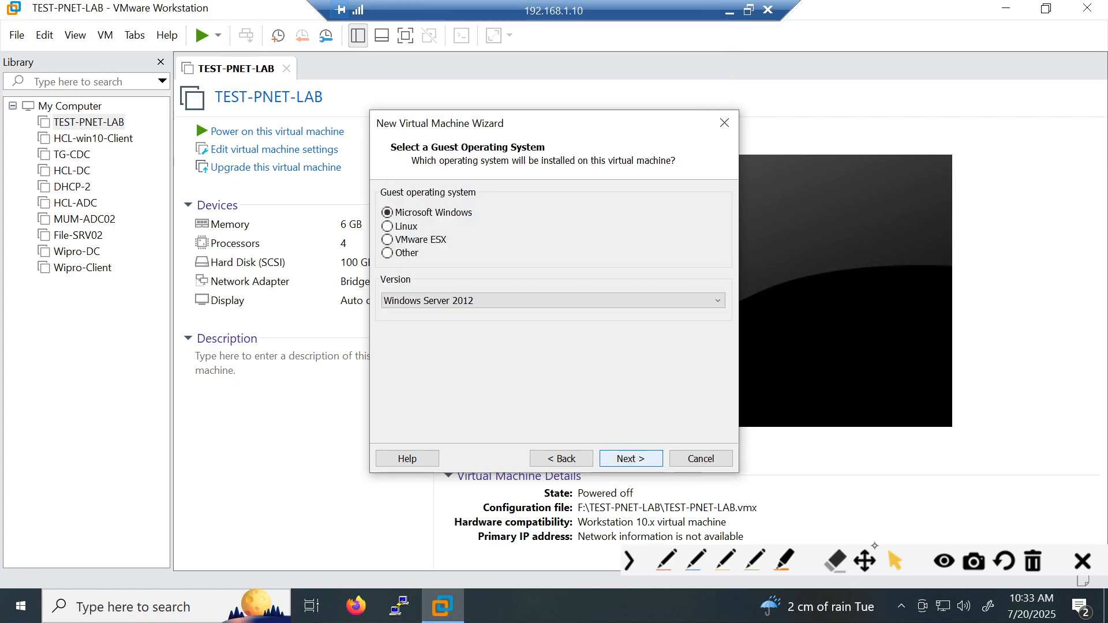
{"action": "left_click", "coordinate": [631, 458]}
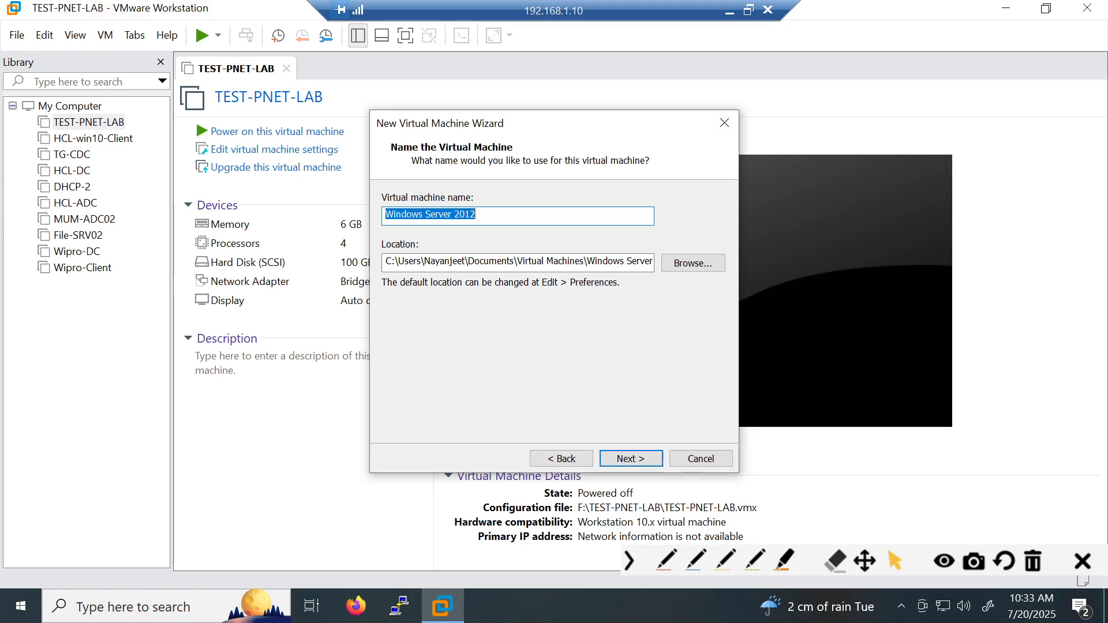
- Name the virtual machine SITC-DC
{"action": "type", "text": "I"}
{"action": "key", "text": "BackSpace"}
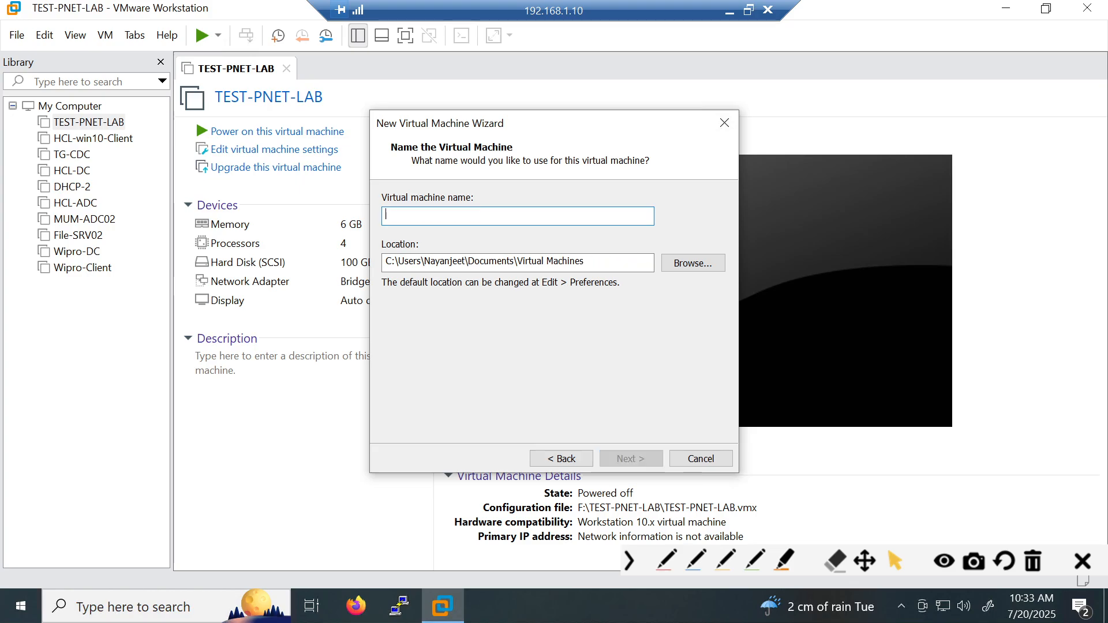
{"action": "type", "text": "SITC"}
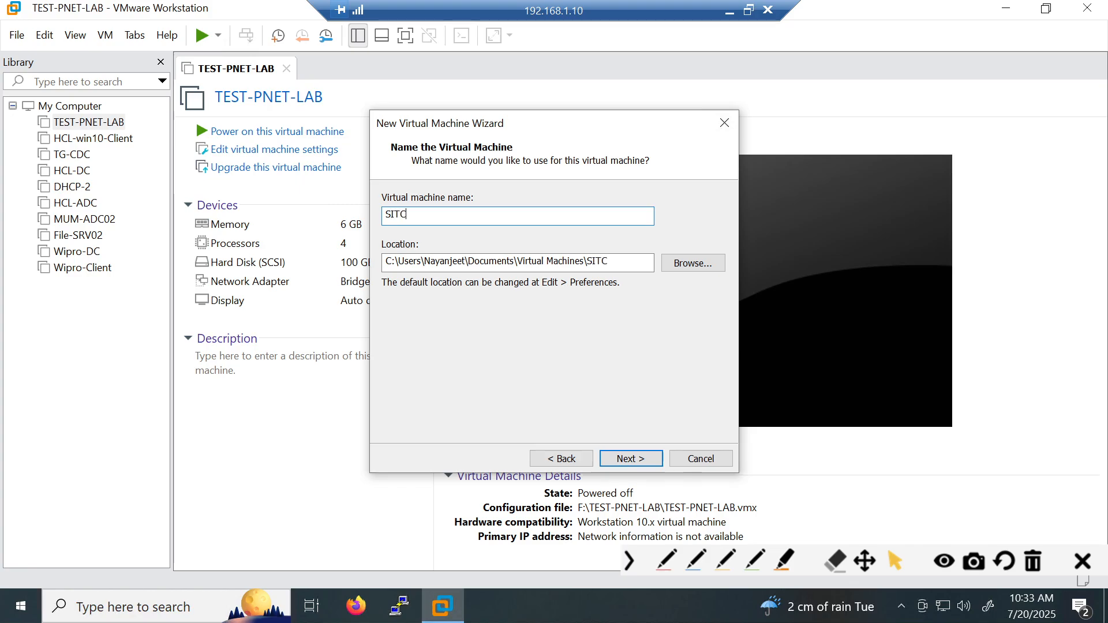
{"action": "type", "text": "-DC"}
{"action": "left_click_drag", "start_coordinate": [407, 214], "coordinate": [385, 214]}
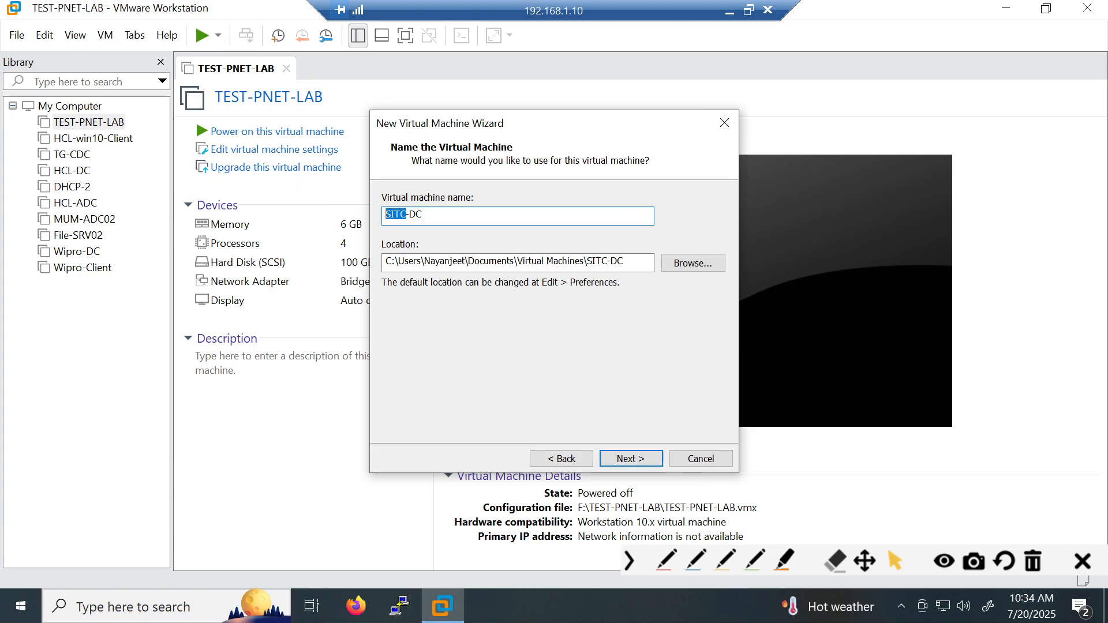
{"action": "key", "text": "ctrl+a"}
- Paste E:\Software\Operating System as the location, open Browse, and briefly check the drives in File Explorer
{"action": "left_click", "coordinate": [637, 263]}
{"action": "key", "text": "ctrl+a"}
{"action": "key", "text": "ctrl+v"}
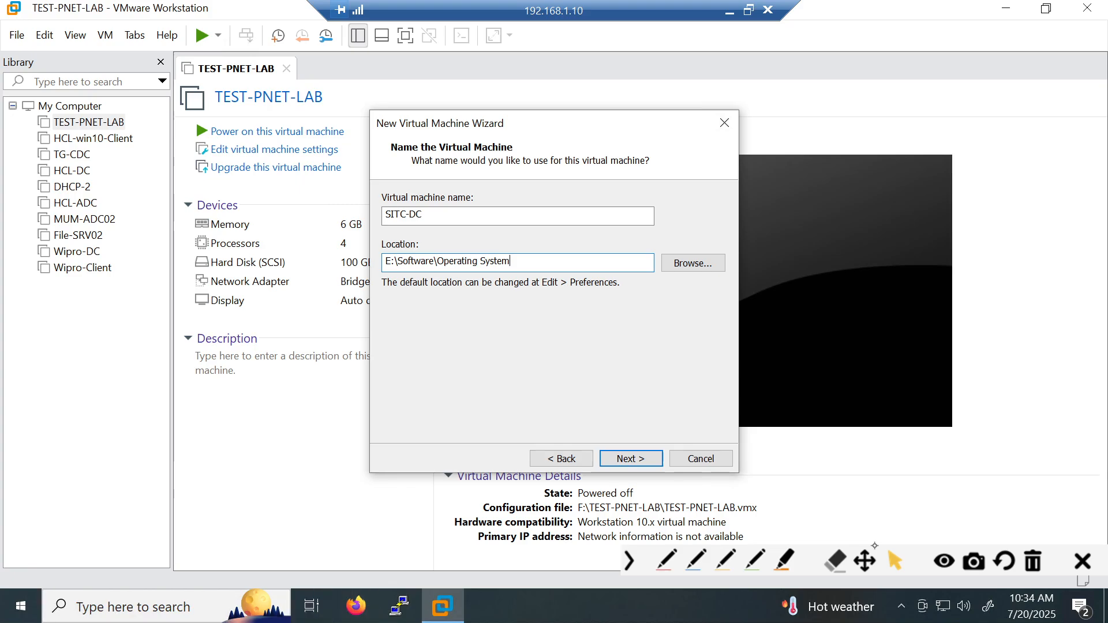
{"action": "left_click", "coordinate": [693, 263]}
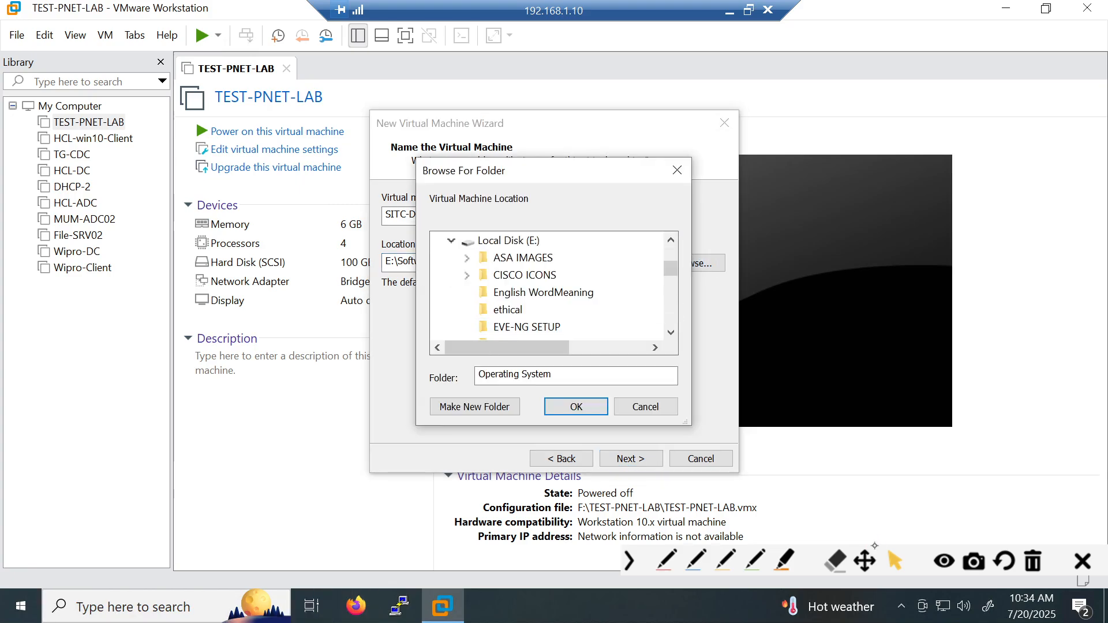
{"action": "key", "text": "super+e"}
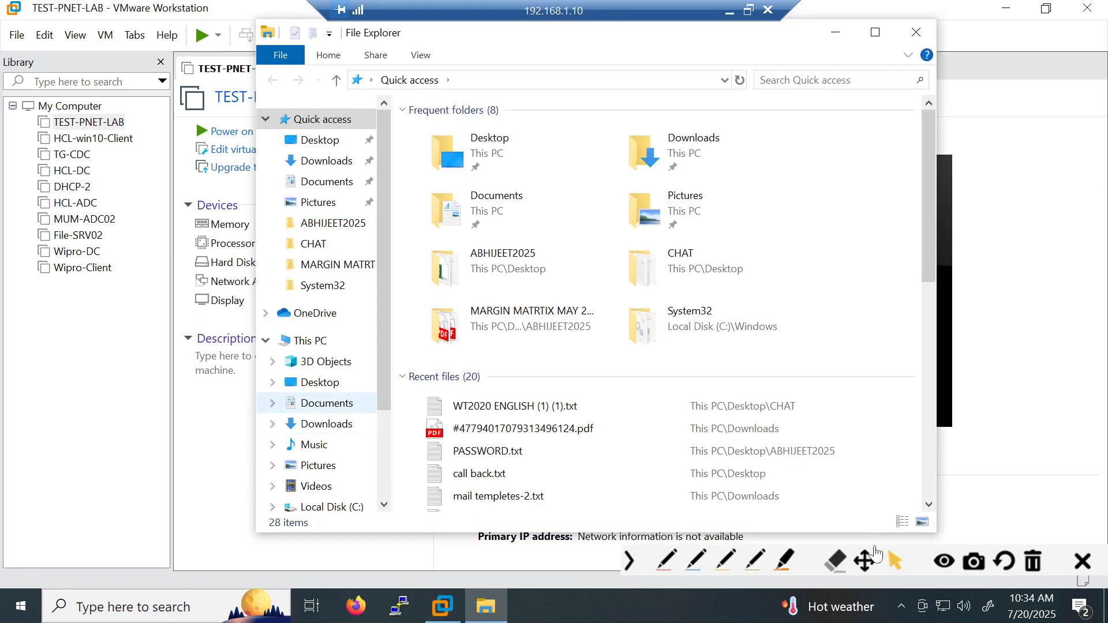
{"action": "left_click", "coordinate": [310, 341]}
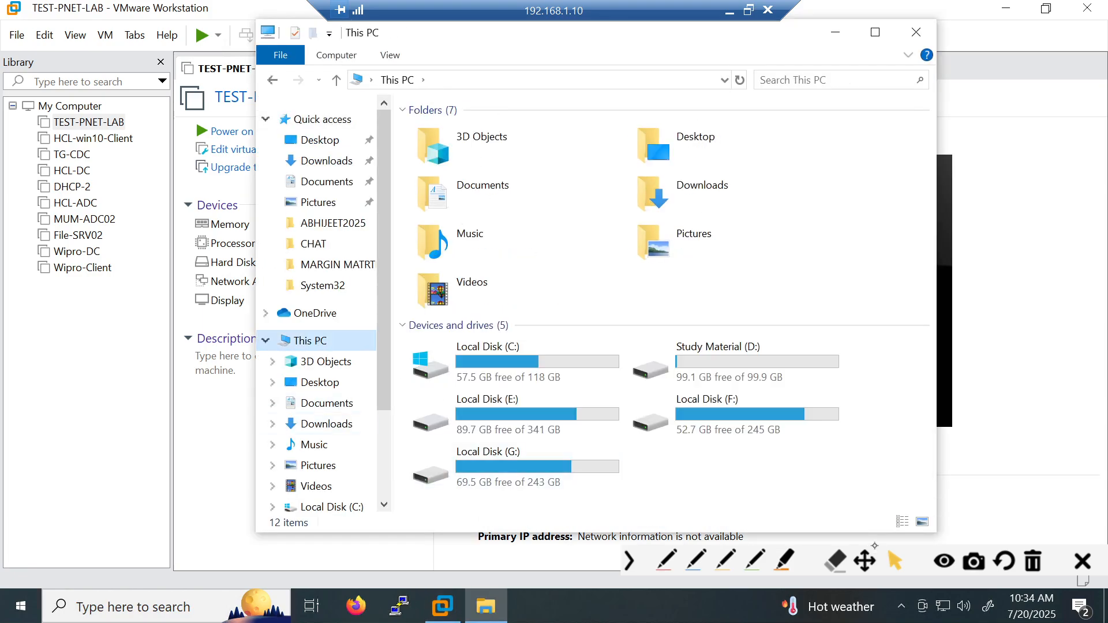
{"action": "left_click", "coordinate": [916, 32]}
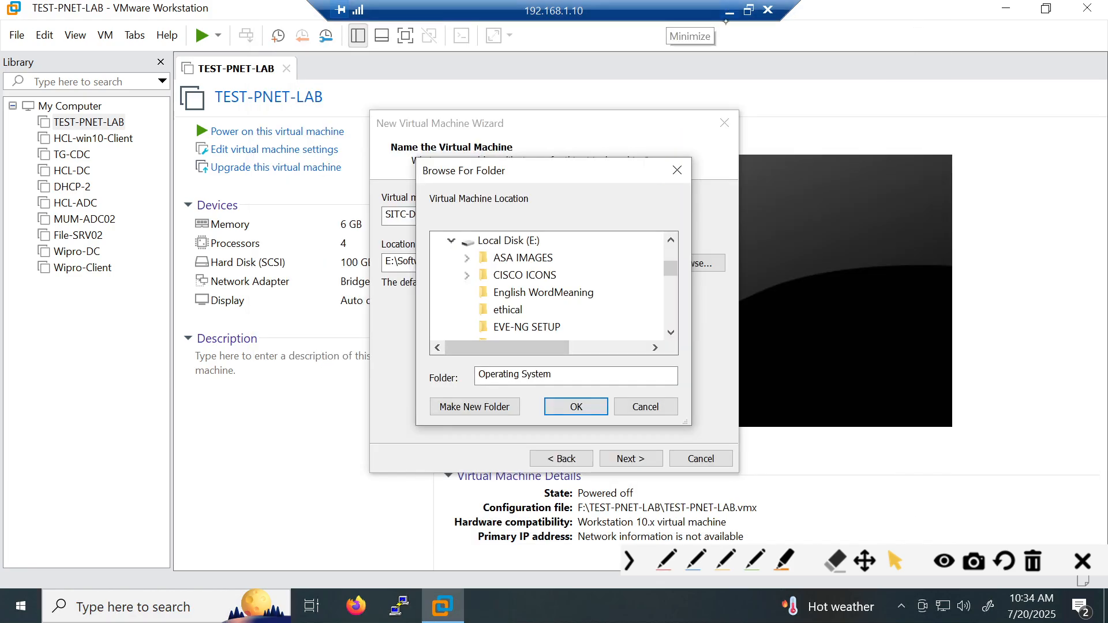
- Rename the TEST-DC folder on Local Disk (E:) to SITC-DC
{"action": "key", "text": "super+e"}
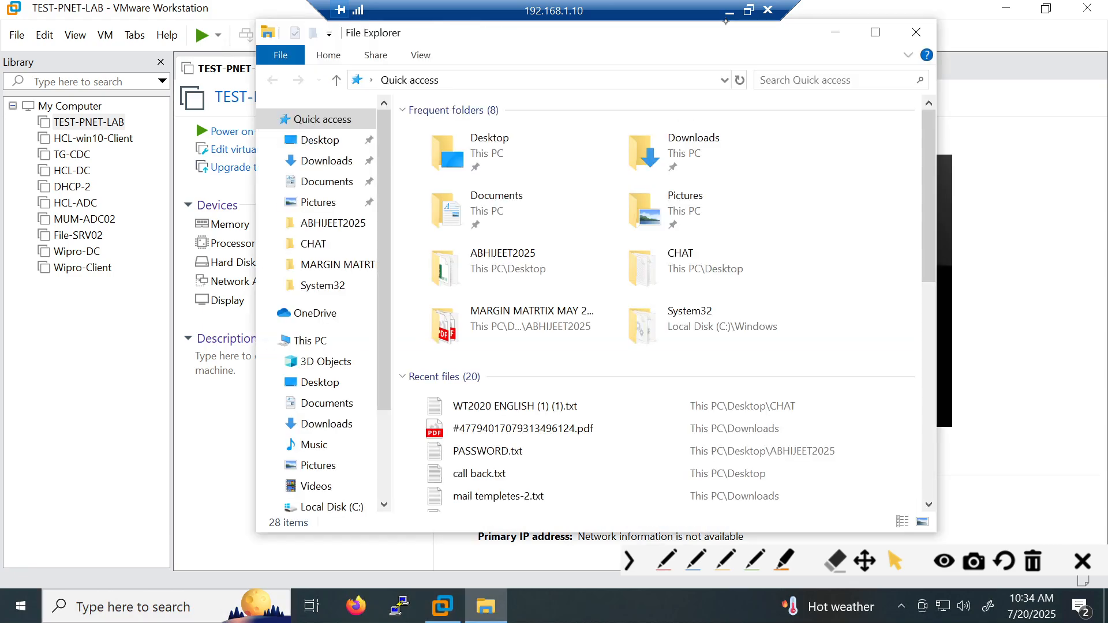
{"action": "left_click_drag", "start_coordinate": [384, 363], "coordinate": [384, 453]}
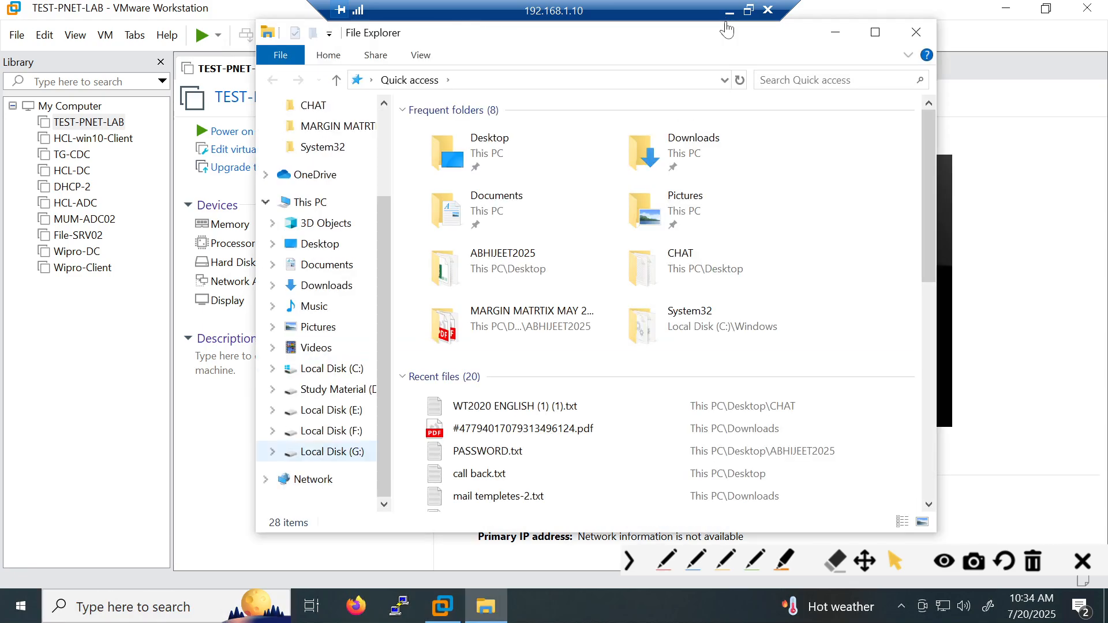
{"action": "left_click", "coordinate": [332, 410]}
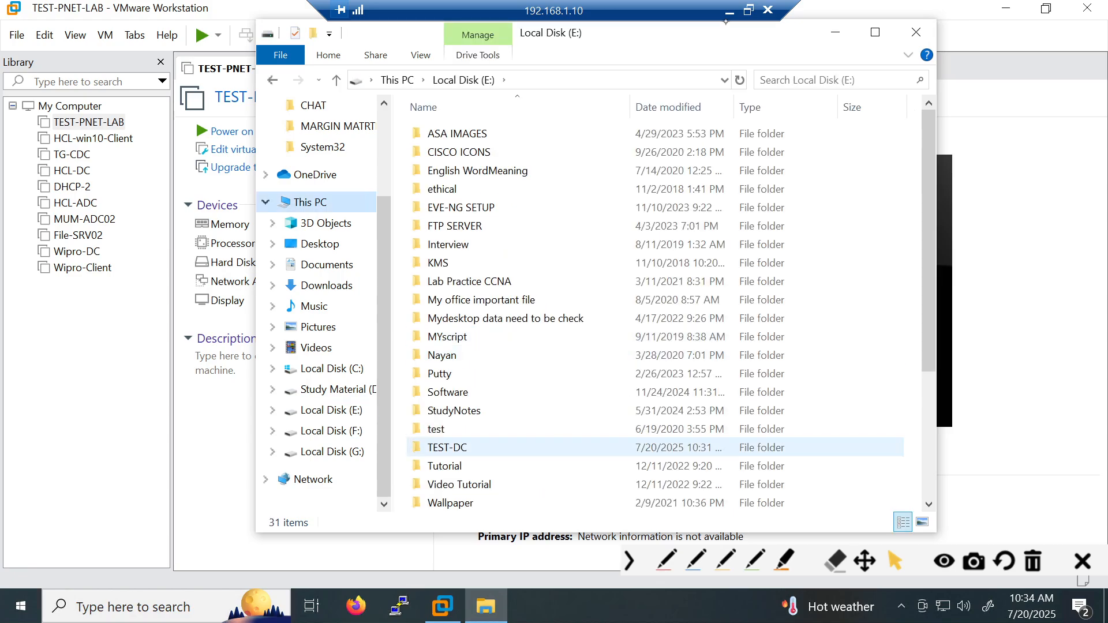
{"action": "left_click", "coordinate": [465, 448]}
{"action": "key", "text": "F2"}
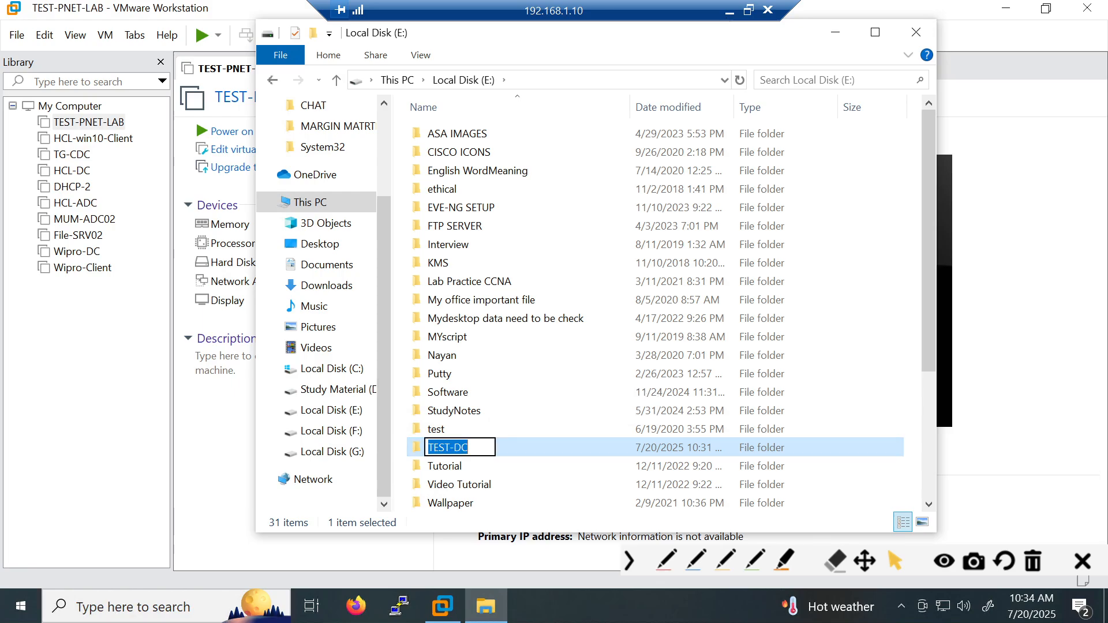
{"action": "left_click", "coordinate": [433, 448]}
{"action": "key", "text": "BackSpace"}
{"action": "key", "text": "BackSpace"}
{"action": "key", "text": "BackSpace"}
{"action": "key", "text": "BackSpace"}
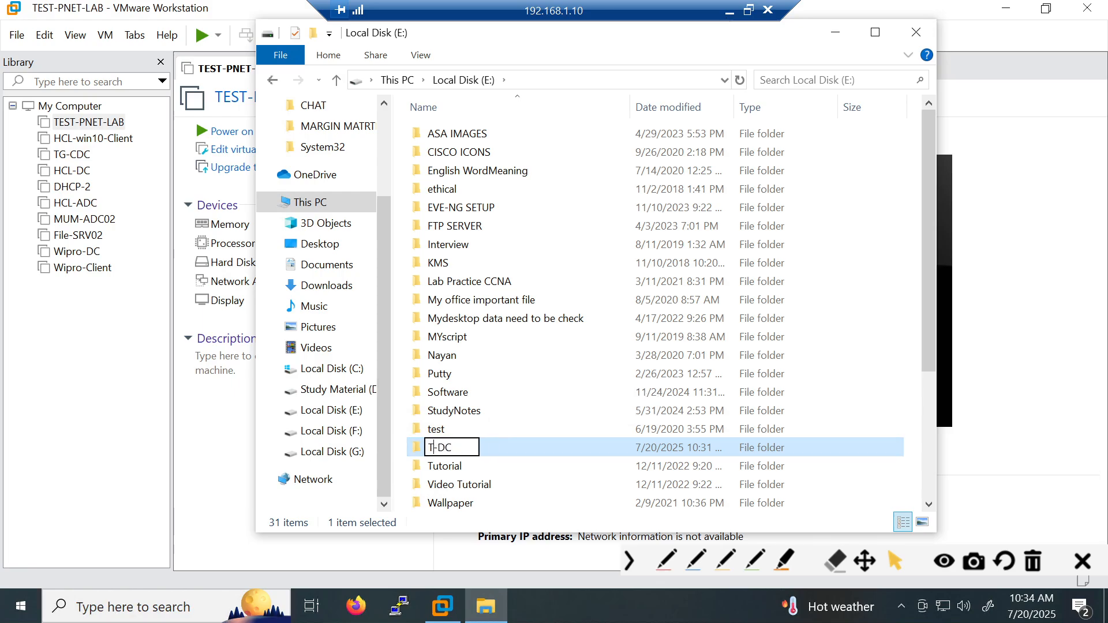
{"action": "type", "text": "s"}
{"action": "key", "text": "BackSpace"}
{"action": "type", "text": "SITC"}
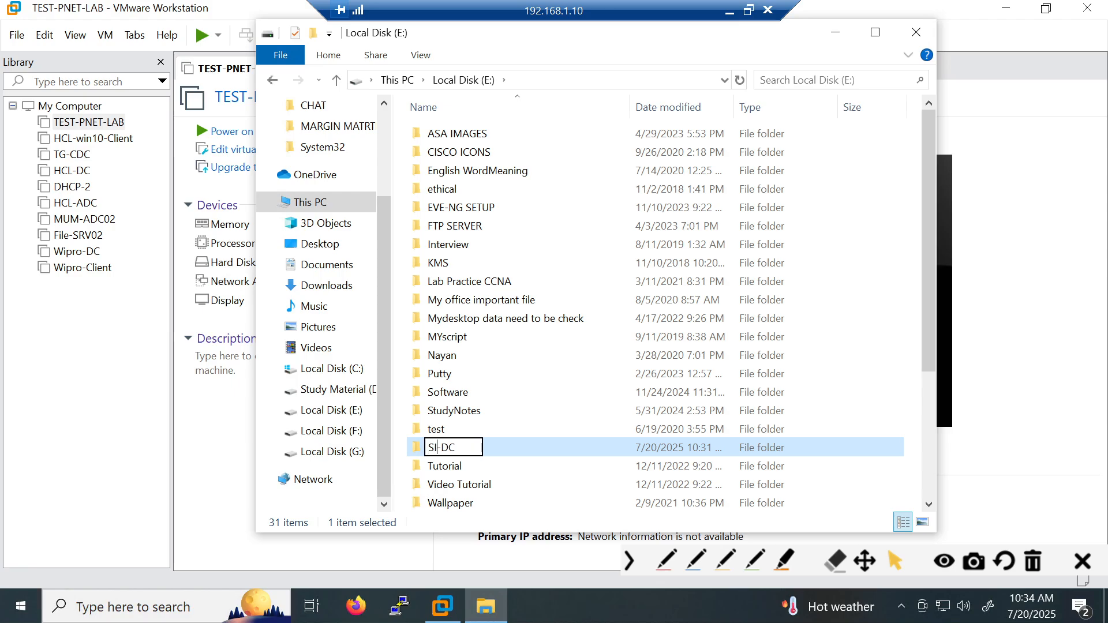
{"action": "key", "text": "Return"}
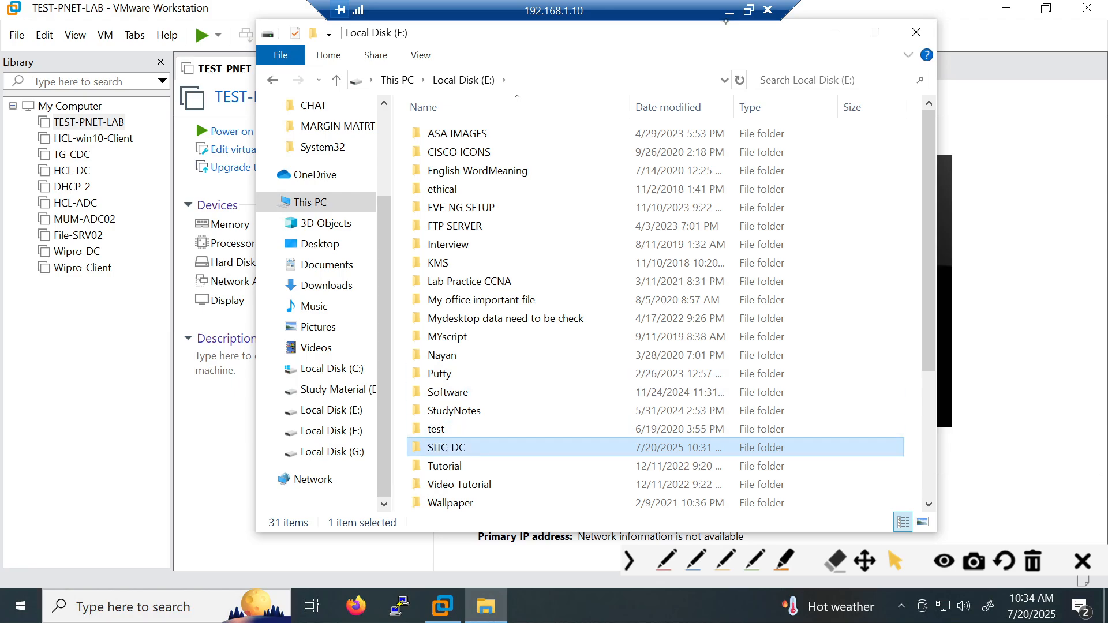
- Open SITC-DC, copy its E:\SITC-DC path, and close File Explorer
{"action": "key", "text": "Return"}
{"action": "left_click", "coordinate": [572, 81]}
{"action": "key", "text": "ctrl+c"}
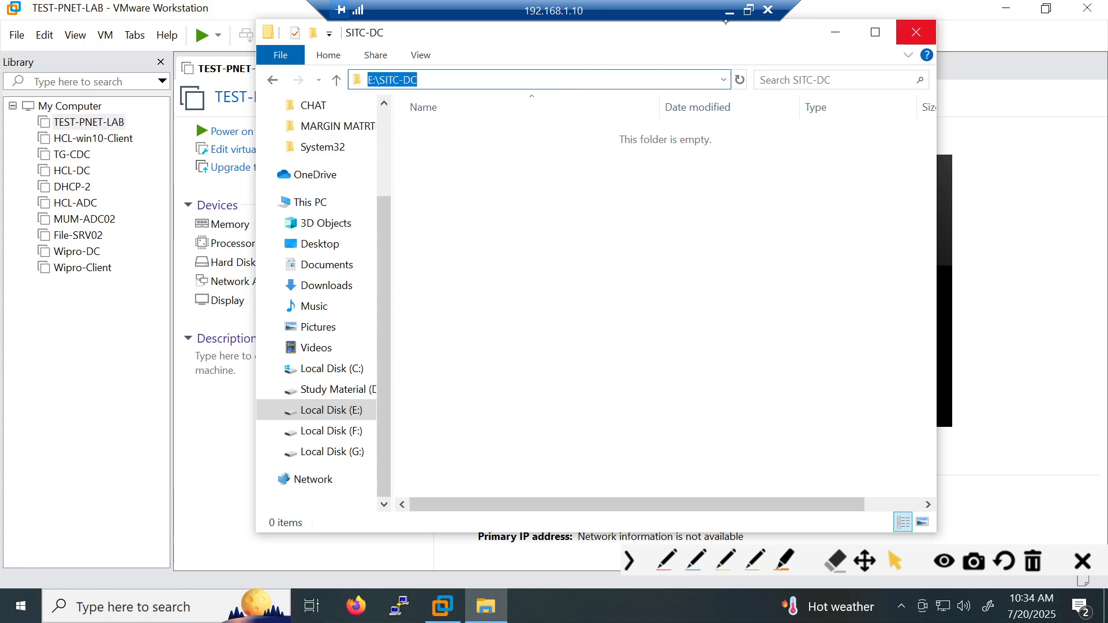
{"action": "left_click", "coordinate": [917, 31]}
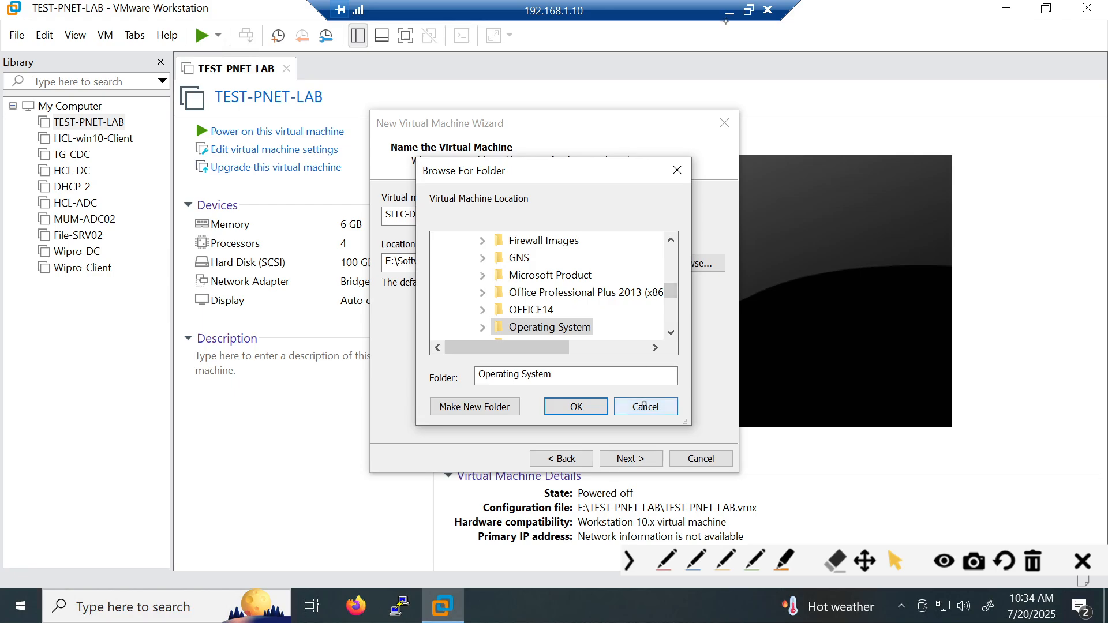
- Replace the new VM's location with the pasted path E:\SITC-DC
{"action": "left_click", "coordinate": [645, 407]}
{"action": "left_click_drag", "start_coordinate": [515, 262], "coordinate": [384, 262]}
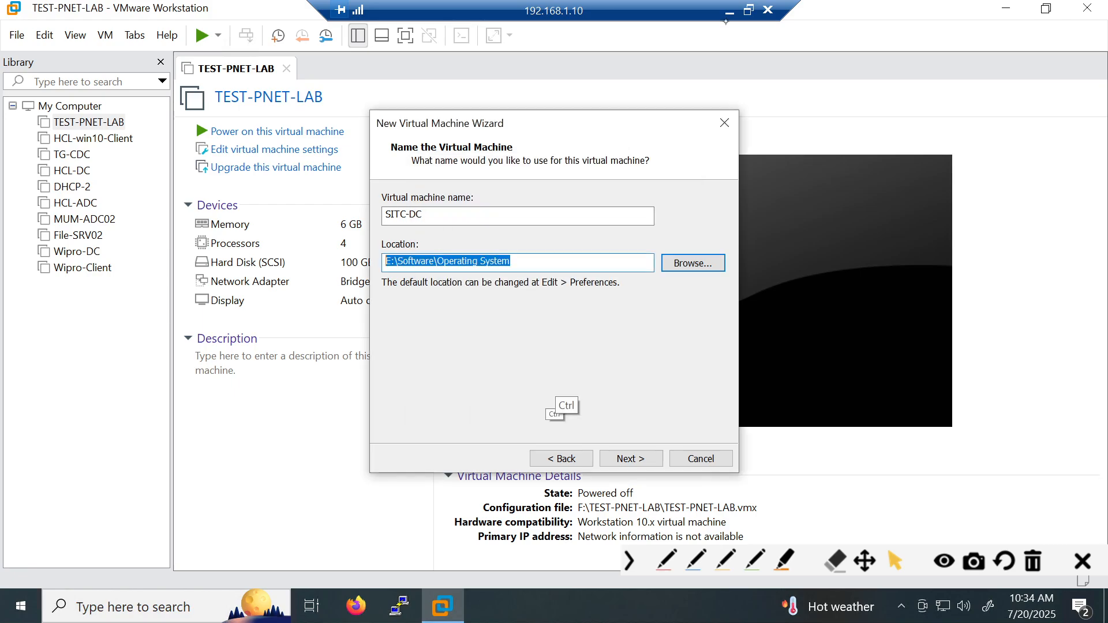
{"action": "key", "text": "ctrl+v"}
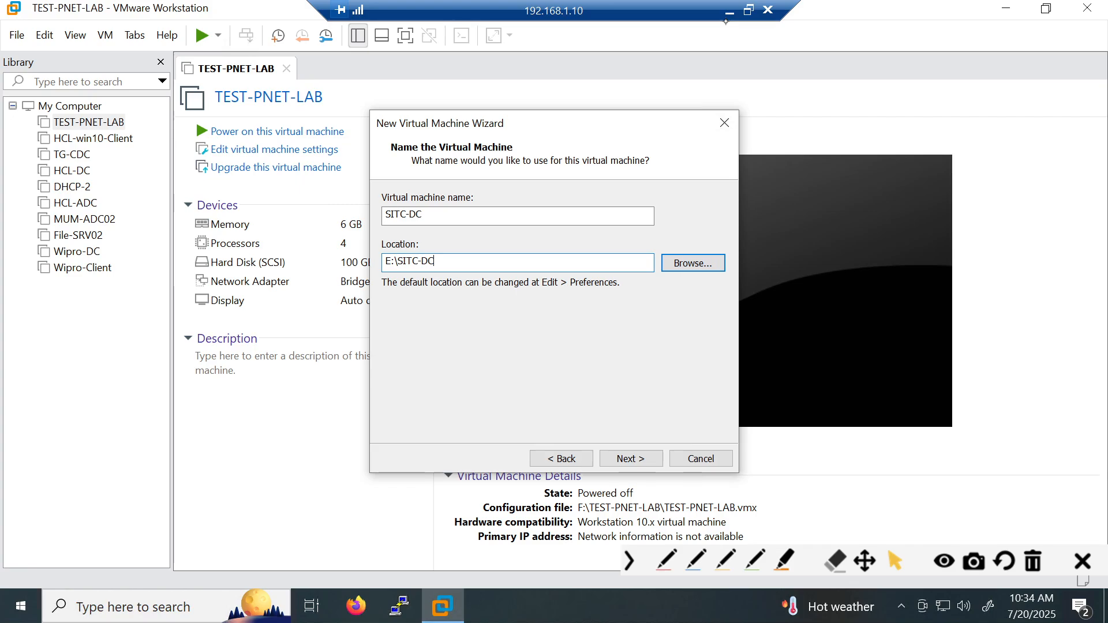
- Set the maximum disk size to 100 GB
{"action": "left_click", "coordinate": [631, 458]}
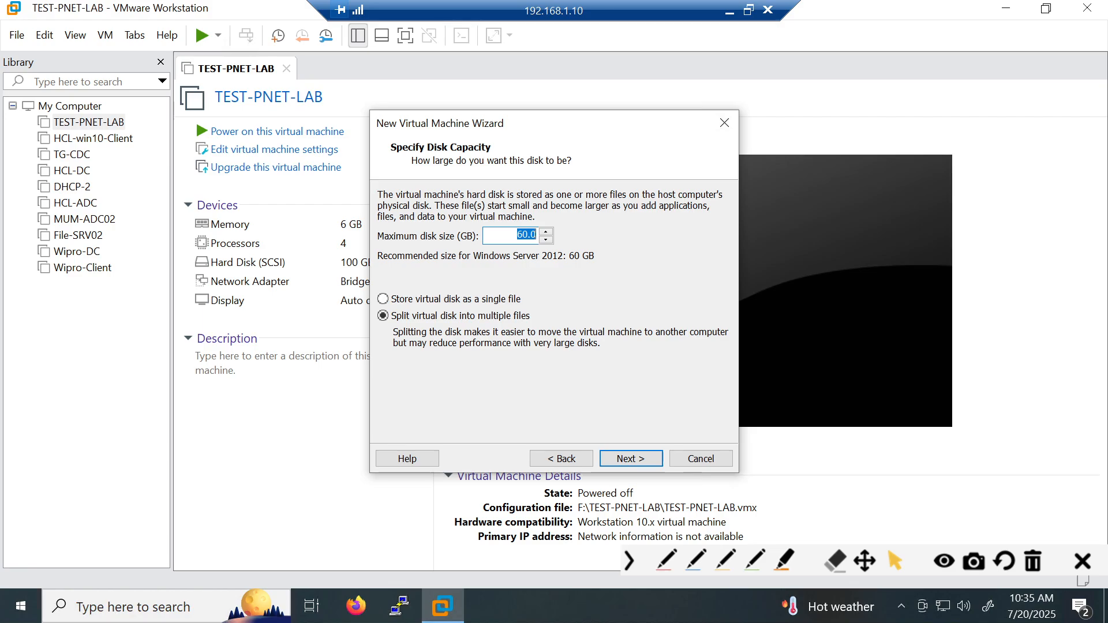
{"action": "type", "text": "1000"}
{"action": "key", "text": "BackSpace"}
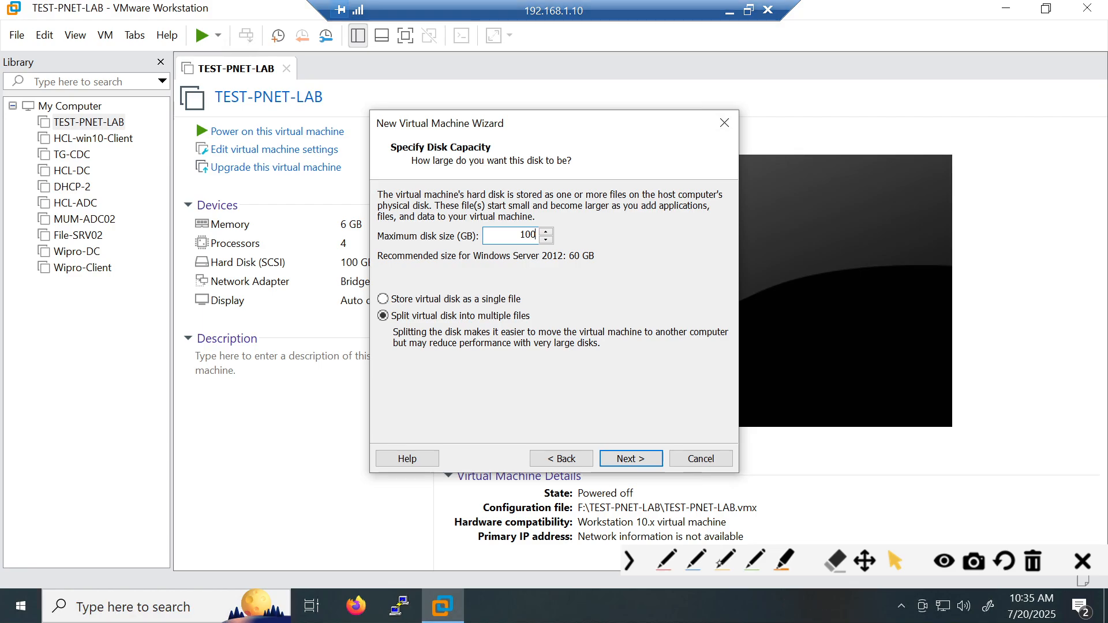
- Annotate the single-file and split-file disk storage options in red, then clear the markings
{"action": "left_click", "coordinate": [666, 560]}
{"action": "left_click_drag", "start_coordinate": [379, 289], "coordinate": [502, 288]}
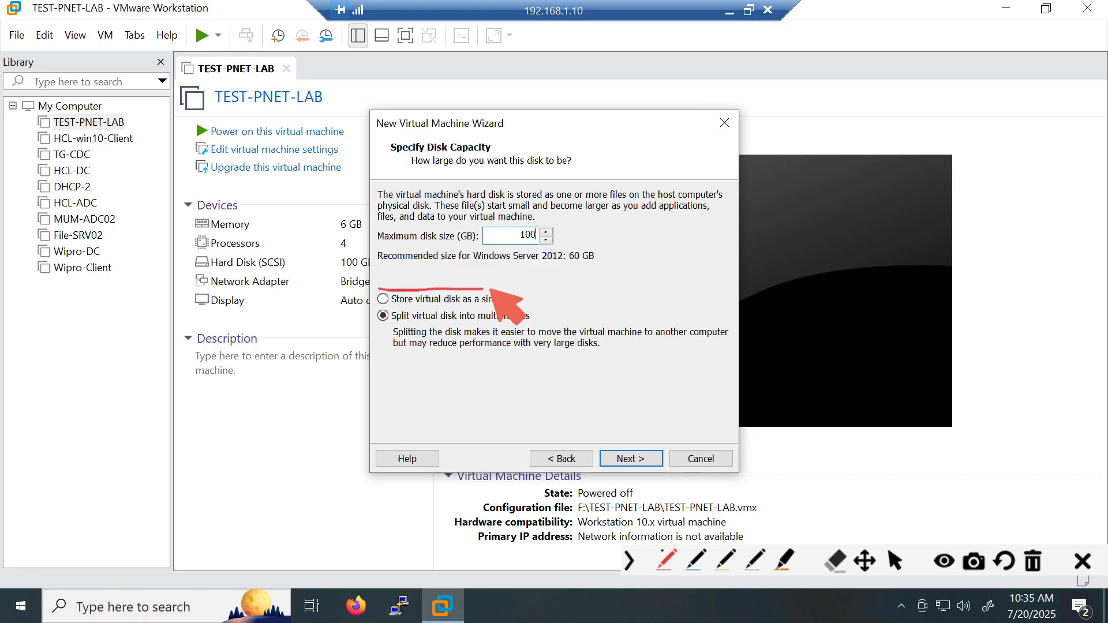
{"action": "mouse_move", "coordinate": [376, 289]}
{"action": "left_mouse_down"}
{"action": "mouse_move", "coordinate": [406, 311]}
{"action": "mouse_move", "coordinate": [498, 283]}
{"action": "left_mouse_up"}
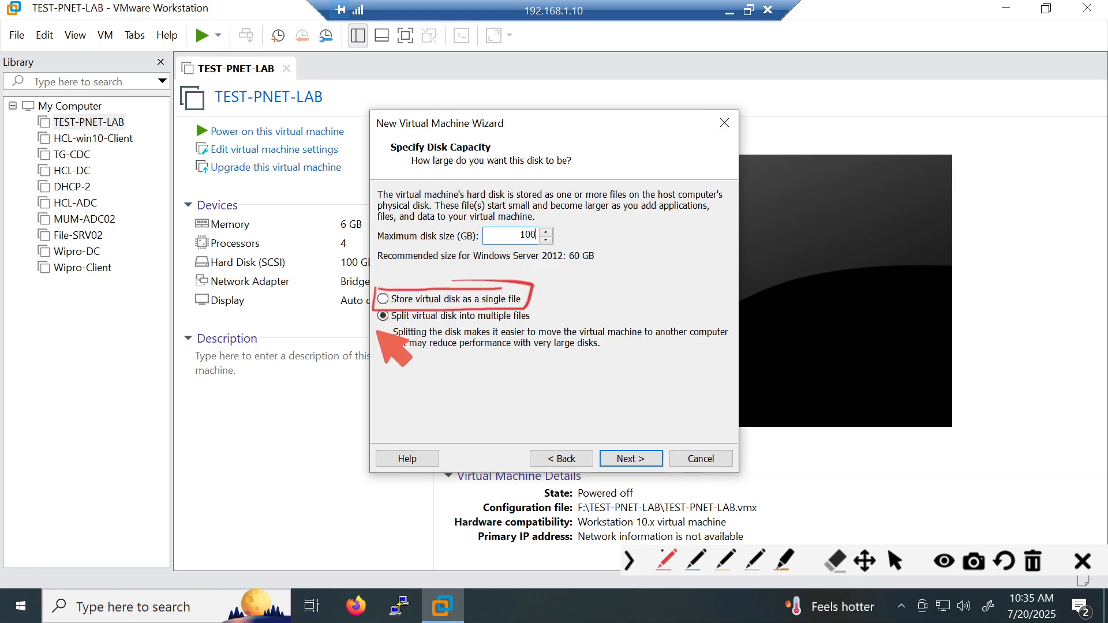
{"action": "left_click_drag", "start_coordinate": [377, 330], "coordinate": [392, 328]}
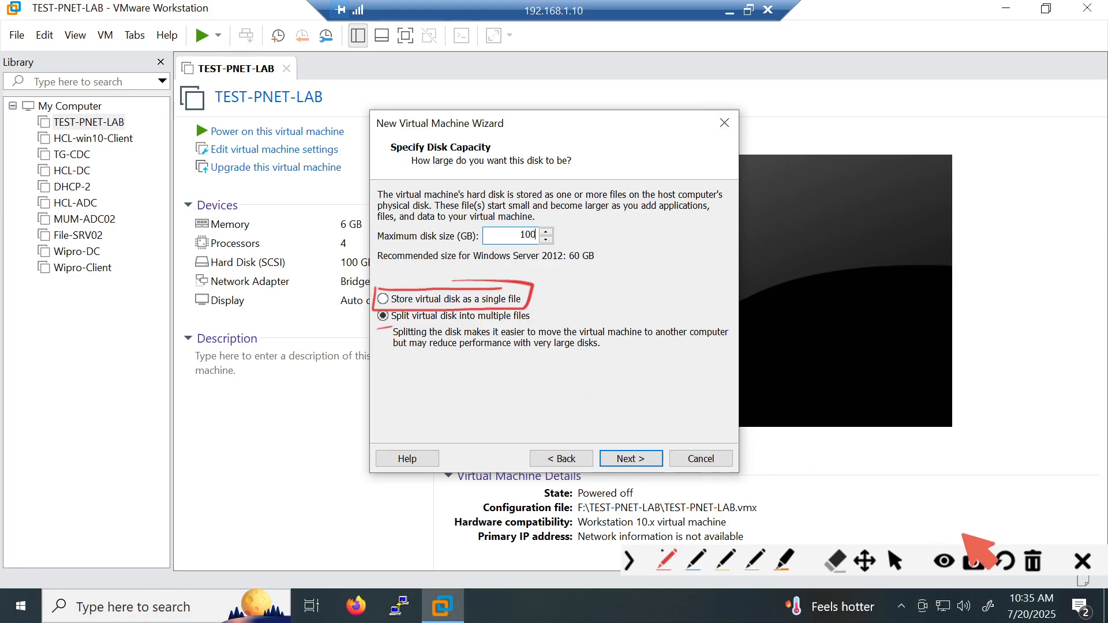
{"action": "left_click", "coordinate": [1034, 561]}
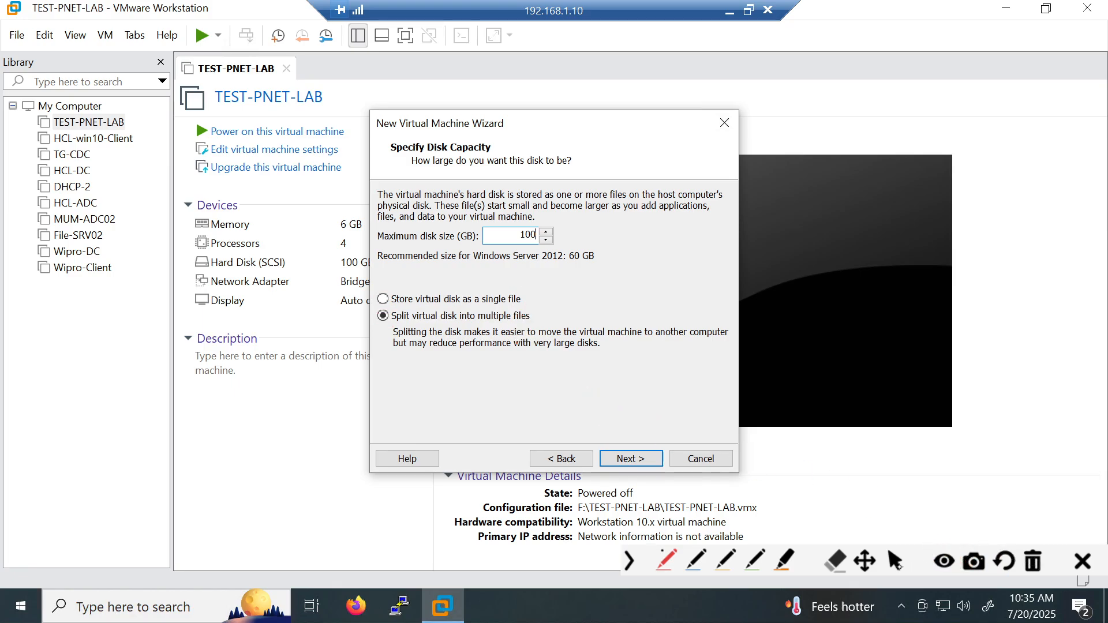
{"action": "left_click", "coordinate": [895, 561]}
- Store the virtual disk as a single file and advance to the ready-to-create summary
{"action": "left_click", "coordinate": [383, 298]}
{"action": "left_click", "coordinate": [383, 316]}
{"action": "left_click", "coordinate": [403, 299]}
{"action": "left_click", "coordinate": [624, 454]}
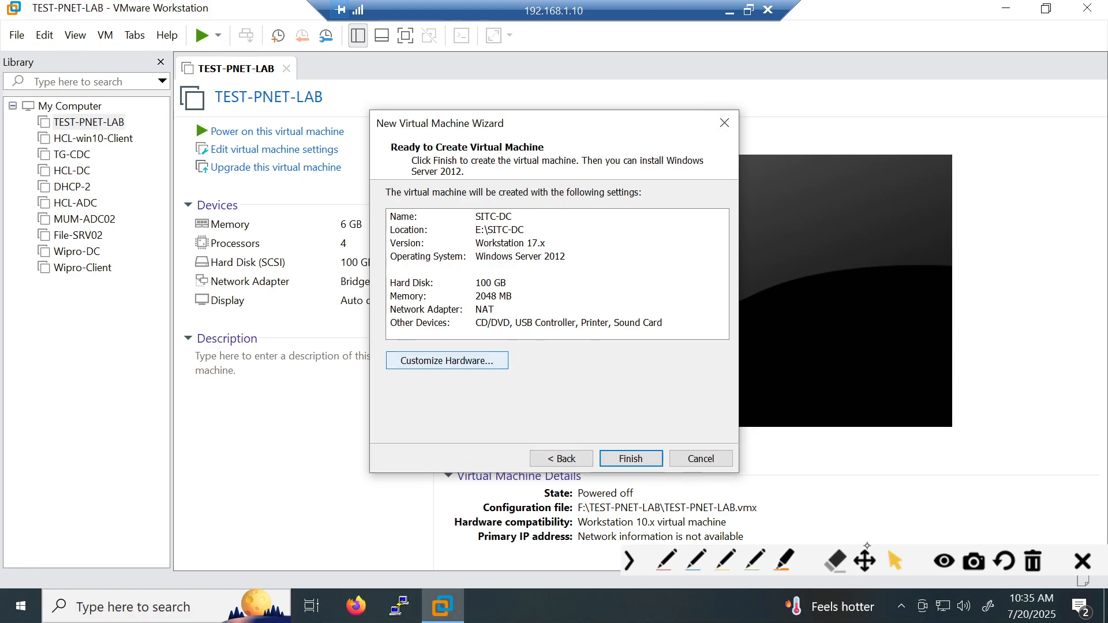
{"action": "left_click", "coordinate": [426, 363]}
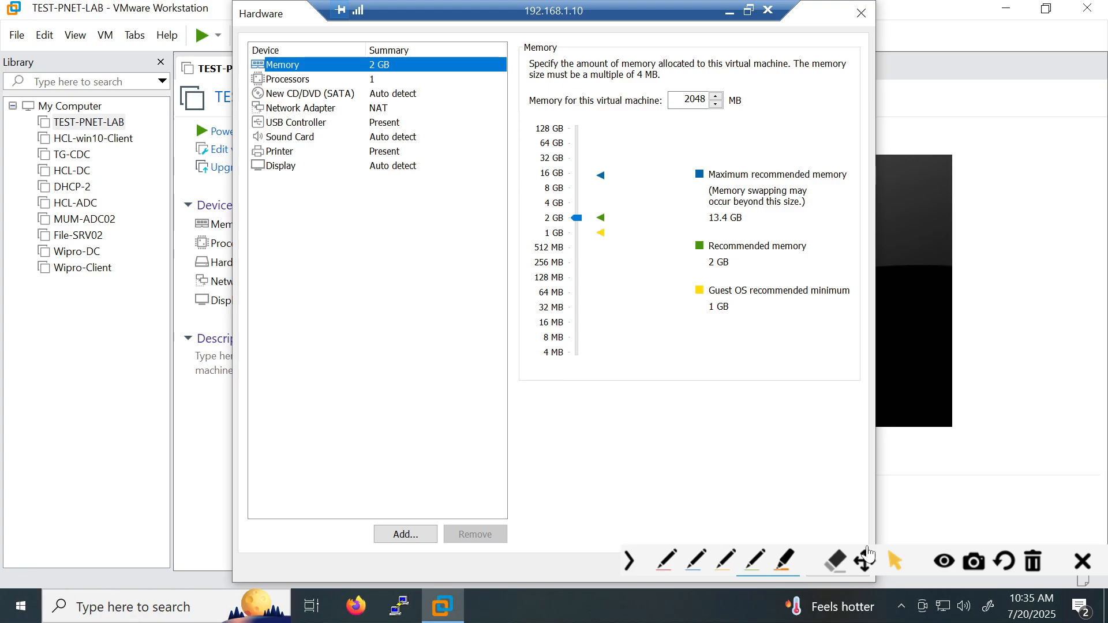
- Raise memory to 4096 MB, then reopen hardware customization on the Network Adapter
{"action": "left_click", "coordinate": [554, 203]}
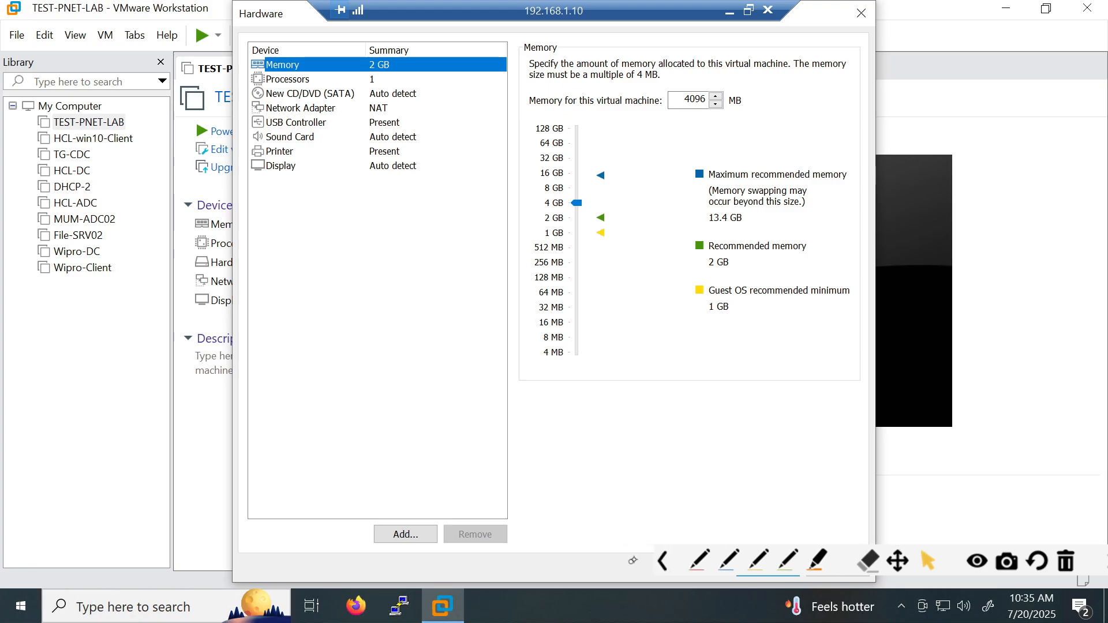
{"action": "left_click", "coordinate": [630, 560]}
{"action": "left_click", "coordinate": [754, 568]}
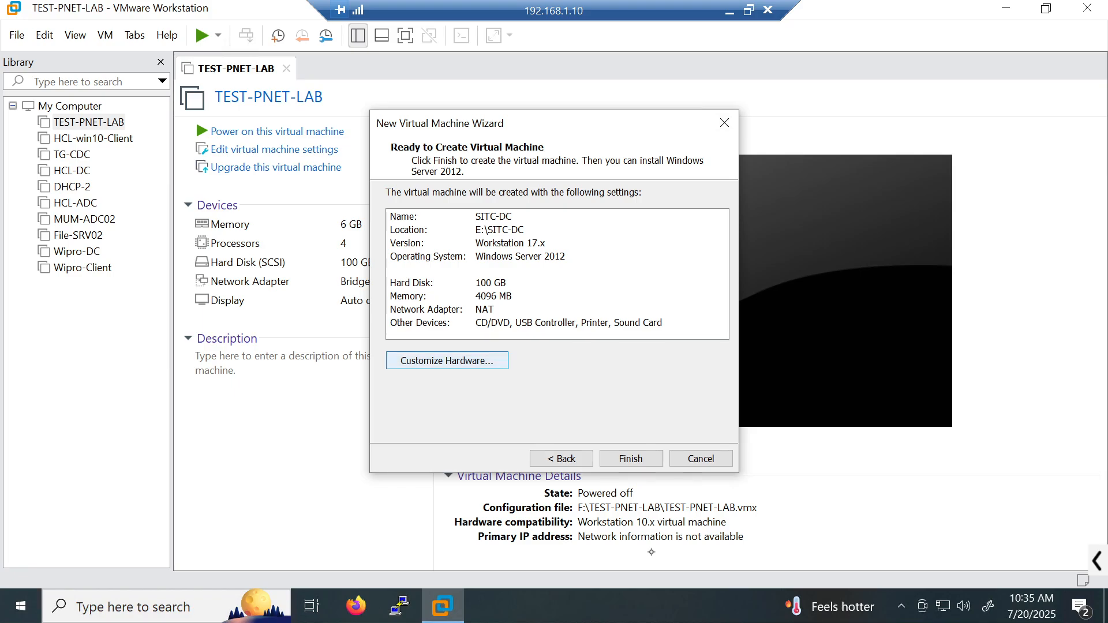
{"action": "left_click", "coordinate": [430, 362]}
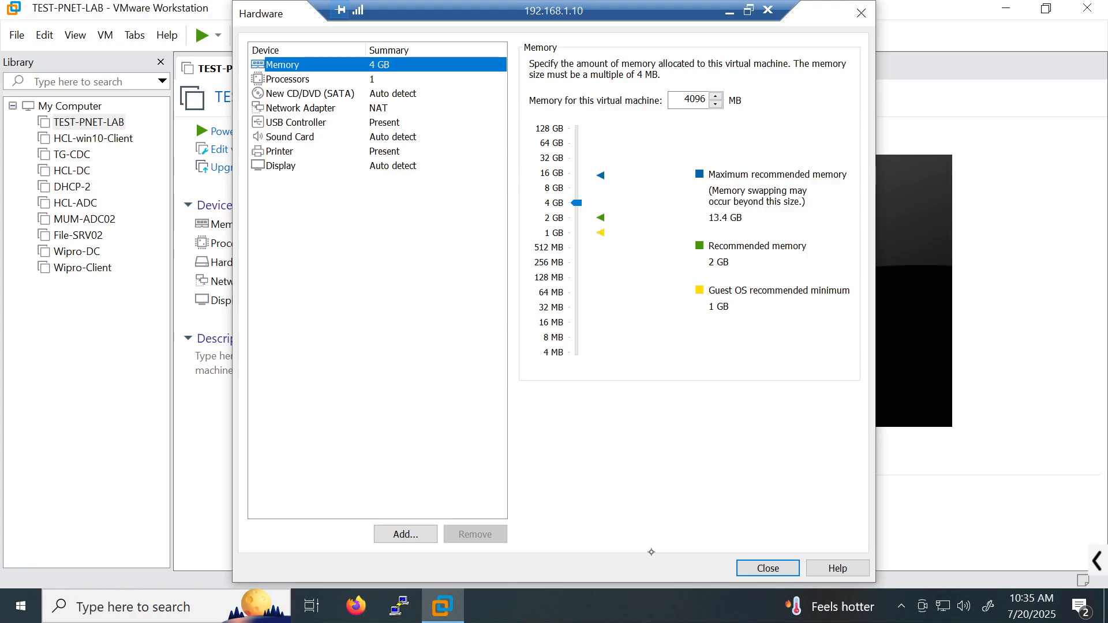
{"action": "key", "text": "Down"}
{"action": "key", "text": "Down"}
{"action": "key", "text": "Down"}
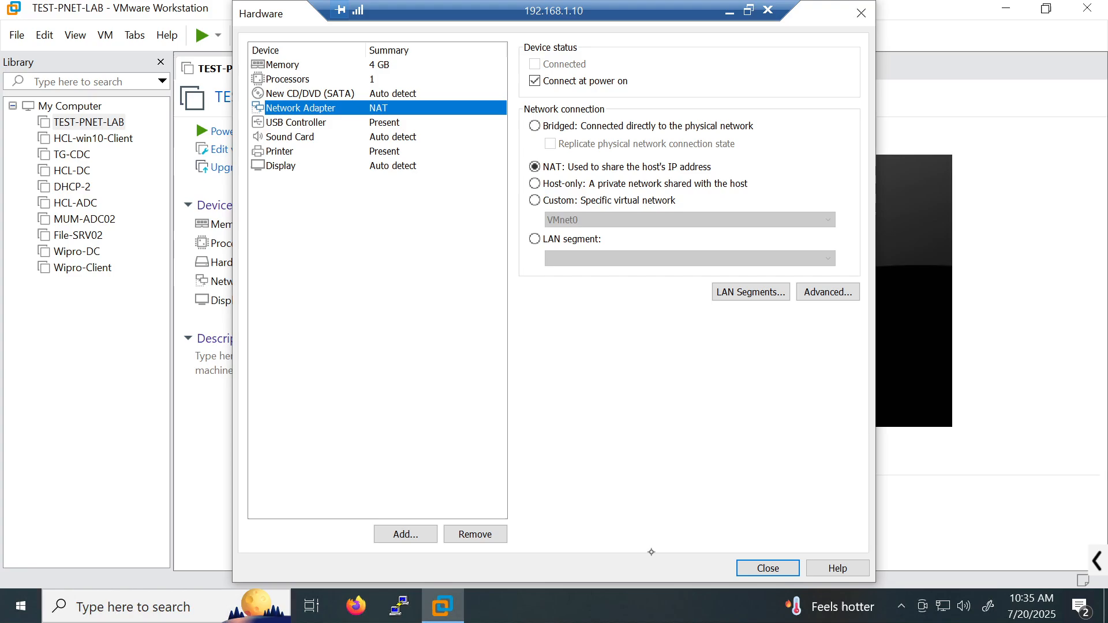
- Change the network adapter from NAT to Bridged and close hardware customization
{"action": "key", "text": "alt+b"}
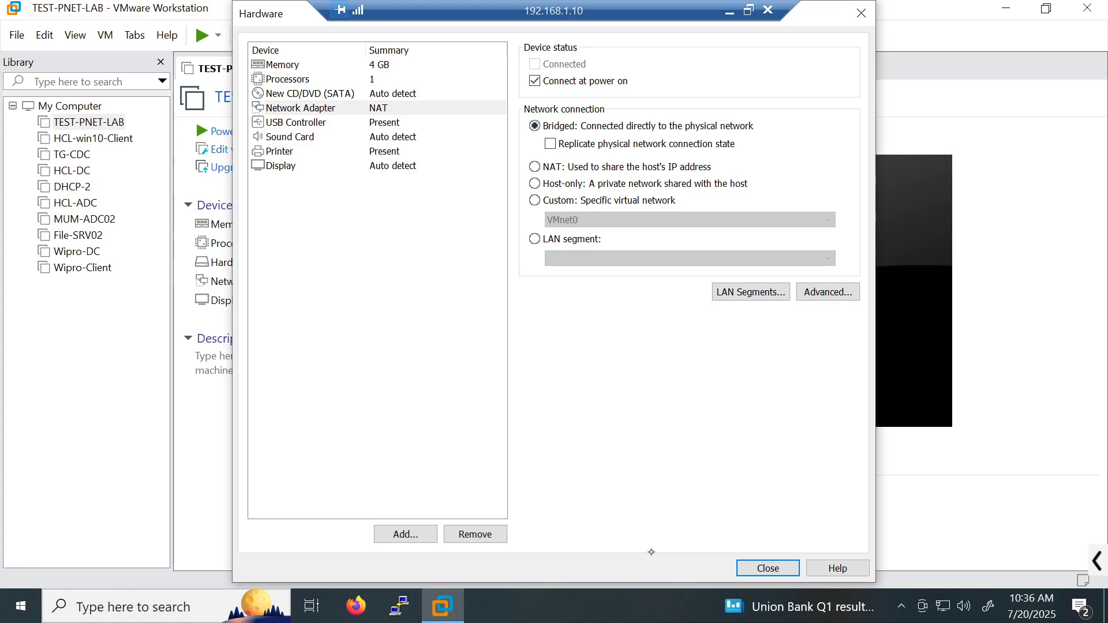
{"action": "key", "text": "Return"}
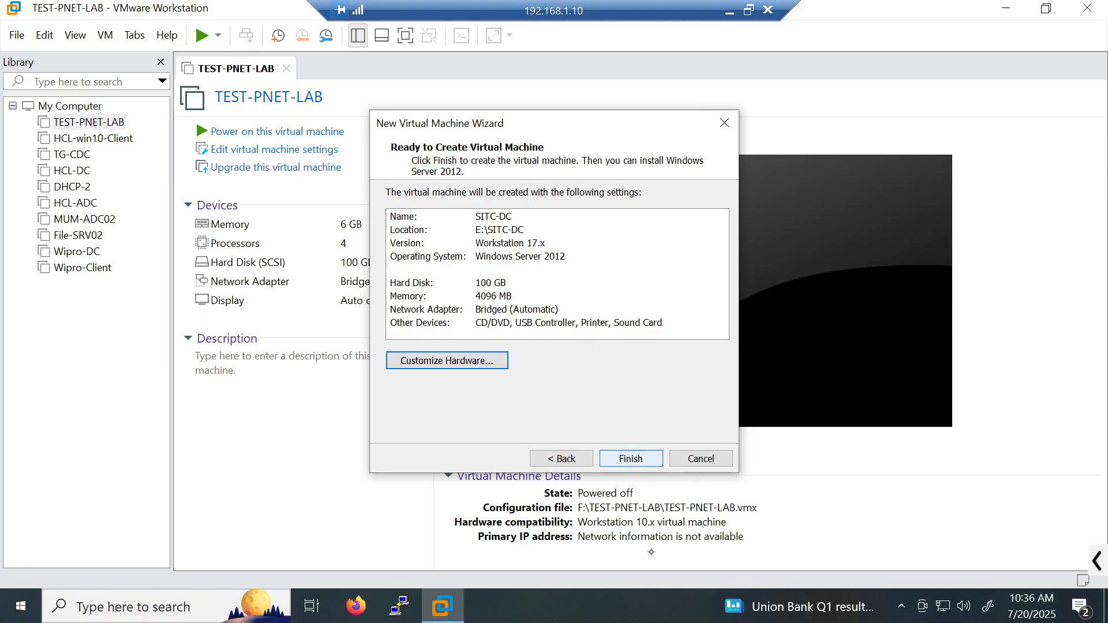
- Finish creating SITC-DC and bring the Remote Desktop window back to the front
{"action": "key", "text": "Return"}
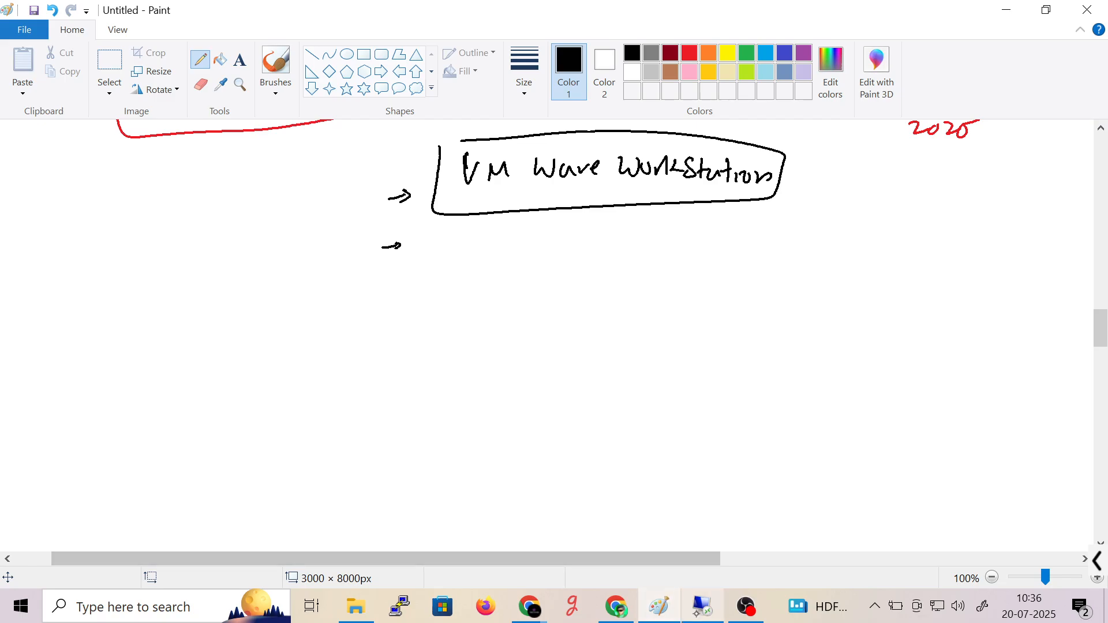
{"action": "left_click", "coordinate": [703, 607]}
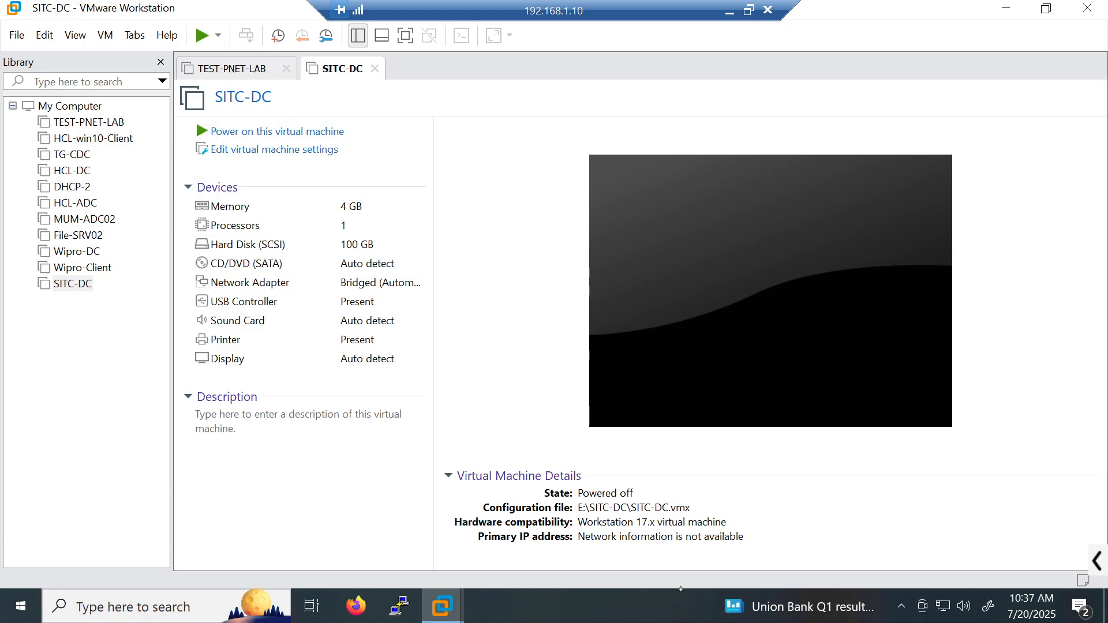
- Select CD/DVD (SATA) in SITC-DC's device list and open its settings
{"action": "key", "text": "Down"}
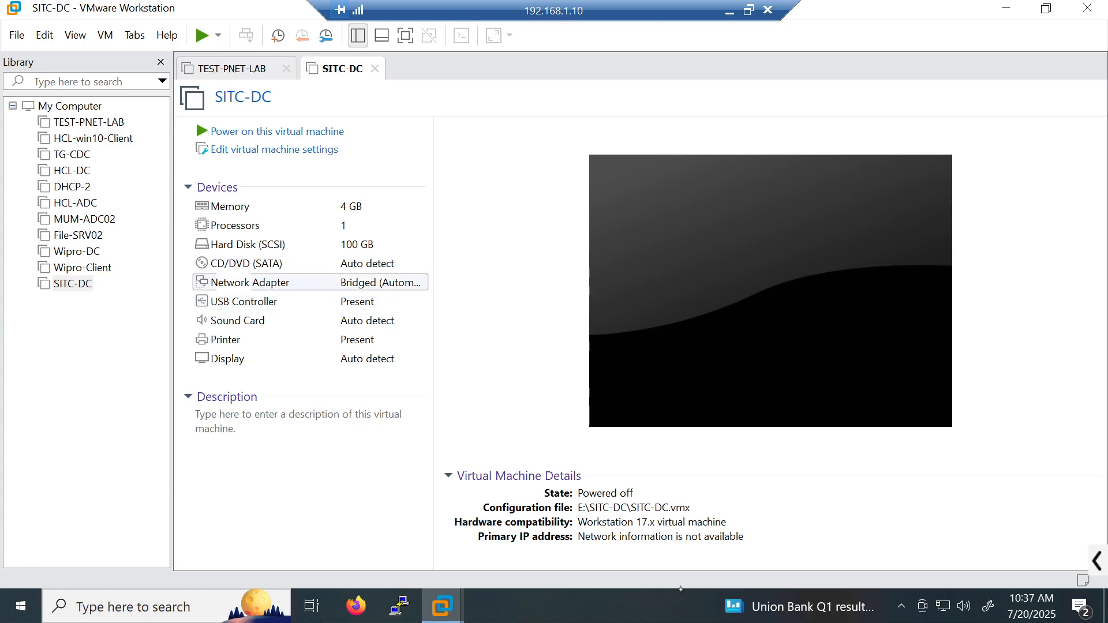
{"action": "key", "text": "Up"}
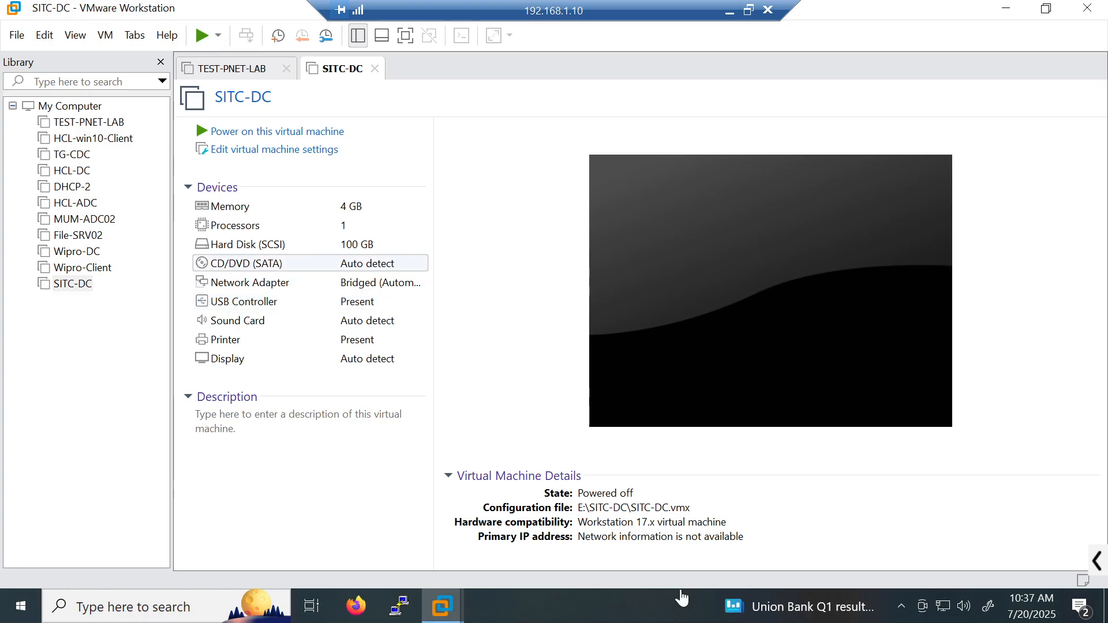
{"action": "key", "text": "Return"}
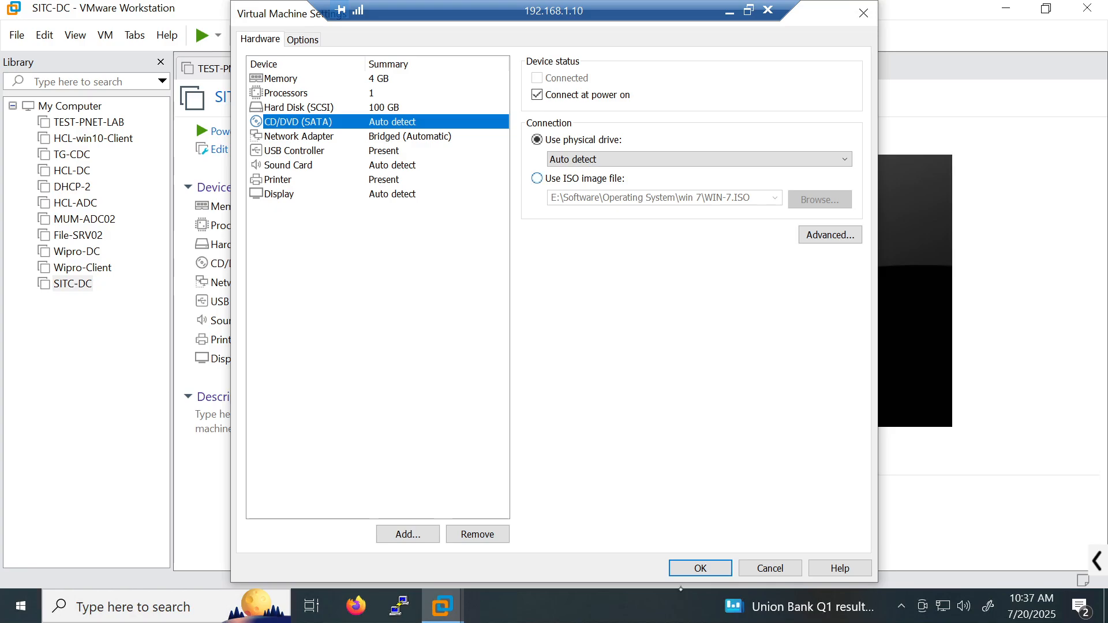
- Switch the drive to Use ISO image file and circle the option in red, then clear the marks
{"action": "left_click", "coordinate": [537, 178]}
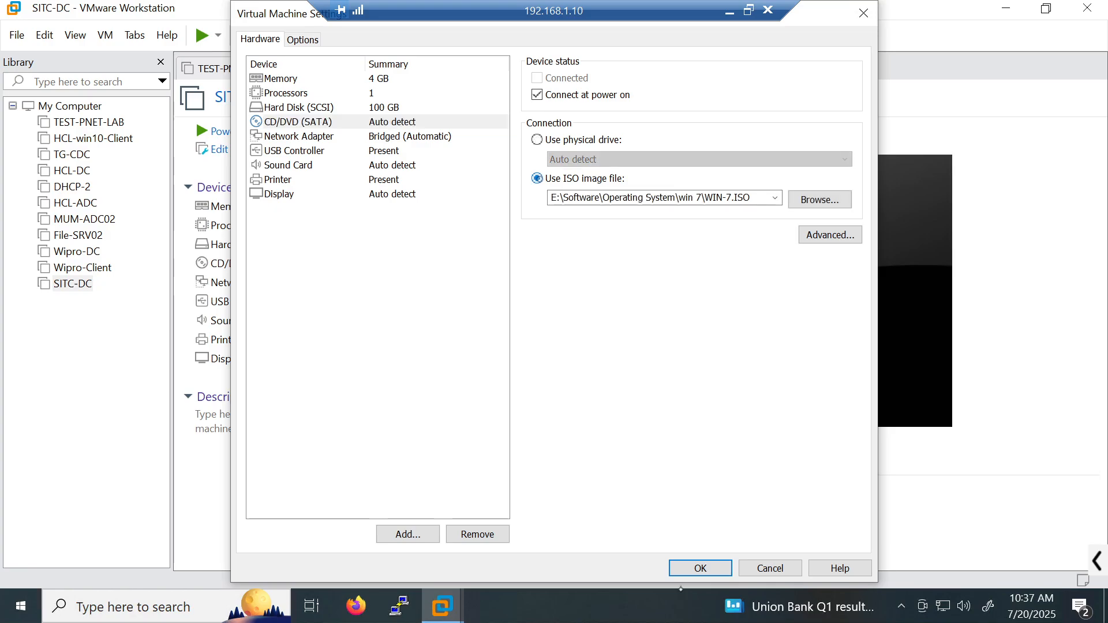
{"action": "left_click", "coordinate": [1093, 562]}
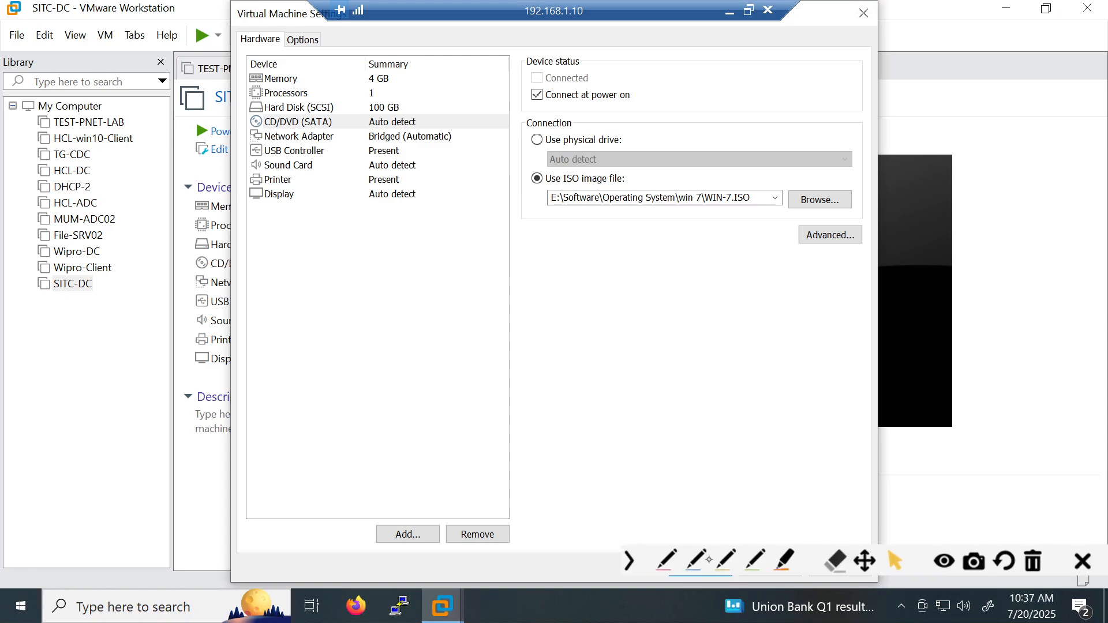
{"action": "mouse_move", "coordinate": [270, 112]}
{"action": "left_mouse_down"}
{"action": "mouse_move", "coordinate": [317, 117]}
{"action": "mouse_move", "coordinate": [254, 113]}
{"action": "mouse_move", "coordinate": [265, 130]}
{"action": "mouse_move", "coordinate": [296, 118]}
{"action": "left_mouse_up"}
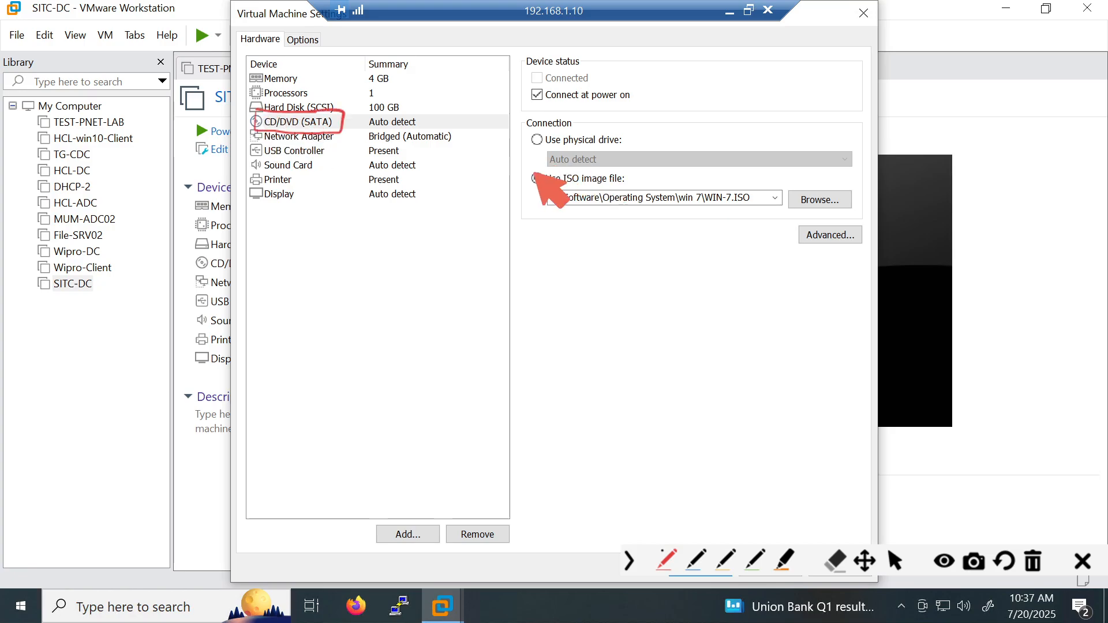
{"action": "left_click_drag", "start_coordinate": [529, 167], "coordinate": [616, 166]}
{"action": "left_click_drag", "start_coordinate": [532, 172], "coordinate": [632, 176]}
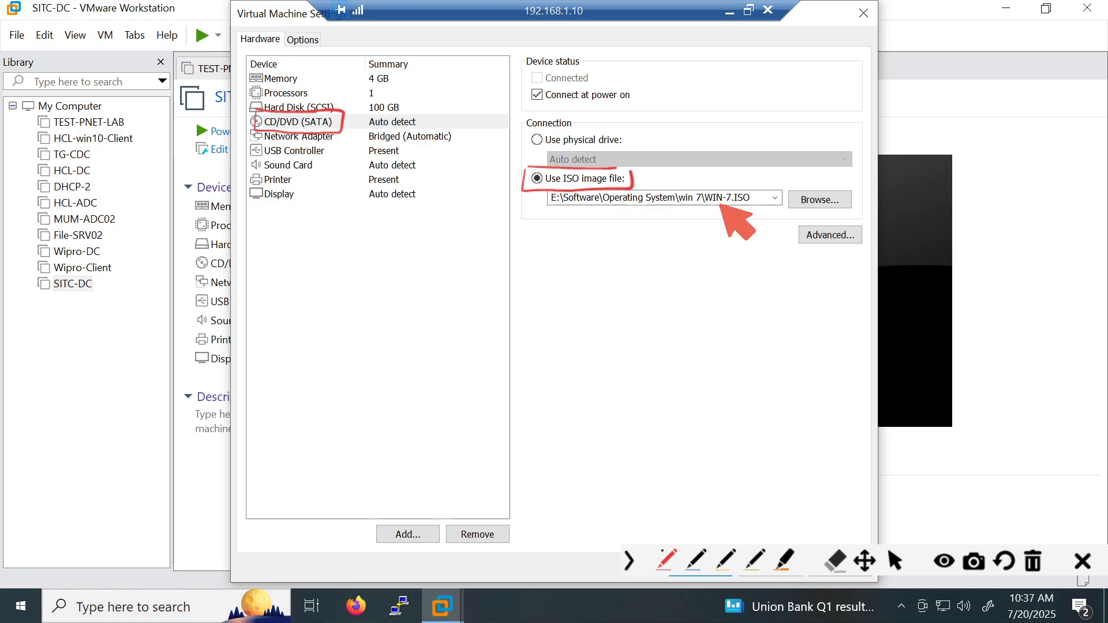
{"action": "left_click", "coordinate": [944, 560]}
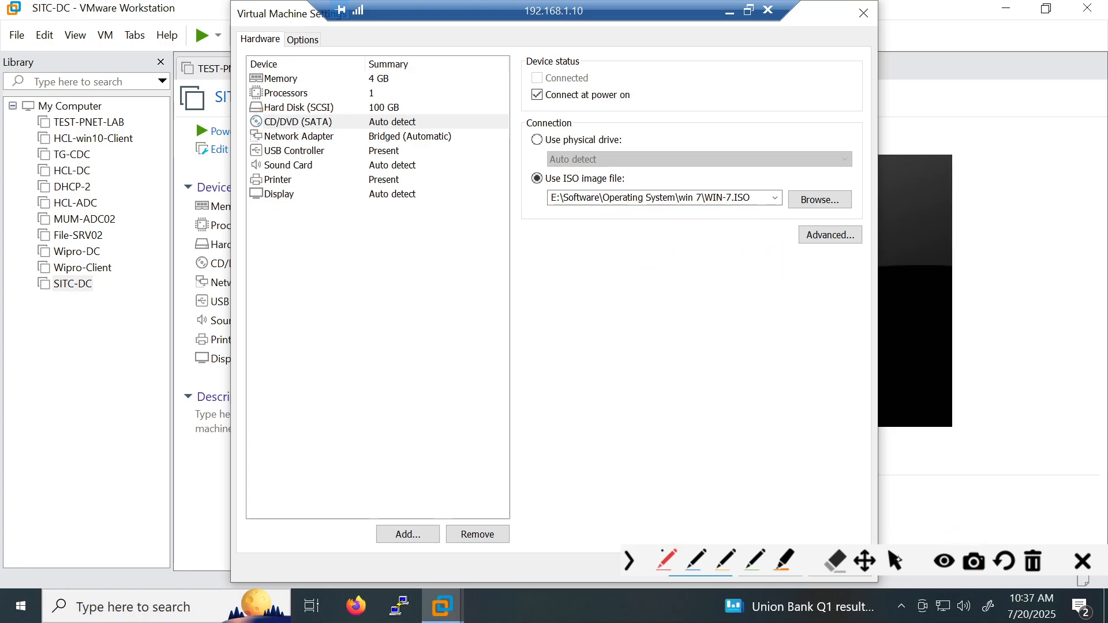
- Pick Server 2012 R2.ISO from the Operating System folder and save the settings
{"action": "left_click", "coordinate": [820, 199]}
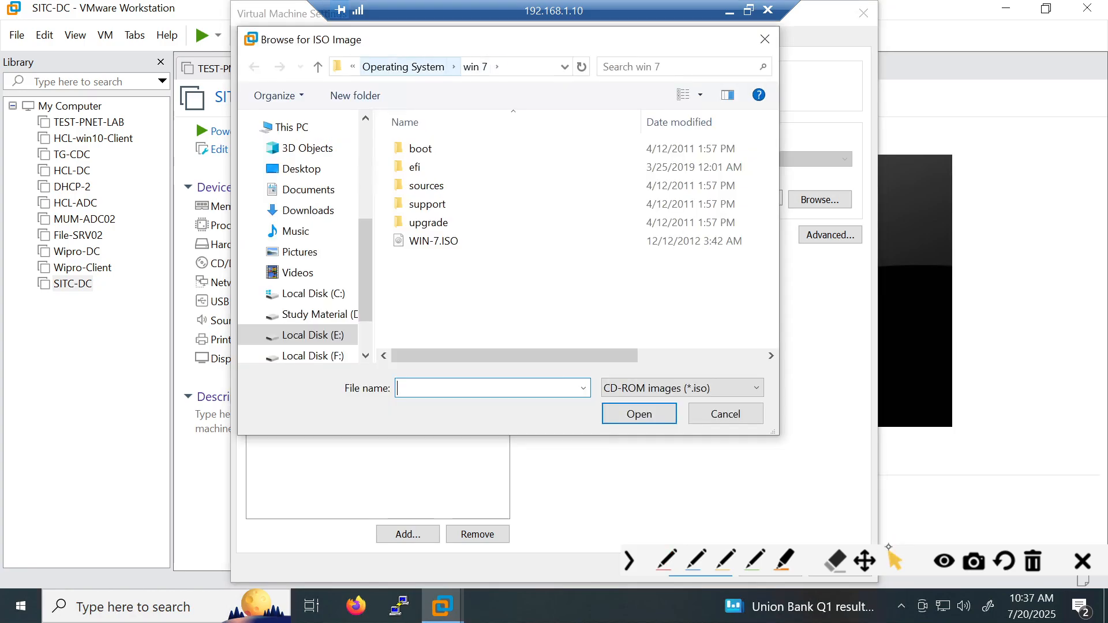
{"action": "left_click", "coordinate": [403, 67]}
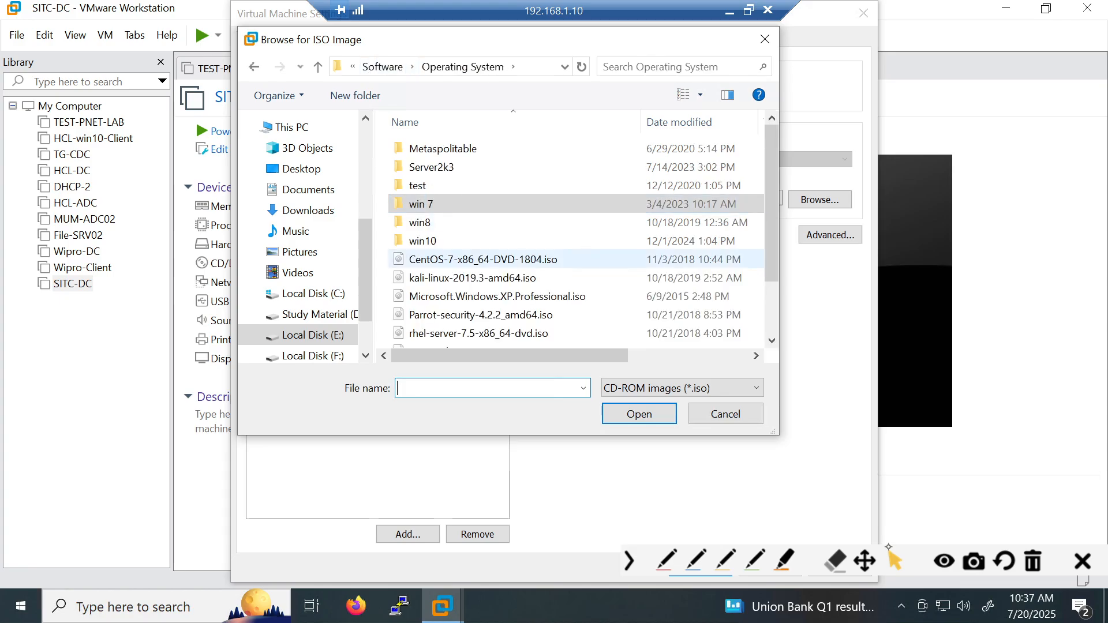
{"action": "left_click_drag", "start_coordinate": [772, 222], "coordinate": [771, 273]}
{"action": "left_click", "coordinate": [453, 302]}
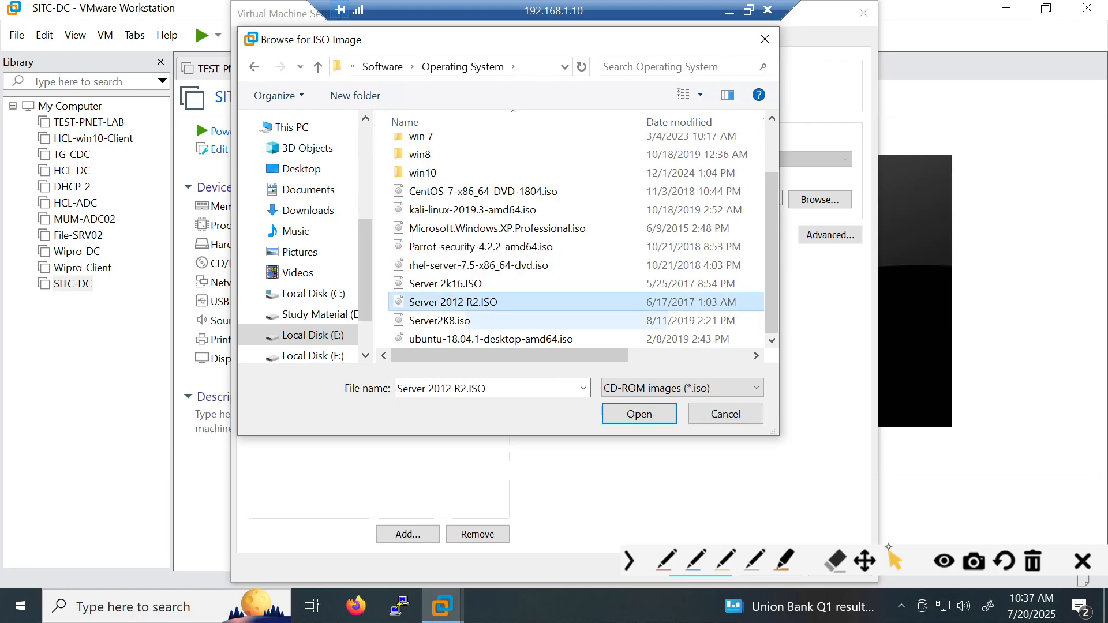
{"action": "left_click", "coordinate": [639, 414]}
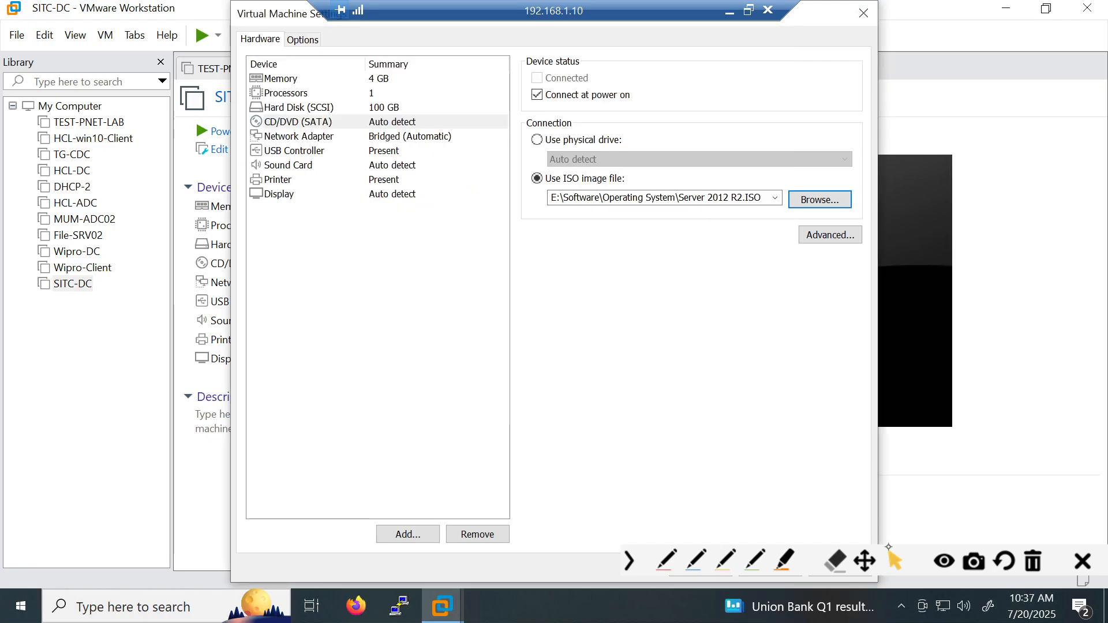
{"action": "left_click", "coordinate": [633, 562]}
{"action": "left_click", "coordinate": [707, 569]}
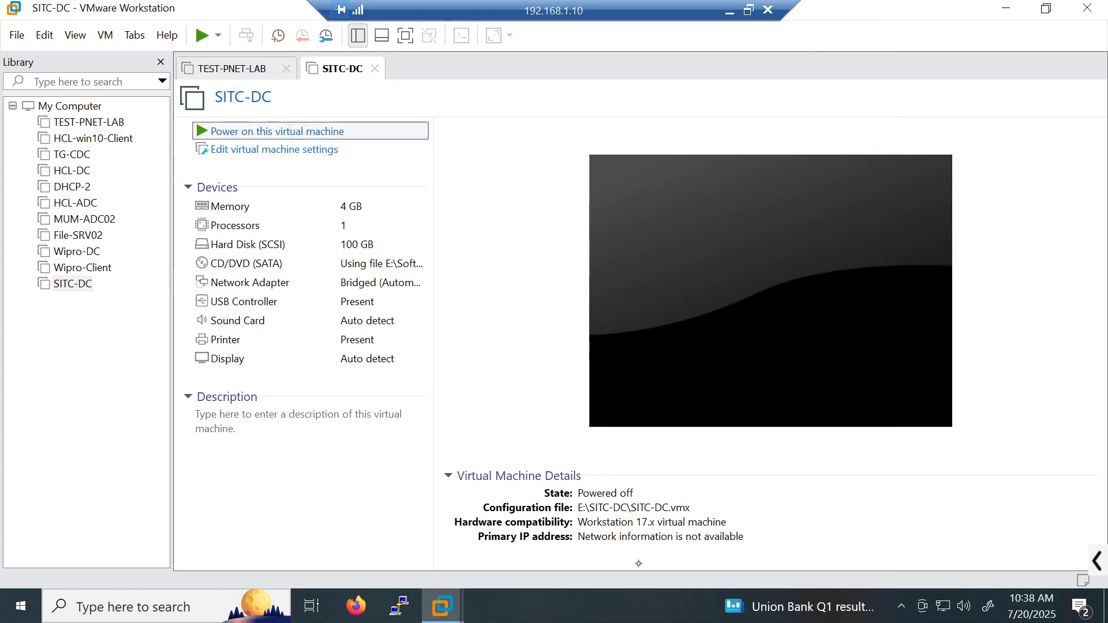
- Power on SITC-DC and accept Setup's default language and keyboard settings
{"action": "key", "text": "Return"}
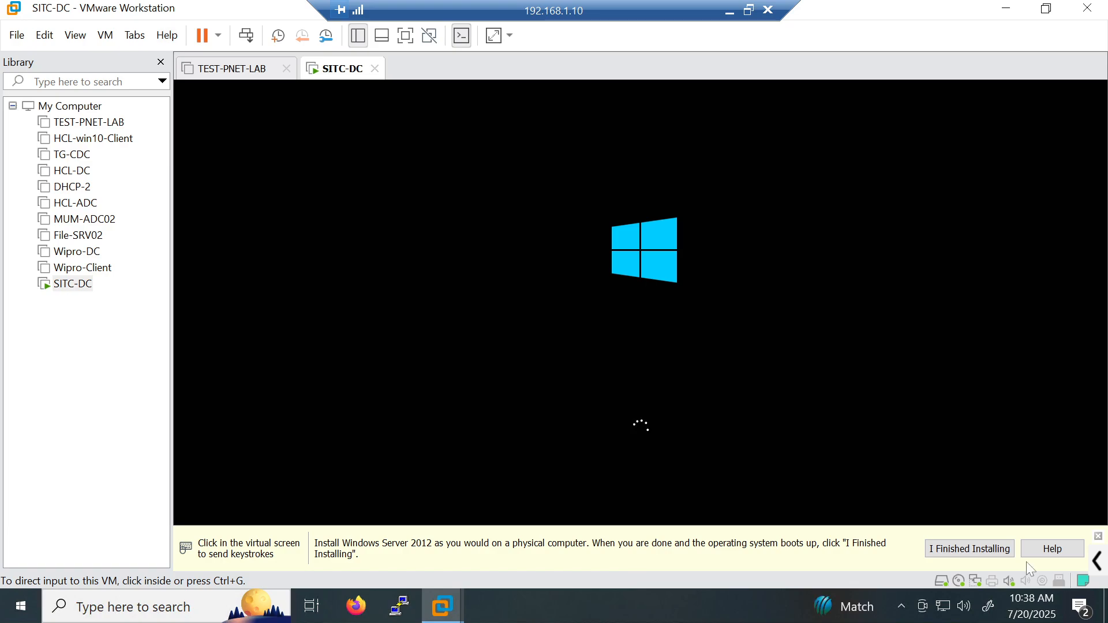
{"action": "left_click", "coordinate": [1099, 536]}
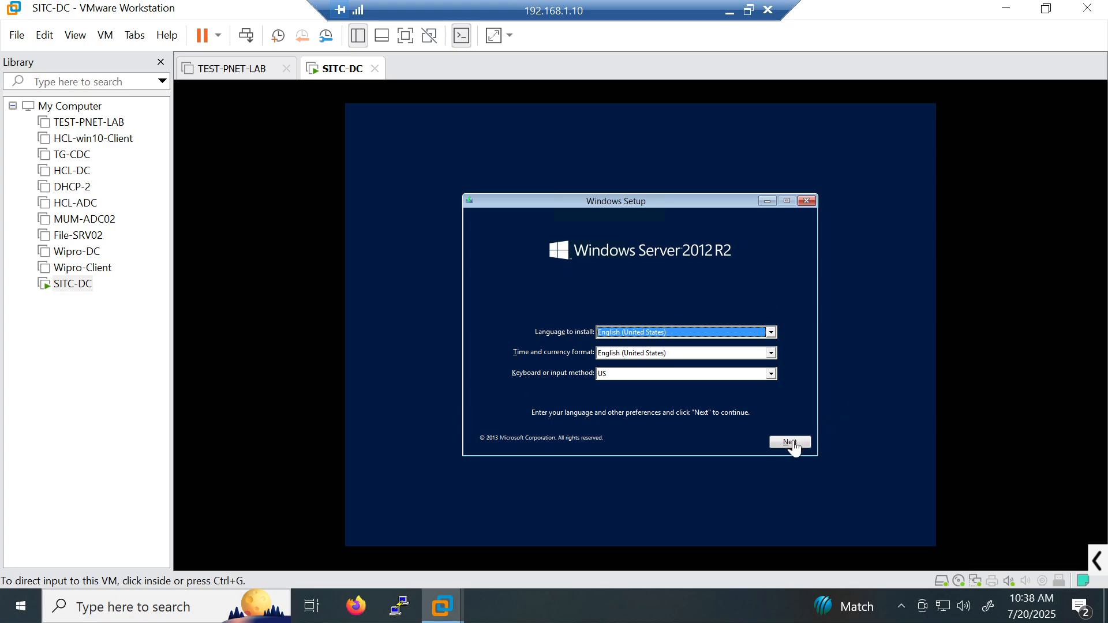
{"action": "left_click", "coordinate": [795, 445]}
{"action": "left_click", "coordinate": [795, 443]}
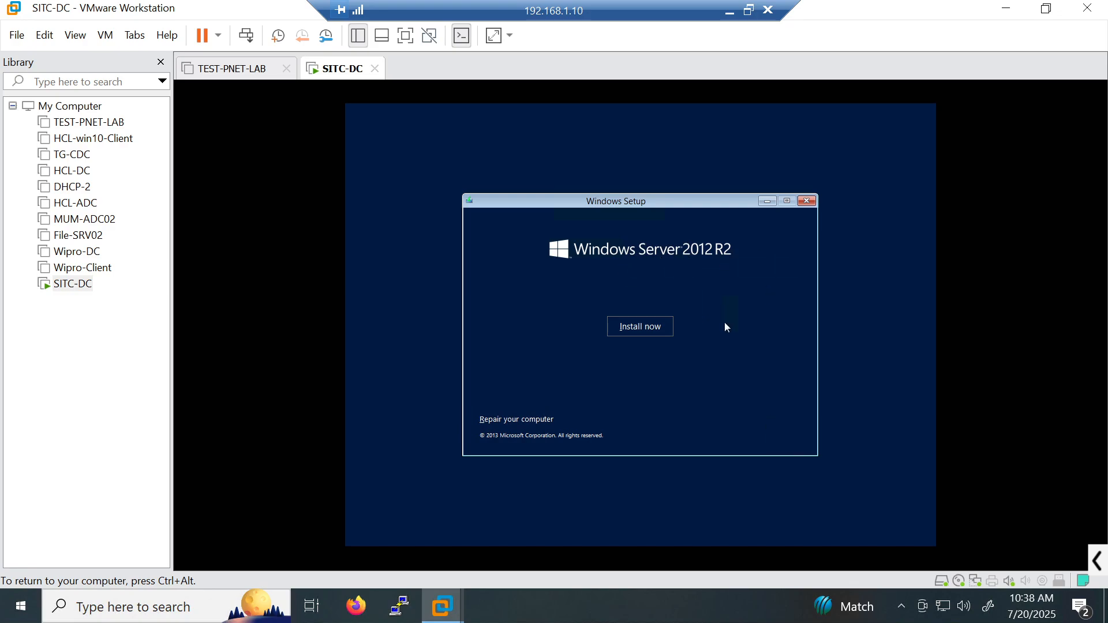
- Start the Windows Server installation, then release input and switch to the Paint sketch
{"action": "left_click", "coordinate": [667, 333]}
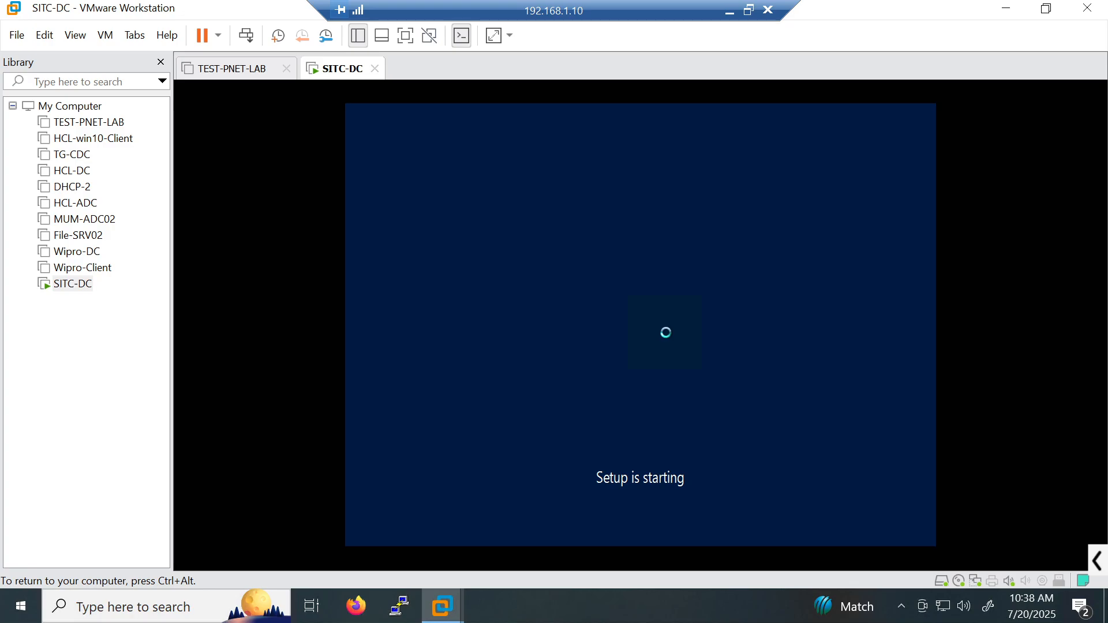
{"action": "key", "text": "ctrl+alt"}
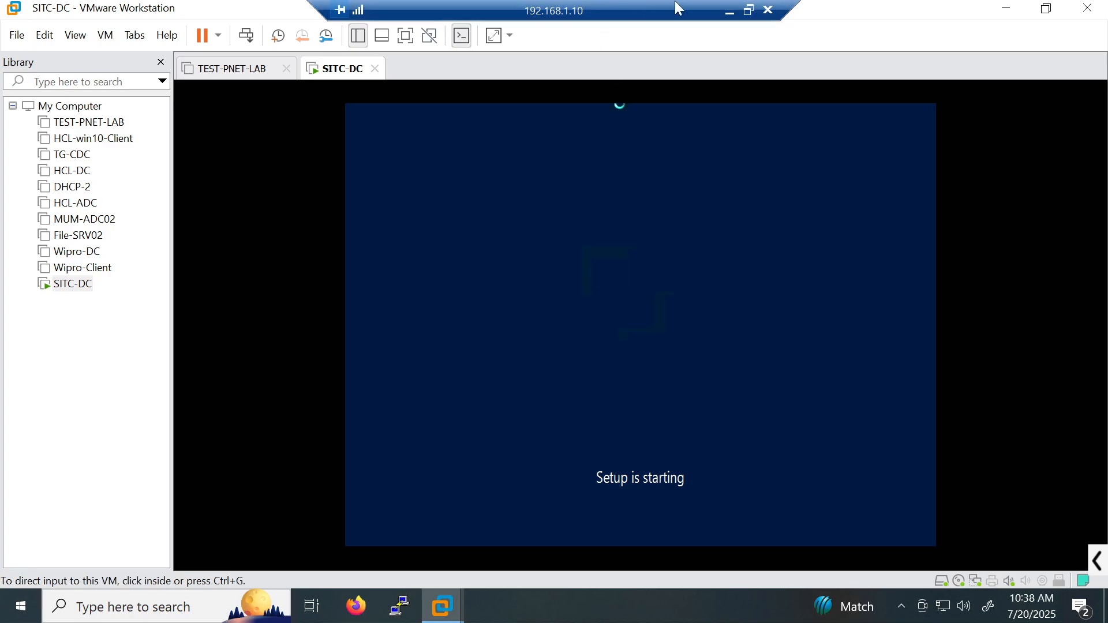
{"action": "left_click", "coordinate": [730, 16]}
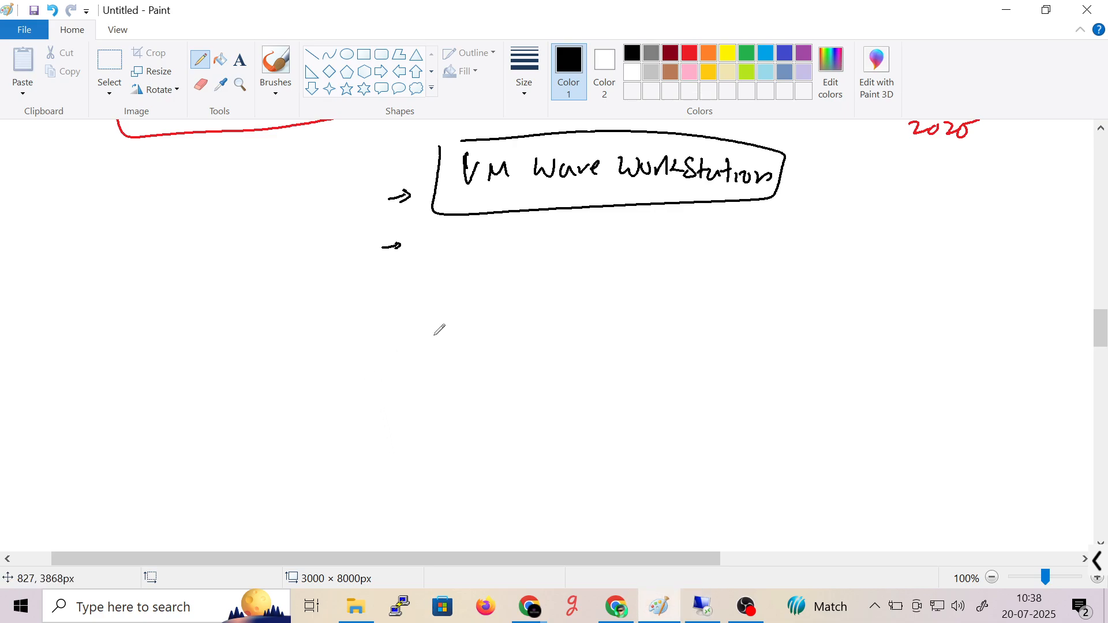
- Handwrite the heading 'Windows Server OS Type' and draw a box around it
{"action": "mouse_move", "coordinate": [337, 328]}
{"action": "left_mouse_down"}
{"action": "mouse_move", "coordinate": [339, 316]}
{"action": "mouse_move", "coordinate": [391, 314]}
{"action": "mouse_move", "coordinate": [407, 328]}
{"action": "mouse_move", "coordinate": [574, 306]}
{"action": "mouse_move", "coordinate": [632, 326]}
{"action": "left_mouse_up"}
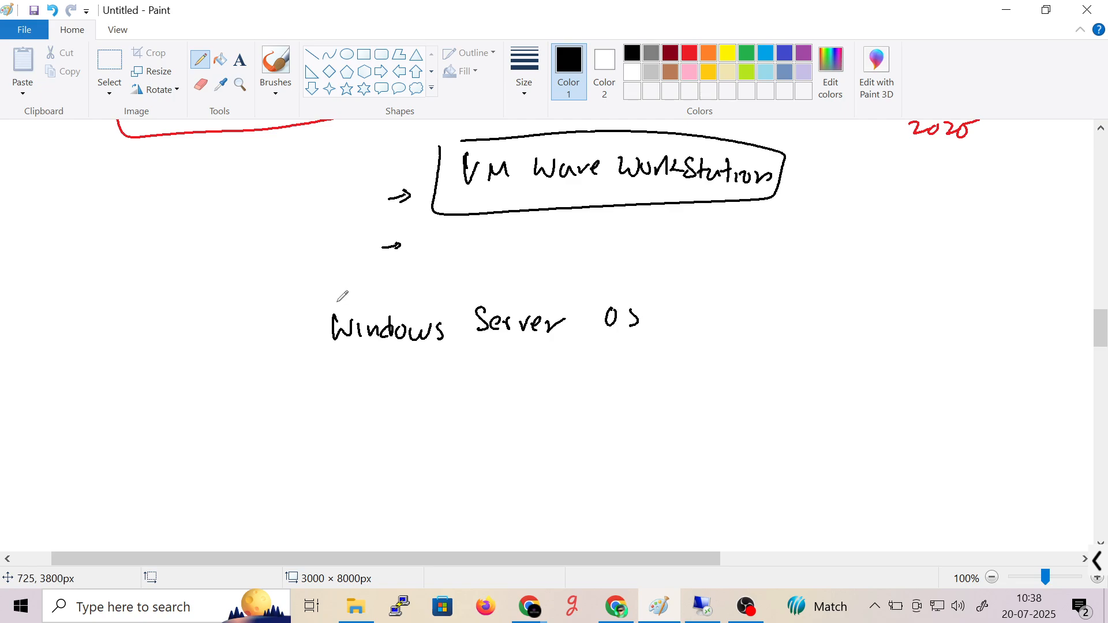
{"action": "mouse_move", "coordinate": [285, 306]}
{"action": "left_mouse_down"}
{"action": "mouse_move", "coordinate": [657, 293]}
{"action": "mouse_move", "coordinate": [301, 363]}
{"action": "mouse_move", "coordinate": [680, 329]}
{"action": "mouse_move", "coordinate": [670, 301]}
{"action": "mouse_move", "coordinate": [677, 331]}
{"action": "left_mouse_up"}
{"action": "key", "text": "ctrl+z"}
{"action": "key", "text": "ctrl+z"}
{"action": "mouse_move", "coordinate": [669, 310]}
{"action": "left_mouse_down"}
{"action": "mouse_move", "coordinate": [688, 306]}
{"action": "mouse_move", "coordinate": [692, 333]}
{"action": "left_mouse_up"}
{"action": "left_click_drag", "start_coordinate": [705, 313], "coordinate": [710, 334]}
{"action": "left_click_drag", "start_coordinate": [722, 322], "coordinate": [733, 327]}
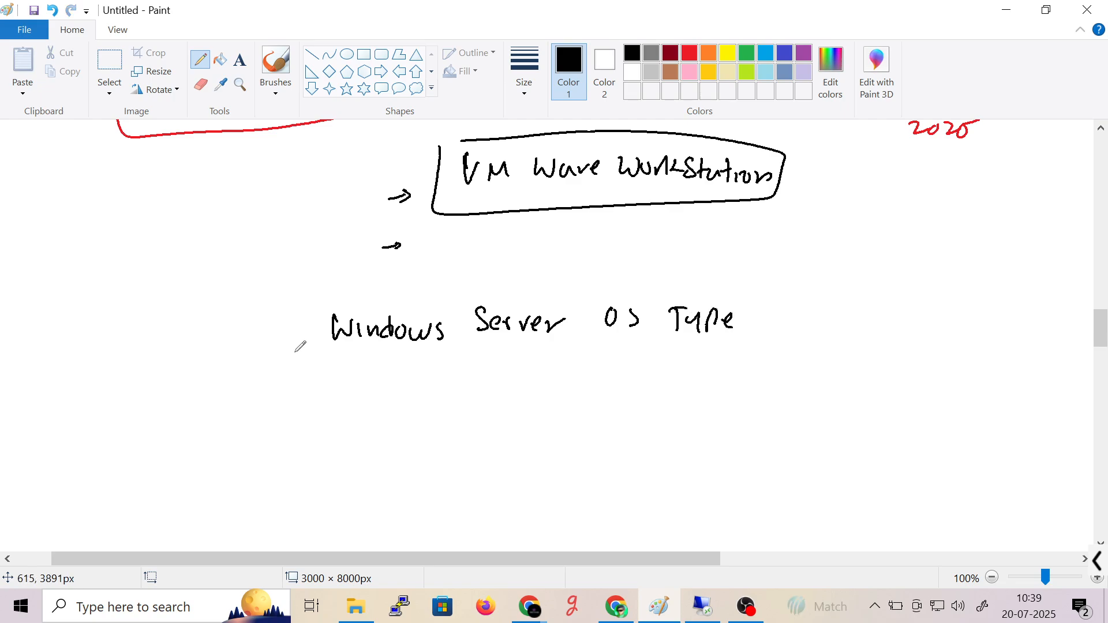
{"action": "mouse_move", "coordinate": [316, 304]}
{"action": "left_mouse_down"}
{"action": "mouse_move", "coordinate": [354, 359]}
{"action": "mouse_move", "coordinate": [466, 290]}
{"action": "mouse_move", "coordinate": [322, 302]}
{"action": "left_mouse_up"}
{"action": "left_click_drag", "start_coordinate": [1101, 323], "coordinate": [1101, 337]}
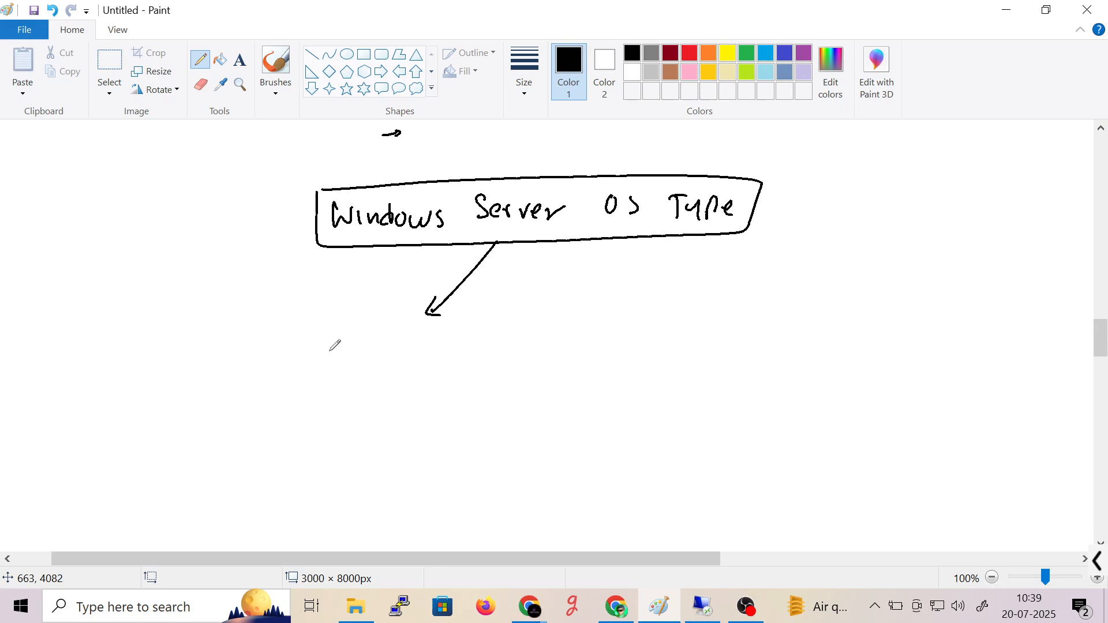
- Write 'GUI' under the left arrow and draw a second arrow down to the right
{"action": "left_click_drag", "start_coordinate": [344, 347], "coordinate": [341, 358]}
{"action": "left_click_drag", "start_coordinate": [348, 348], "coordinate": [362, 348]}
{"action": "left_click_drag", "start_coordinate": [365, 349], "coordinate": [379, 368]}
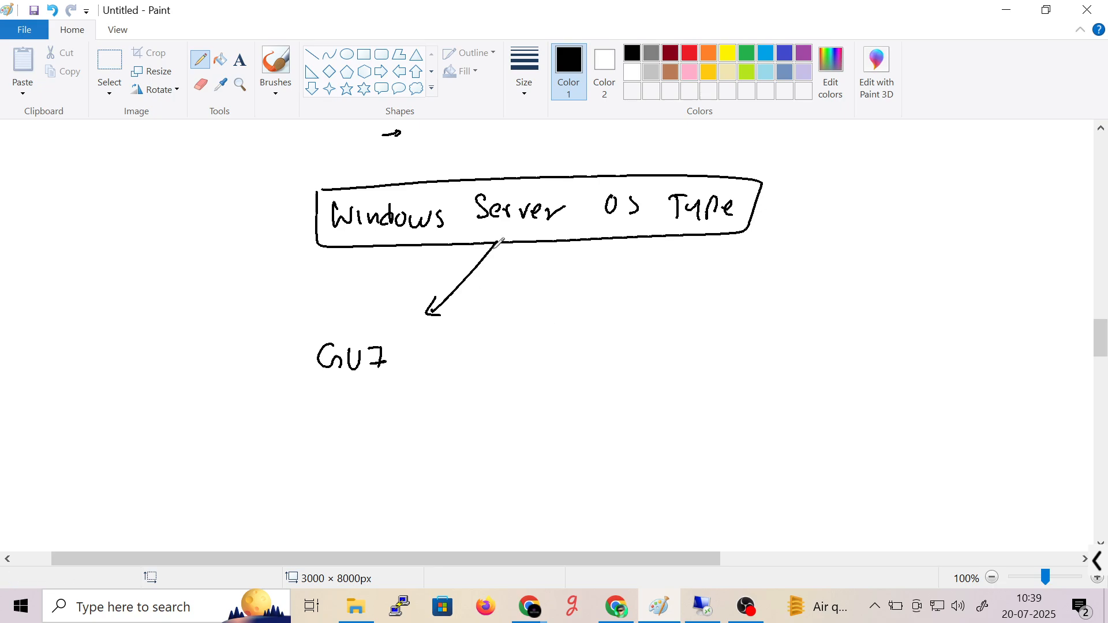
{"action": "left_click_drag", "start_coordinate": [495, 244], "coordinate": [625, 316]}
- Write 'Server Core [CLI]' under the right arrow and bracket-underline it
{"action": "mouse_move", "coordinate": [632, 330]}
{"action": "left_mouse_down"}
{"action": "mouse_move", "coordinate": [619, 359]}
{"action": "mouse_move", "coordinate": [705, 342]}
{"action": "mouse_move", "coordinate": [743, 359]}
{"action": "left_mouse_up"}
{"action": "left_click_drag", "start_coordinate": [742, 346], "coordinate": [750, 349]}
{"action": "left_click_drag", "start_coordinate": [754, 357], "coordinate": [769, 345]}
{"action": "left_click_drag", "start_coordinate": [772, 353], "coordinate": [787, 350]}
{"action": "mouse_move", "coordinate": [827, 328]}
{"action": "left_mouse_down"}
{"action": "mouse_move", "coordinate": [835, 358]}
{"action": "mouse_move", "coordinate": [859, 321]}
{"action": "left_mouse_up"}
{"action": "key", "text": "ctrl+z"}
{"action": "key", "text": "ctrl+z"}
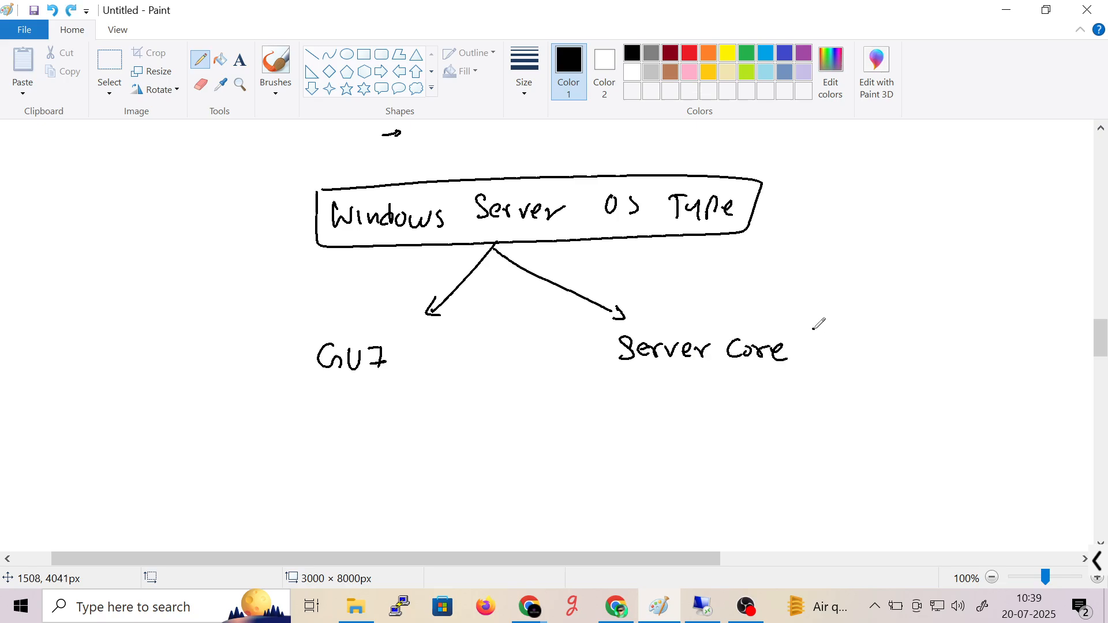
{"action": "left_click_drag", "start_coordinate": [827, 327], "coordinate": [829, 375]}
{"action": "left_click_drag", "start_coordinate": [844, 340], "coordinate": [849, 360]}
{"action": "left_click_drag", "start_coordinate": [856, 338], "coordinate": [875, 357]}
{"action": "left_click_drag", "start_coordinate": [873, 339], "coordinate": [898, 353]}
{"action": "left_click_drag", "start_coordinate": [899, 328], "coordinate": [907, 371]}
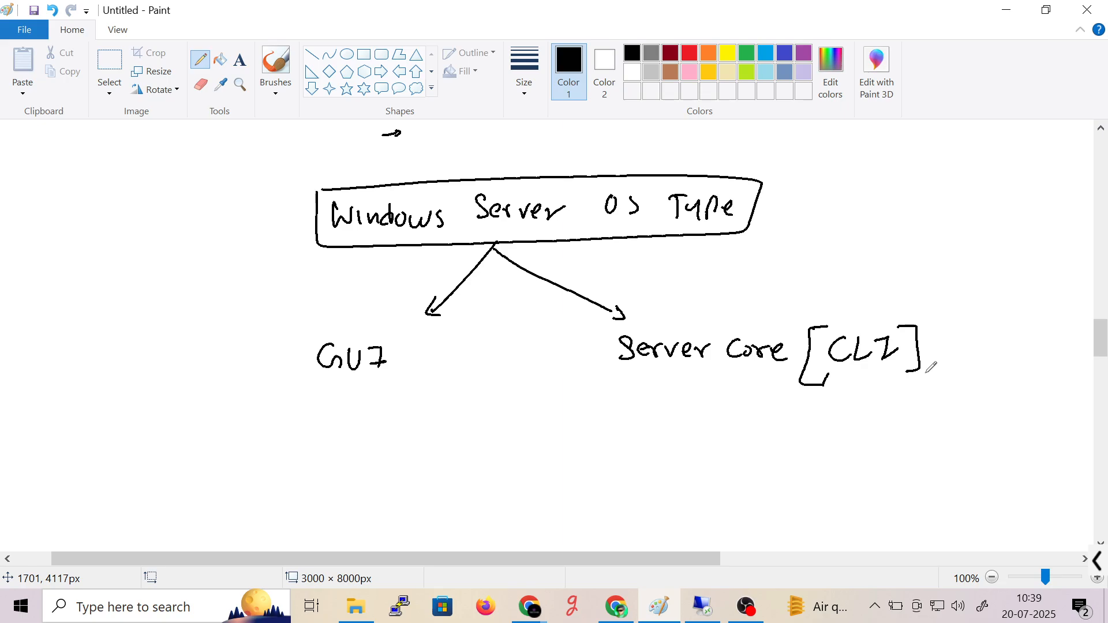
{"action": "left_click_drag", "start_coordinate": [612, 322], "coordinate": [709, 375]}
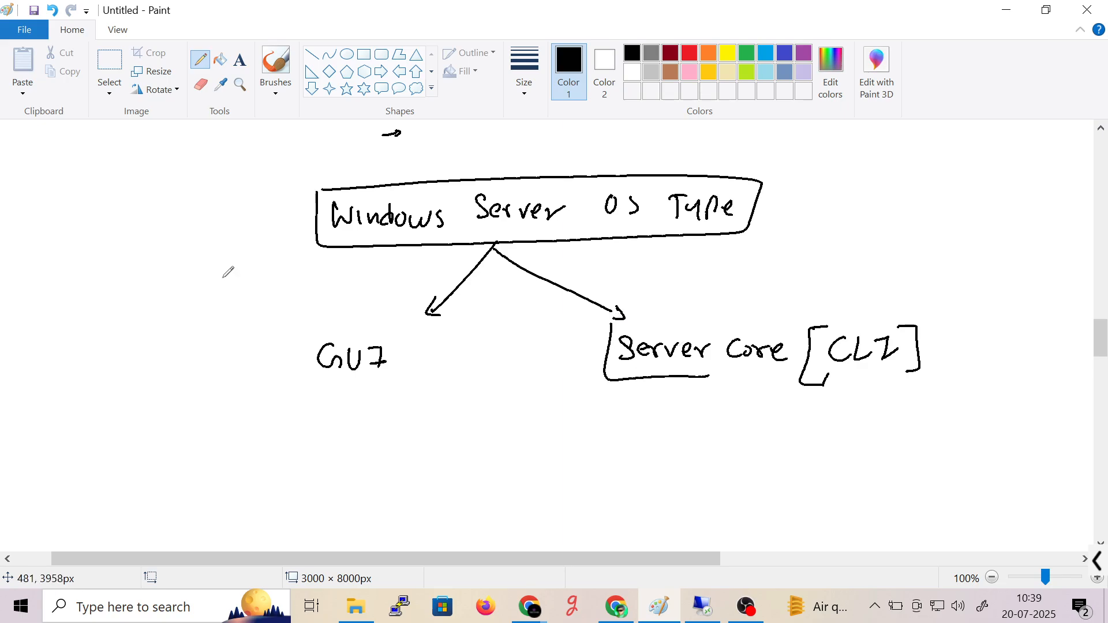
- Underline 'GUI' and write 'Desktop Edition' beneath it
{"action": "left_click_drag", "start_coordinate": [277, 380], "coordinate": [416, 385]}
{"action": "mouse_move", "coordinate": [241, 409]}
{"action": "left_mouse_down"}
{"action": "mouse_move", "coordinate": [292, 432]}
{"action": "mouse_move", "coordinate": [410, 416]}
{"action": "mouse_move", "coordinate": [484, 430]}
{"action": "left_mouse_up"}
{"action": "left_click_drag", "start_coordinate": [239, 460], "coordinate": [405, 454]}
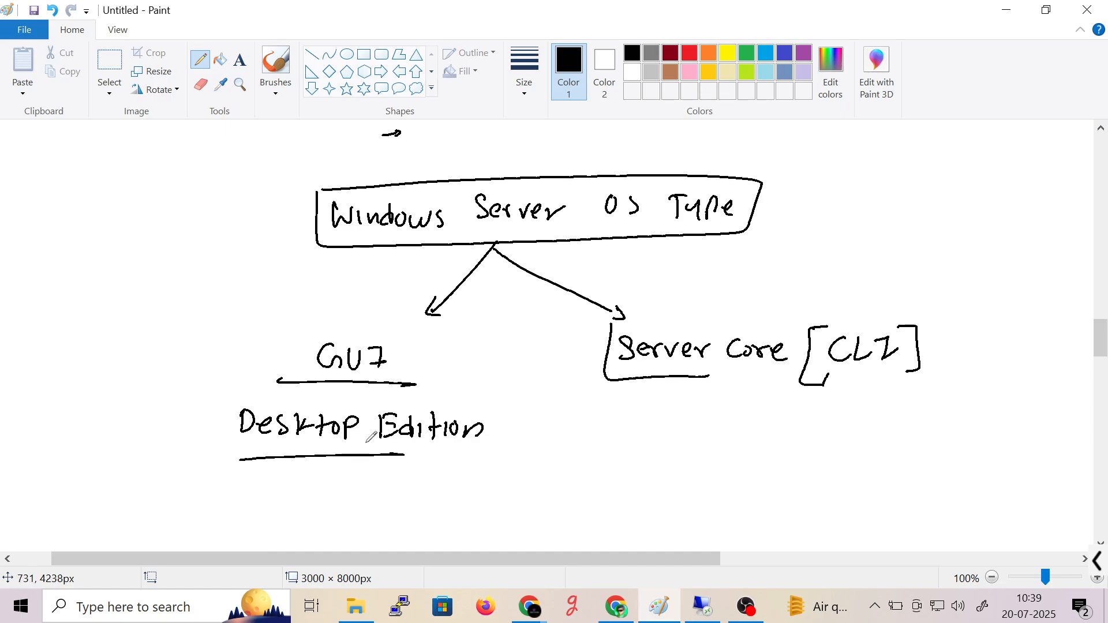
- In red, pencil a circled note with a curved arrow pointing to the GUI branch
{"action": "left_click", "coordinate": [690, 53]}
{"action": "mouse_move", "coordinate": [49, 176]}
{"action": "left_mouse_down"}
{"action": "mouse_move", "coordinate": [112, 191]}
{"action": "mouse_move", "coordinate": [30, 181]}
{"action": "mouse_move", "coordinate": [80, 225]}
{"action": "mouse_move", "coordinate": [294, 317]}
{"action": "mouse_move", "coordinate": [318, 310]}
{"action": "left_mouse_up"}
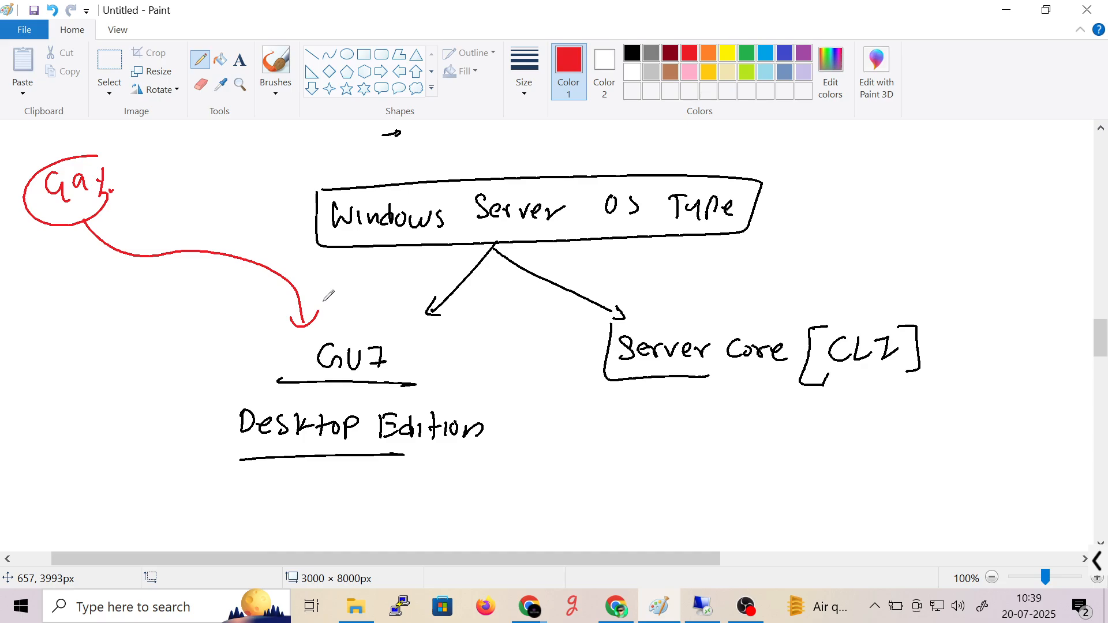
{"action": "mouse_move", "coordinate": [146, 155]}
{"action": "left_mouse_down"}
{"action": "mouse_move", "coordinate": [156, 183]}
{"action": "mouse_move", "coordinate": [192, 162]}
{"action": "mouse_move", "coordinate": [176, 182]}
{"action": "mouse_move", "coordinate": [182, 165]}
{"action": "left_mouse_up"}
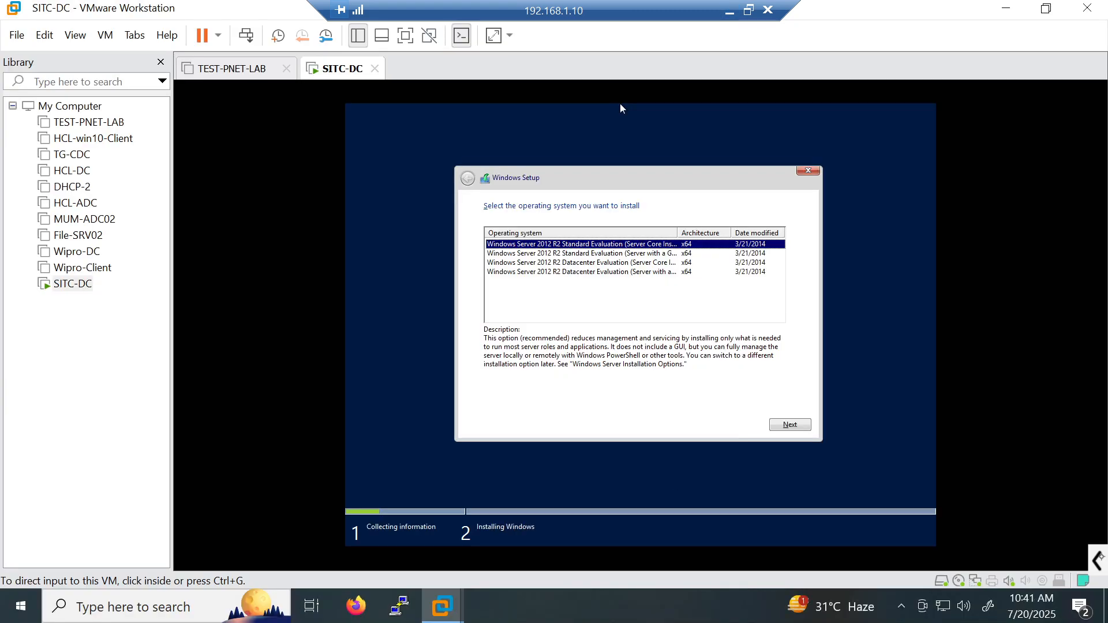
- Scribble a red annotation below the edition list, then clear the ink
{"action": "left_click", "coordinate": [1098, 560]}
{"action": "left_click", "coordinate": [664, 560]}
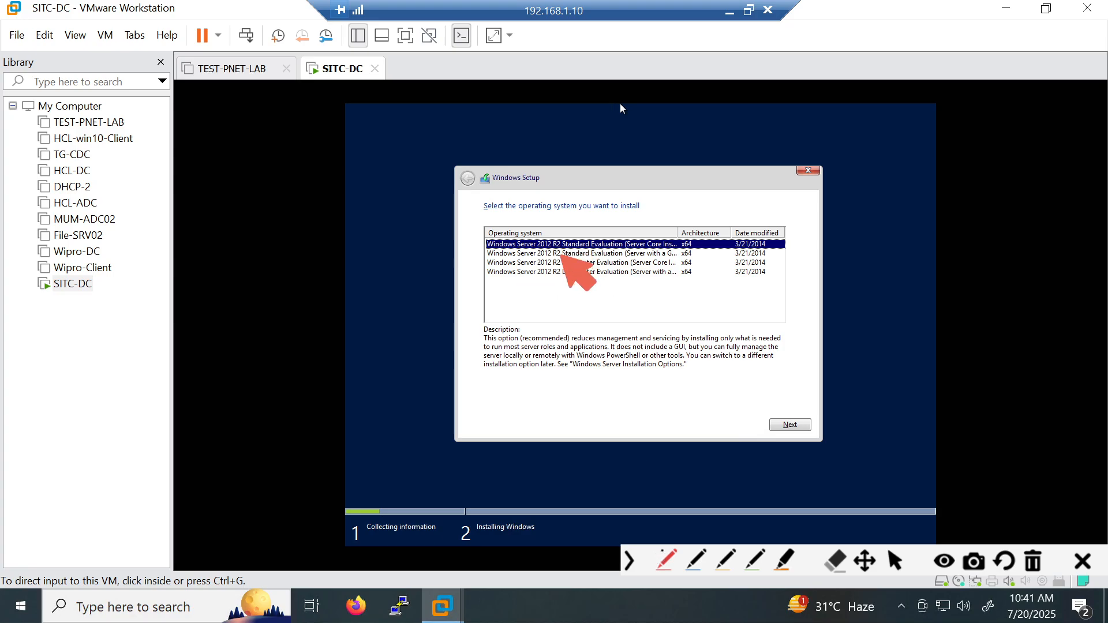
{"action": "left_click_drag", "start_coordinate": [526, 299], "coordinate": [514, 318]}
{"action": "left_click_drag", "start_coordinate": [533, 297], "coordinate": [535, 318]}
{"action": "left_click_drag", "start_coordinate": [528, 307], "coordinate": [546, 302]}
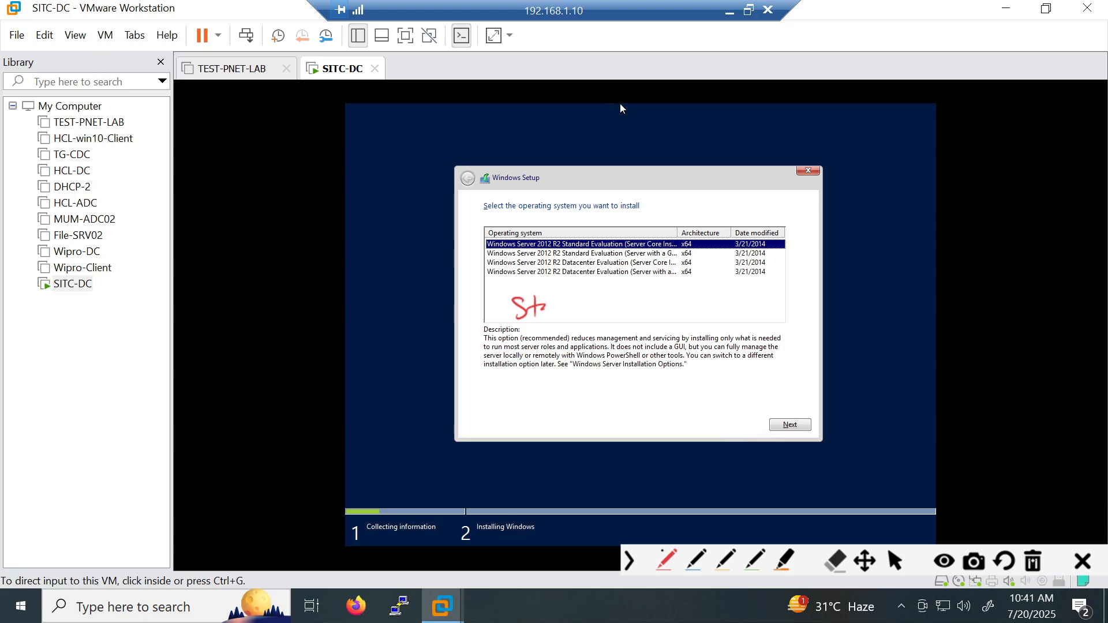
{"action": "left_click", "coordinate": [1033, 560]}
{"action": "left_click", "coordinate": [896, 560]}
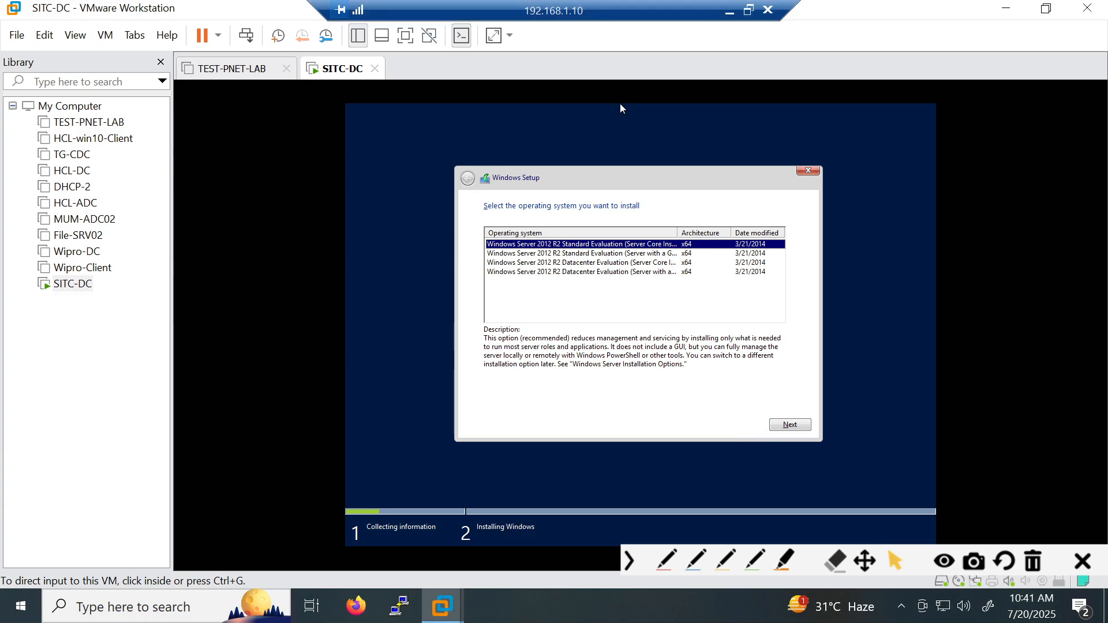
- Stretch the guest display, show thumbnails, hide the Library and switch to full screen
{"action": "left_click", "coordinate": [496, 36]}
{"action": "left_click", "coordinate": [510, 198]}
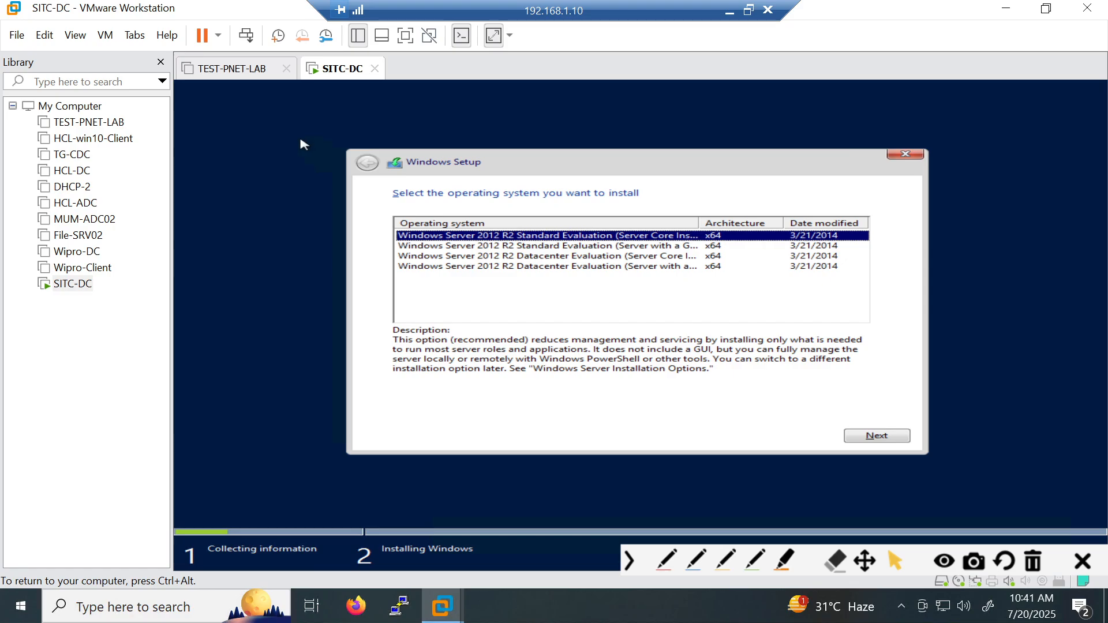
{"action": "key", "text": "ctrl+alt"}
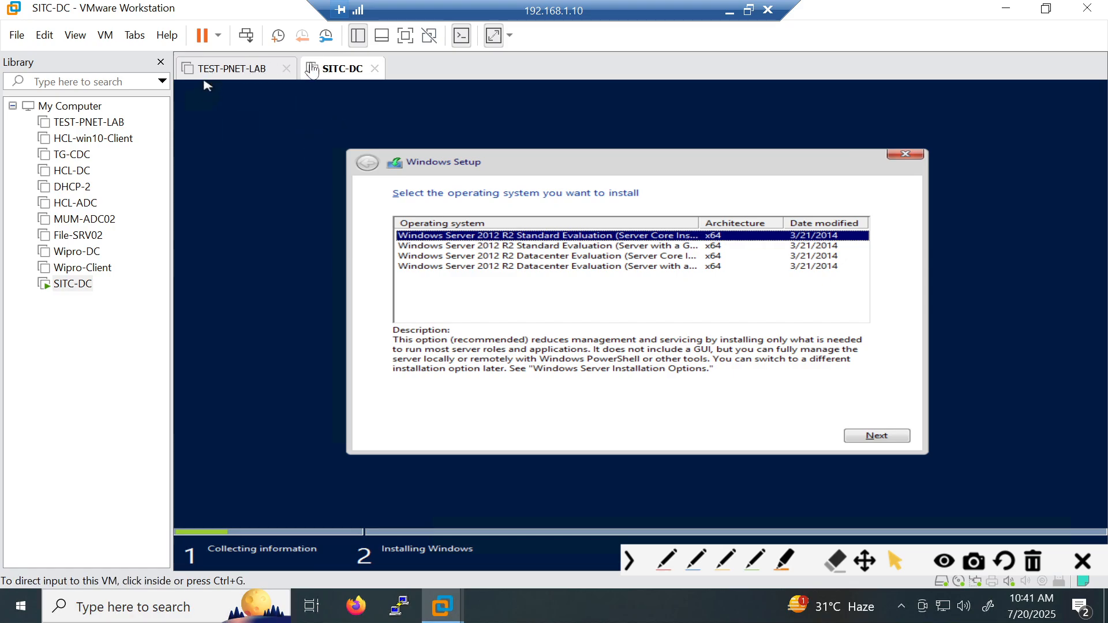
{"action": "left_click", "coordinate": [381, 36]}
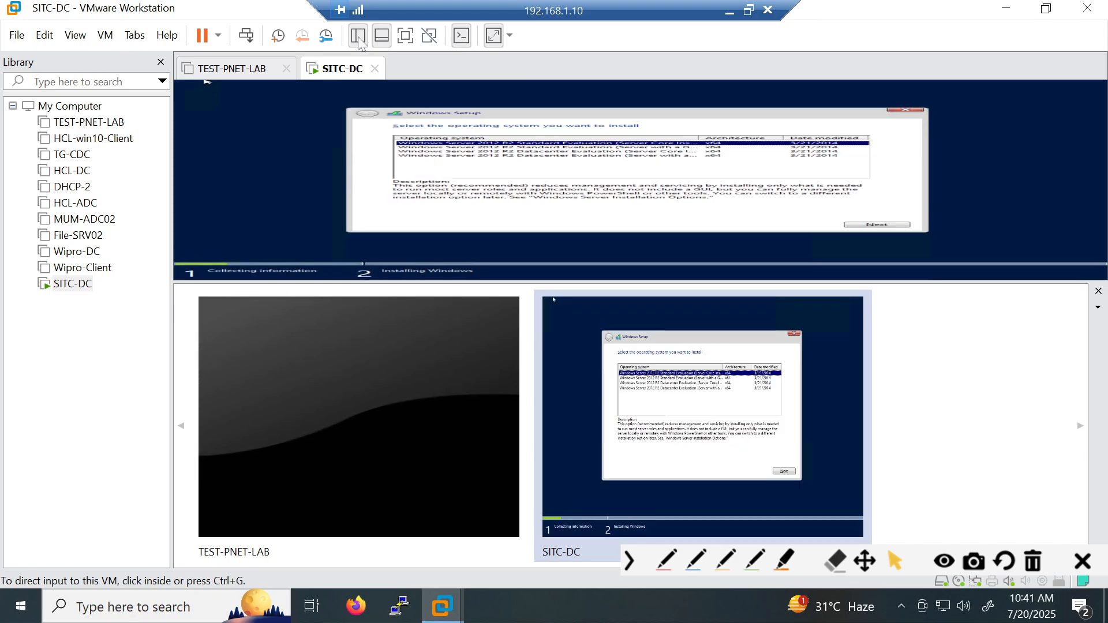
{"action": "left_click", "coordinate": [358, 35]}
{"action": "left_click", "coordinate": [406, 36]}
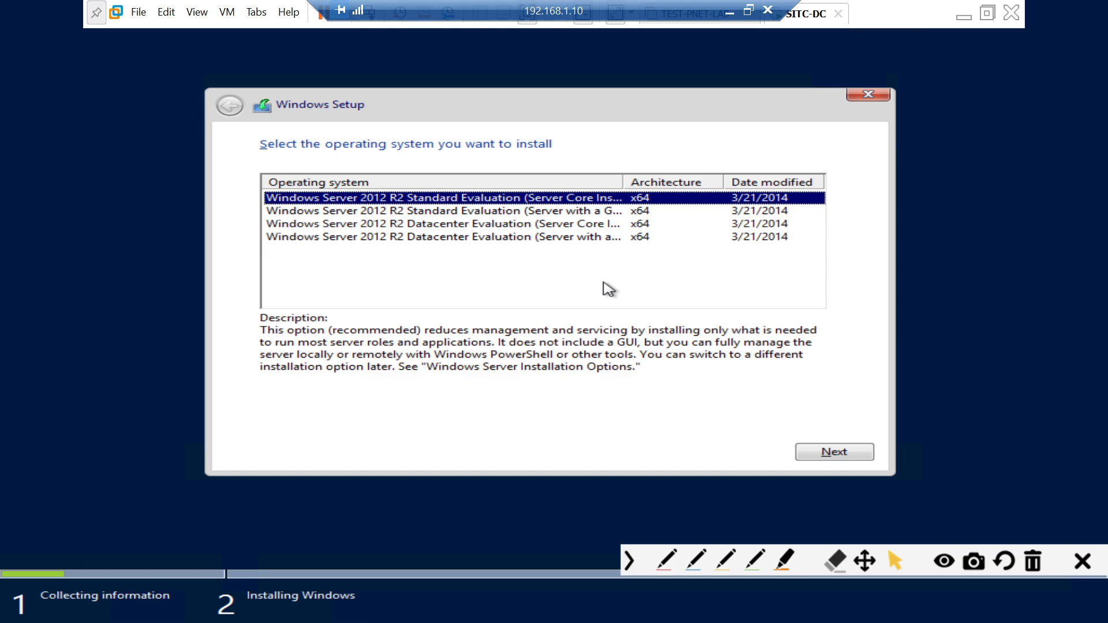
- Widen the Operating system column, compare editions, and choose Standard Evaluation (Server with a GUI)
{"action": "key", "text": "Down"}
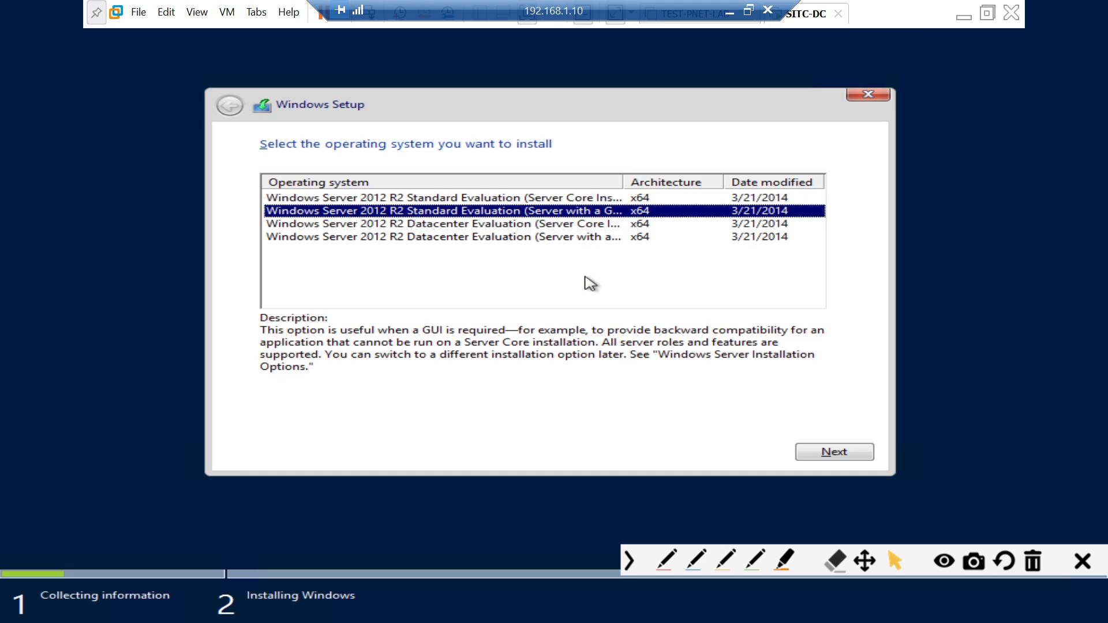
{"action": "double_click", "coordinate": [620, 182]}
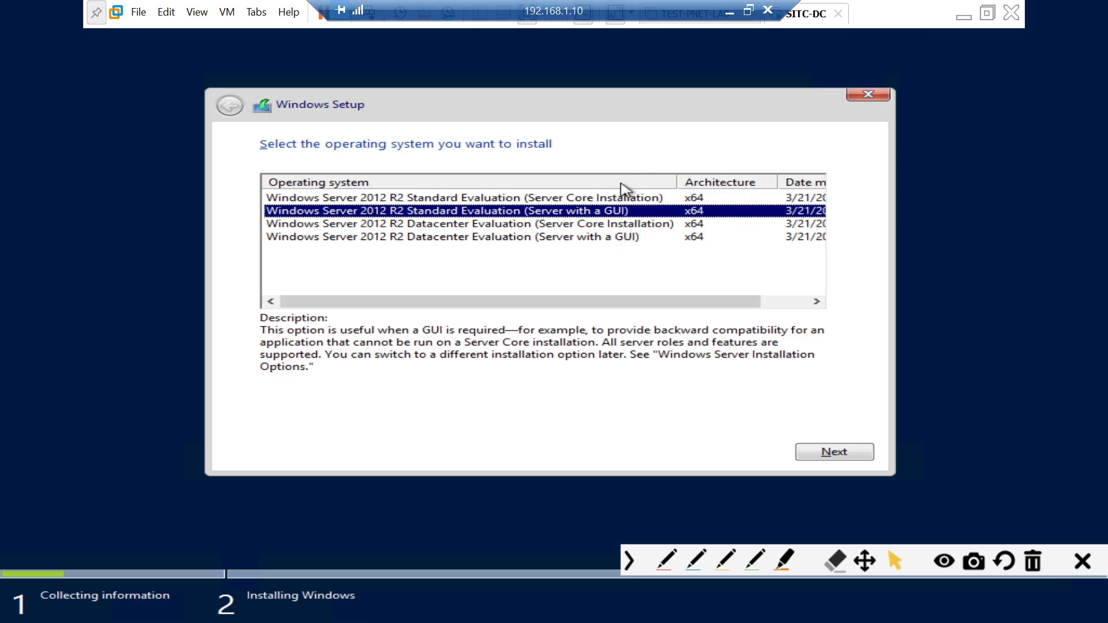
{"action": "left_click", "coordinate": [623, 200]}
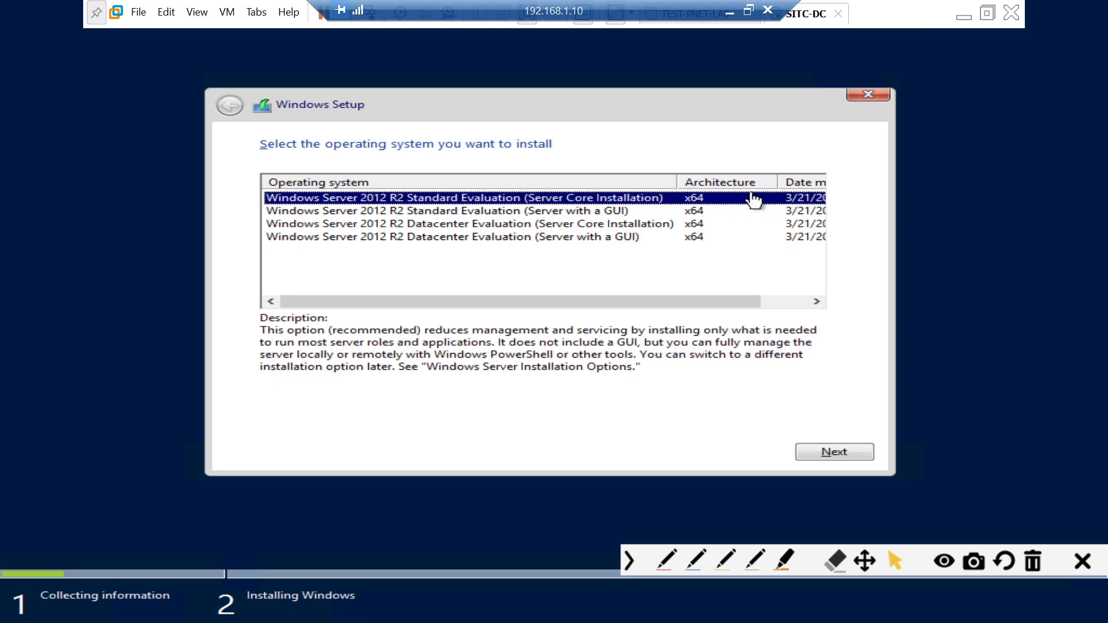
{"action": "key", "text": "Down"}
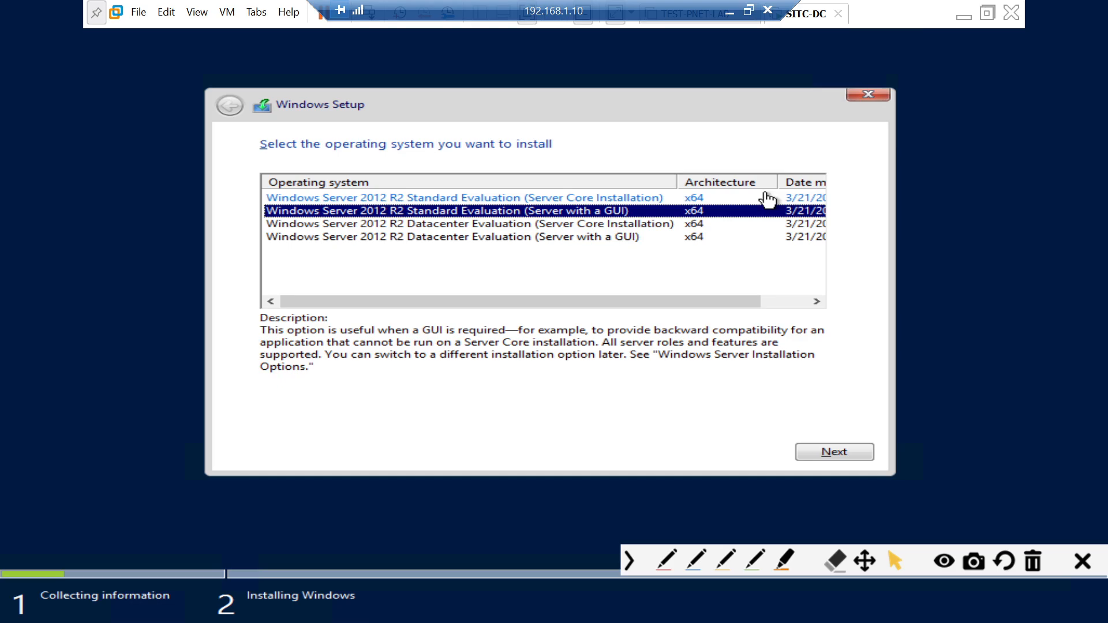
{"action": "key", "text": "Up"}
{"action": "key", "text": "Down"}
{"action": "key", "text": "Down"}
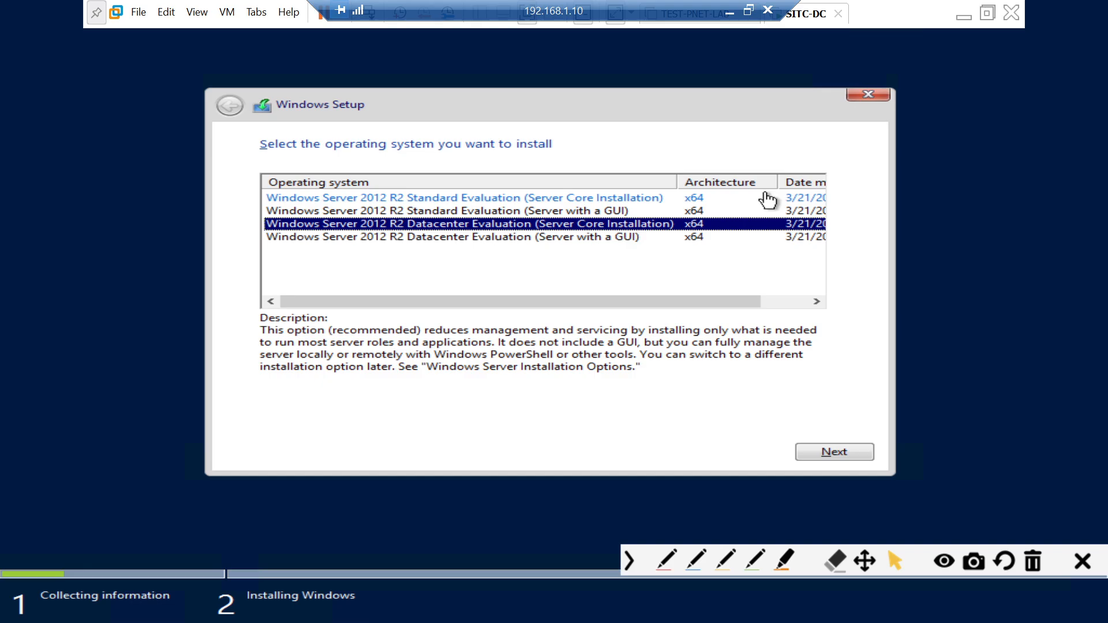
{"action": "key", "text": "Up"}
{"action": "key", "text": "Down"}
{"action": "key", "text": "Down"}
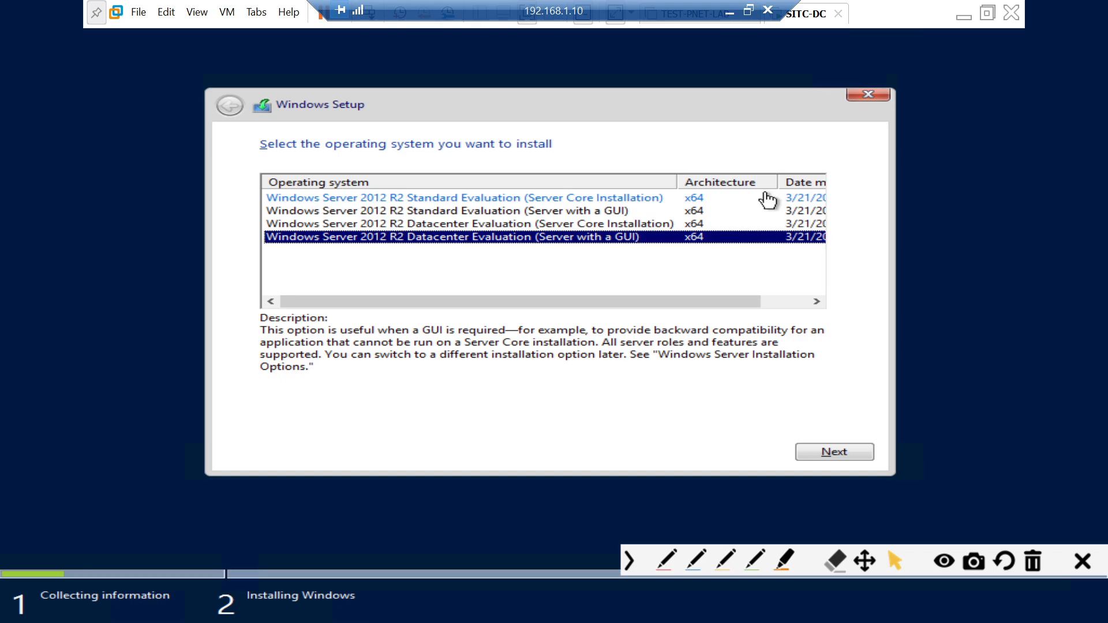
{"action": "key", "text": "Up"}
{"action": "key", "text": "Up"}
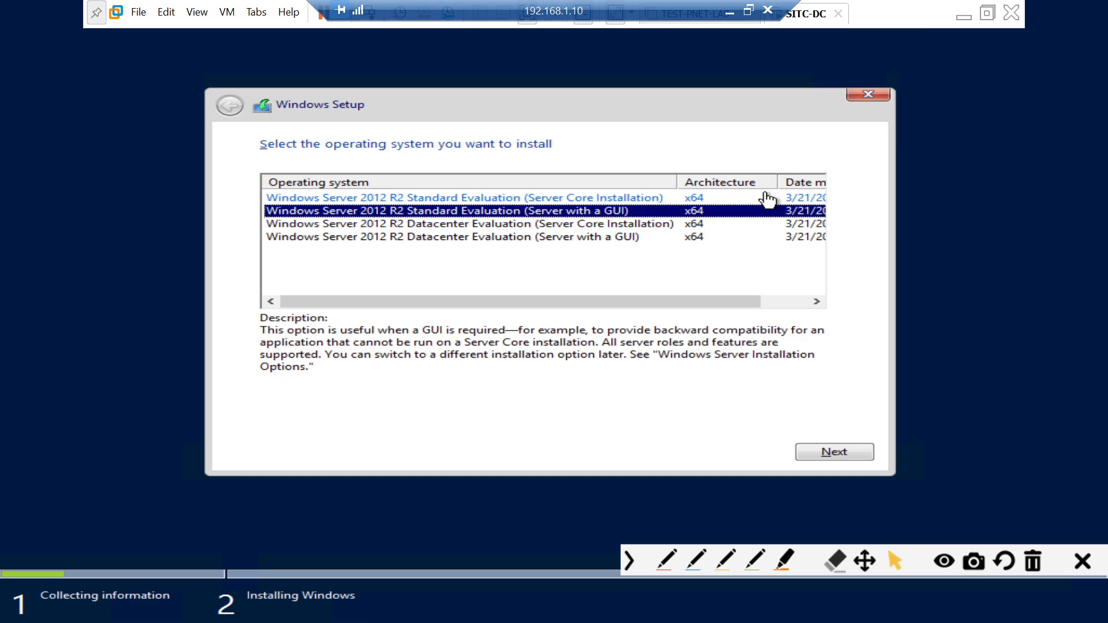
{"action": "left_click", "coordinate": [767, 199]}
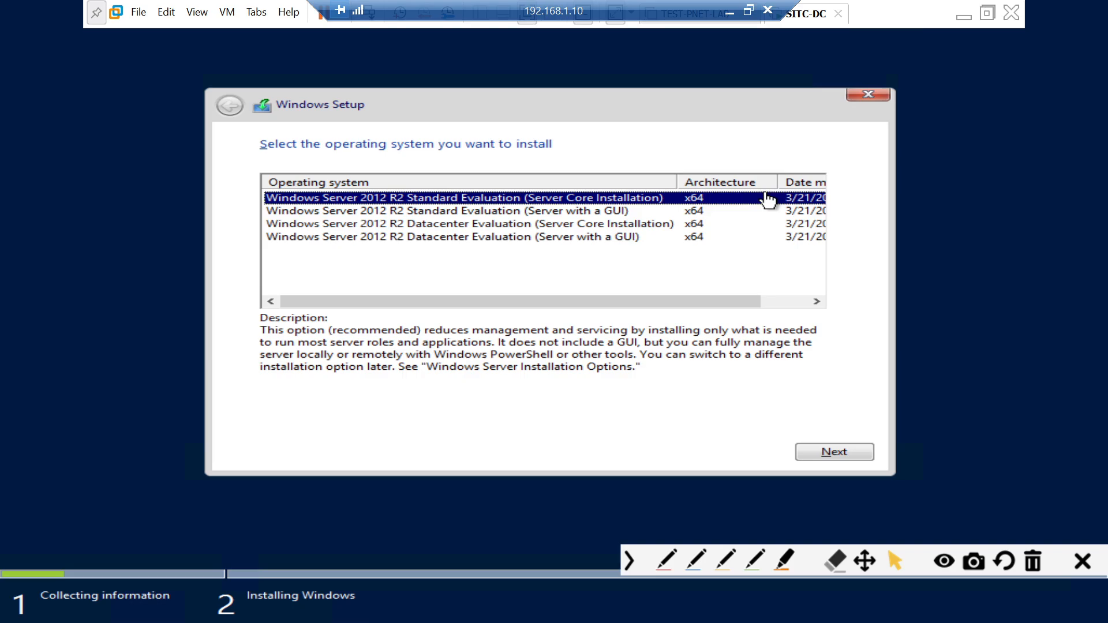
{"action": "key", "text": "Down"}
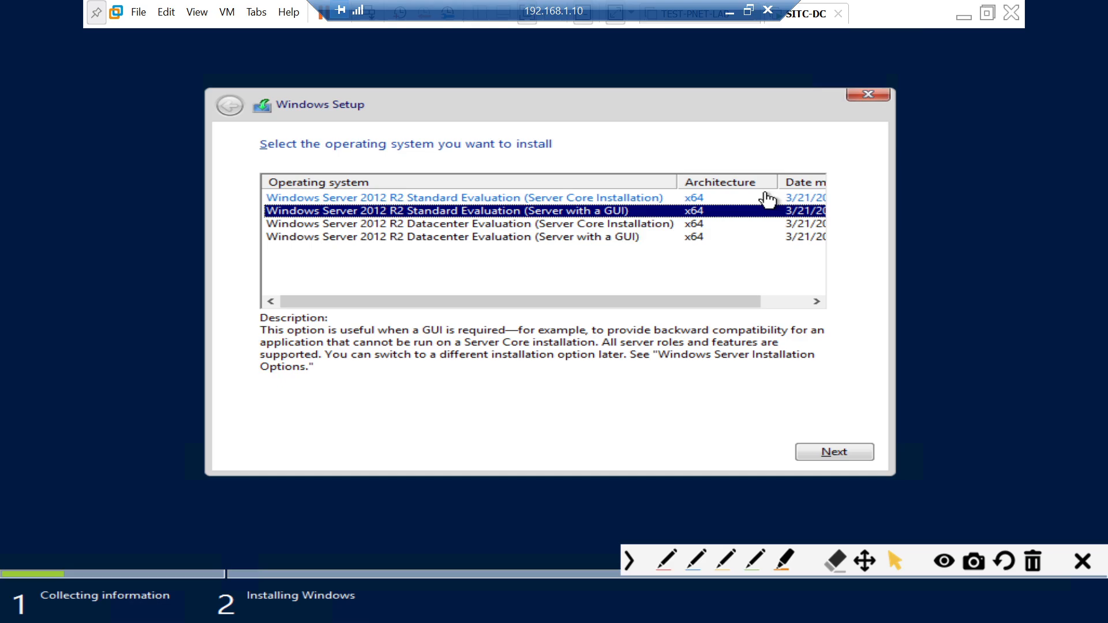
{"action": "left_click", "coordinate": [843, 449]}
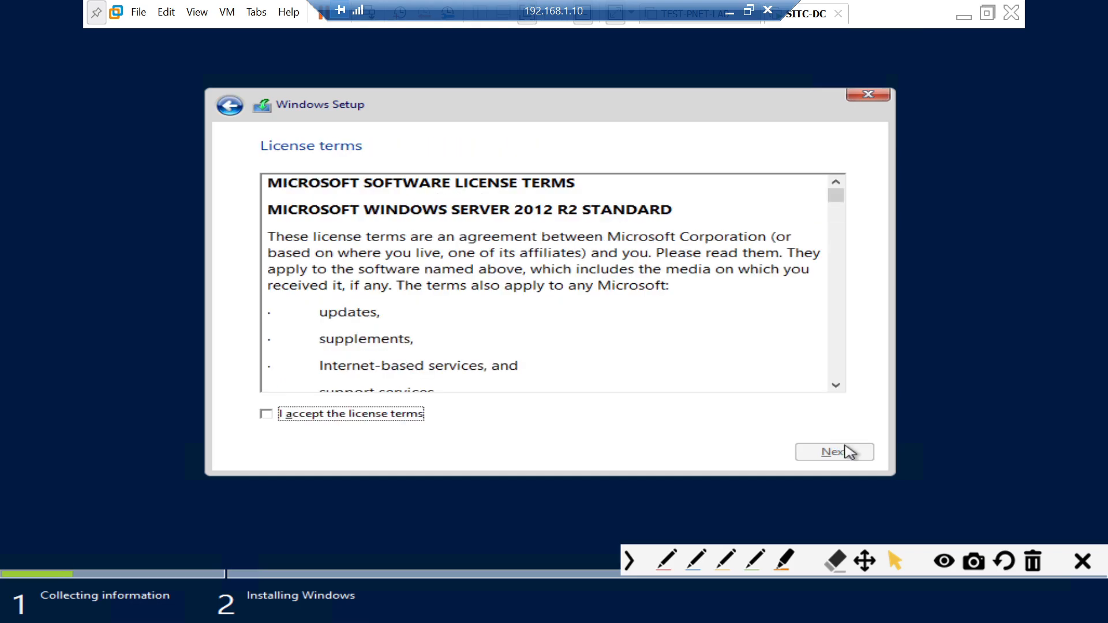
- Accept the licence terms and choose a Custom (Windows only) installation
{"action": "key", "text": "space"}
{"action": "left_click", "coordinate": [849, 456]}
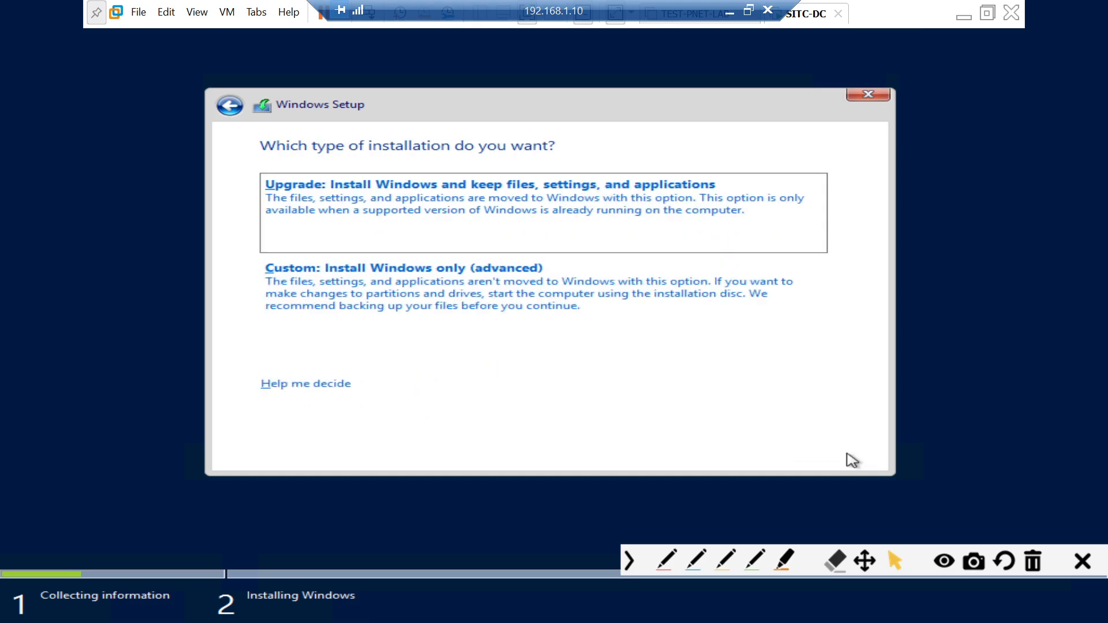
{"action": "left_click", "coordinate": [420, 301]}
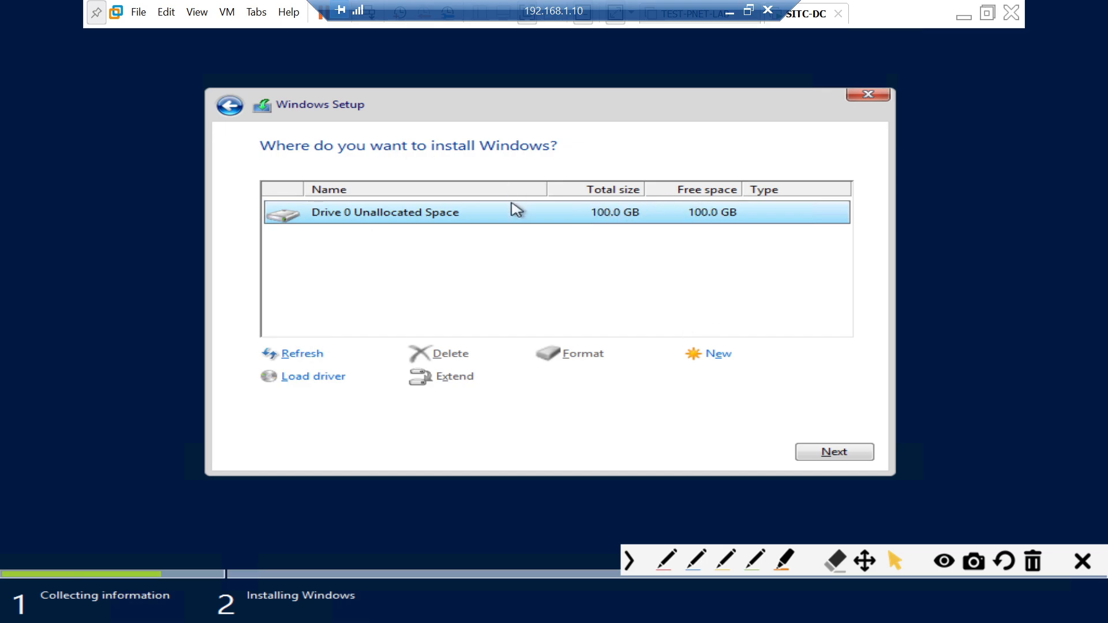
- Create a 102400 MB partition on Drive 0, allowing the system-reserved partition
{"action": "left_click", "coordinate": [733, 359]}
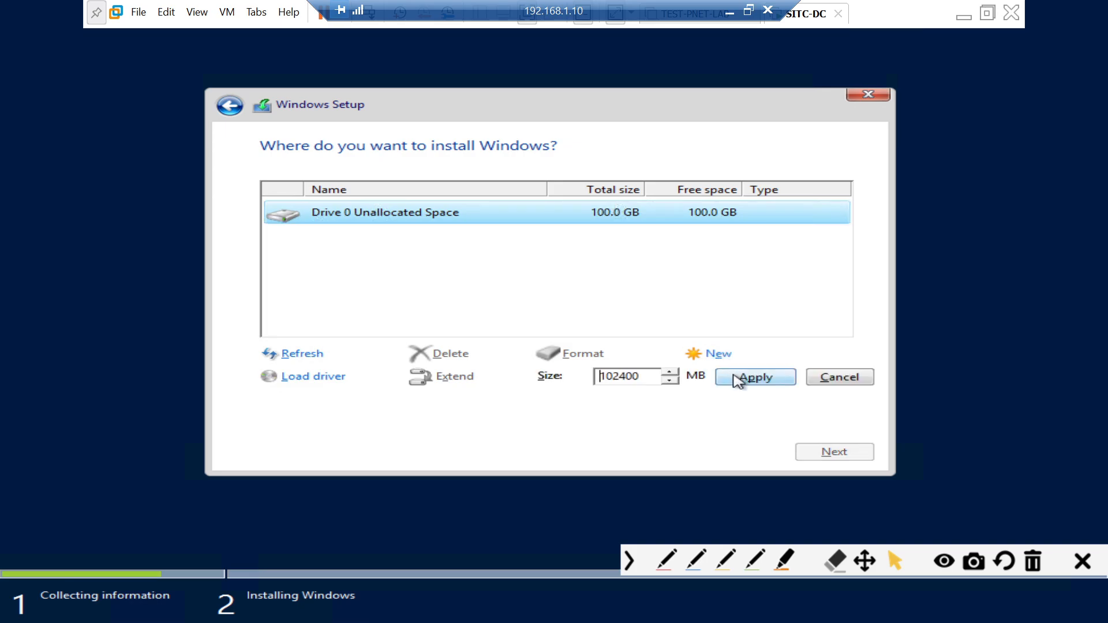
{"action": "left_click", "coordinate": [737, 378]}
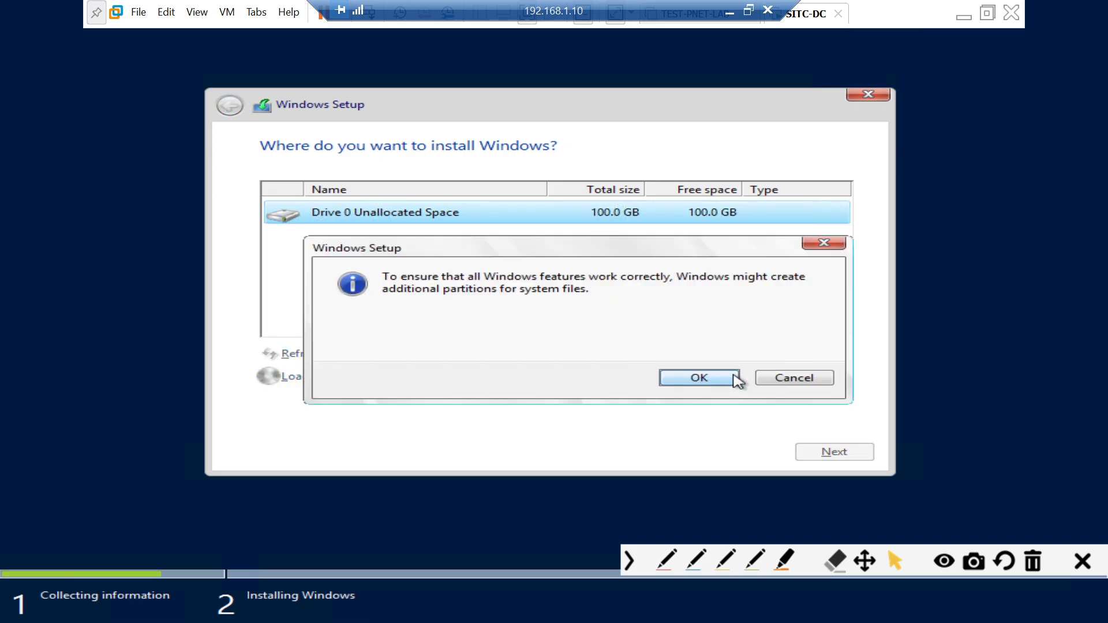
{"action": "left_click", "coordinate": [735, 377]}
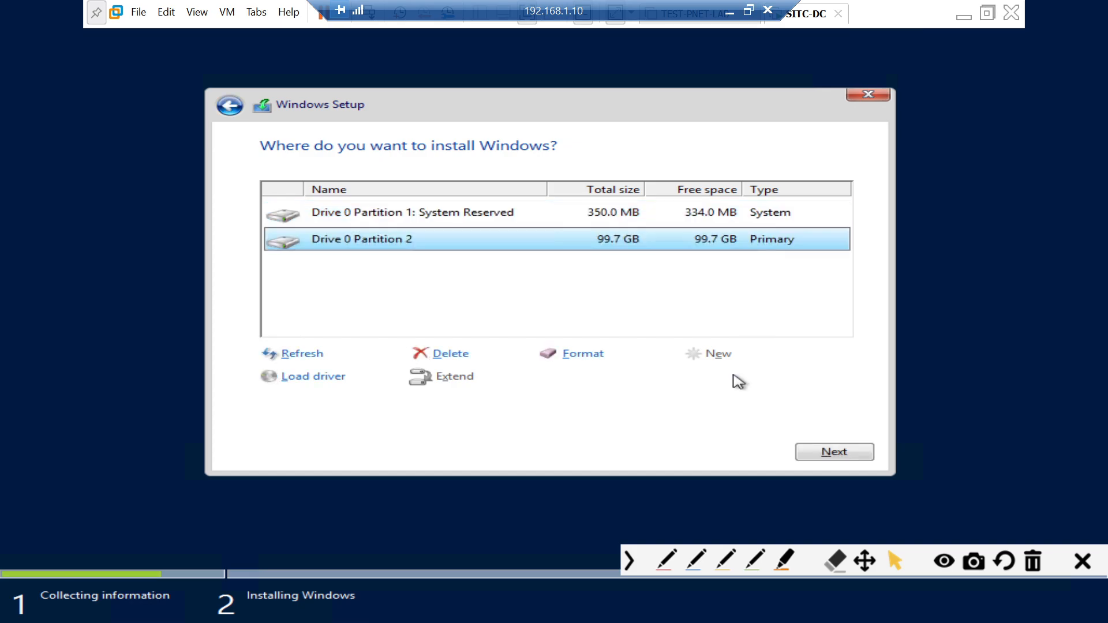
- Begin installing Windows on Partition 2, then return to VMware Workstation after checking OBS
{"action": "left_click", "coordinate": [811, 446]}
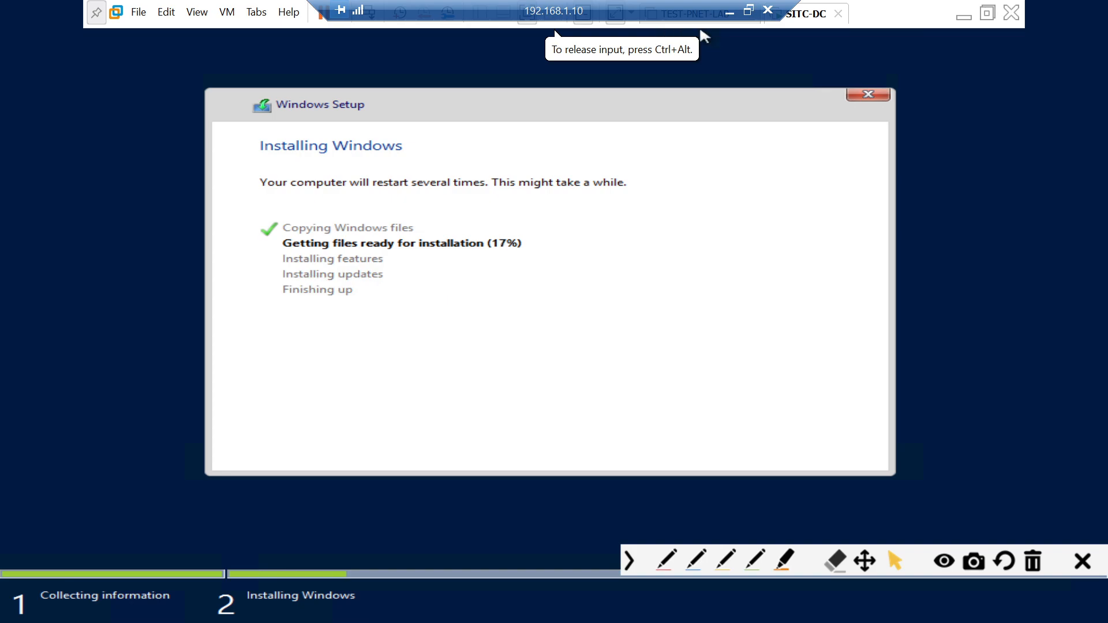
{"action": "left_click", "coordinate": [730, 13]}
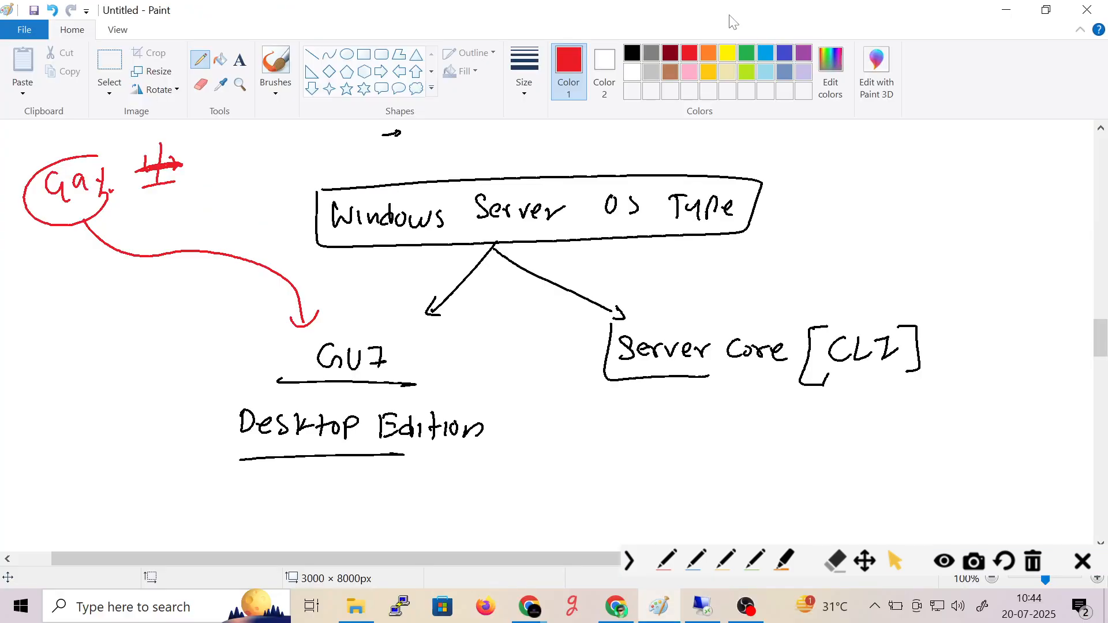
{"action": "left_click", "coordinate": [748, 606]}
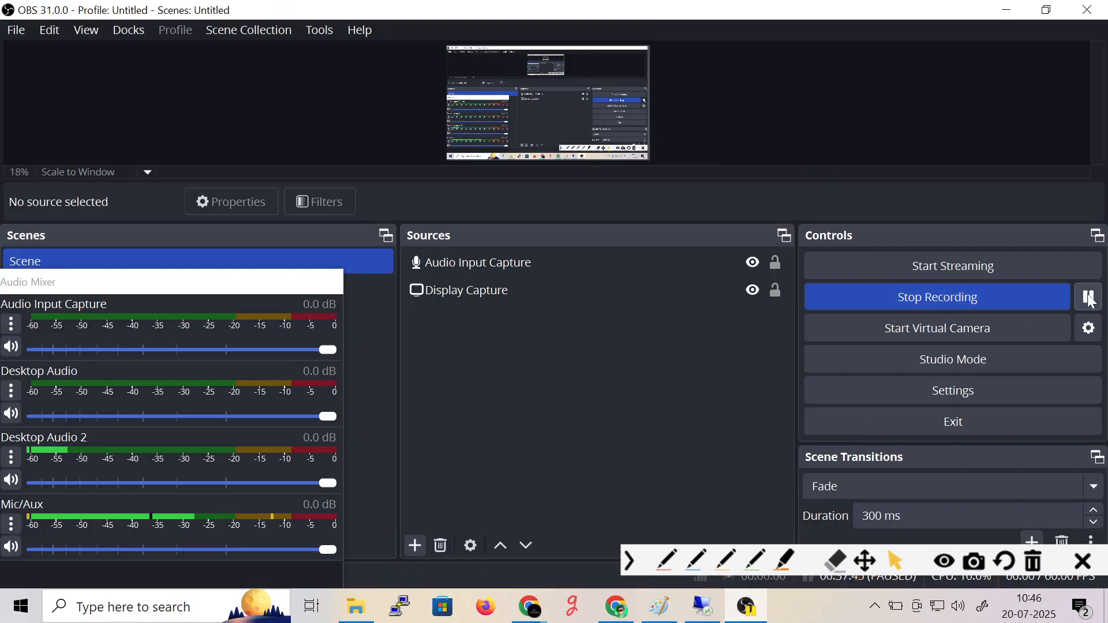
{"action": "left_click", "coordinate": [715, 607]}
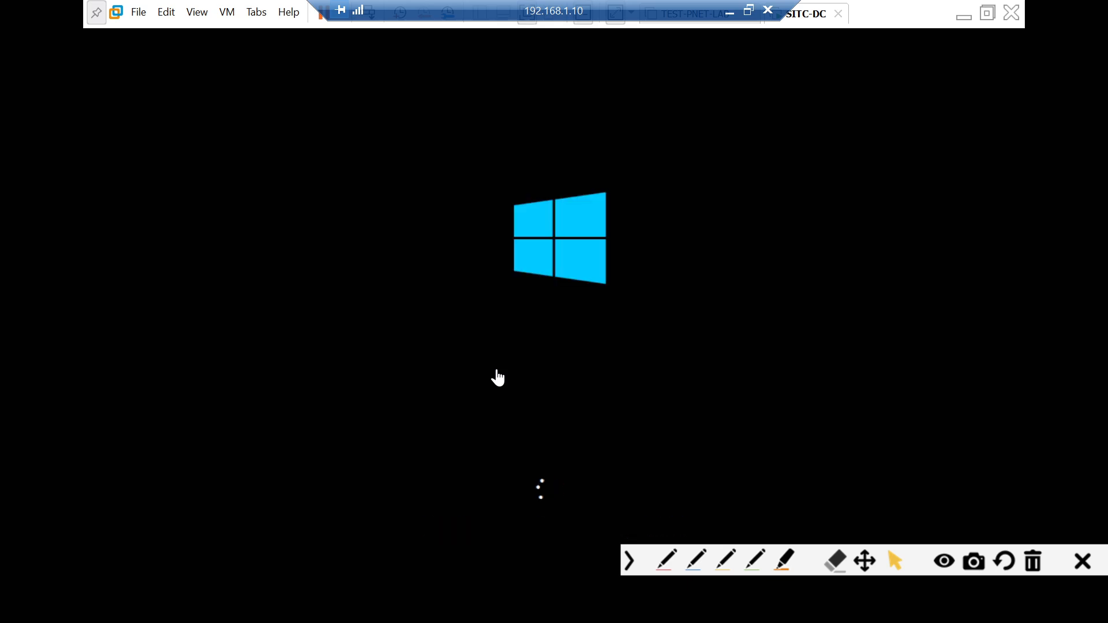
- Hide the screen-drawing tools while setup reaches the Administrator password page
{"action": "left_click", "coordinate": [629, 562]}
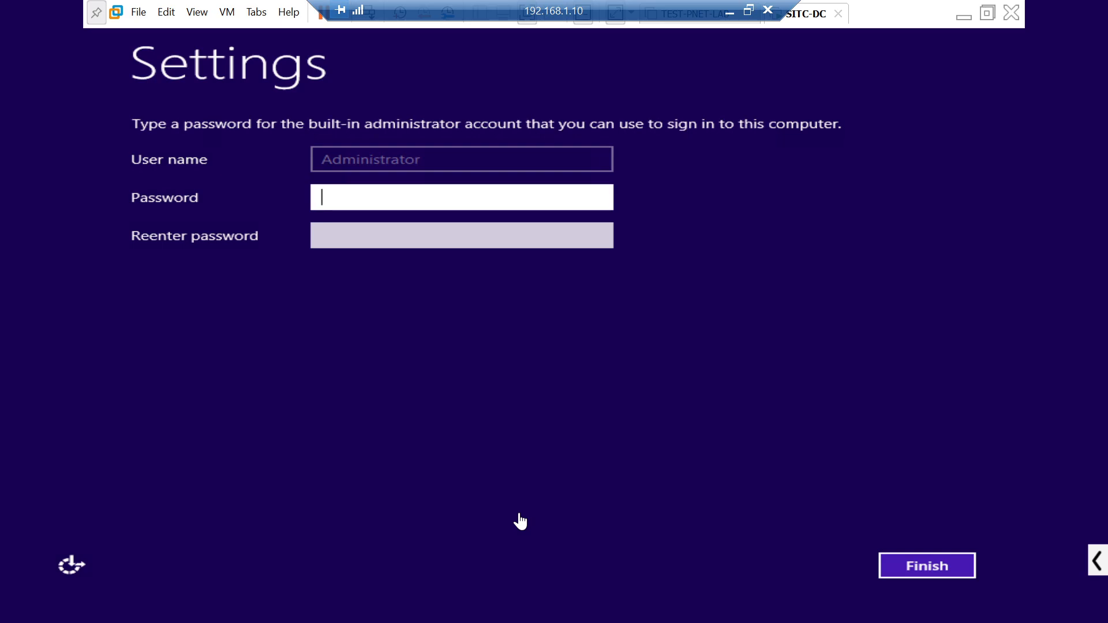
- Enter and confirm the Administrator password, verify it with the eye icons, and finish setup
{"action": "left_click", "coordinate": [519, 192]}
{"action": "type", "text": "P@ssw0rd12"}
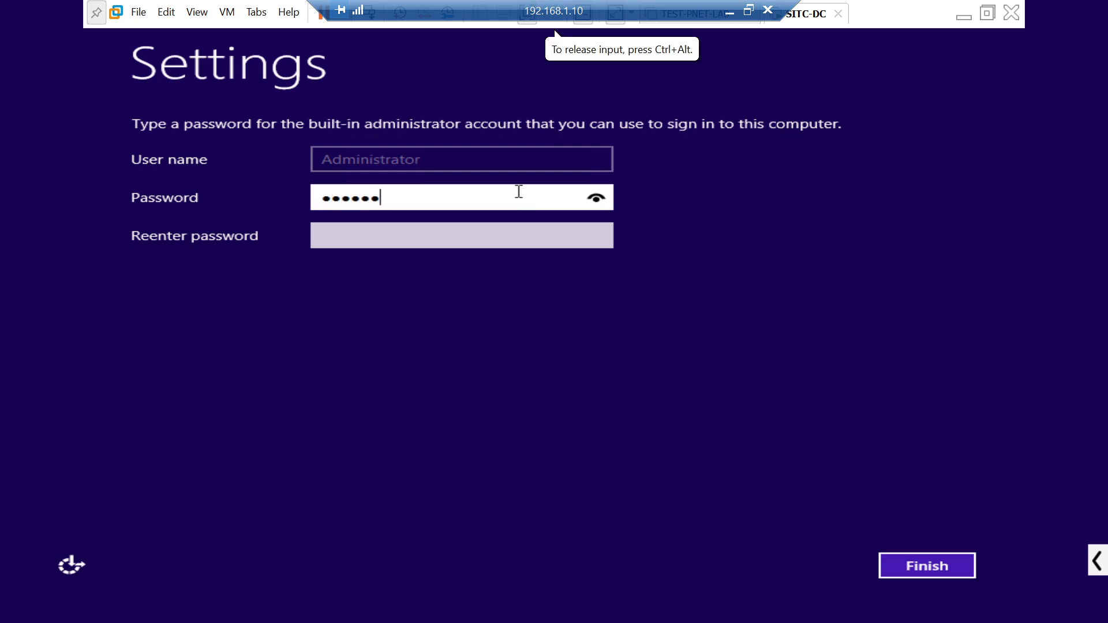
{"action": "key", "text": "Tab"}
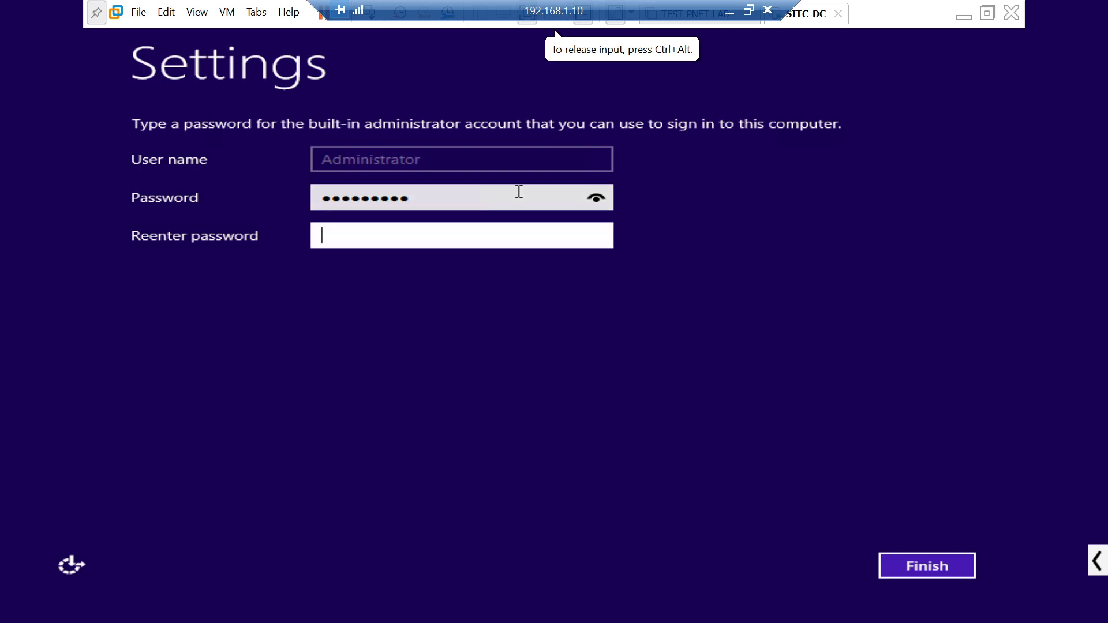
{"action": "left_click", "coordinate": [594, 202]}
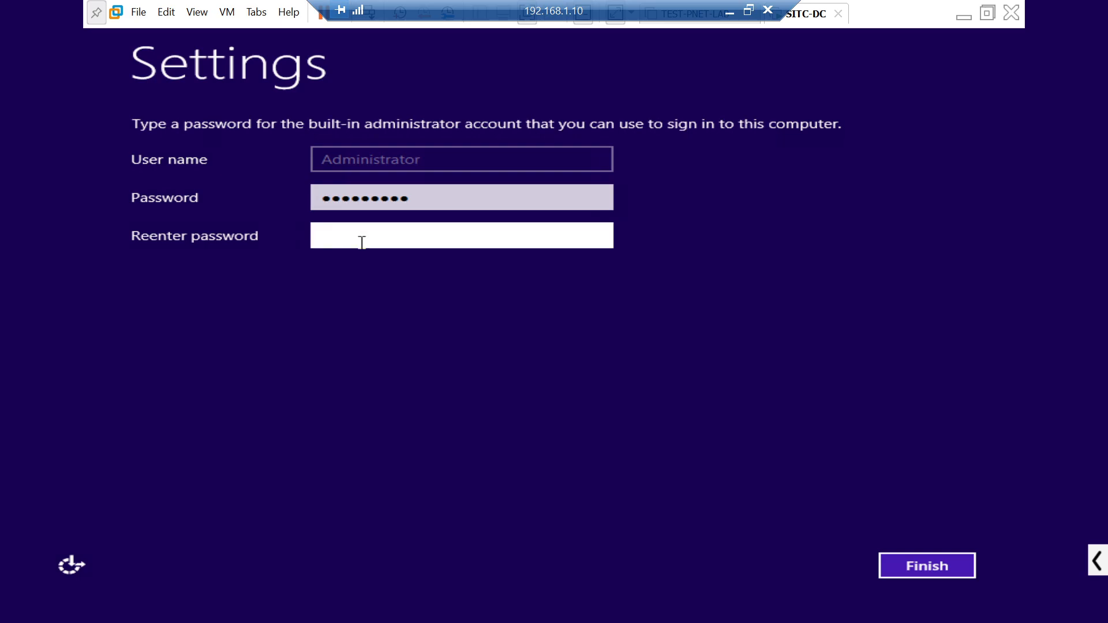
{"action": "type", "text": "A••••••••"}
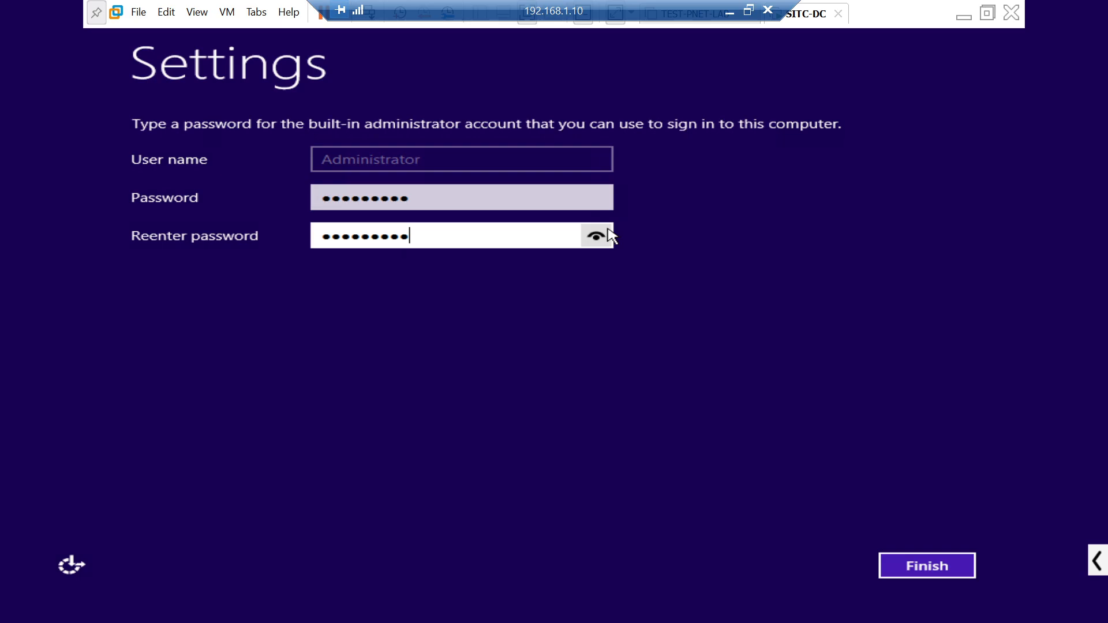
{"action": "left_click_drag", "start_coordinate": [610, 233], "coordinate": [610, 232]}
{"action": "left_click", "coordinate": [931, 563]}
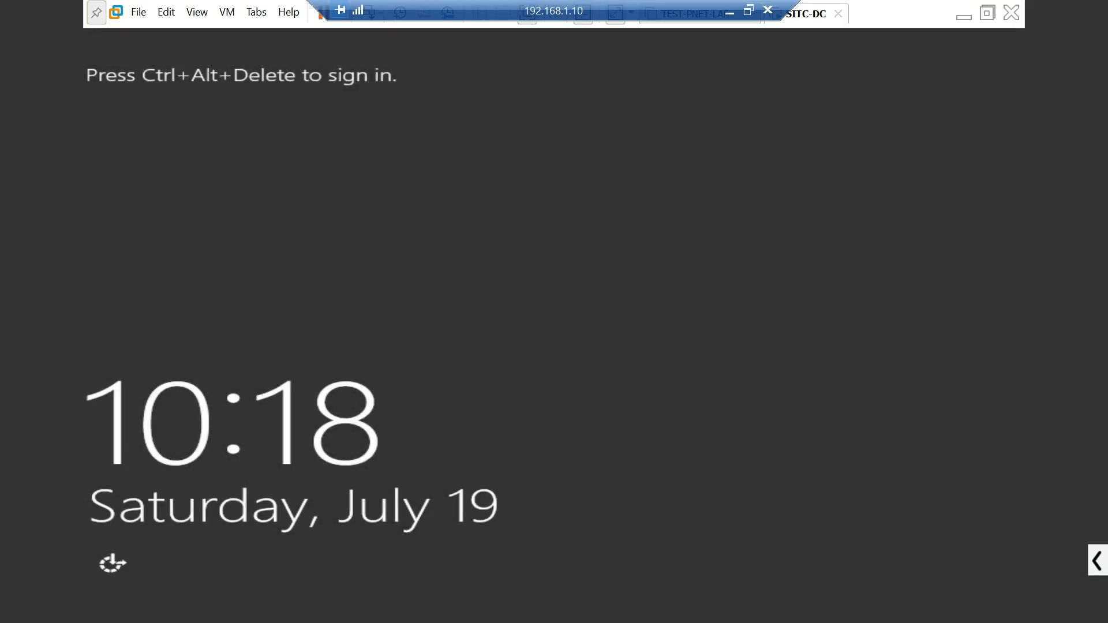
- Show the VM Library, exit full screen, and send Ctrl+Alt+Del to reach the Administrator password prompt
{"action": "left_click", "coordinate": [367, 52]}
{"action": "left_click", "coordinate": [988, 13]}
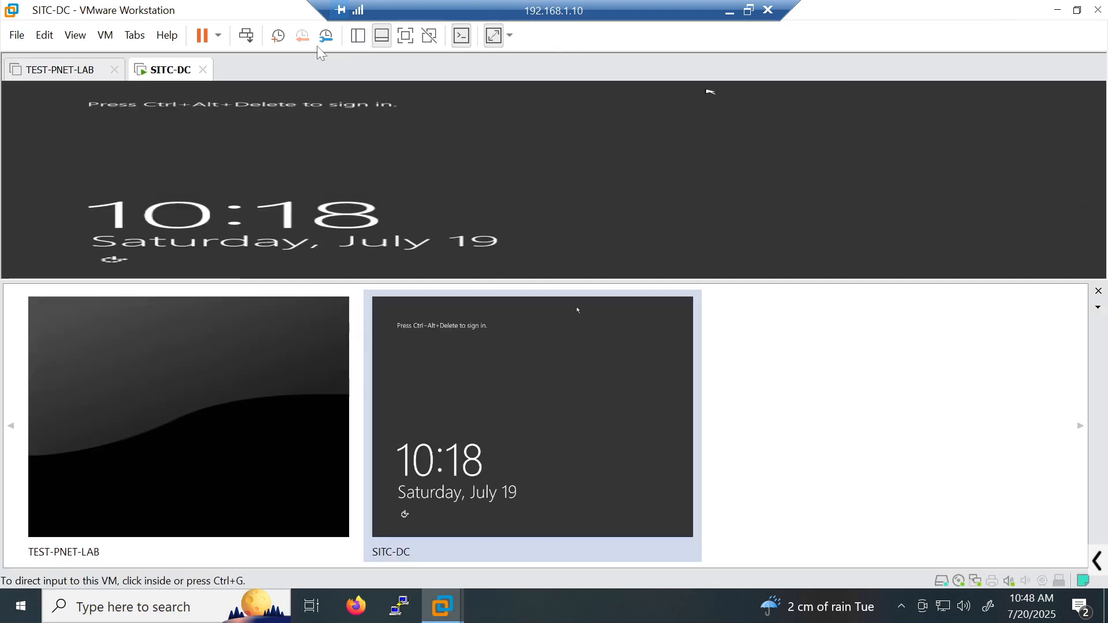
{"action": "left_click", "coordinate": [1098, 559]}
{"action": "left_click", "coordinate": [667, 560]}
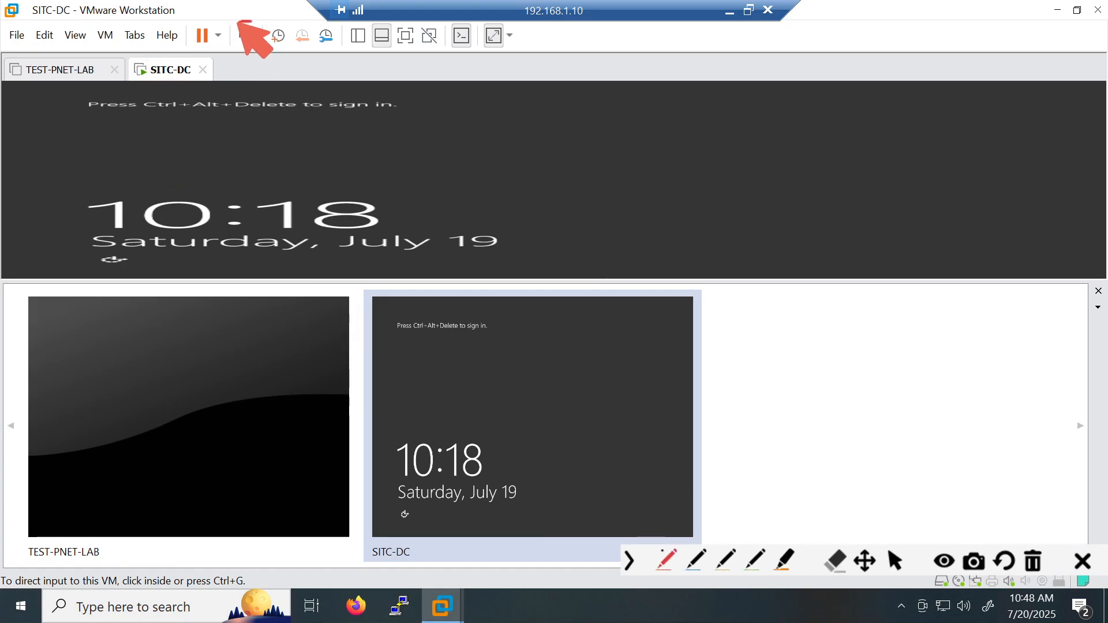
{"action": "left_click_drag", "start_coordinate": [240, 22], "coordinate": [254, 24]}
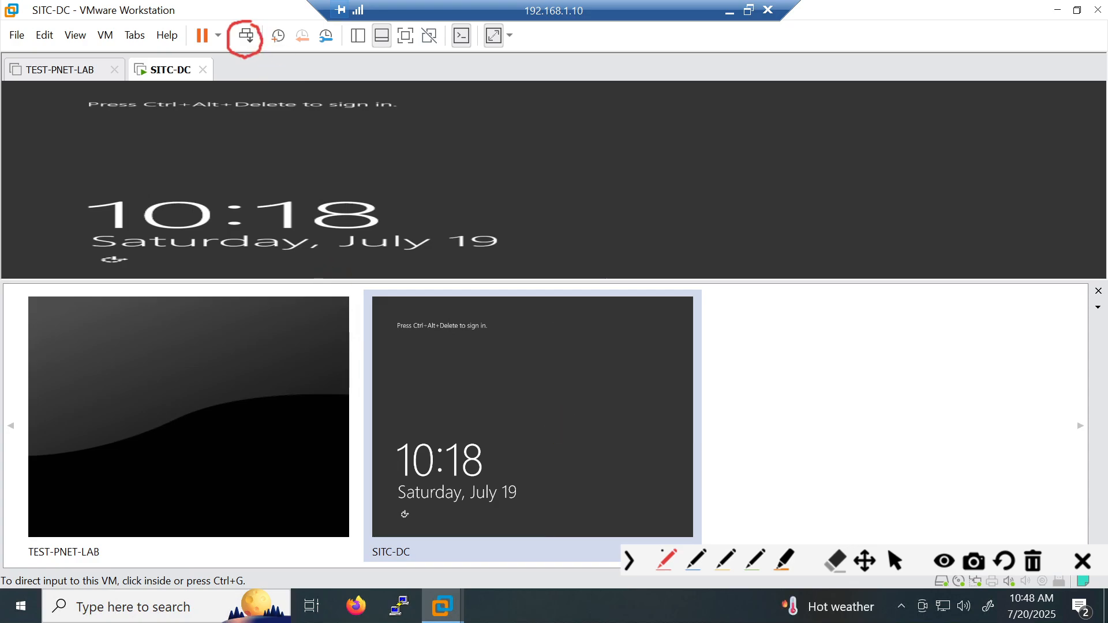
{"action": "left_click", "coordinate": [895, 561]}
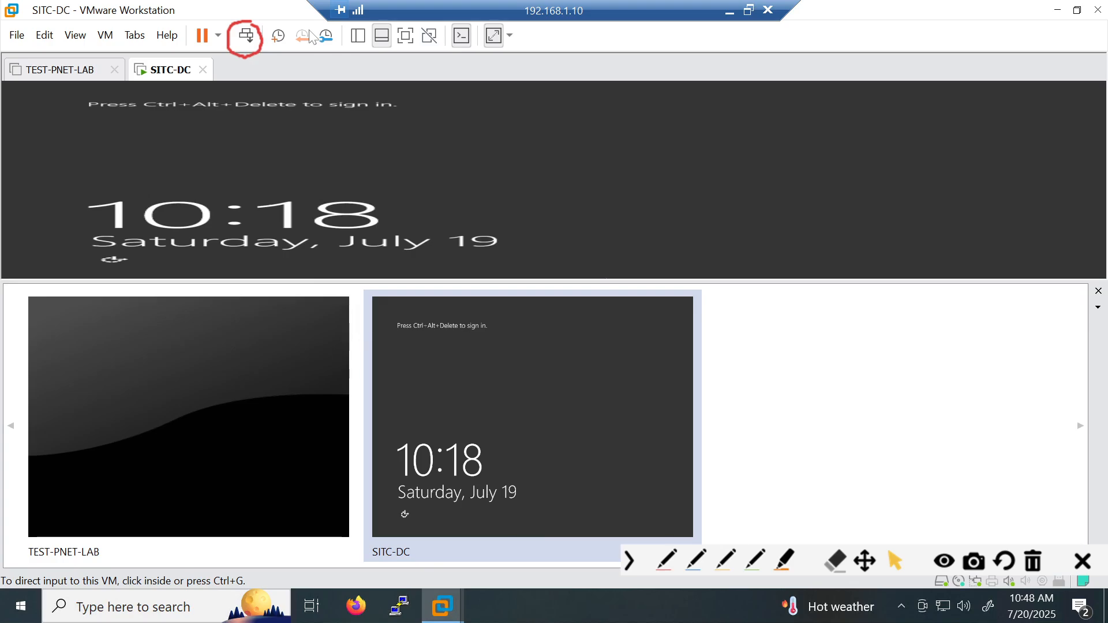
{"action": "left_click", "coordinate": [359, 36]}
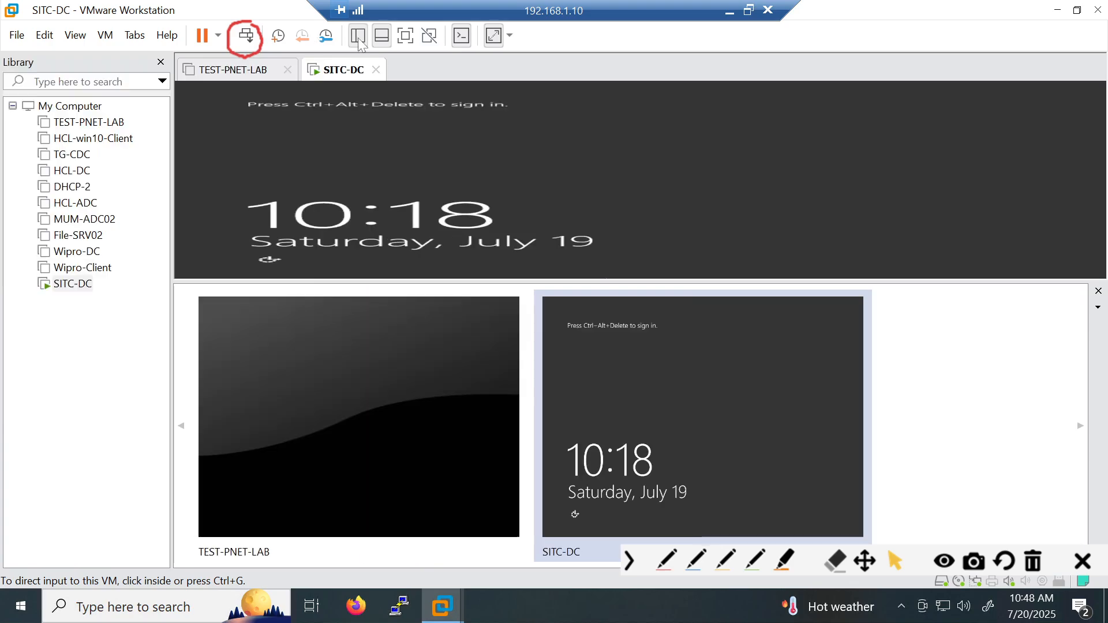
{"action": "left_click", "coordinate": [406, 36]}
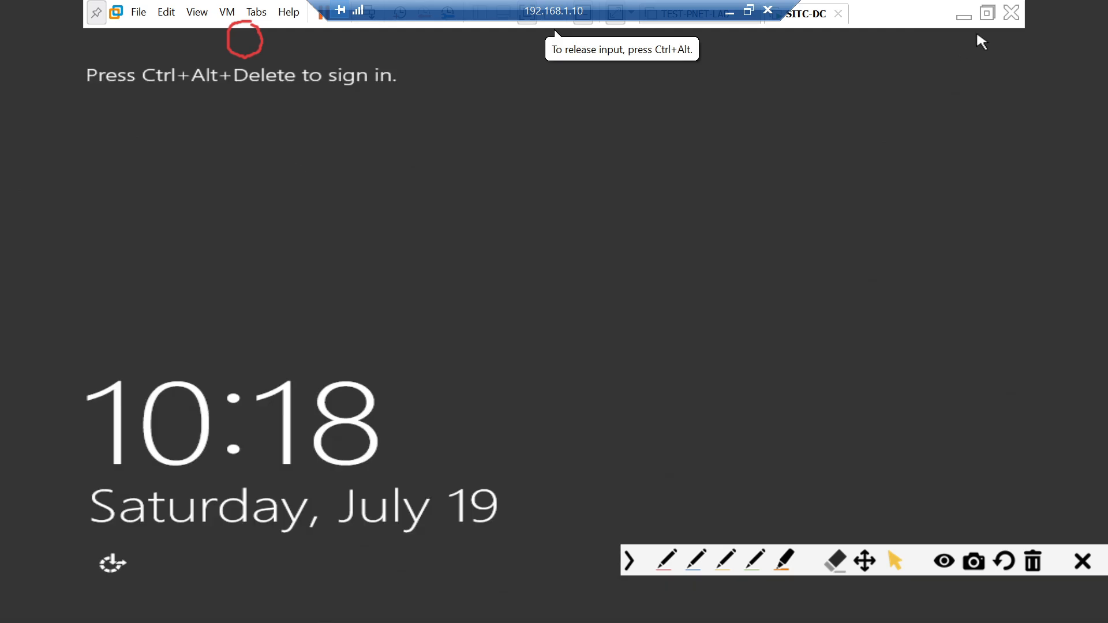
{"action": "left_click", "coordinate": [990, 15]}
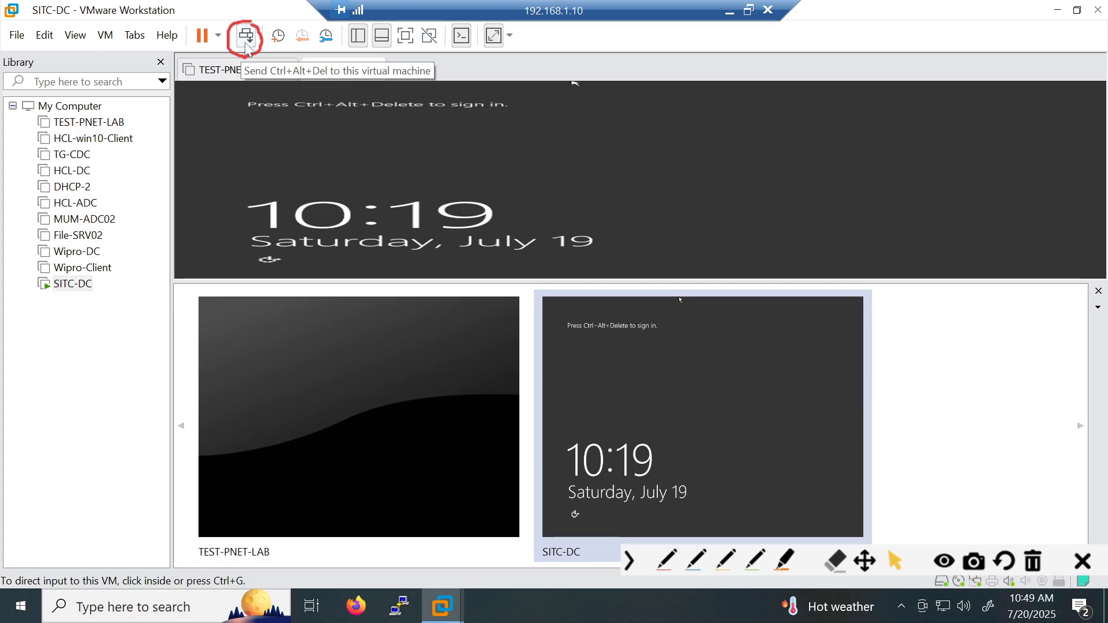
{"action": "left_click", "coordinate": [247, 48]}
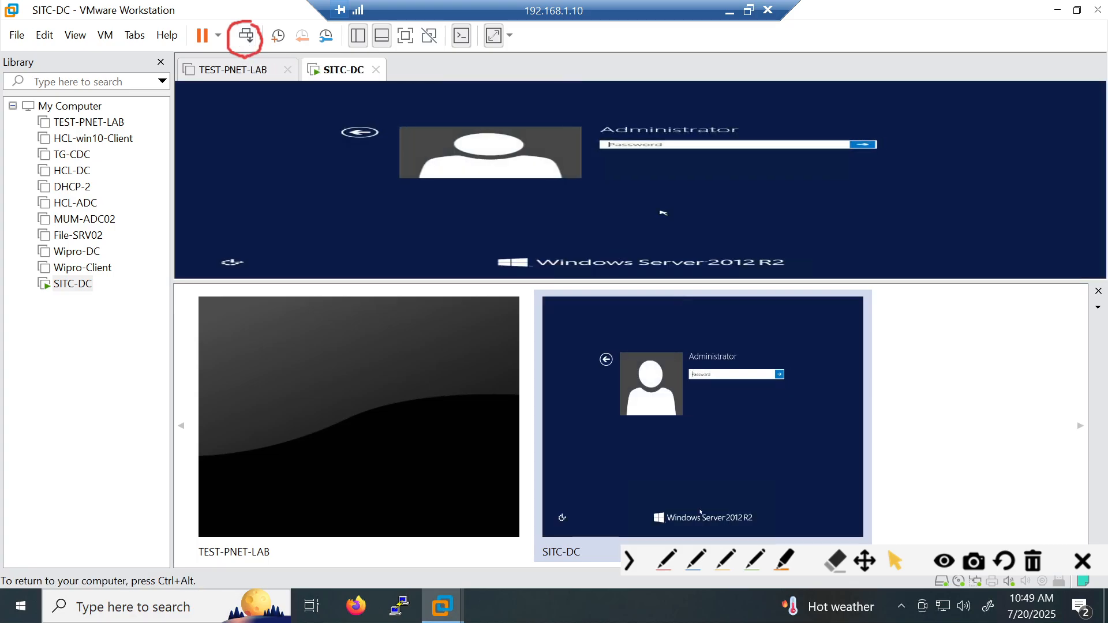
- Sign in to SITC-DC as Administrator and answer Yes to network discovery
{"action": "left_click", "coordinate": [413, 44]}
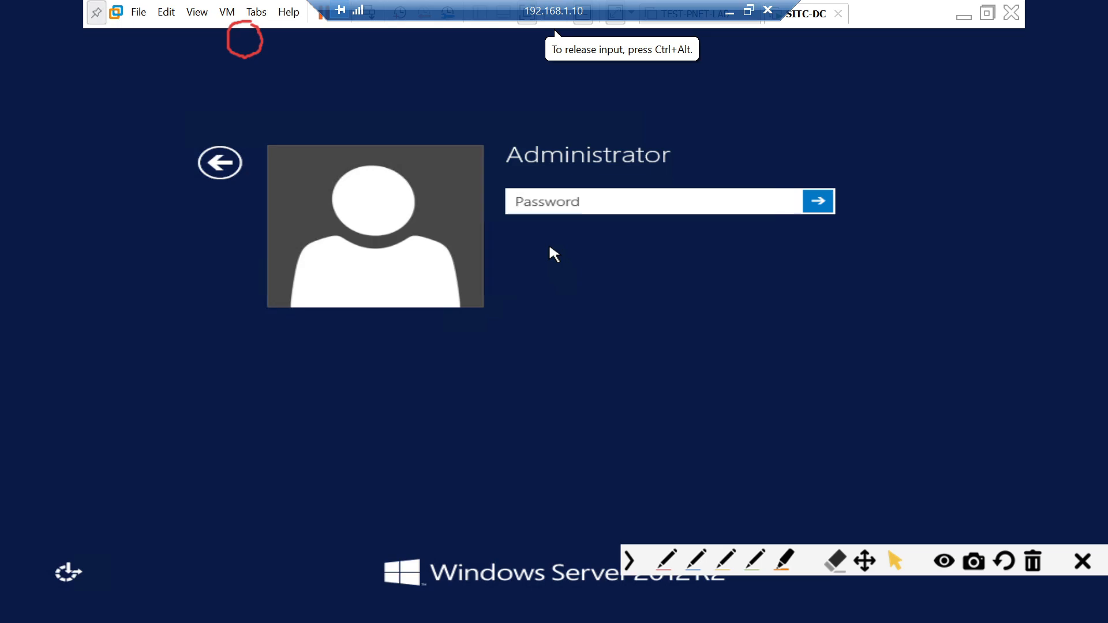
{"action": "type", "text": "Password1!"}
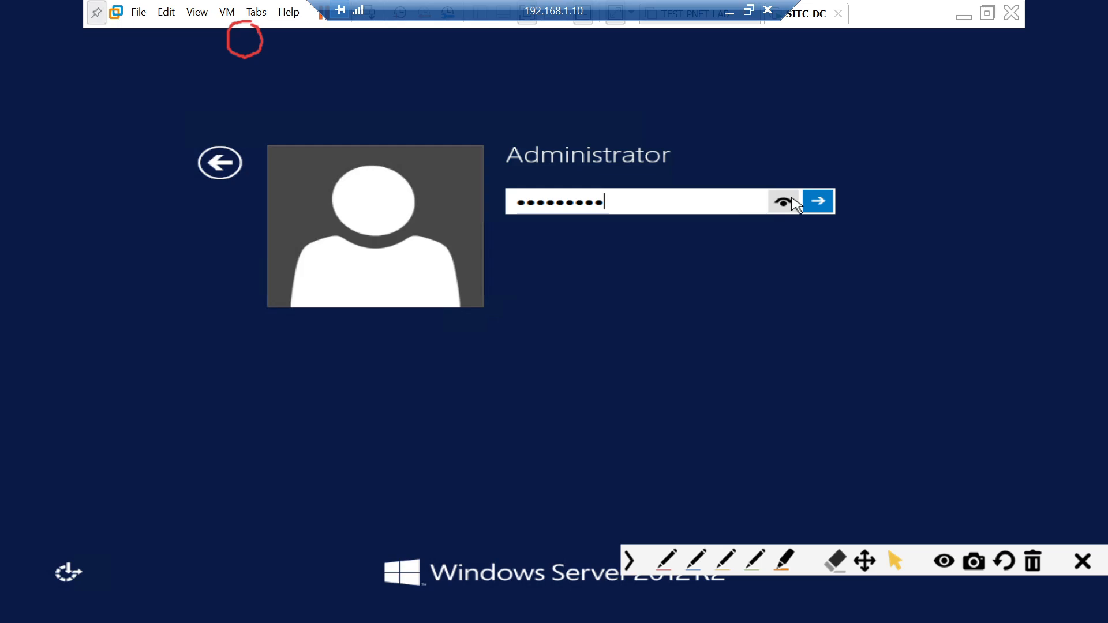
{"action": "left_click", "coordinate": [819, 202]}
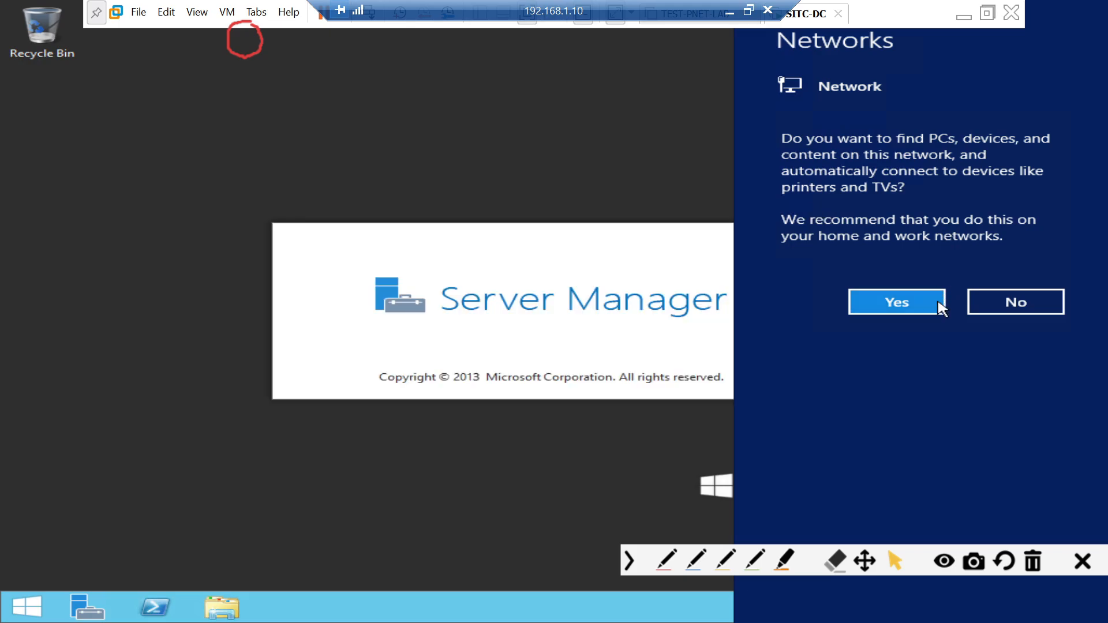
{"action": "left_click", "coordinate": [933, 304]}
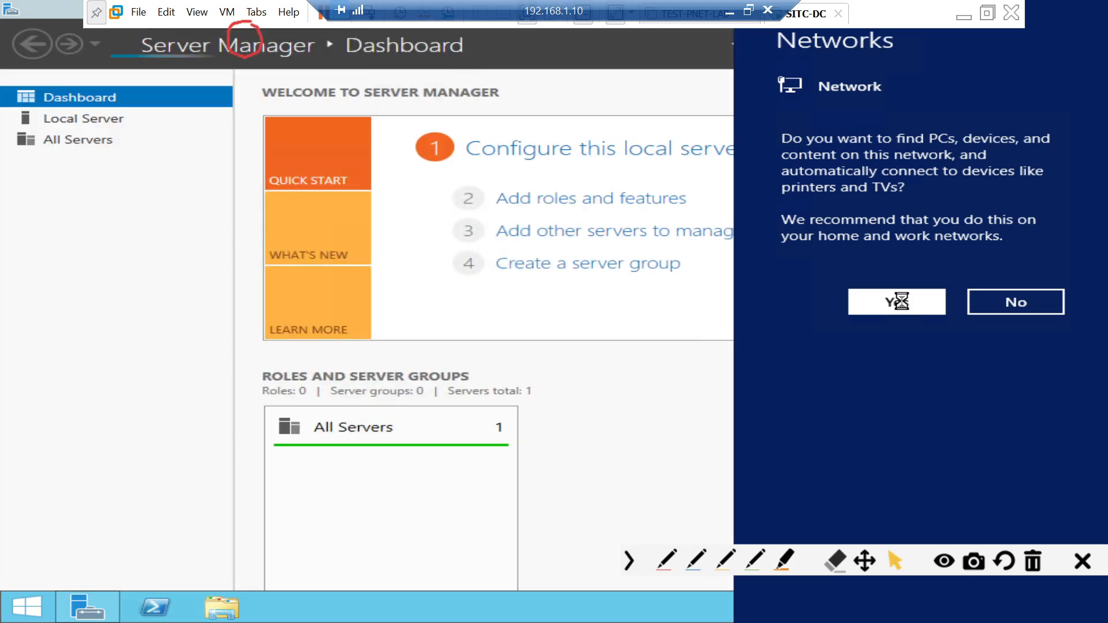
{"action": "left_click", "coordinate": [904, 305]}
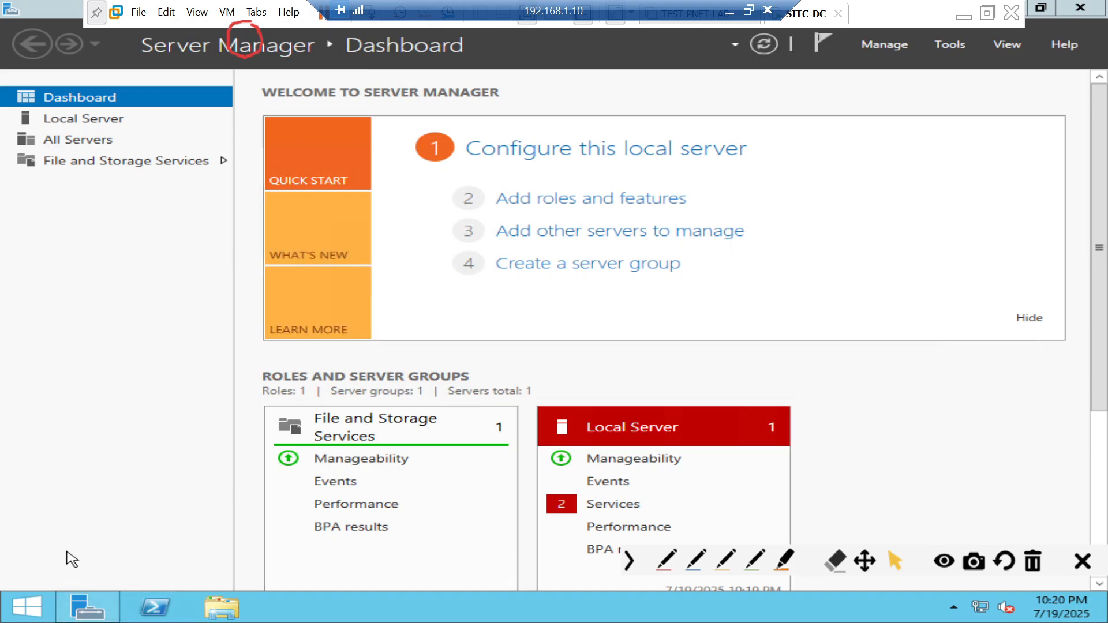
- Open System Properties with sysdm.cpl from the Run box, then close it unchanged
{"action": "key", "text": "super+r"}
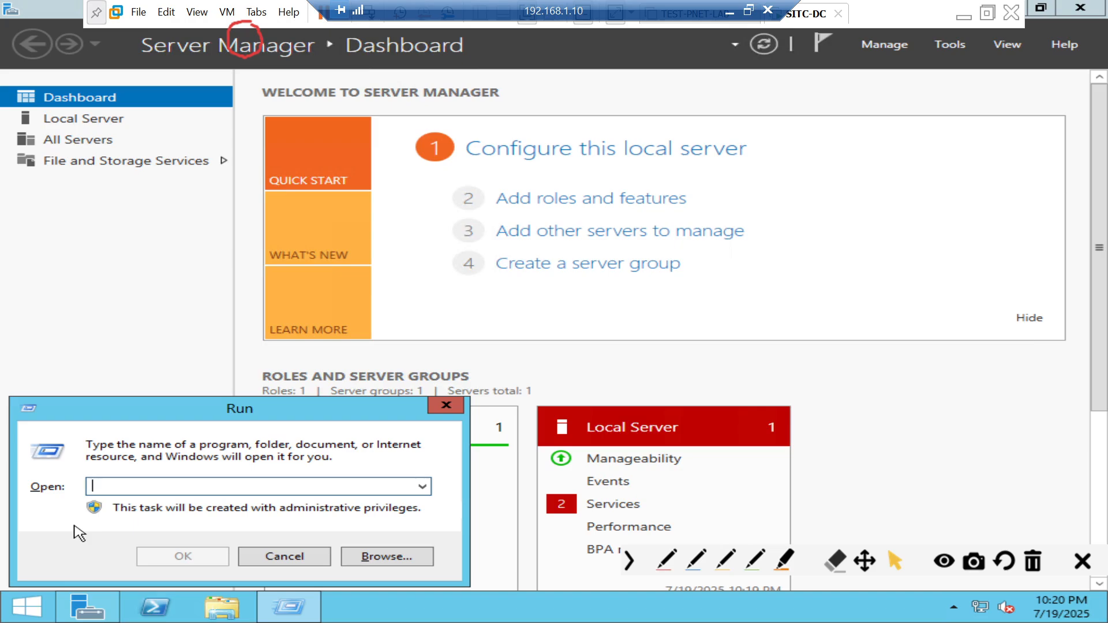
{"action": "type", "text": "sy"}
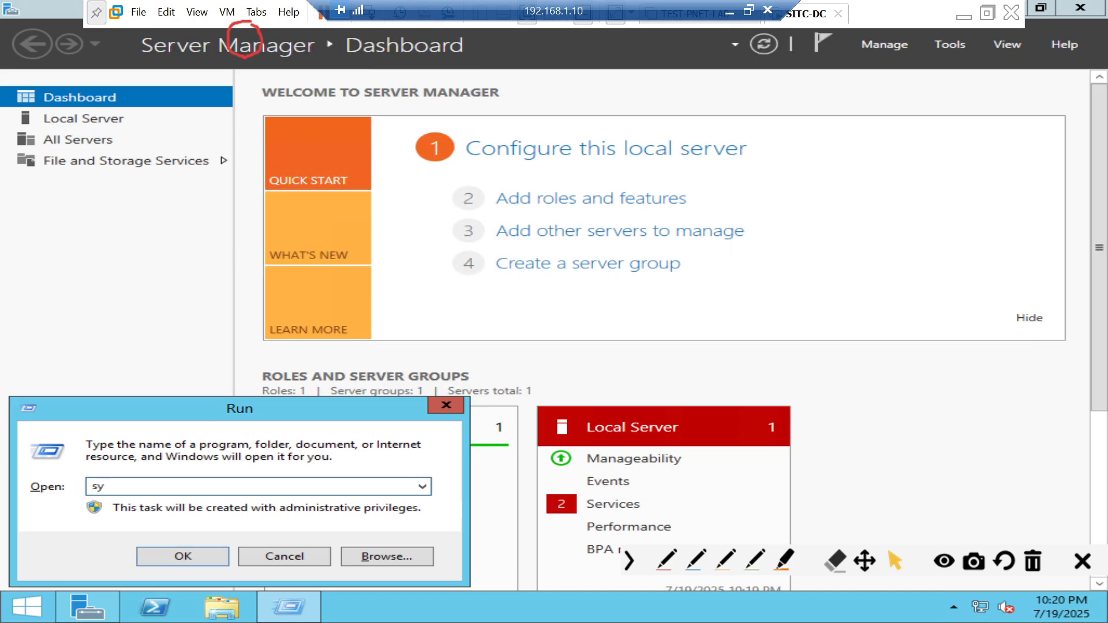
{"action": "type", "text": "sdm.cpl"}
{"action": "key", "text": "Return"}
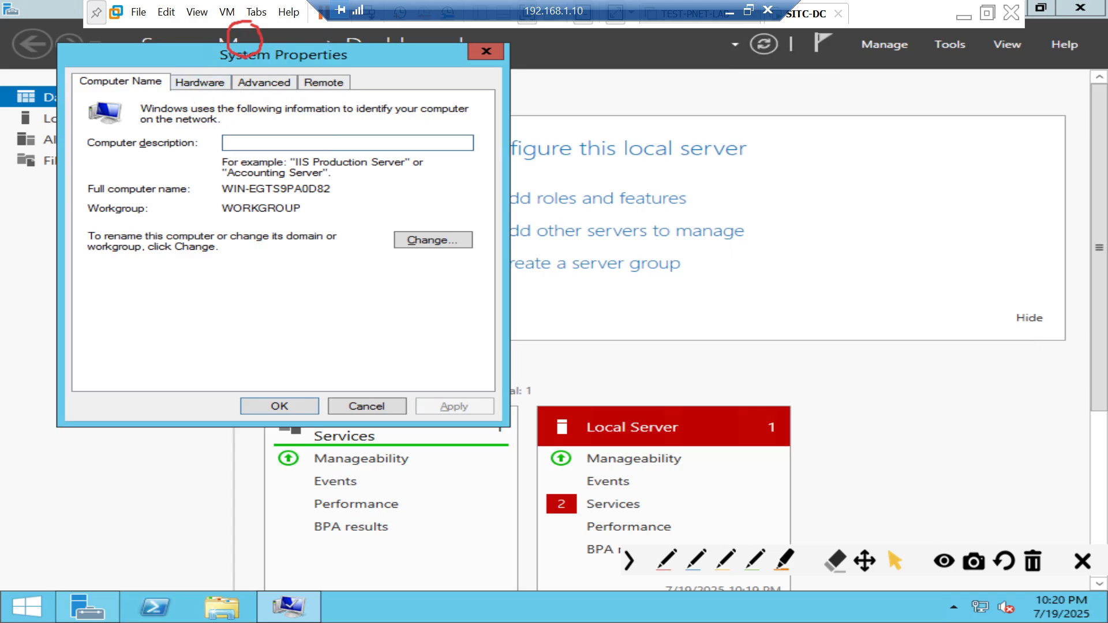
{"action": "left_click", "coordinate": [366, 406]}
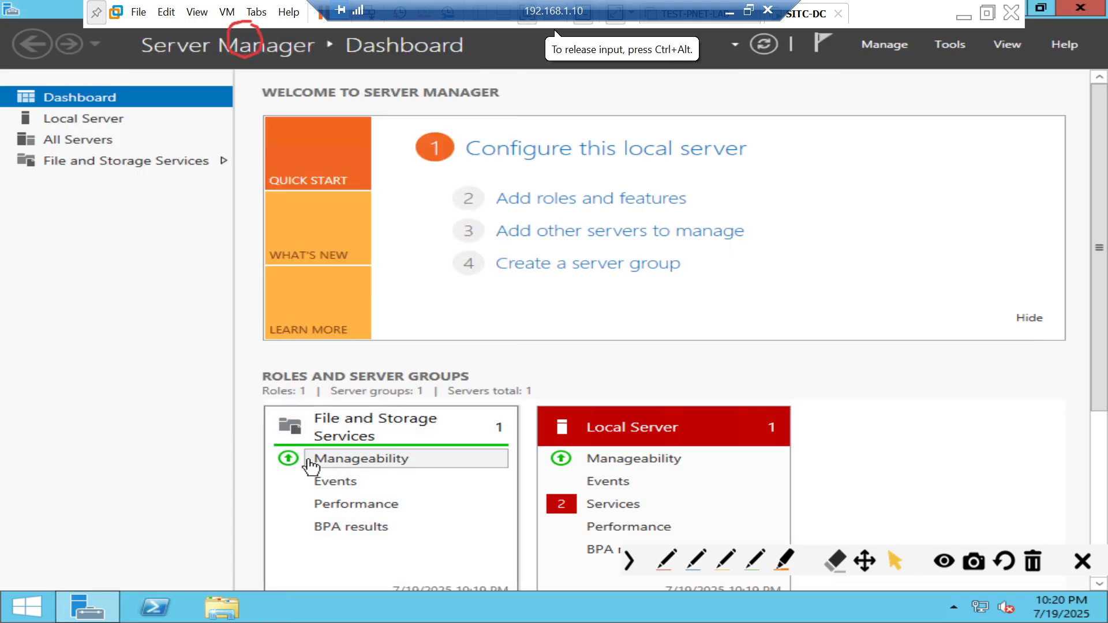
- On the Remote tab, allow remote connections, accept the firewall notice, and apply and OK
{"action": "key", "text": "super+r"}
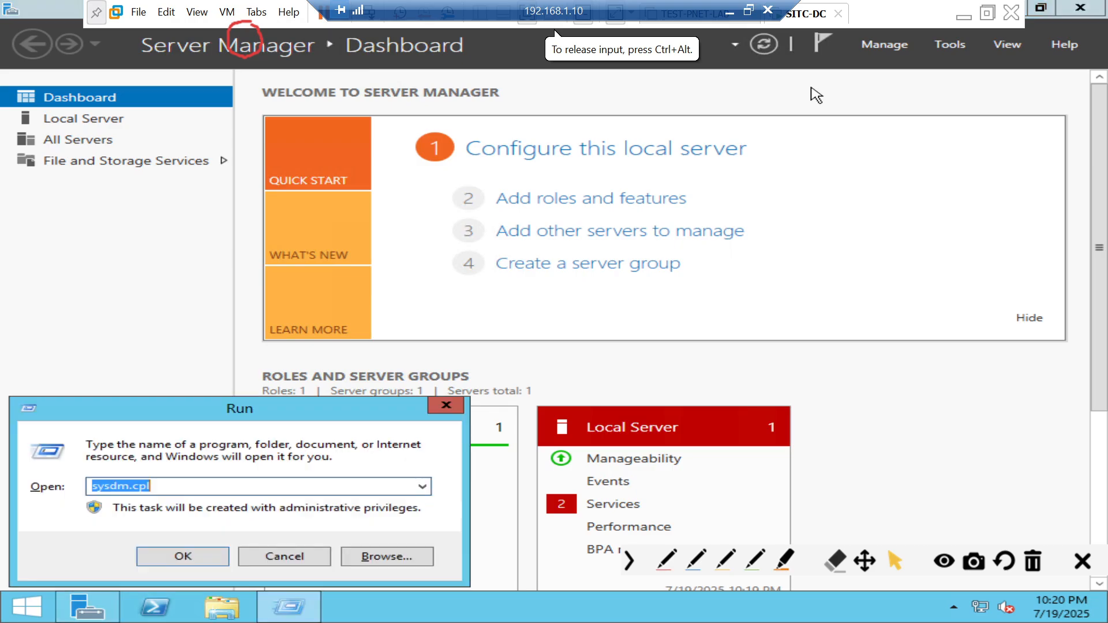
{"action": "key", "text": "Return"}
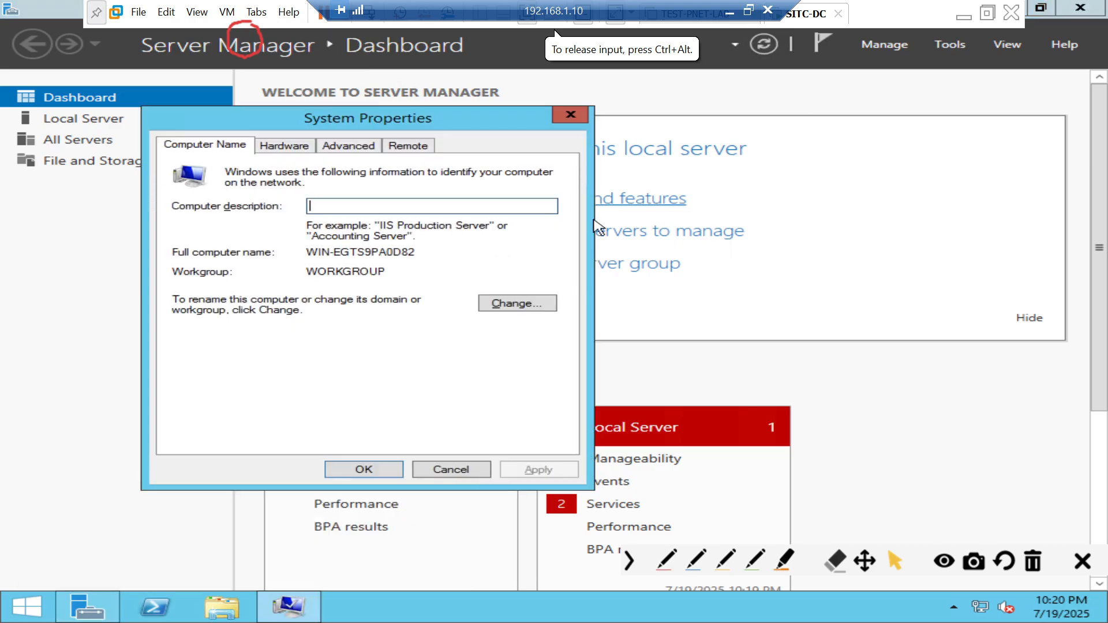
{"action": "left_click", "coordinate": [409, 146]}
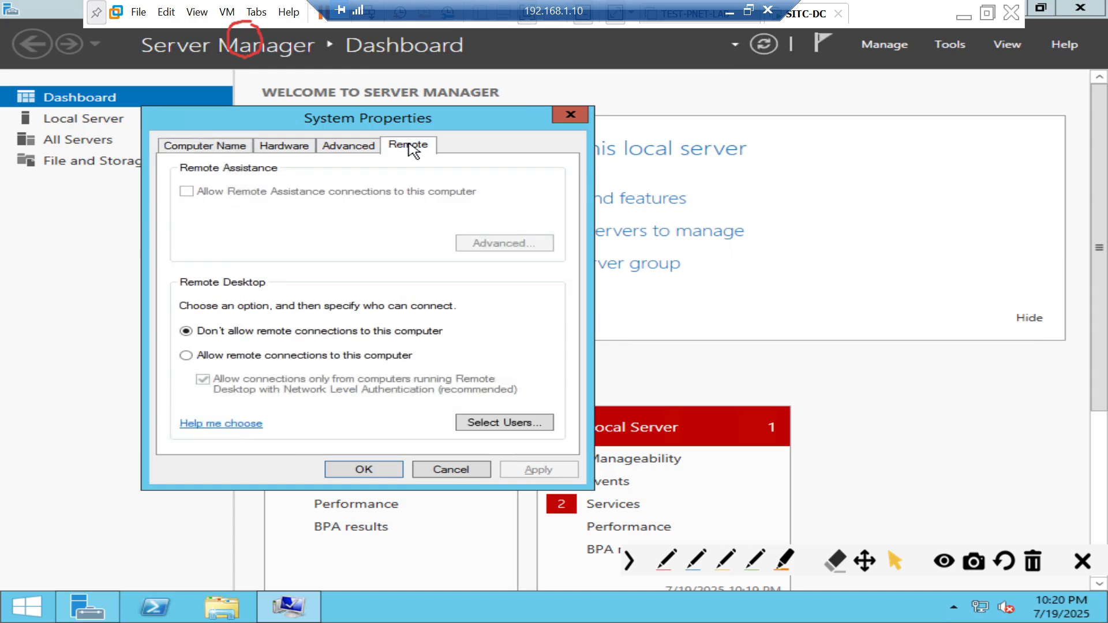
{"action": "left_click", "coordinate": [217, 355]}
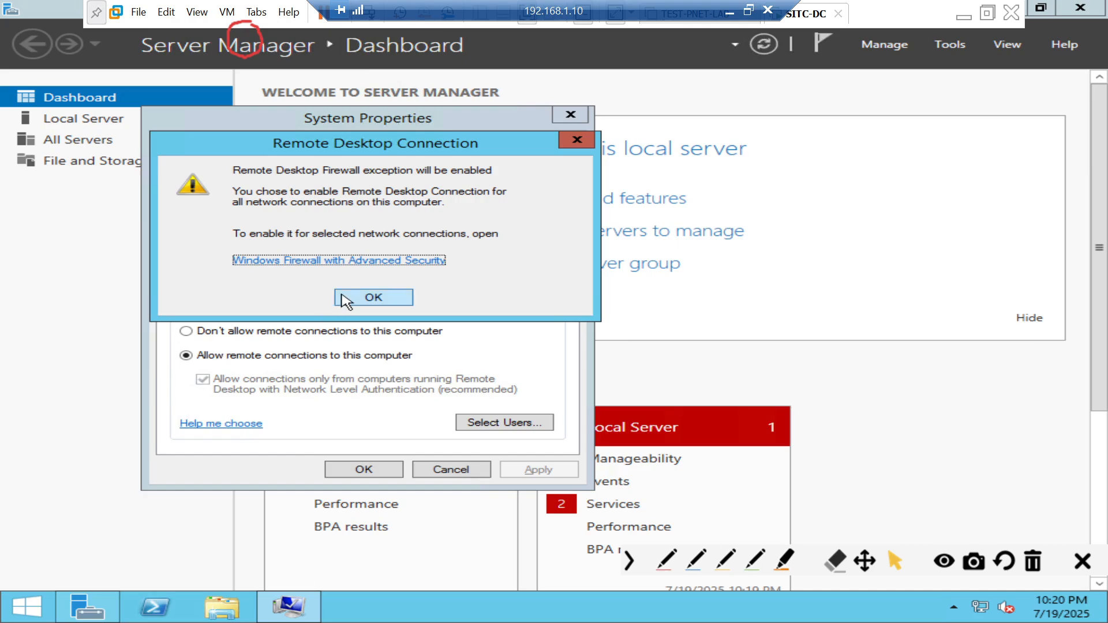
{"action": "left_click", "coordinate": [373, 297]}
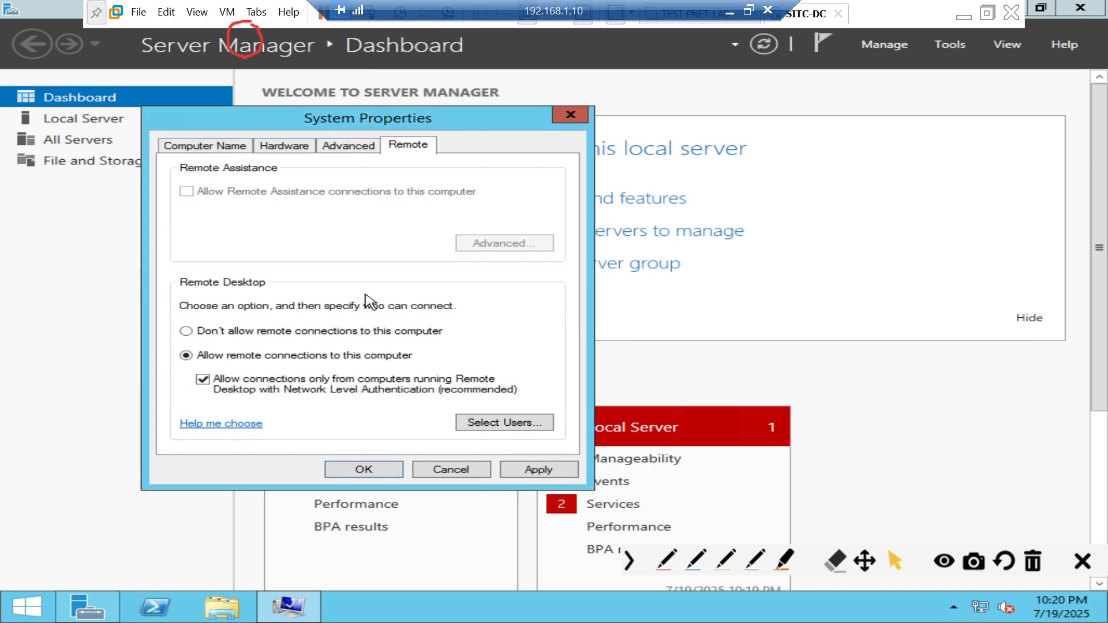
{"action": "left_click", "coordinate": [522, 470]}
{"action": "left_click", "coordinate": [375, 471]}
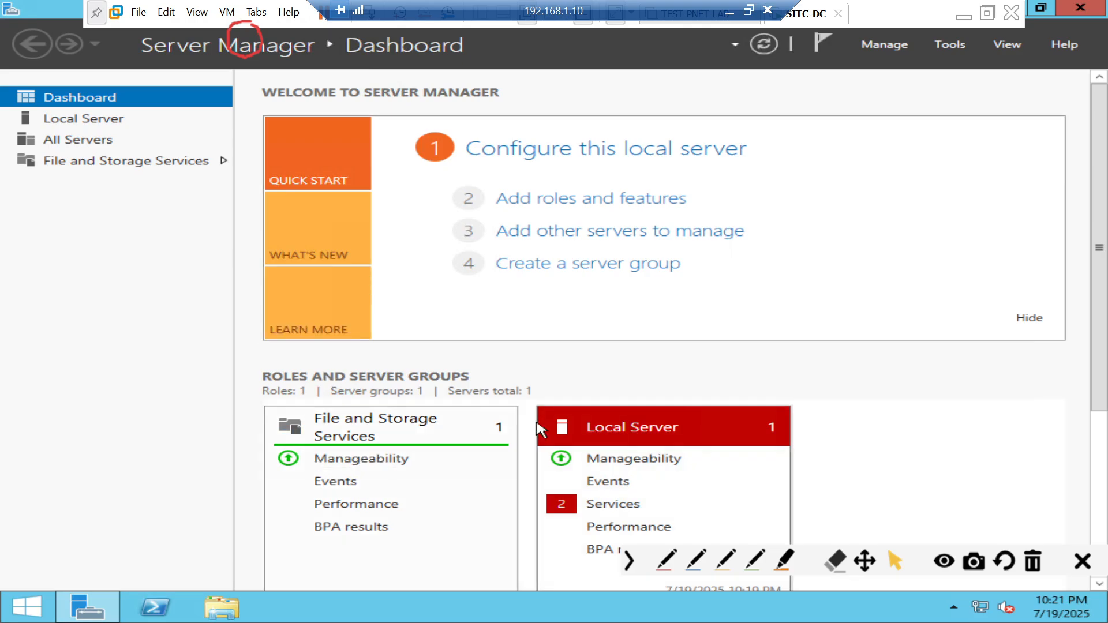
- Run firewall.cpl and turn off Windows Firewall for both private and public networks
{"action": "key", "text": "super+r"}
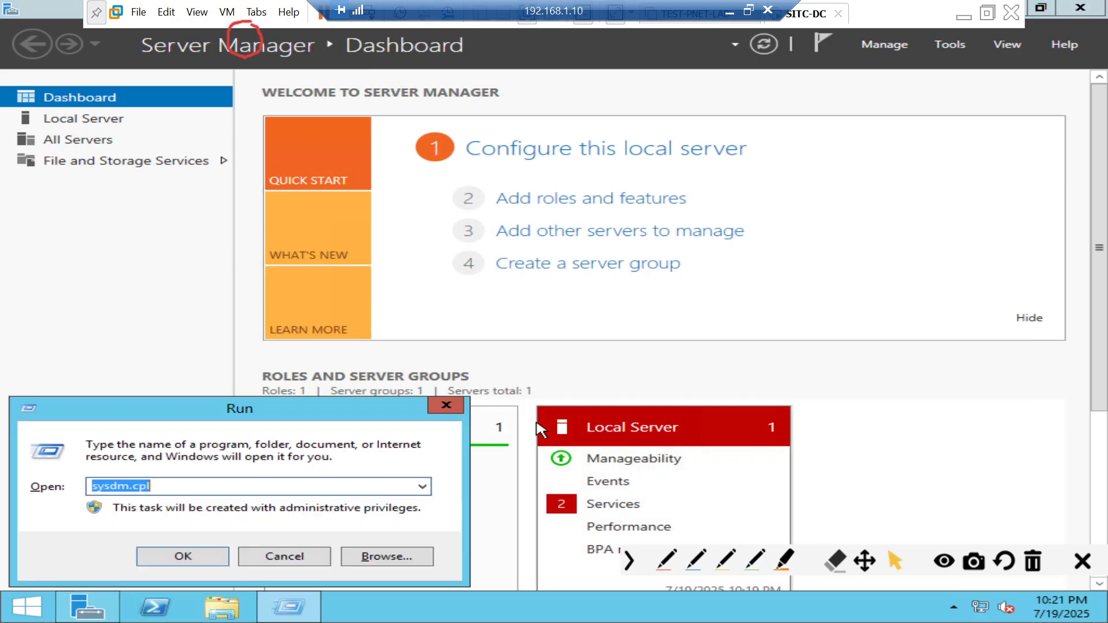
{"action": "type", "text": "firewall"}
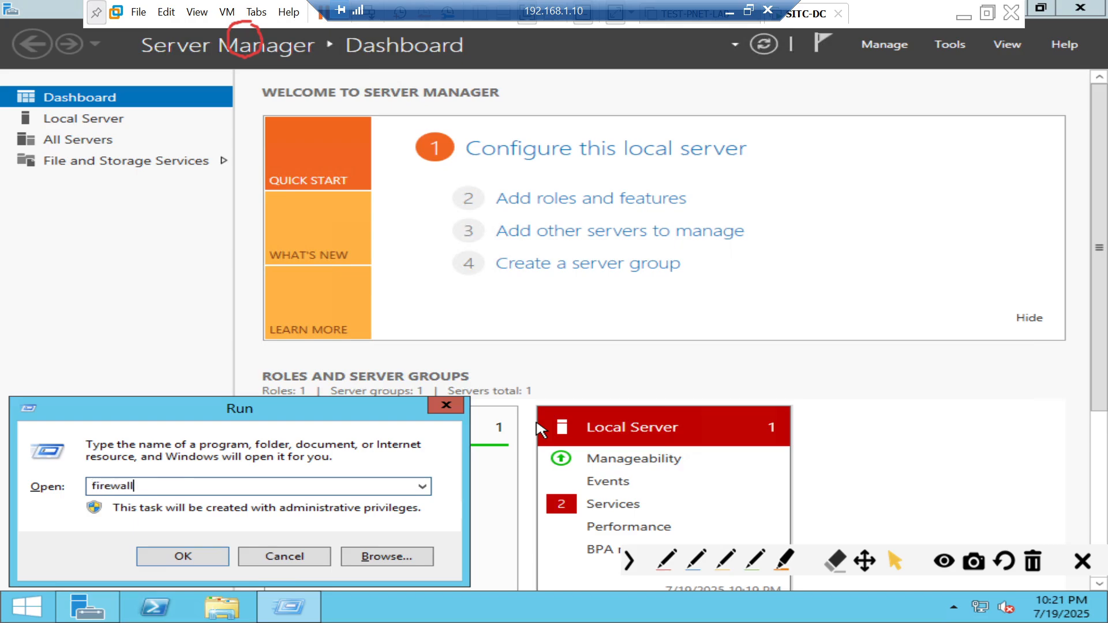
{"action": "type", "text": ".cpl"}
{"action": "key", "text": "Return"}
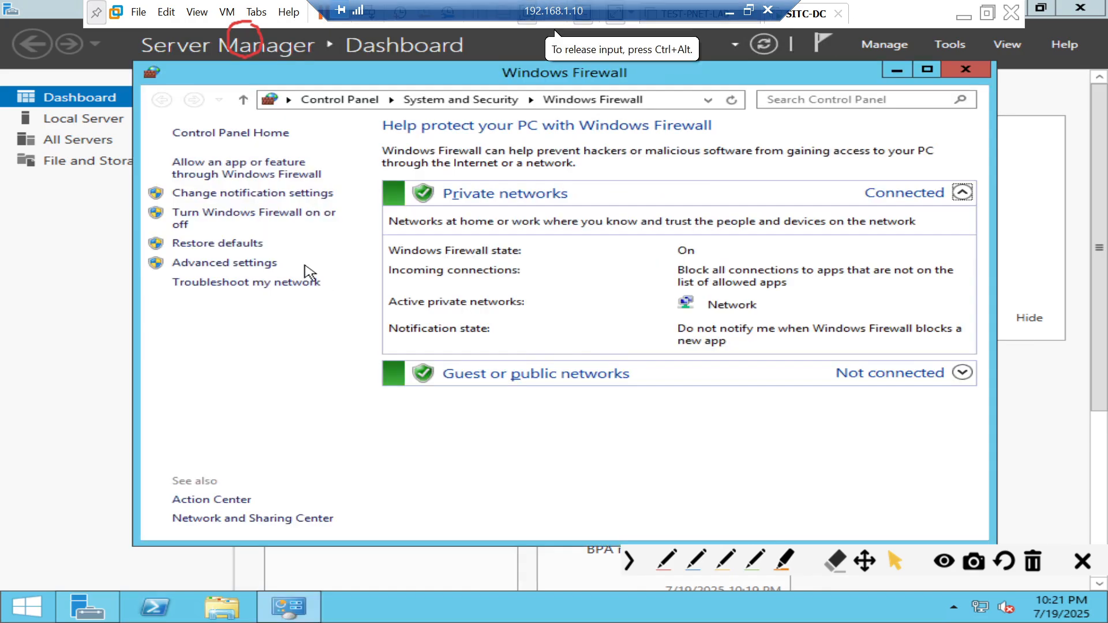
{"action": "left_click", "coordinate": [235, 228]}
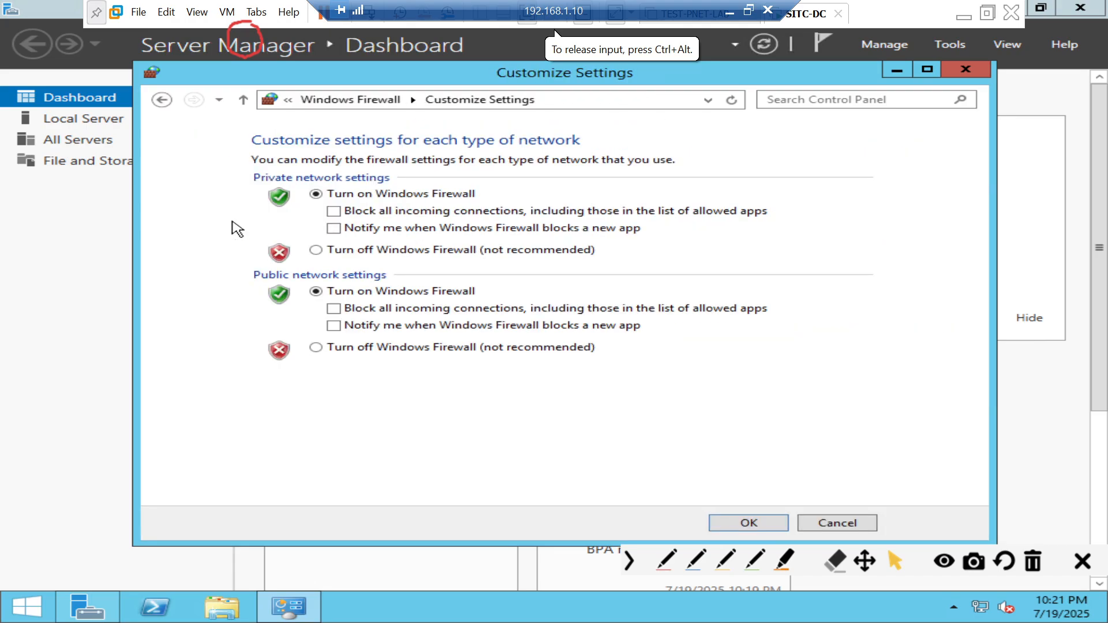
{"action": "left_click", "coordinate": [162, 99]}
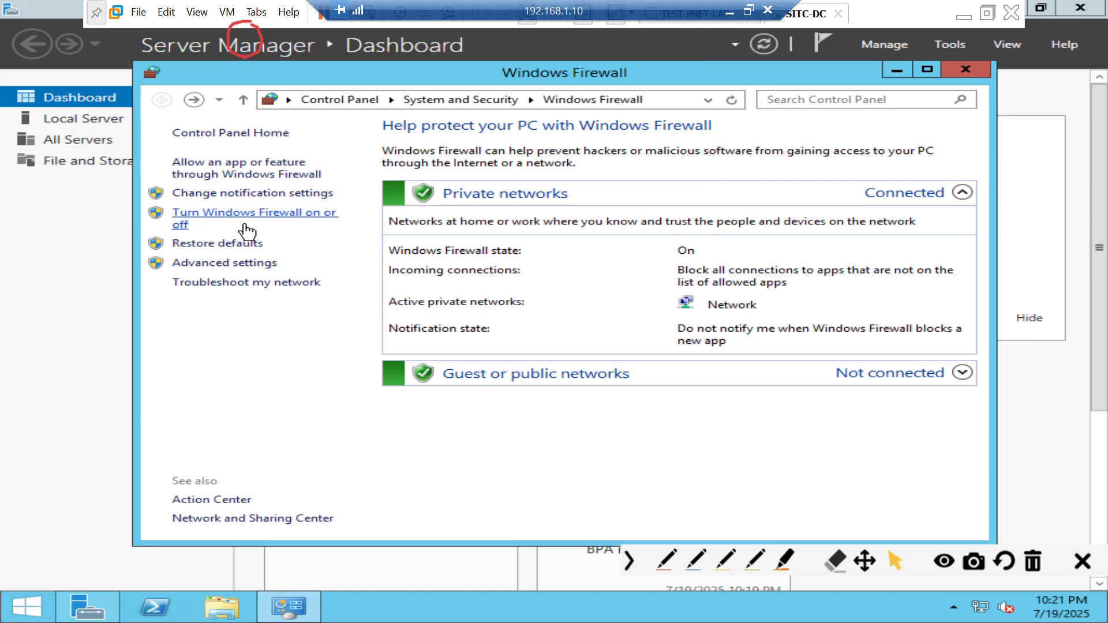
{"action": "left_click", "coordinate": [261, 218]}
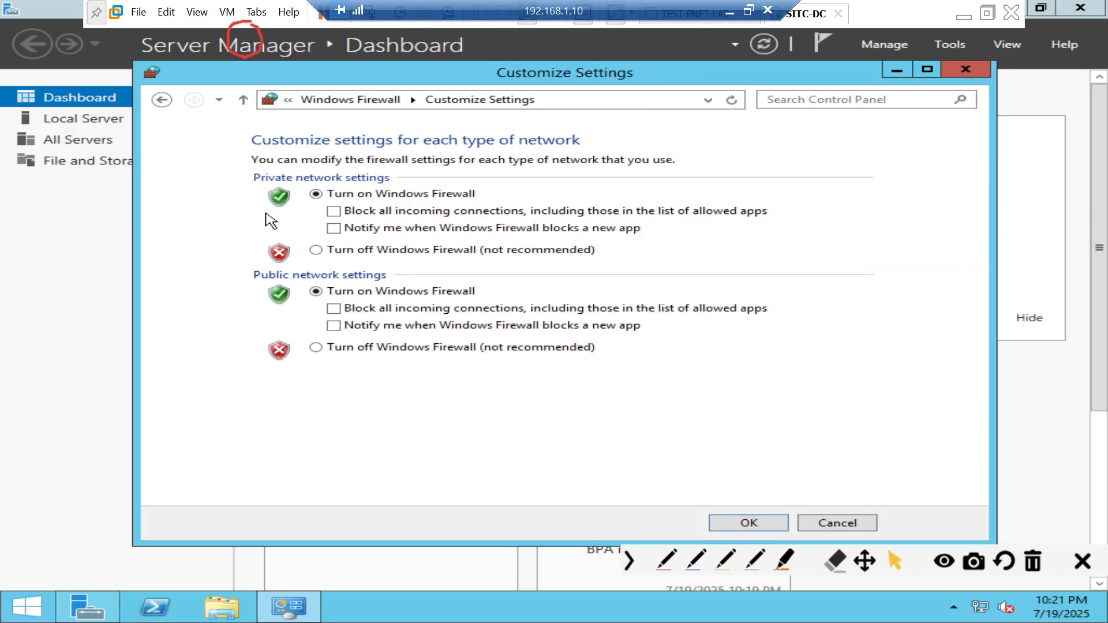
{"action": "left_click", "coordinate": [317, 250]}
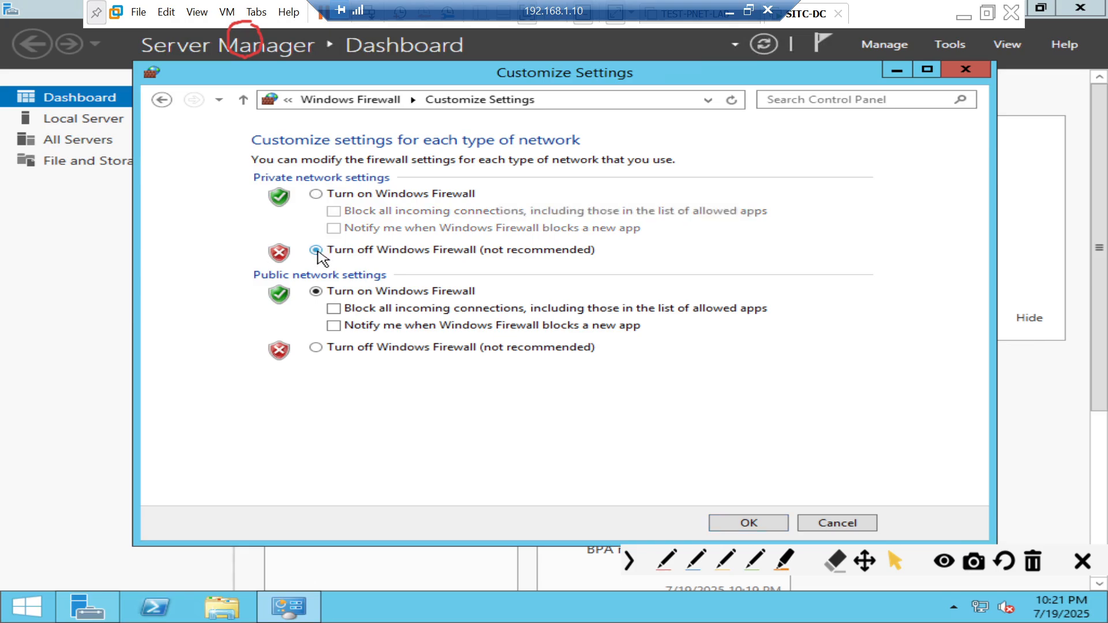
{"action": "left_click", "coordinate": [341, 349]}
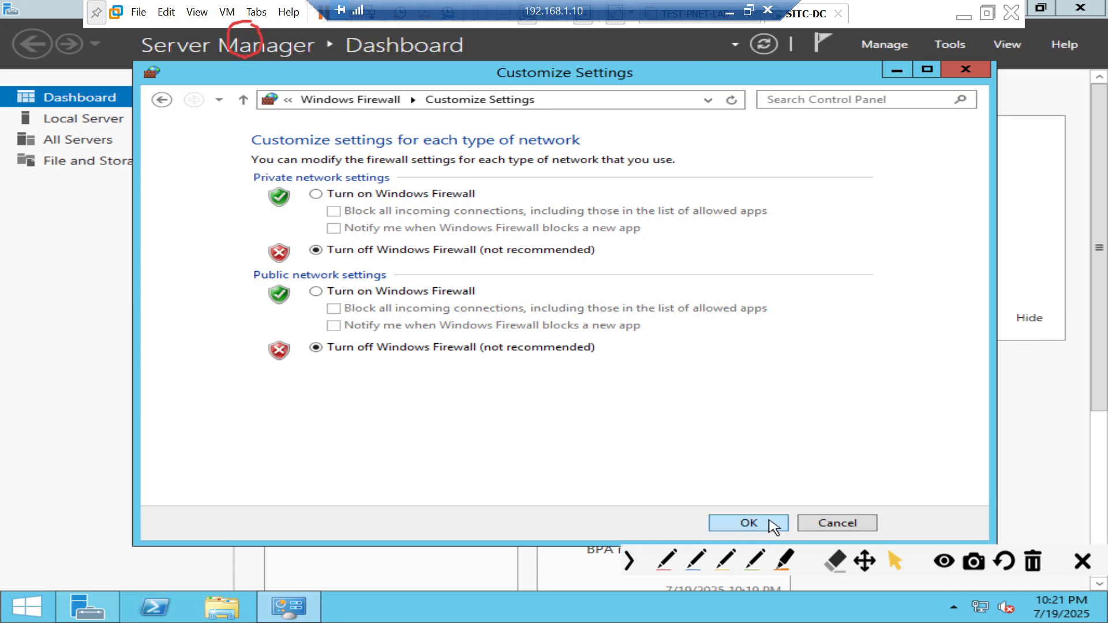
{"action": "left_click", "coordinate": [774, 524]}
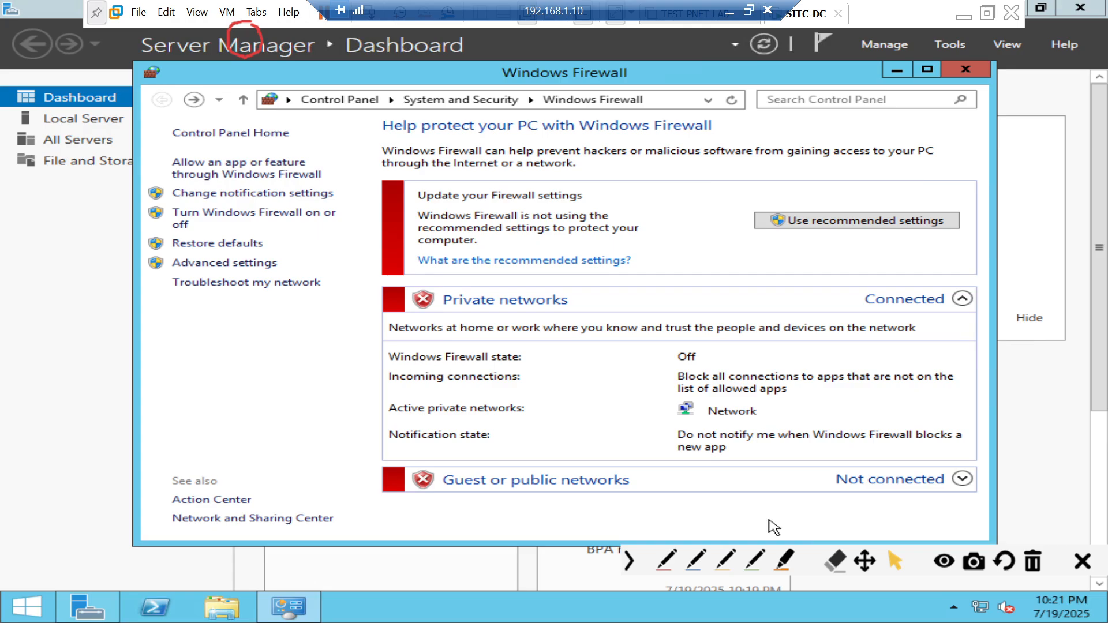
- Launch an administrator Command Prompt with cmd and type ipconfig
{"action": "key", "text": "super+r"}
{"action": "type", "text": "cmd"}
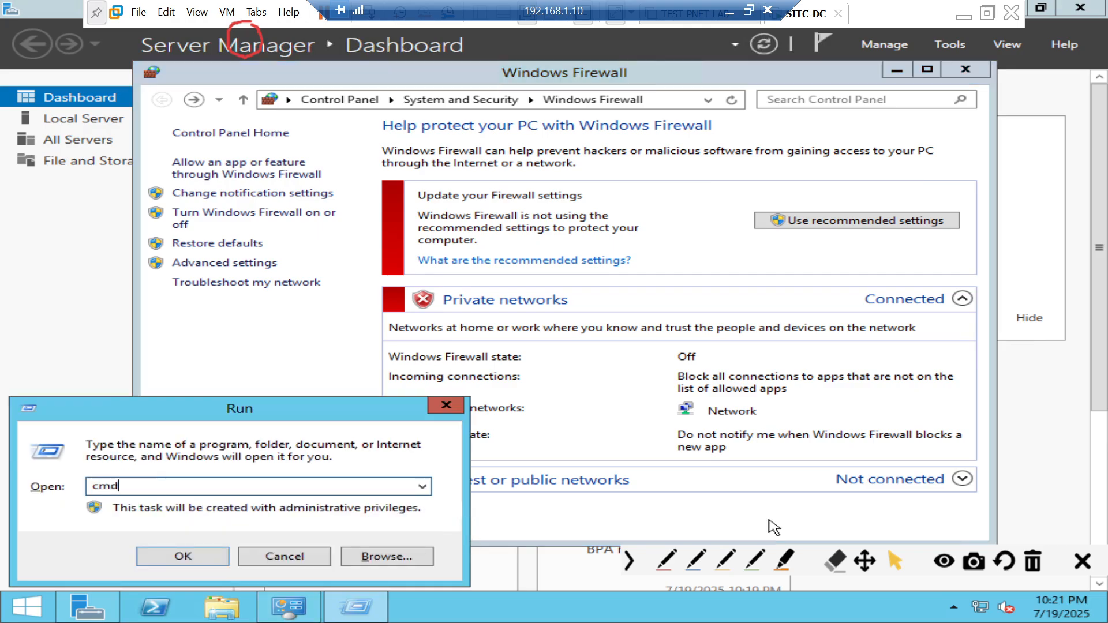
{"action": "key", "text": "Return"}
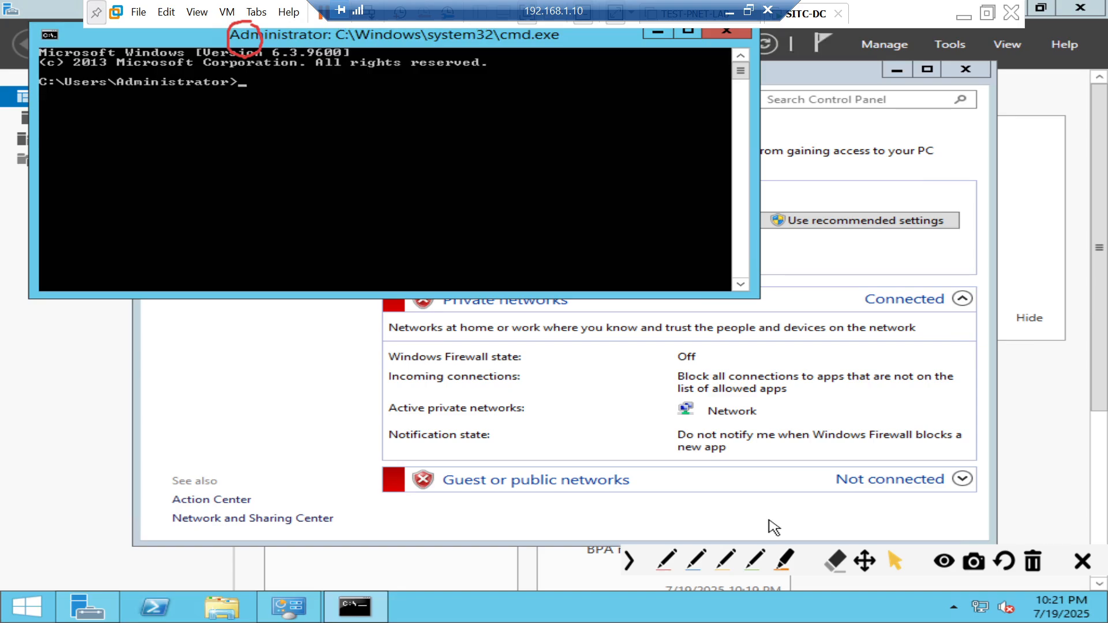
{"action": "type", "text": "ipconfig"}
- Change the console font to Consolas size 18 in the window's Properties
{"action": "right_click", "coordinate": [474, 29]}
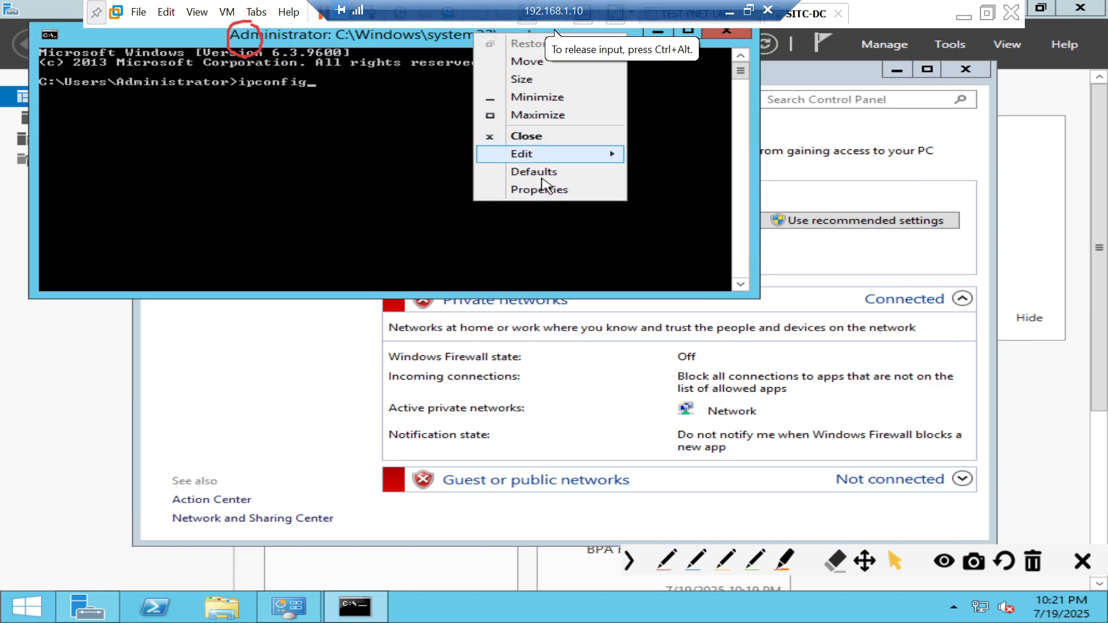
{"action": "left_click", "coordinate": [549, 209]}
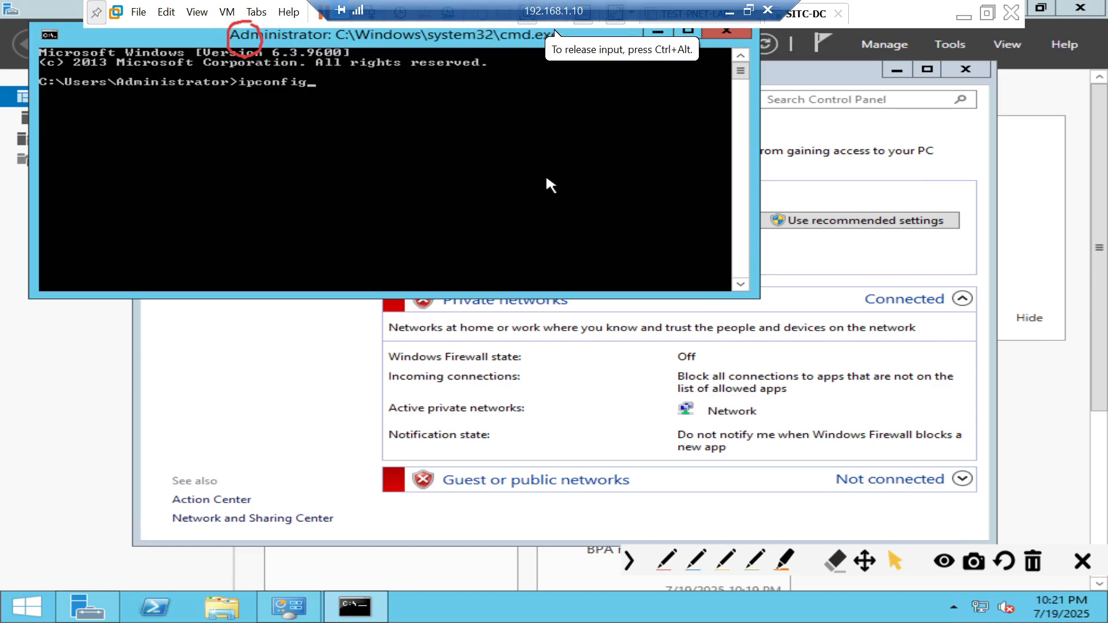
{"action": "right_click", "coordinate": [441, 34]}
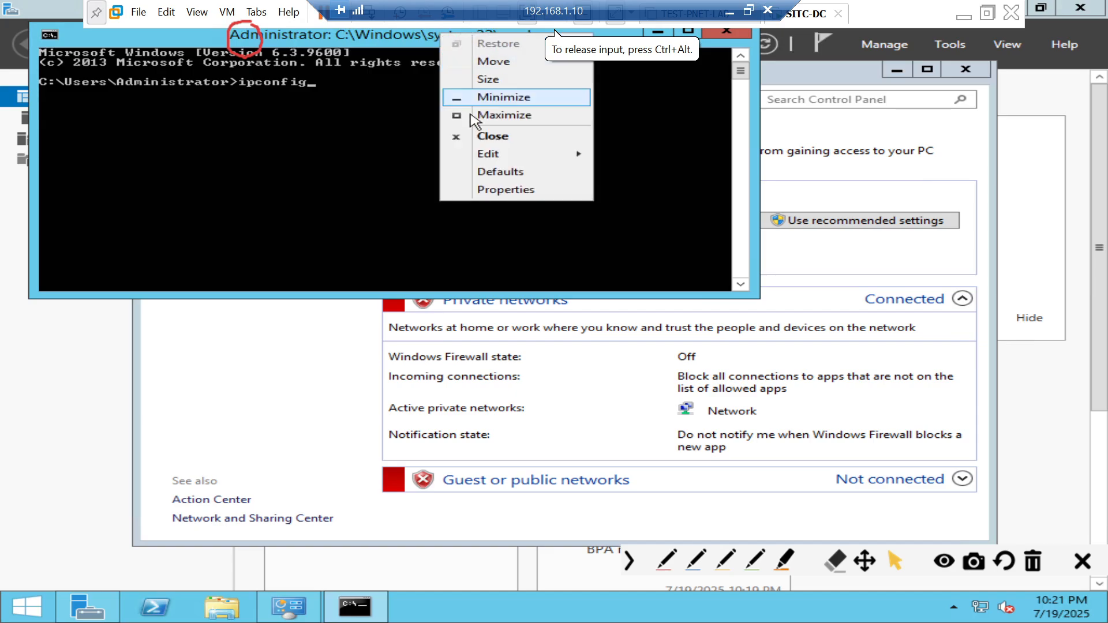
{"action": "left_click", "coordinate": [497, 190]}
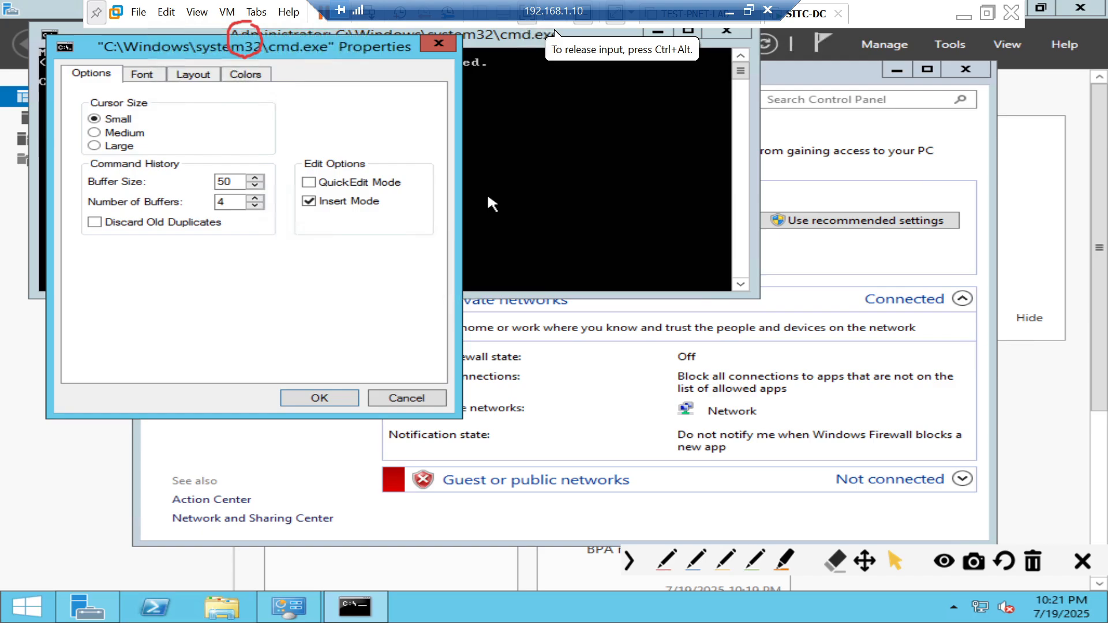
{"action": "left_click", "coordinate": [155, 75]}
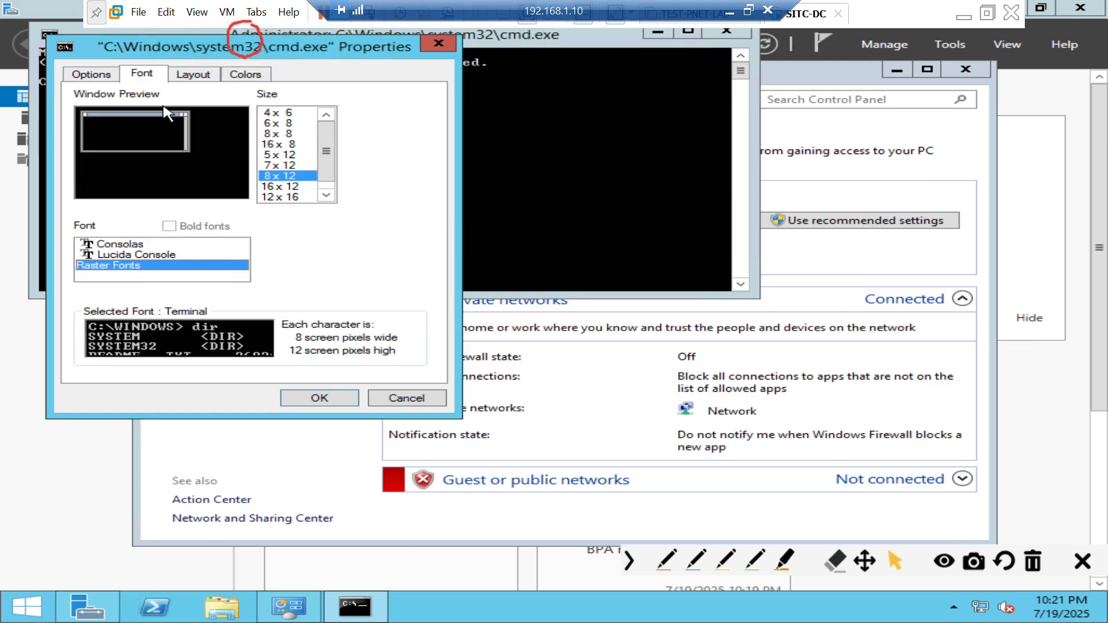
{"action": "left_click", "coordinate": [142, 247]}
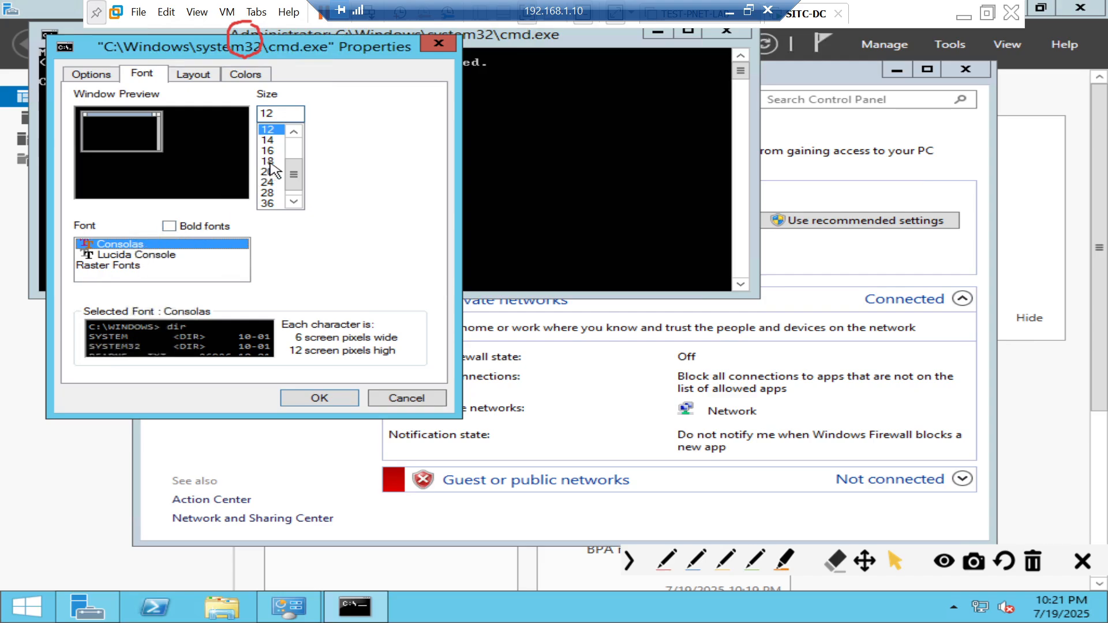
{"action": "left_click", "coordinate": [269, 162]}
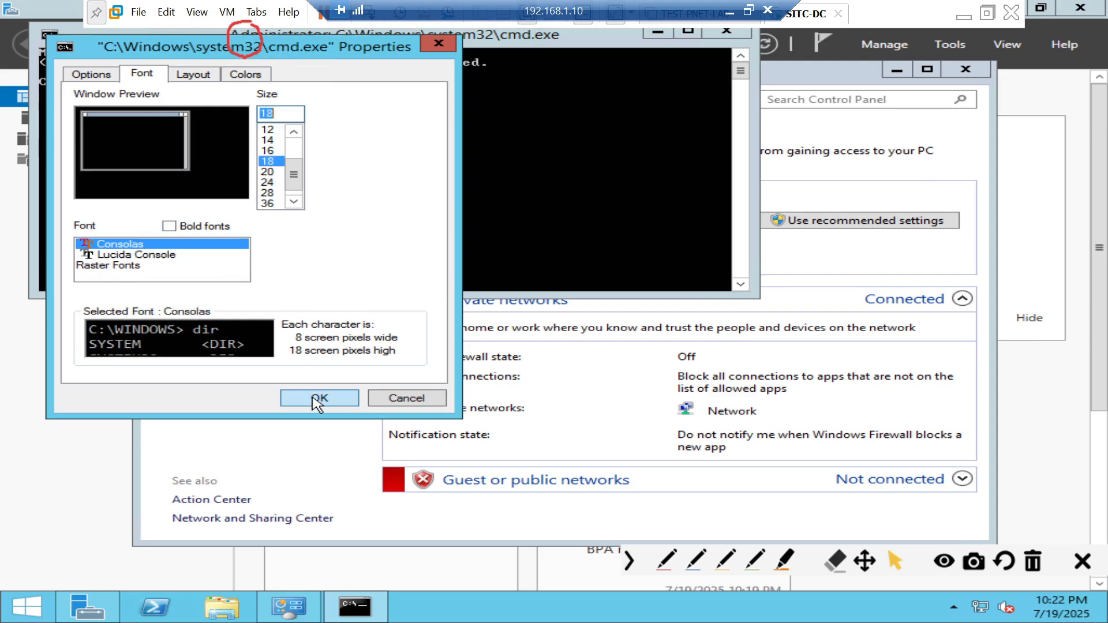
{"action": "left_click", "coordinate": [318, 399]}
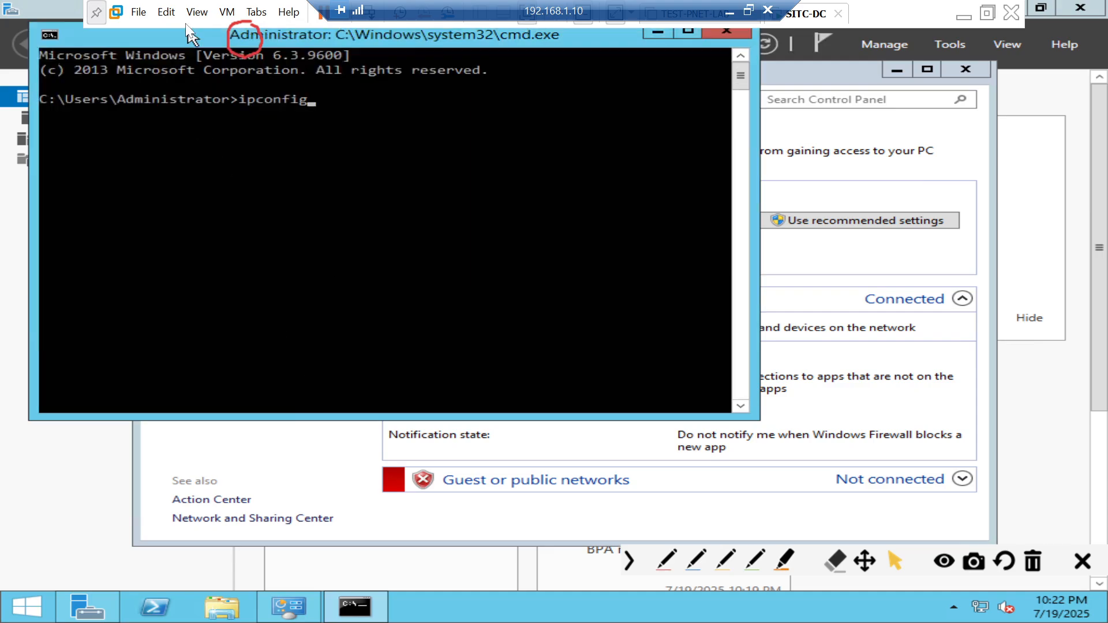
- Move the console window slightly and enlarge its font to size 28
{"action": "left_click_drag", "start_coordinate": [187, 26], "coordinate": [213, 61]}
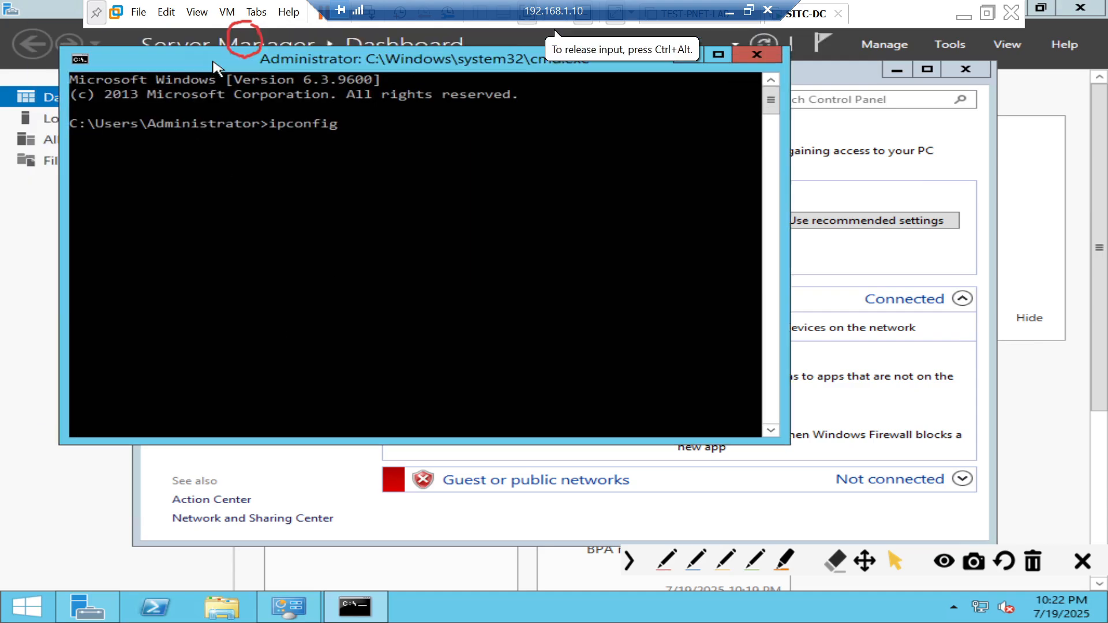
{"action": "right_click", "coordinate": [213, 62]}
{"action": "left_click", "coordinate": [276, 220]}
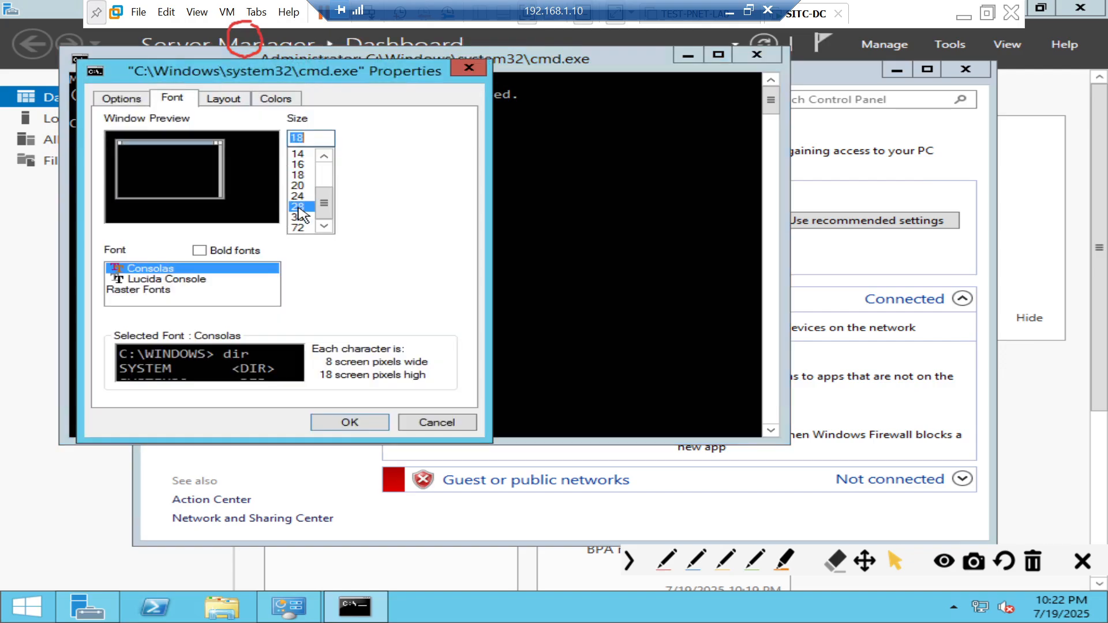
{"action": "left_click", "coordinate": [298, 208]}
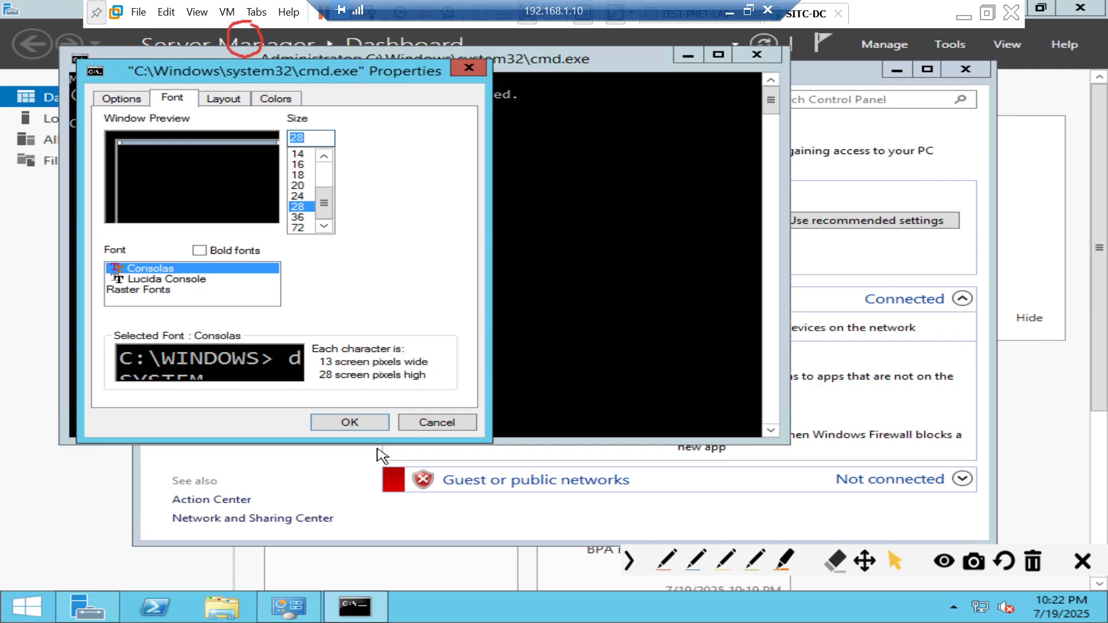
{"action": "left_click", "coordinate": [372, 427]}
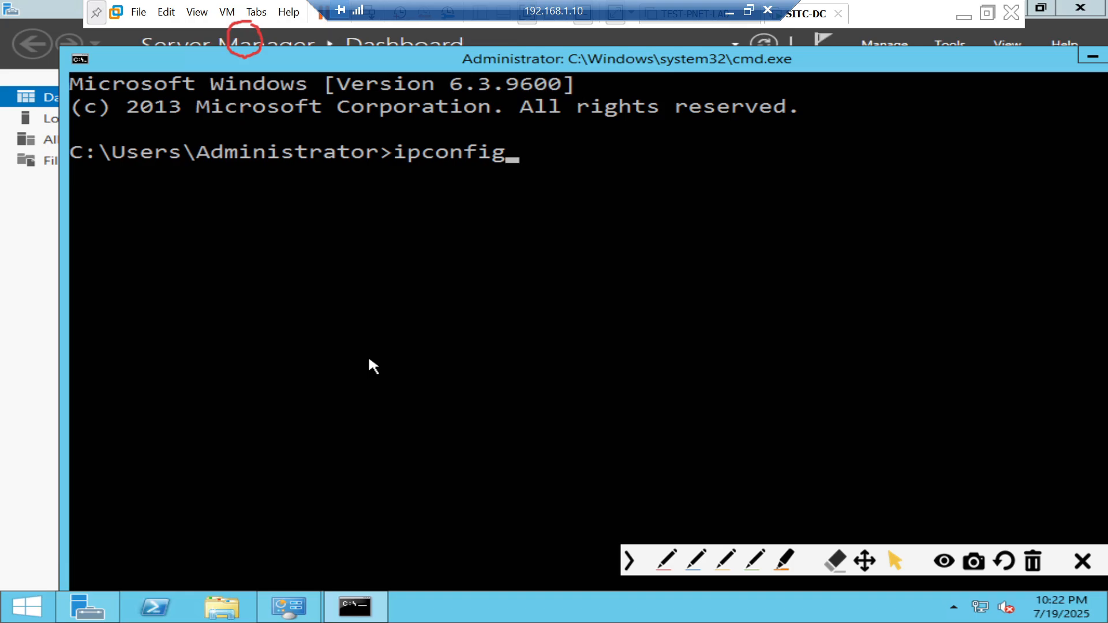
- Run ipconfig and mark the IPv4 address 192.168.1.12 and gateway 192.168.1.1 lines
{"action": "key", "text": "Return"}
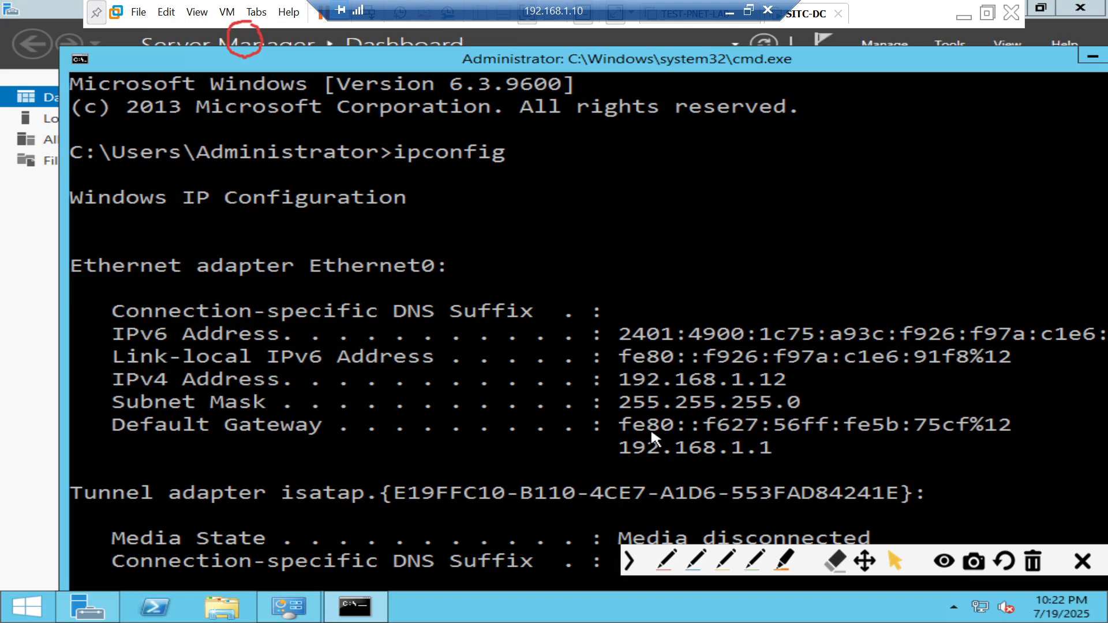
{"action": "right_click", "coordinate": [629, 449]}
{"action": "left_click", "coordinate": [635, 457]}
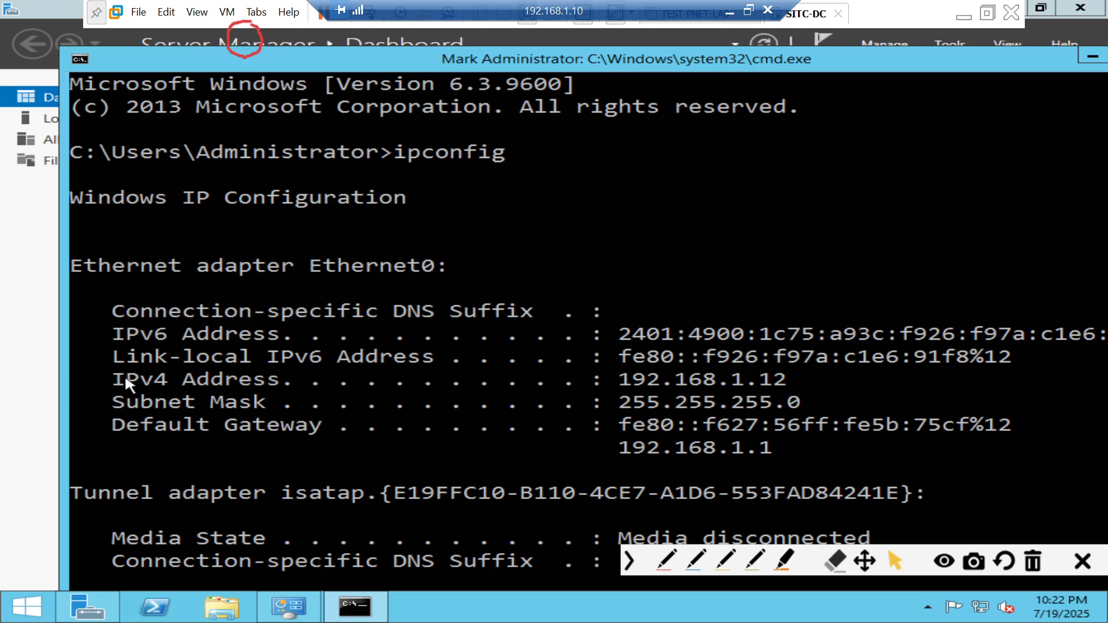
{"action": "left_click_drag", "start_coordinate": [125, 376], "coordinate": [800, 382]}
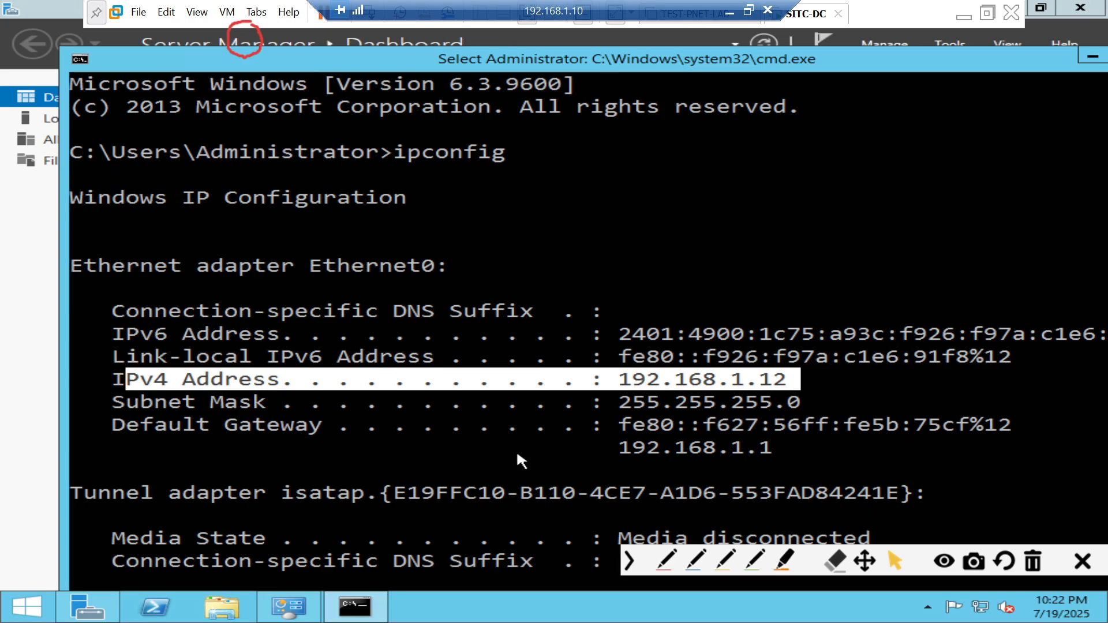
{"action": "left_click_drag", "start_coordinate": [112, 417], "coordinate": [320, 453]}
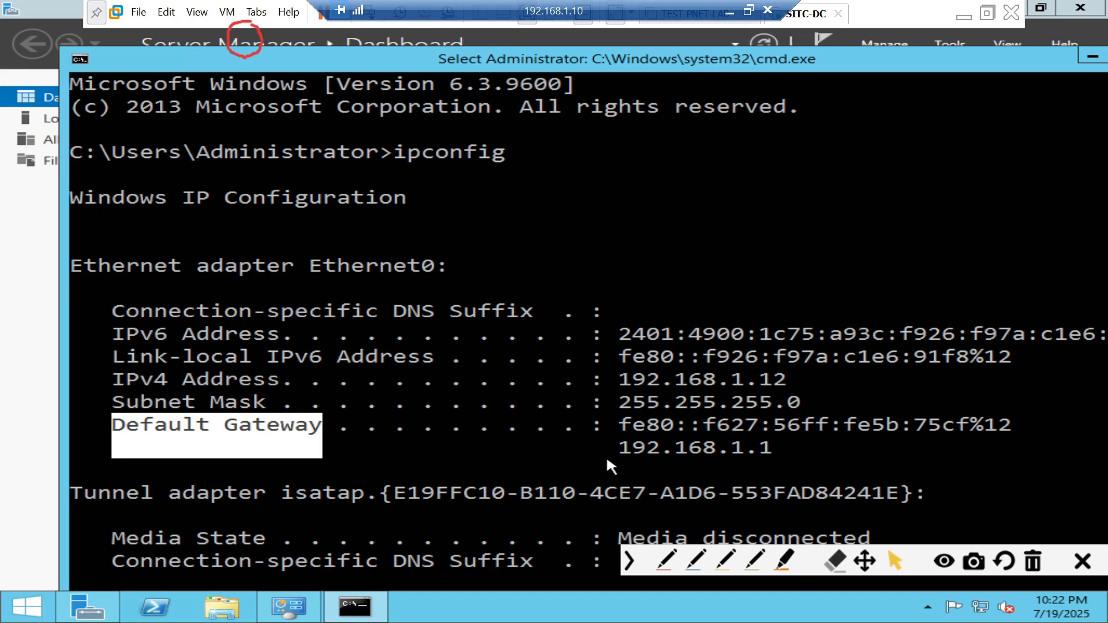
{"action": "left_click_drag", "start_coordinate": [633, 445], "coordinate": [784, 457]}
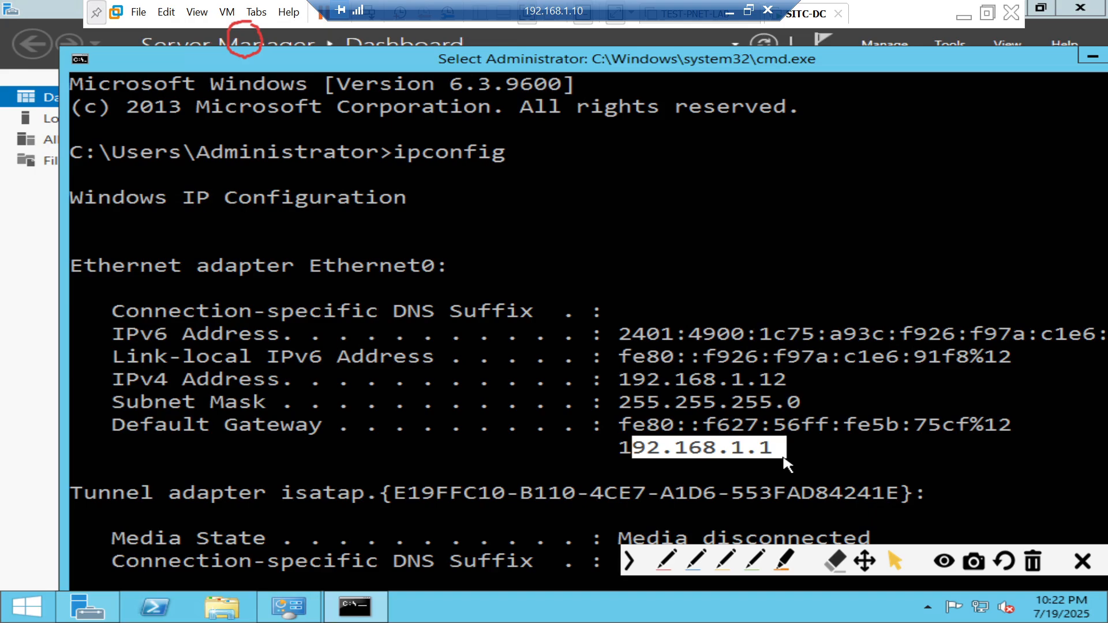
{"action": "left_click", "coordinate": [362, 43]}
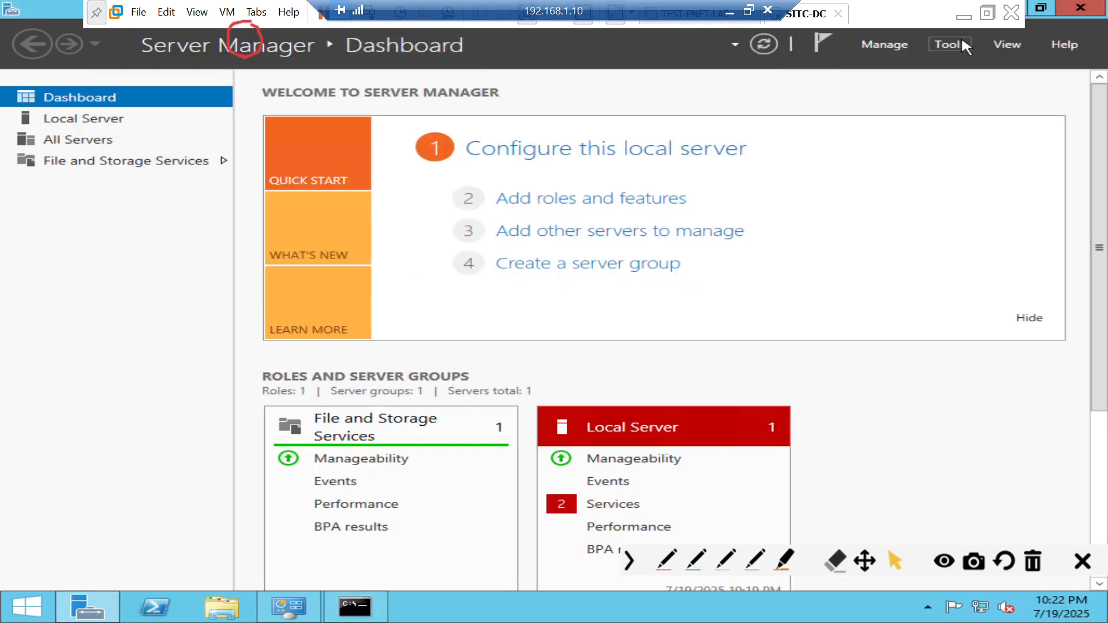
- Run ncpa.cpl and open Ethernet0's Internet Protocol Version 4 (TCP/IPv4) properties
{"action": "left_click", "coordinate": [800, 156]}
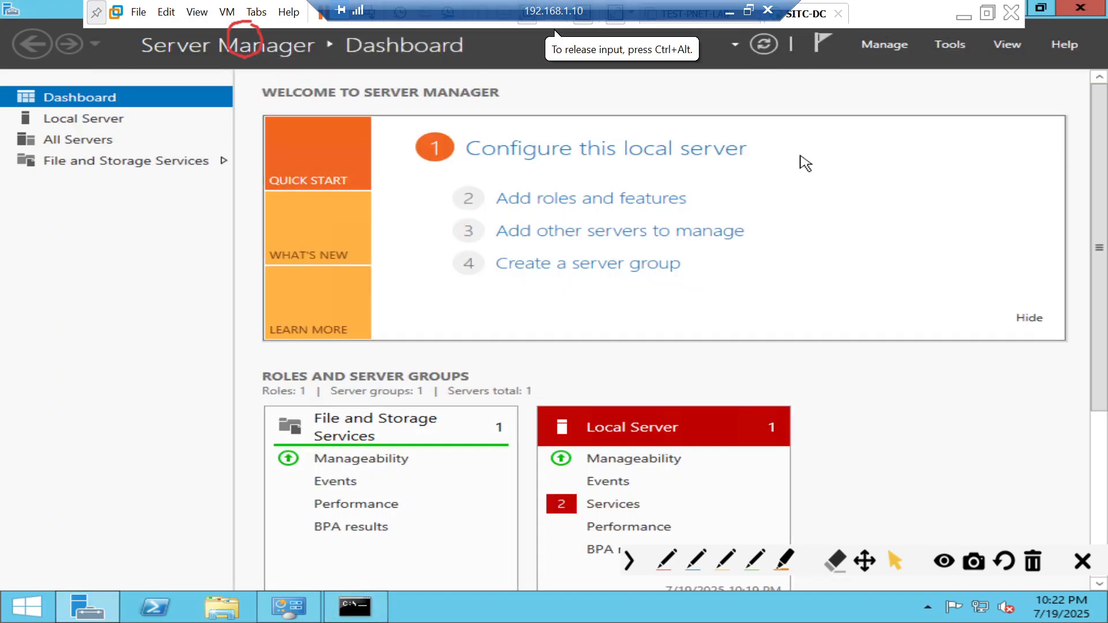
{"action": "key", "text": "super+r"}
{"action": "type", "text": "ncpa"}
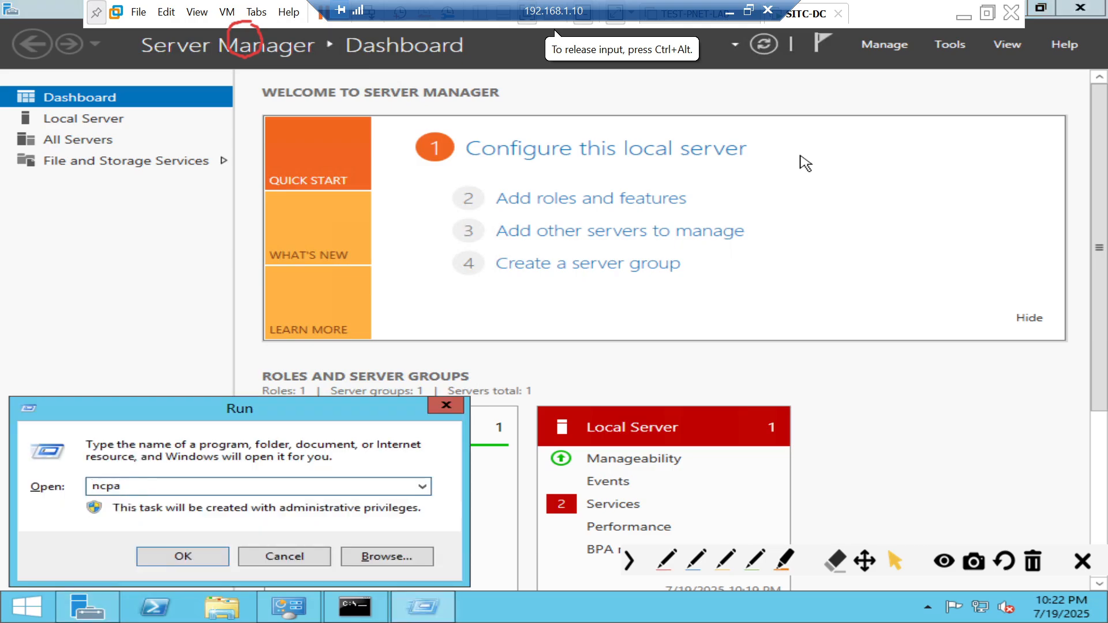
{"action": "type", "text": ".cpl"}
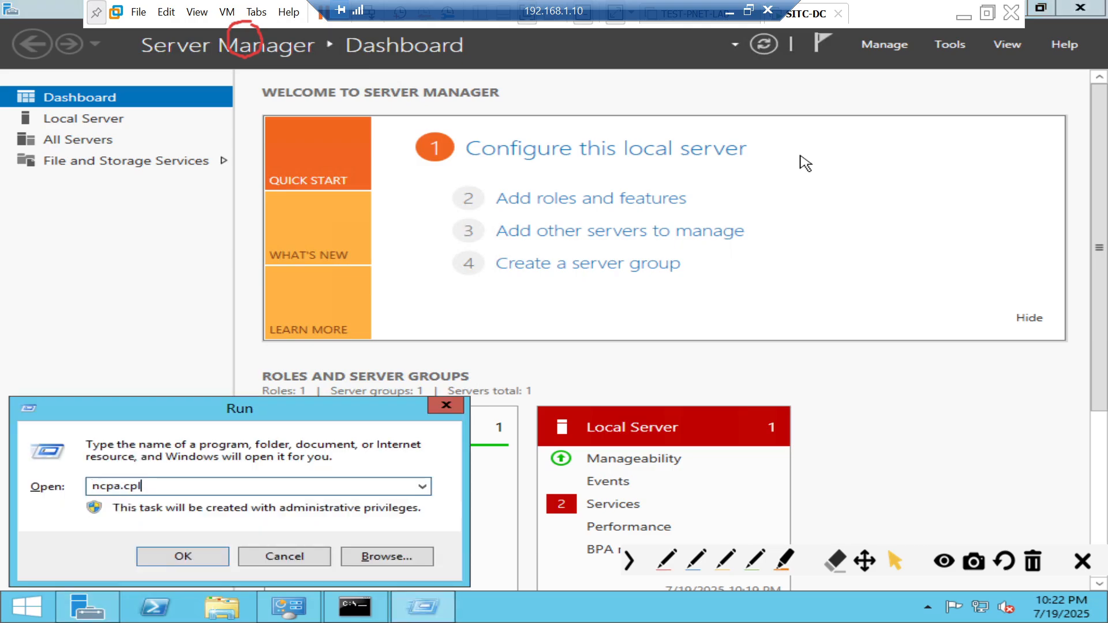
{"action": "key", "text": "Return"}
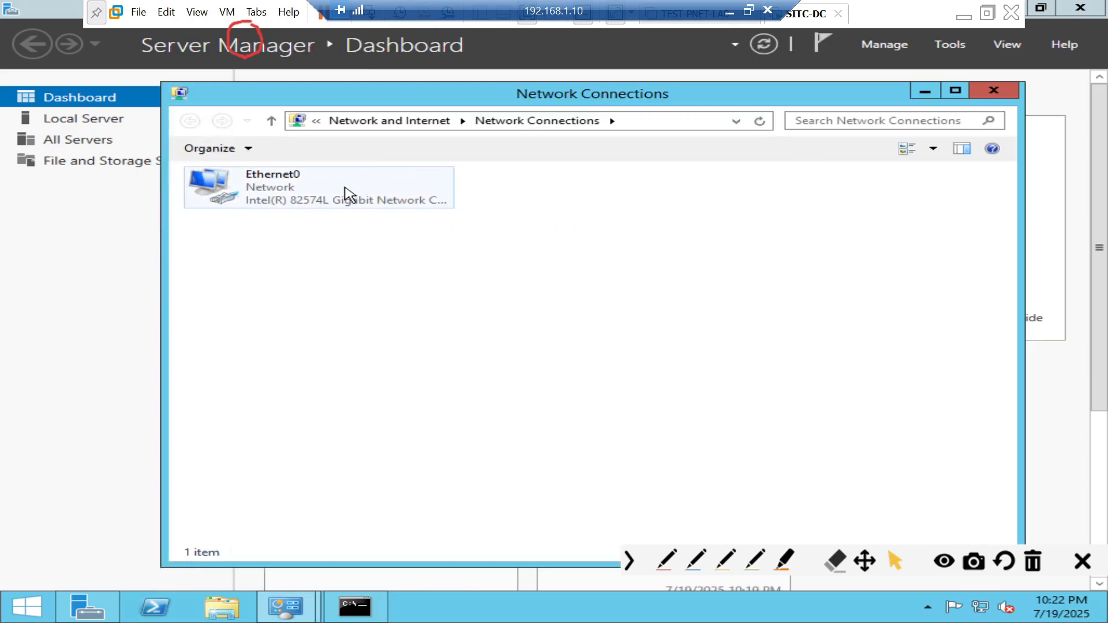
{"action": "right_click", "coordinate": [345, 193]}
{"action": "left_click", "coordinate": [258, 198]}
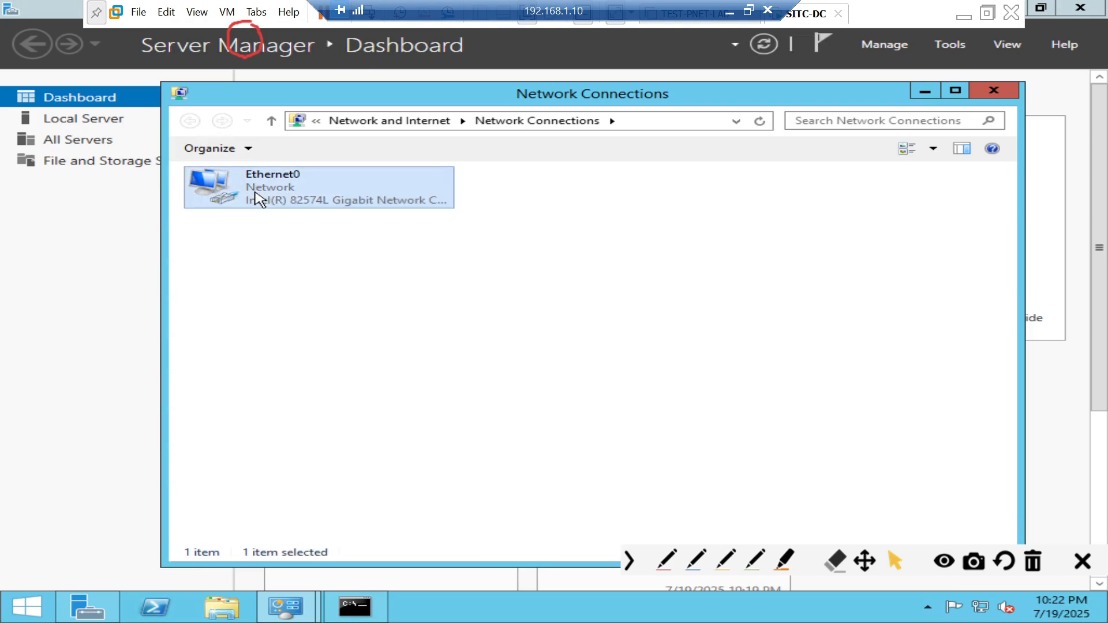
{"action": "right_click", "coordinate": [268, 202]}
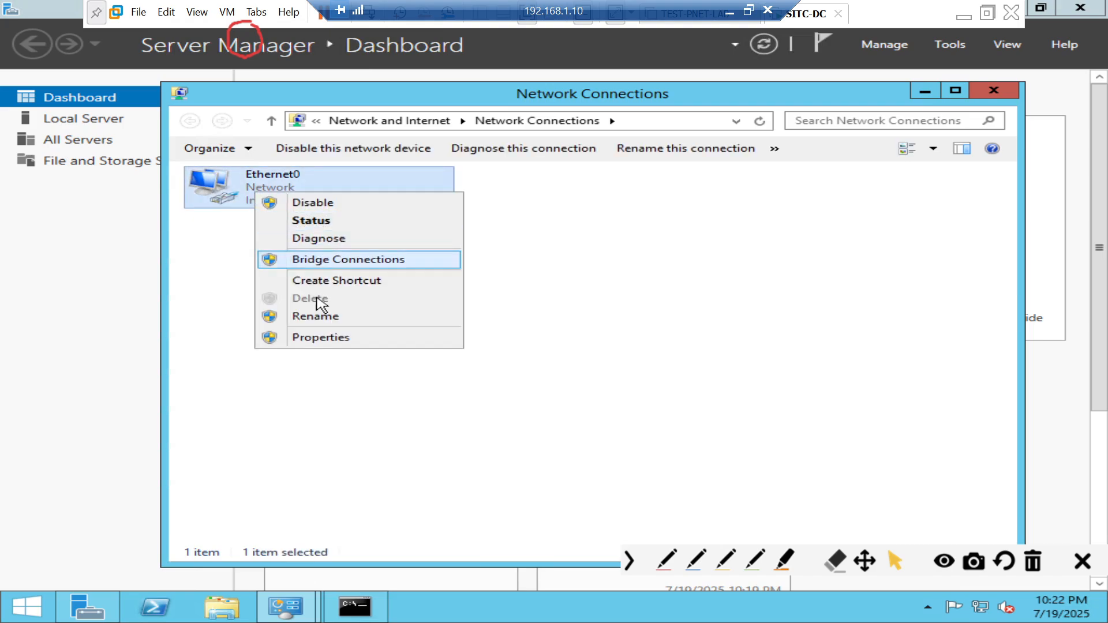
{"action": "left_click", "coordinate": [329, 341]}
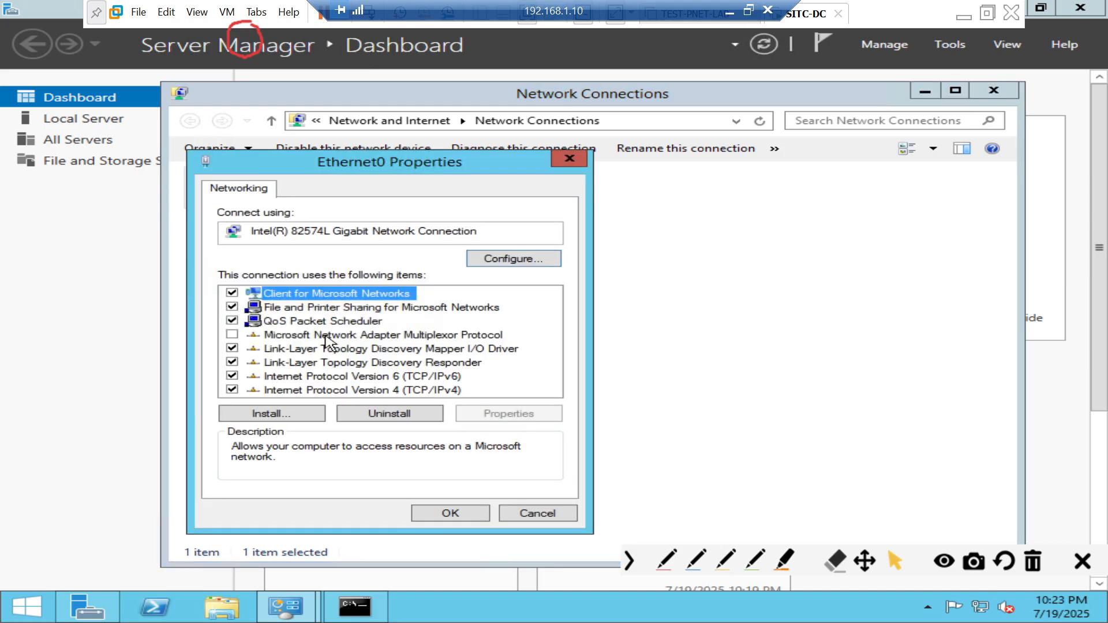
{"action": "left_click", "coordinate": [360, 390]}
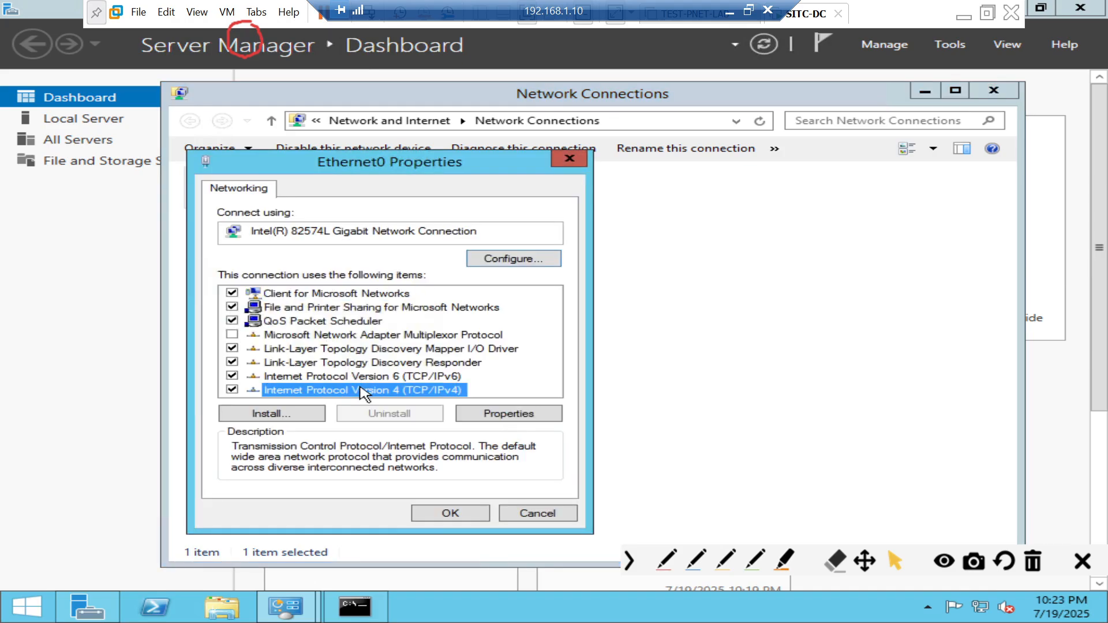
{"action": "left_click", "coordinate": [482, 416]}
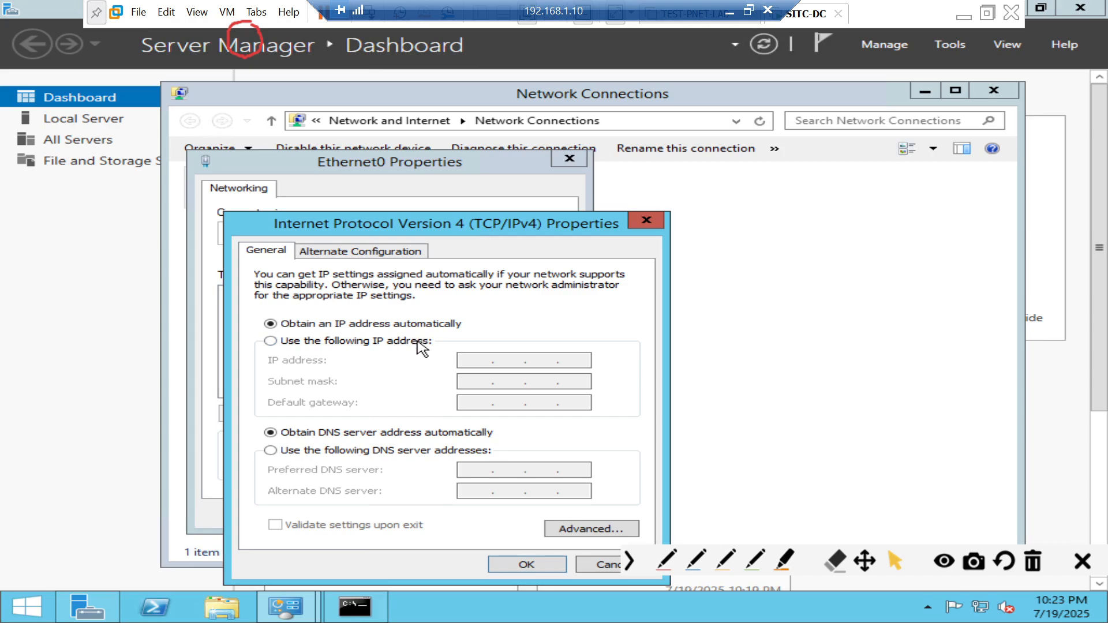
- Set Ethernet0 to static IP 192.168.1.199, mask 255.255.255.0, gateway 192.168.1.1, DNS 192.168.1.199
{"action": "left_click", "coordinate": [419, 345]}
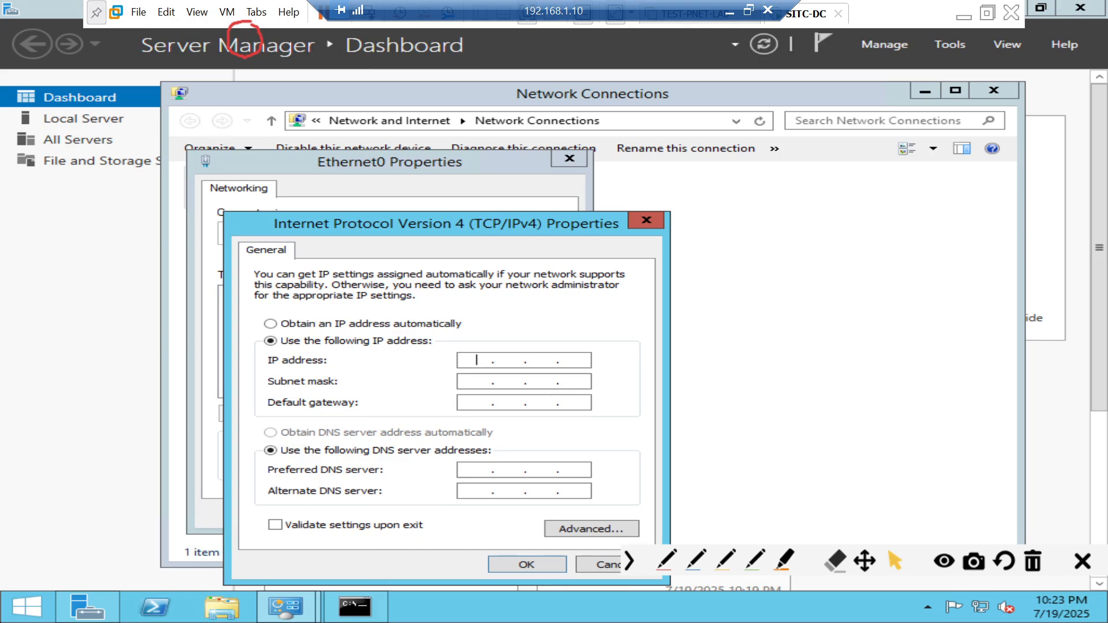
{"action": "type", "text": "192 . 168 . 1 ."}
{"action": "type", "text": "199"}
{"action": "key", "text": "Tab"}
{"action": "key", "text": "Tab"}
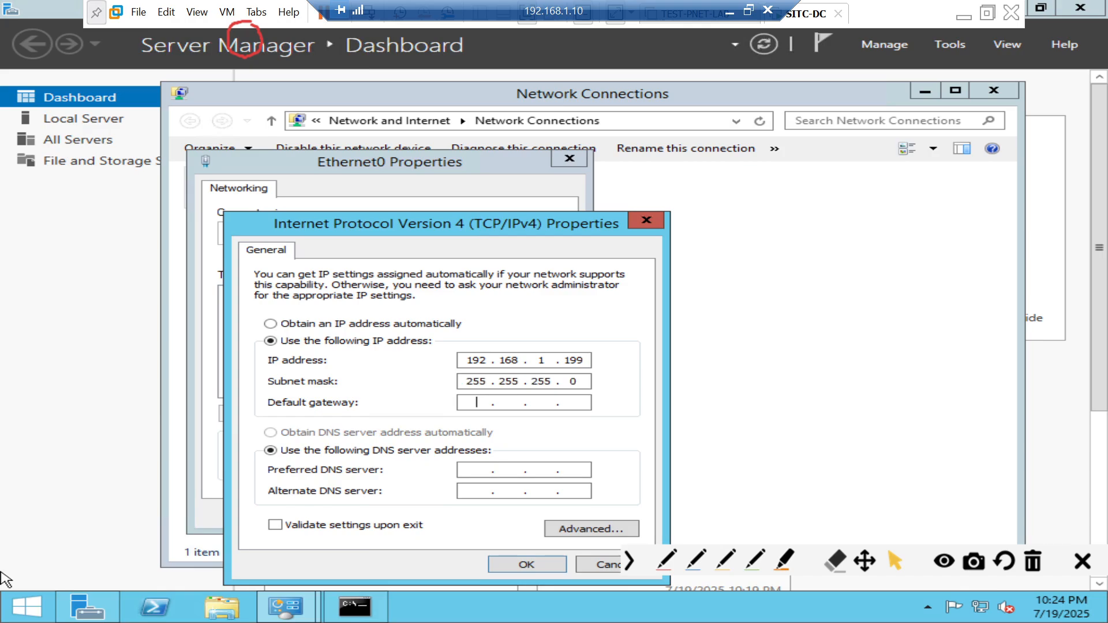
{"action": "type", "text": "192 . 168 . 1 . 1"}
{"action": "key", "text": "Tab"}
{"action": "key", "text": "Tab"}
{"action": "type", "text": "192 . 168 . 1 . 1"}
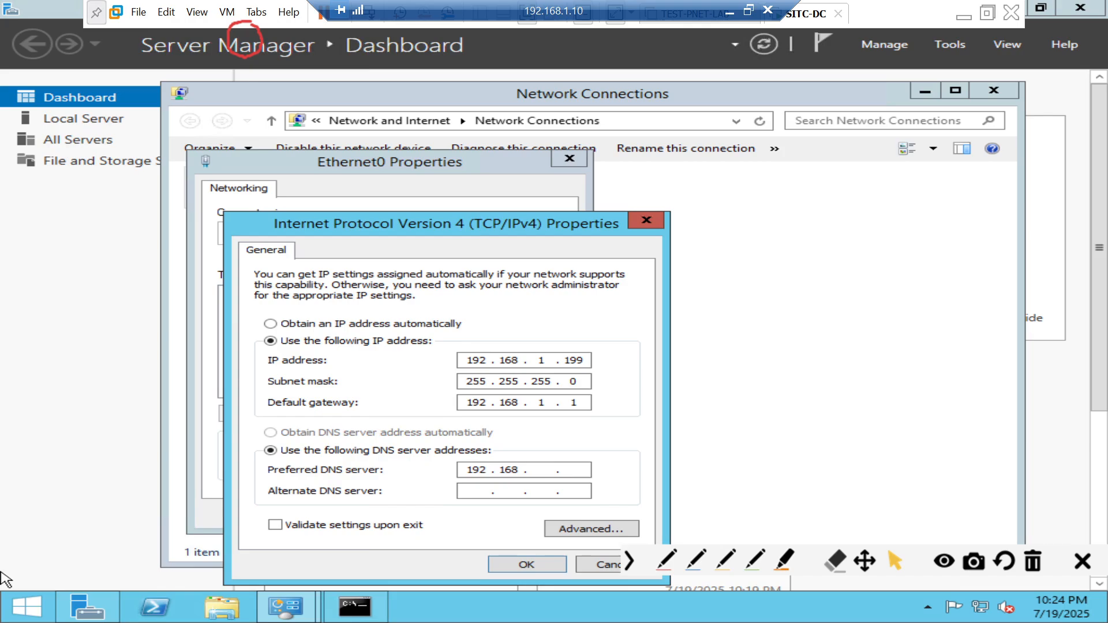
{"action": "type", "text": "99"}
{"action": "left_click", "coordinate": [513, 566]}
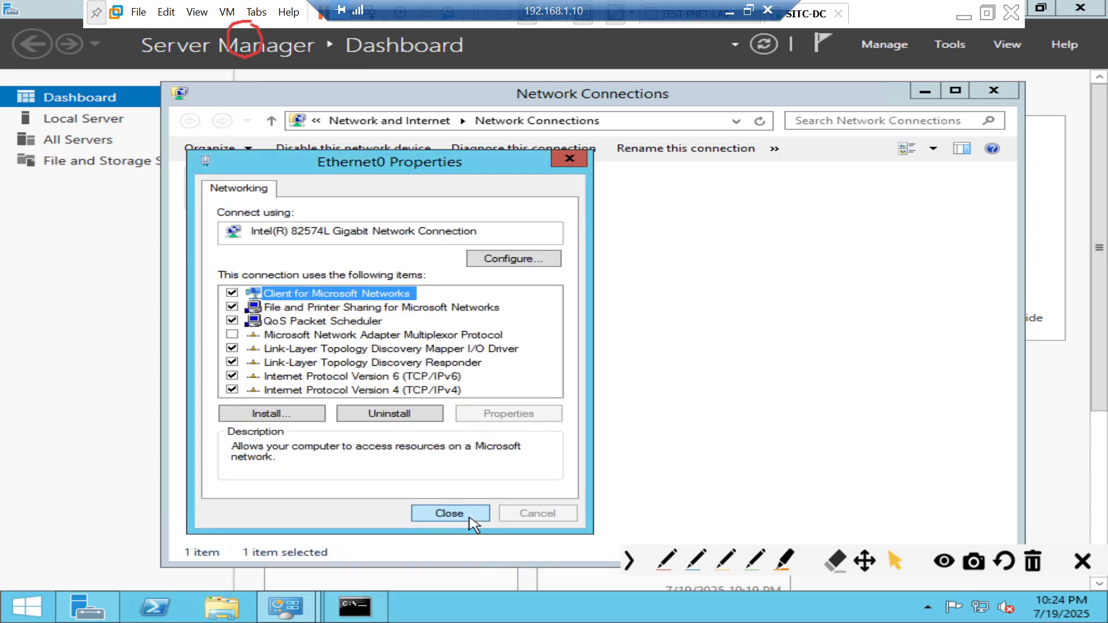
{"action": "left_click", "coordinate": [470, 518]}
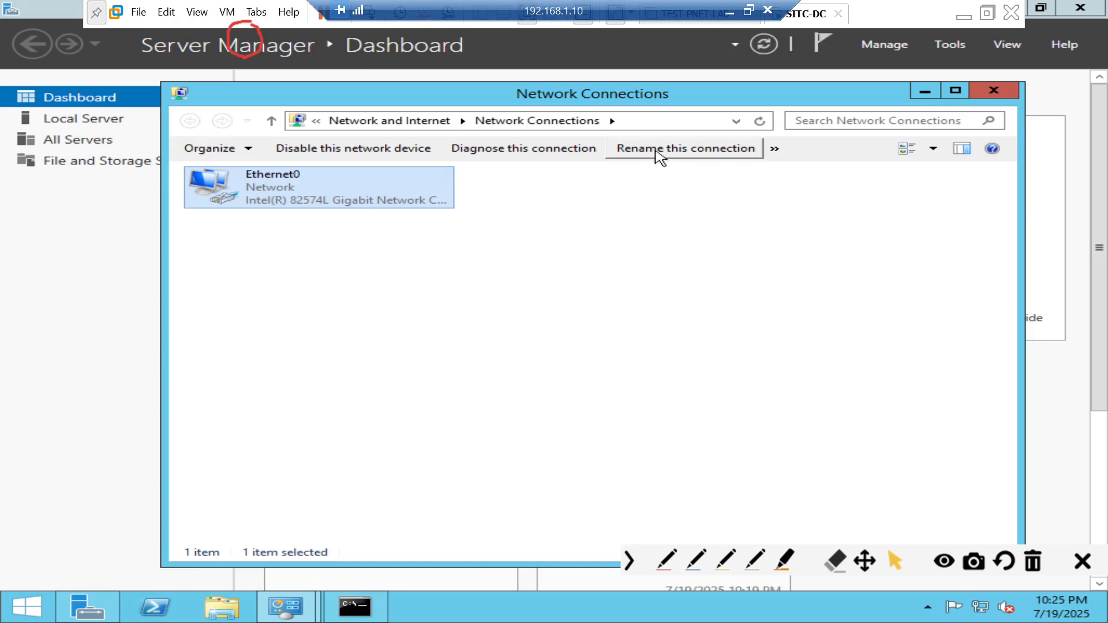
{"action": "left_click", "coordinate": [727, 18]}
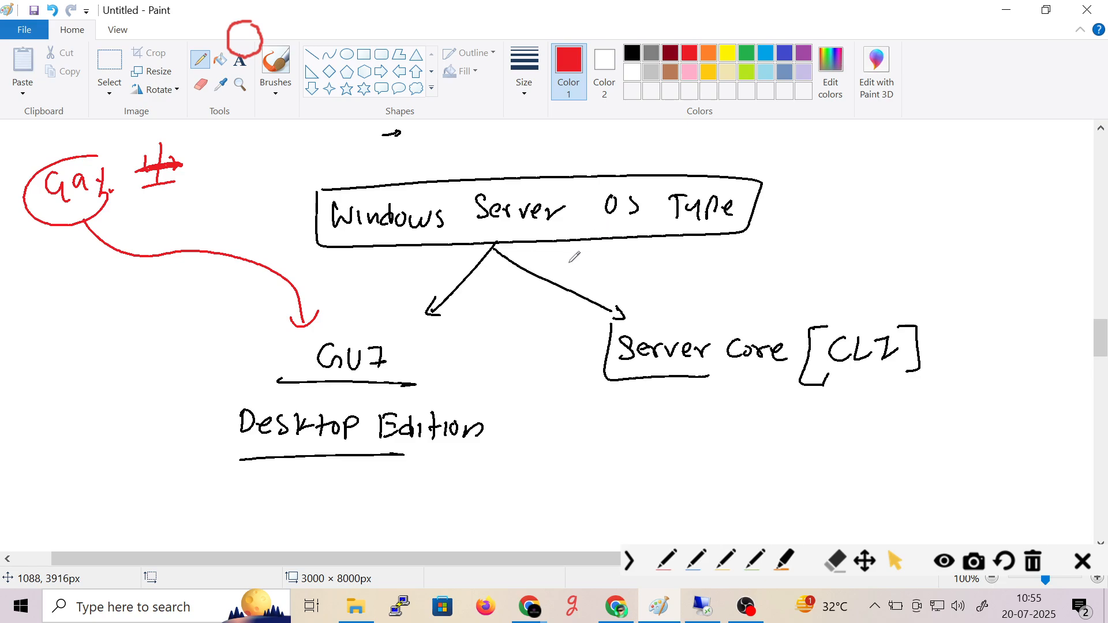
- Add a Paint text box reading '1. enable Remote Destop Service'
{"action": "scroll", "coordinate": [570, 266], "scroll_direction": "down", "scroll_amount": 5}
{"action": "scroll", "coordinate": [571, 266], "scroll_direction": "down", "scroll_amount": 1}
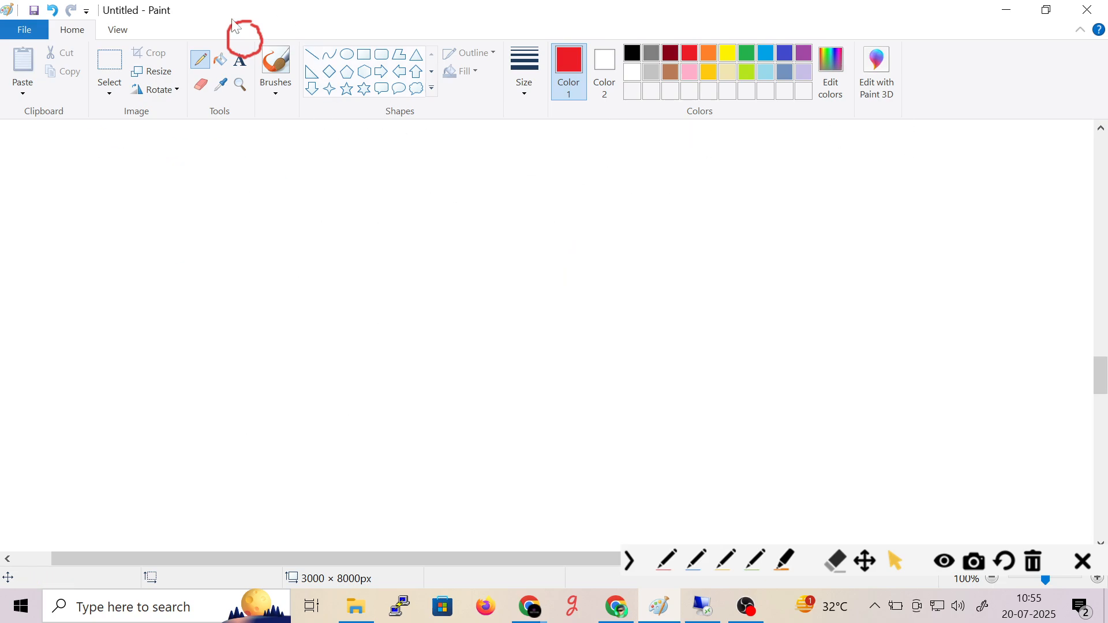
{"action": "left_click", "coordinate": [240, 60]}
{"action": "left_click_drag", "start_coordinate": [213, 170], "coordinate": [780, 365]}
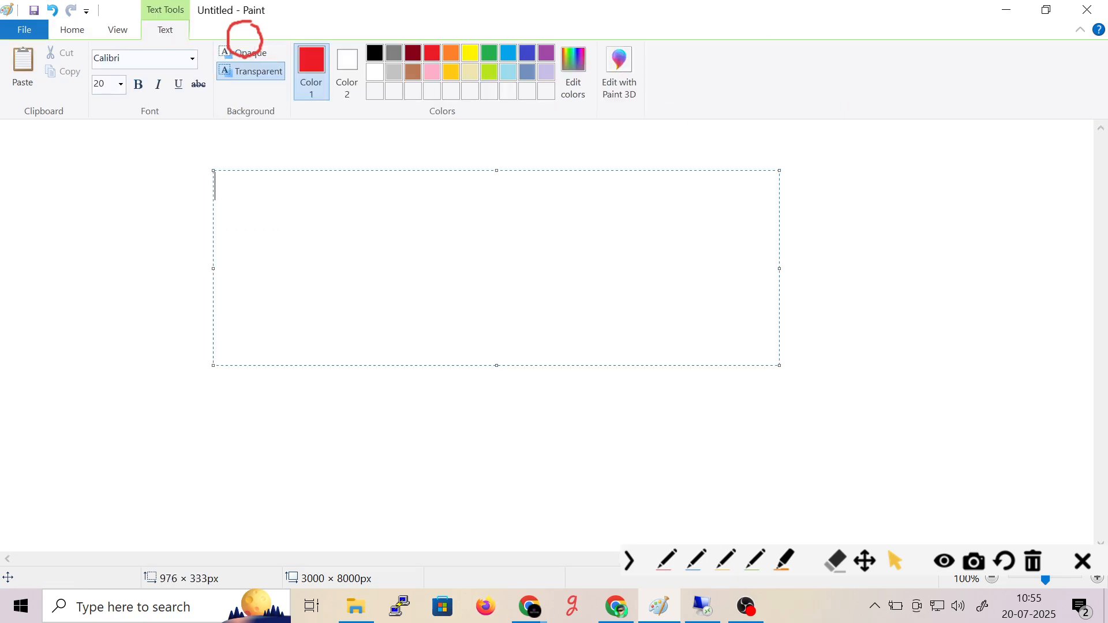
{"action": "type", "text": "WINDOWS"}
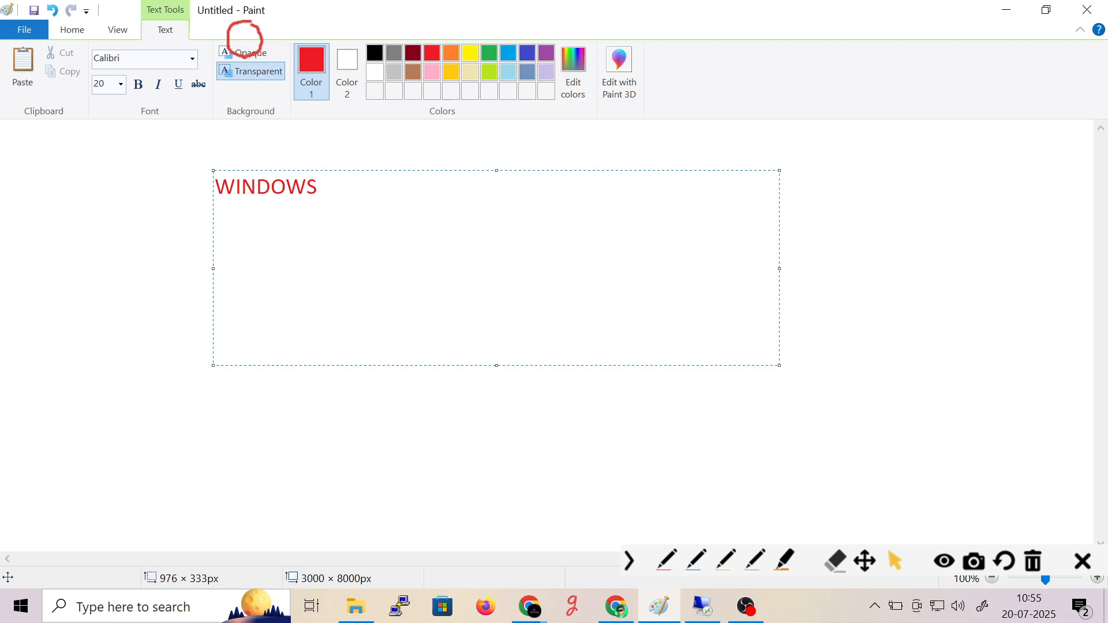
{"action": "key", "text": "BackSpace"}
{"action": "key", "text": "BackSpace"}
{"action": "key", "text": "BackSpace"}
{"action": "key", "text": "BackSpace"}
{"action": "key", "text": "BackSpace"}
{"action": "key", "text": "BackSpace"}
{"action": "key", "text": "BackSpace"}
{"action": "key", "text": "BackSpace"}
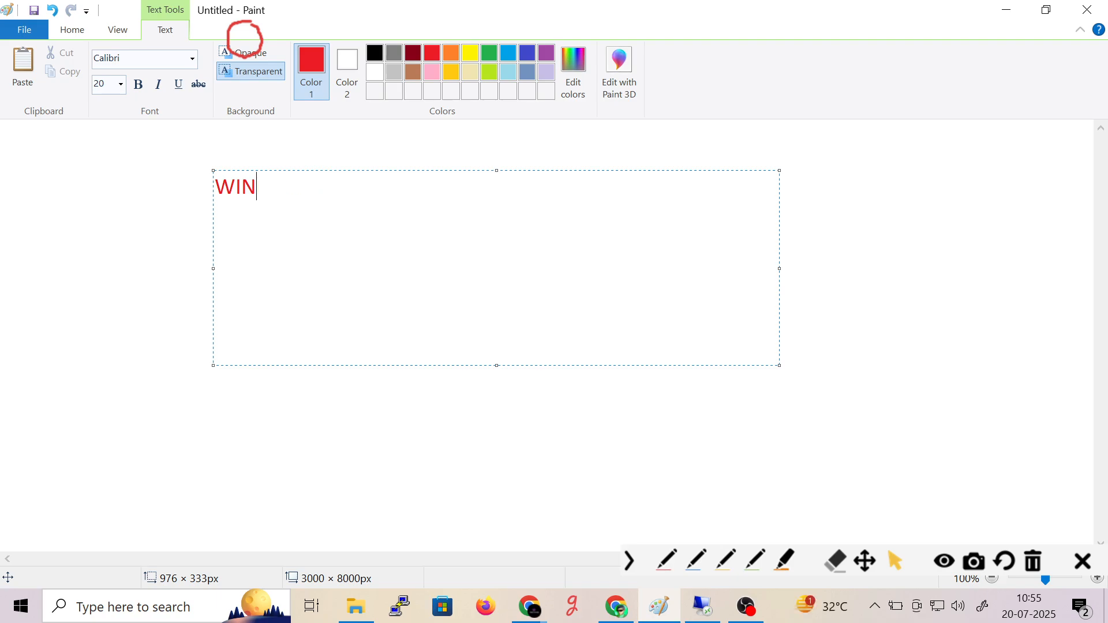
{"action": "type", "text": "ENAL"}
{"action": "key", "text": "BackSpace"}
{"action": "type", "text": "B"}
{"action": "key", "text": "BackSpace"}
{"action": "type", "text": "L"}
{"action": "key", "text": "BackSpace"}
{"action": "key", "text": "BackSpace"}
{"action": "key", "text": "BackSpace"}
{"action": "key", "text": "BackSpace"}
{"action": "type", "text": "enalbe"}
{"action": "key", "text": "BackSpace"}
{"action": "key", "text": "BackSpace"}
{"action": "key", "text": "BackSpace"}
{"action": "type", "text": "ble RDP"}
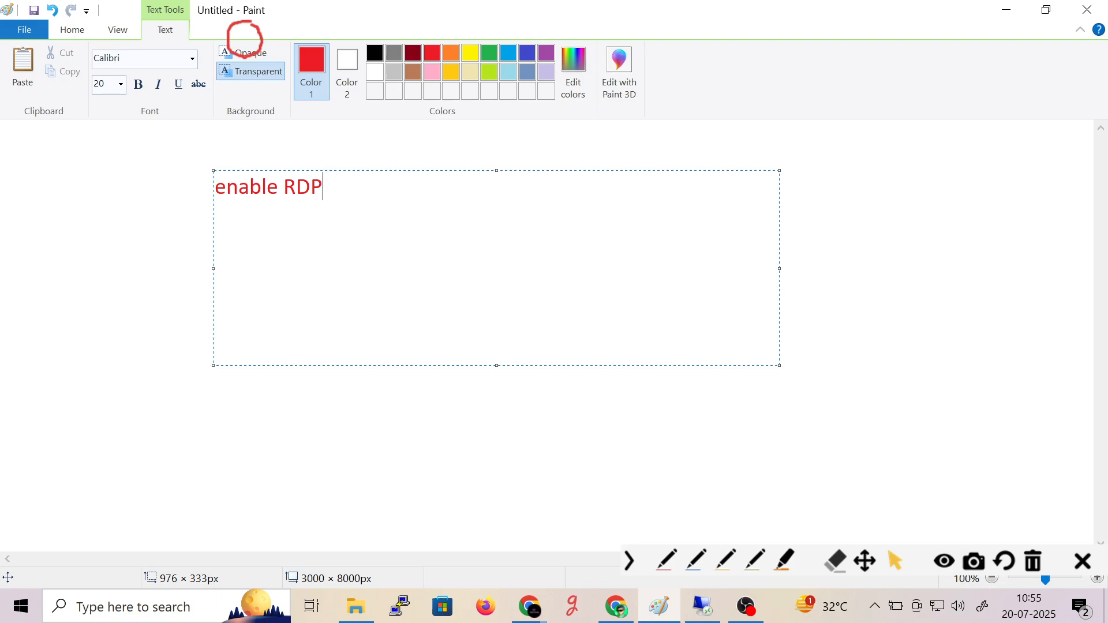
{"action": "key", "text": "BackSpace"}
{"action": "key", "text": "BackSpace"}
{"action": "type", "text": "emote Destko"}
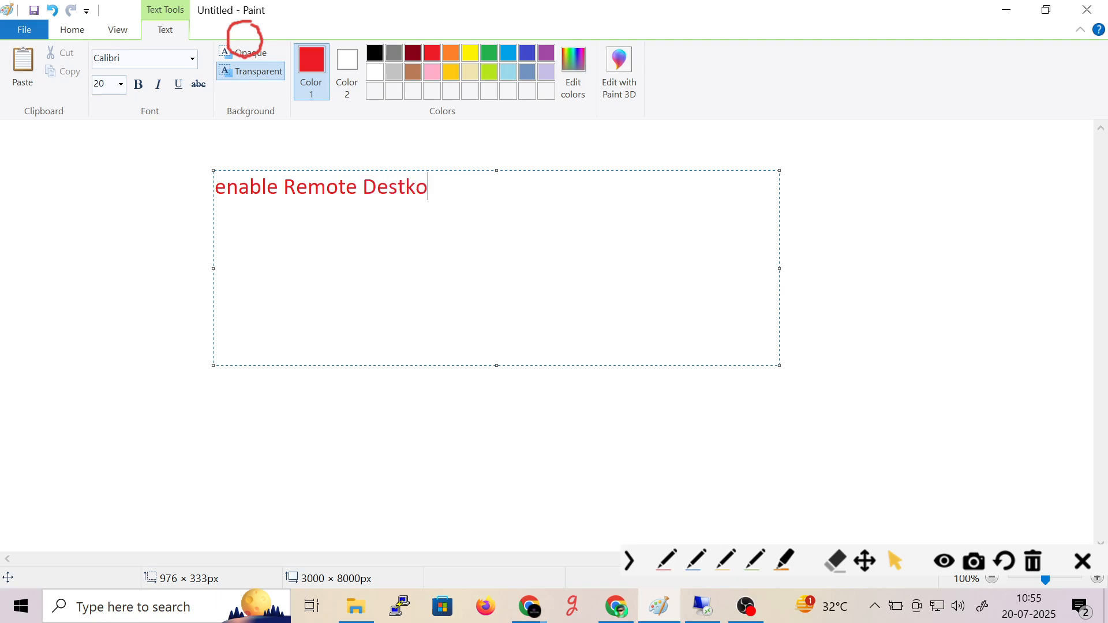
{"action": "key", "text": "BackSpace"}
{"action": "key", "text": "BackSpace"}
{"action": "type", "text": "op Service"}
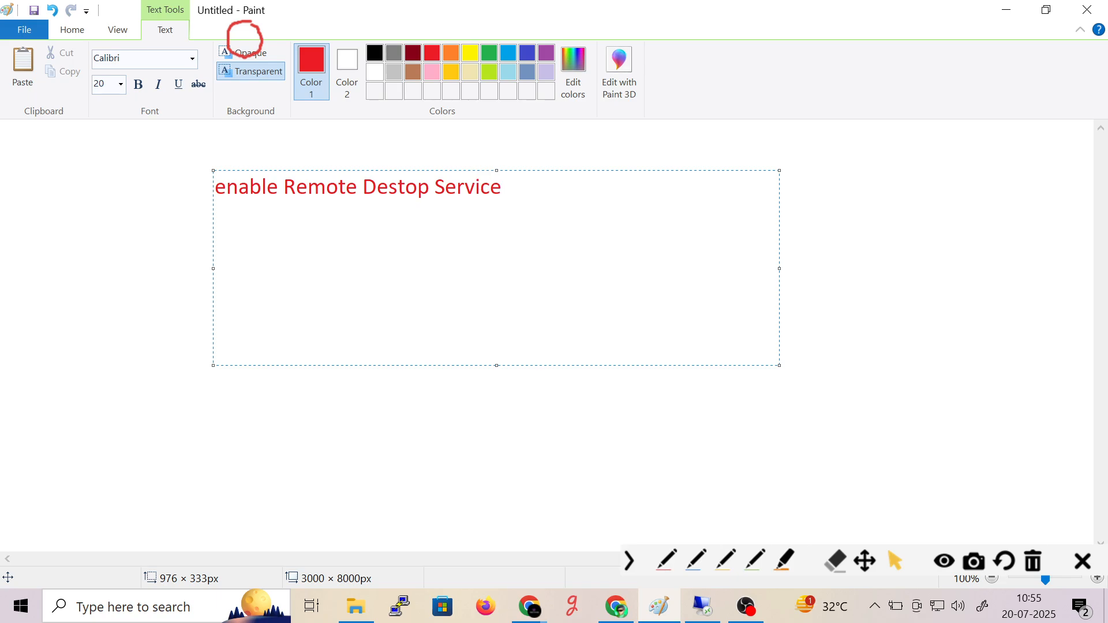
{"action": "key", "text": "ctrl+shift+Left"}
{"action": "key", "text": "ctrl+shift+Left"}
{"action": "key", "text": "ctrl+shift+Left"}
{"action": "key", "text": "ctrl+shift+Left"}
{"action": "type", "text": "1."}
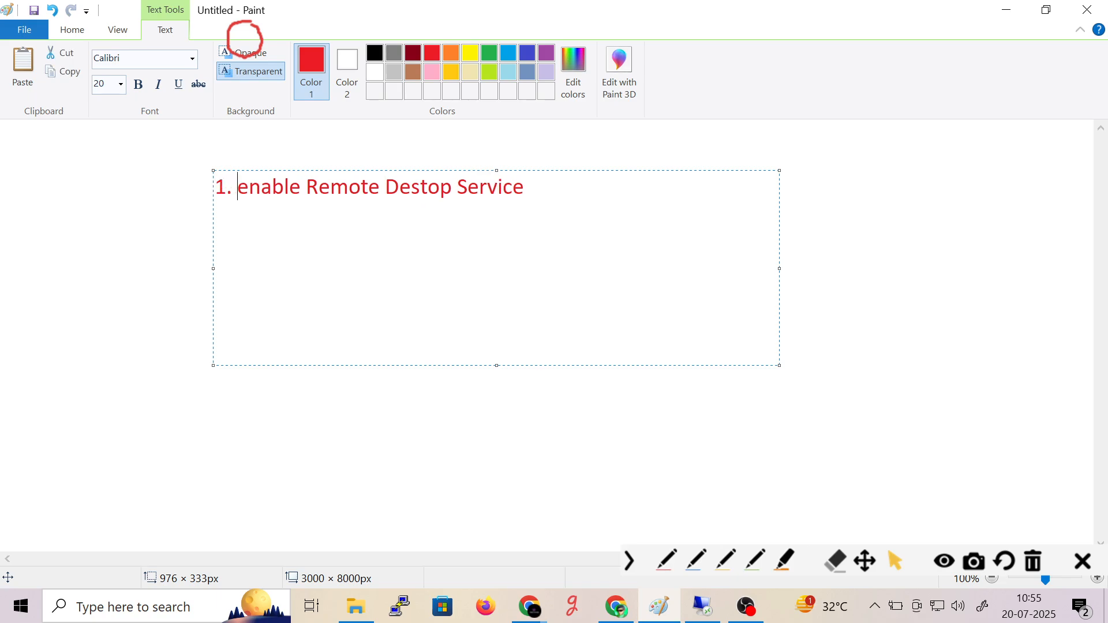
- Add the second list line '2. disable Windows Firewall'
{"action": "key", "text": "End"}
{"action": "key", "text": "Return"}
{"action": "type", "text": "2. disable Windows"}
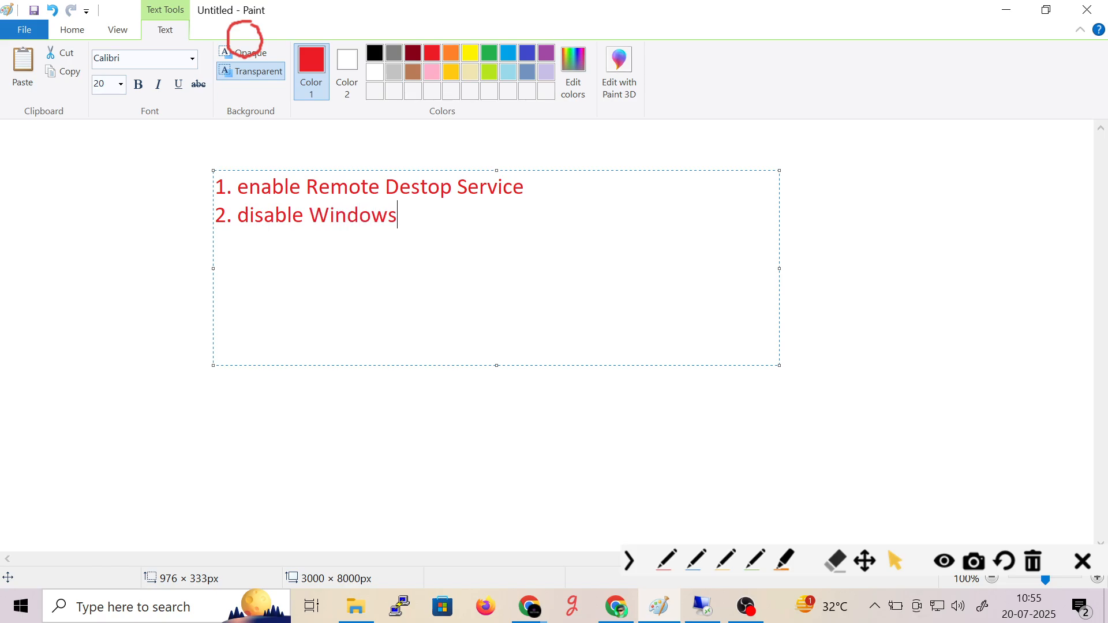
{"action": "type", "text": " Firewa"}
{"action": "key", "text": "Return"}
{"action": "key", "text": "BackSpace"}
{"action": "type", "text": "ll"}
- Add '3. Static IP Configuration' and '4. Change the Hostname', then switch back to VMware
{"action": "key", "text": "Return"}
{"action": "type", "text": "3. "}
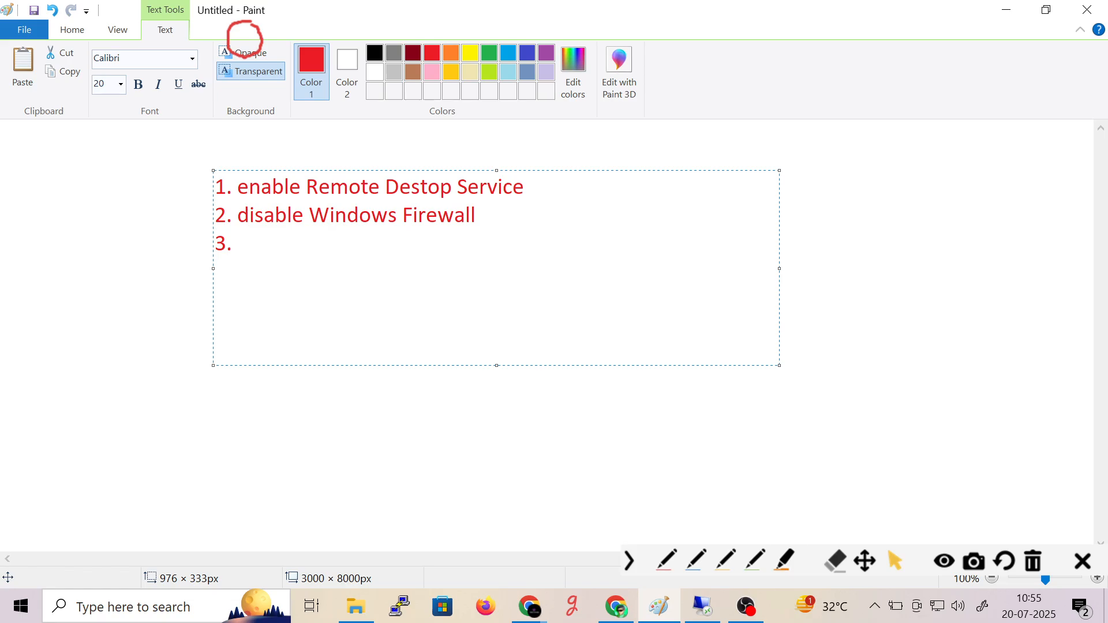
{"action": "type", "text": "Sttic"}
{"action": "type", "text": "atic IP Co"}
{"action": "type", "text": "nfiguration"}
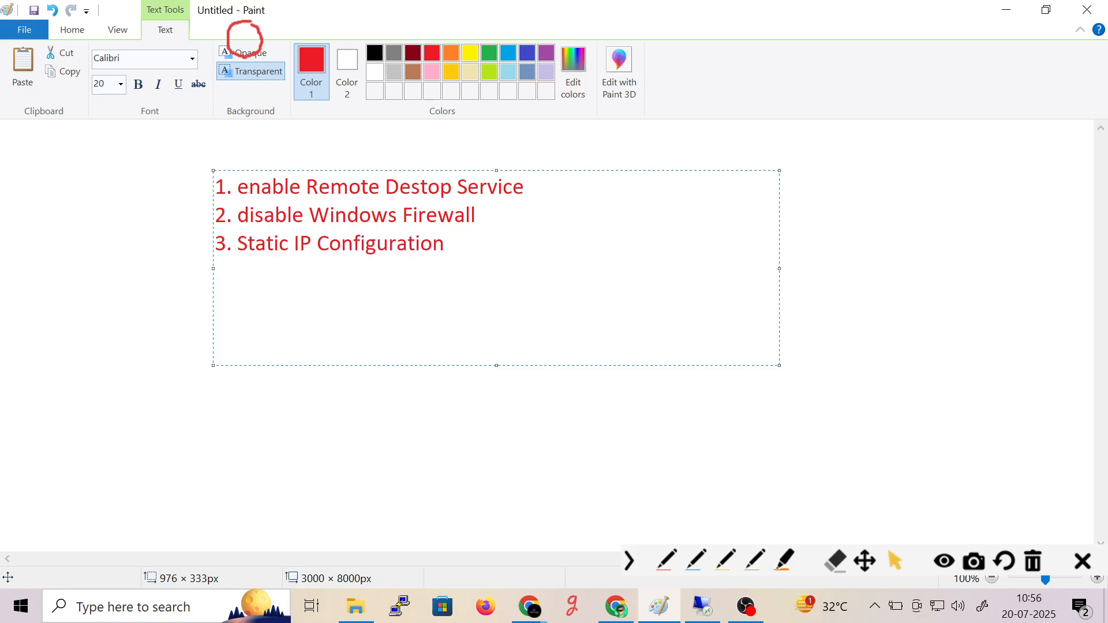
{"action": "key", "text": "Return"}
{"action": "type", "text": "4. Chana"}
{"action": "key", "text": "BackSpace"}
{"action": "key", "text": "BackSpace"}
{"action": "type", "text": "nge the Host"}
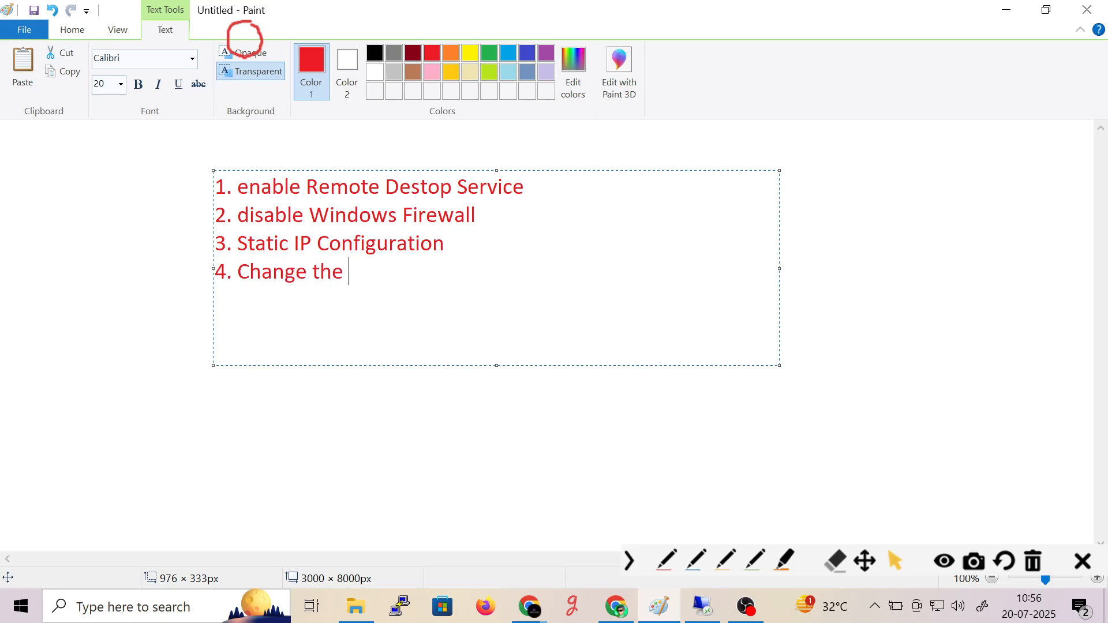
{"action": "key", "text": "BackSpace"}
{"action": "type", "text": "name"}
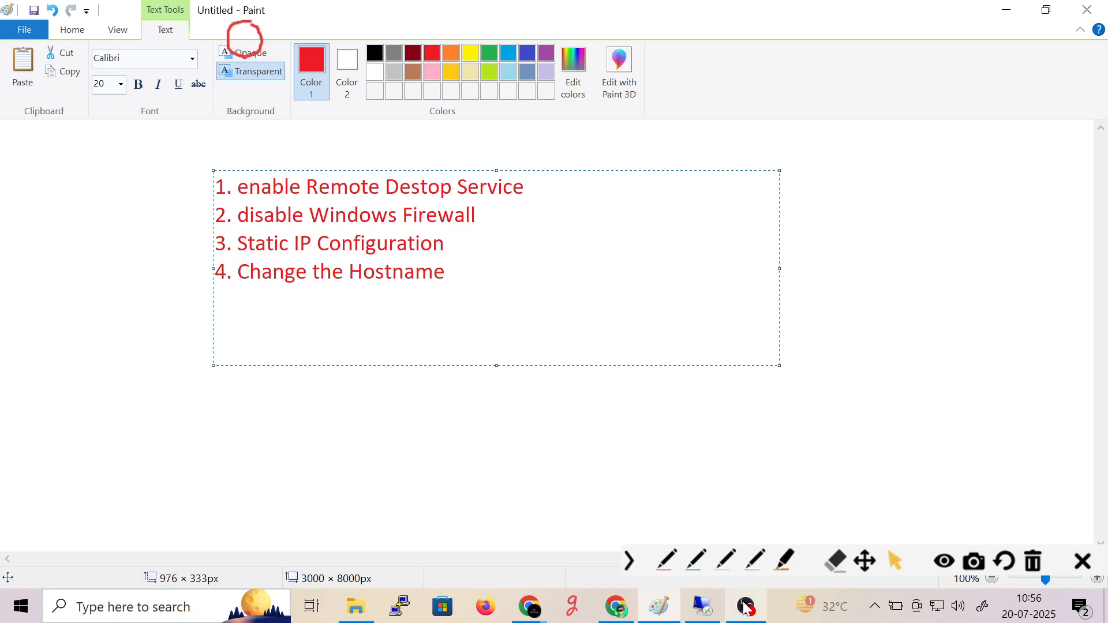
{"action": "left_click", "coordinate": [716, 609]}
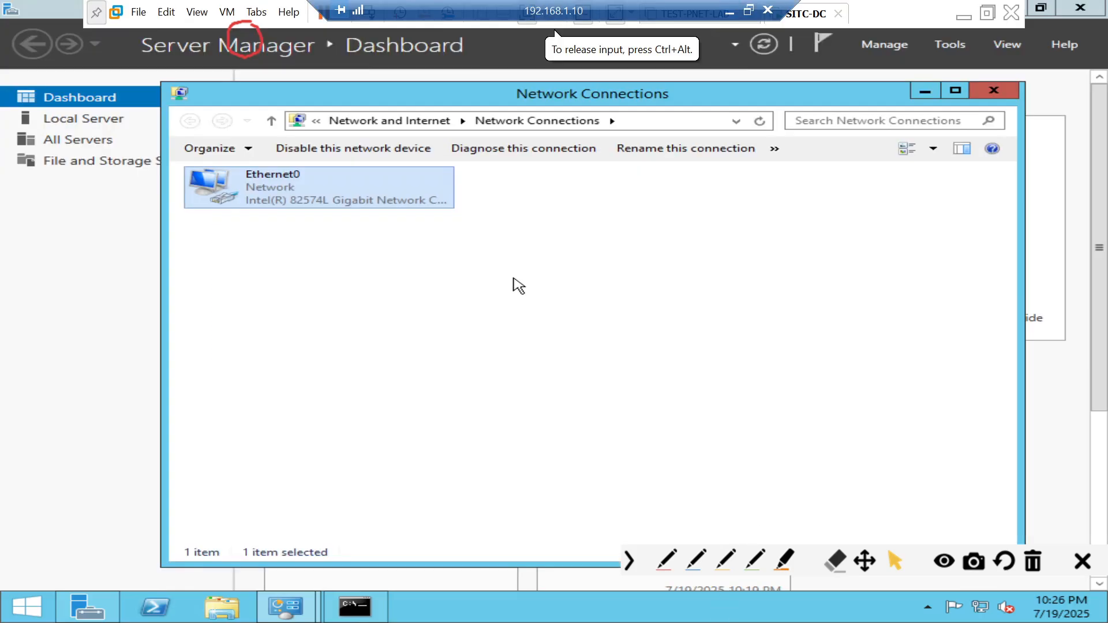
- Switch to the server's command prompt and clear the console with cls
{"action": "left_click", "coordinate": [514, 285]}
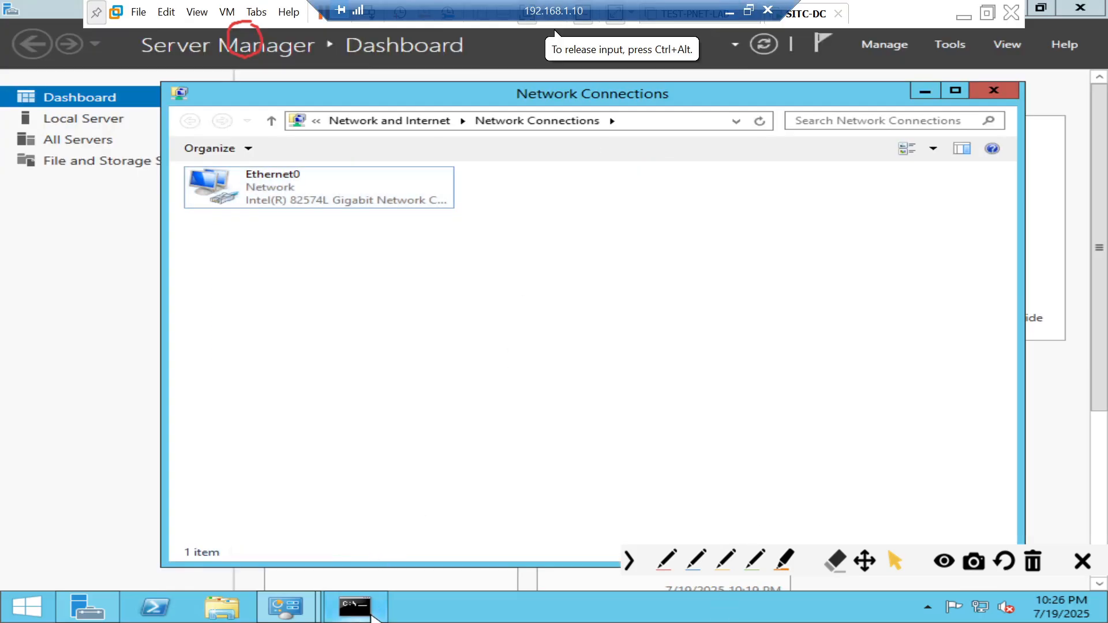
{"action": "left_click", "coordinate": [374, 607]}
{"action": "key", "text": "Escape"}
{"action": "type", "text": "cls"}
{"action": "key", "text": "Return"}
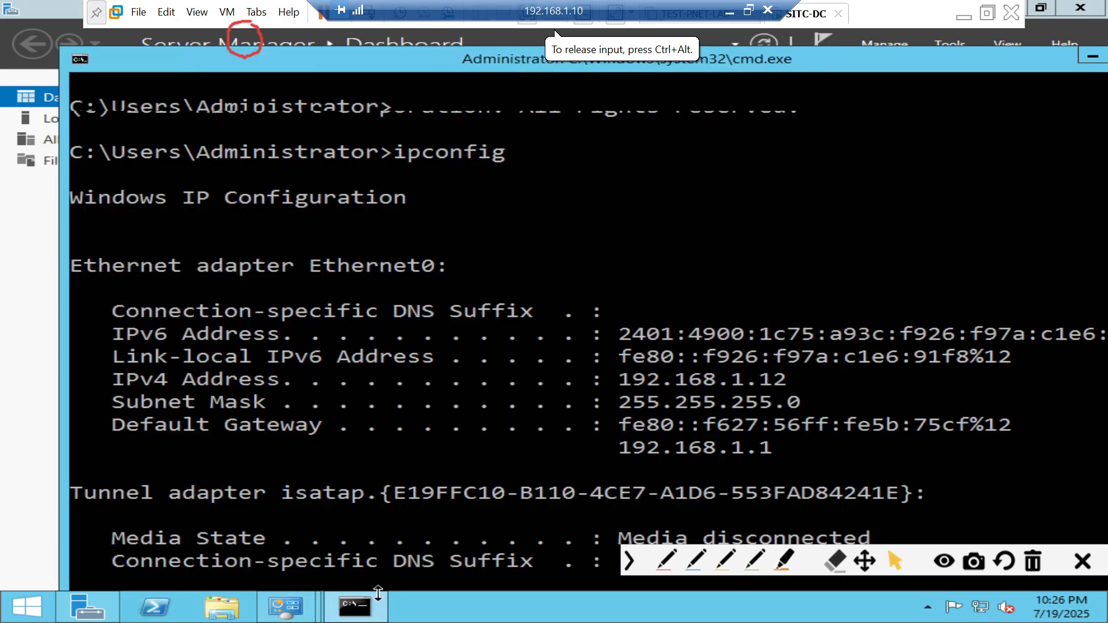
{"action": "type", "text": "cls"}
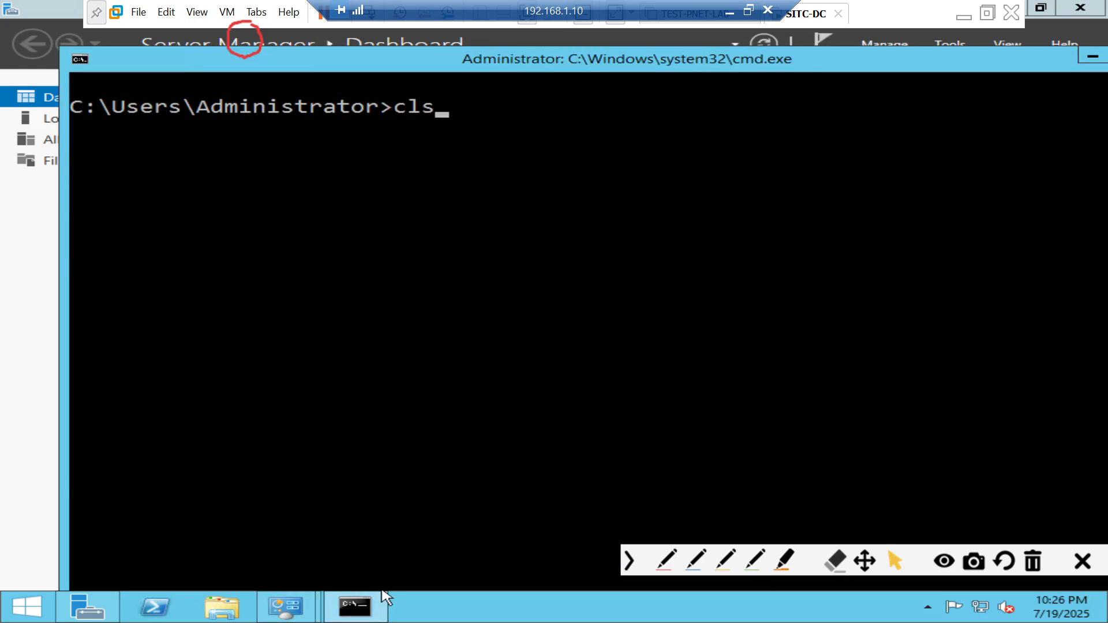
{"action": "key", "text": "Return"}
- Clear the screen again and run hostname, which reports WIN-EGTS9PA0D82
{"action": "key", "text": "Return"}
{"action": "type", "text": "ds"}
{"action": "key", "text": "Return"}
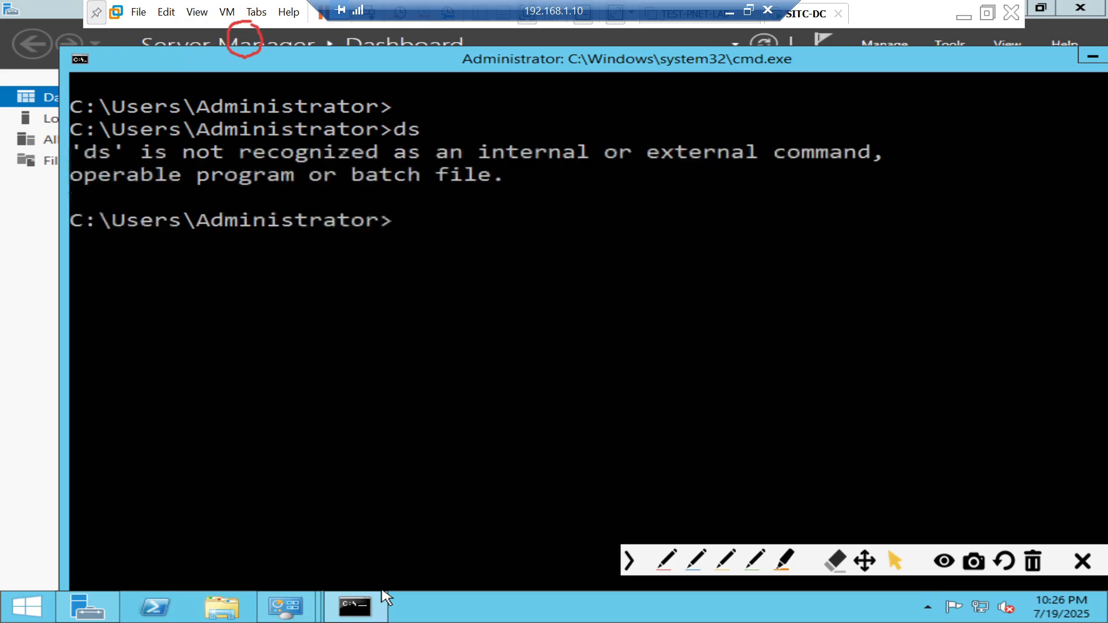
{"action": "type", "text": "ds"}
{"action": "key", "text": "Return"}
{"action": "type", "text": "ds"}
{"action": "key", "text": "Return"}
{"action": "type", "text": "cls"}
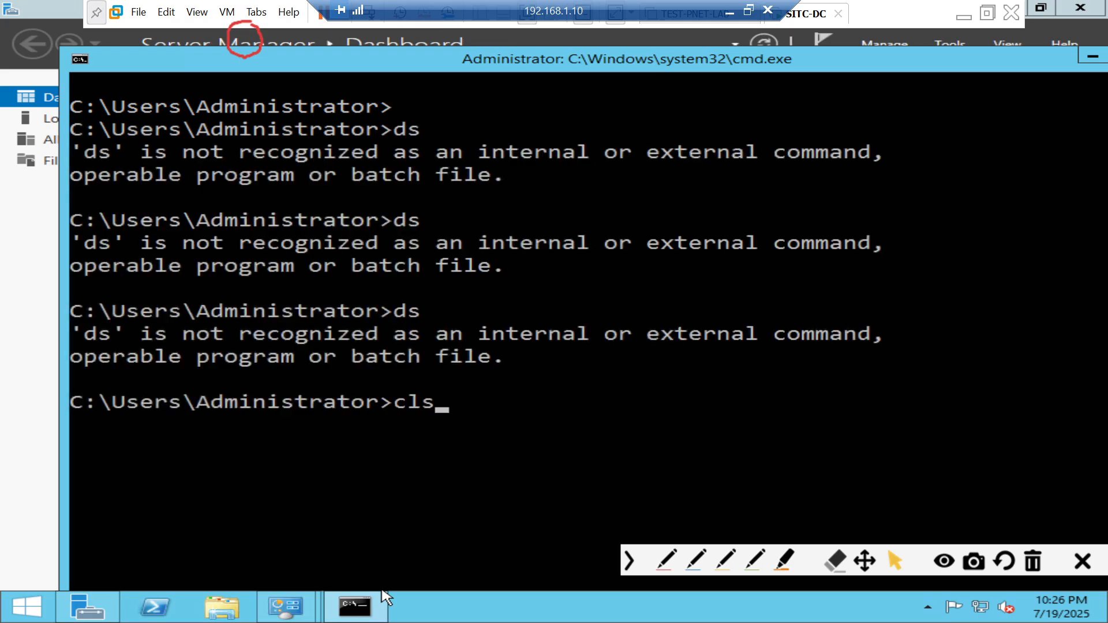
{"action": "key", "text": "Return"}
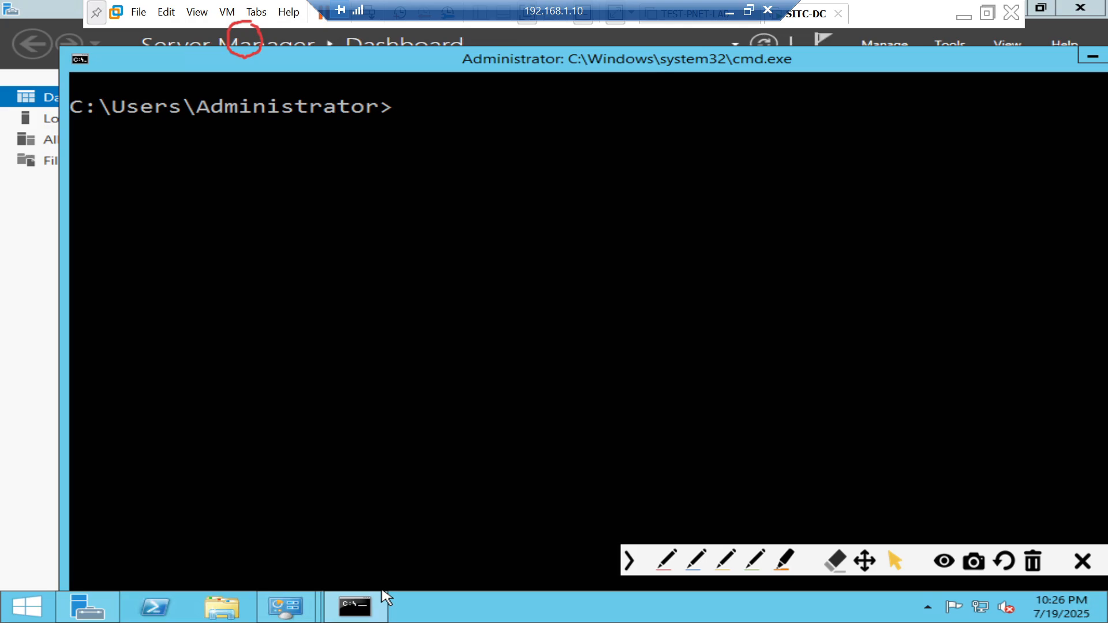
{"action": "type", "text": "hostname"}
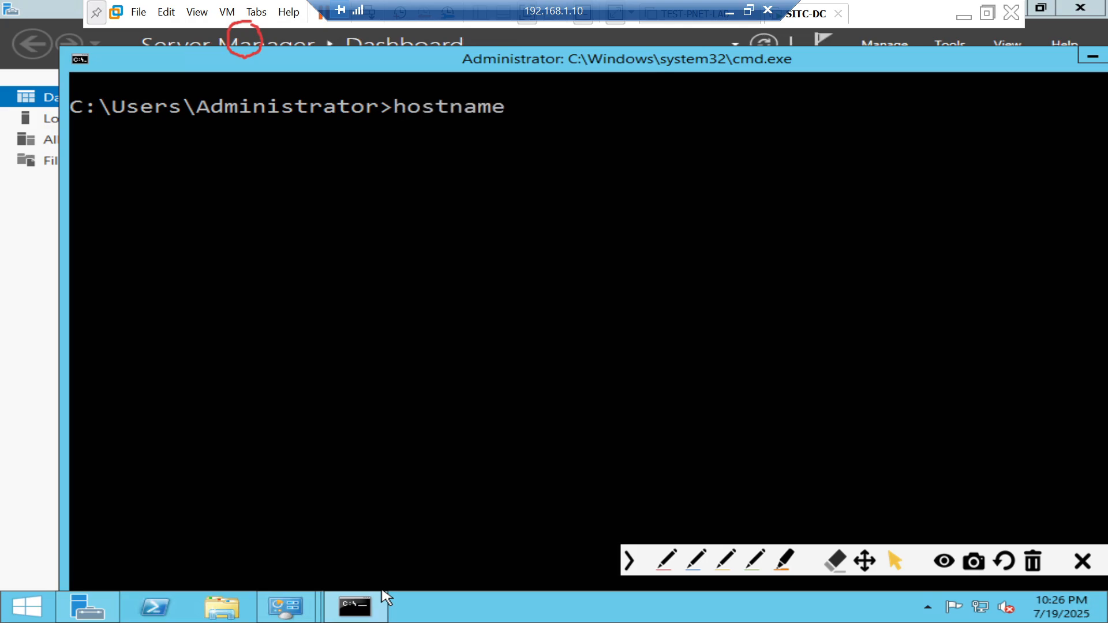
{"action": "key", "text": "Return"}
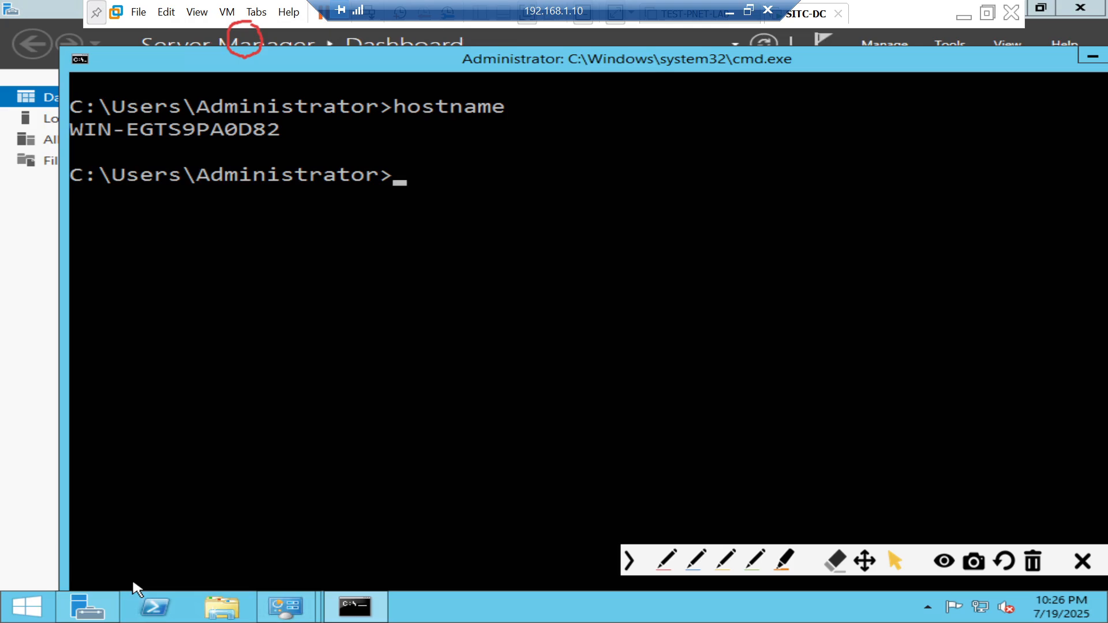
- Run sysdm.cpl and open Change... for computer WIN-EGTS9PA0D82 in workgroup WORKGROUP
{"action": "type", "text": "sysdm.cpl"}
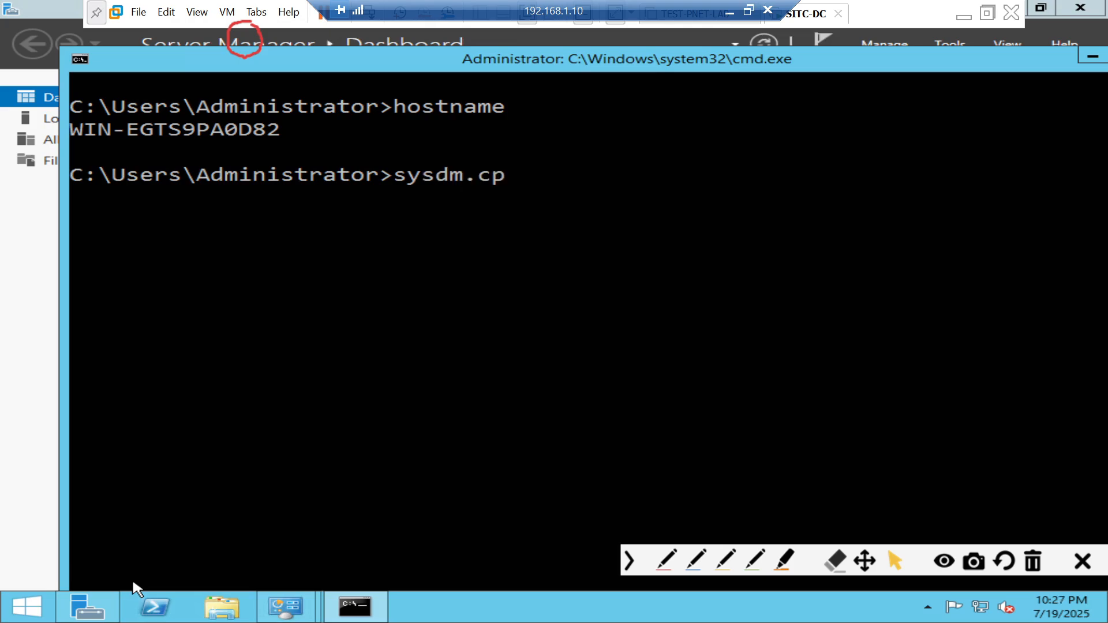
{"action": "key", "text": "Return"}
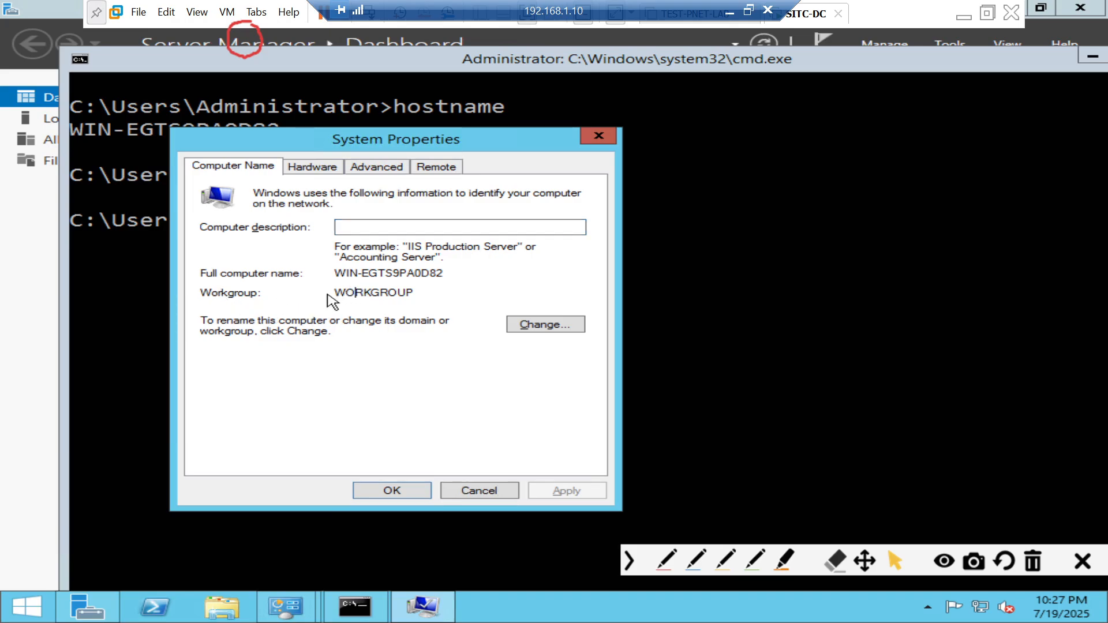
{"action": "double_click", "coordinate": [413, 294]}
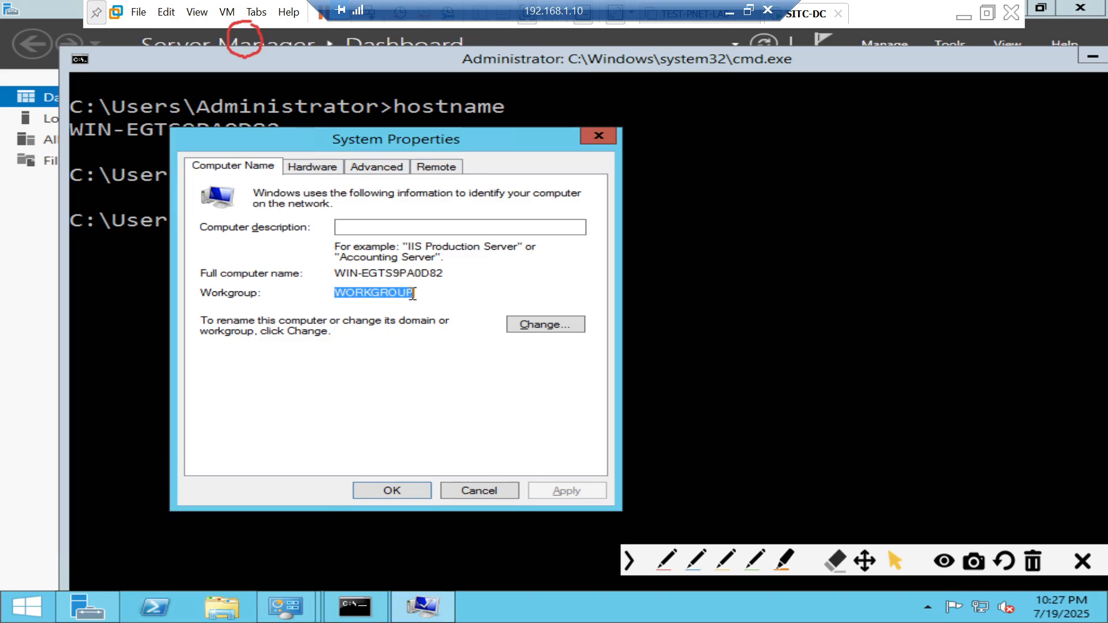
{"action": "left_click", "coordinate": [413, 294]}
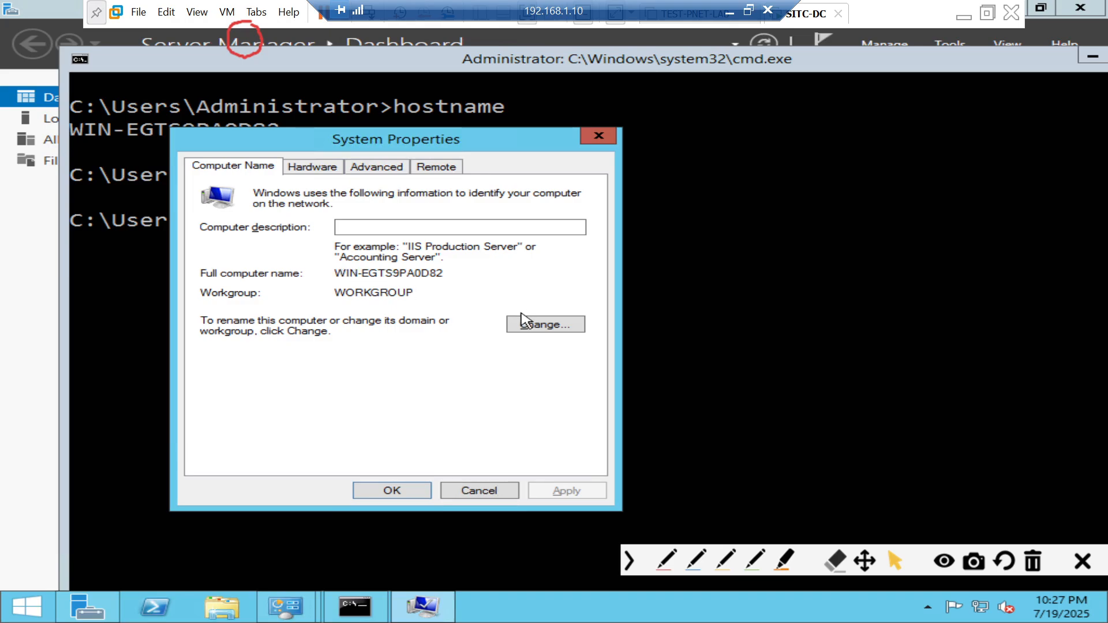
{"action": "left_click", "coordinate": [544, 329]}
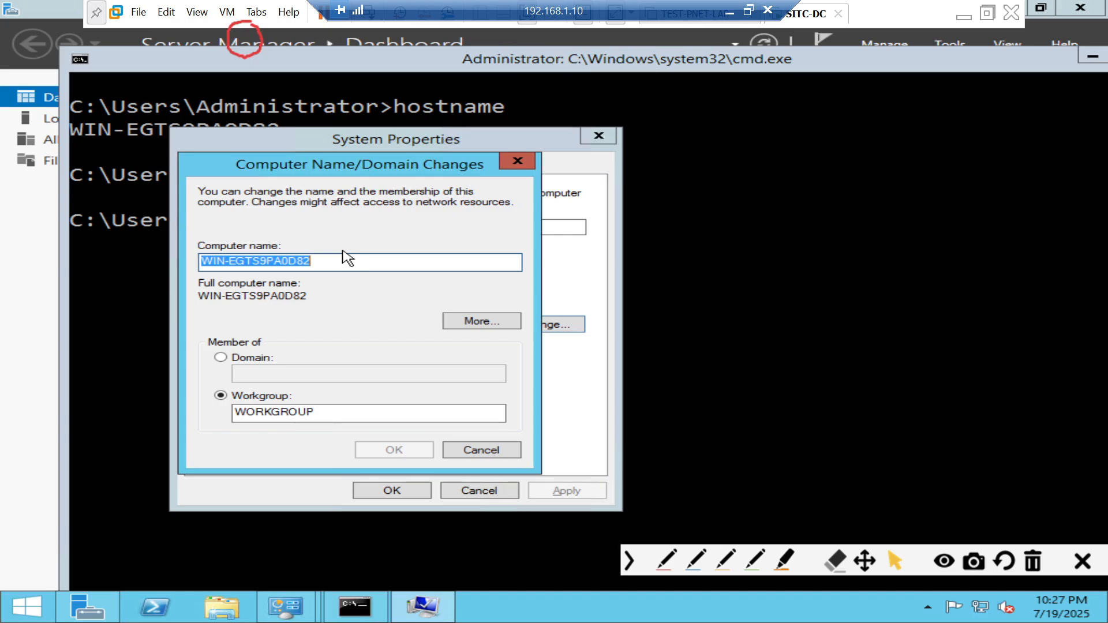
- Rename the computer to SITC-DC01, acknowledge the notice, and restart the server now
{"action": "type", "text": "SI"}
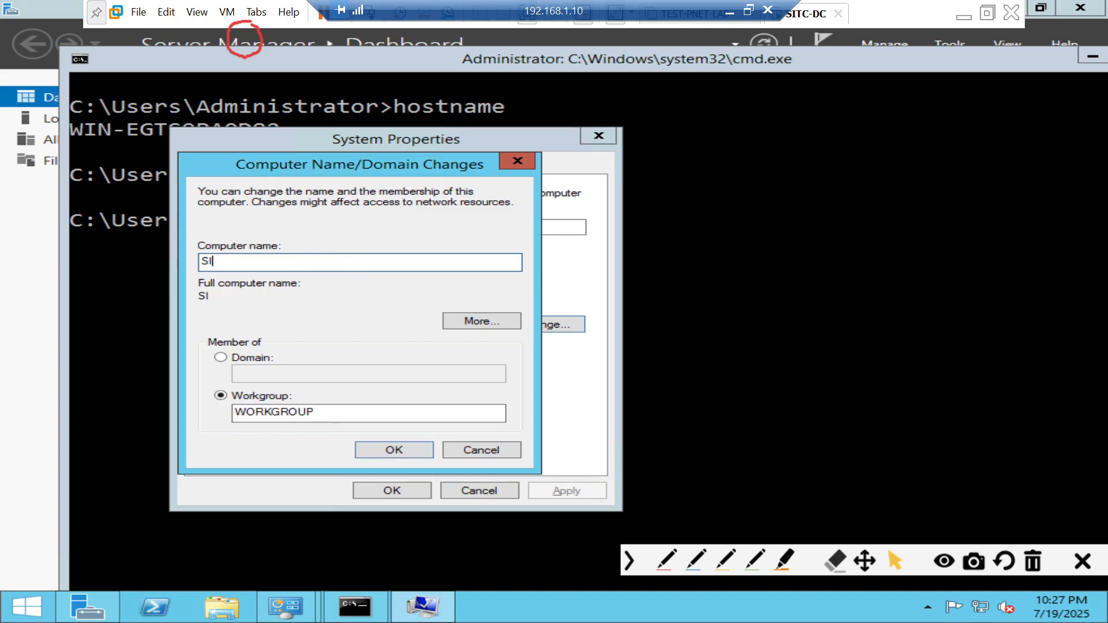
{"action": "type", "text": "TC-DC01"}
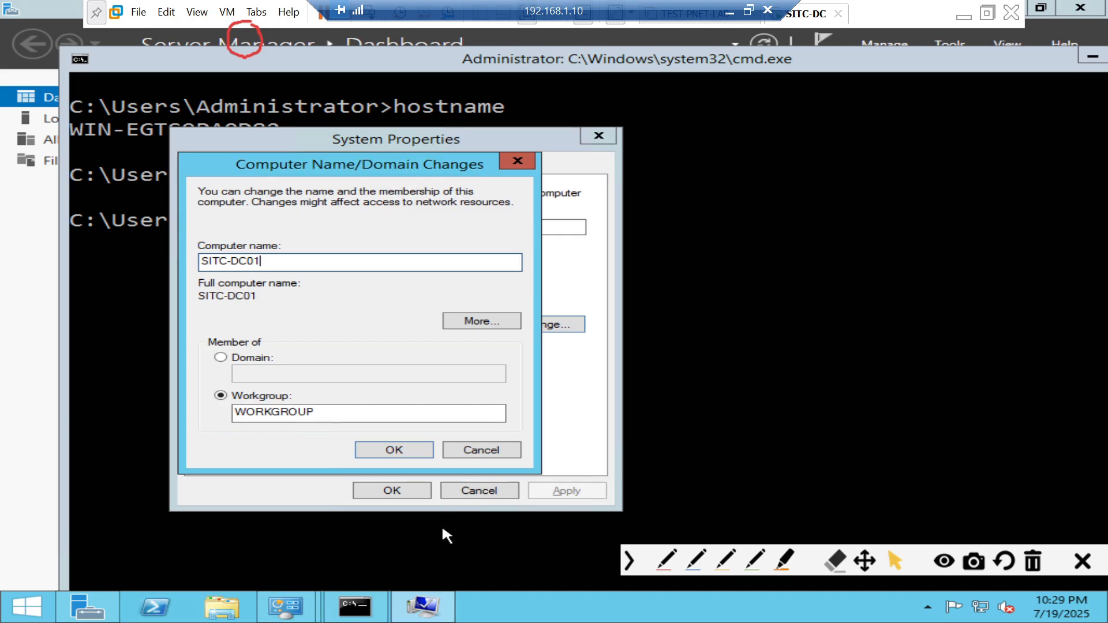
{"action": "left_click", "coordinate": [378, 453]}
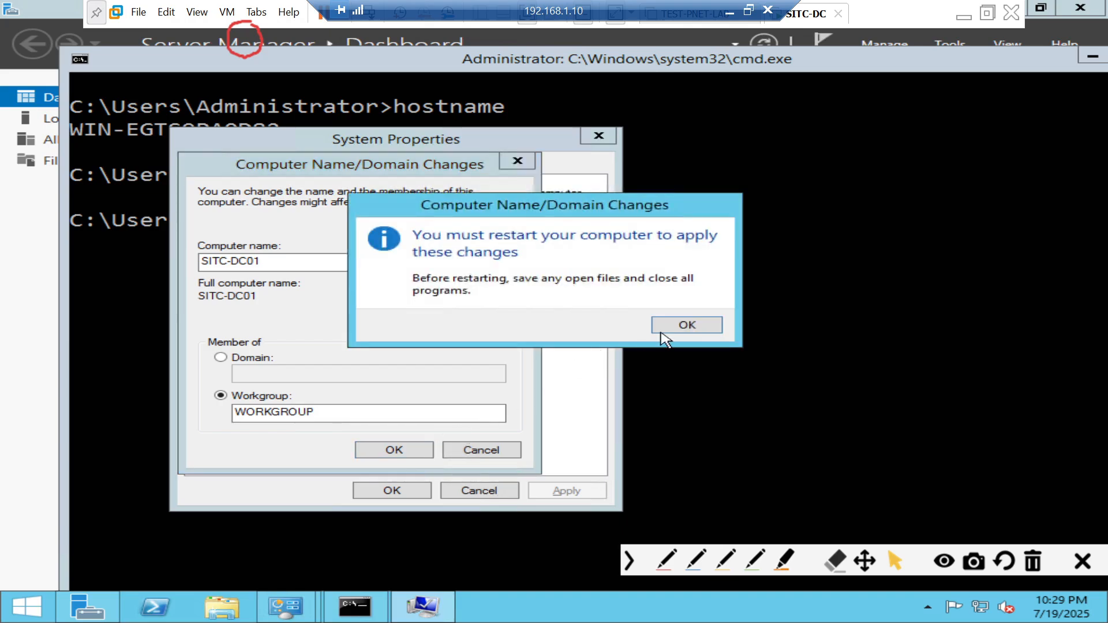
{"action": "left_click", "coordinate": [693, 326]}
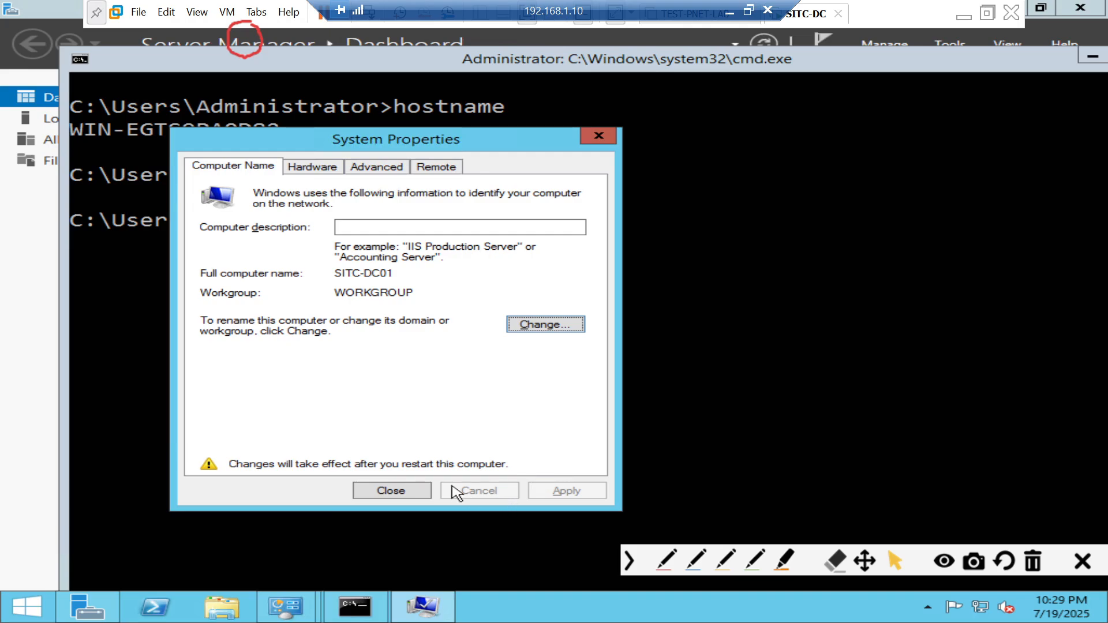
{"action": "left_click", "coordinate": [414, 490]}
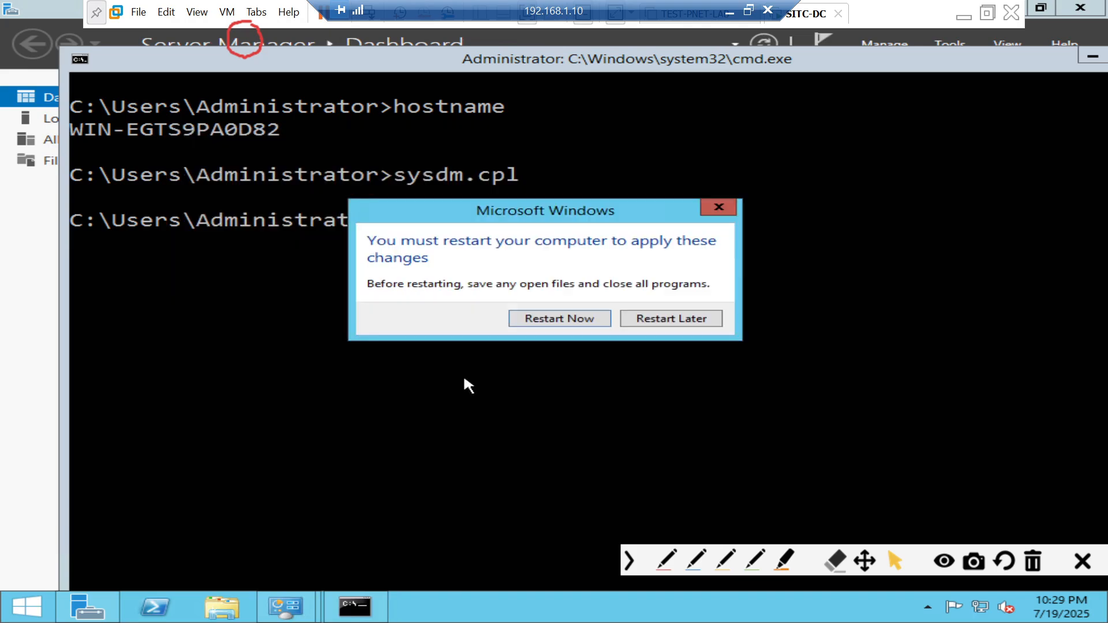
{"action": "left_click", "coordinate": [553, 323]}
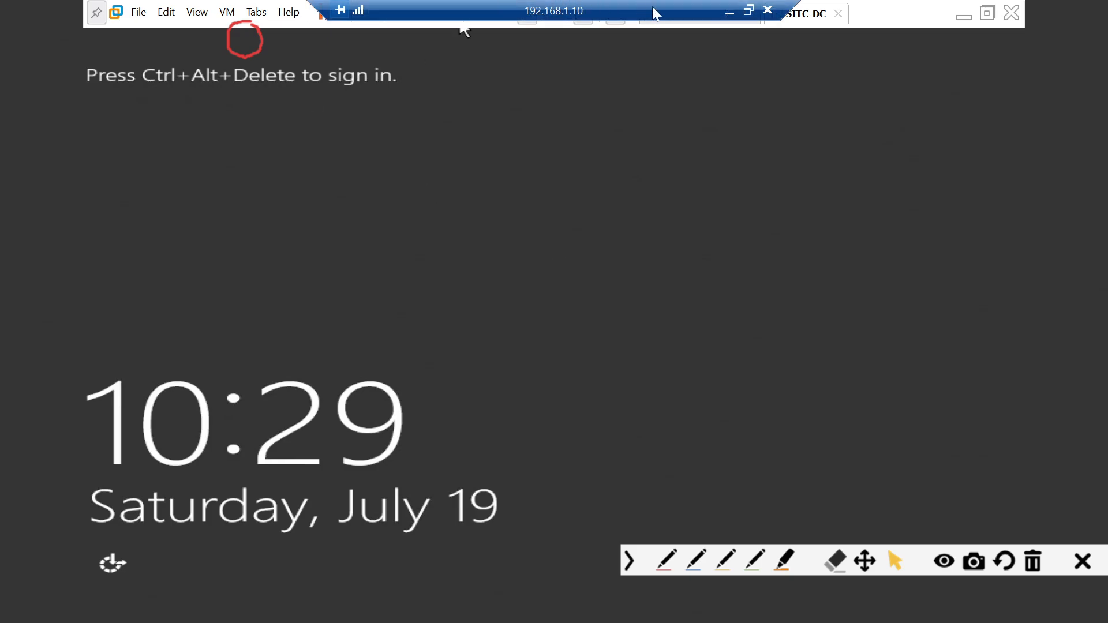
- After the reboot, leave the VM to return to the host's Paint task list
{"action": "left_click", "coordinate": [727, 13]}
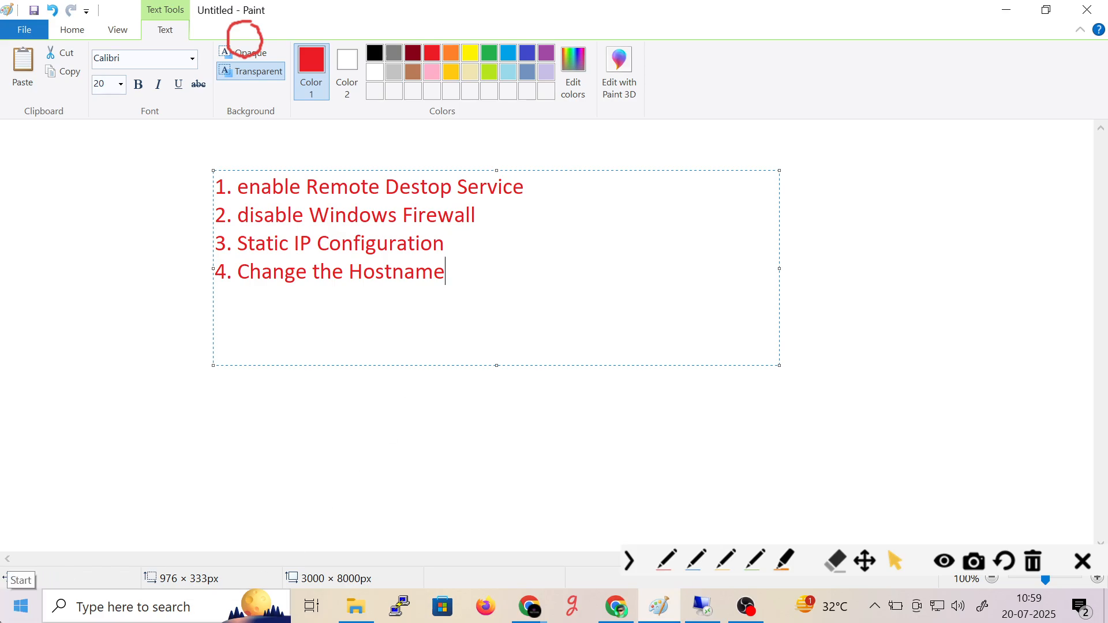
- Ping 192.168.1.199 from a host command prompt, getting 4 of 4 replies, then close it
{"action": "key", "text": "super+r"}
{"action": "type", "text": "cmd"}
{"action": "key", "text": "Return"}
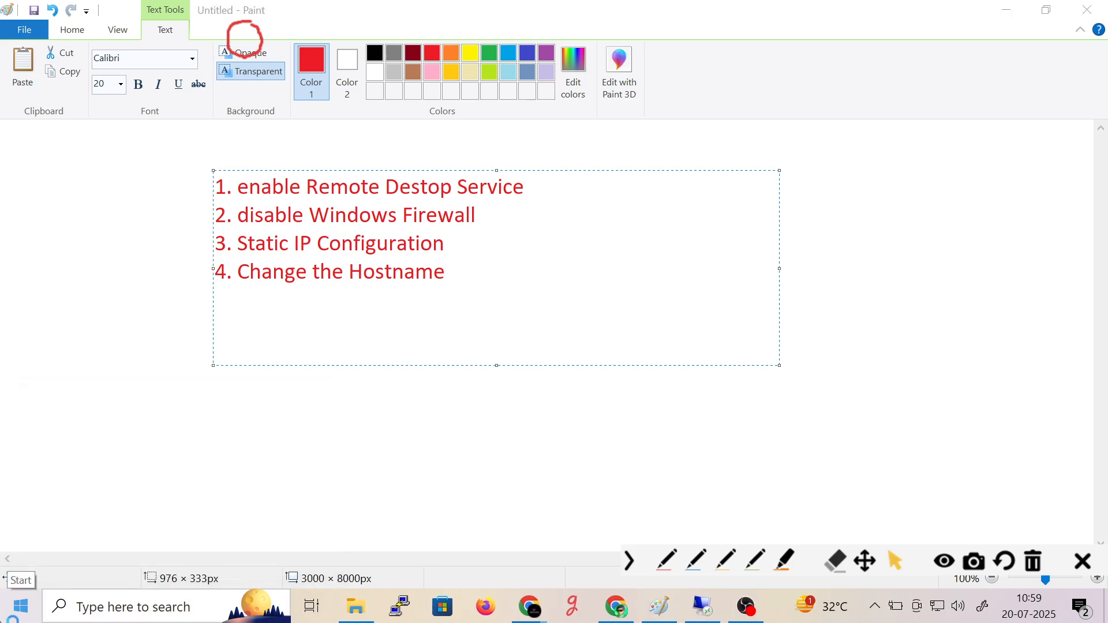
{"action": "type", "text": "ping "}
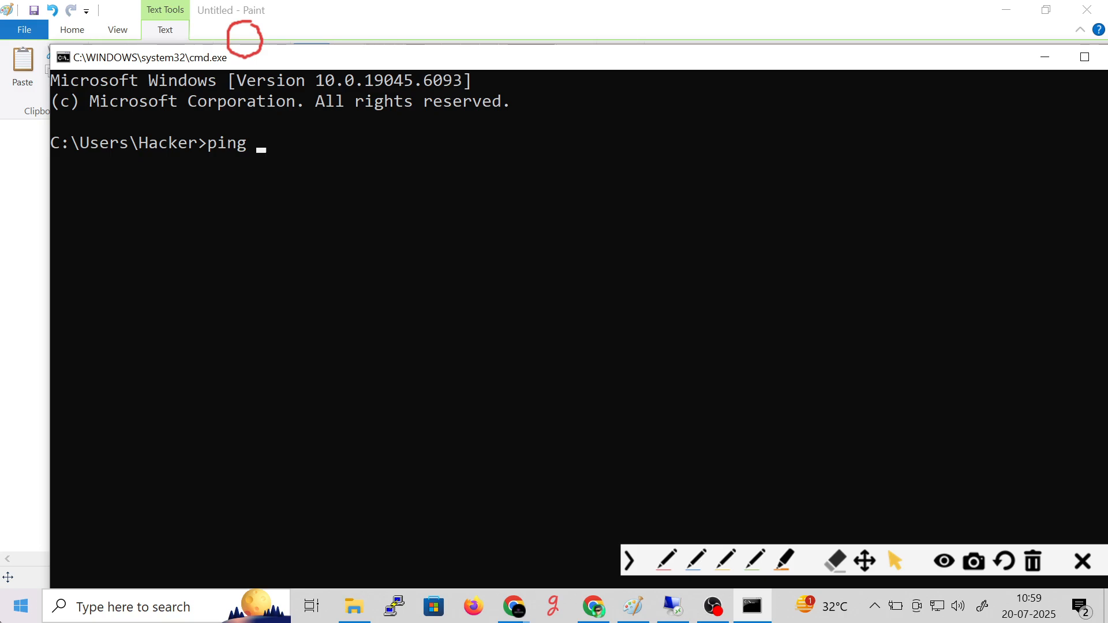
{"action": "type", "text": "192.168.1.199"}
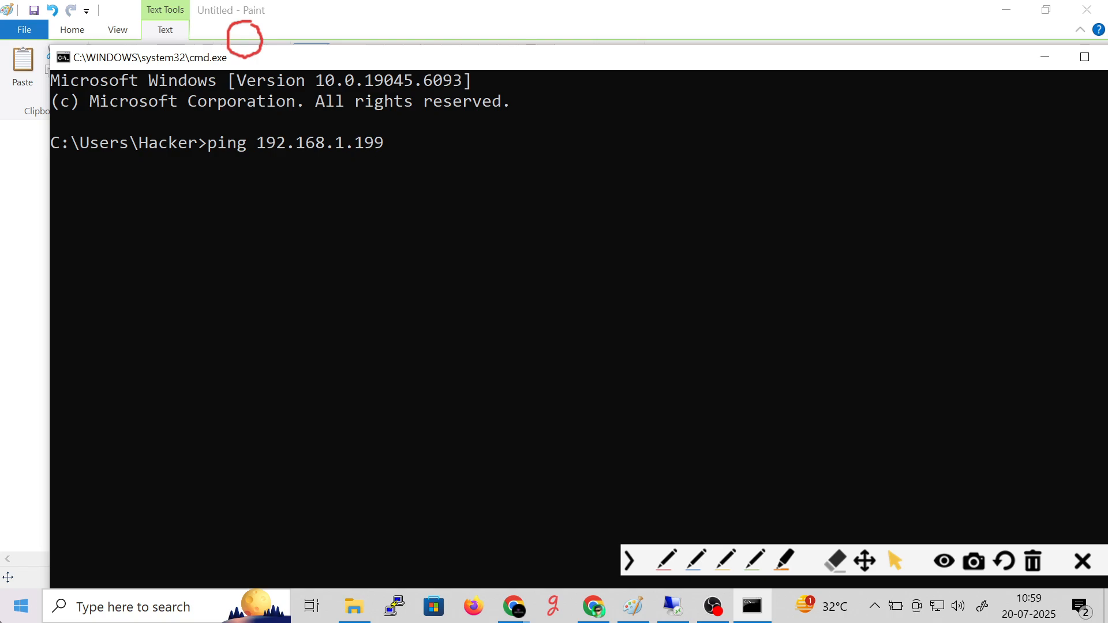
{"action": "key", "text": "Return"}
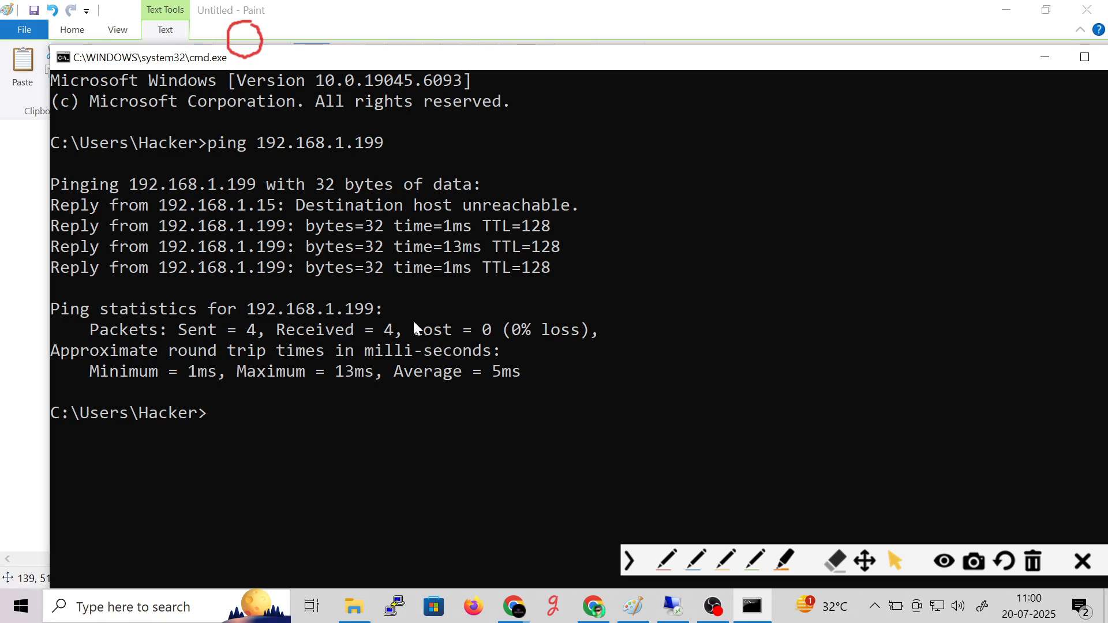
{"action": "left_click_drag", "start_coordinate": [231, 268], "coordinate": [581, 265]}
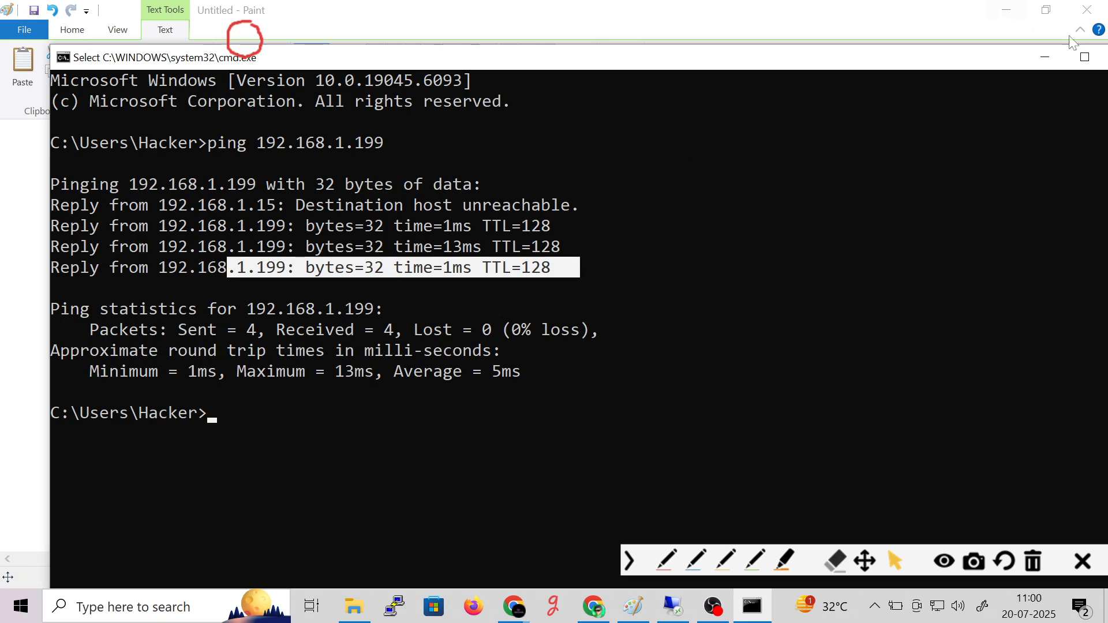
{"action": "left_click", "coordinate": [1106, 56]}
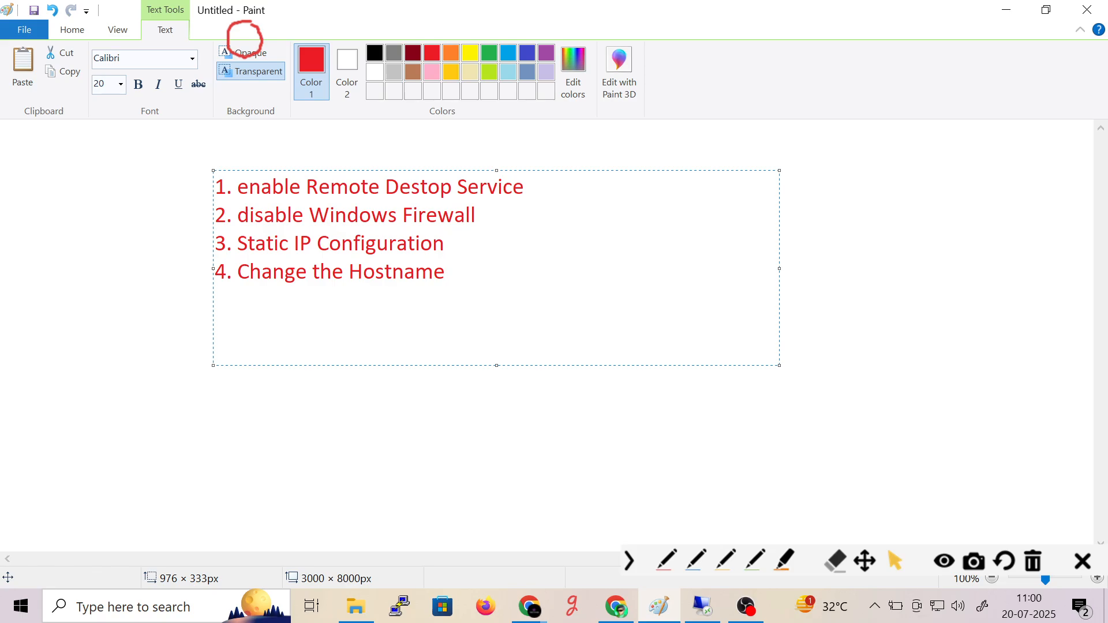
- Attempt to launch Remote Desktop from the Run prompt with cmd and mstsc, then dismiss it
{"action": "key", "text": "super+r"}
{"action": "type", "text": "cmd"}
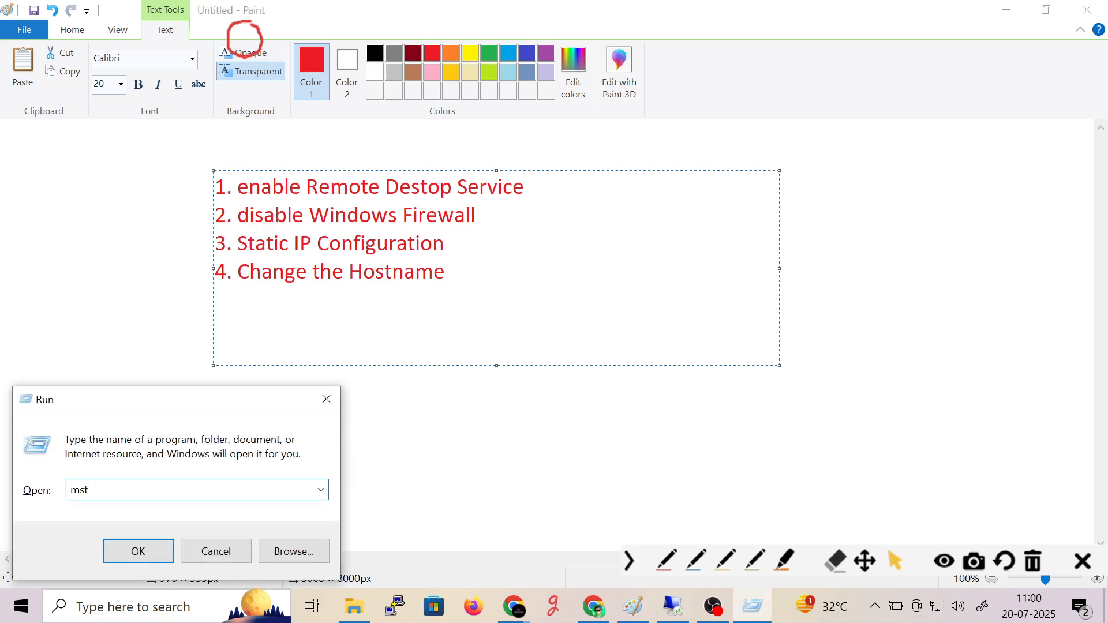
{"action": "key", "text": "Return"}
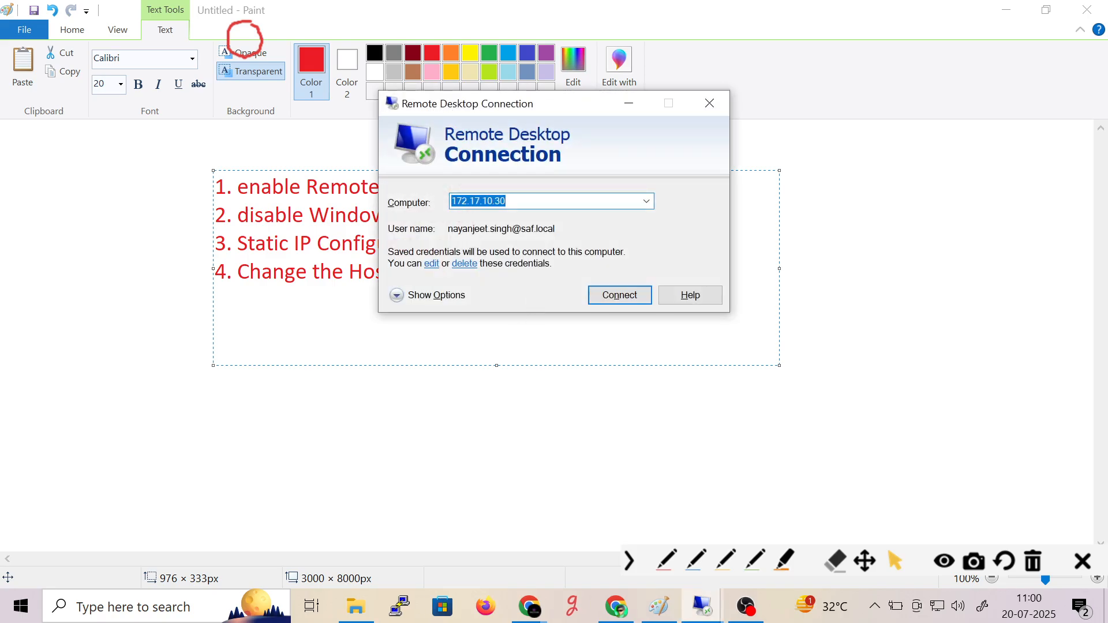
{"action": "left_click", "coordinate": [144, 428]}
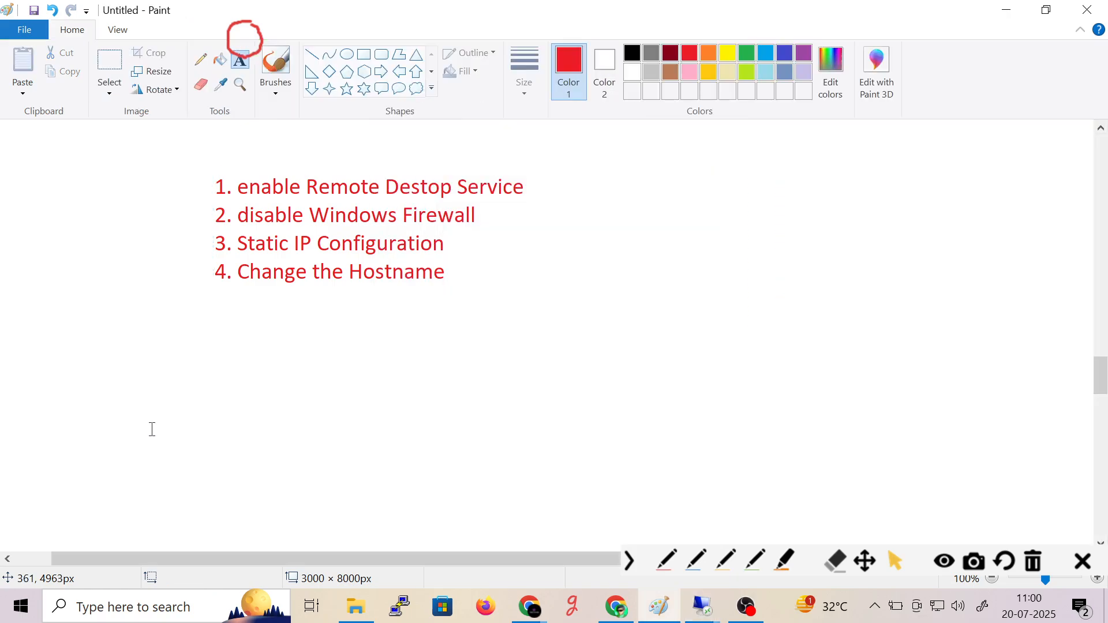
{"action": "key", "text": "super+r"}
{"action": "type", "text": ","}
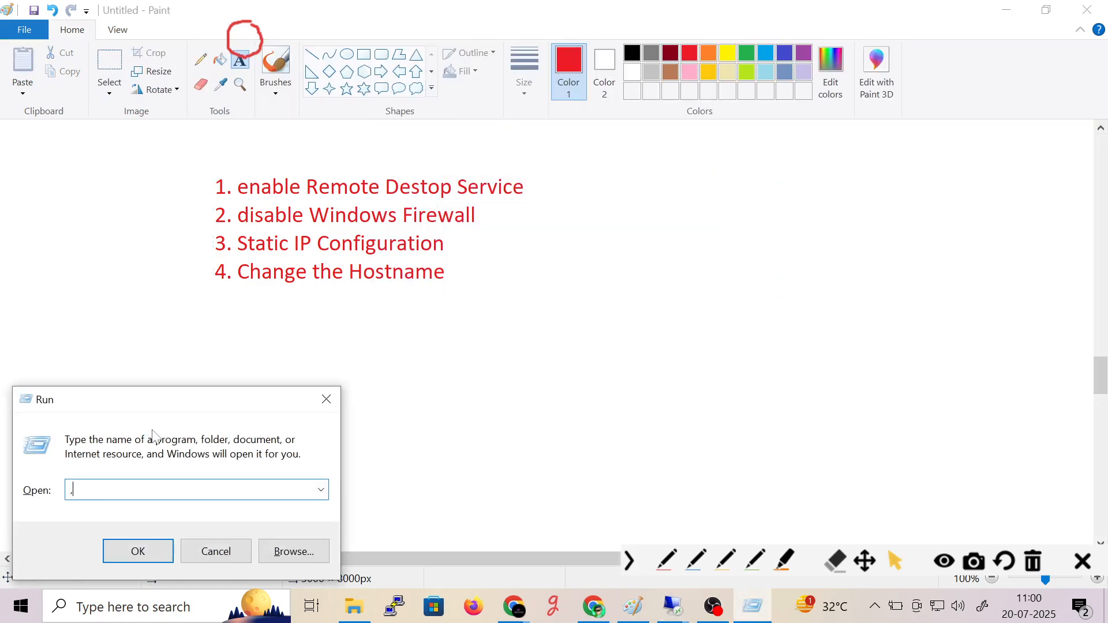
{"action": "key", "text": "BackSpace"}
{"action": "type", "text": "mstsc"}
{"action": "left_click", "coordinate": [326, 400]}
- Launch Remote Desktop Connection from Start search and connect to 192.168.1.199
{"action": "key", "text": "super"}
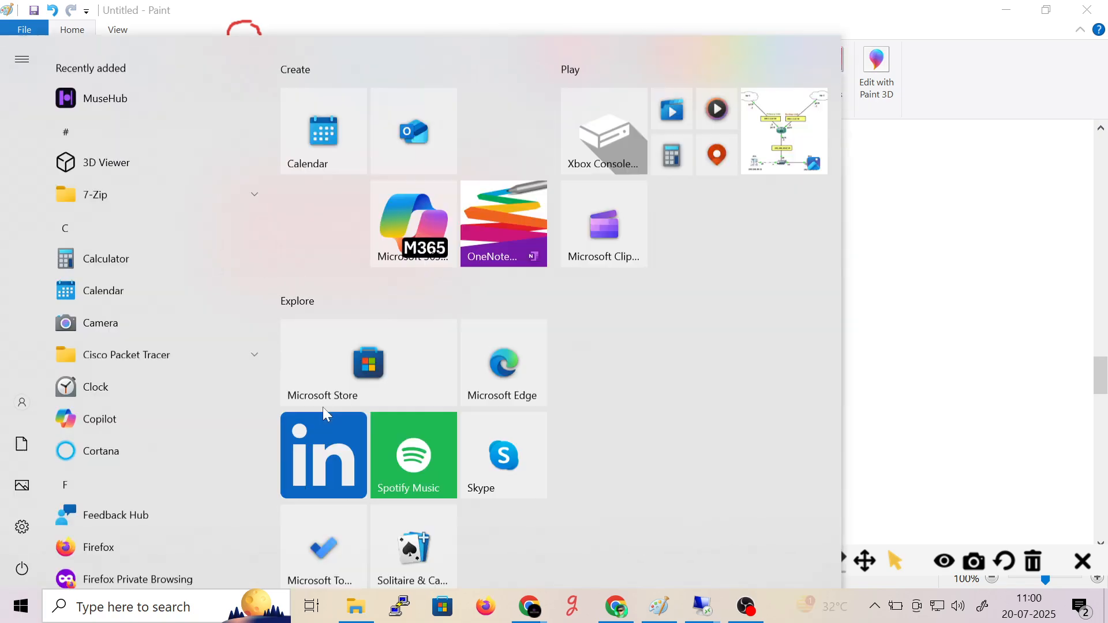
{"action": "type", "text": "remote"}
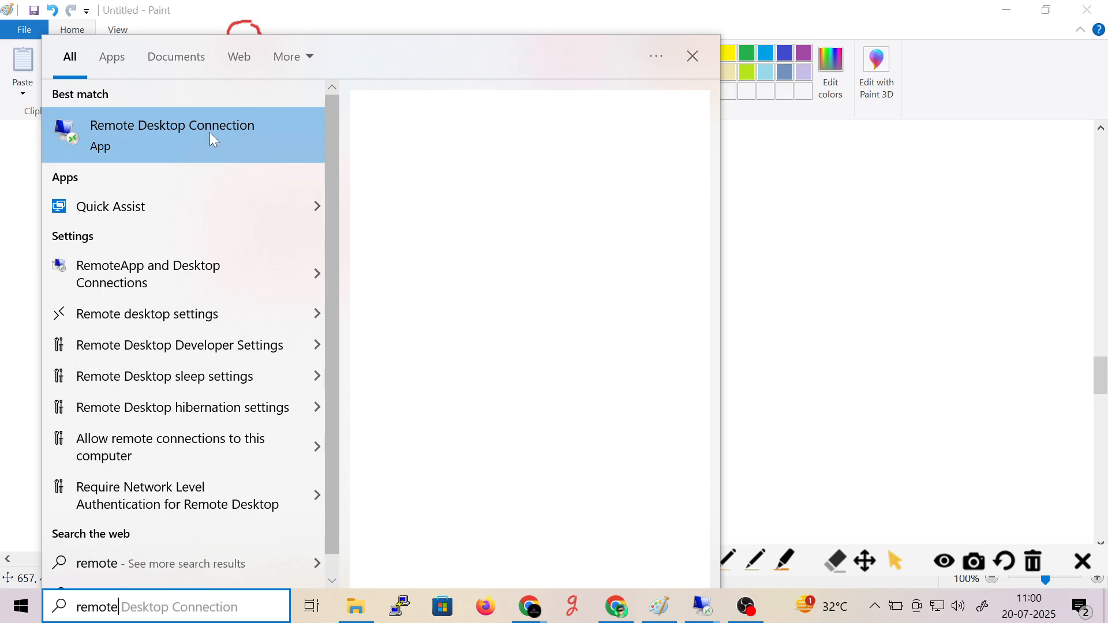
{"action": "left_click", "coordinate": [210, 133]}
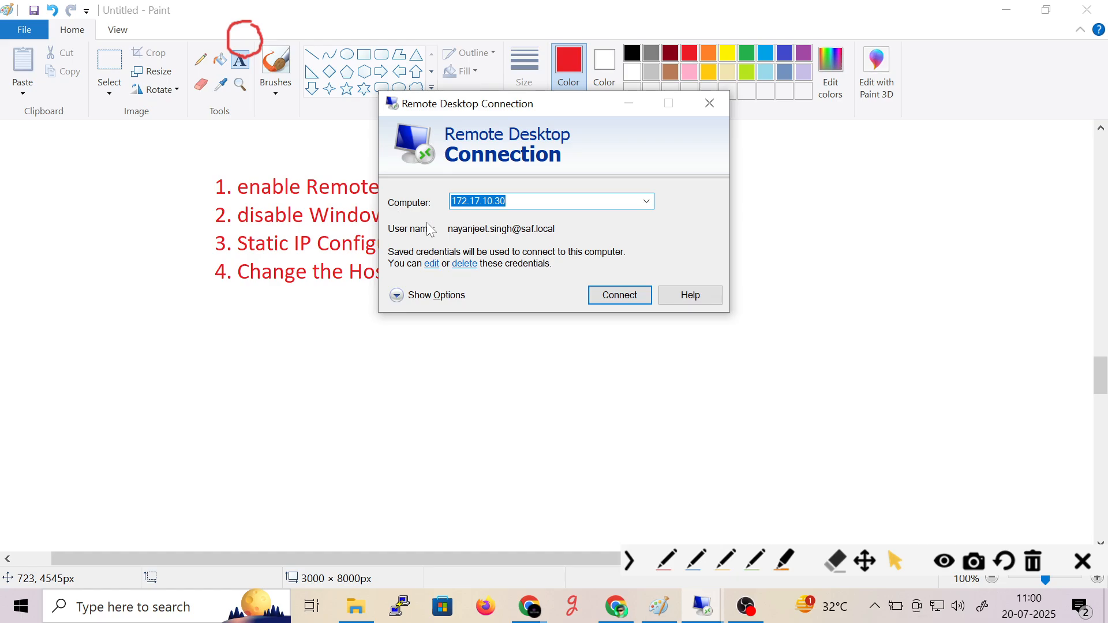
{"action": "type", "text": "192.16"}
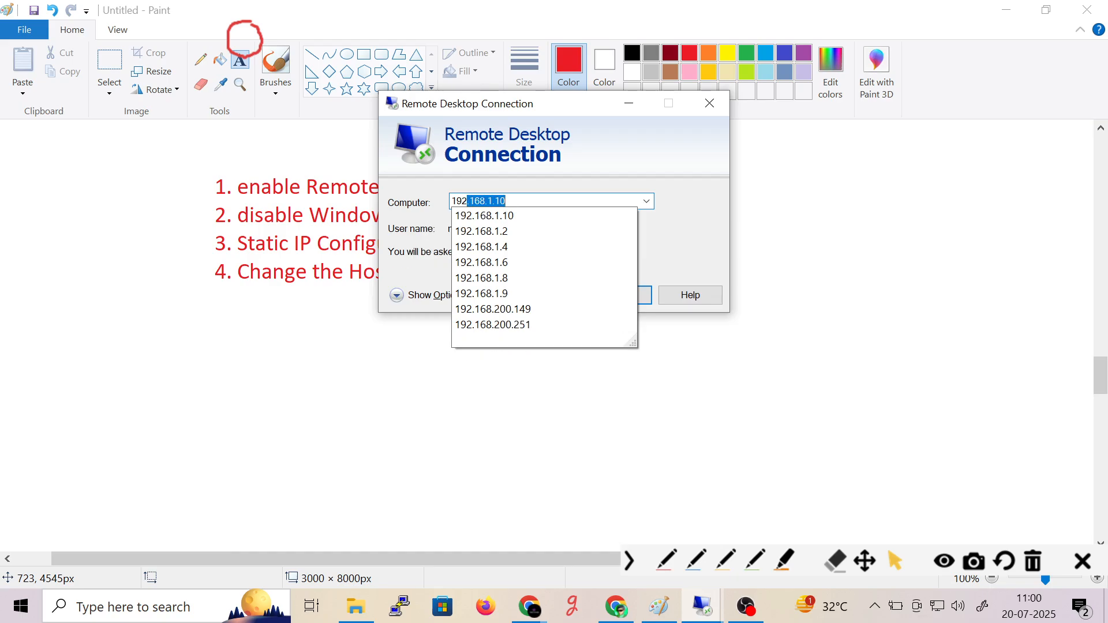
{"action": "type", "text": "8.1"}
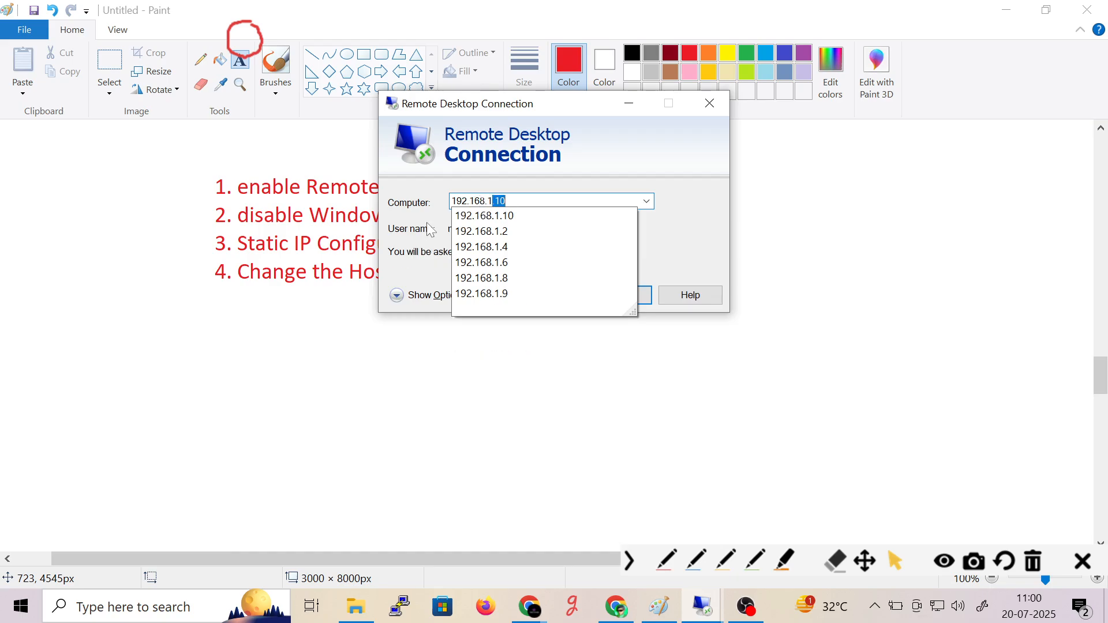
{"action": "type", "text": ".199"}
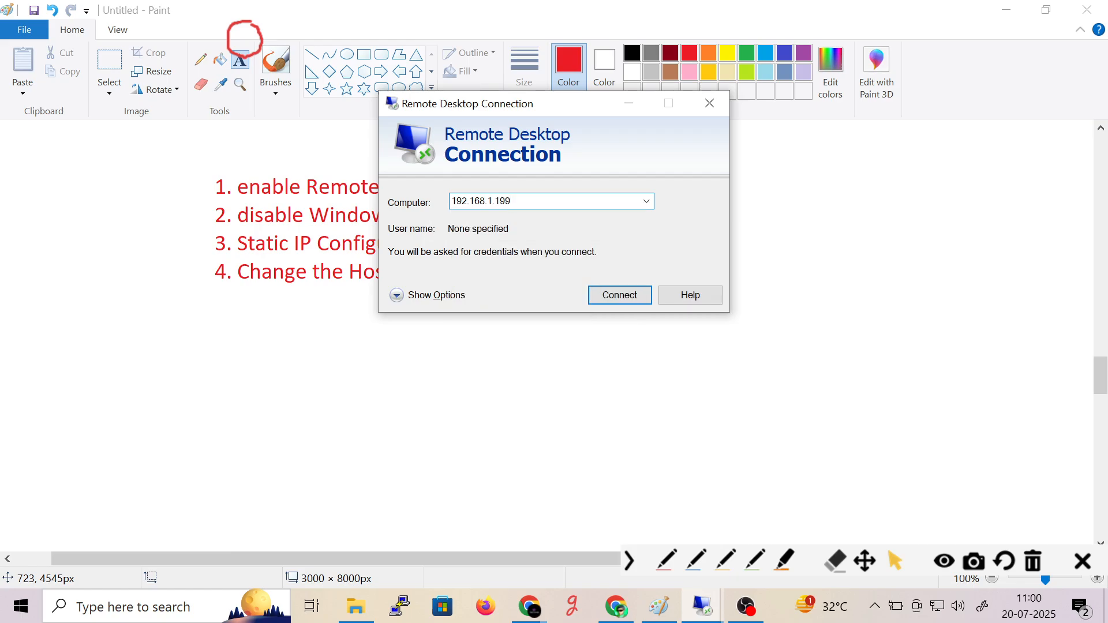
{"action": "key", "text": "Return"}
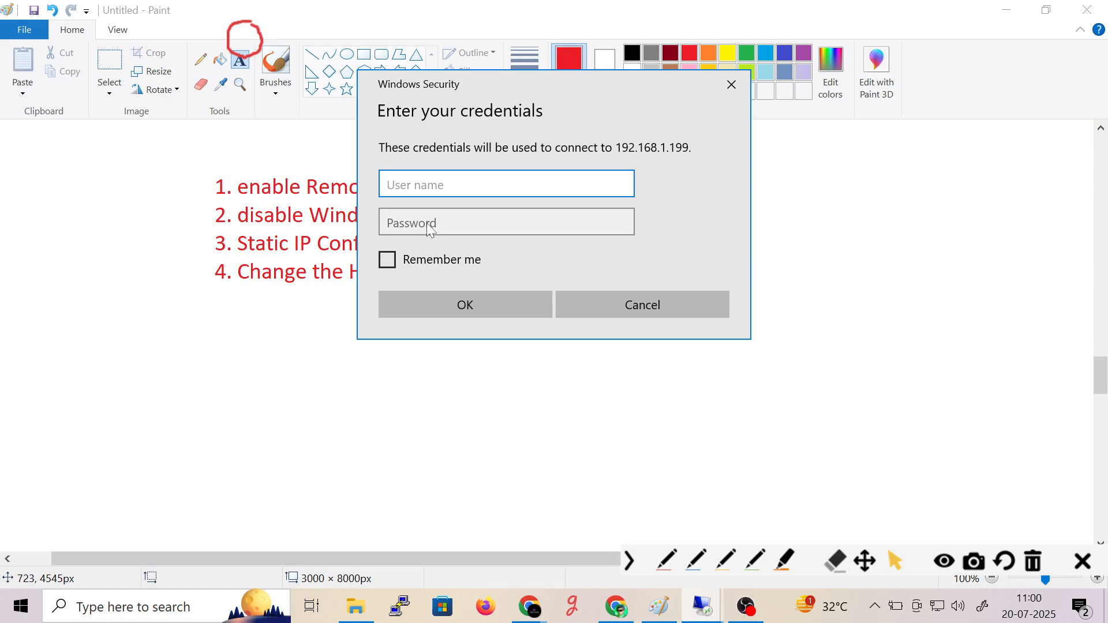
- Sign in to 192.168.1.199 as administrator with the account password
{"action": "type", "text": "administrator"}
{"action": "key", "text": "Tab"}
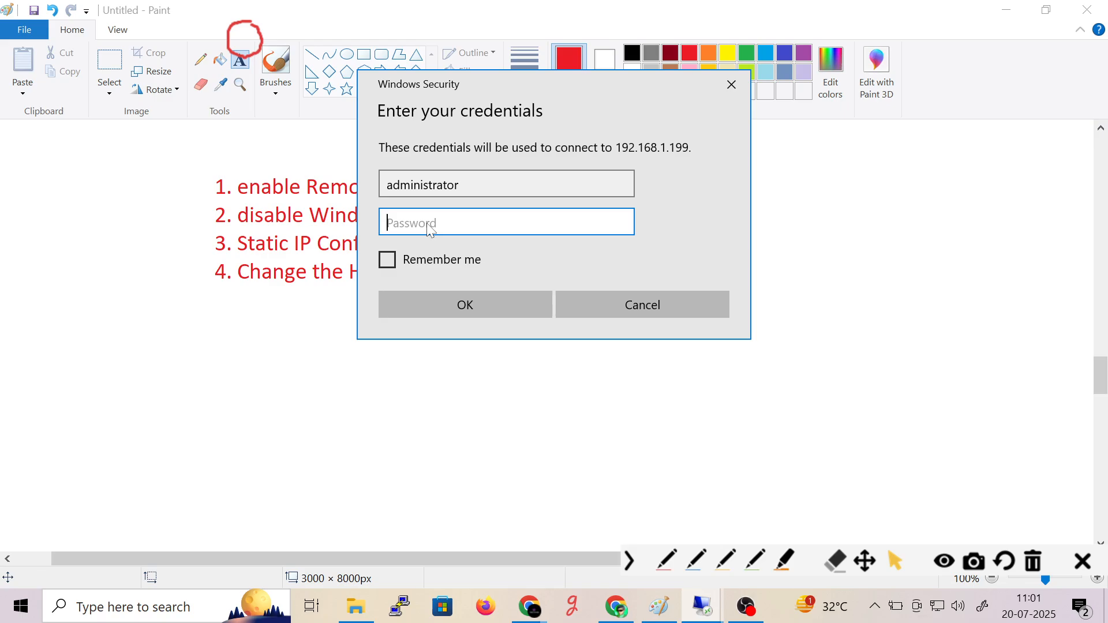
{"action": "type", "text": "•••••••••"}
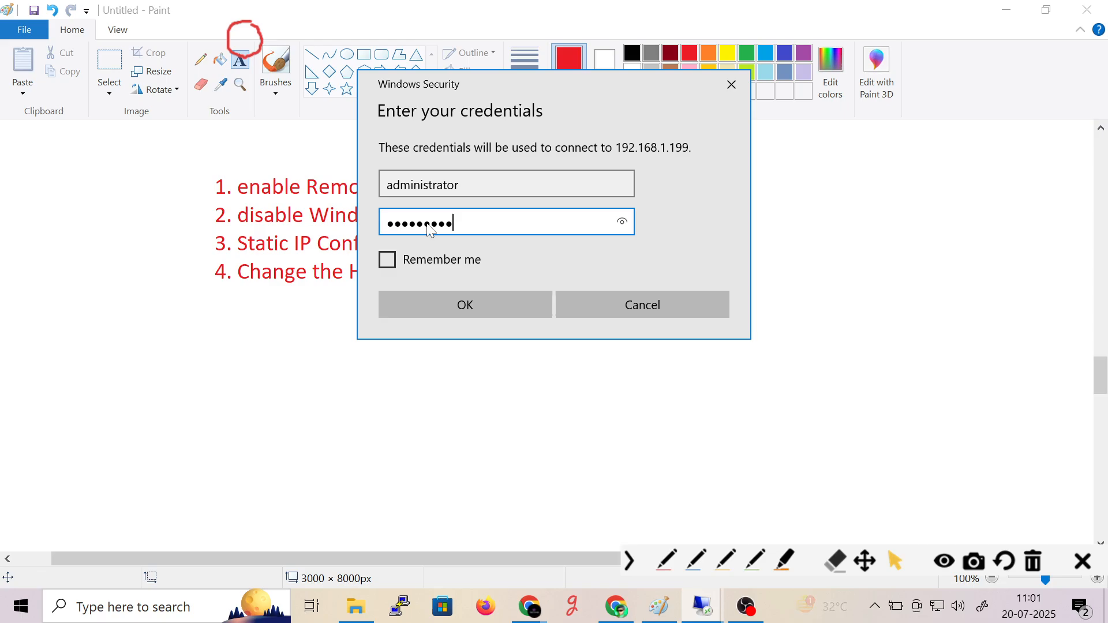
{"action": "key", "text": "Return"}
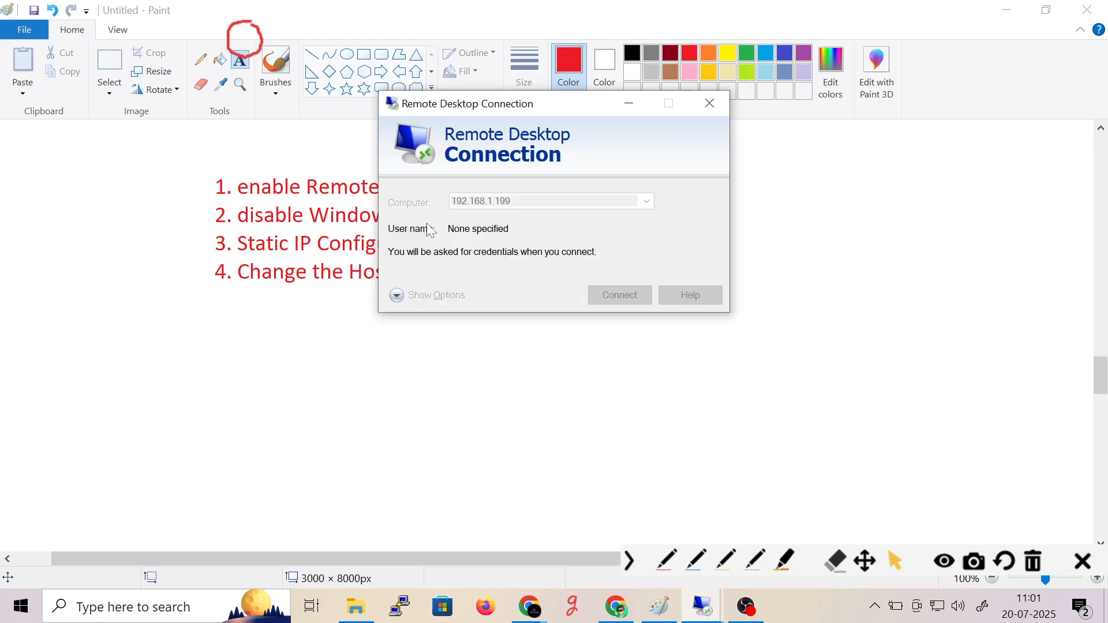
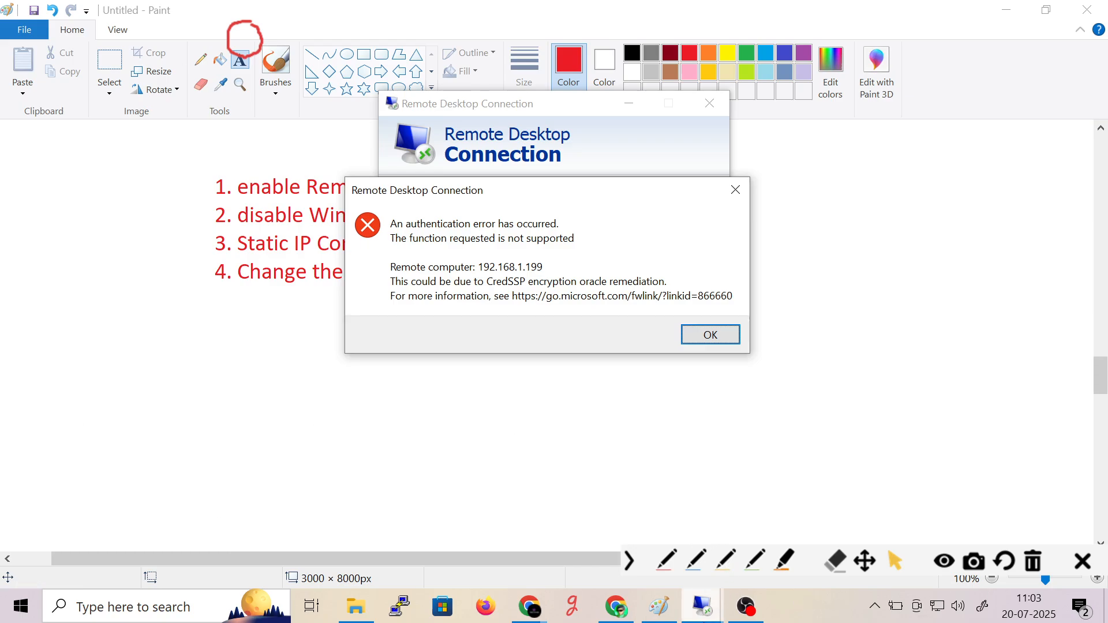
- Sign in to the SITC-DC virtual machine as Administrator via Ctrl+Alt+Del and the account password
{"action": "mouse_move", "coordinate": [702, 606]}
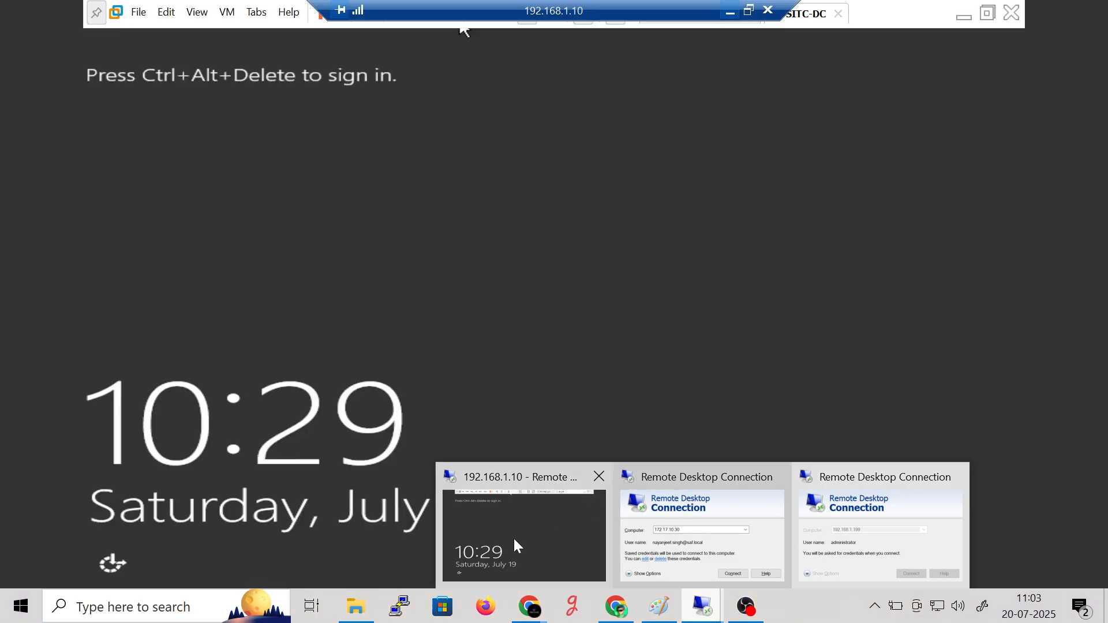
{"action": "left_click", "coordinate": [513, 537]}
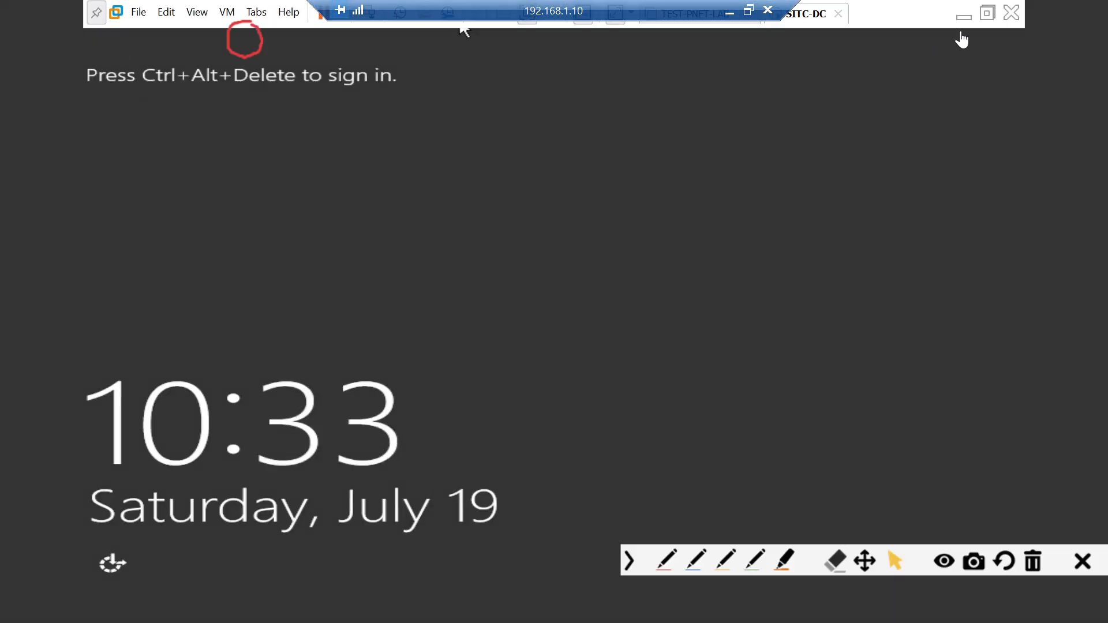
{"action": "left_click", "coordinate": [986, 25]}
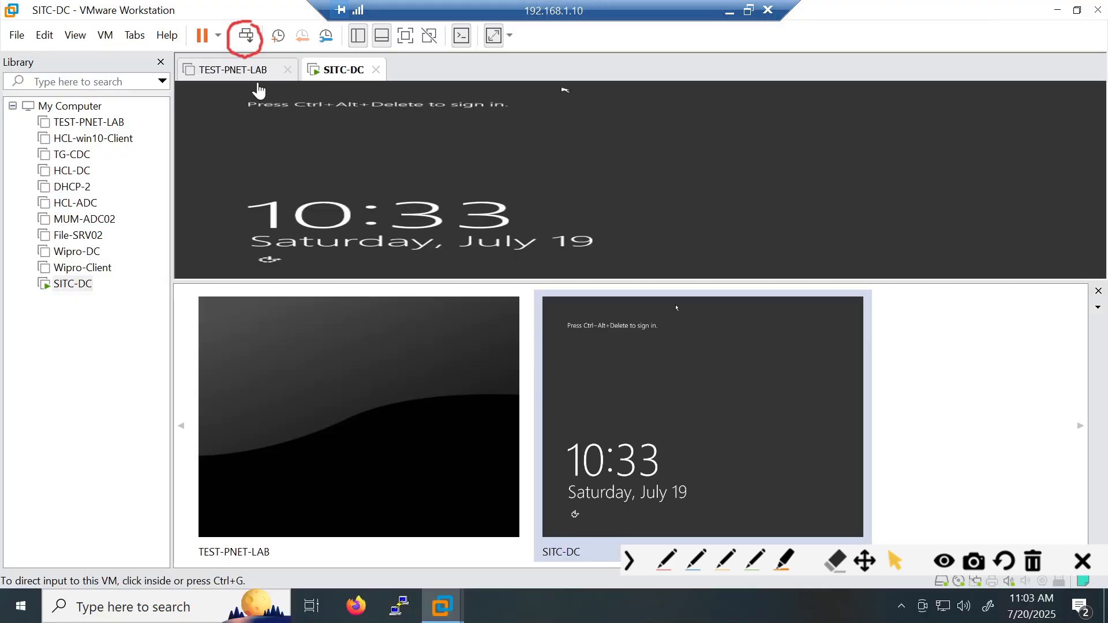
{"action": "left_click", "coordinate": [246, 35]}
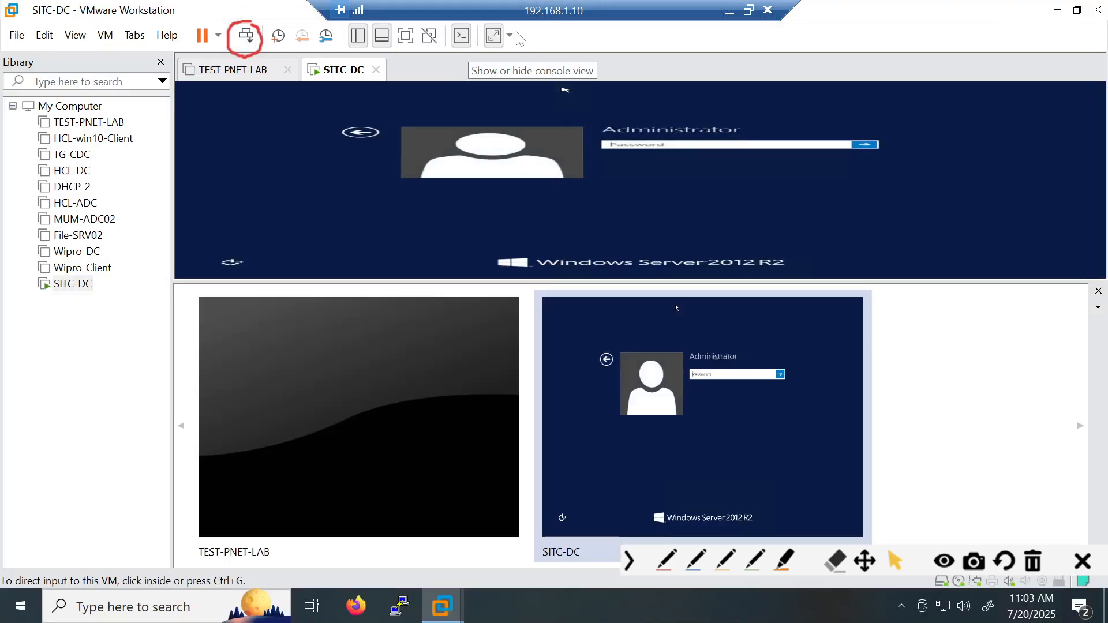
{"action": "left_click", "coordinate": [405, 35]}
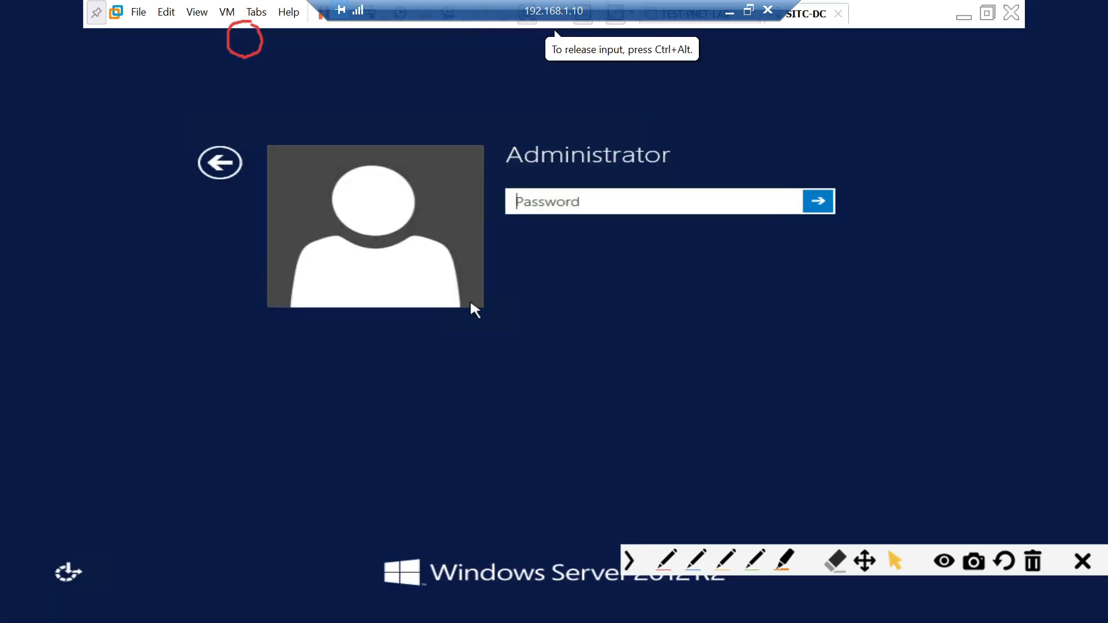
{"action": "type", "text": "P@ssw0rd"}
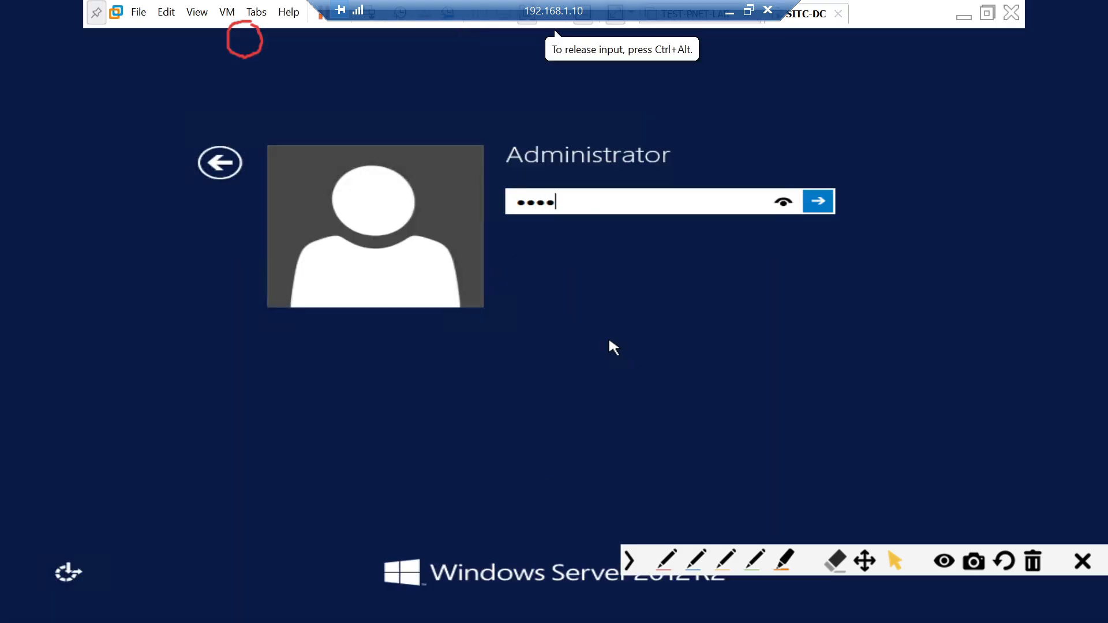
{"action": "key", "text": "Return"}
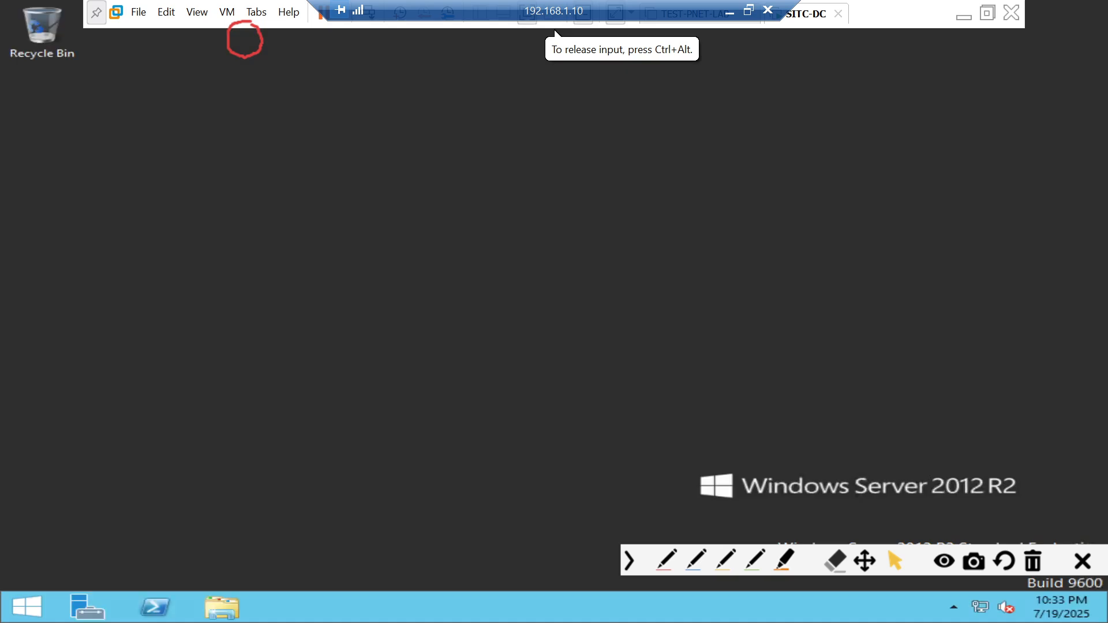
- Allow Remote Desktop connections via sysdm.cpl, unchecking Network Level Authentication, and apply the change
{"action": "key", "text": "super+r"}
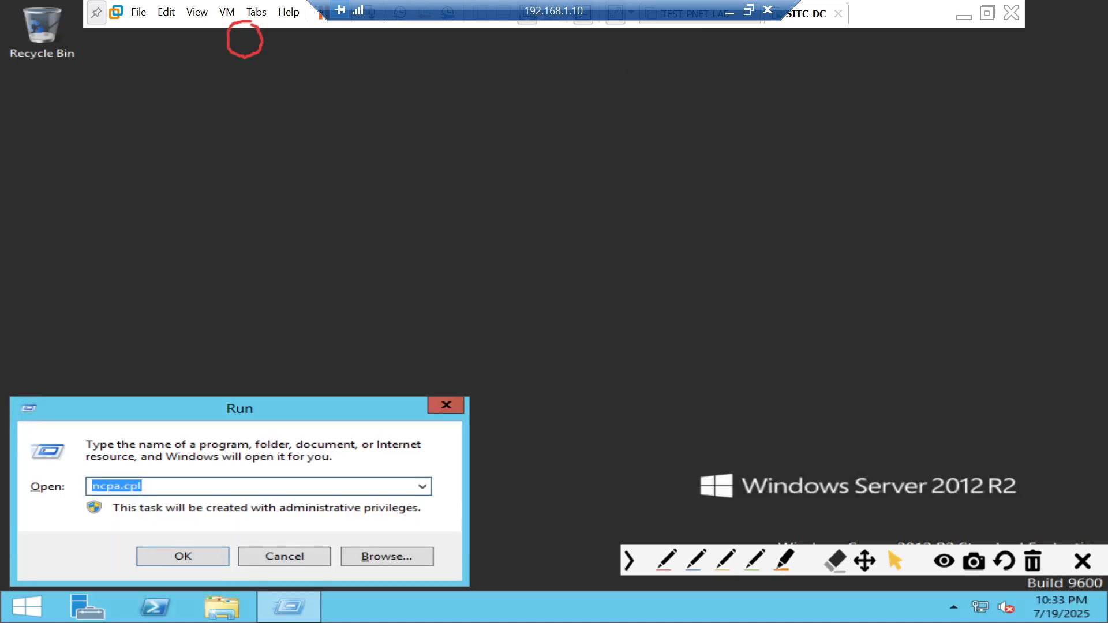
{"action": "type", "text": "sysdm.cpl"}
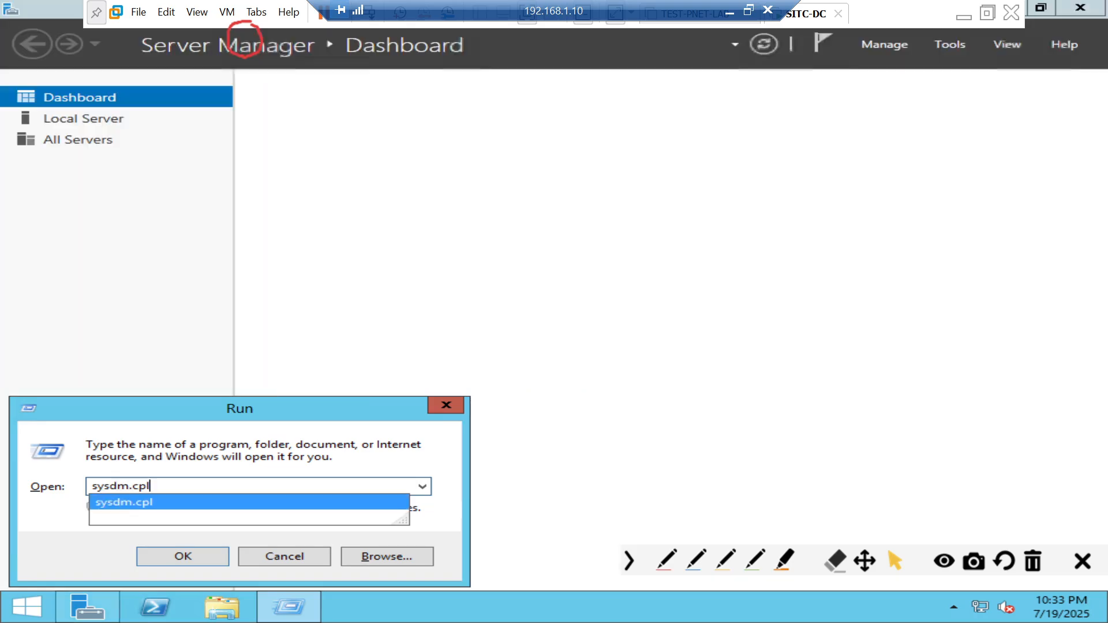
{"action": "key", "text": "Return"}
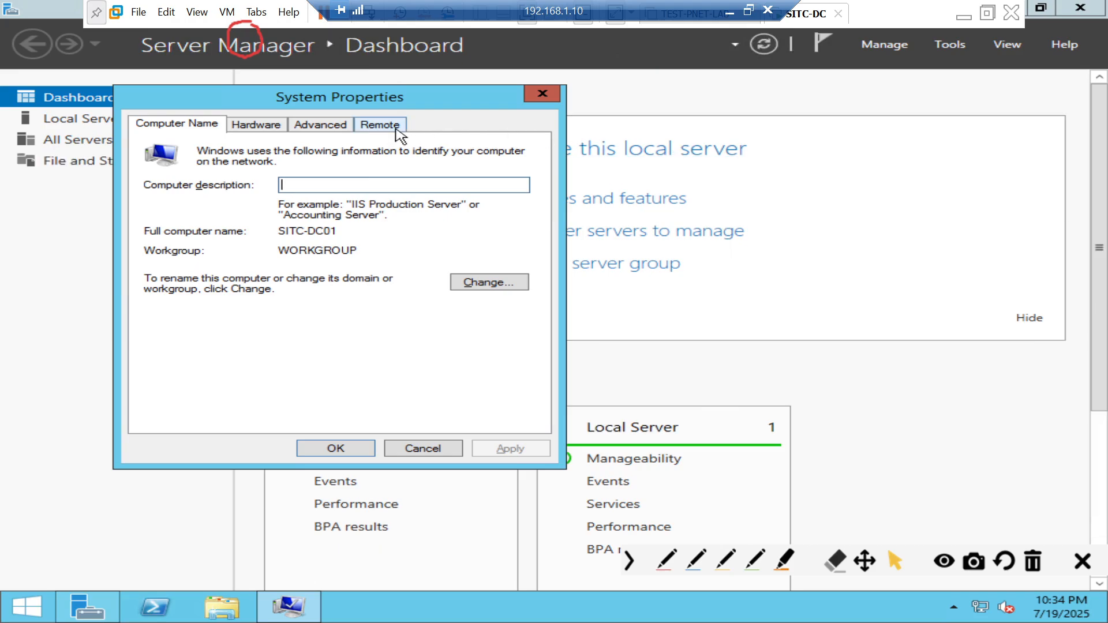
{"action": "left_click", "coordinate": [396, 127]}
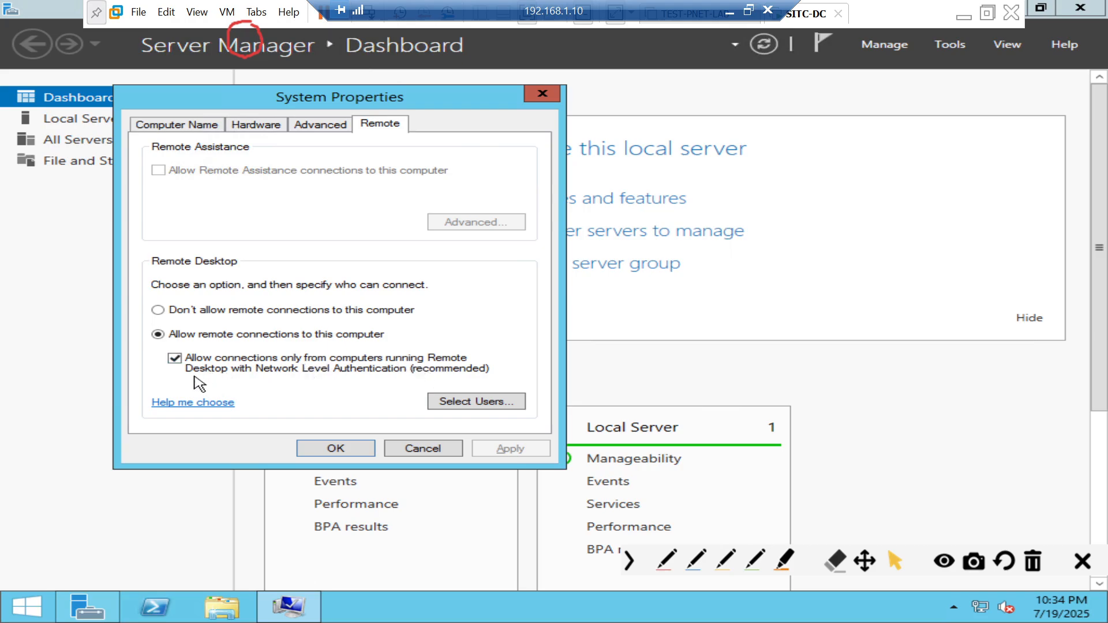
{"action": "left_click", "coordinate": [175, 359]}
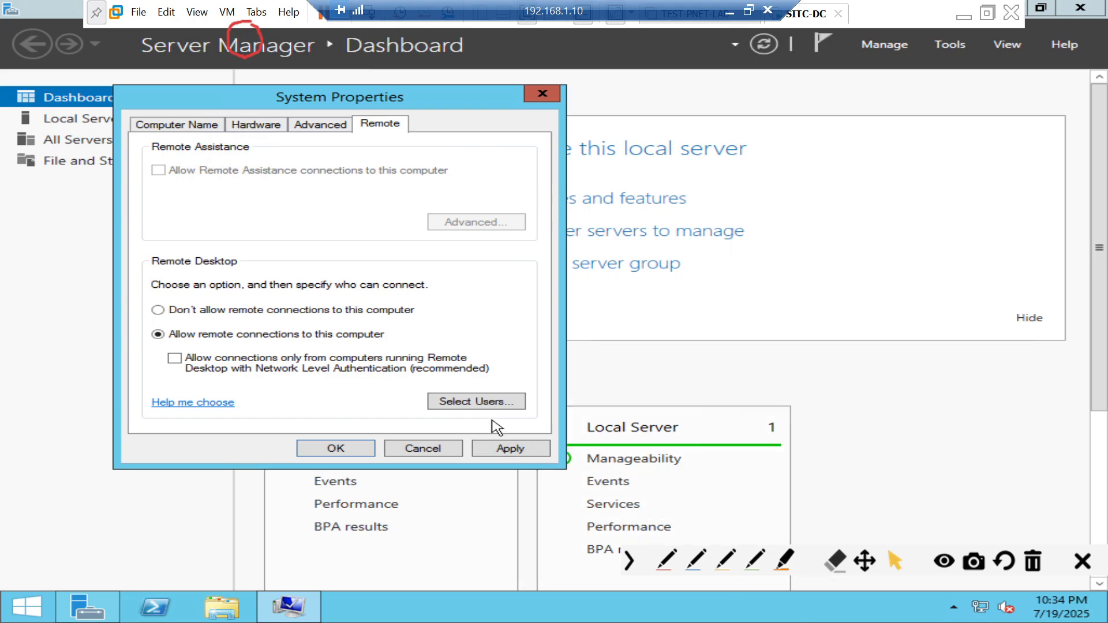
{"action": "left_click", "coordinate": [510, 448]}
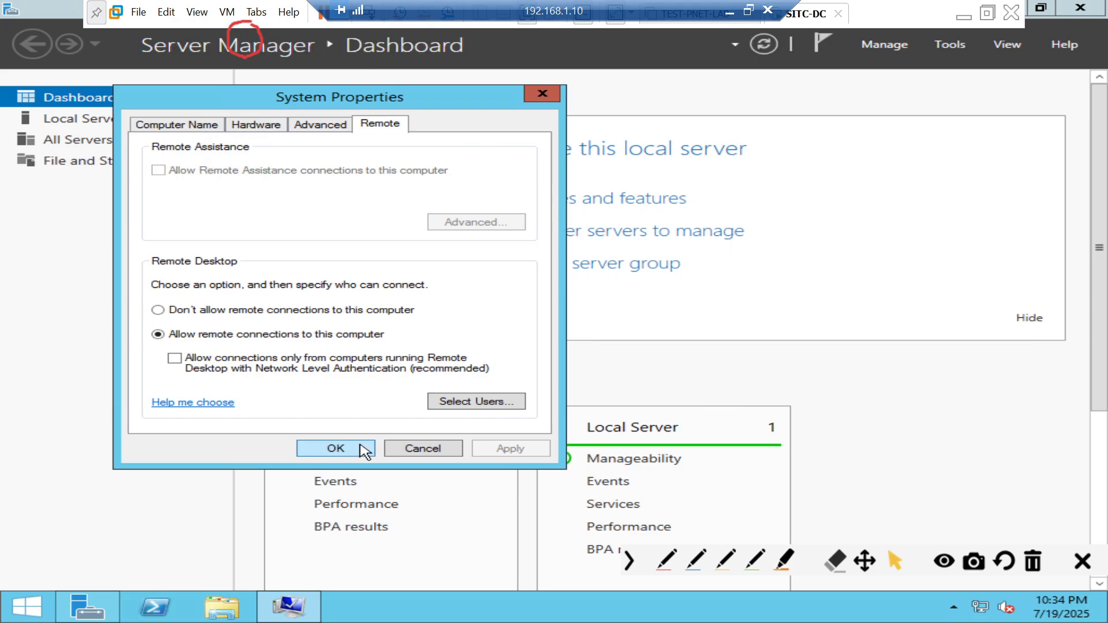
{"action": "left_click", "coordinate": [361, 448]}
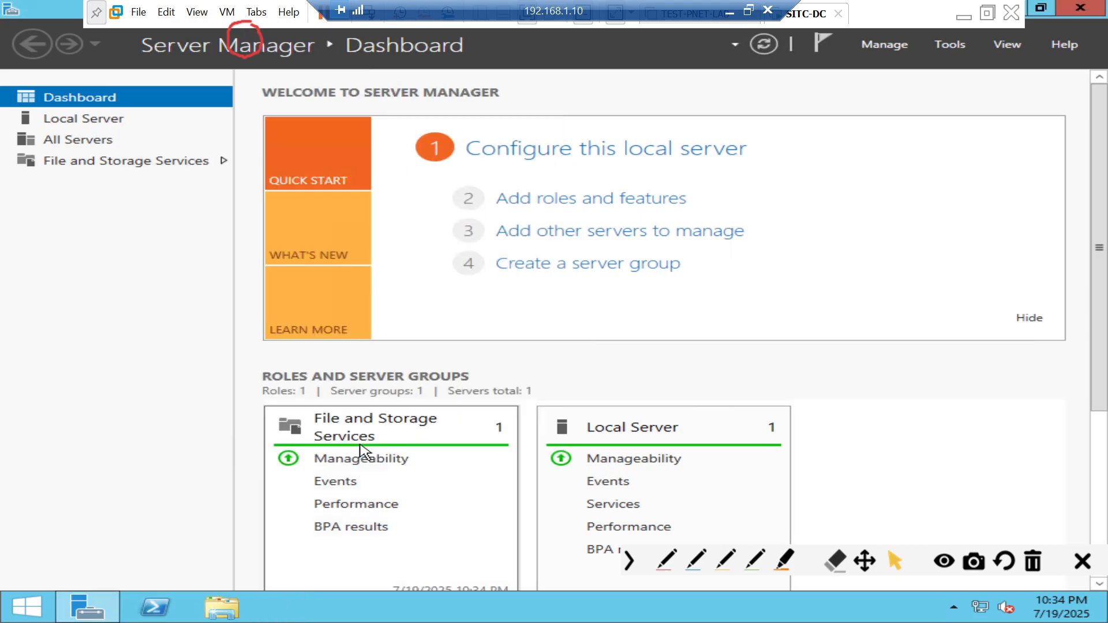
- Return to the host desktop and retry the Remote Desktop connection to 192.168.1.199
{"action": "left_click", "coordinate": [729, 13]}
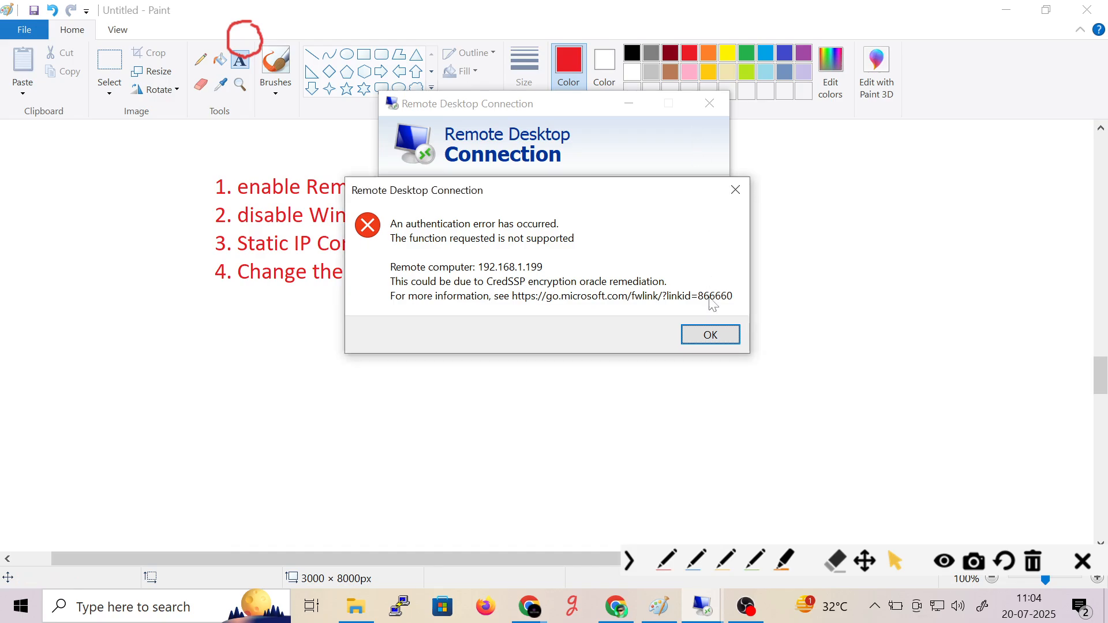
{"action": "left_click", "coordinate": [710, 335]}
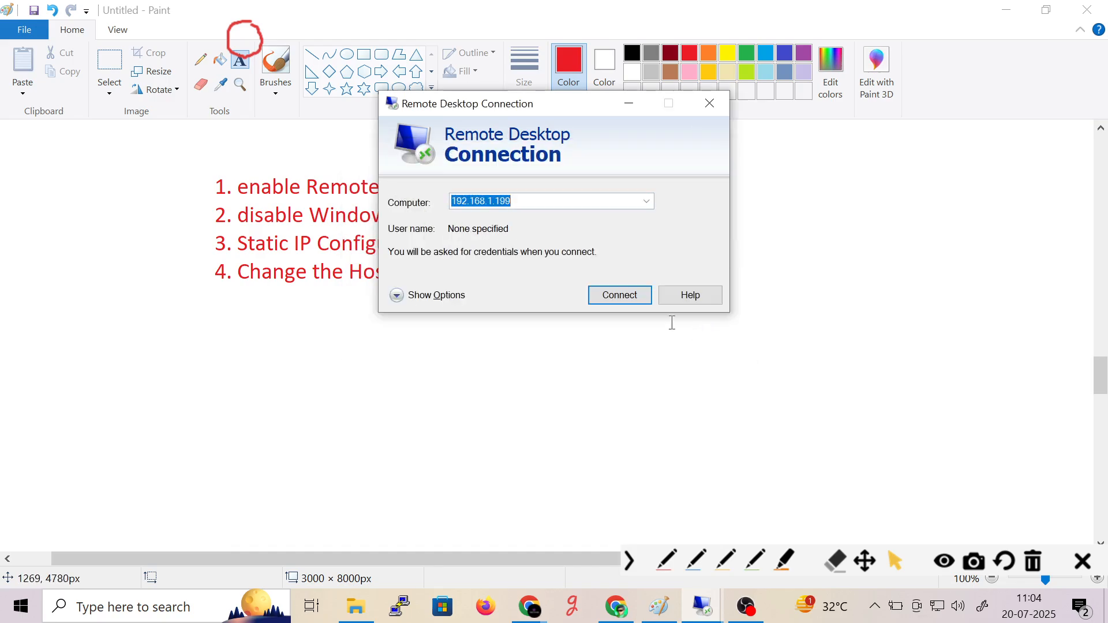
{"action": "left_click", "coordinate": [633, 298]}
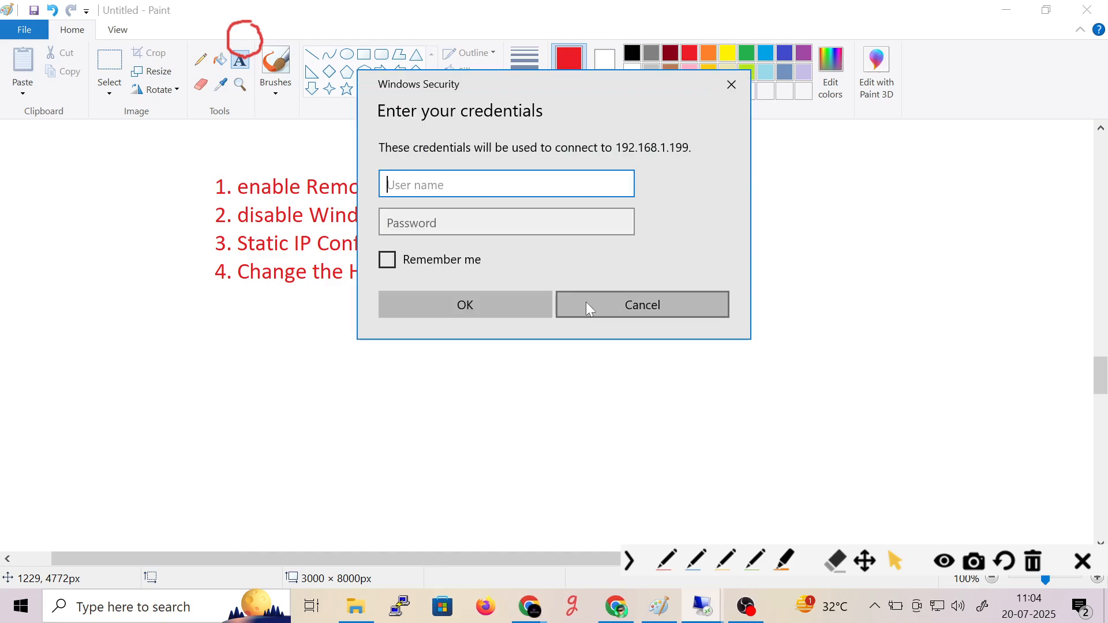
- Log in as administrator with the account password and accept the certificate warning
{"action": "type", "text": "administrator"}
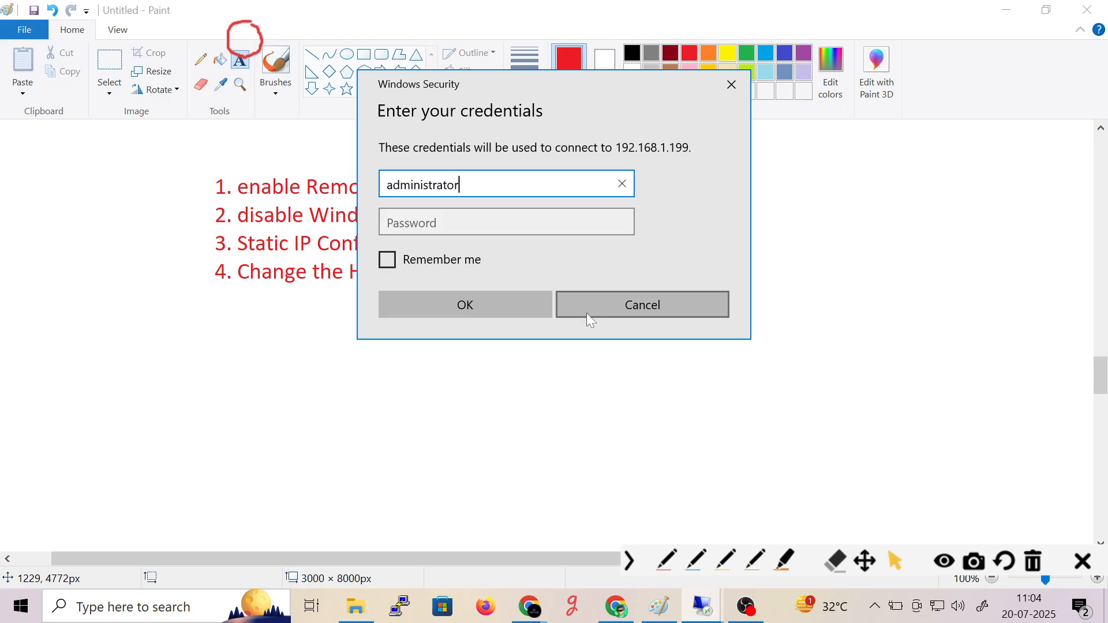
{"action": "key", "text": "Tab"}
{"action": "type", "text": "*********"}
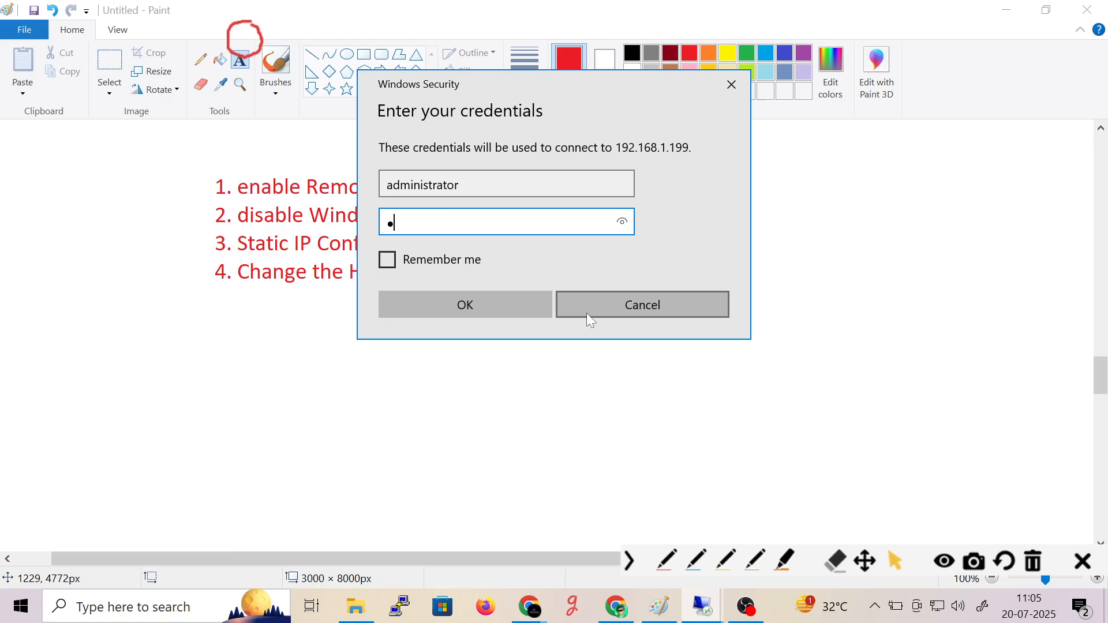
{"action": "key", "text": "Return"}
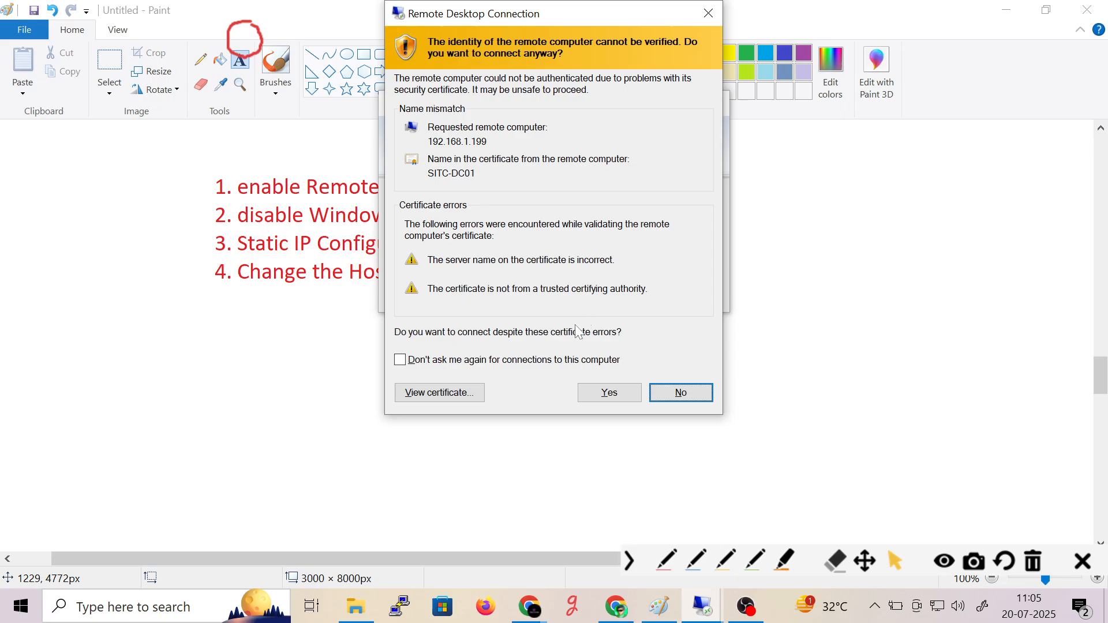
{"action": "left_click", "coordinate": [610, 394]}
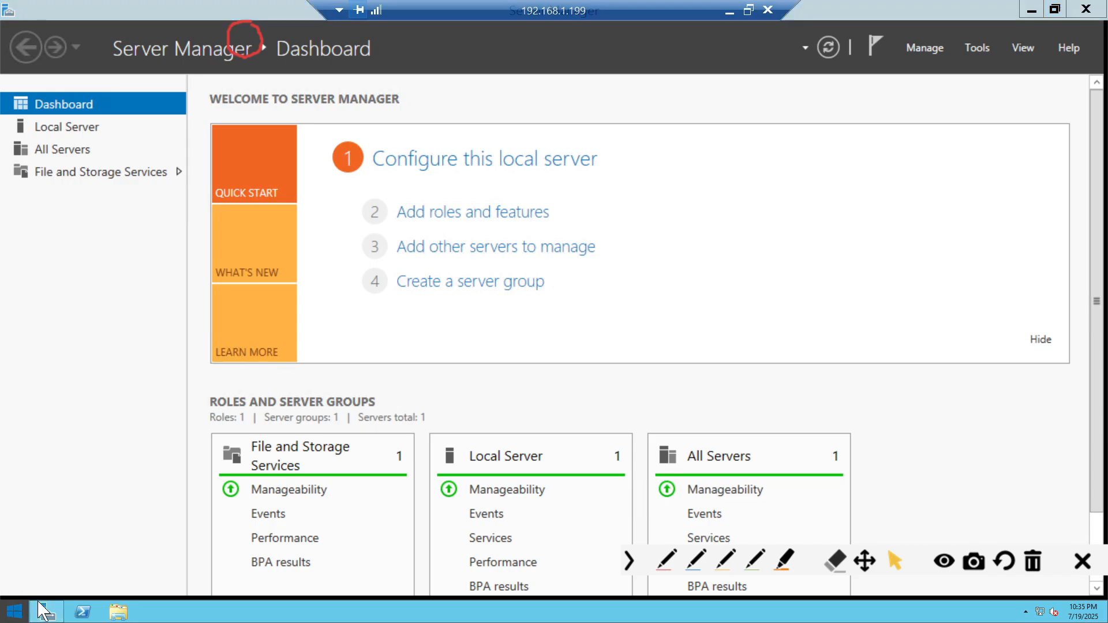
- Go to the remote server's desktop, close Server Manager, and relaunch it from the taskbar
{"action": "key", "text": "super"}
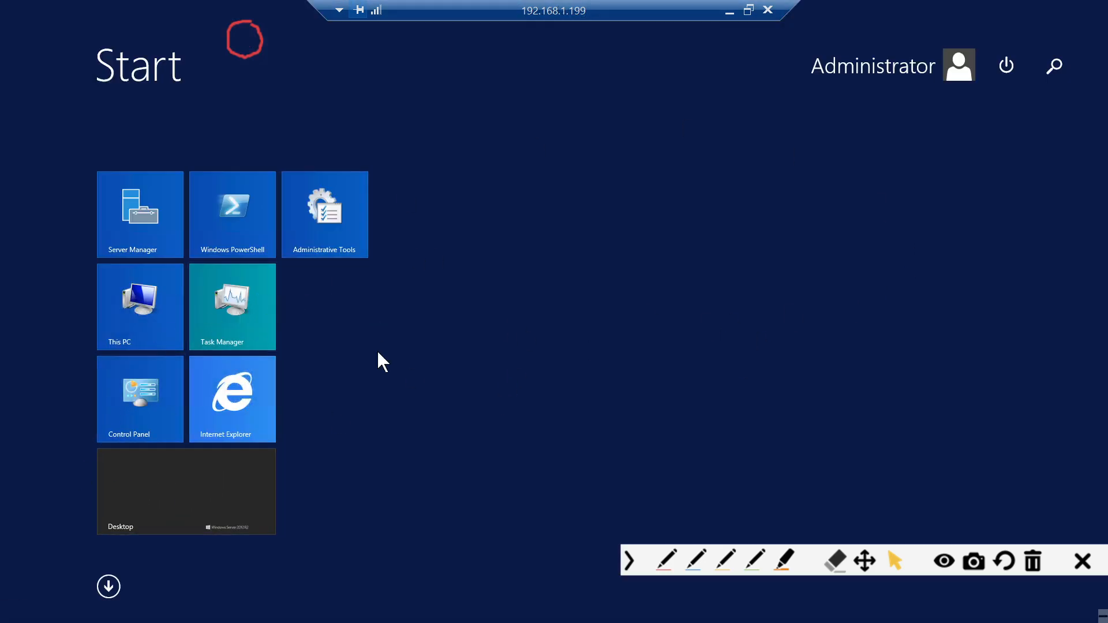
{"action": "left_click", "coordinate": [202, 504]}
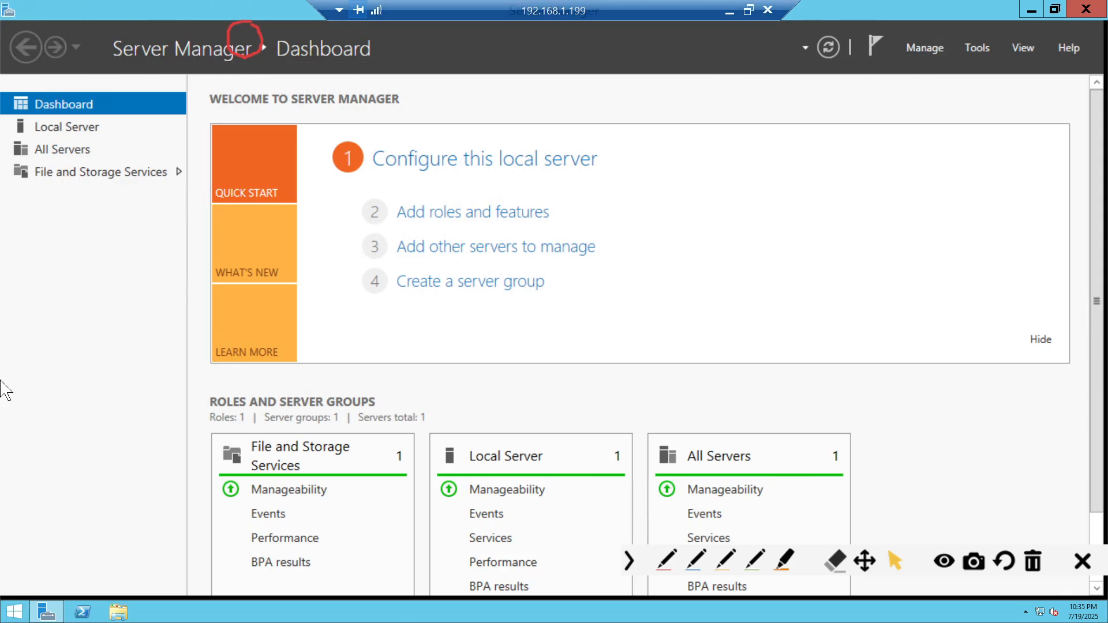
{"action": "mouse_move", "coordinate": [1107, 622]}
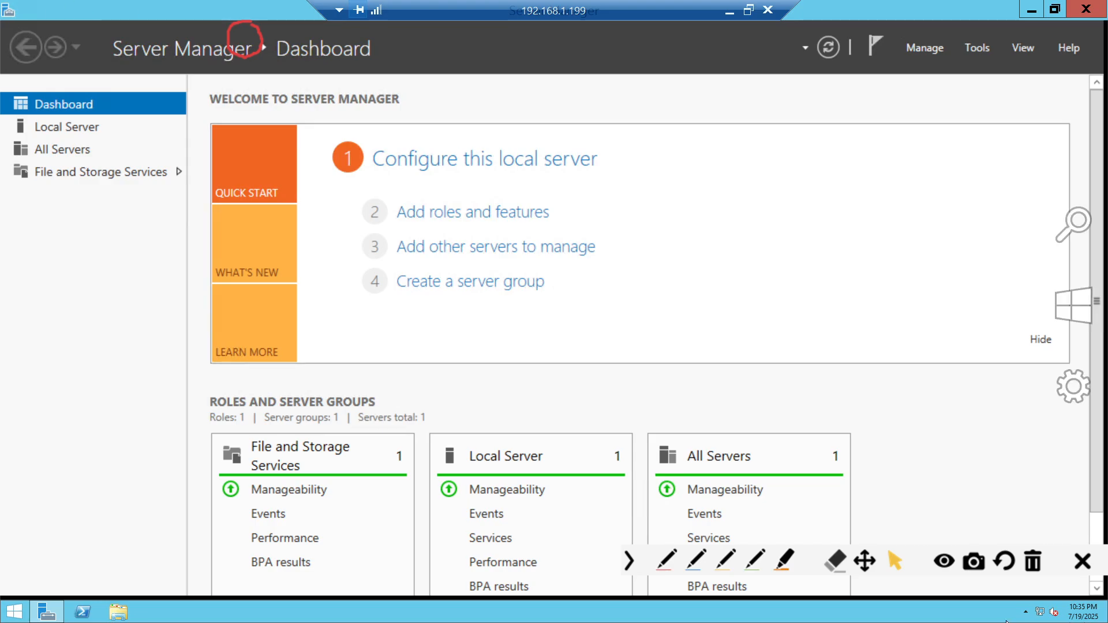
{"action": "left_click", "coordinate": [1084, 17]}
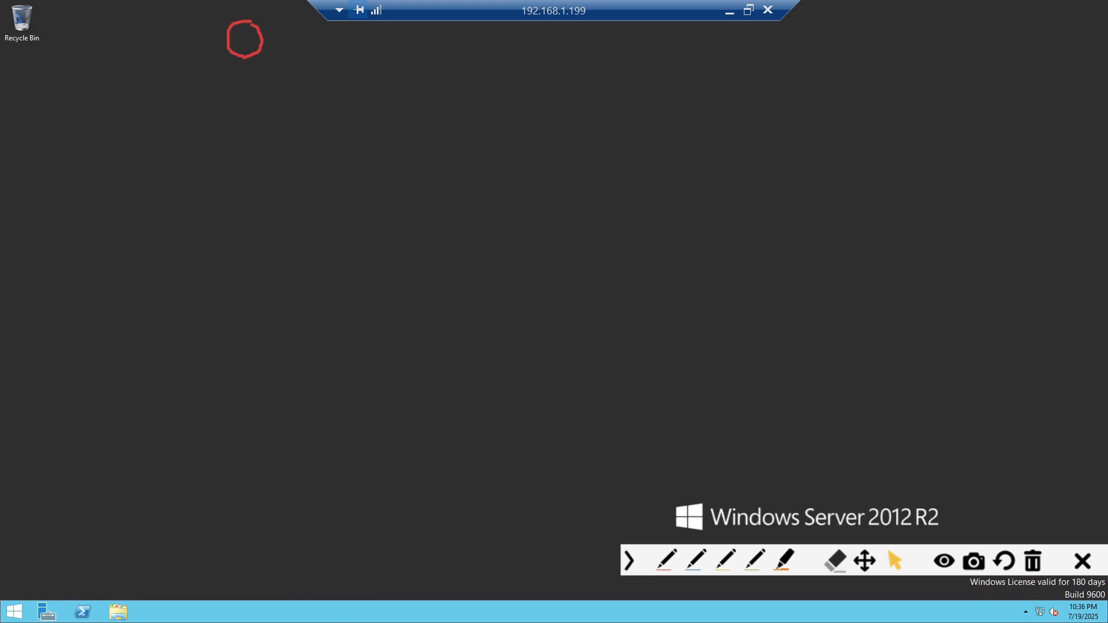
{"action": "left_click", "coordinate": [46, 615]}
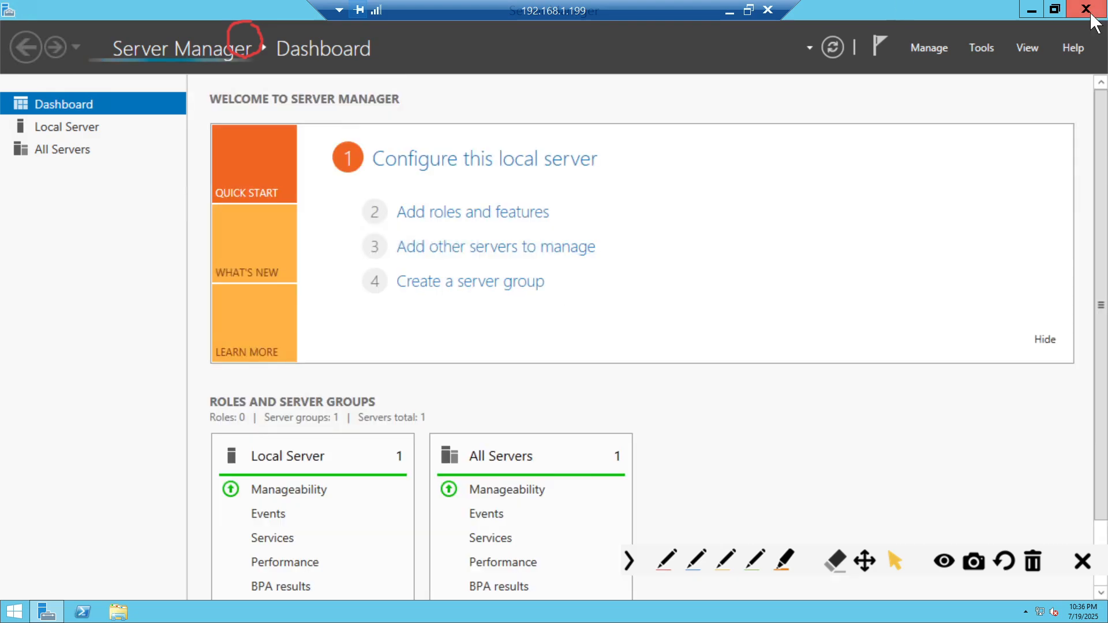
- Launch Server Manager from its Start screen tile
{"action": "left_click", "coordinate": [1086, 9]}
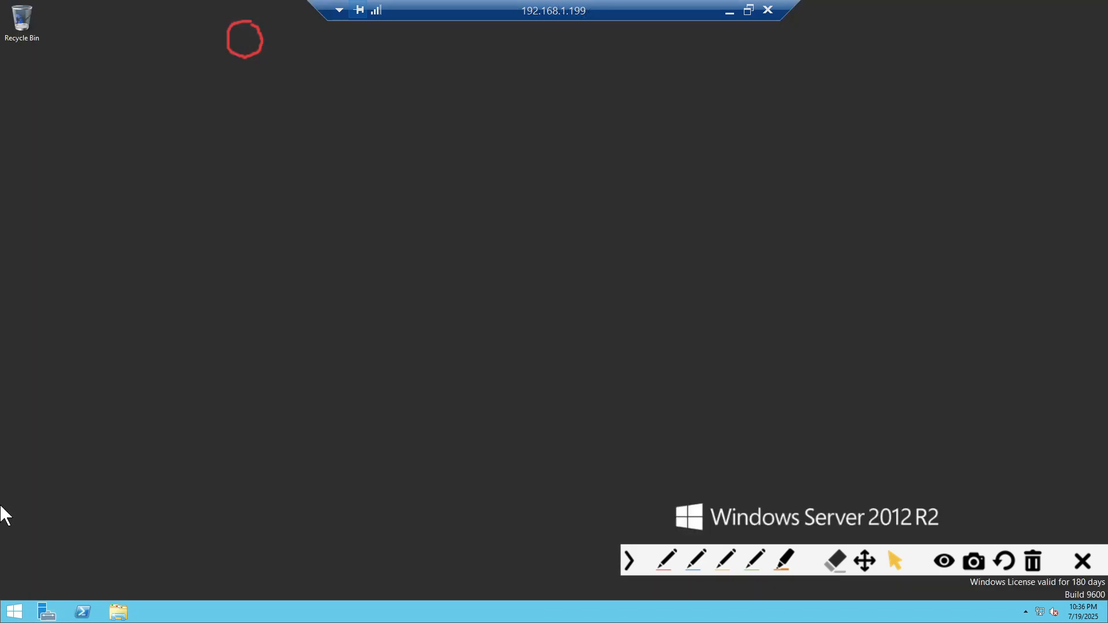
{"action": "left_click", "coordinate": [13, 612]}
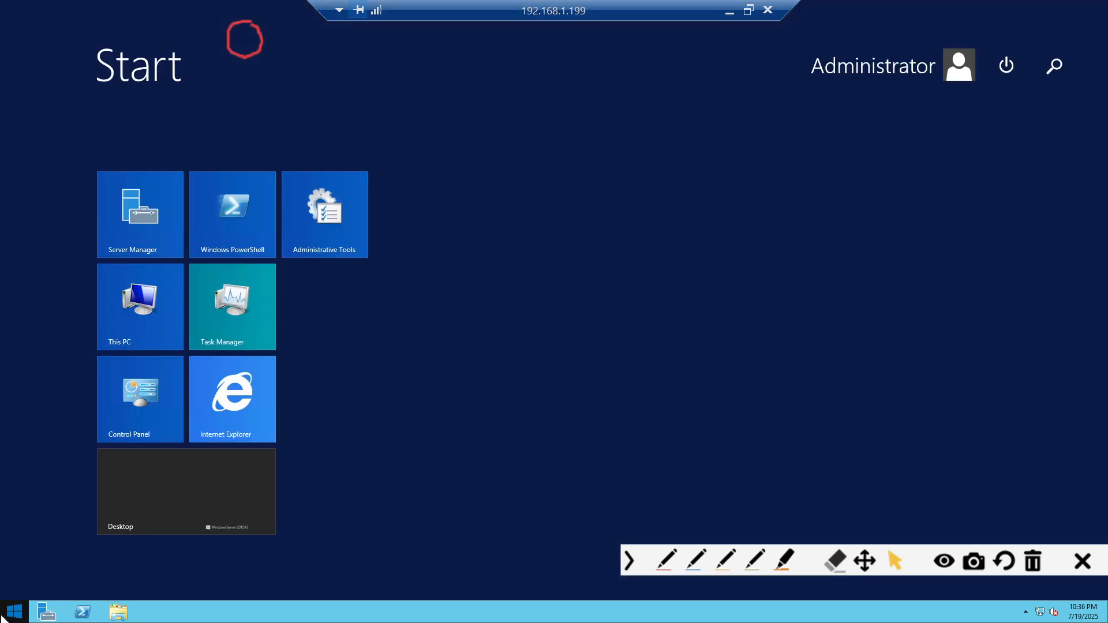
{"action": "left_click", "coordinate": [154, 238]}
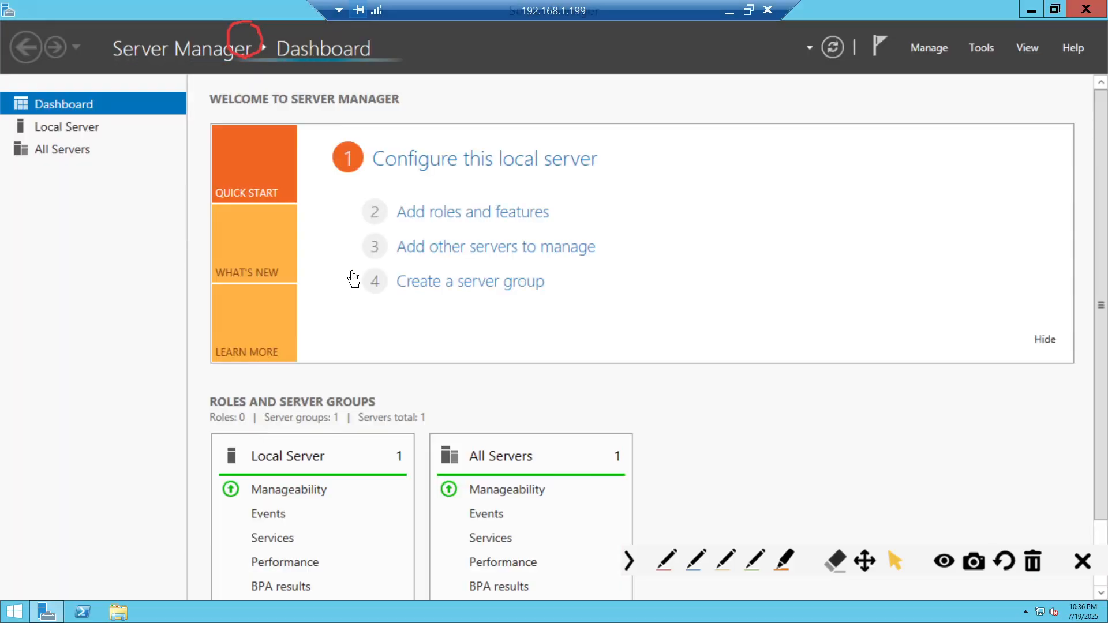
- Annotate the Add roles and features link and Manage area, then open and close the Manage menu
{"action": "left_click", "coordinate": [666, 560]}
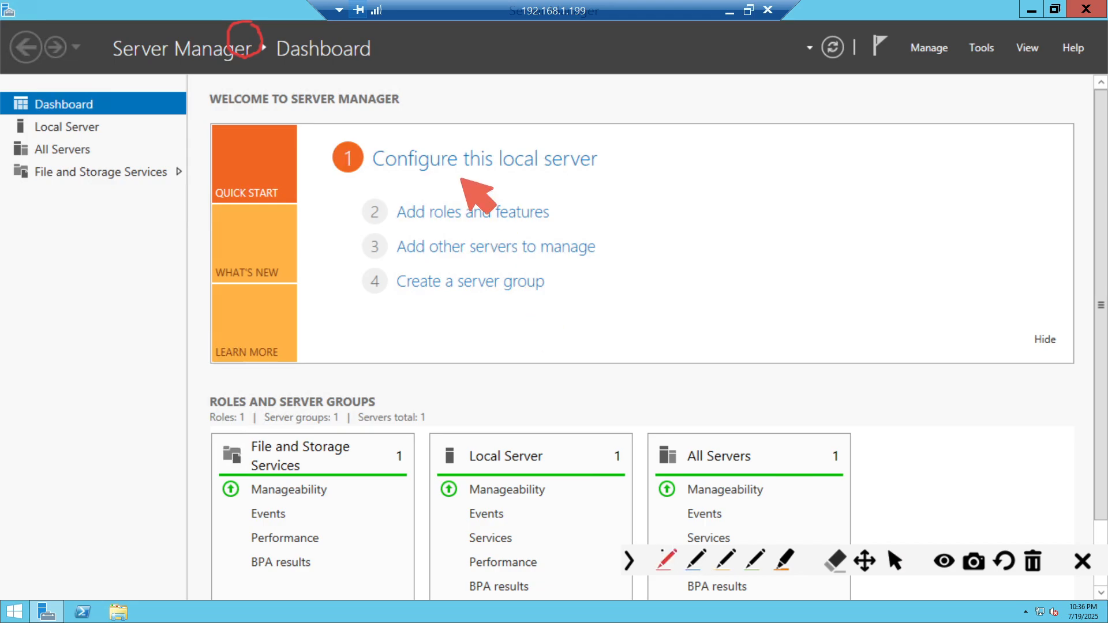
{"action": "mouse_move", "coordinate": [385, 203]}
{"action": "left_mouse_down"}
{"action": "mouse_move", "coordinate": [471, 198]}
{"action": "mouse_move", "coordinate": [563, 231]}
{"action": "mouse_move", "coordinate": [496, 235]}
{"action": "mouse_move", "coordinate": [384, 202]}
{"action": "left_mouse_up"}
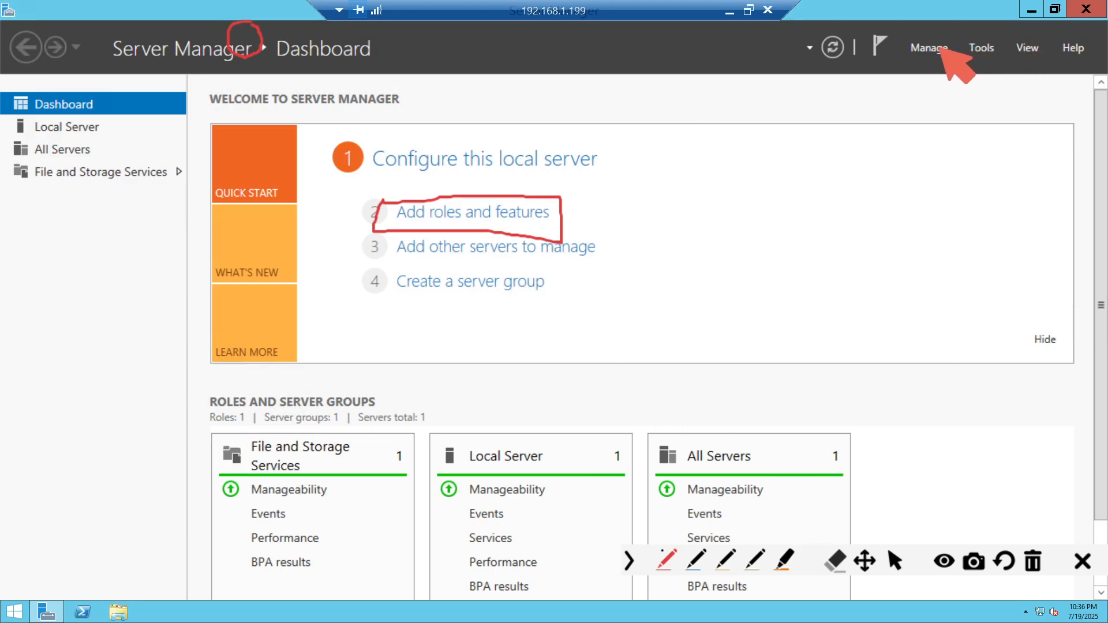
{"action": "mouse_move", "coordinate": [893, 32]}
{"action": "left_mouse_down"}
{"action": "mouse_move", "coordinate": [963, 24]}
{"action": "mouse_move", "coordinate": [891, 78]}
{"action": "mouse_move", "coordinate": [954, 45]}
{"action": "left_mouse_up"}
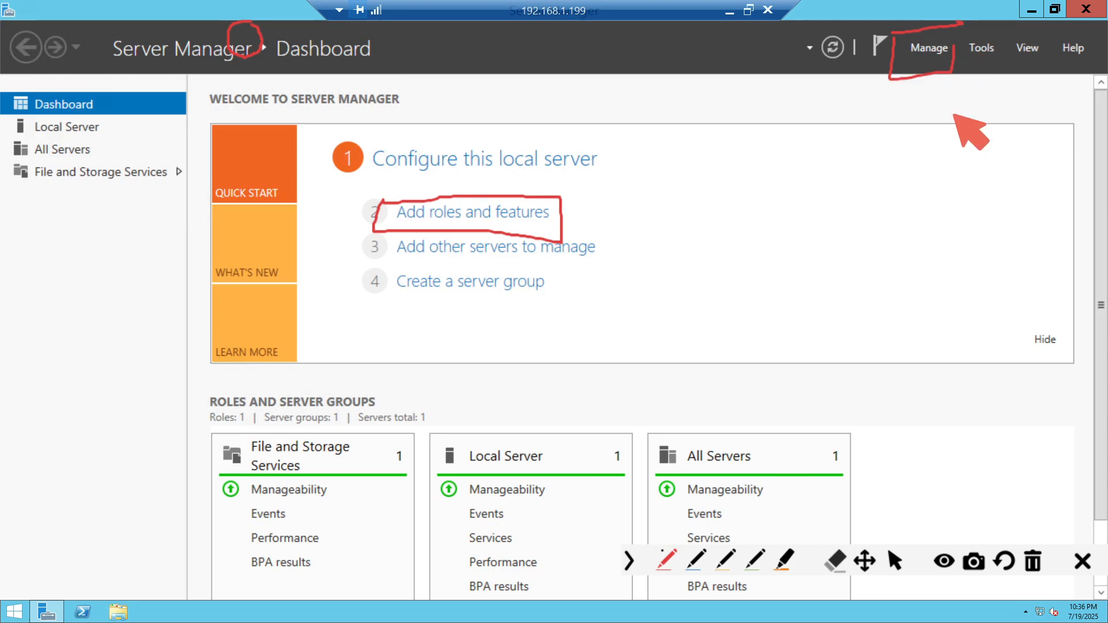
{"action": "left_click", "coordinate": [1033, 561]}
{"action": "mouse_move", "coordinate": [384, 198]}
{"action": "left_mouse_down"}
{"action": "mouse_move", "coordinate": [585, 213]}
{"action": "mouse_move", "coordinate": [433, 229]}
{"action": "left_mouse_up"}
{"action": "left_click_drag", "start_coordinate": [500, 222], "coordinate": [398, 195]}
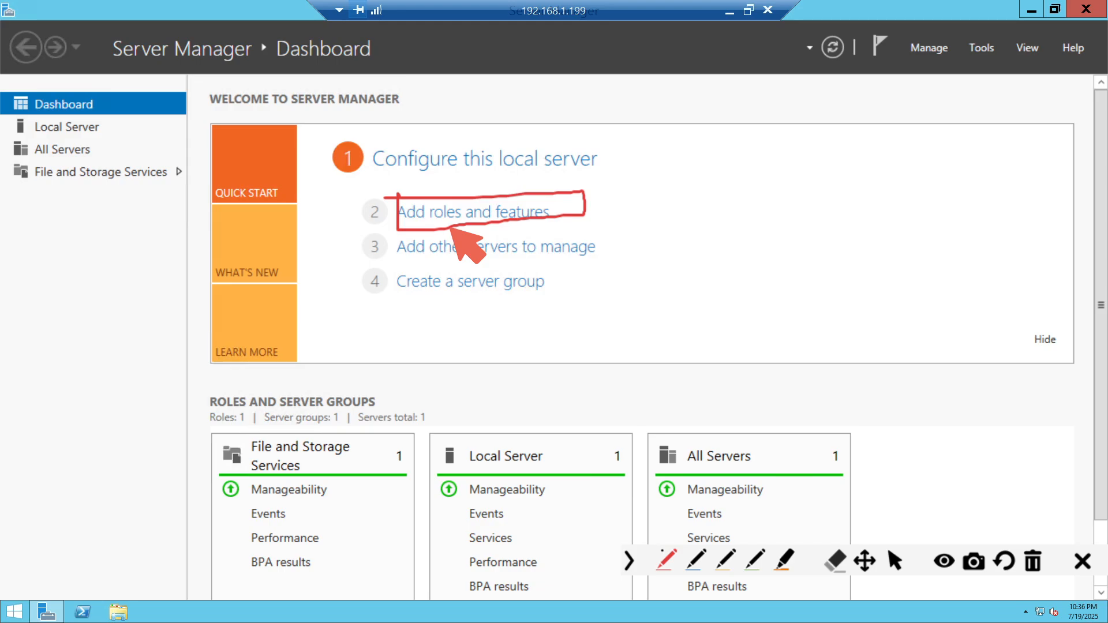
{"action": "left_click", "coordinate": [1034, 561]}
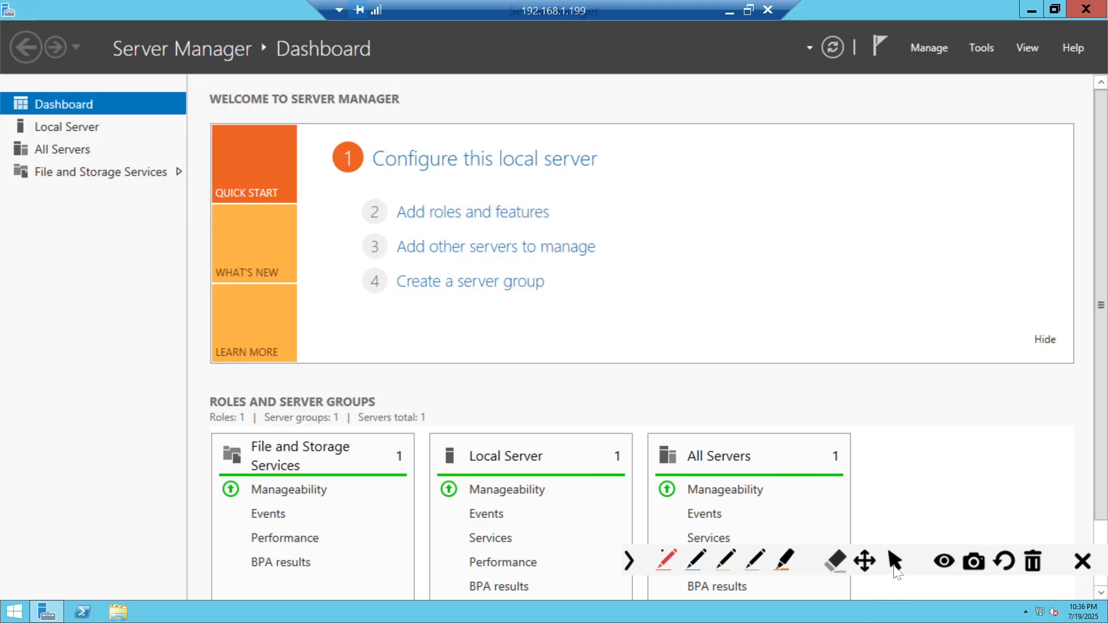
{"action": "left_click", "coordinate": [895, 569]}
{"action": "left_click", "coordinate": [915, 52]}
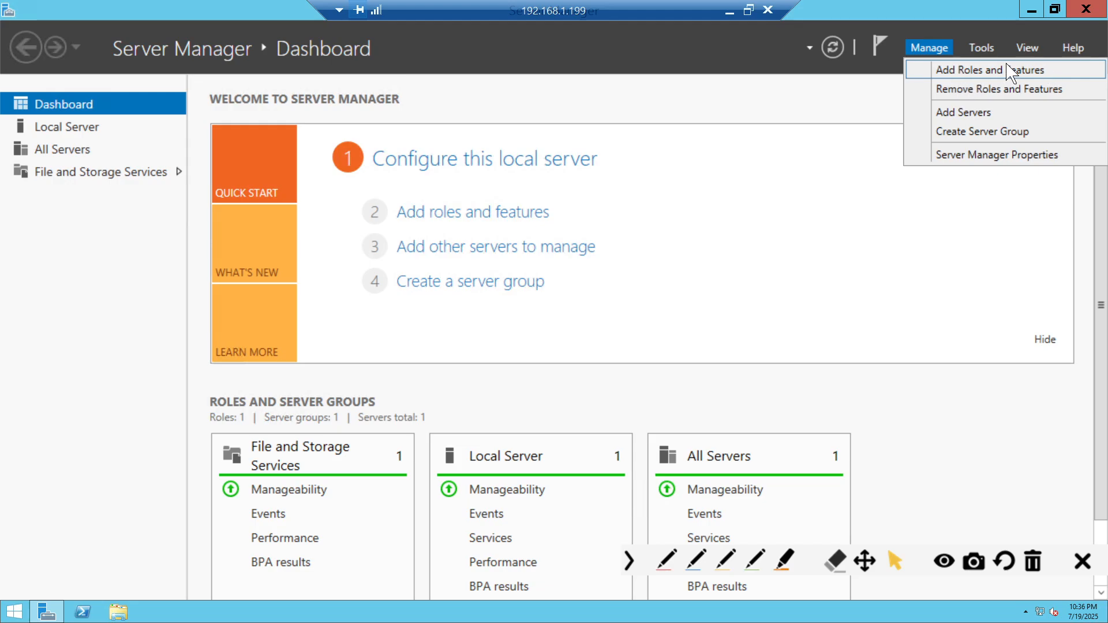
{"action": "left_click", "coordinate": [688, 226]}
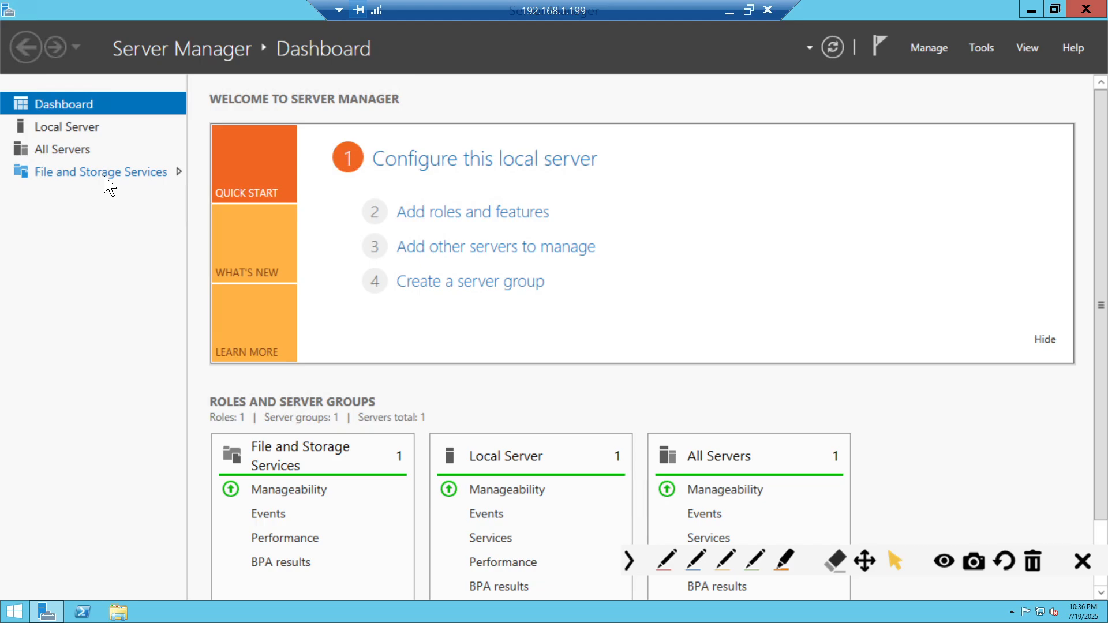
- Launch the Add Roles and Features Wizard and highlight the Role-based or feature-based installation option
{"action": "left_click", "coordinate": [468, 214]}
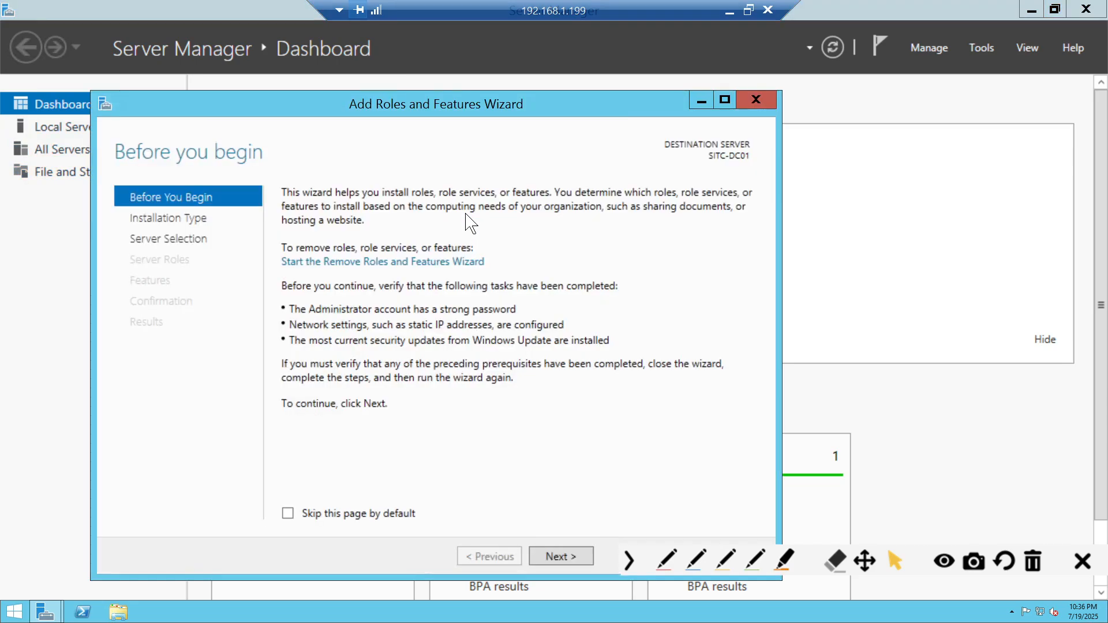
{"action": "left_click_drag", "start_coordinate": [503, 109], "coordinate": [512, 91]}
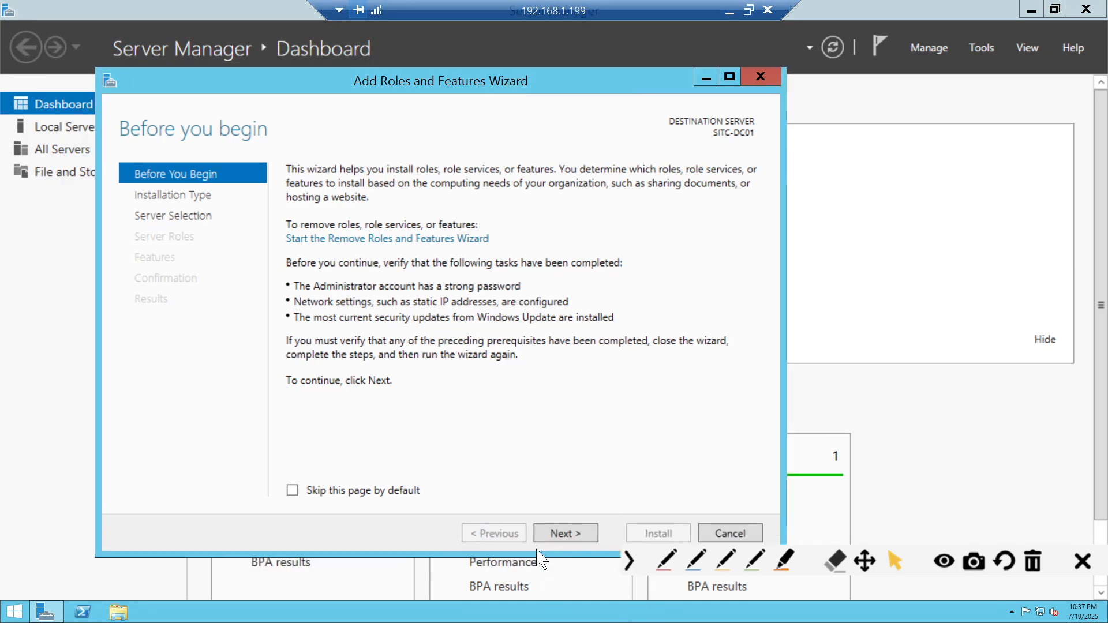
{"action": "left_click", "coordinate": [558, 532]}
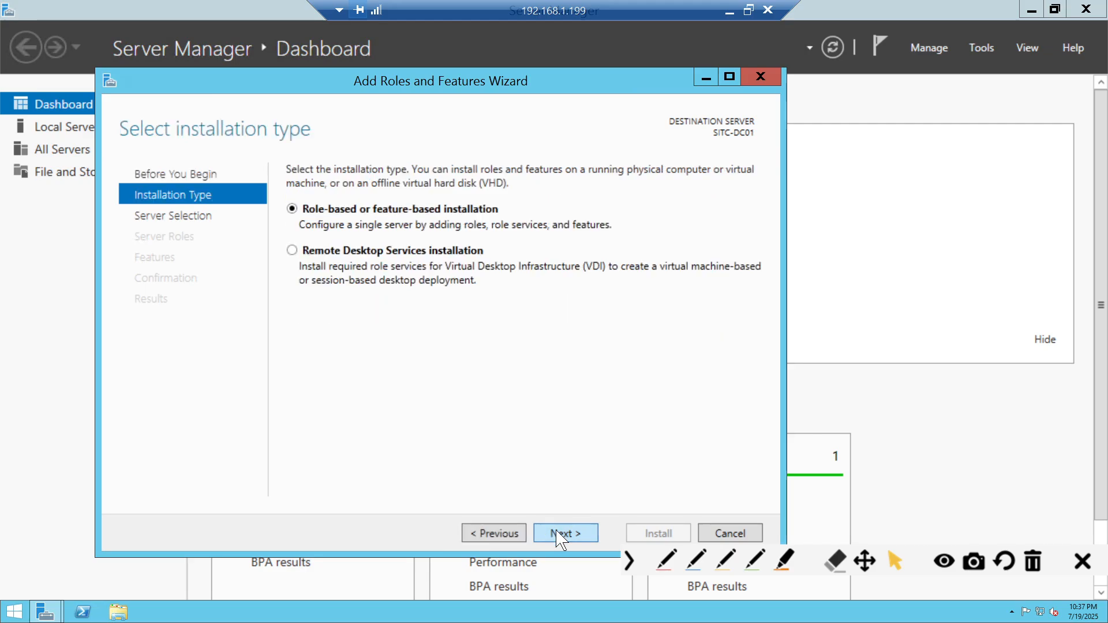
{"action": "left_click", "coordinate": [785, 560]}
{"action": "left_click_drag", "start_coordinate": [297, 213], "coordinate": [433, 213]}
{"action": "left_click_drag", "start_coordinate": [301, 252], "coordinate": [503, 261]}
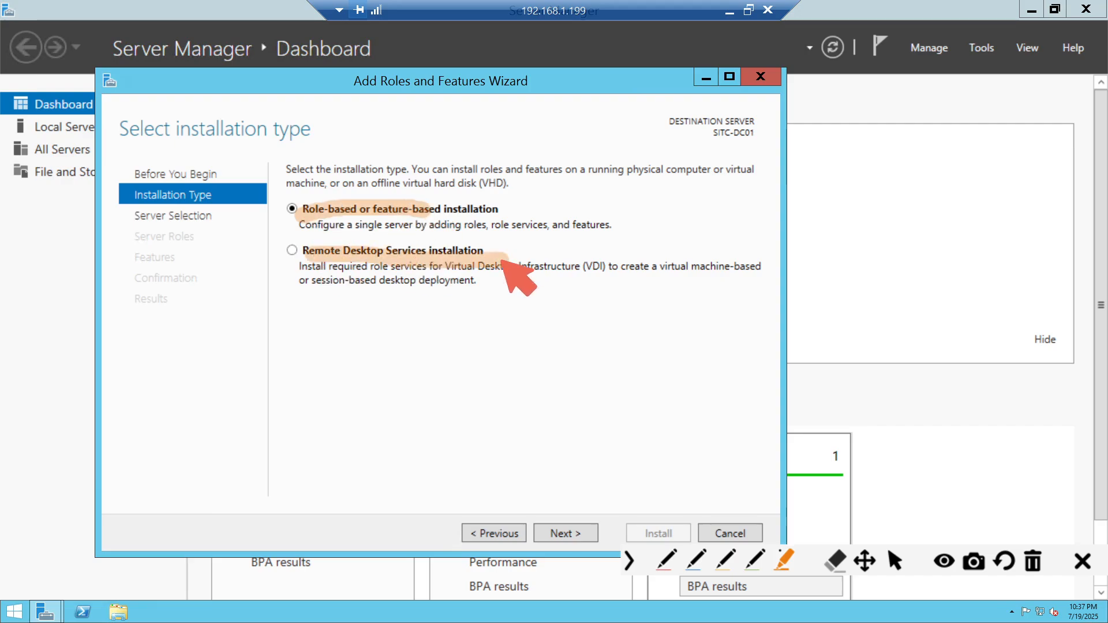
{"action": "left_click", "coordinate": [1033, 561]}
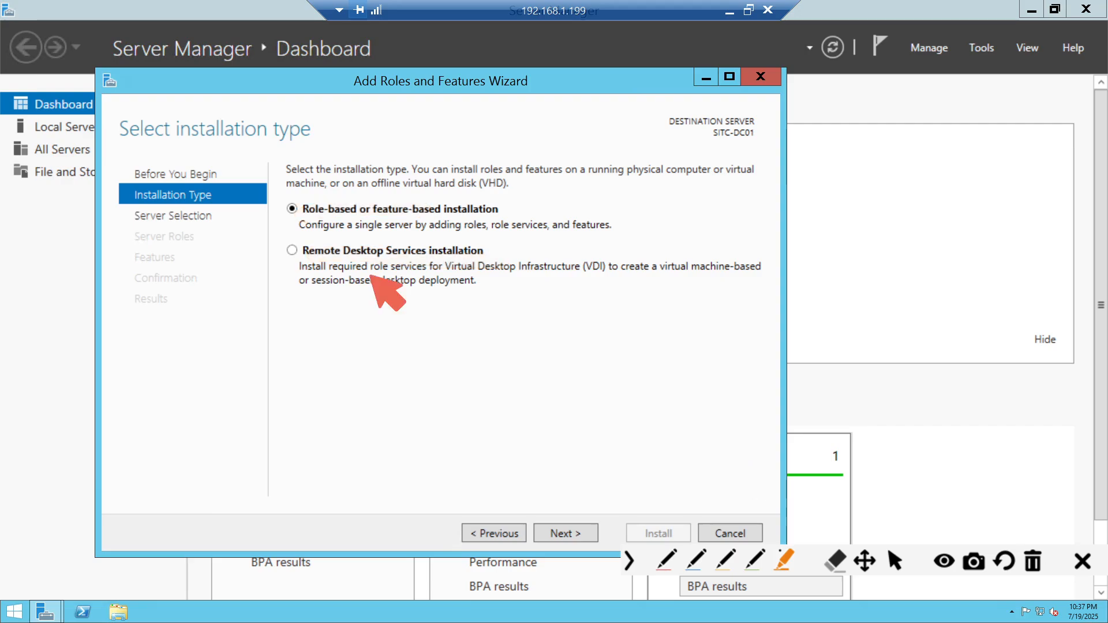
{"action": "left_click_drag", "start_coordinate": [283, 208], "coordinate": [454, 208]}
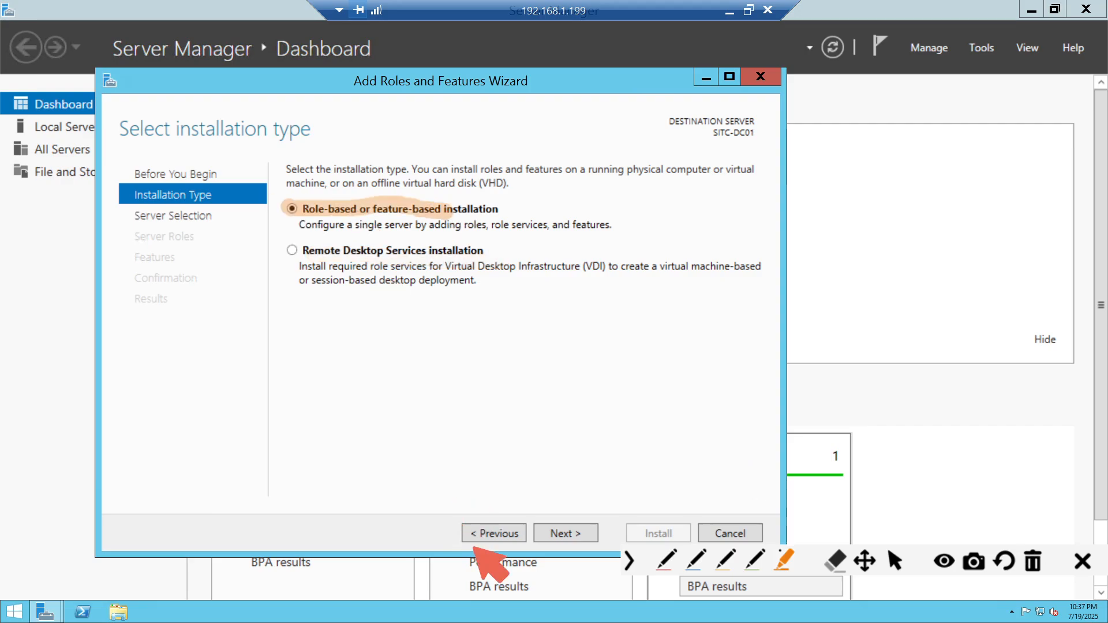
- Cross out Remote Desktop Services installation, mark the VDI note, then clear annotations and continue
{"action": "left_click", "coordinate": [667, 561]}
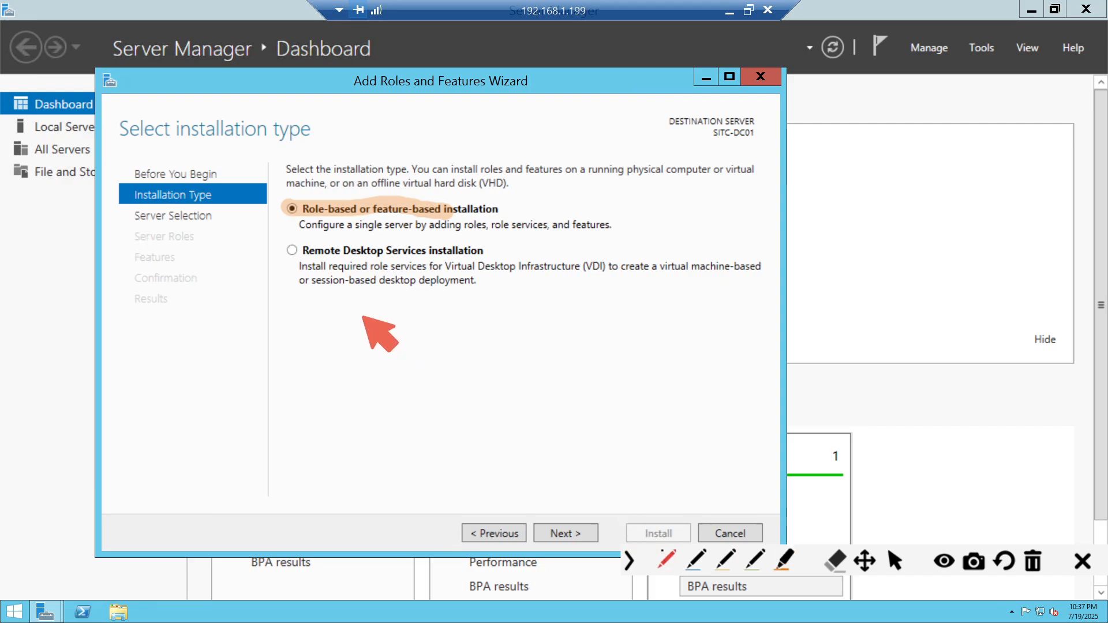
{"action": "left_click_drag", "start_coordinate": [327, 235], "coordinate": [397, 303]}
{"action": "left_click_drag", "start_coordinate": [382, 235], "coordinate": [333, 315]}
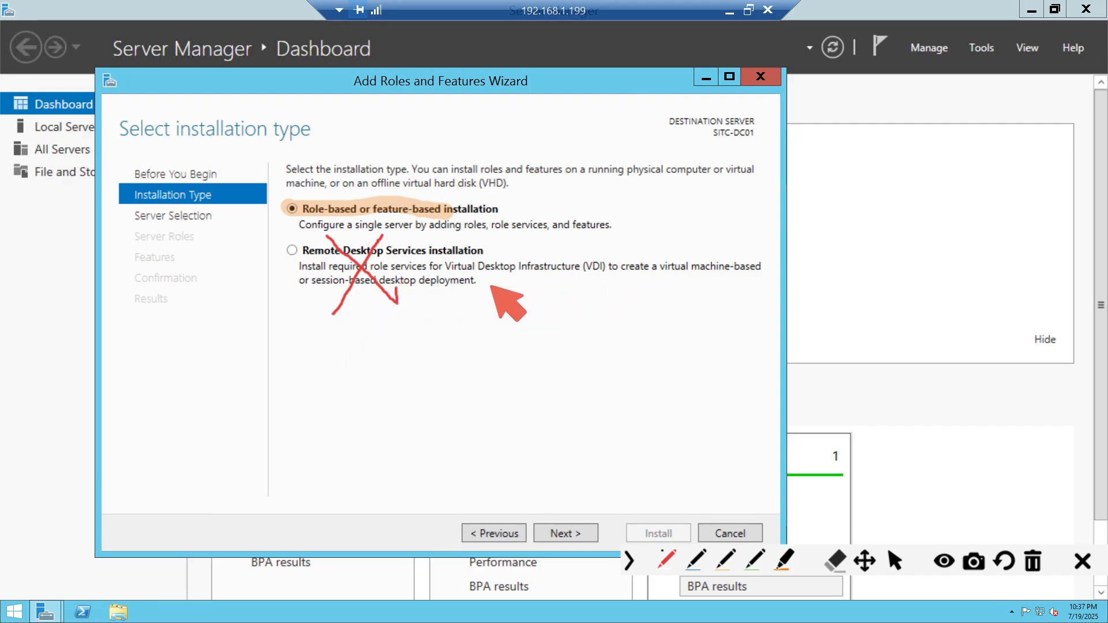
{"action": "mouse_move", "coordinate": [460, 279]}
{"action": "left_mouse_down"}
{"action": "mouse_move", "coordinate": [594, 280]}
{"action": "mouse_move", "coordinate": [623, 247]}
{"action": "mouse_move", "coordinate": [462, 244]}
{"action": "mouse_move", "coordinate": [439, 286]}
{"action": "left_mouse_up"}
{"action": "mouse_move", "coordinate": [541, 353]}
{"action": "left_mouse_down"}
{"action": "mouse_move", "coordinate": [537, 299]}
{"action": "mouse_move", "coordinate": [551, 299]}
{"action": "mouse_move", "coordinate": [587, 345]}
{"action": "left_mouse_up"}
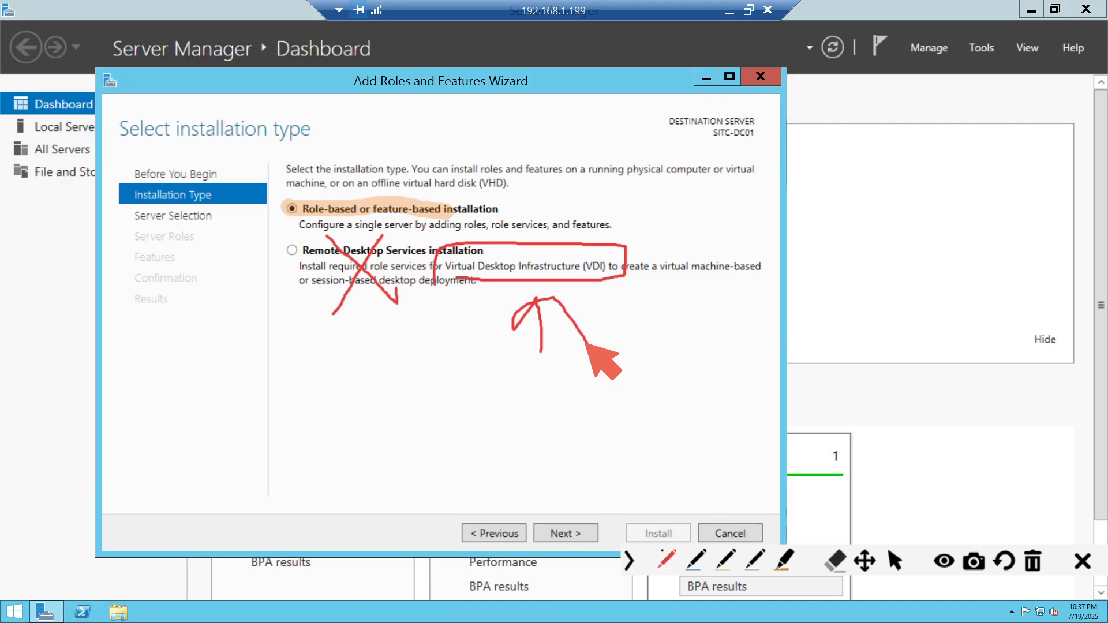
{"action": "left_click", "coordinate": [1034, 561]}
{"action": "left_click", "coordinate": [895, 561]}
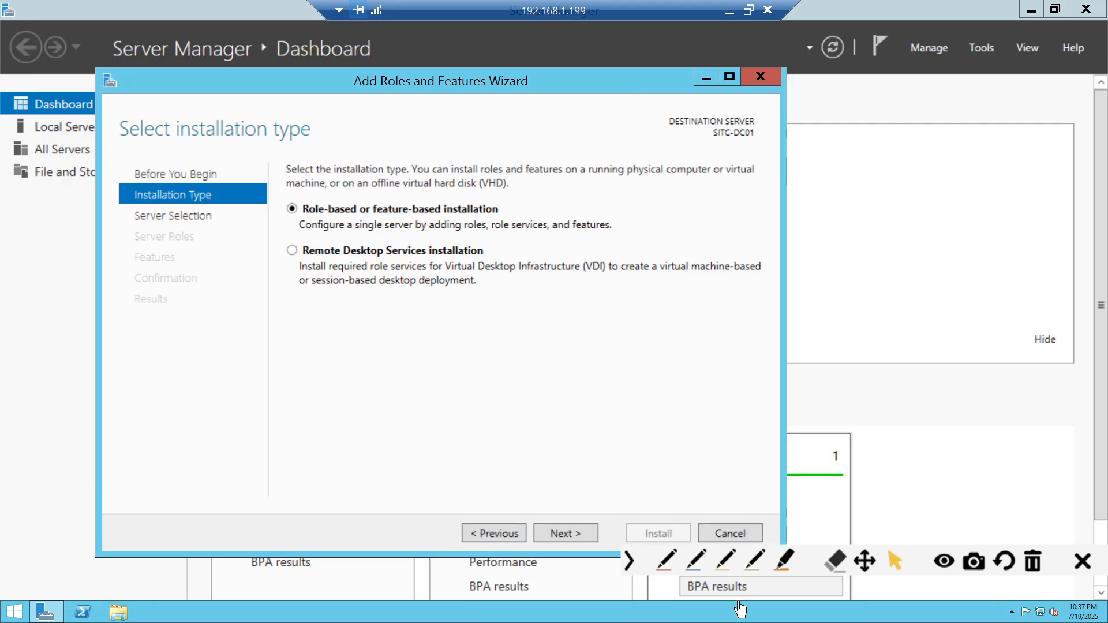
{"action": "left_click", "coordinate": [584, 535]}
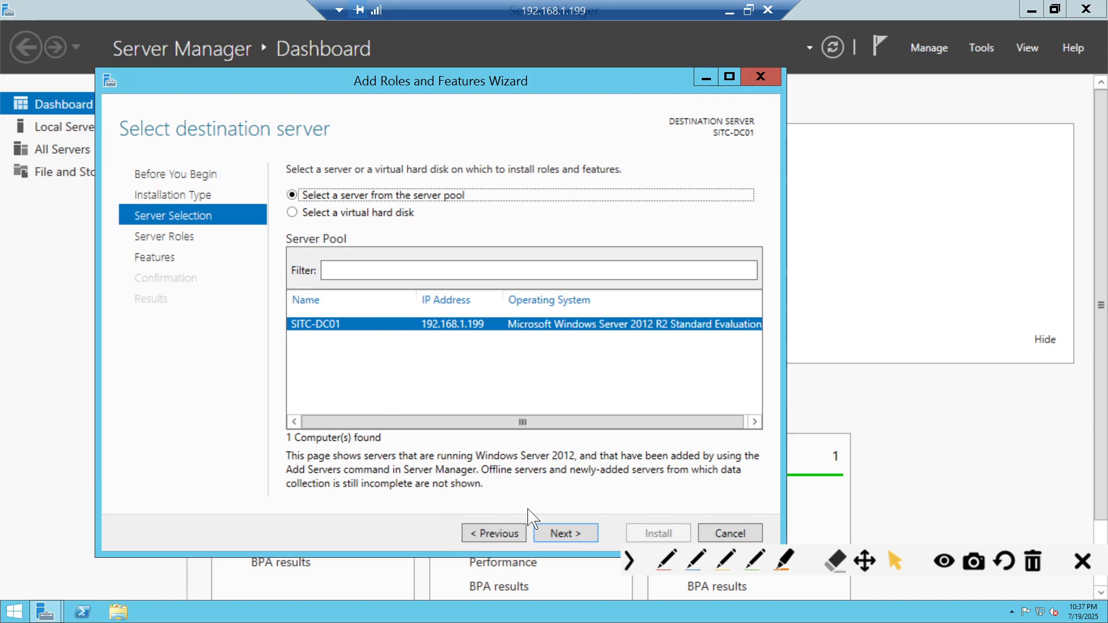
- Underline SITC-DC01 and 192.168.1.199 in the server pool, then move on to server roles
{"action": "left_click", "coordinate": [666, 561]}
{"action": "left_click_drag", "start_coordinate": [281, 340], "coordinate": [339, 339]}
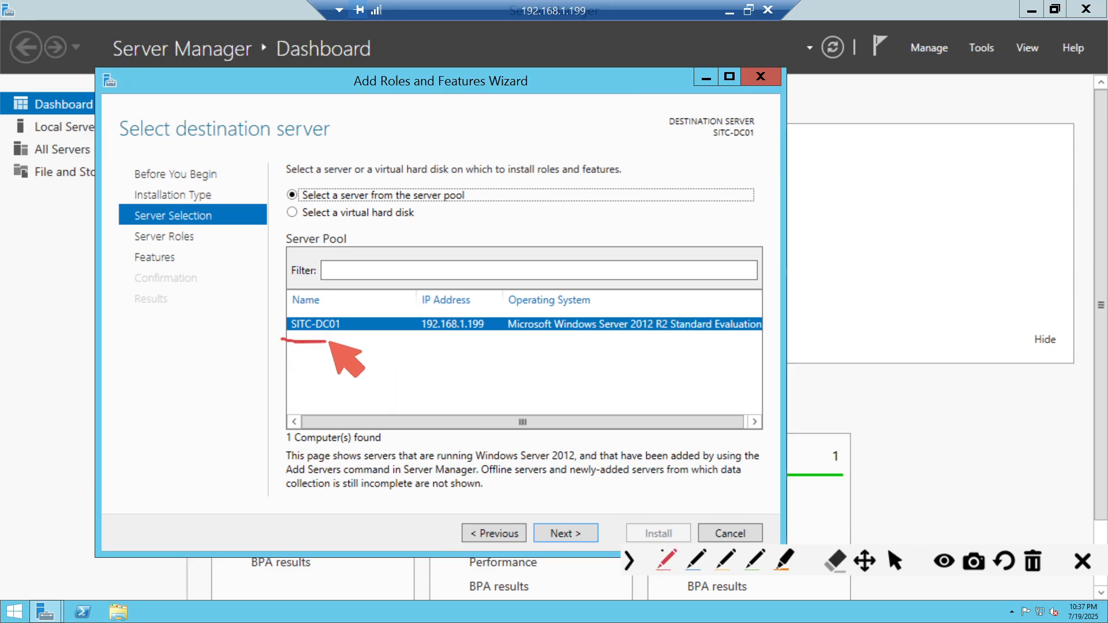
{"action": "left_click_drag", "start_coordinate": [420, 338], "coordinate": [484, 342]}
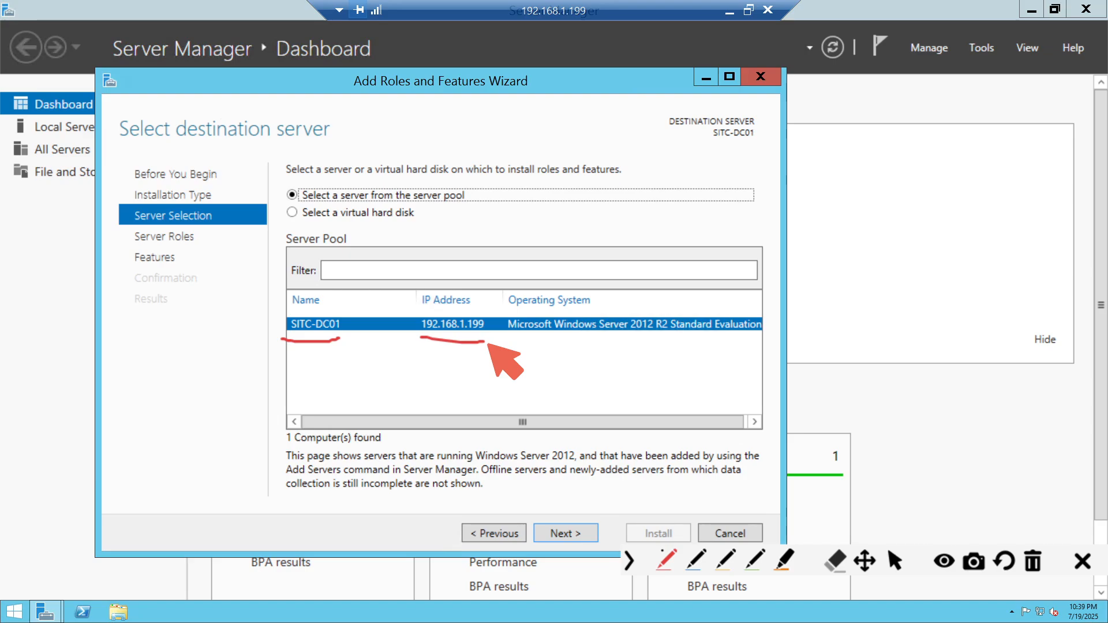
{"action": "left_click", "coordinate": [895, 561]}
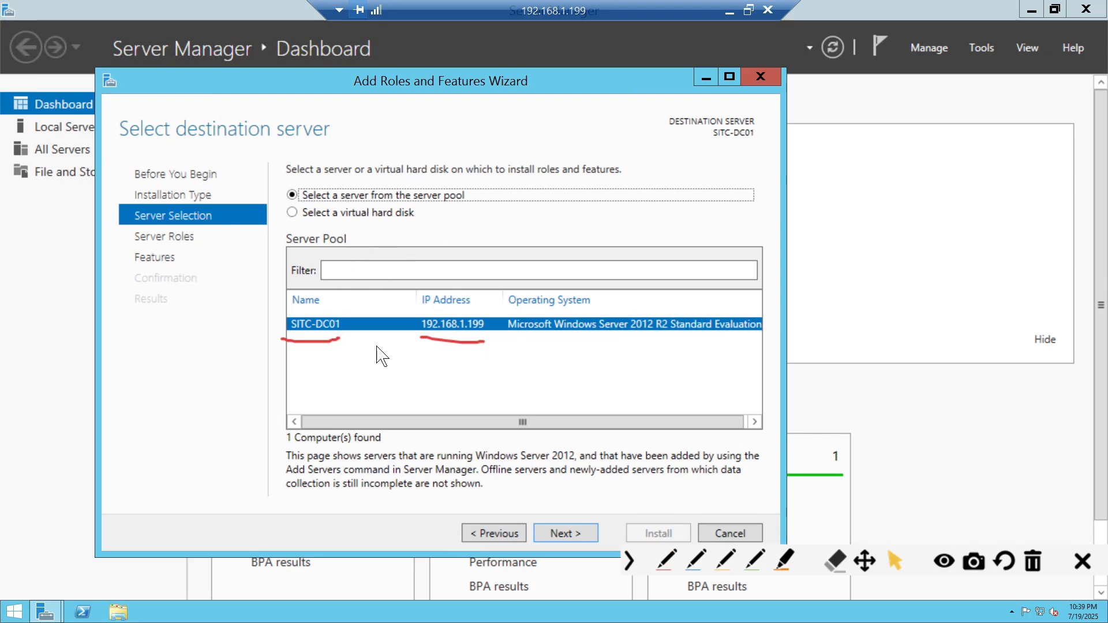
{"action": "left_click", "coordinate": [1033, 561]}
{"action": "left_click", "coordinate": [566, 531]}
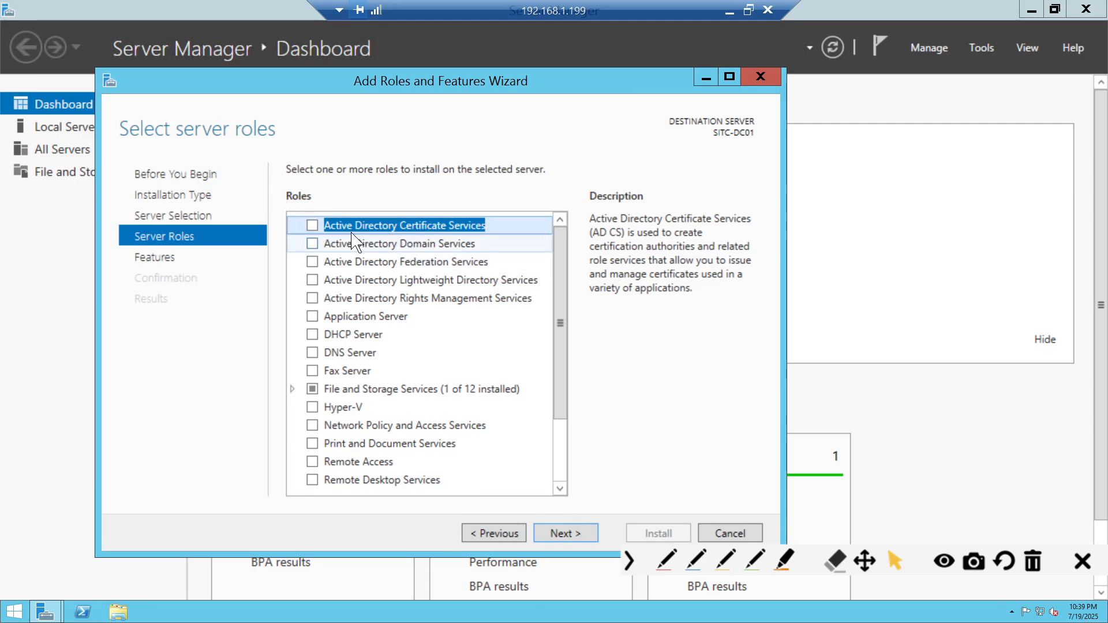
- Check Active Directory Domain Services, add its required management features, and advance to Select features
{"action": "left_click", "coordinate": [313, 244]}
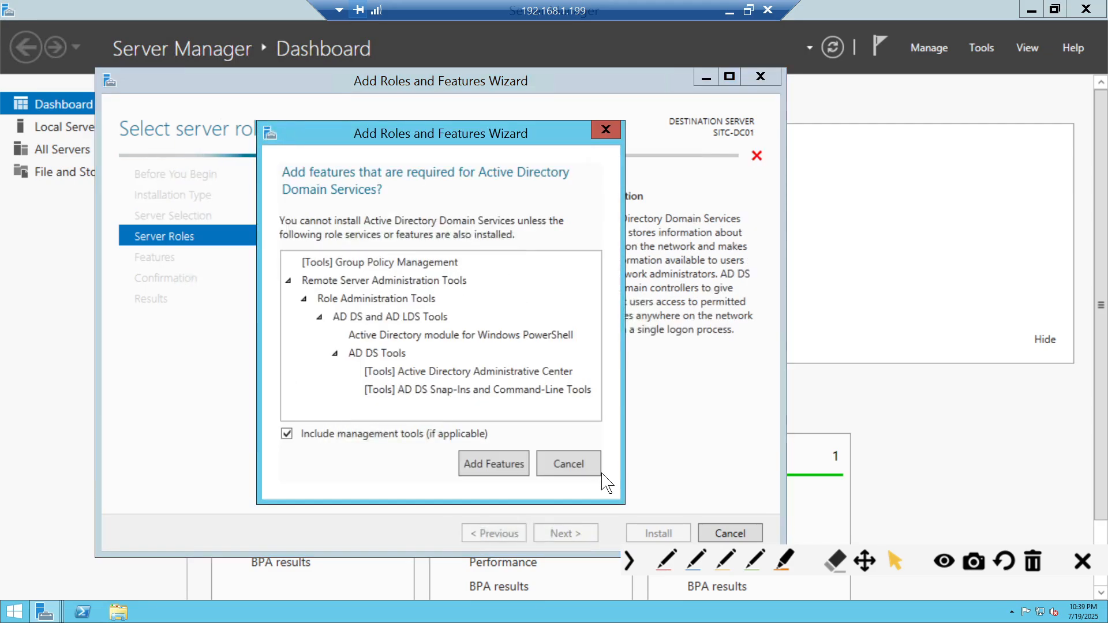
{"action": "left_click", "coordinate": [583, 465]}
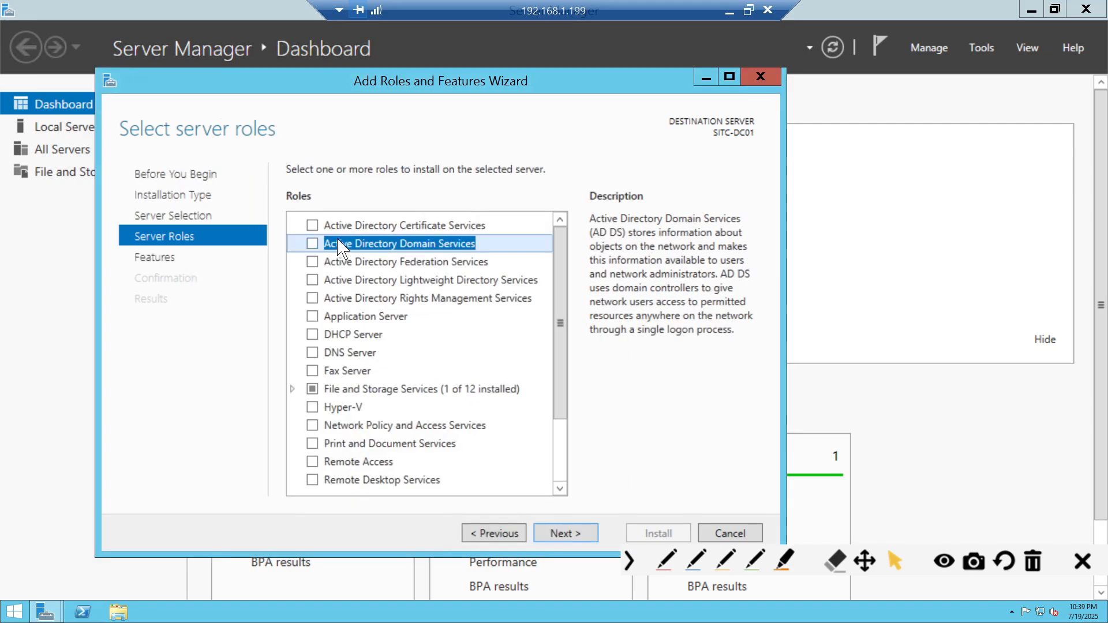
{"action": "mouse_move", "coordinate": [565, 273]}
{"action": "left_mouse_down"}
{"action": "mouse_move", "coordinate": [546, 442]}
{"action": "mouse_move", "coordinate": [544, 276]}
{"action": "left_mouse_up"}
{"action": "left_click", "coordinate": [312, 244]}
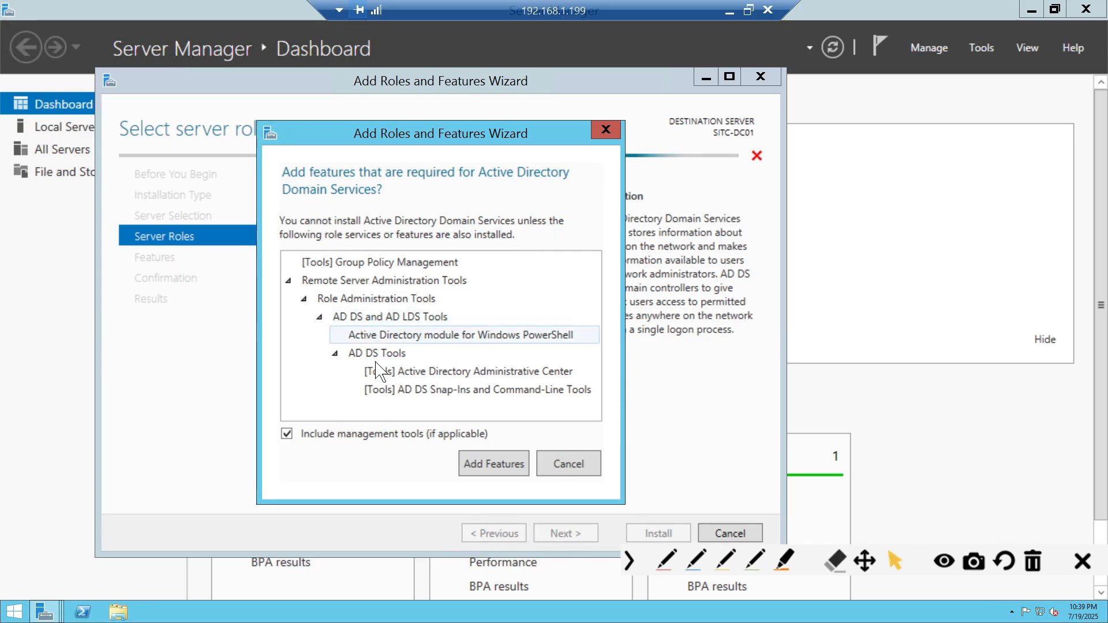
{"action": "left_click", "coordinate": [494, 465]}
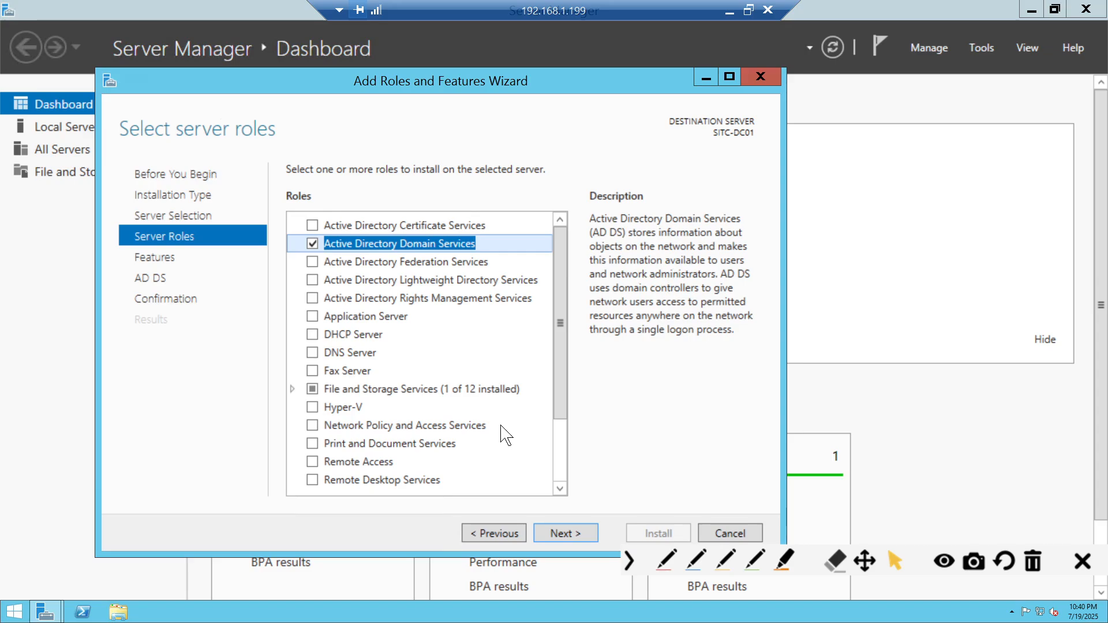
{"action": "left_click", "coordinate": [347, 426]}
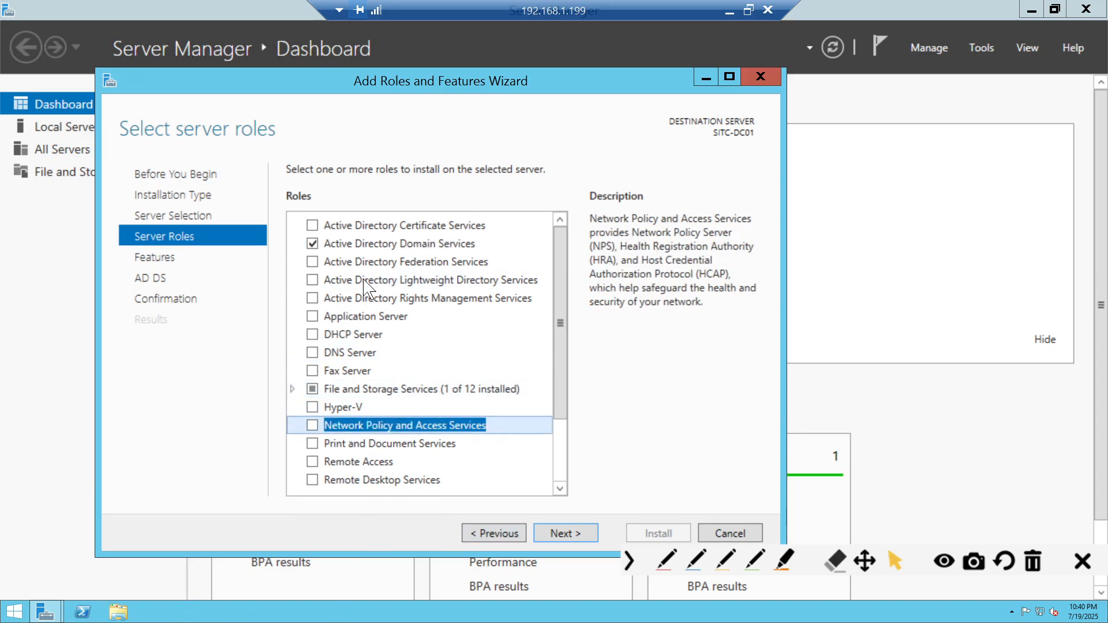
{"action": "left_click", "coordinate": [366, 243]}
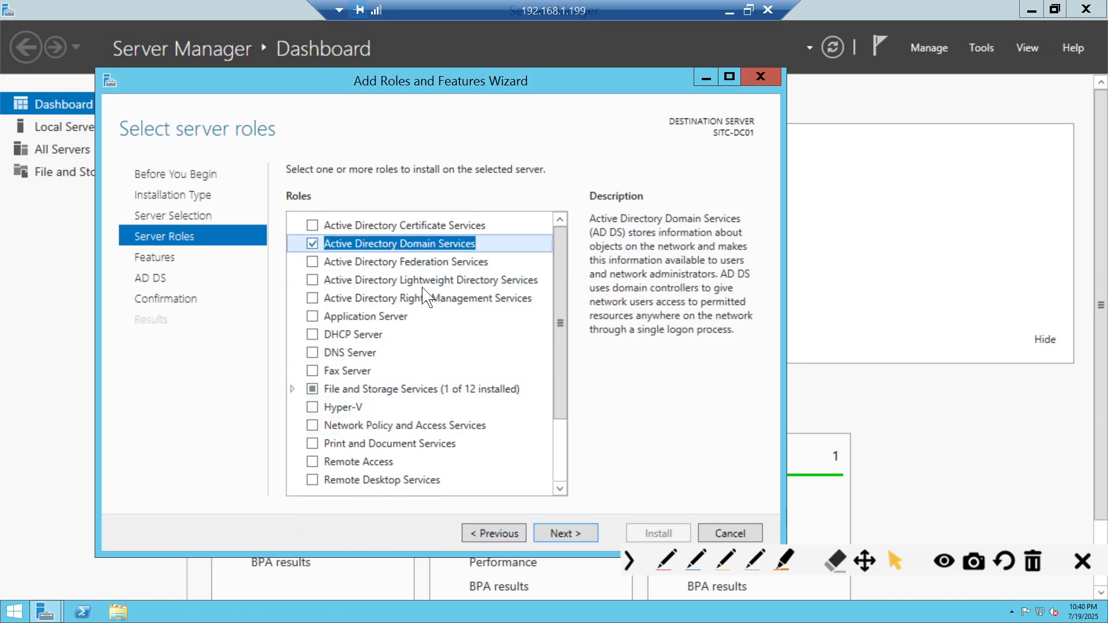
{"action": "left_click", "coordinate": [565, 534]}
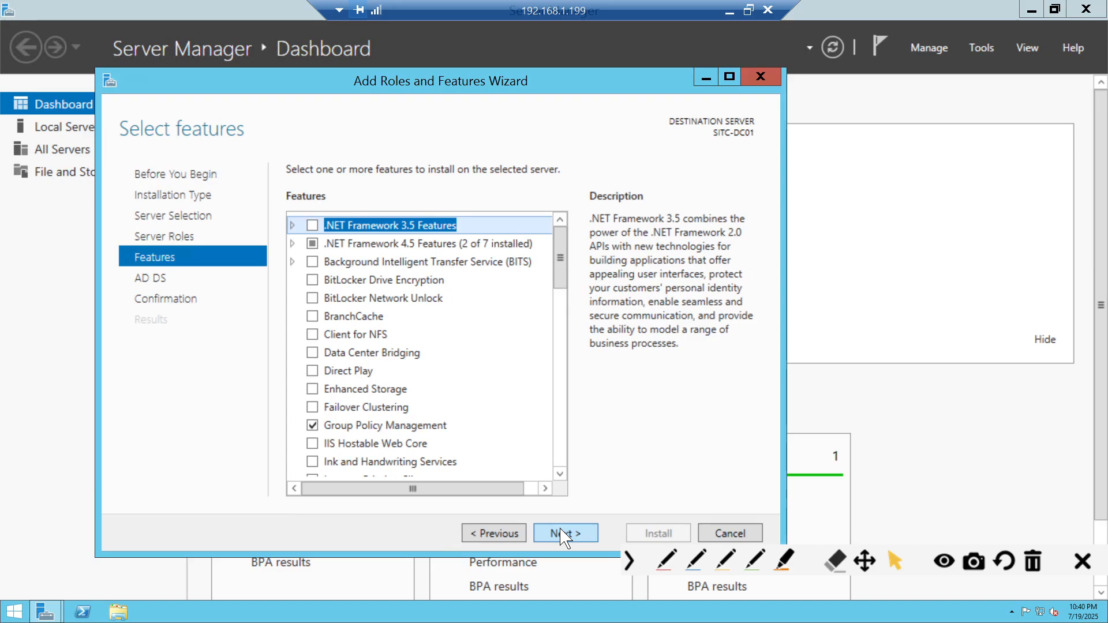
- Pass the features and AD DS pages, install, and highlight AD DS in the completed results
{"action": "left_click", "coordinate": [565, 534]}
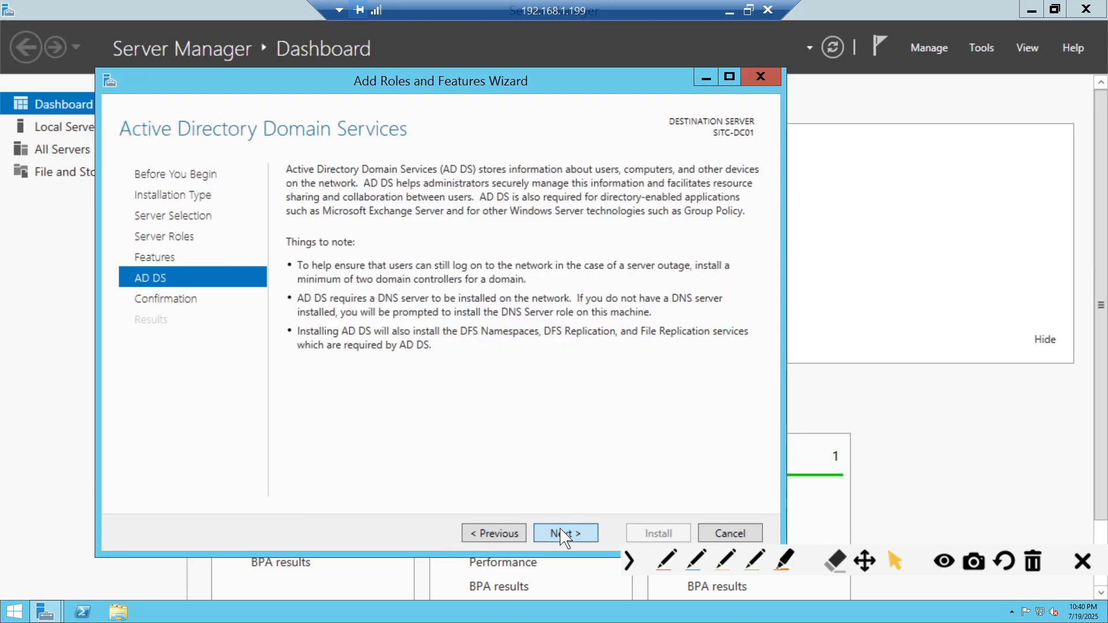
{"action": "left_click", "coordinate": [565, 534]}
{"action": "left_click", "coordinate": [651, 534]}
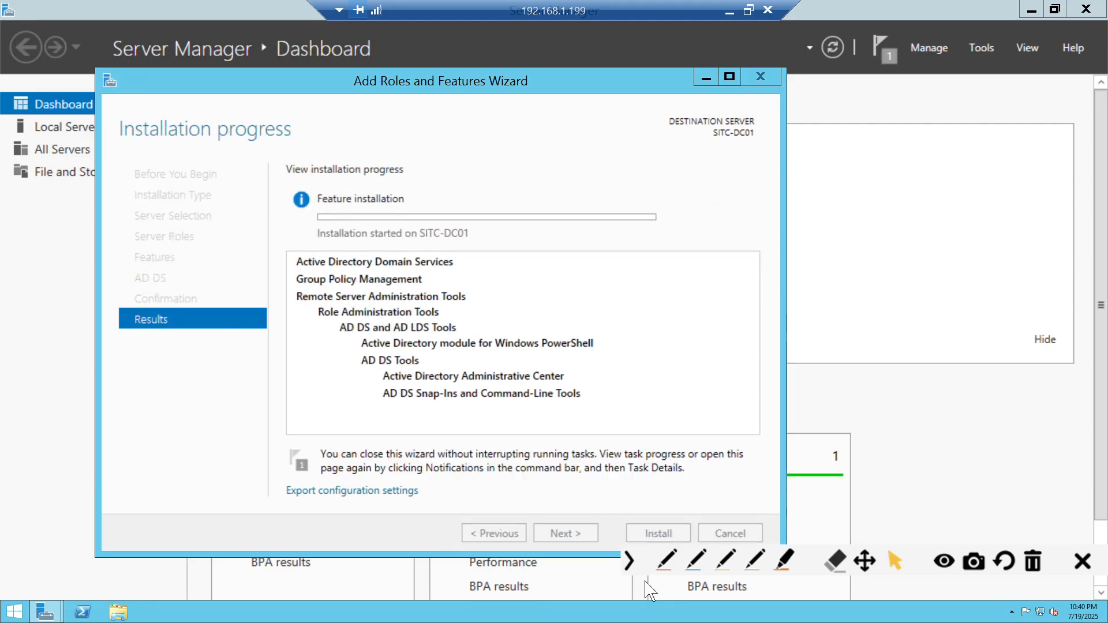
{"action": "left_click", "coordinate": [633, 563]}
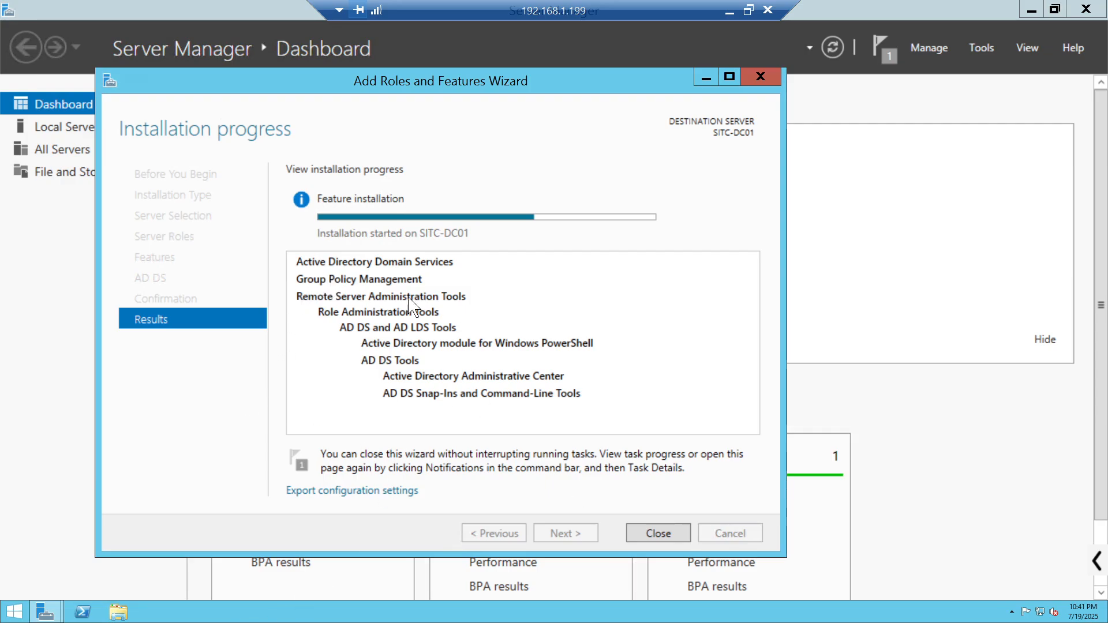
{"action": "left_click", "coordinate": [1091, 560]}
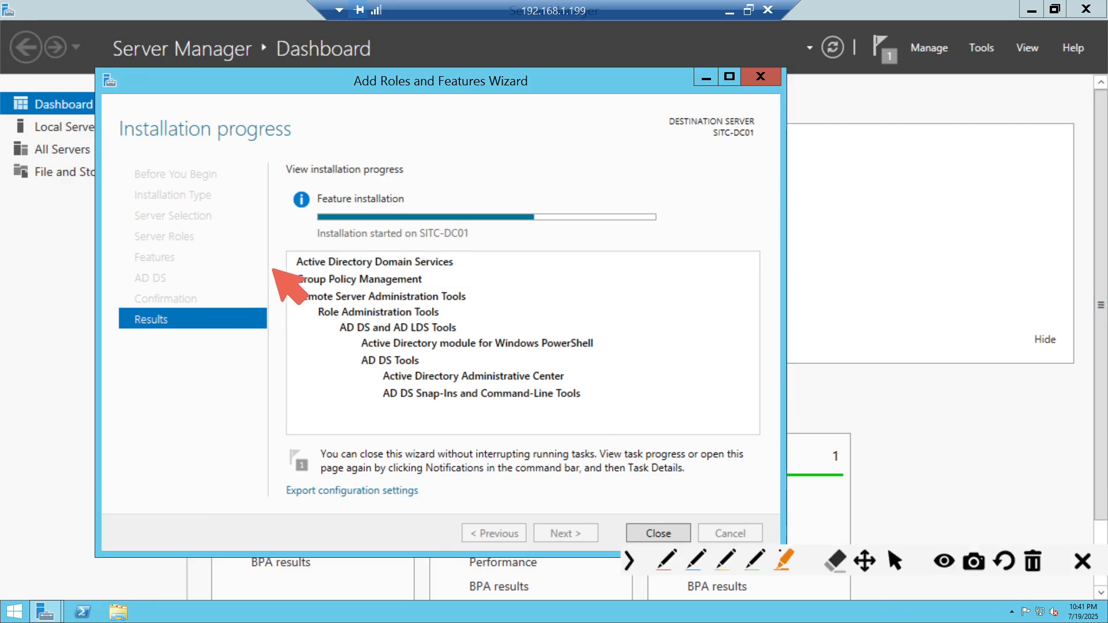
{"action": "mouse_move", "coordinate": [280, 263]}
{"action": "left_mouse_down"}
{"action": "mouse_move", "coordinate": [454, 261]}
{"action": "mouse_move", "coordinate": [428, 282]}
{"action": "mouse_move", "coordinate": [497, 282]}
{"action": "mouse_move", "coordinate": [574, 355]}
{"action": "mouse_move", "coordinate": [569, 399]}
{"action": "mouse_move", "coordinate": [320, 393]}
{"action": "mouse_move", "coordinate": [277, 289]}
{"action": "left_mouse_up"}
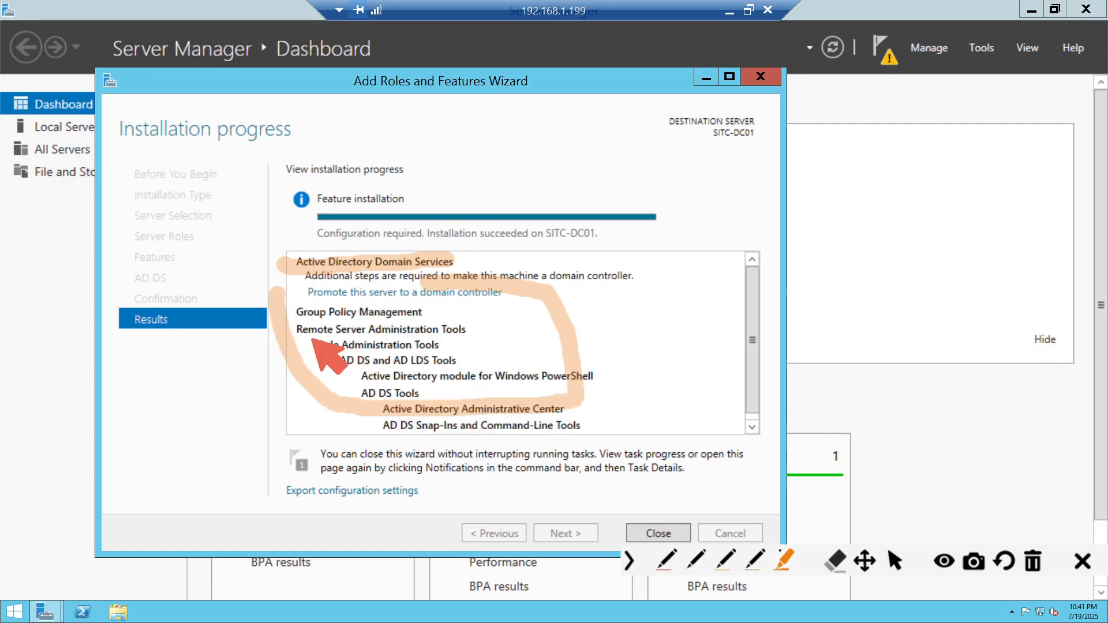
- Highlight the installed RSAT, Role Administration and AD DS tools and the promote link, then close the wizard
{"action": "left_click_drag", "start_coordinate": [292, 329], "coordinate": [476, 330]}
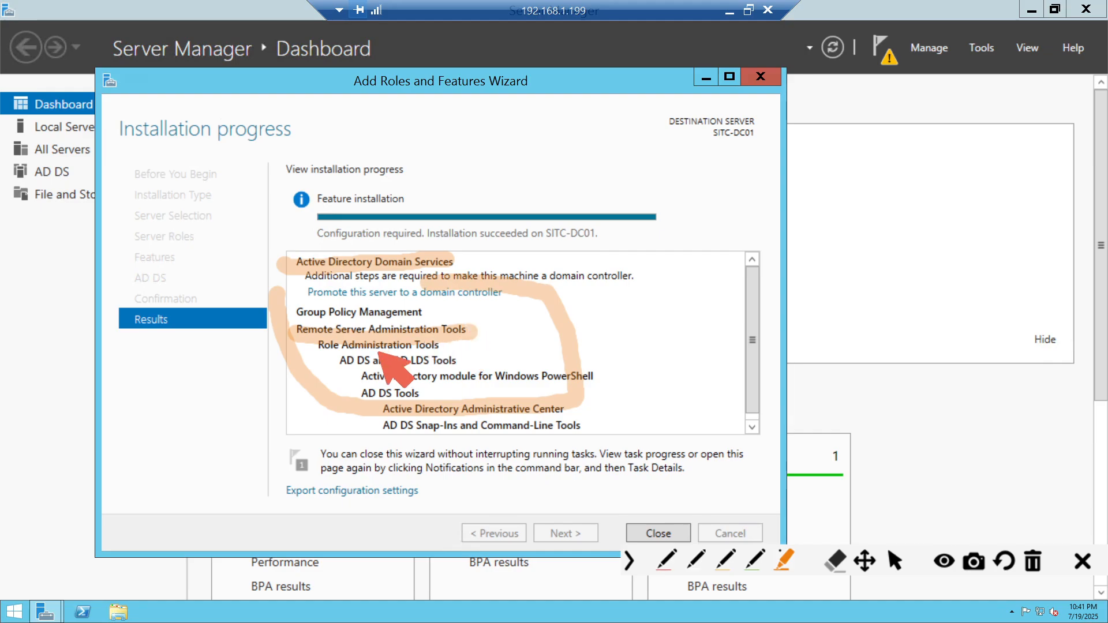
{"action": "left_click_drag", "start_coordinate": [319, 344], "coordinate": [454, 345]}
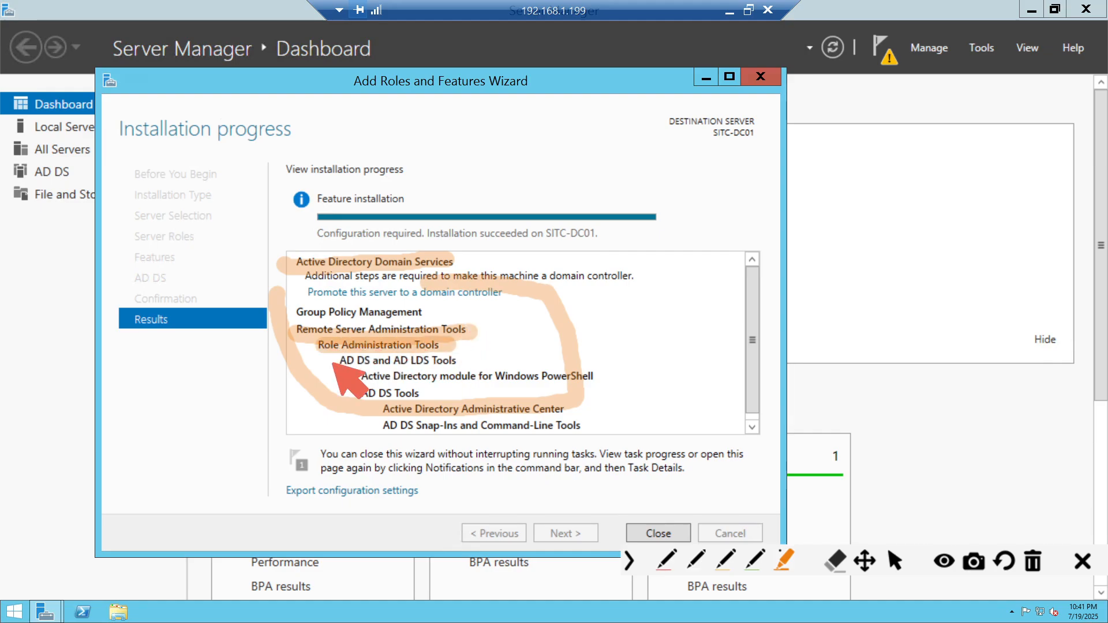
{"action": "left_click_drag", "start_coordinate": [335, 361], "coordinate": [471, 361]}
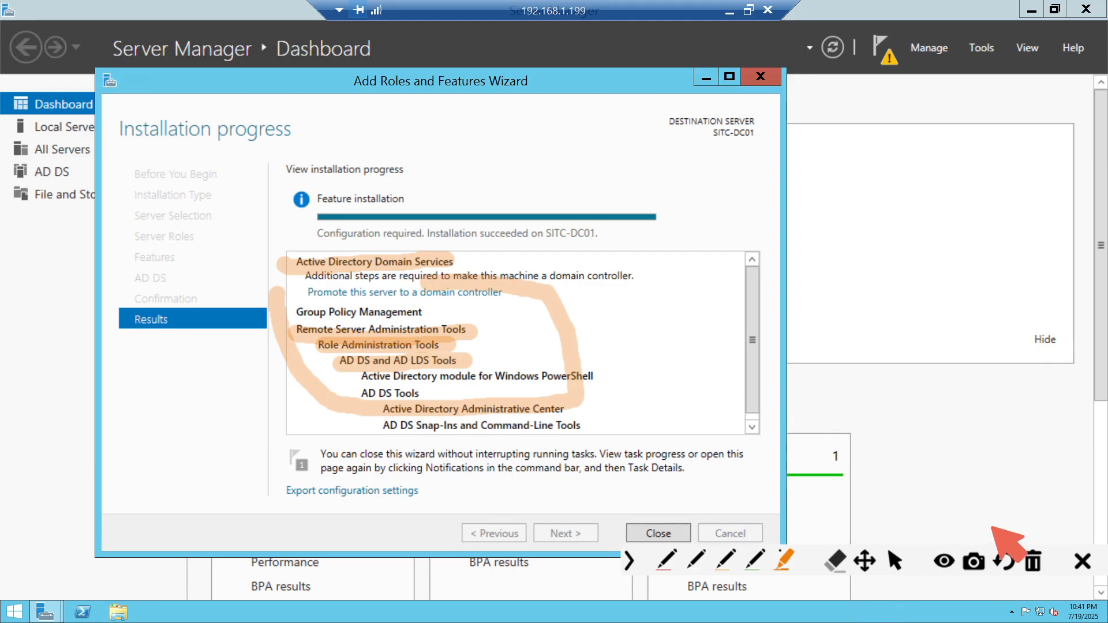
{"action": "left_click", "coordinate": [1033, 561]}
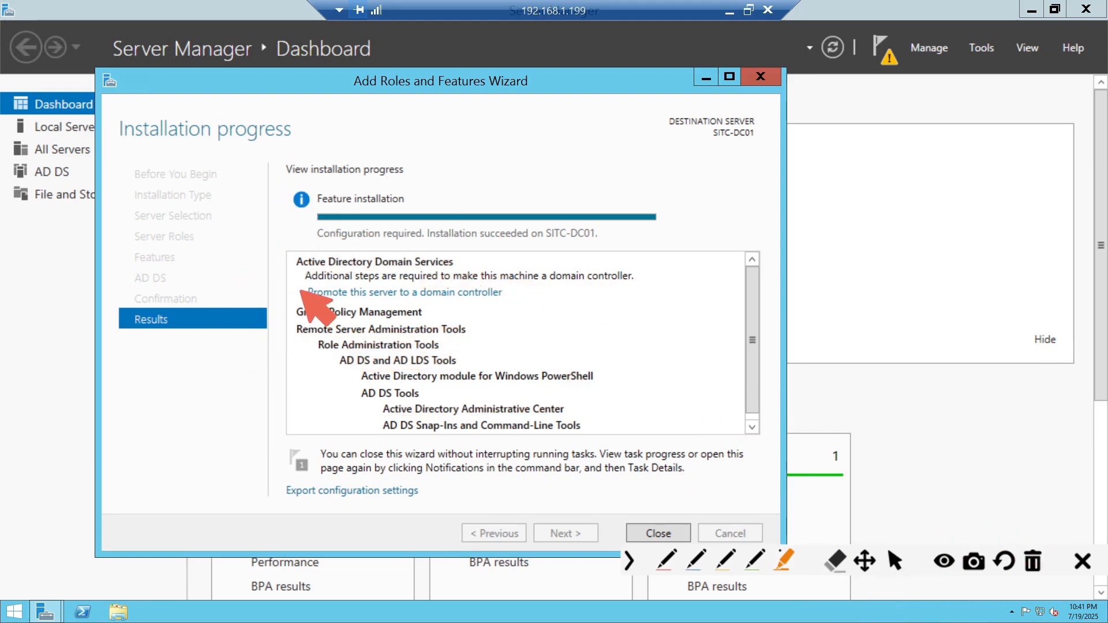
{"action": "left_click_drag", "start_coordinate": [295, 291], "coordinate": [468, 292]}
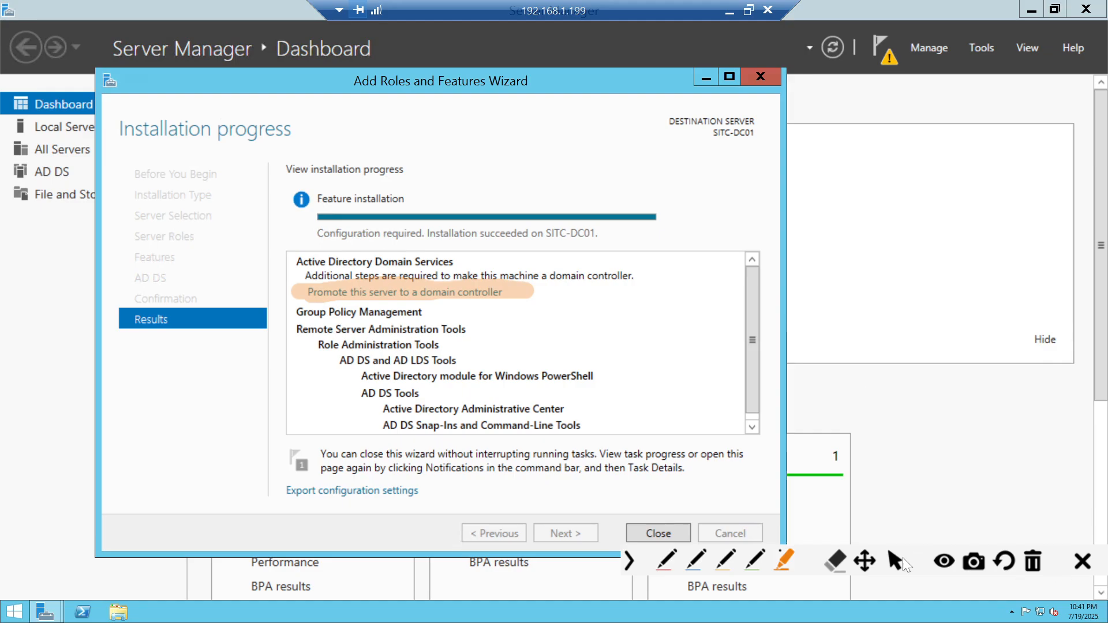
{"action": "left_click", "coordinate": [1035, 563]}
{"action": "left_click", "coordinate": [893, 562]}
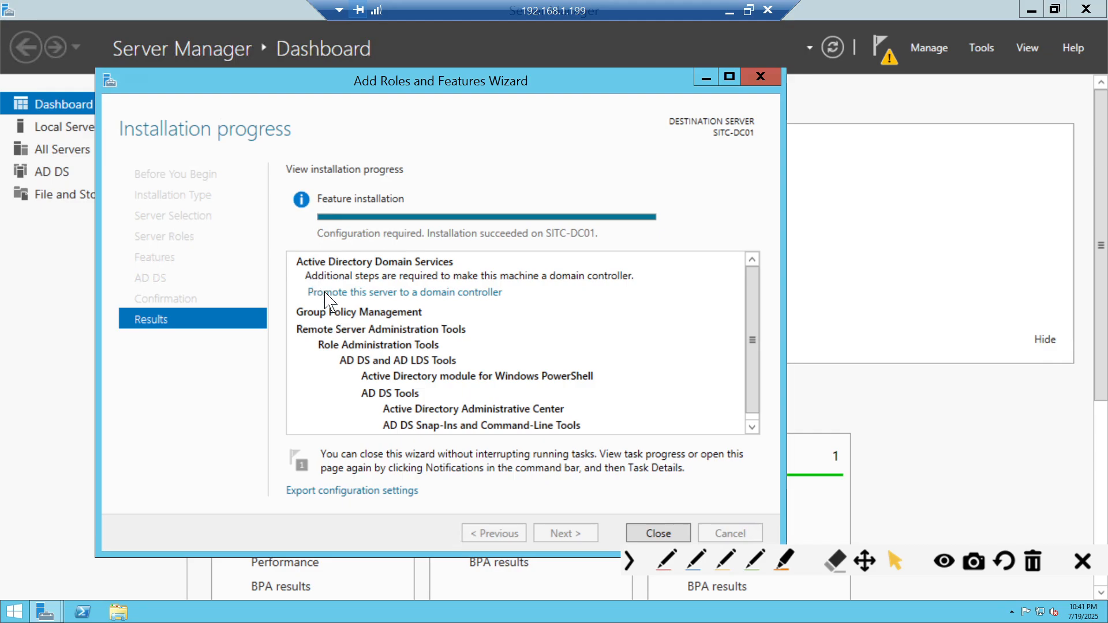
{"action": "left_click", "coordinate": [644, 535]}
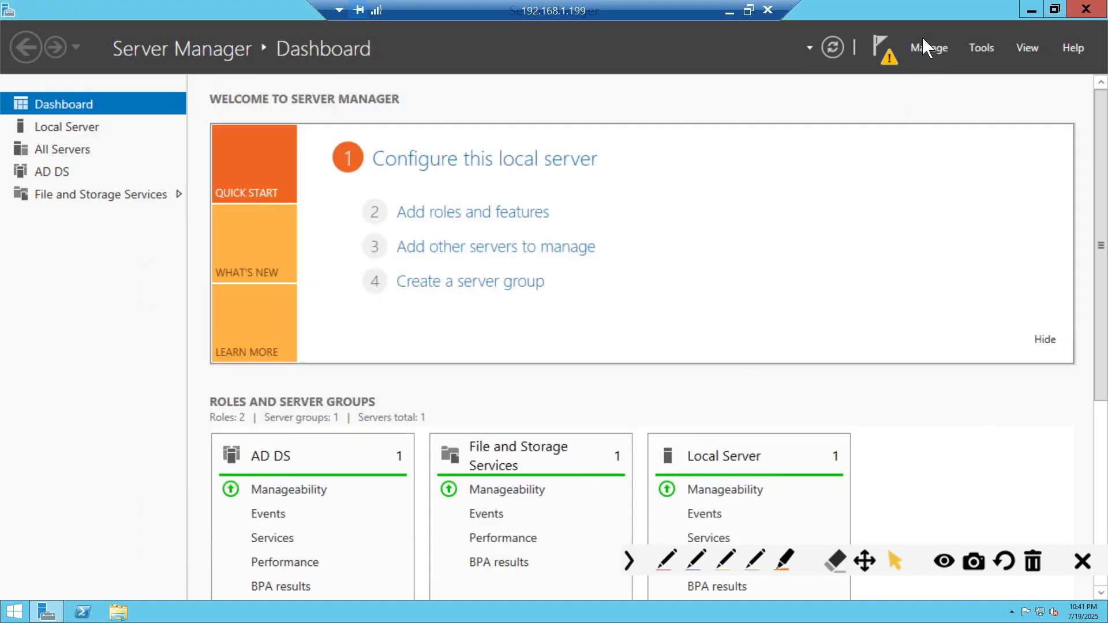
- Circle the warning flag in red, then choose 'Promote this server to a domain controller'
{"action": "left_click", "coordinate": [666, 560]}
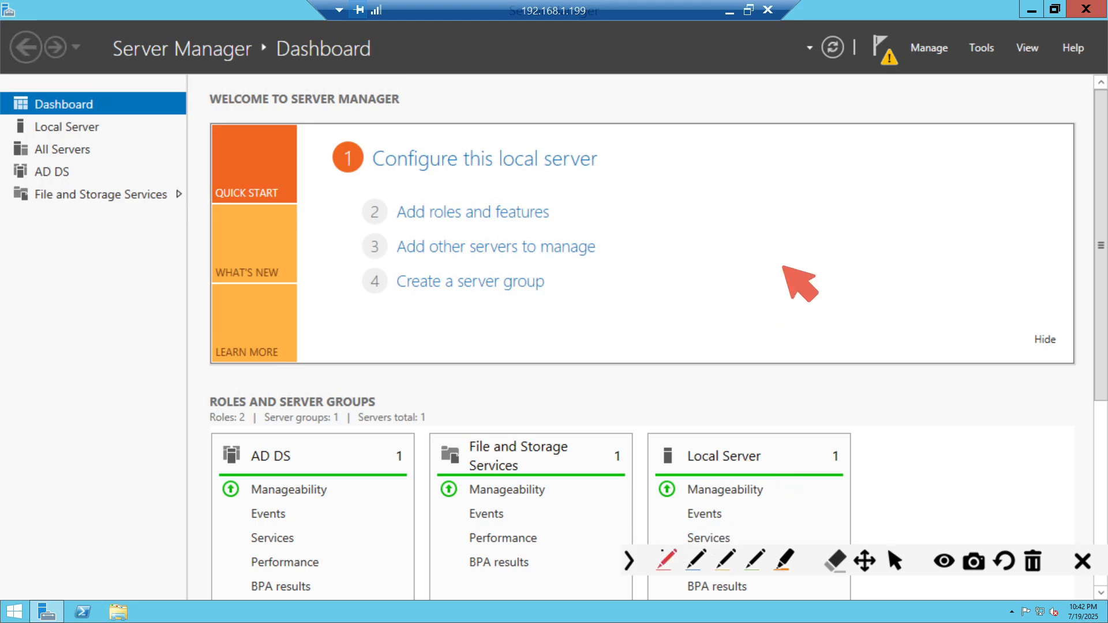
{"action": "mouse_move", "coordinate": [909, 43]}
{"action": "left_mouse_down"}
{"action": "mouse_move", "coordinate": [883, 46]}
{"action": "mouse_move", "coordinate": [916, 54]}
{"action": "left_mouse_up"}
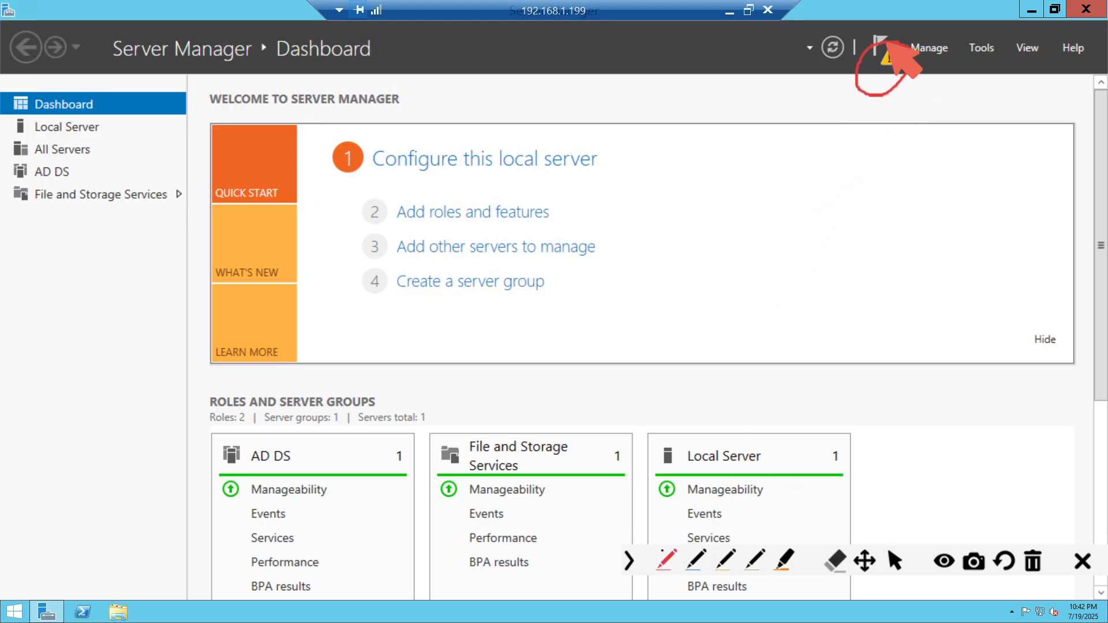
{"action": "left_click", "coordinate": [896, 560]}
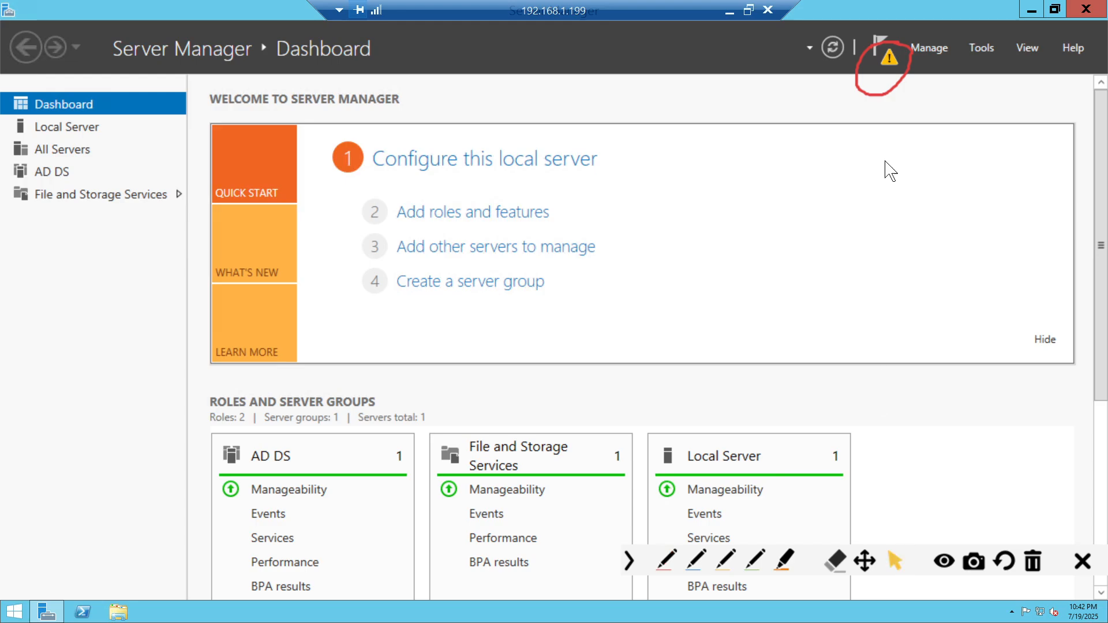
{"action": "left_click", "coordinate": [891, 62]}
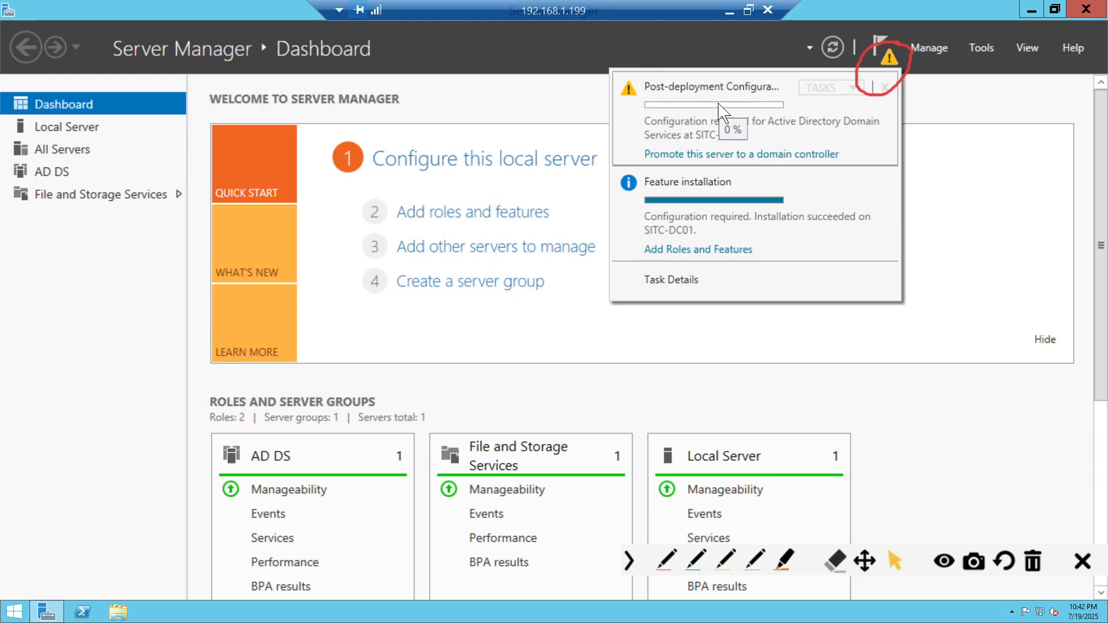
{"action": "left_click", "coordinate": [708, 154]}
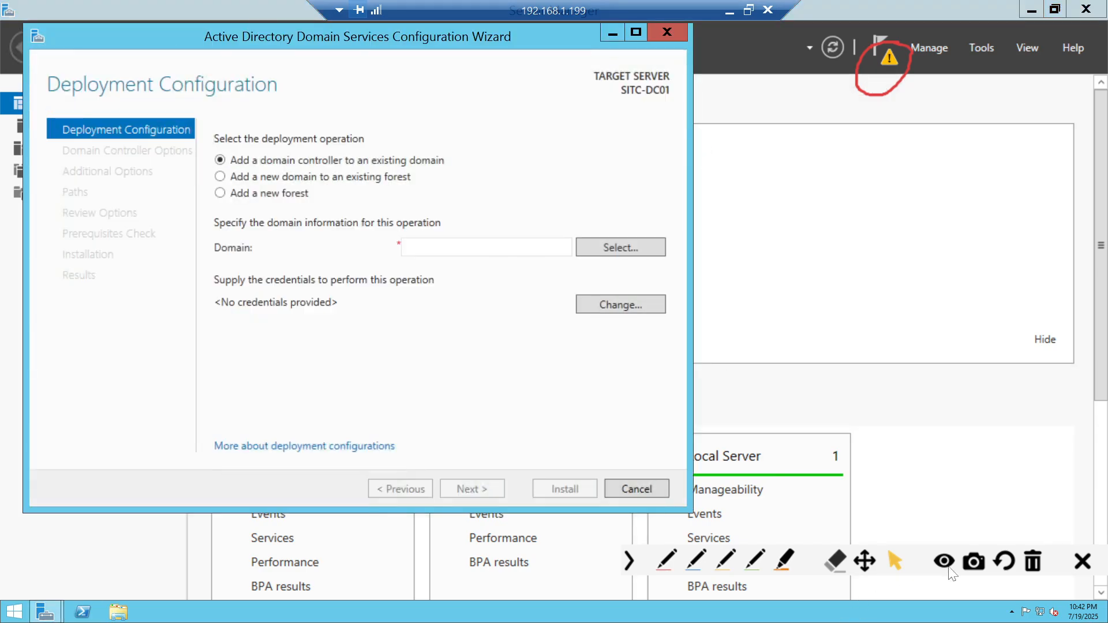
{"action": "left_click", "coordinate": [1034, 561]}
{"action": "left_click", "coordinate": [784, 560]}
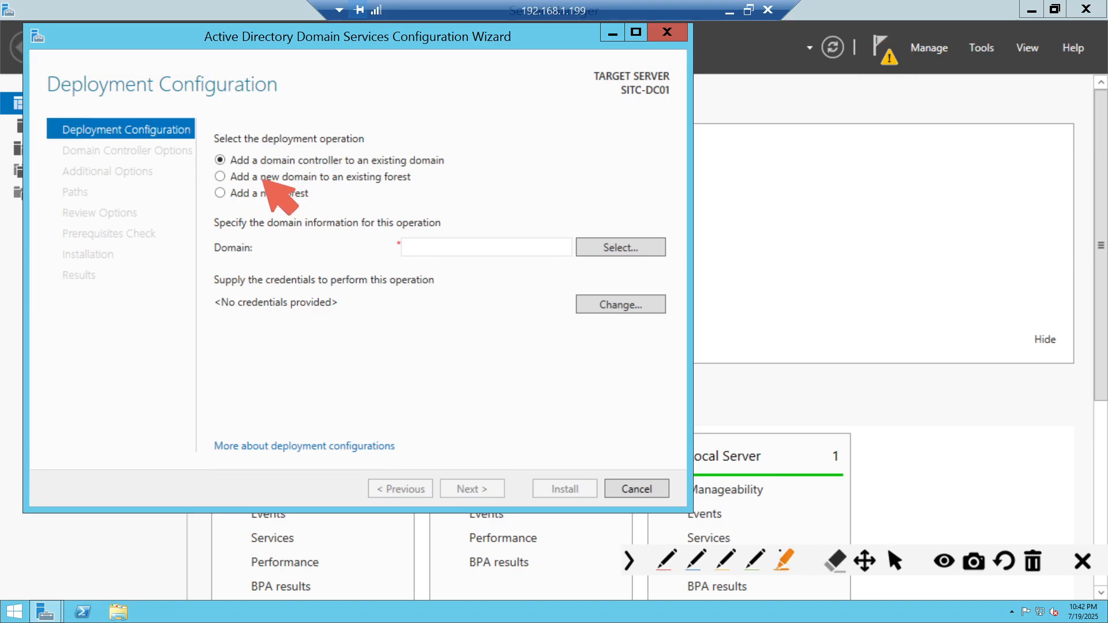
{"action": "left_click_drag", "start_coordinate": [227, 159], "coordinate": [439, 163]}
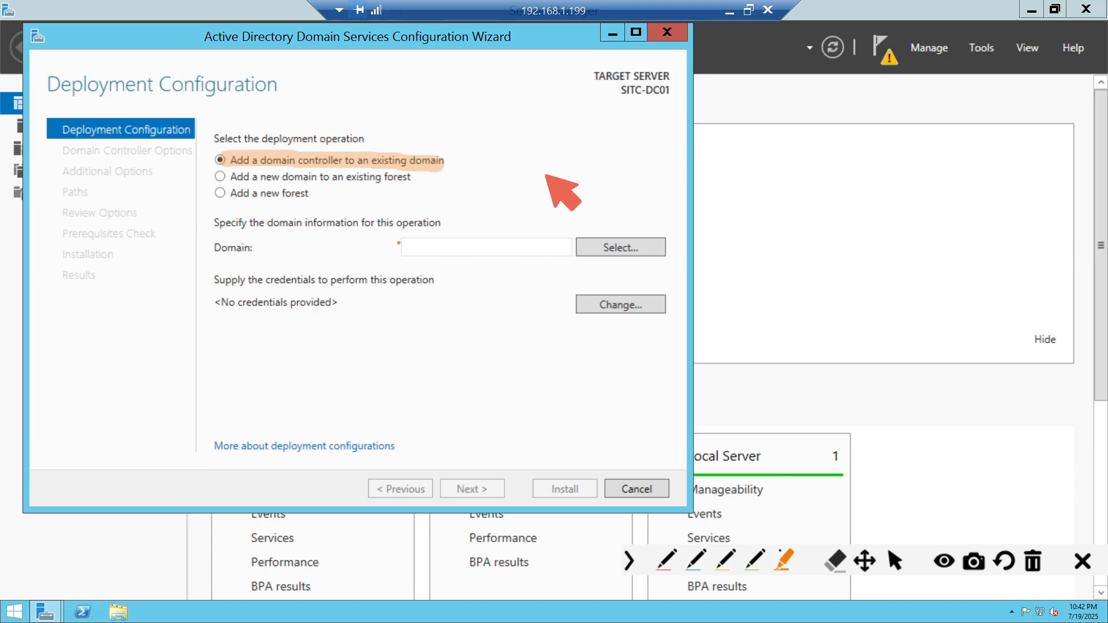
{"action": "left_click_drag", "start_coordinate": [222, 180], "coordinate": [417, 177]}
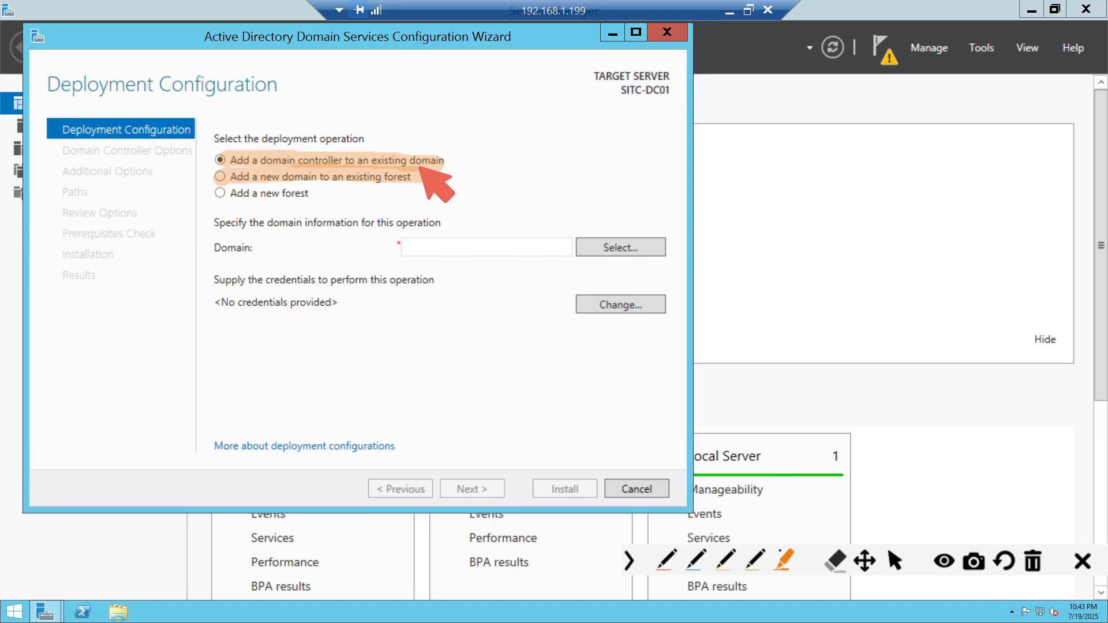
{"action": "left_click", "coordinate": [1021, 568]}
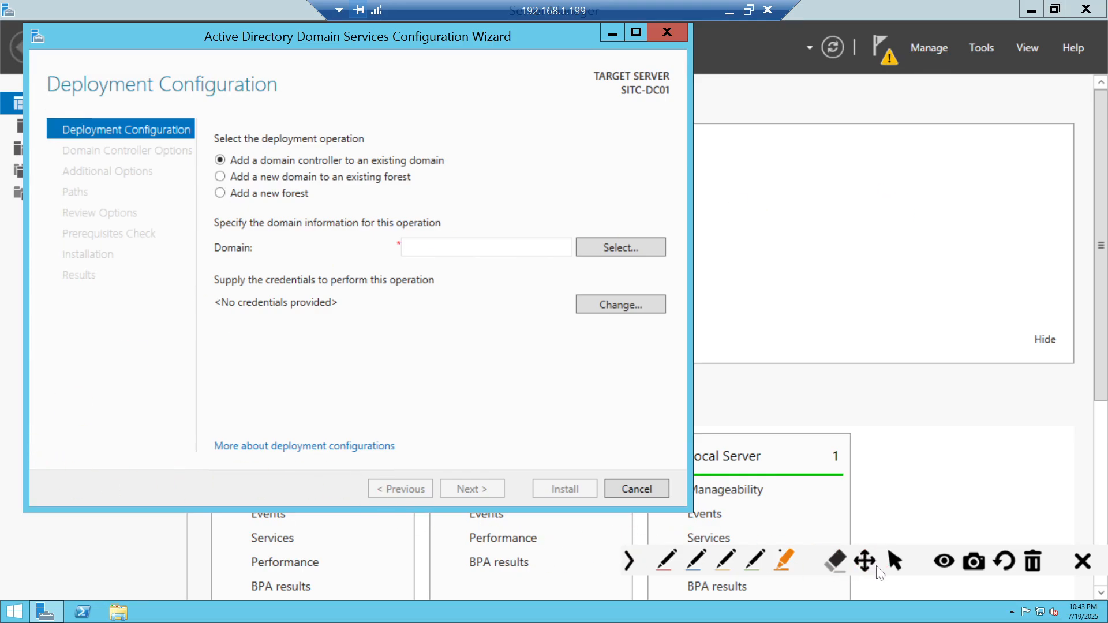
{"action": "left_click", "coordinate": [895, 561]}
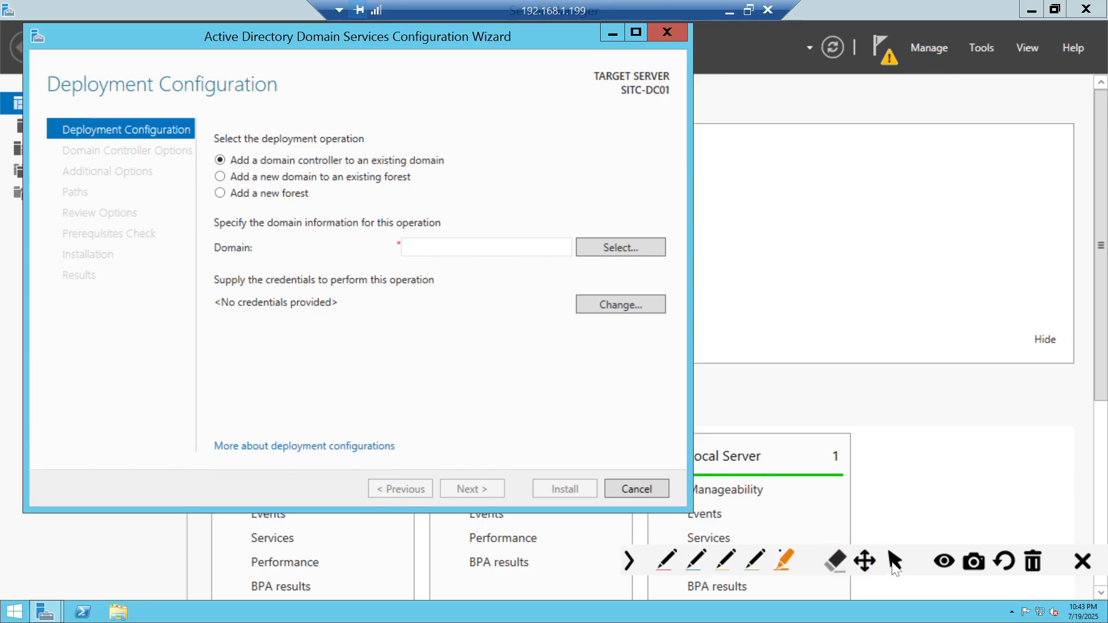
- Select 'Add a new forest' as the deployment operation for SITC-DC01
{"action": "left_click", "coordinate": [251, 206]}
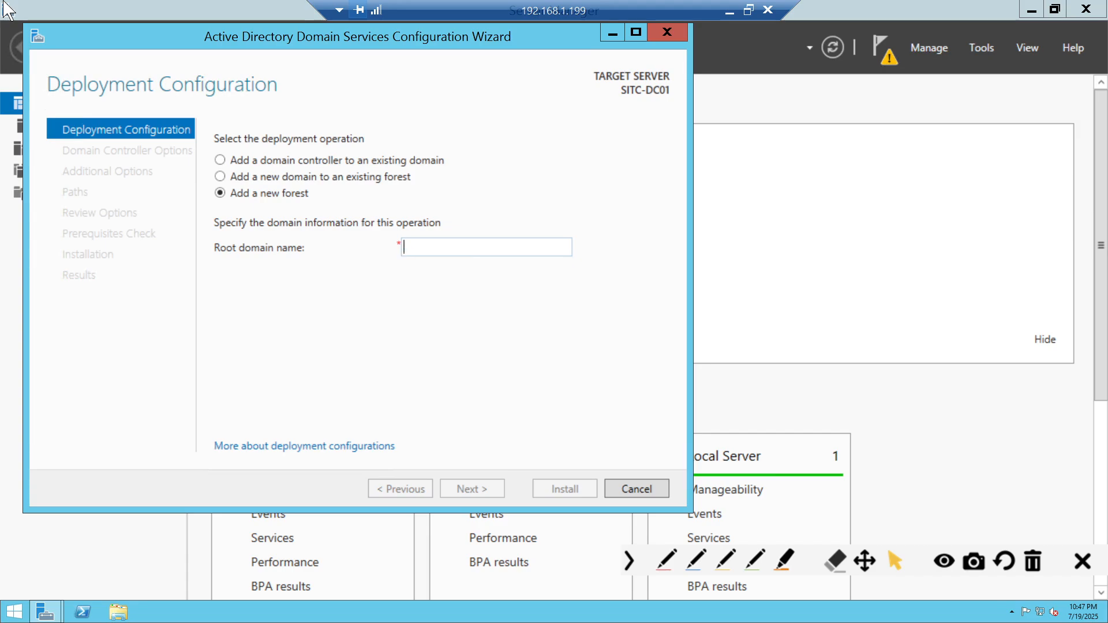
- Enter root domain name sitc.local, advance to Domain Controller Options, and minimise the remote session
{"action": "type", "text": "sitc.loca"}
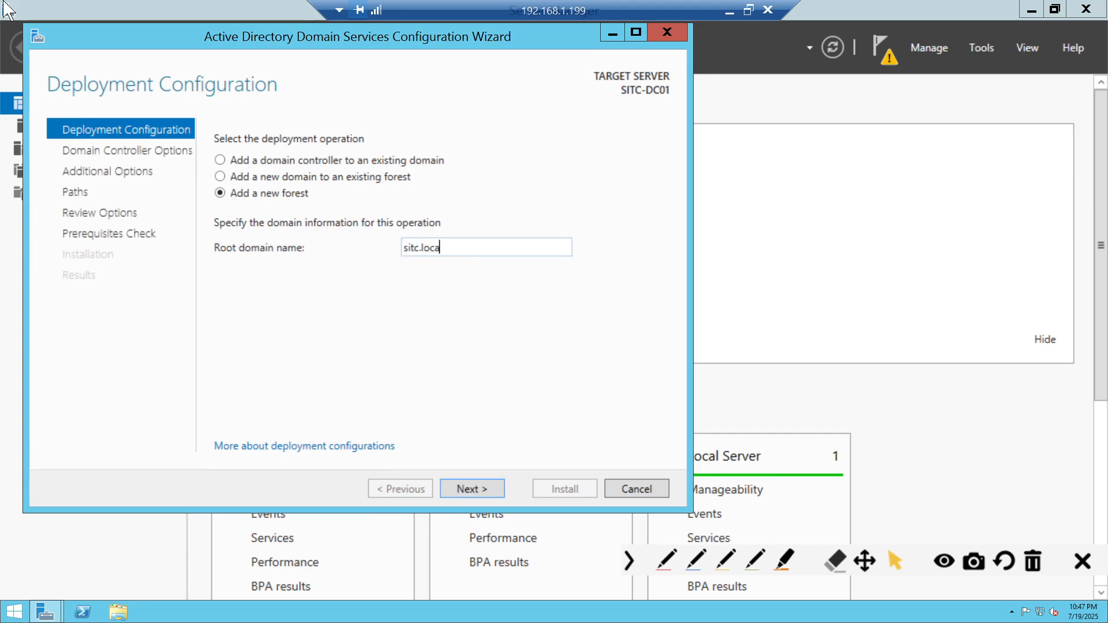
{"action": "type", "text": "l"}
{"action": "left_click", "coordinate": [464, 492]}
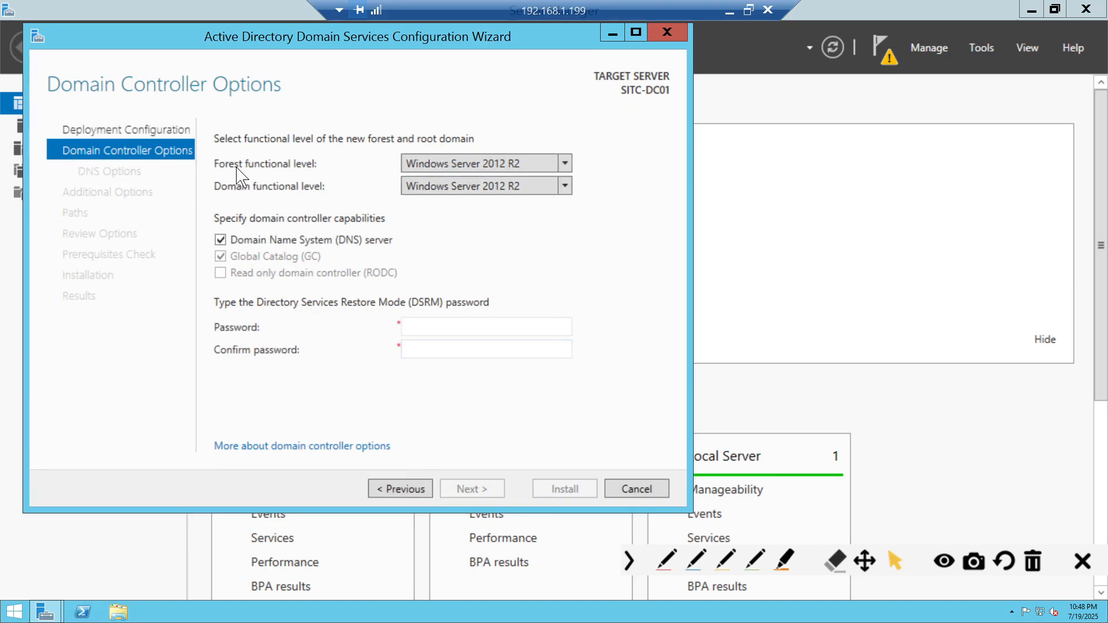
{"action": "left_click", "coordinate": [730, 12]}
{"action": "left_click", "coordinate": [748, 606]}
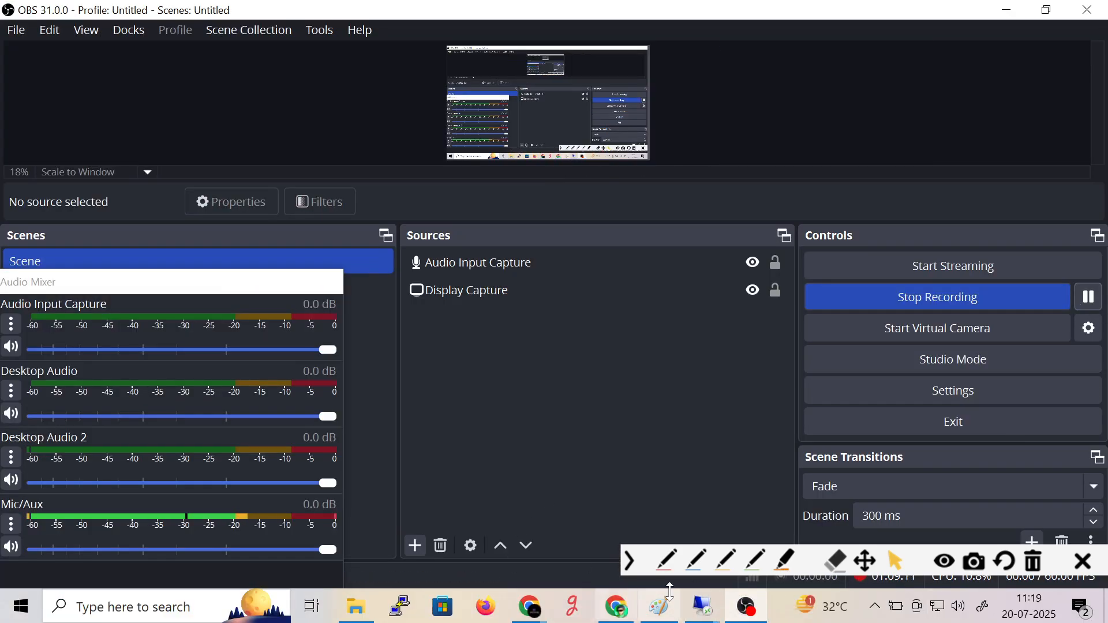
- Restore the full-screen 192.168.1.199 remote session from the taskbar preview
{"action": "mouse_move", "coordinate": [703, 616]}
{"action": "left_click", "coordinate": [805, 521]}
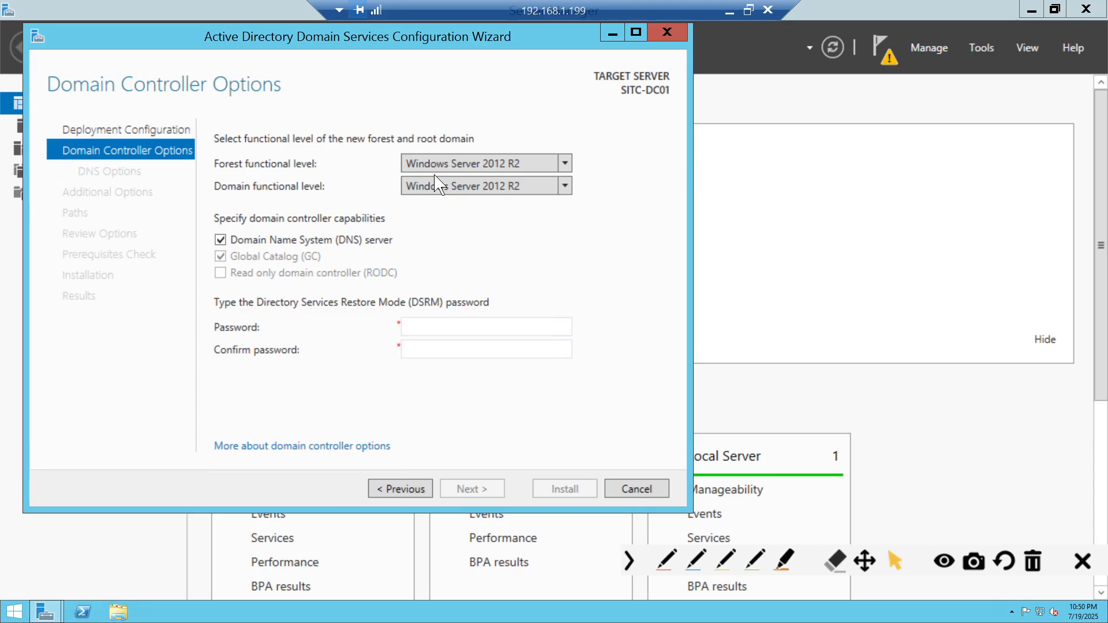
{"action": "left_click", "coordinate": [418, 166]}
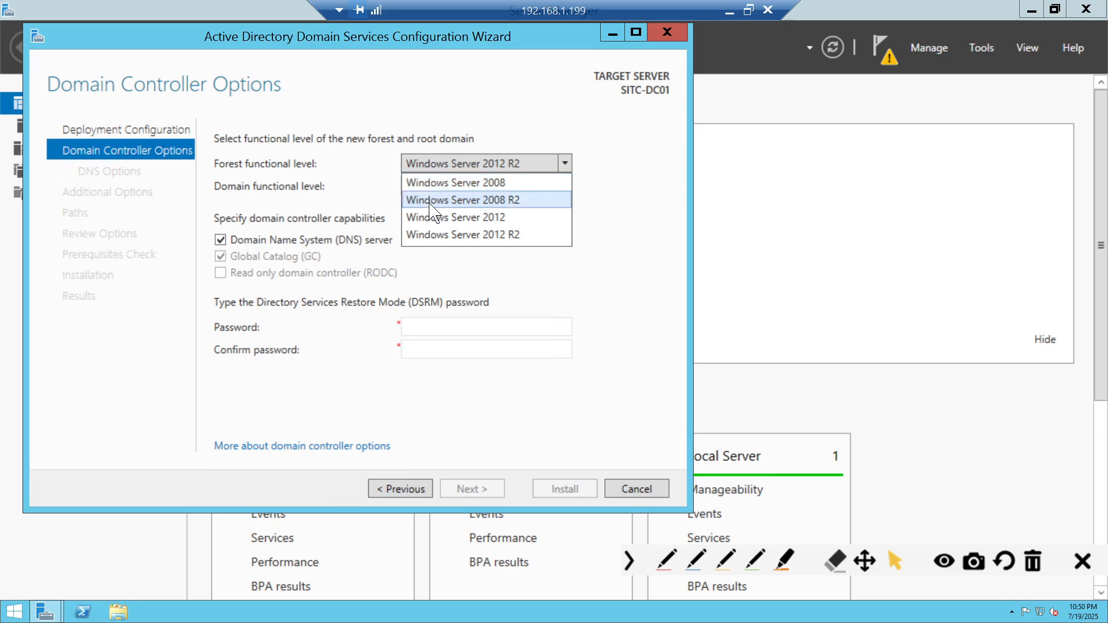
{"action": "left_click", "coordinate": [445, 166]}
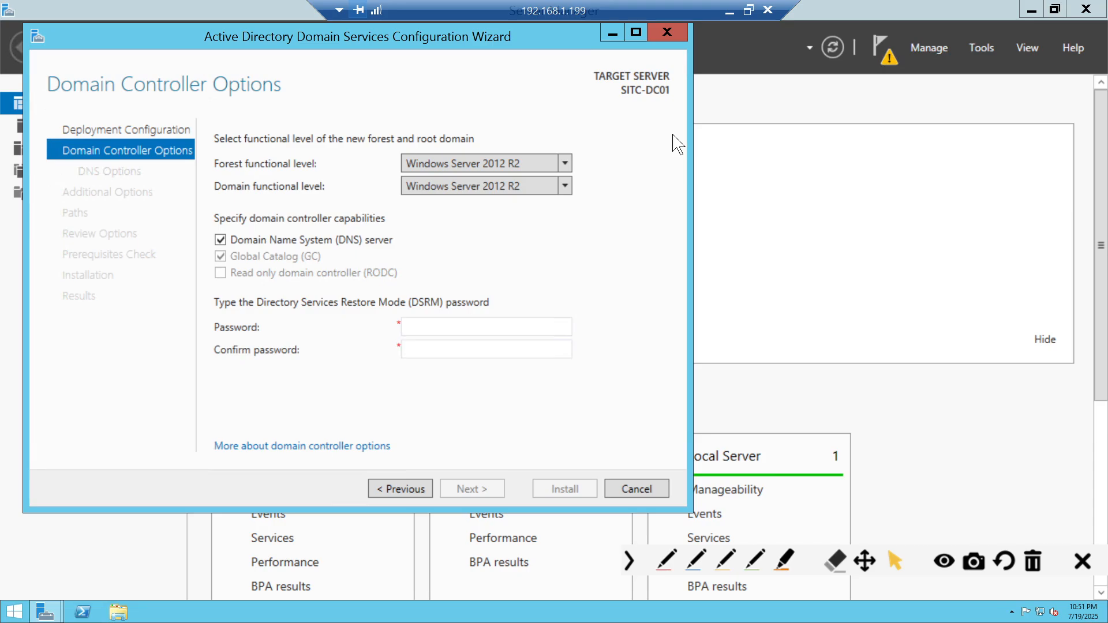
{"action": "left_click", "coordinate": [464, 172]}
{"action": "left_click", "coordinate": [483, 198]}
{"action": "left_click", "coordinate": [483, 189]}
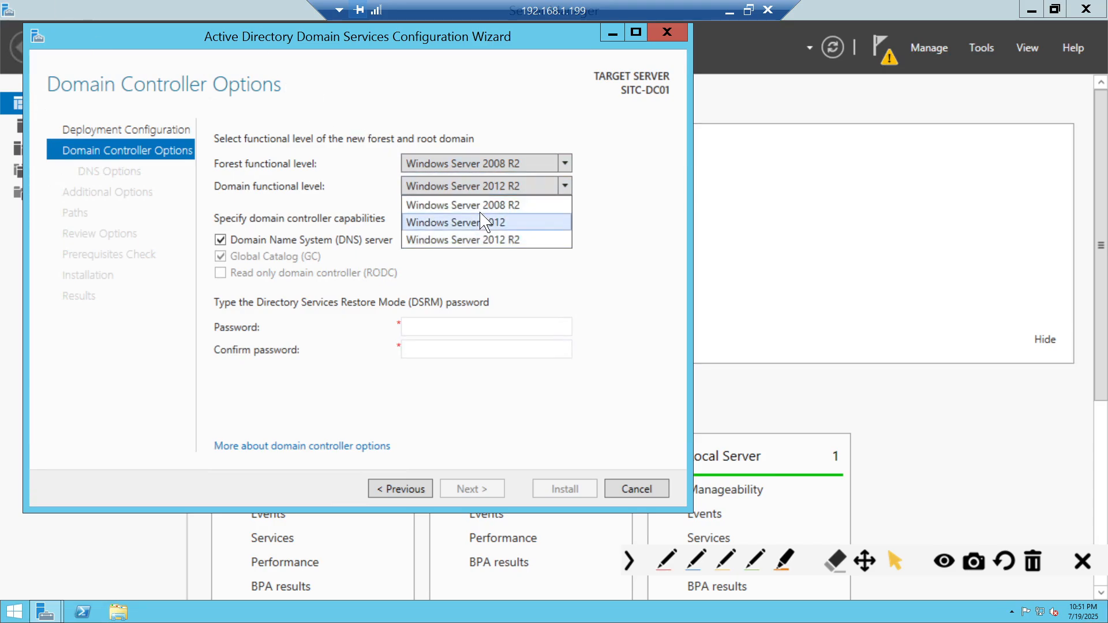
{"action": "left_click", "coordinate": [482, 205]}
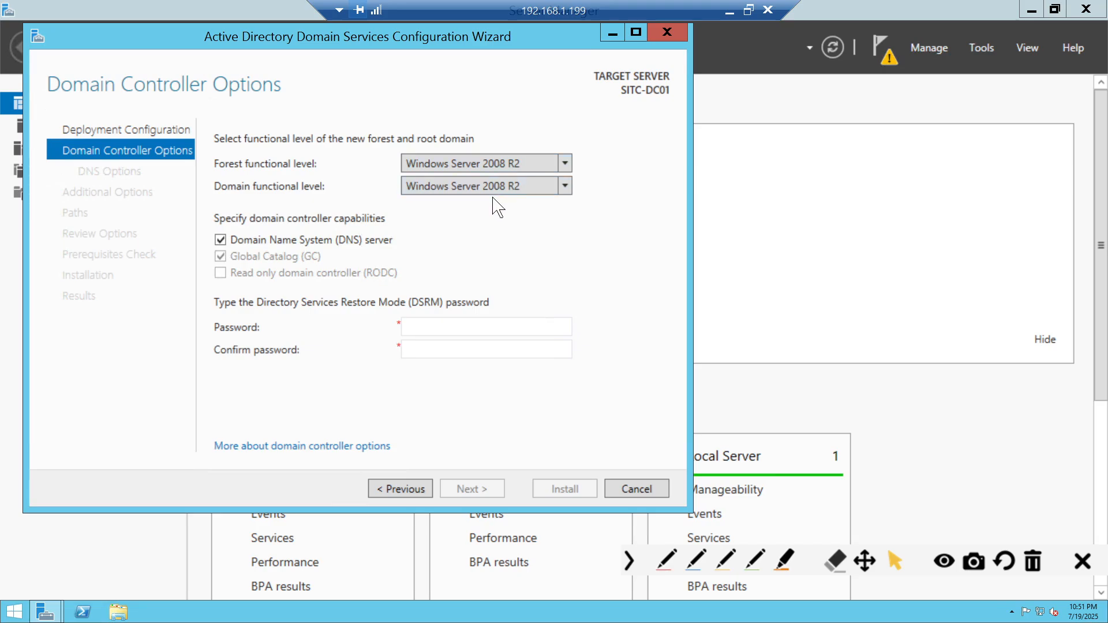
{"action": "left_click", "coordinate": [429, 165]}
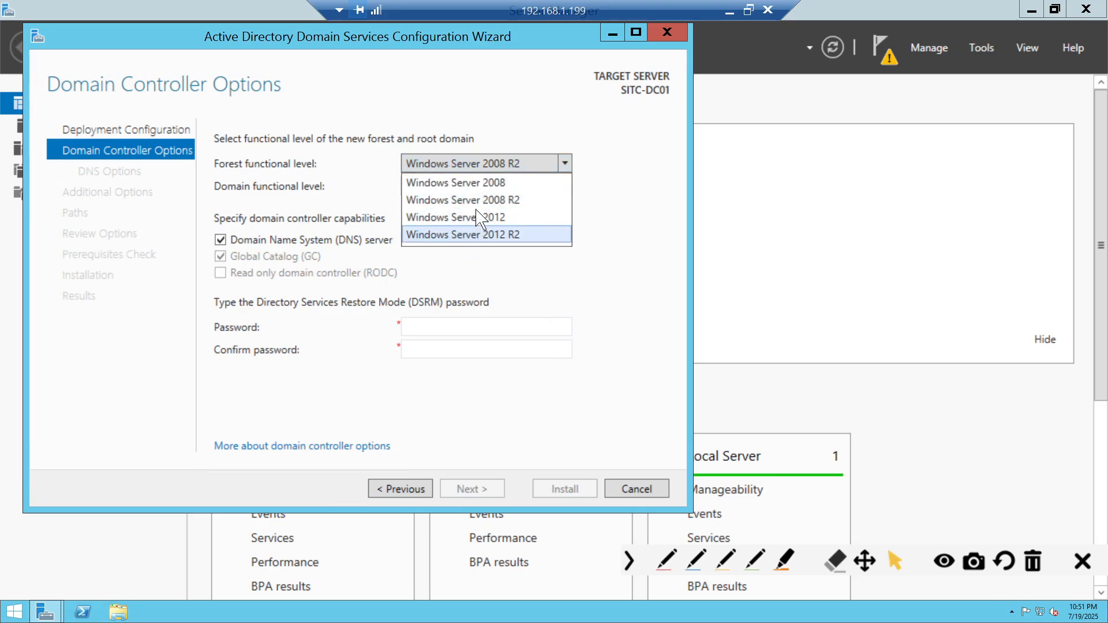
{"action": "left_click", "coordinate": [489, 198]}
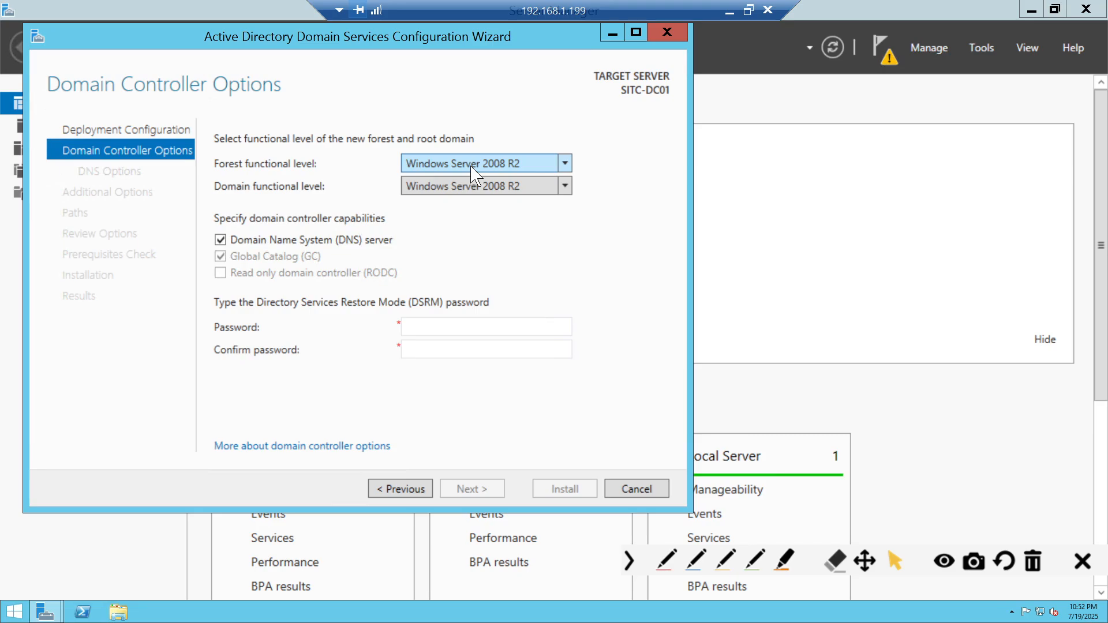
{"action": "left_click", "coordinate": [474, 174]}
{"action": "left_click", "coordinate": [496, 237]}
{"action": "left_click", "coordinate": [500, 194]}
- Keep the domain level at Windows Server 2012 R2 and orange-highlight 'Specify domain controller capabilities'
{"action": "left_click", "coordinate": [512, 209]}
{"action": "left_click", "coordinate": [785, 560]}
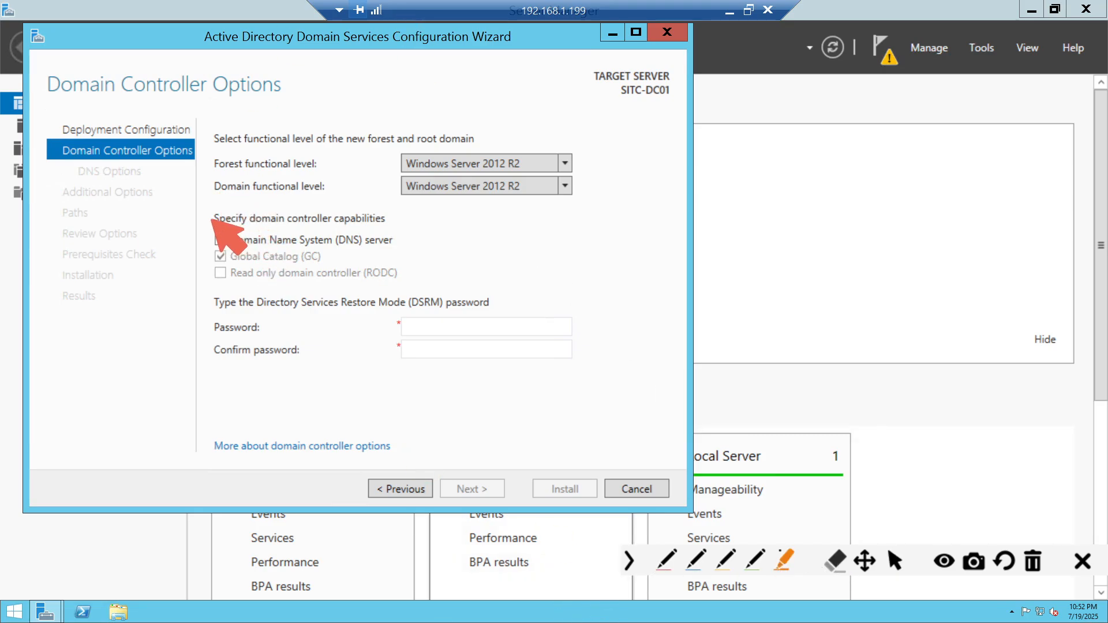
{"action": "left_click_drag", "start_coordinate": [205, 218], "coordinate": [415, 228]}
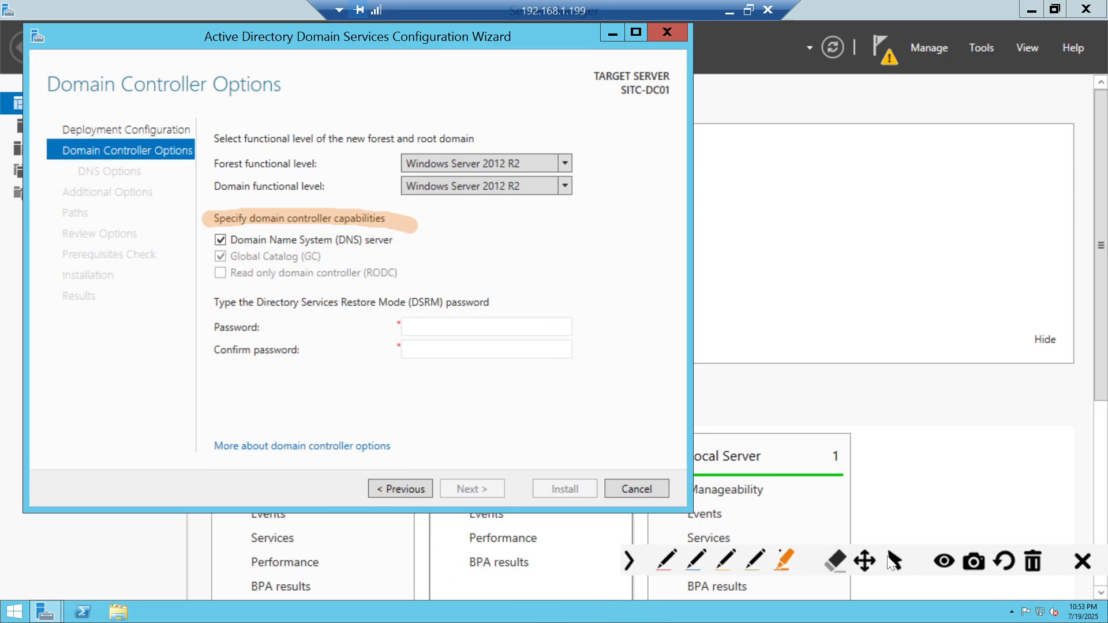
{"action": "left_click", "coordinate": [894, 561]}
{"action": "left_click", "coordinate": [221, 240]}
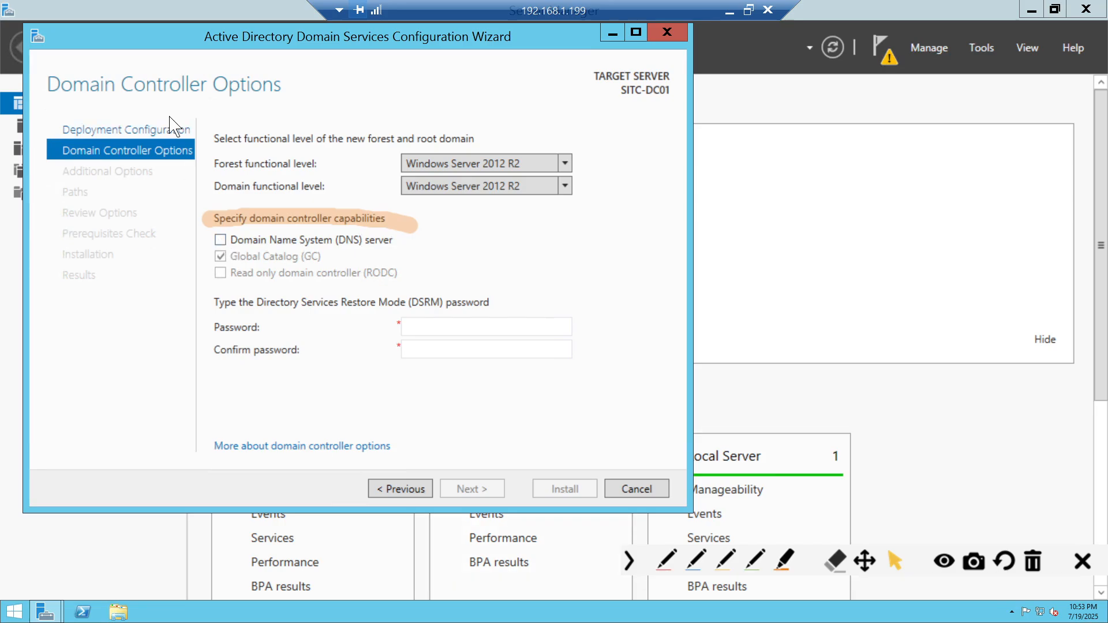
{"action": "left_click", "coordinate": [221, 242]}
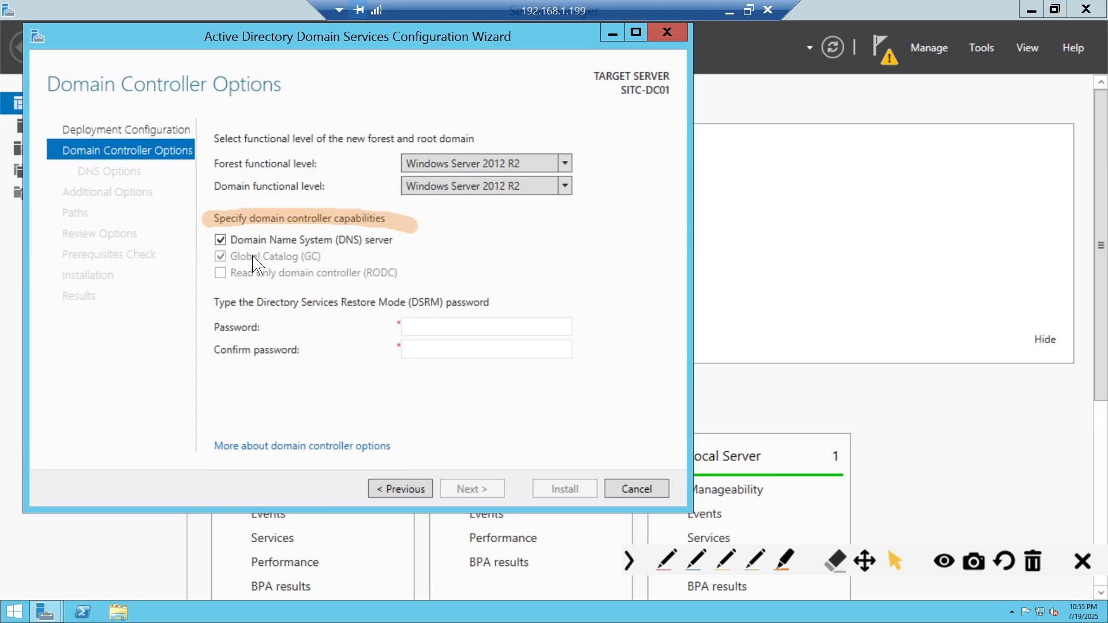
- Toggle DNS server off and back on, then bring up the Windows charms with Windows+C
{"action": "left_click", "coordinate": [222, 241]}
{"action": "left_click", "coordinate": [222, 242]}
{"action": "key", "text": "super+c"}
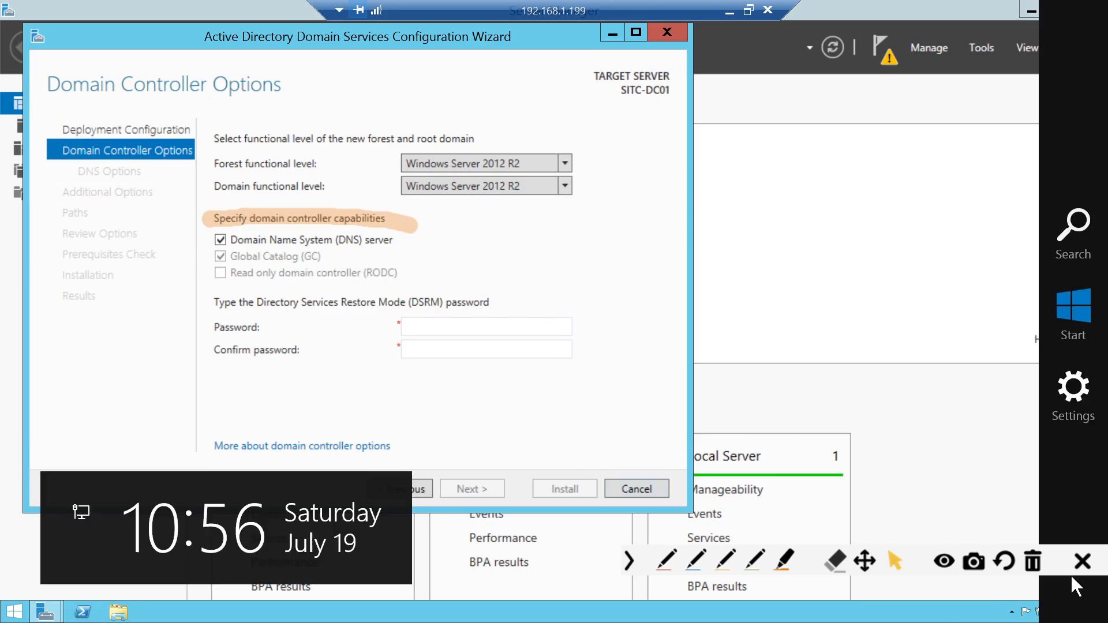
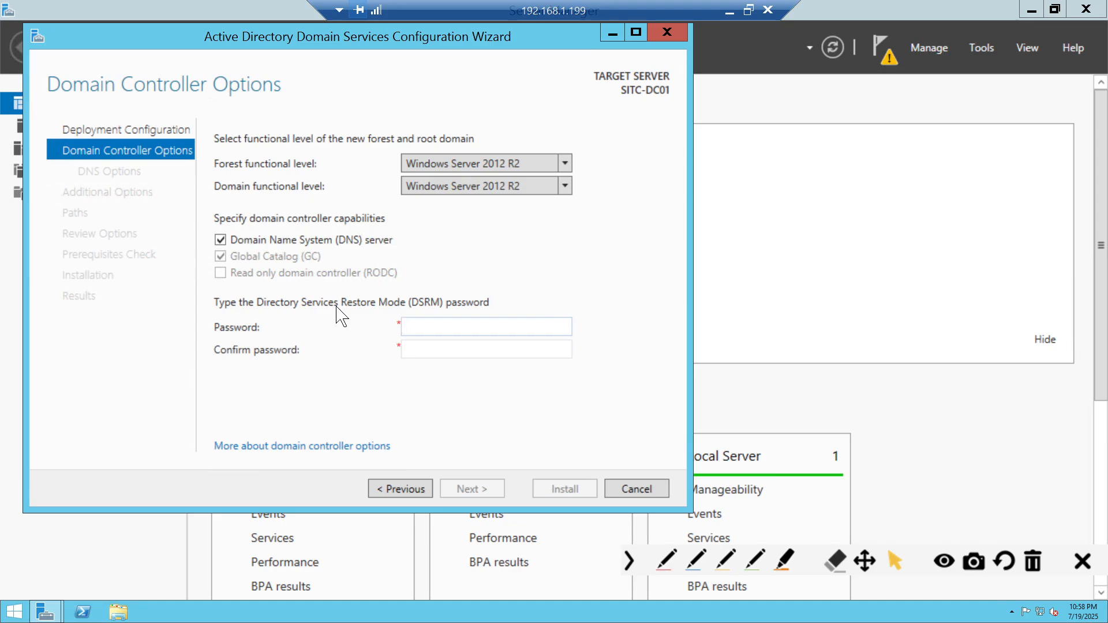
- Enter the Directory Services Restore Mode password in the Password and Confirm password fields
{"action": "type", "text": "Password1"}
{"action": "key", "text": "Tab"}
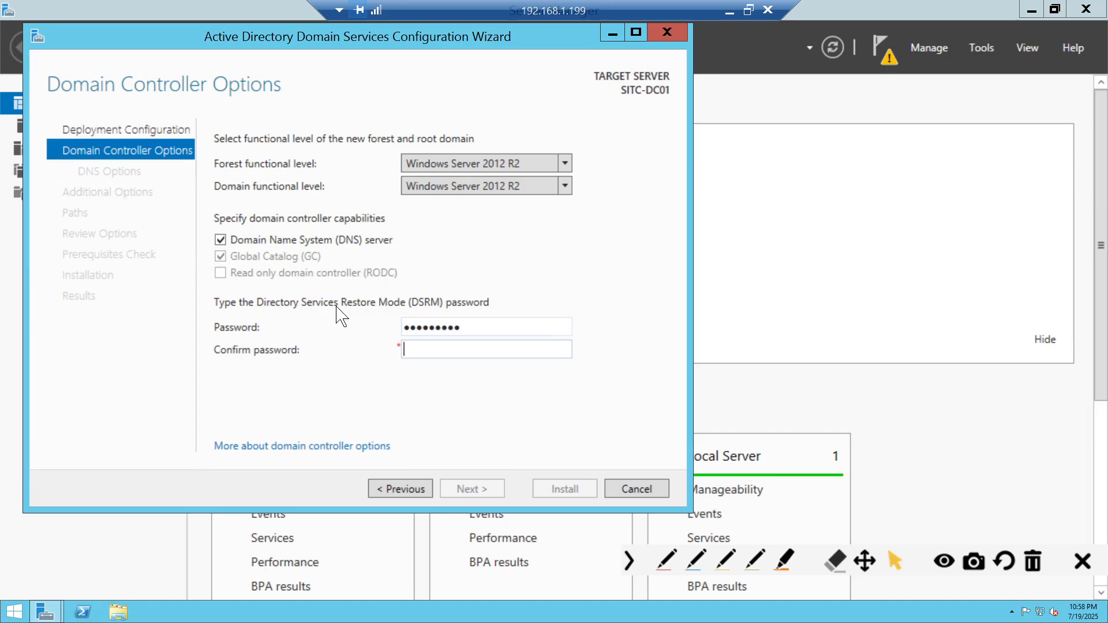
{"action": "type", "text": "Password1"}
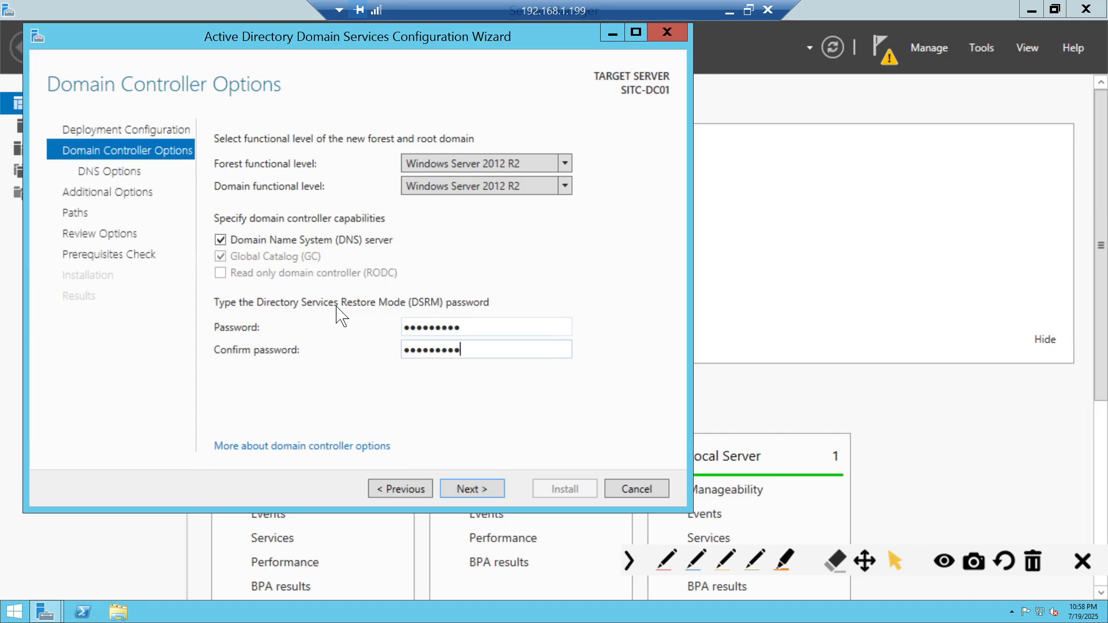
{"action": "key", "text": "shift+Tab"}
{"action": "key", "text": "ctrl+a"}
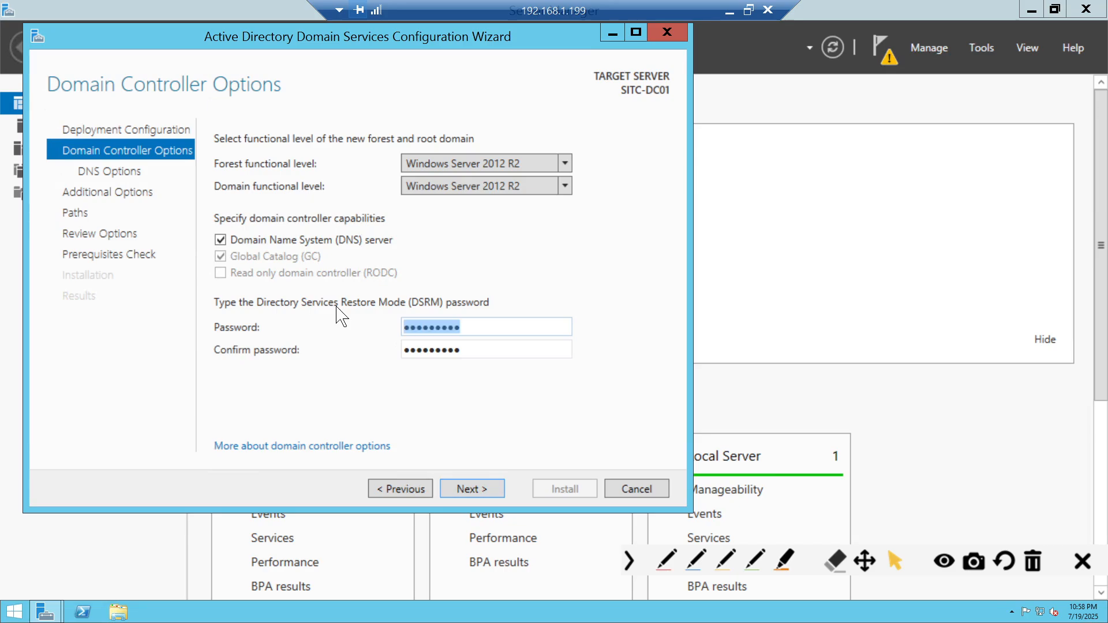
{"action": "type", "text": "Password1"}
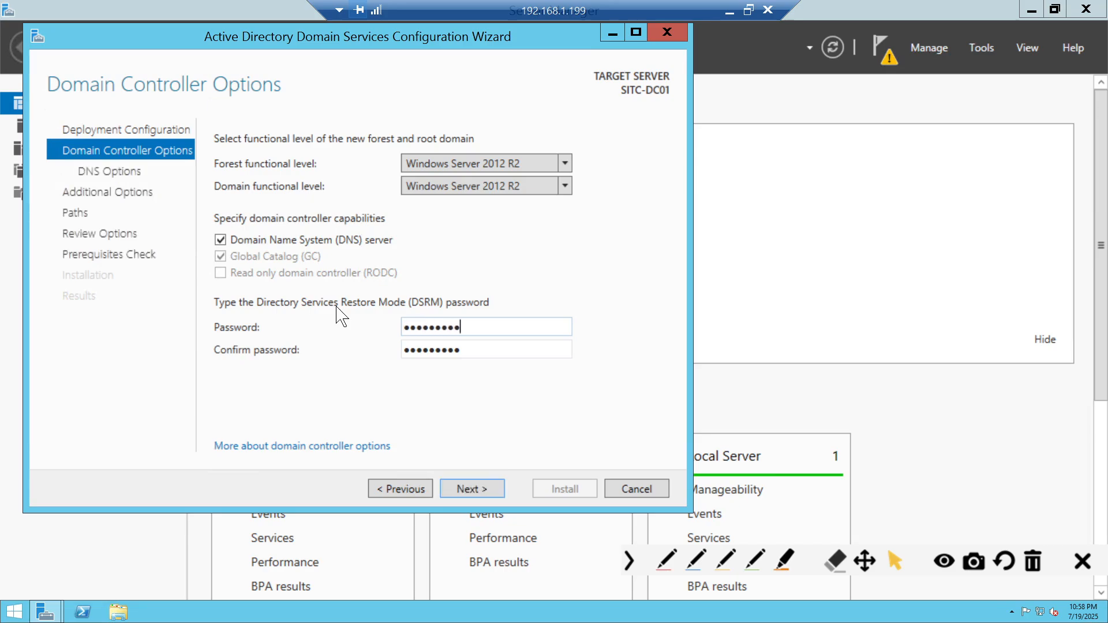
{"action": "key", "text": "Tab"}
{"action": "type", "text": "Password1"}
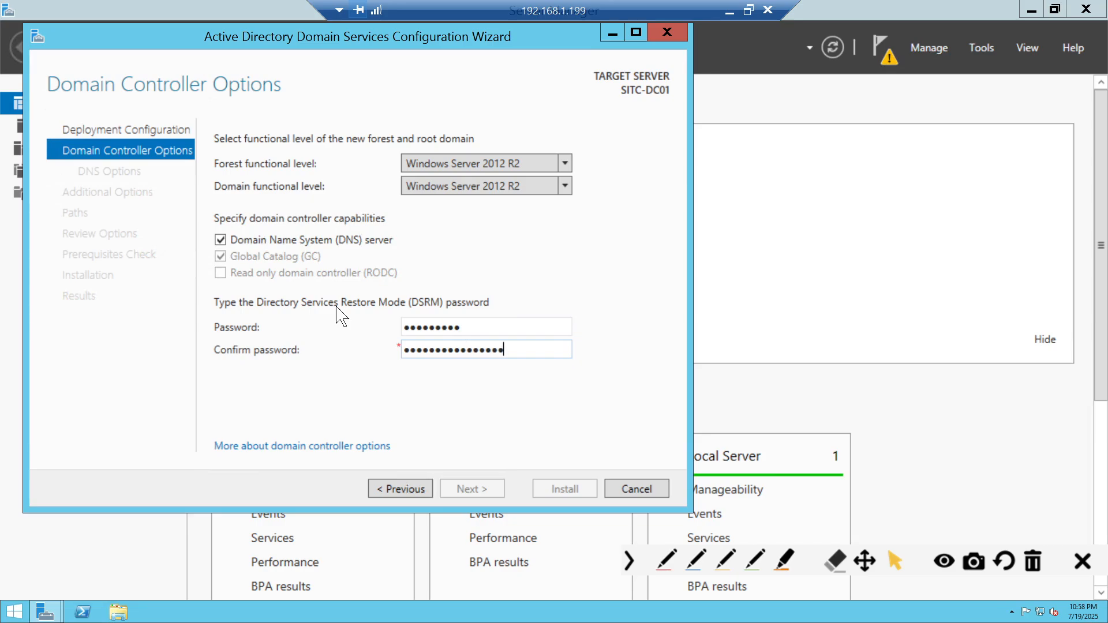
- Retype the DSRM password and replace the over-long confirmation so both match, advancing to DNS Options
{"action": "key", "text": "shift+Tab"}
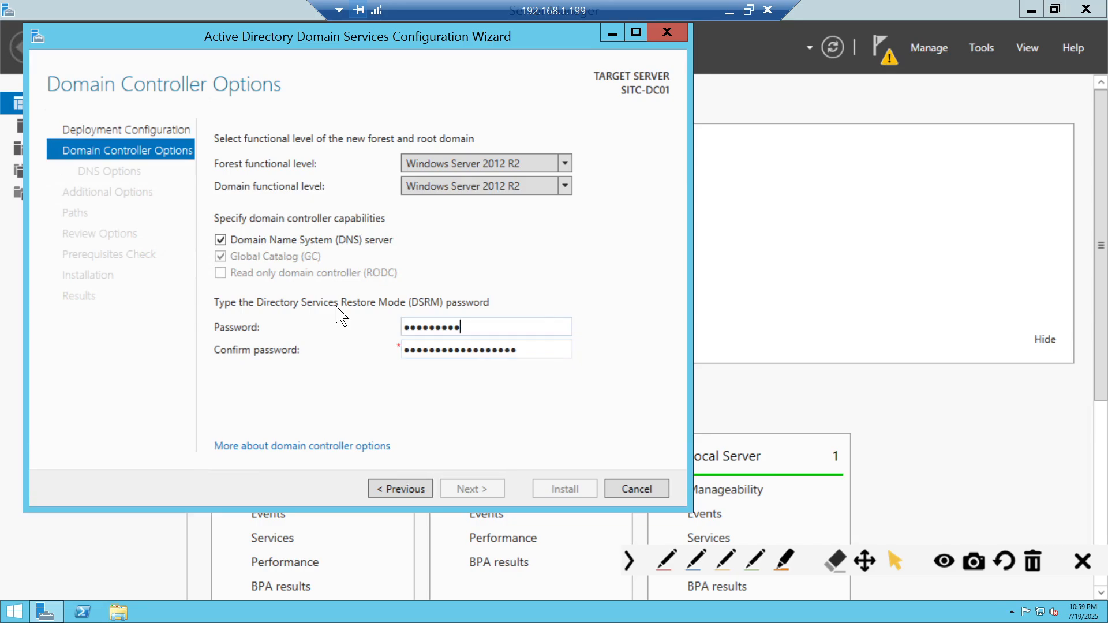
{"action": "key", "text": "ctrl+a"}
{"action": "type", "text": "Password1"}
{"action": "key", "text": "Tab"}
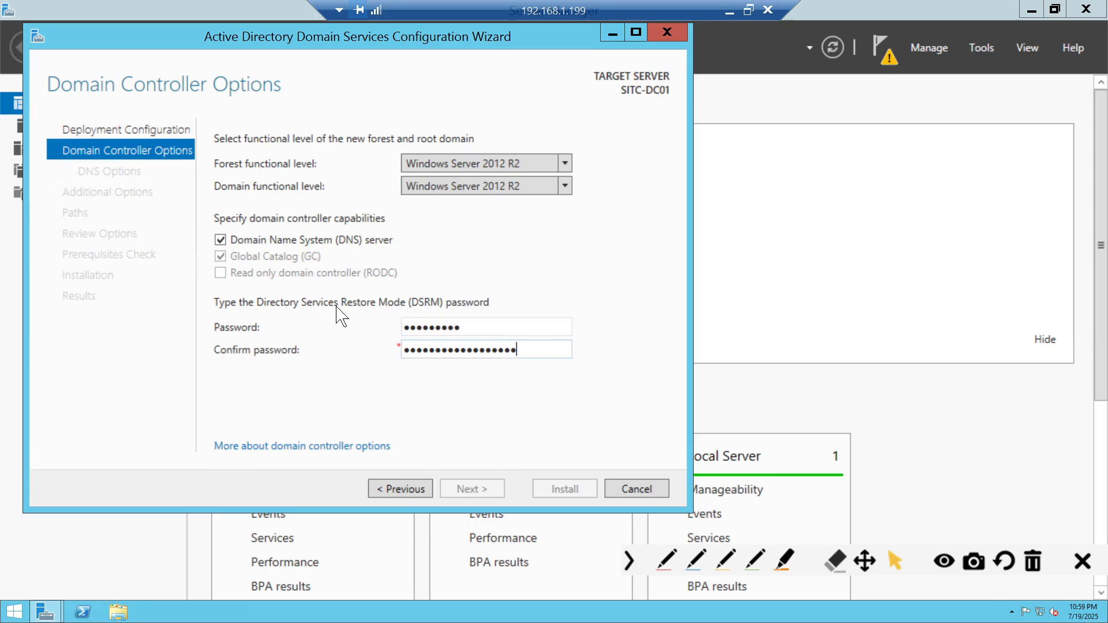
{"action": "key", "text": "ctrl+a"}
{"action": "type", "text": "Password1"}
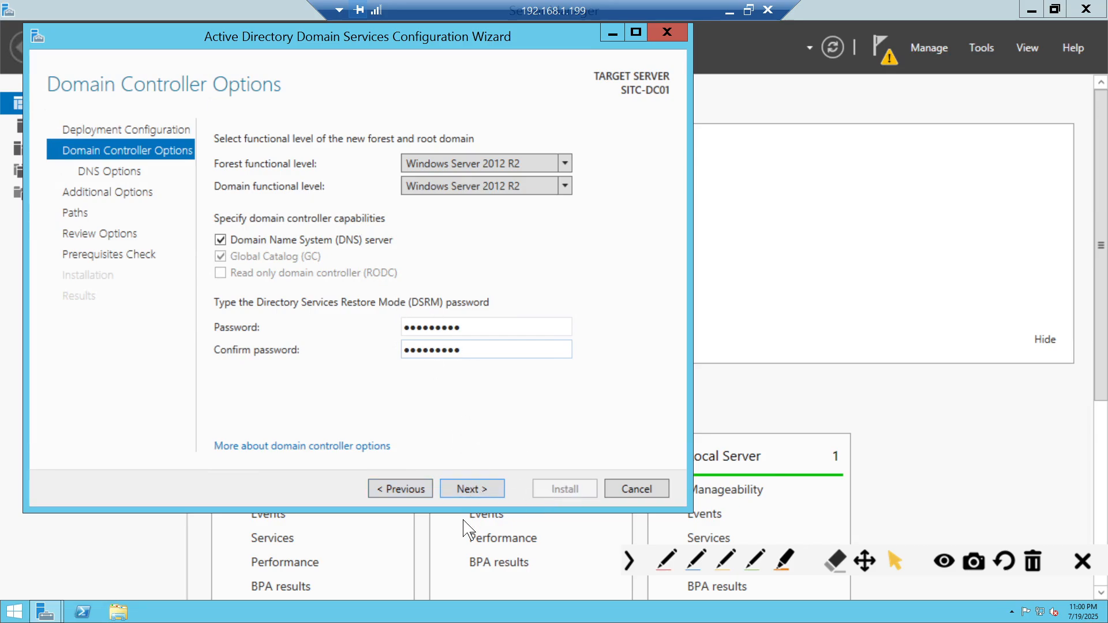
{"action": "left_click", "coordinate": [474, 489]}
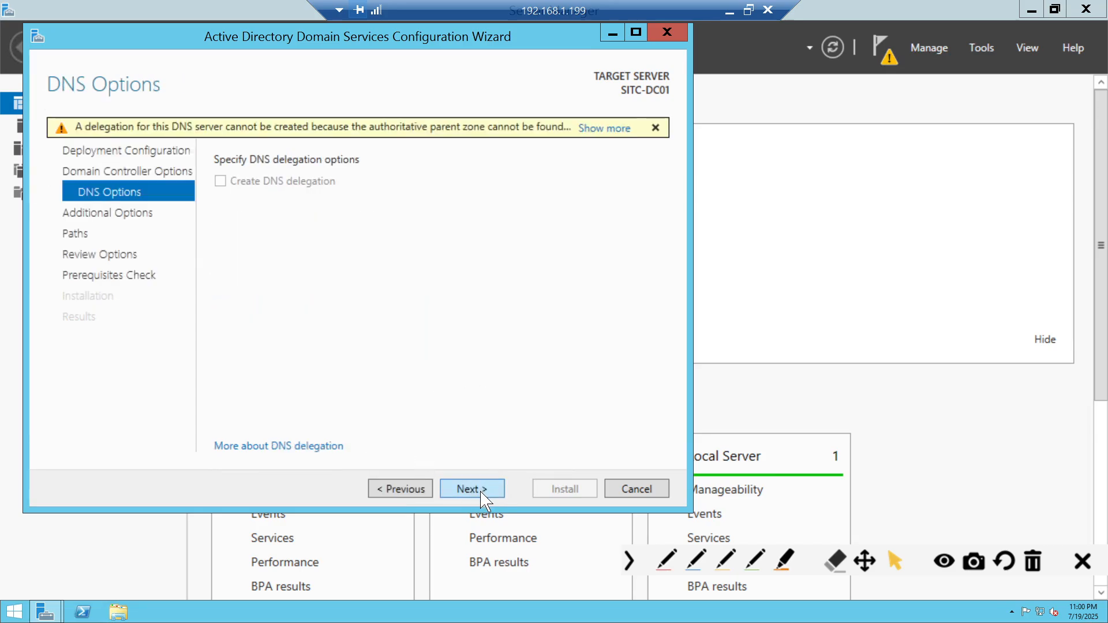
- Accept the DNS options and the NetBIOS domain name SITC, advancing to Paths
{"action": "left_click", "coordinate": [483, 492]}
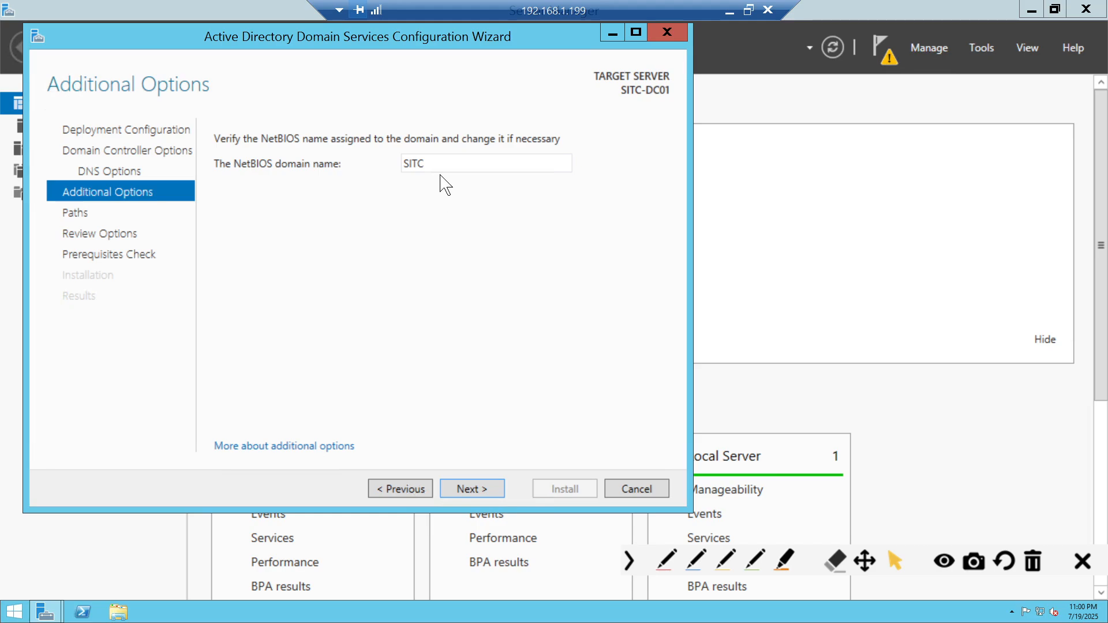
{"action": "left_click_drag", "start_coordinate": [439, 166], "coordinate": [211, 165]}
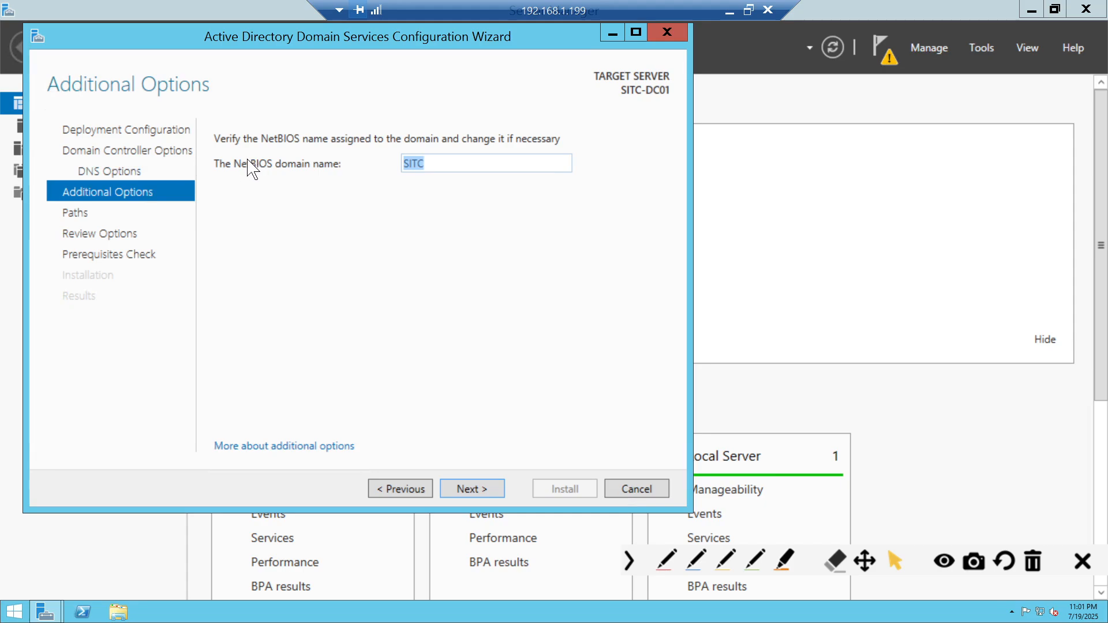
{"action": "left_click", "coordinate": [485, 490]}
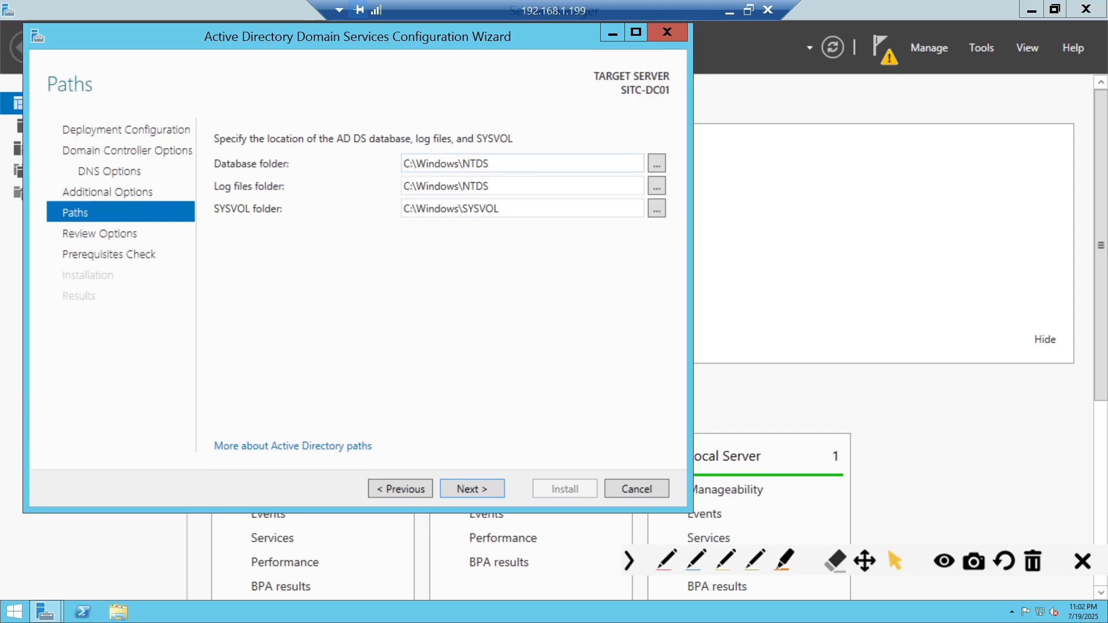
{"action": "left_click_drag", "start_coordinate": [509, 187], "coordinate": [254, 179]}
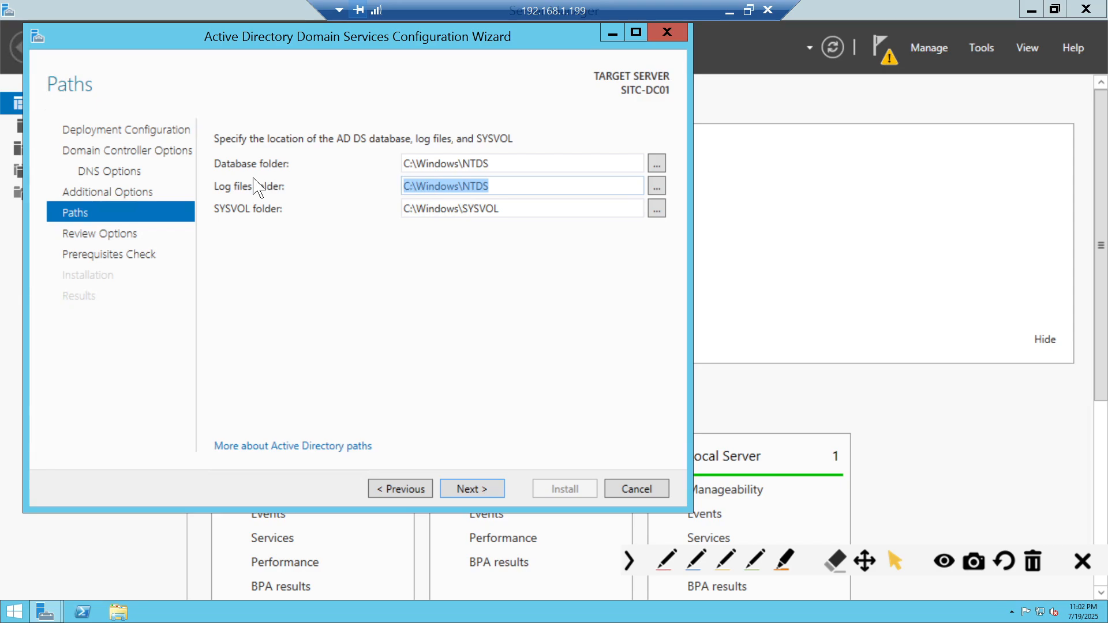
{"action": "left_click", "coordinate": [222, 217]}
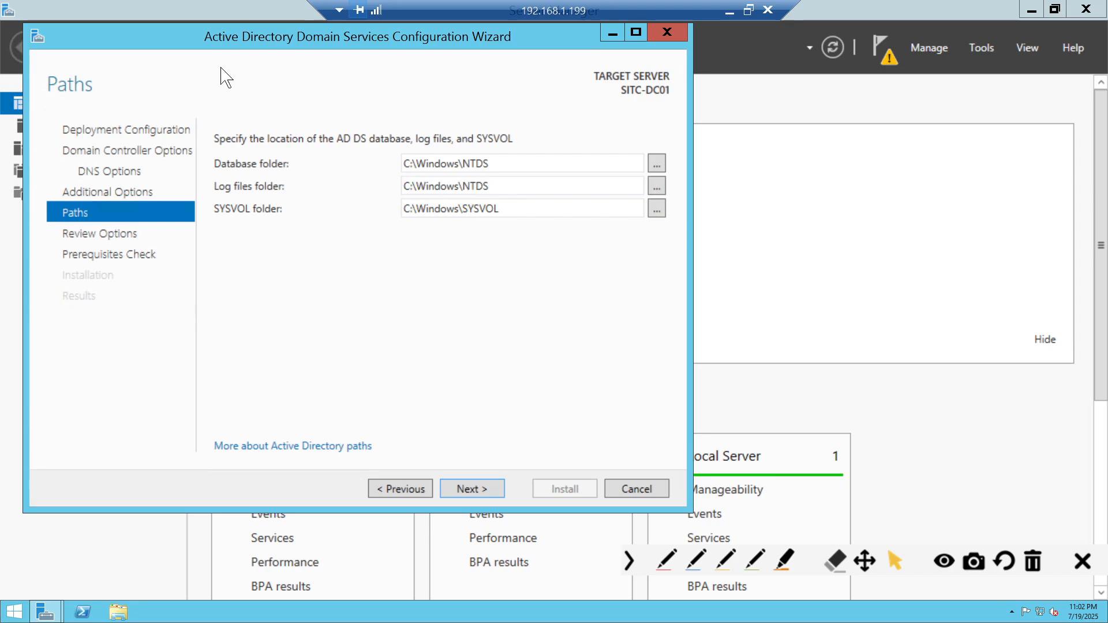
- On Review Options, highlight the sitc.local domain and the Windows Server 2012 R2 forest and domain levels
{"action": "left_click", "coordinate": [462, 491]}
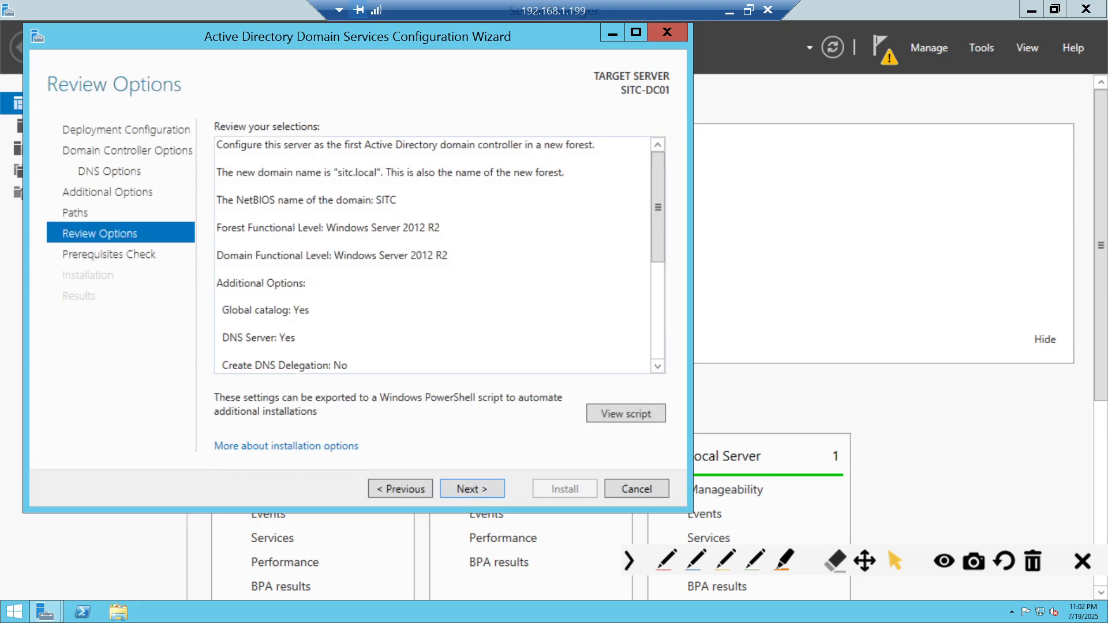
{"action": "key", "text": "ctrl+a"}
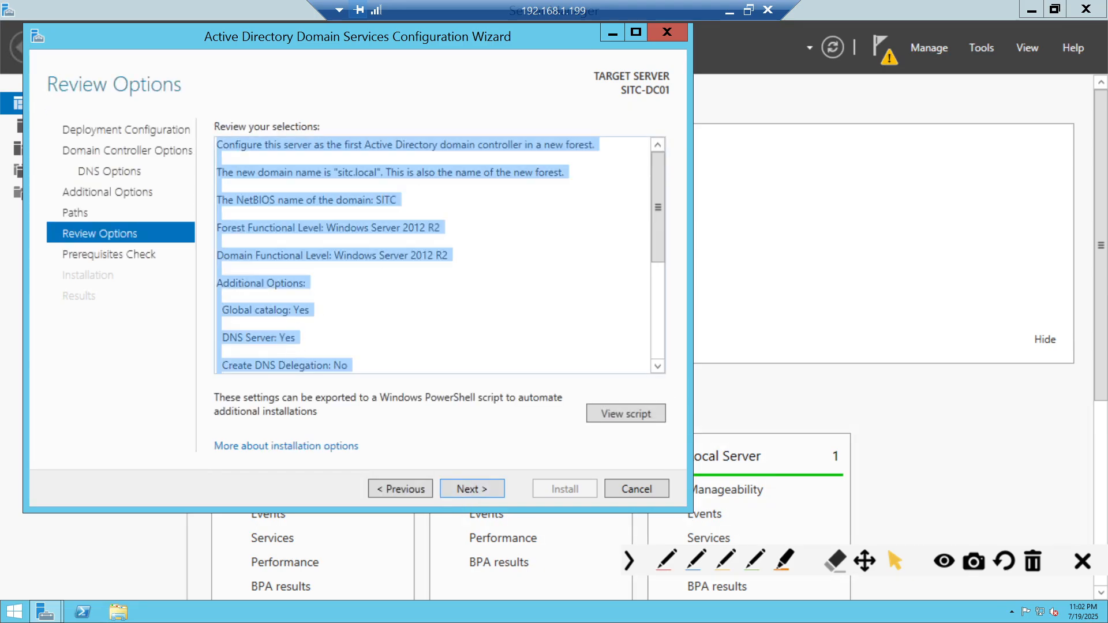
{"action": "left_click", "coordinate": [432, 200]}
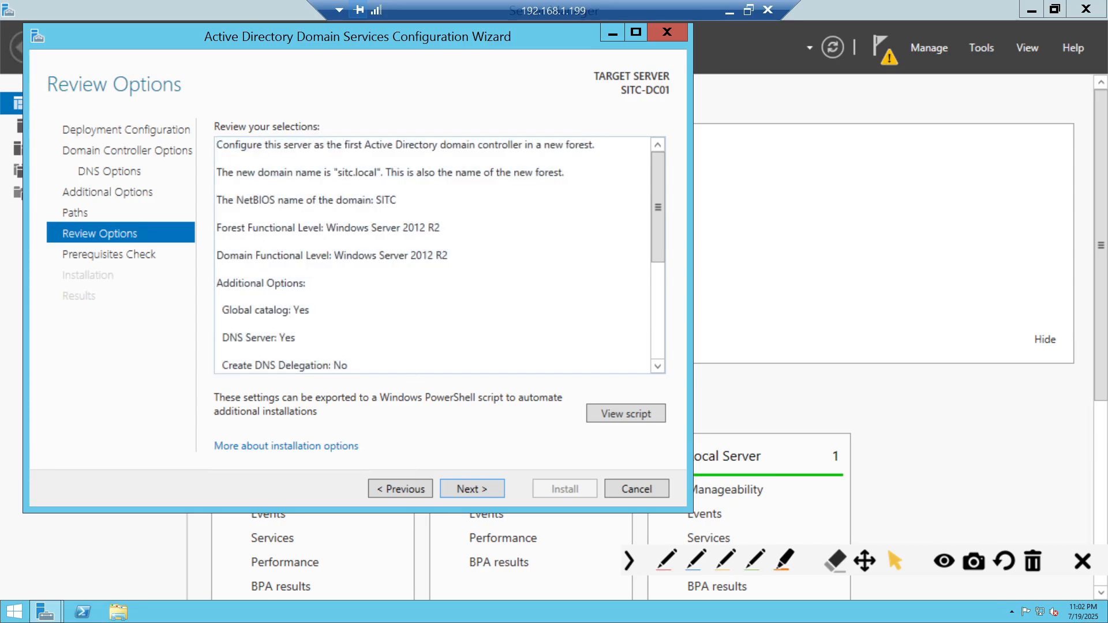
{"action": "left_click_drag", "start_coordinate": [332, 173], "coordinate": [397, 199]}
{"action": "left_click_drag", "start_coordinate": [231, 228], "coordinate": [319, 227]}
{"action": "left_click_drag", "start_coordinate": [246, 255], "coordinate": [289, 255]}
{"action": "left_click_drag", "start_coordinate": [403, 227], "coordinate": [449, 255]}
- Scroll the summary to check Global catalog Yes, DNS Server Yes, no DNS delegation, and folder paths
{"action": "scroll", "coordinate": [433, 254], "scroll_direction": "down", "scroll_amount": 1}
{"action": "left_click_drag", "start_coordinate": [238, 269], "coordinate": [310, 268]}
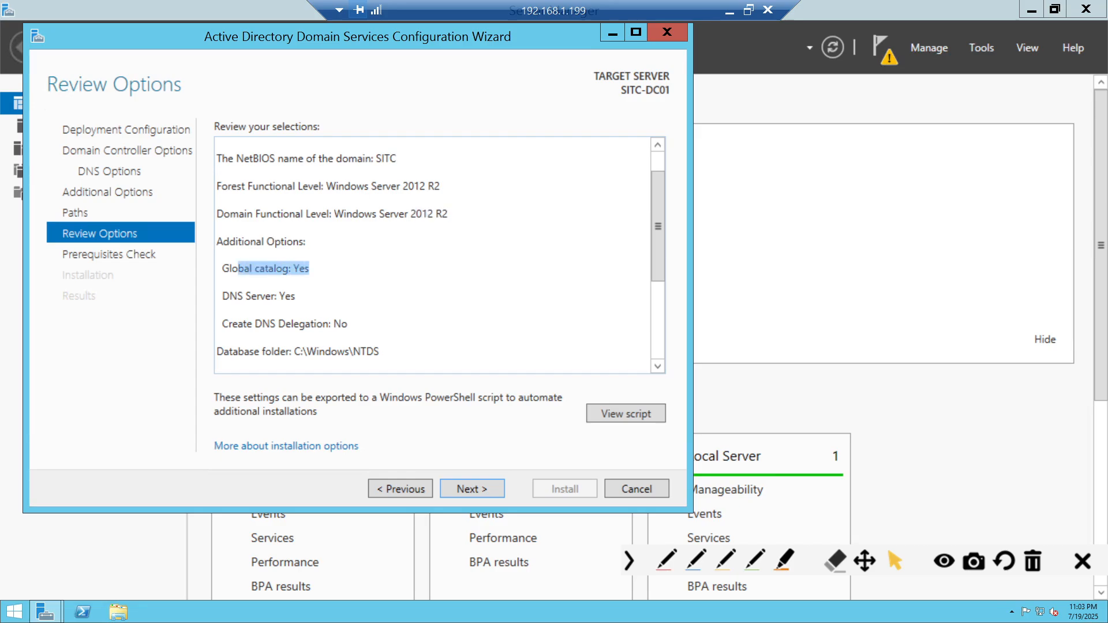
{"action": "left_click_drag", "start_coordinate": [230, 296], "coordinate": [295, 295]}
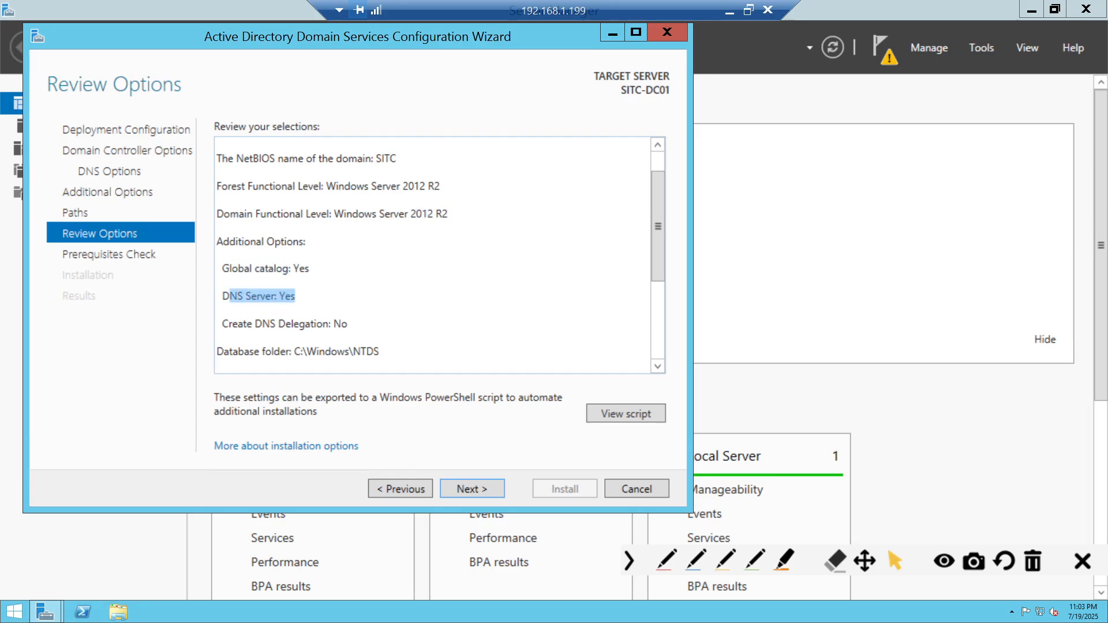
{"action": "left_click_drag", "start_coordinate": [238, 324], "coordinate": [348, 324]}
{"action": "scroll", "coordinate": [348, 324], "scroll_direction": "down", "scroll_amount": 1}
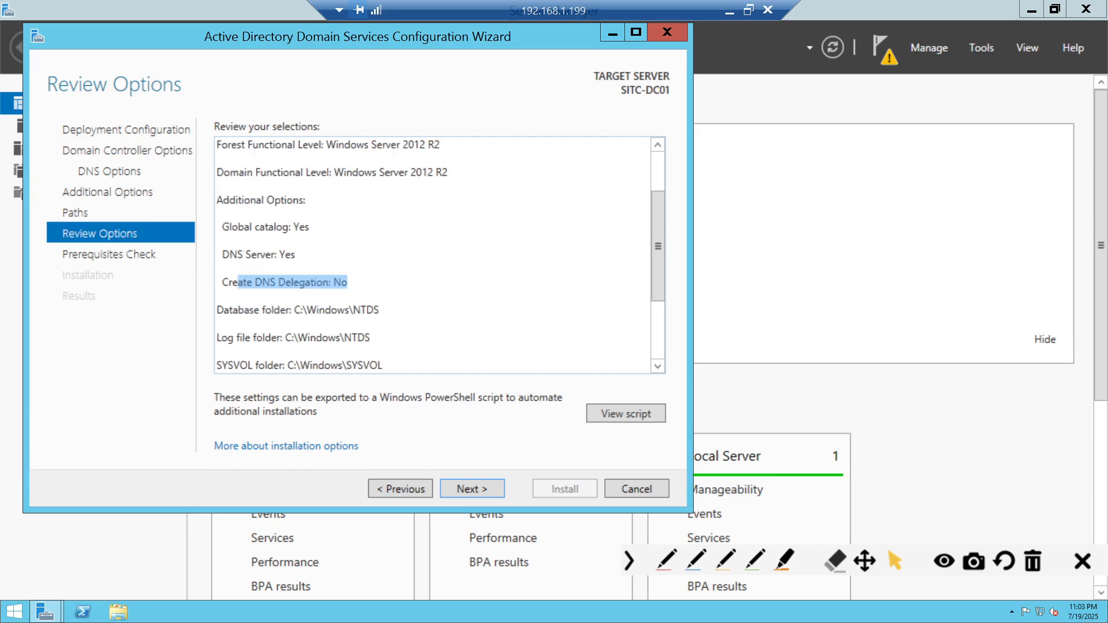
{"action": "scroll", "coordinate": [433, 254], "scroll_direction": "down", "scroll_amount": 2}
{"action": "left_click_drag", "start_coordinate": [229, 227], "coordinate": [387, 283]}
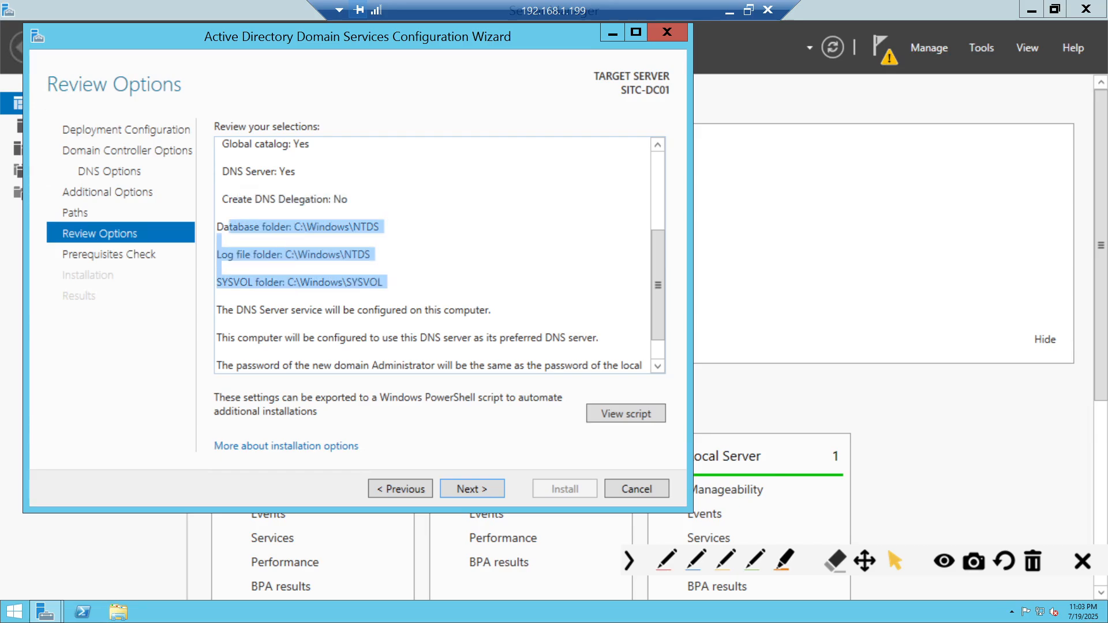
{"action": "scroll", "coordinate": [387, 283], "scroll_direction": "down", "scroll_amount": 1}
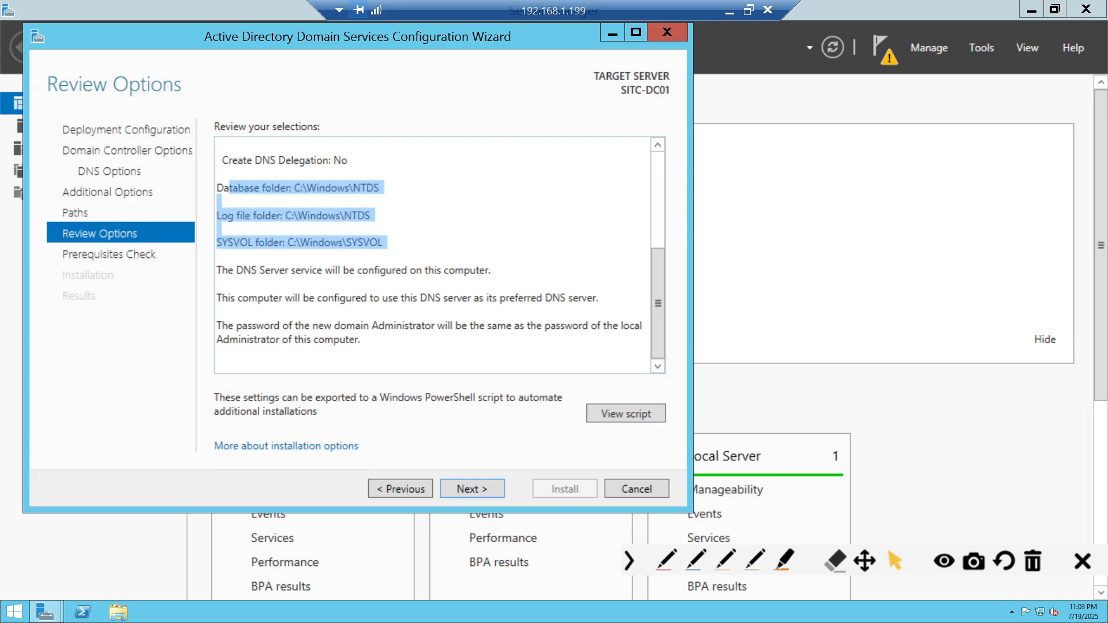
{"action": "scroll", "coordinate": [416, 317], "scroll_direction": "up", "scroll_amount": 5}
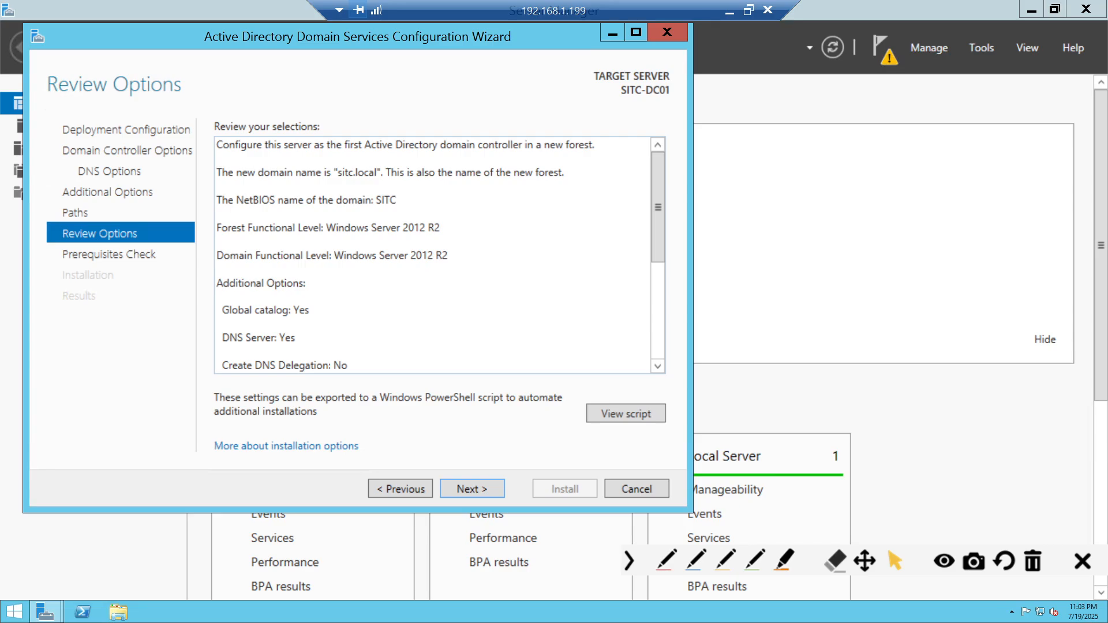
- Pass the prerequisites check and install AD DS to promote SITC-DC01
{"action": "left_click", "coordinate": [491, 489]}
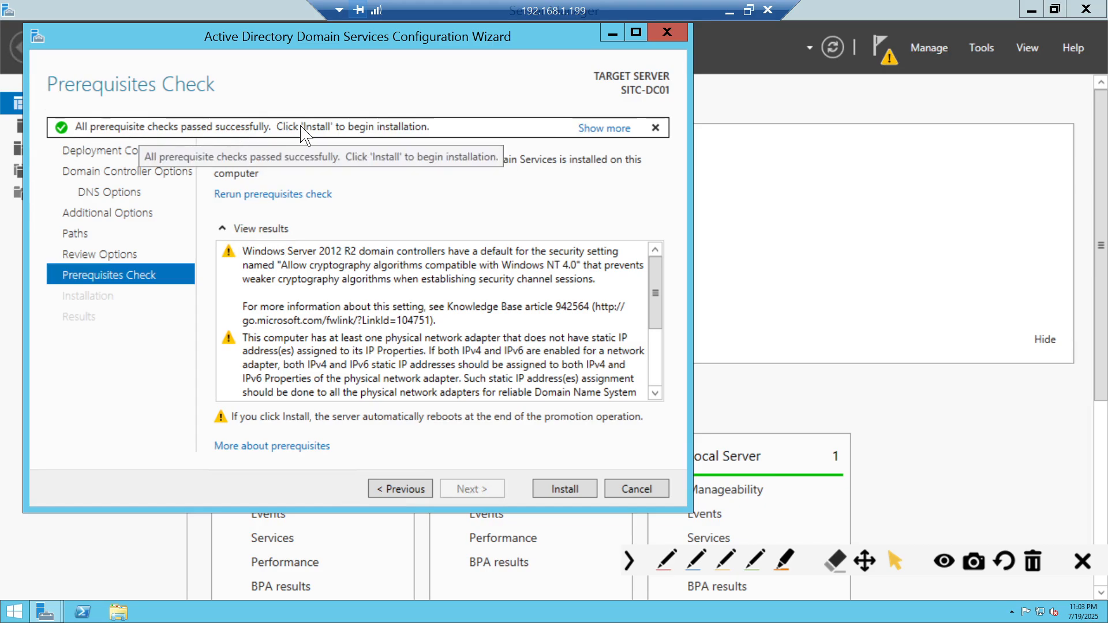
{"action": "left_click", "coordinate": [579, 492]}
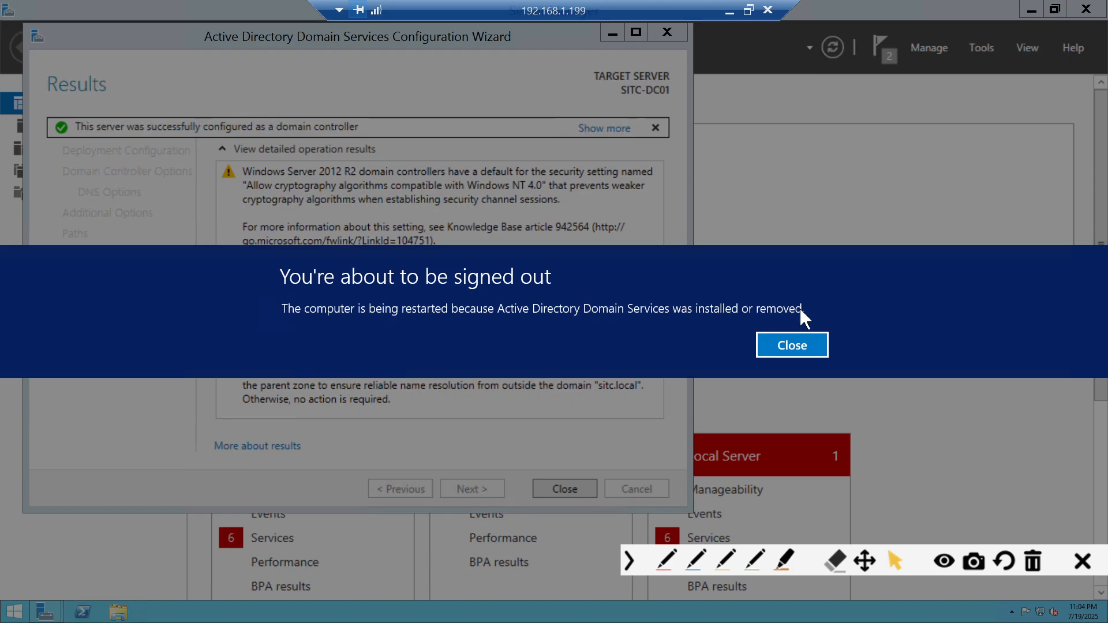
- Close the 'You're about to be signed out' restart notice
{"action": "left_click", "coordinate": [797, 347]}
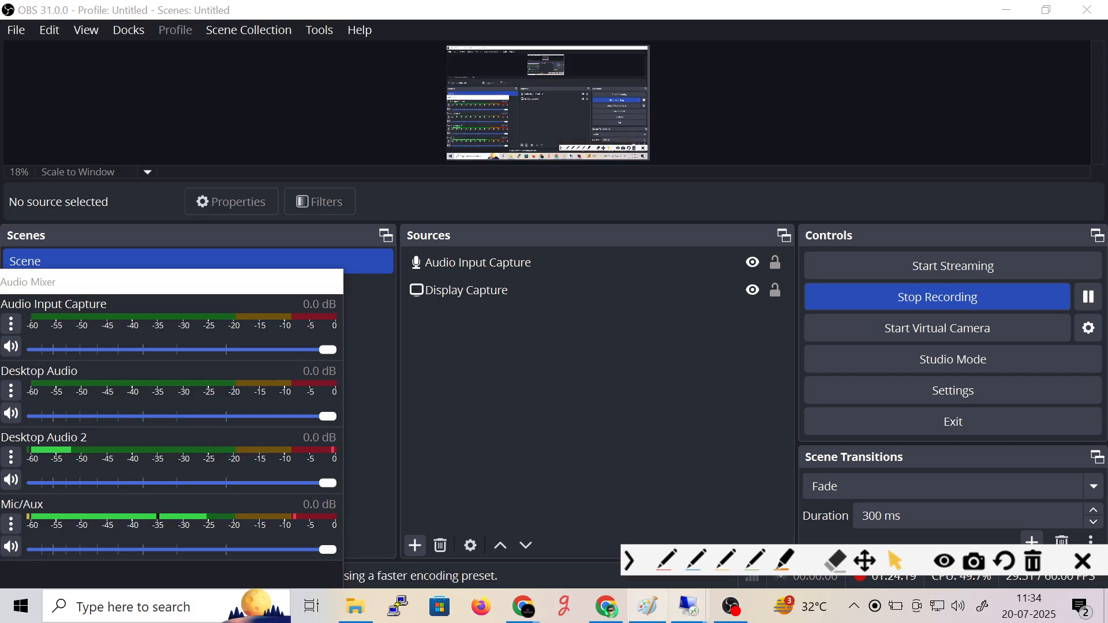
- Check the restarting 192.168.1.10 session, then minimize it to return to OBS
{"action": "mouse_move", "coordinate": [698, 617]}
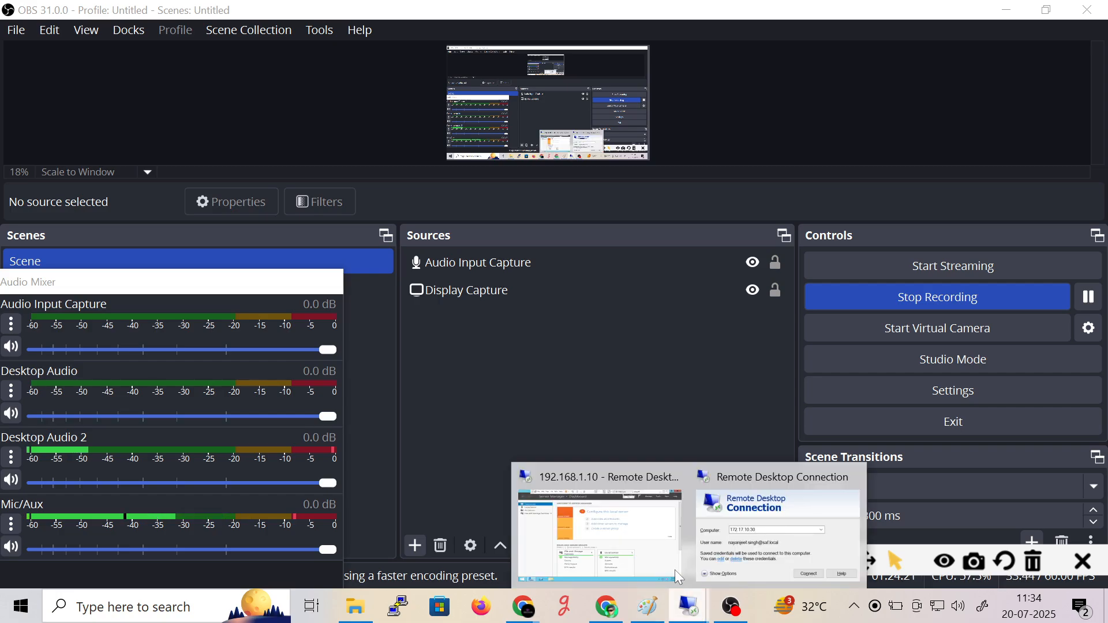
{"action": "left_click", "coordinate": [644, 565]}
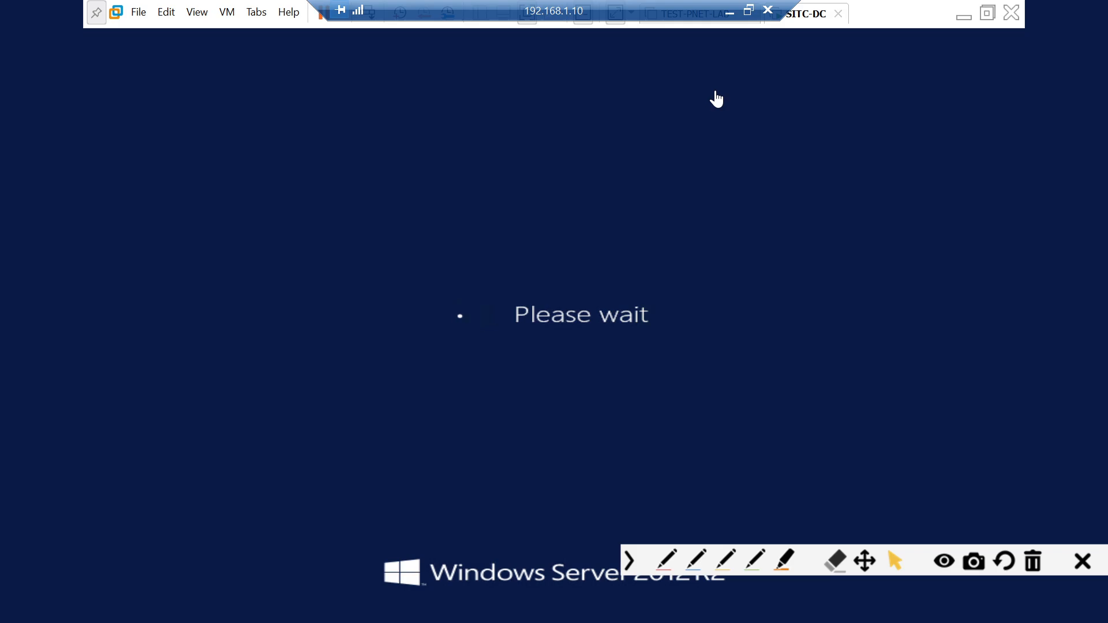
{"action": "left_click", "coordinate": [729, 12]}
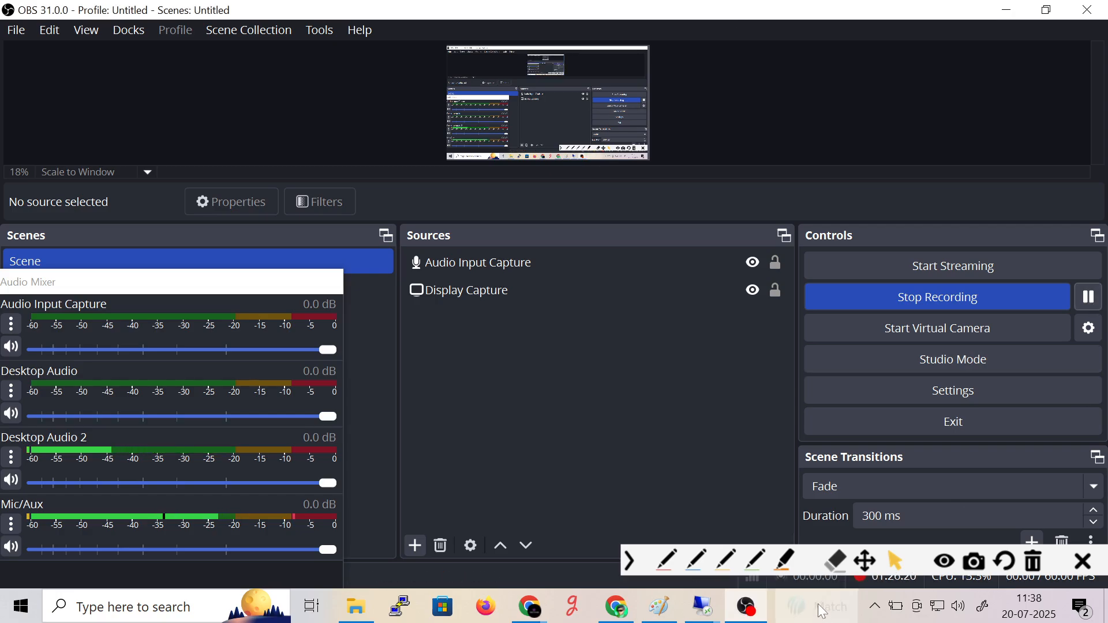
{"action": "left_click", "coordinate": [702, 606]}
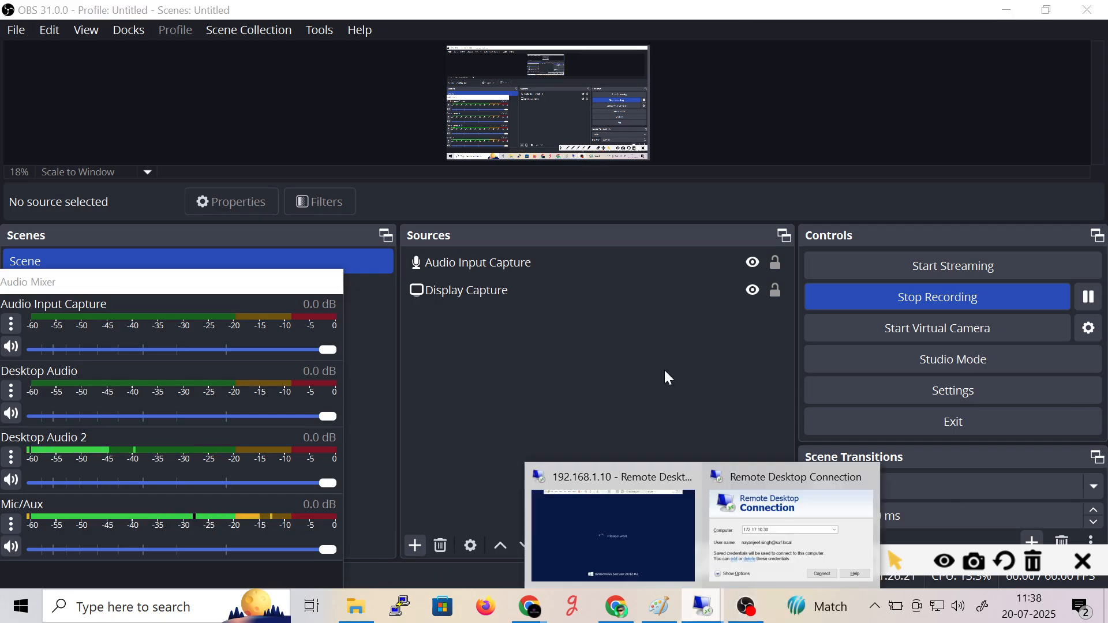
{"action": "left_click", "coordinate": [626, 546]}
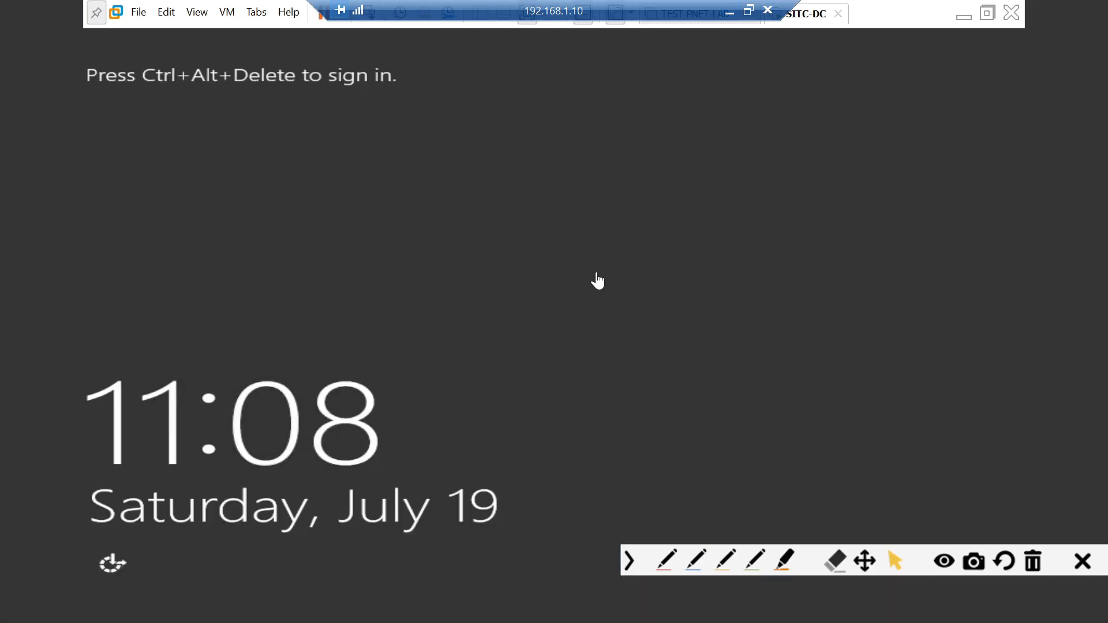
{"action": "left_click", "coordinate": [728, 10]}
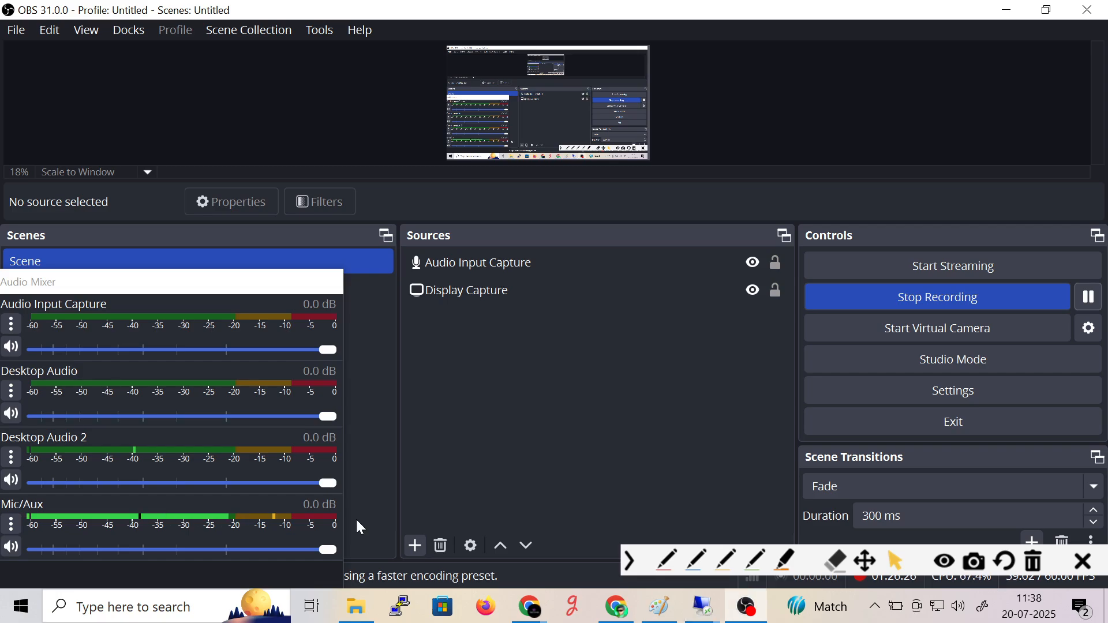
- Launch mstsc and start connecting to 192.168.1.199
{"action": "key", "text": "super+r"}
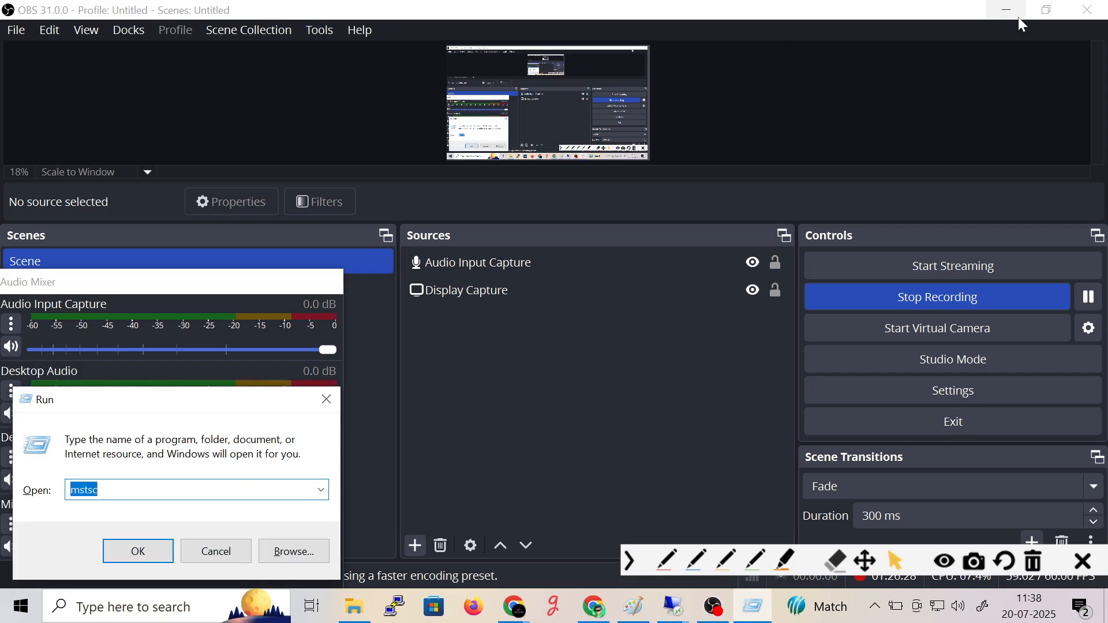
{"action": "left_click", "coordinate": [1007, 10]}
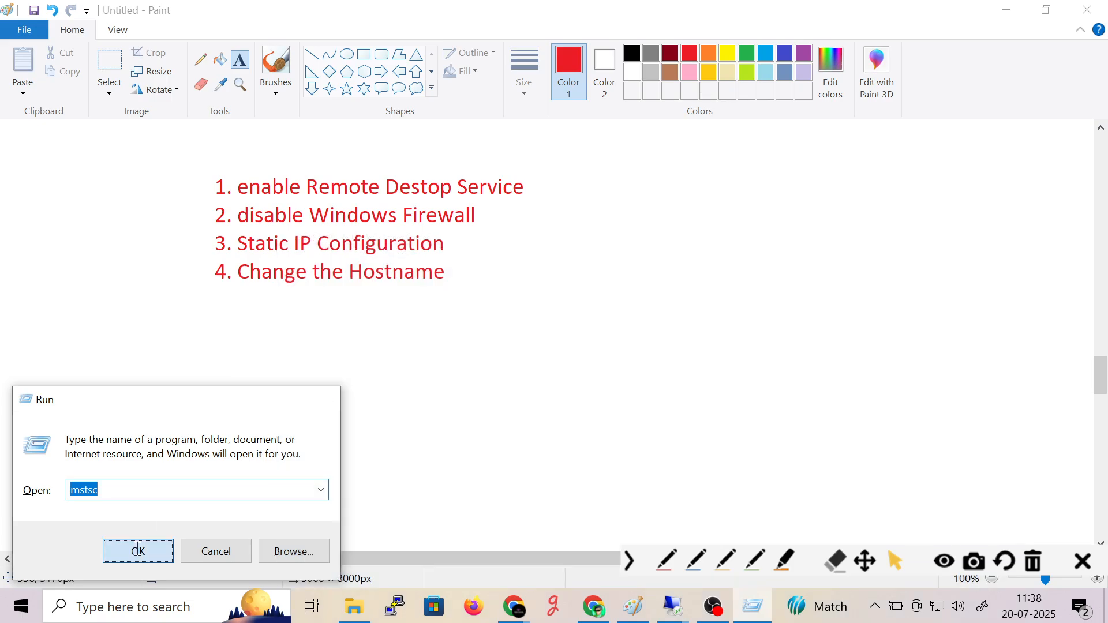
{"action": "left_click", "coordinate": [138, 549]}
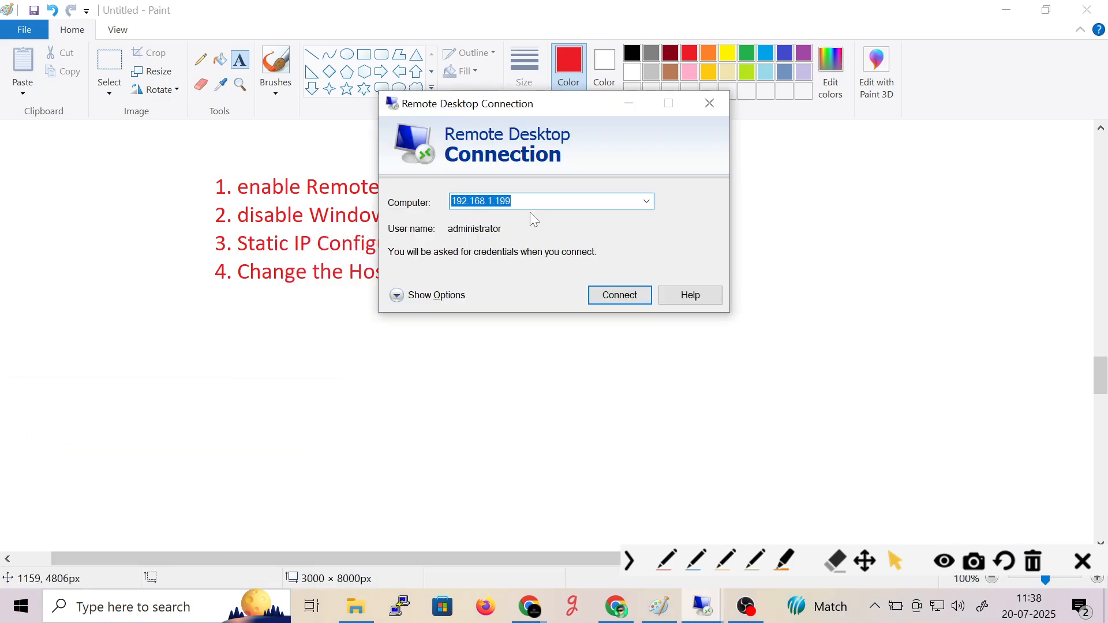
{"action": "left_click", "coordinate": [616, 298]}
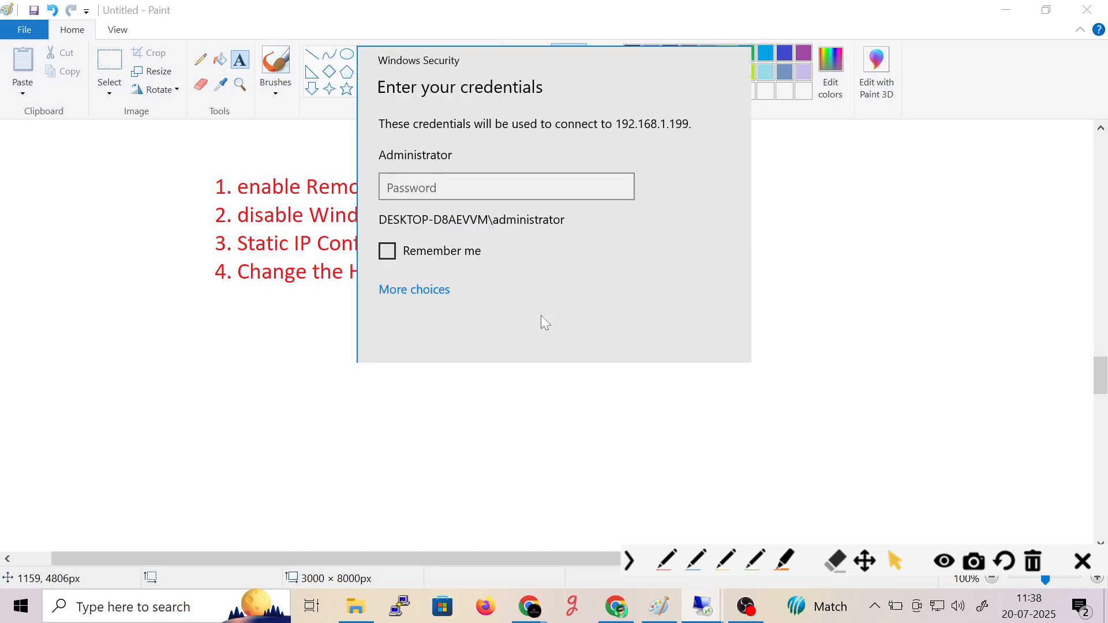
{"action": "left_click", "coordinate": [437, 292]}
{"action": "left_click", "coordinate": [444, 389]}
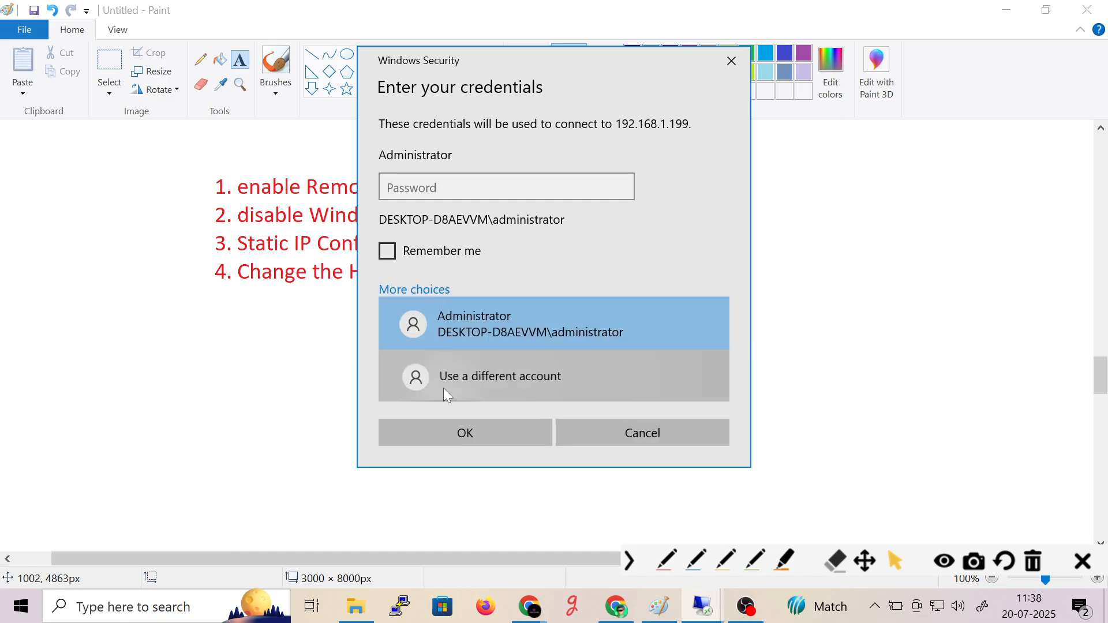
{"action": "type", "text": "administrator"}
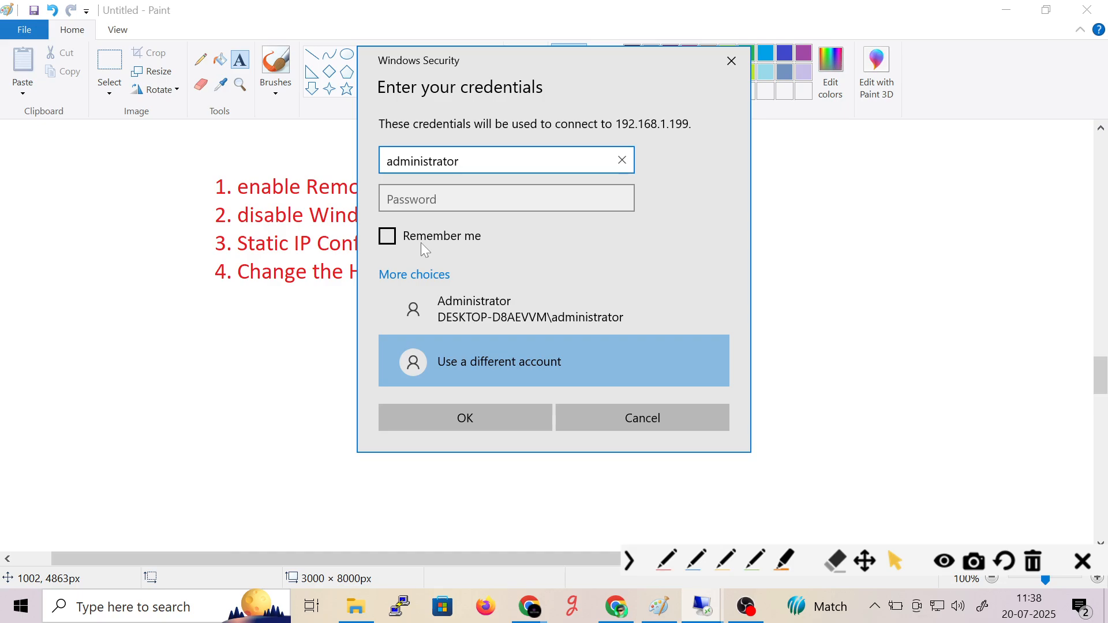
{"action": "type", "text": "@sitc."}
{"action": "type", "text": "local"}
{"action": "key", "text": "Tab"}
{"action": "type", "text": "•••••••••"}
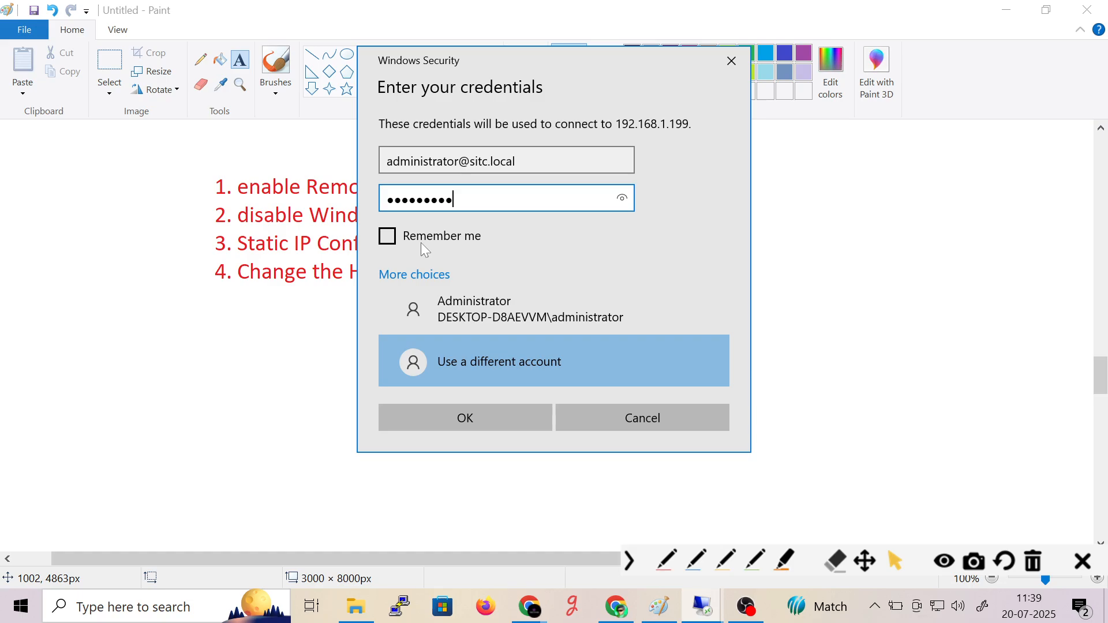
{"action": "left_click", "coordinate": [469, 425]}
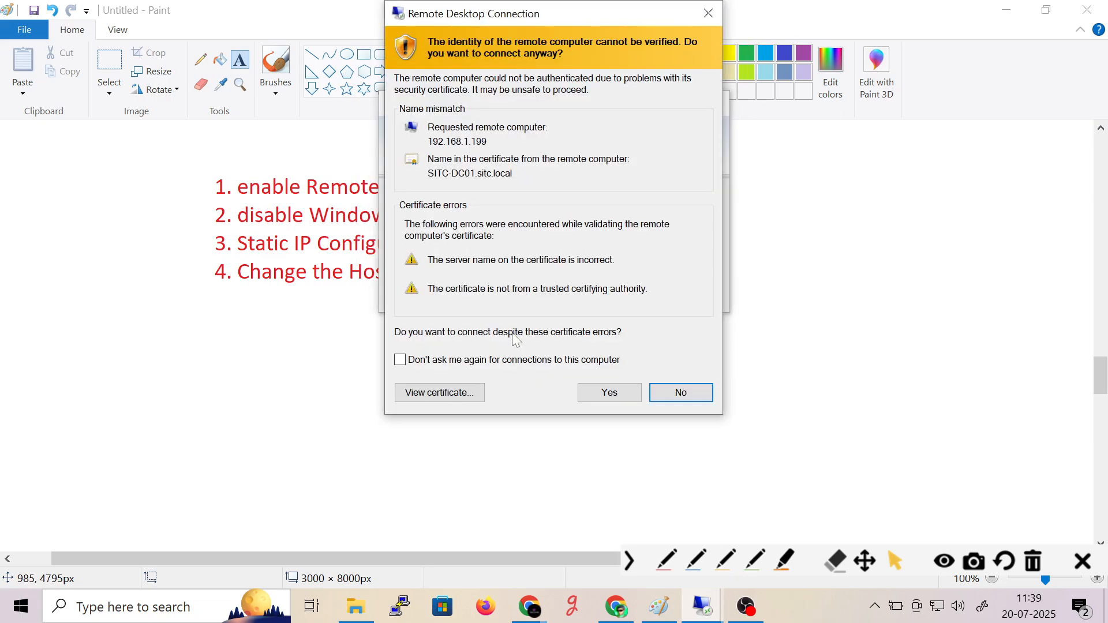
- Accept the certificate warning and run sysdm.cpl to confirm SITC-DC01 in domain sitc.local
{"action": "left_click", "coordinate": [587, 387]}
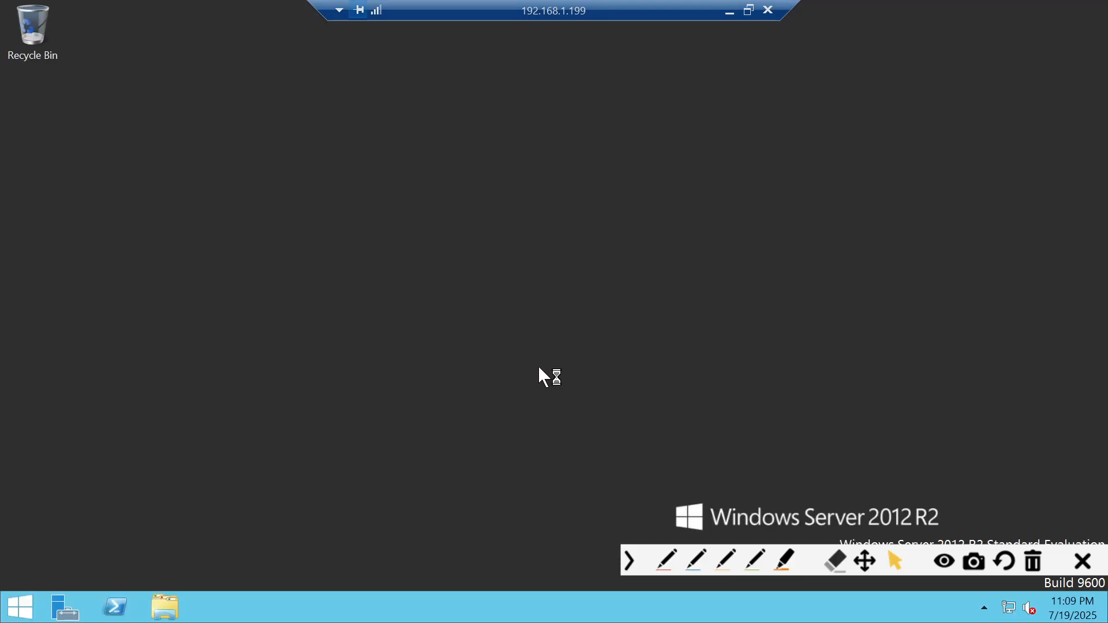
{"action": "key", "text": "super+r"}
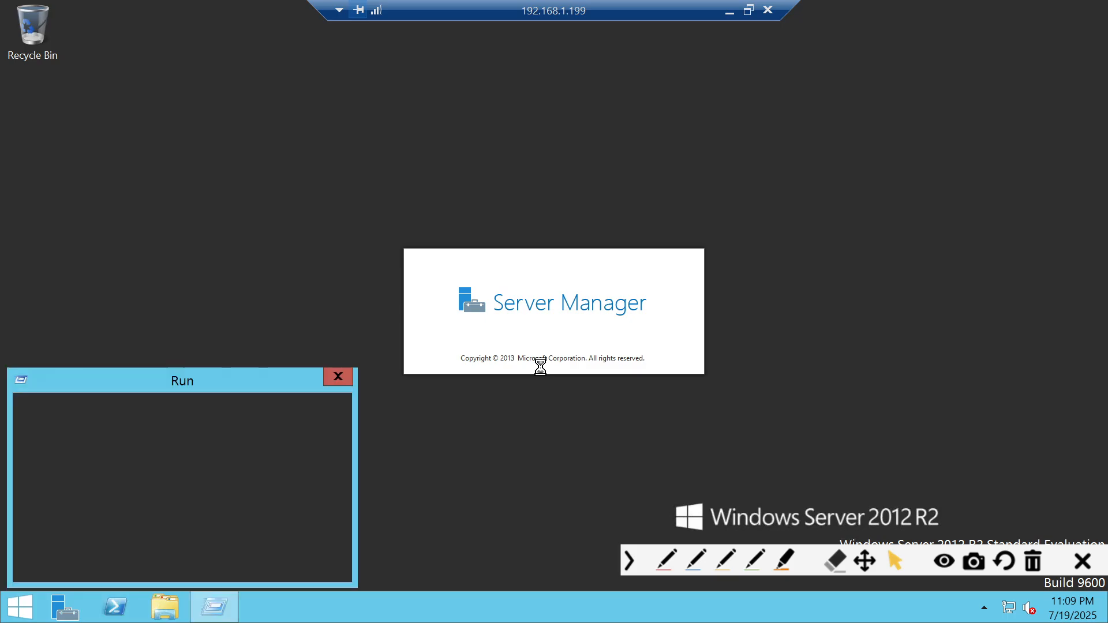
{"action": "type", "text": "sys"}
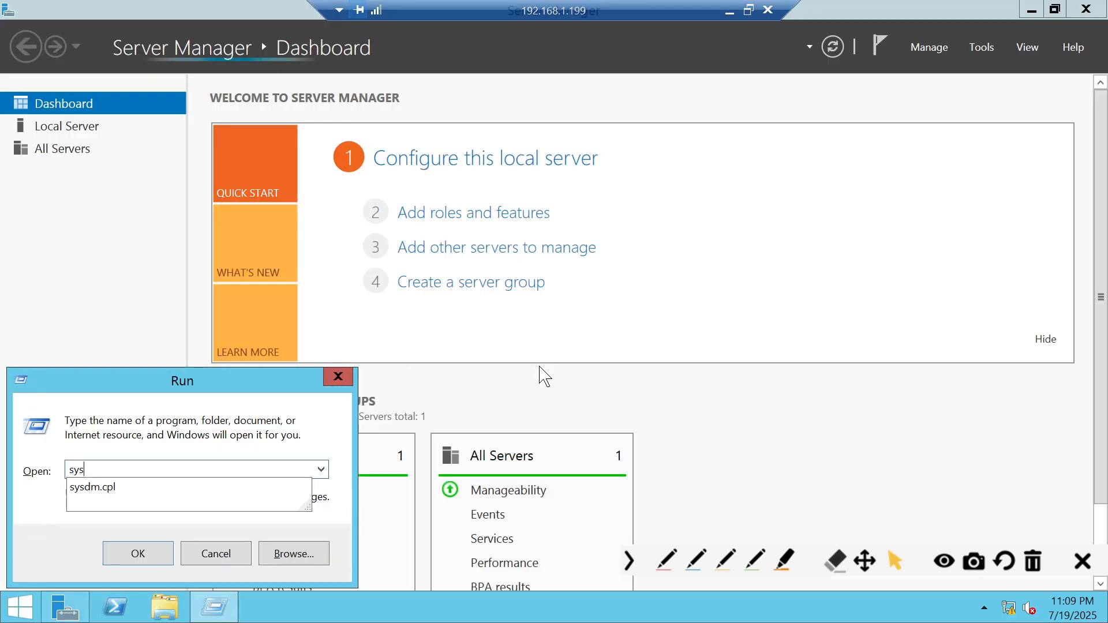
{"action": "key", "text": "Down"}
{"action": "key", "text": "Return"}
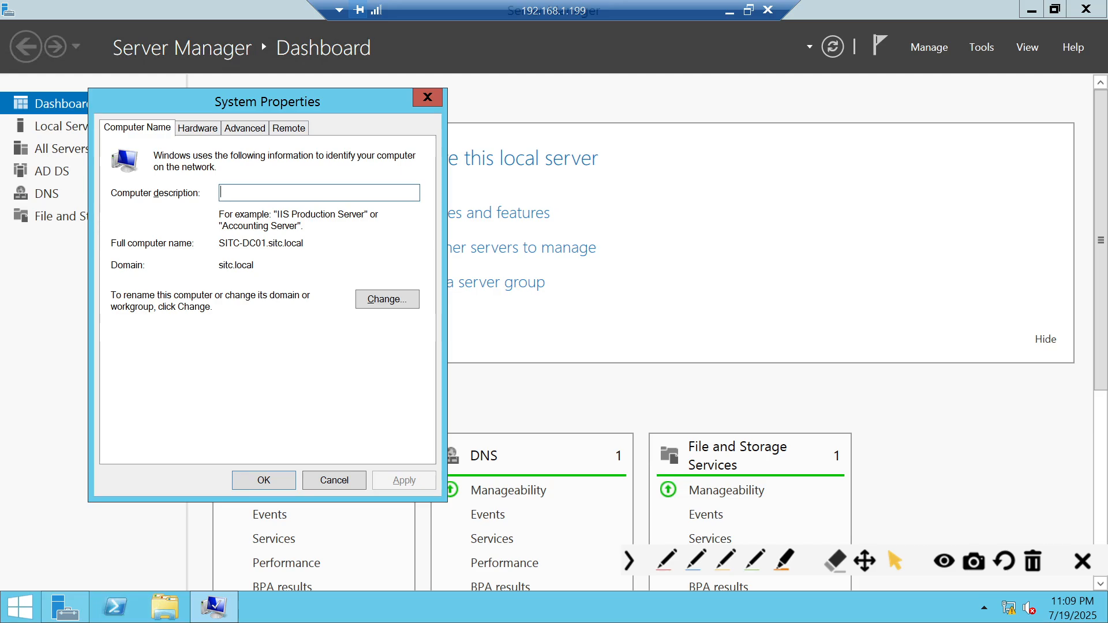
{"action": "key", "text": "Tab"}
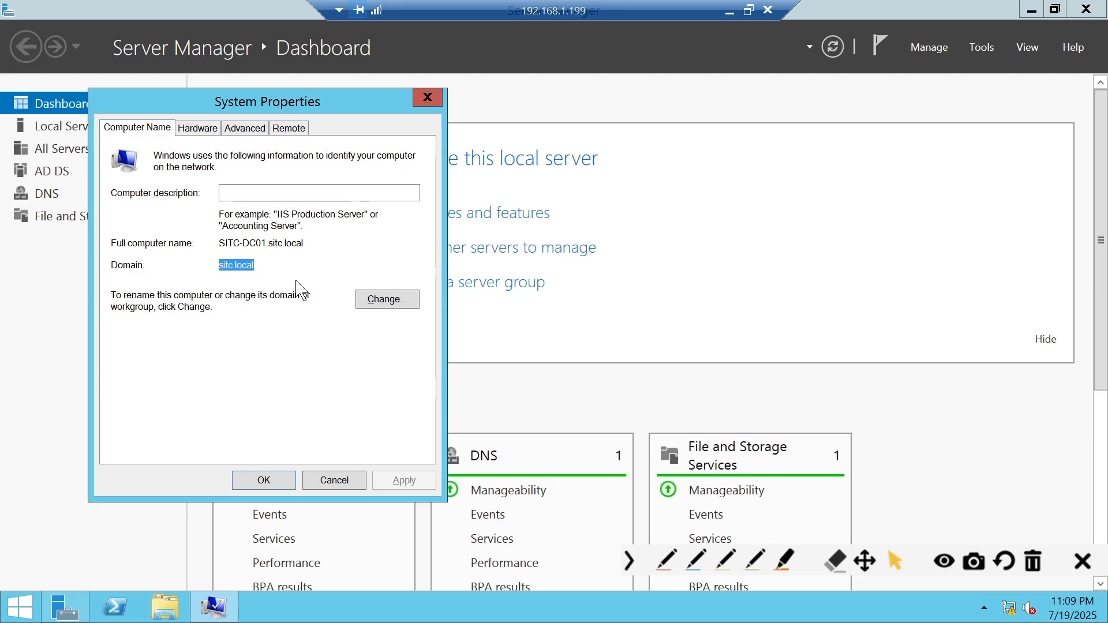
{"action": "left_click_drag", "start_coordinate": [219, 243], "coordinate": [256, 243]}
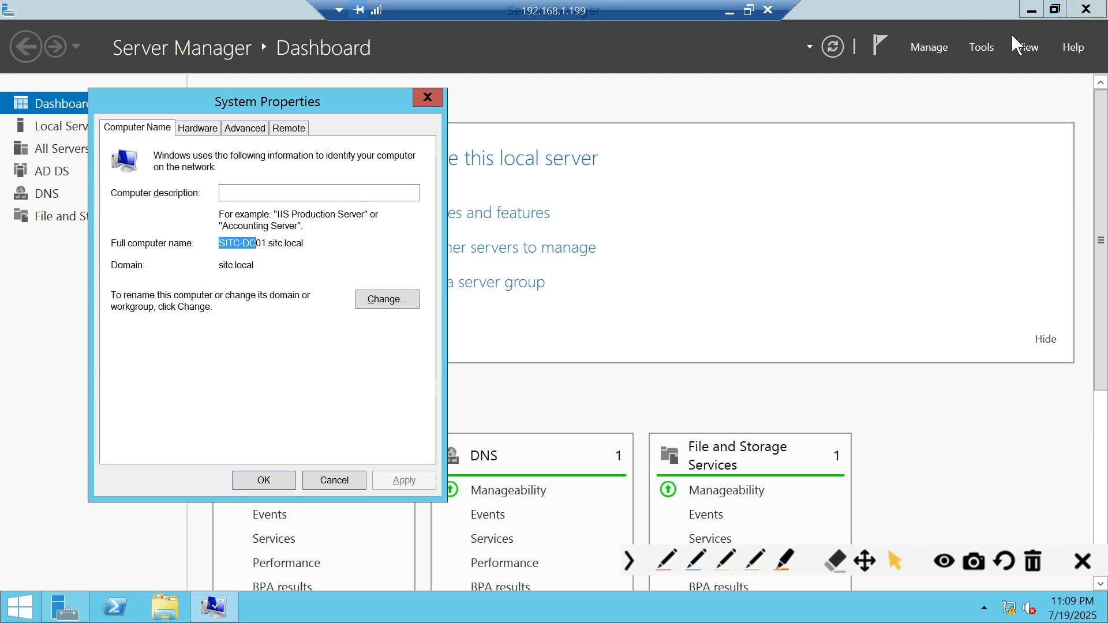
- Dismiss the Tools list and minimize Server Manager to leave System Properties in view
{"action": "left_click", "coordinate": [992, 49]}
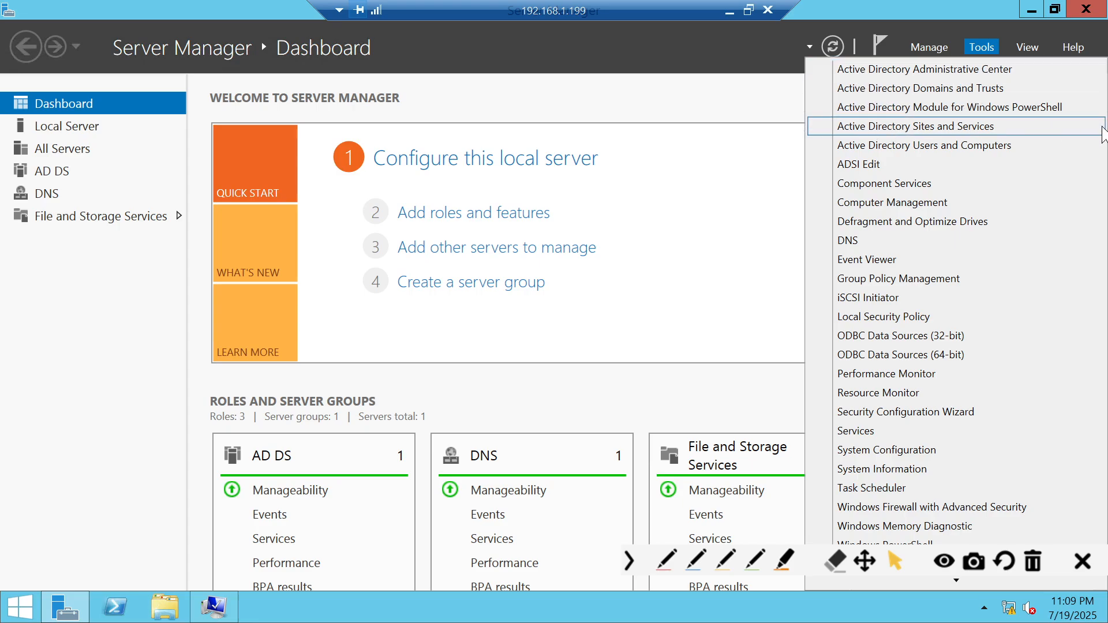
{"action": "left_click", "coordinate": [700, 252]}
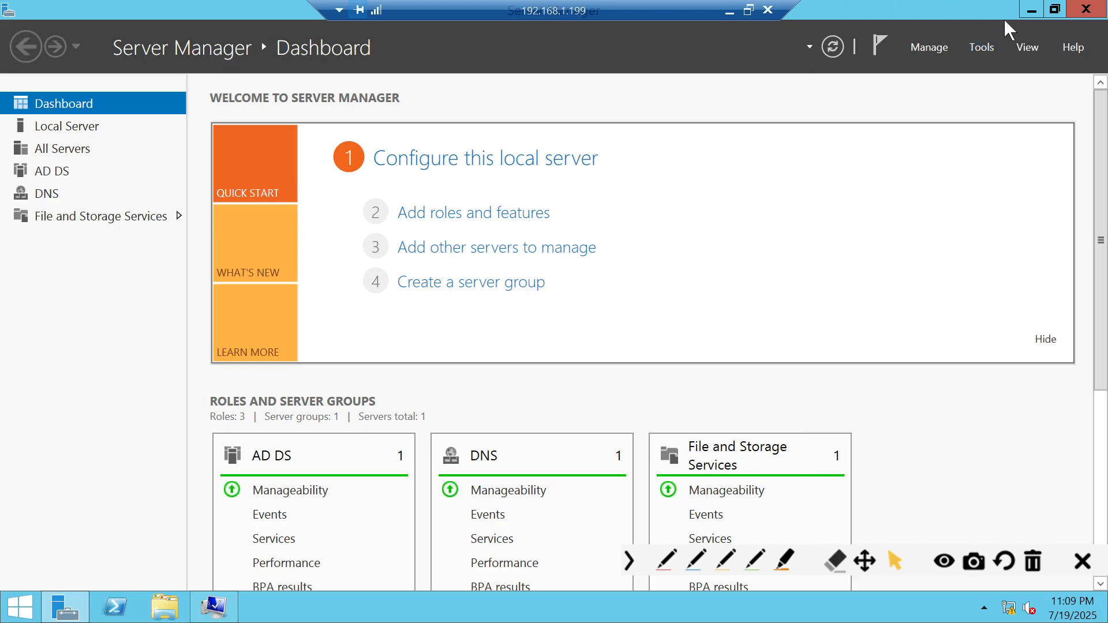
{"action": "left_click", "coordinate": [1031, 9]}
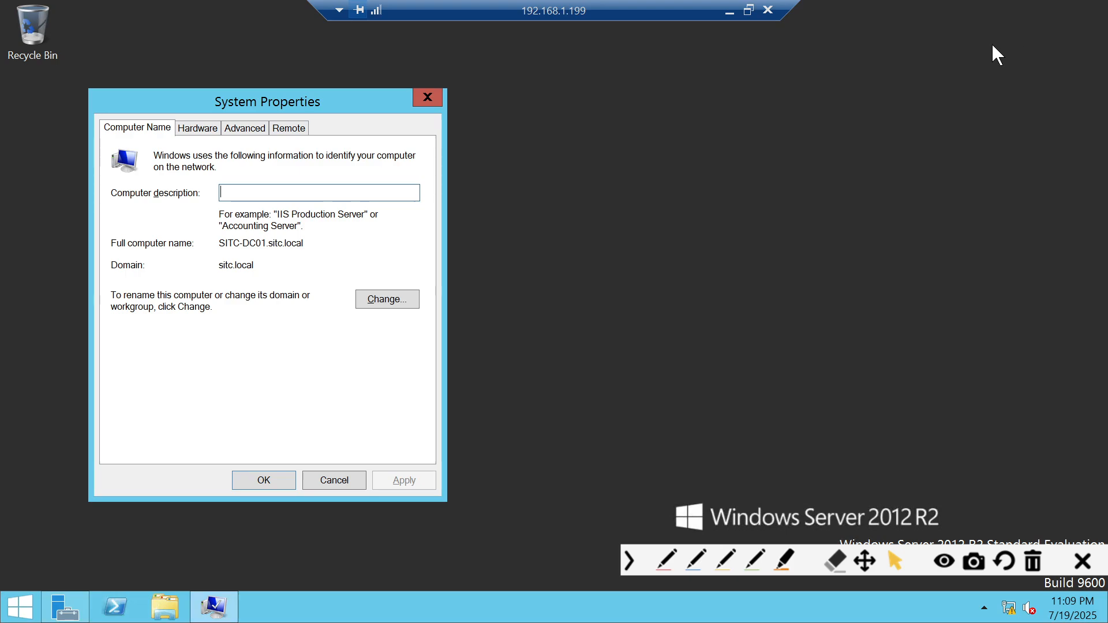
- Cancel System Properties to leave the bare remote desktop showing
{"action": "left_click", "coordinate": [354, 481]}
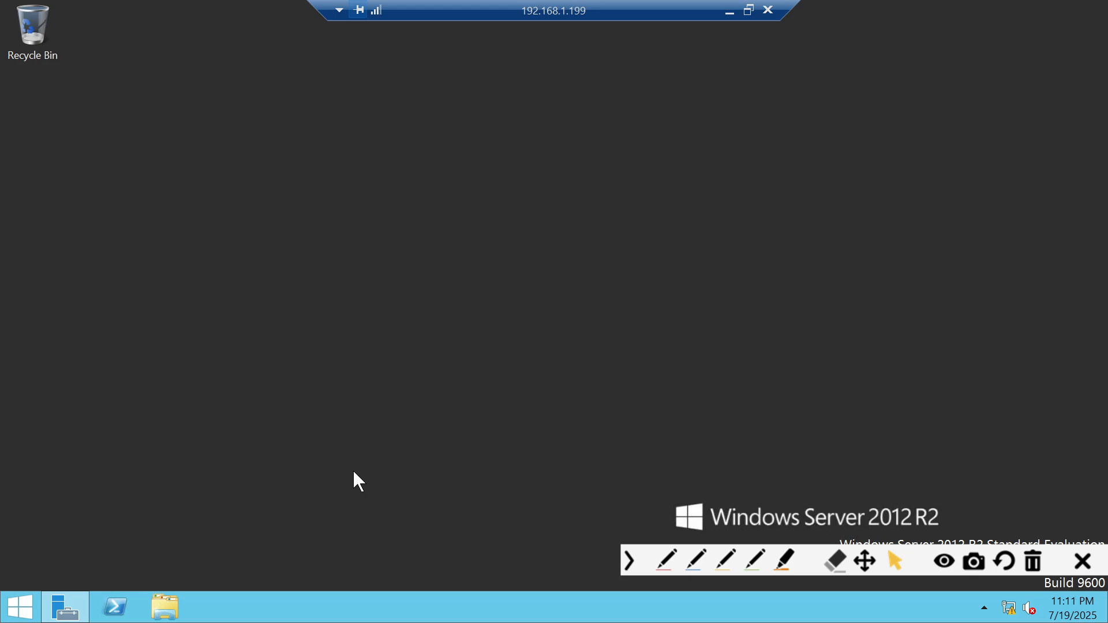
- Look at the remote server's power options, then minimize the 192.168.1.199 session
{"action": "left_click", "coordinate": [19, 607]}
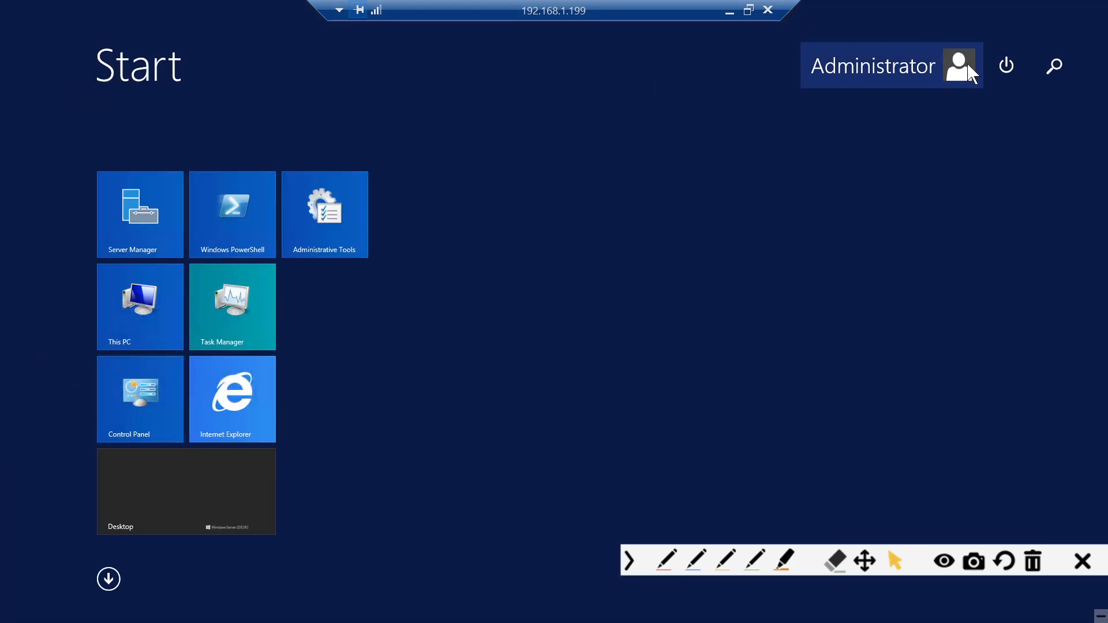
{"action": "left_click", "coordinate": [1004, 65]}
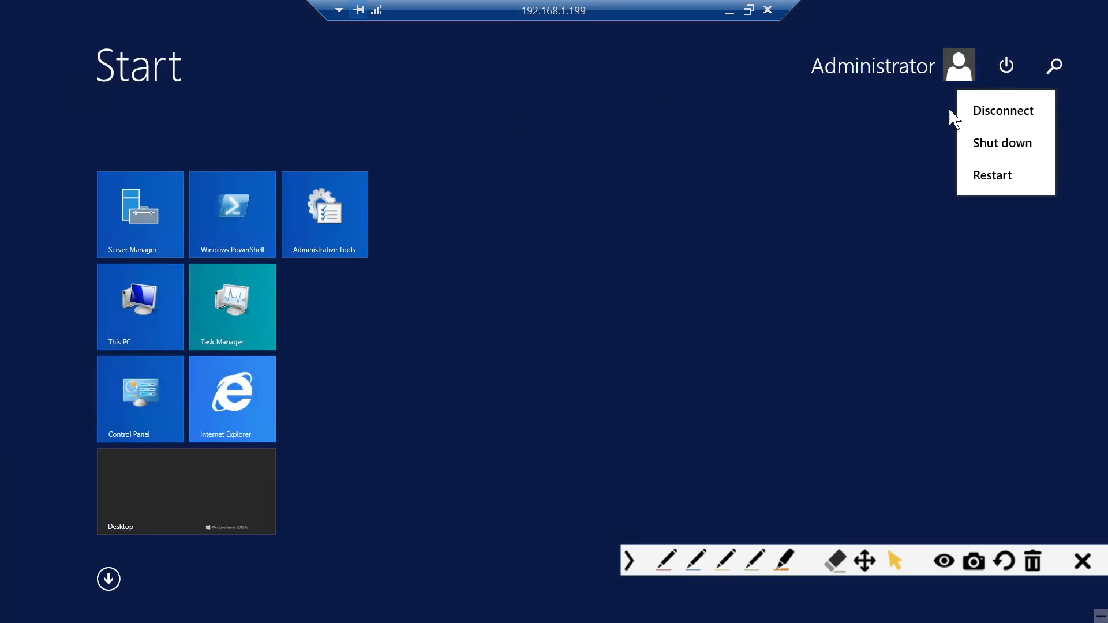
{"action": "left_click", "coordinate": [730, 11]}
- Bring the Google Meet window forward from Chrome's taskbar preview
{"action": "mouse_move", "coordinate": [526, 615]}
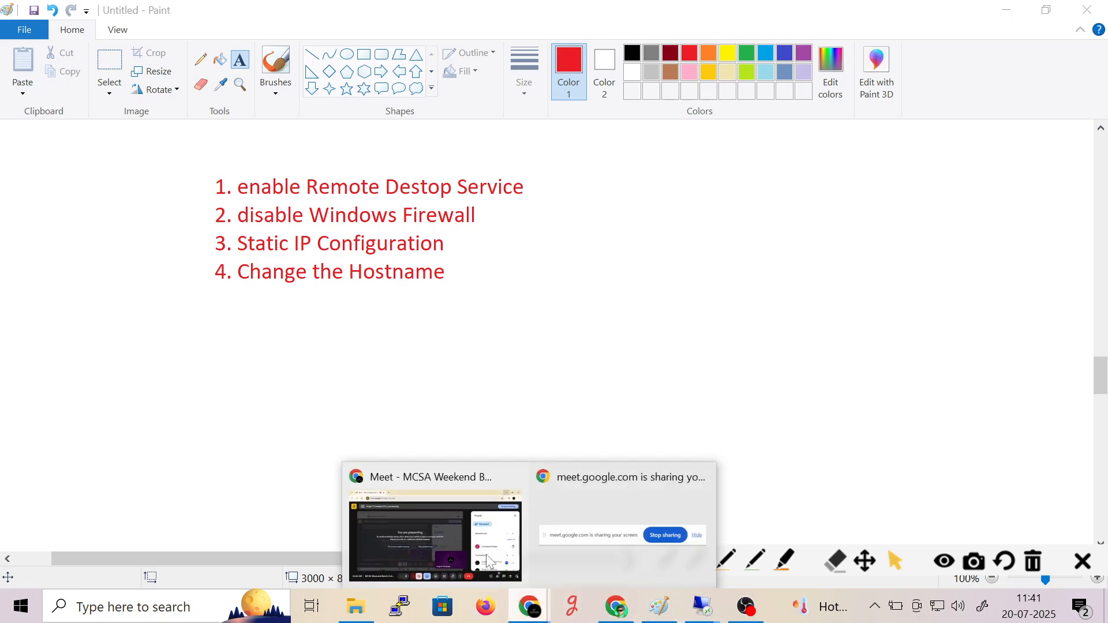
{"action": "left_click", "coordinate": [475, 552]}
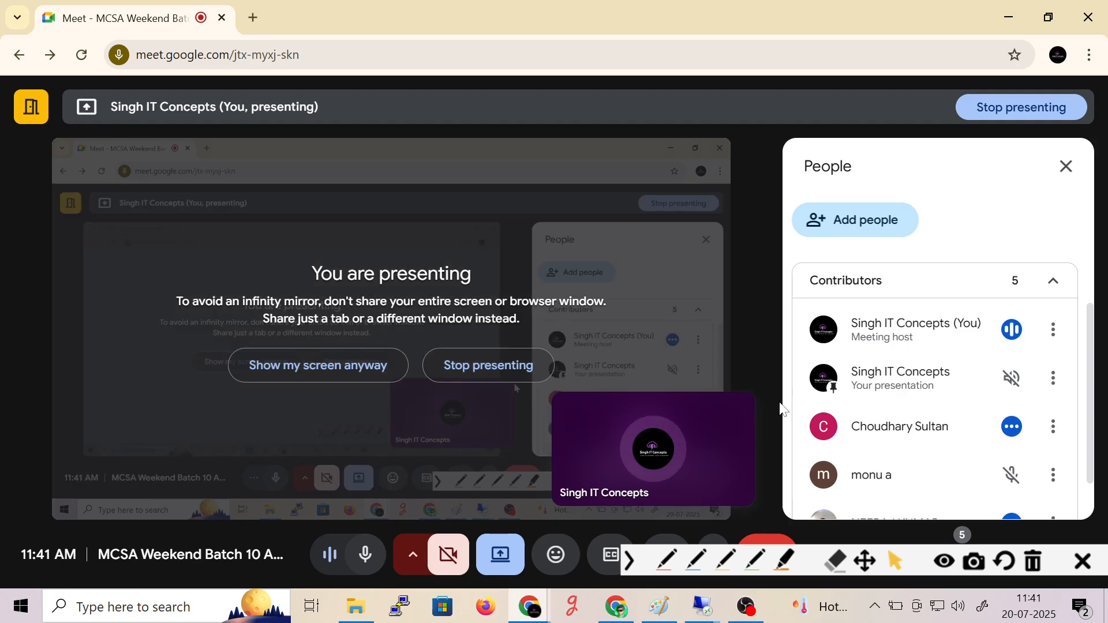
{"action": "scroll", "coordinate": [899, 448], "scroll_direction": "down", "scroll_amount": 1}
{"action": "mouse_move", "coordinate": [750, 427]}
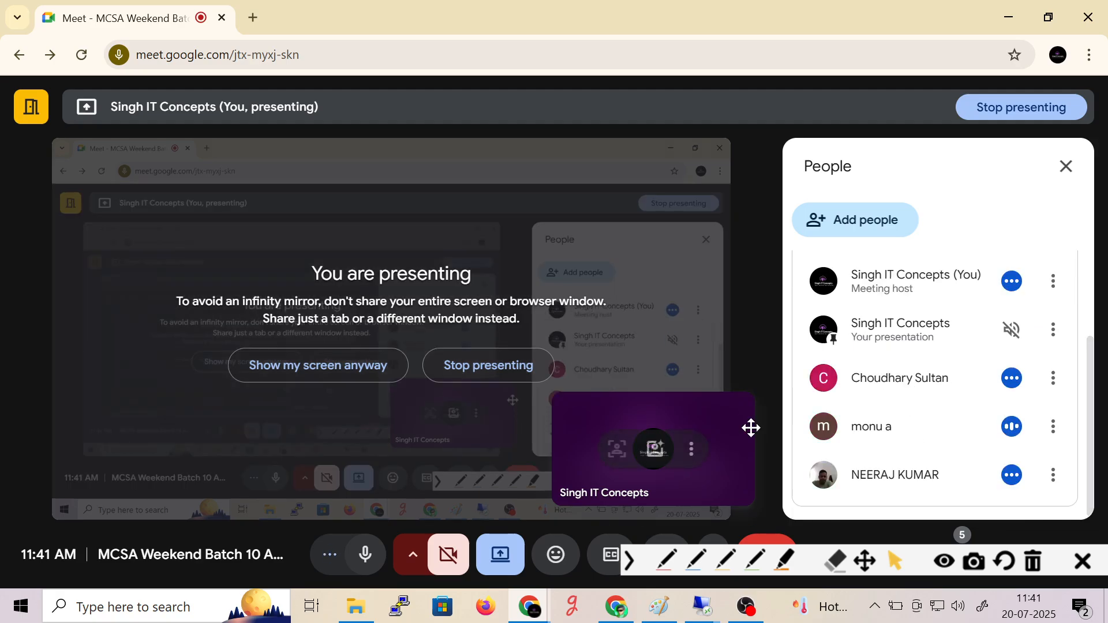